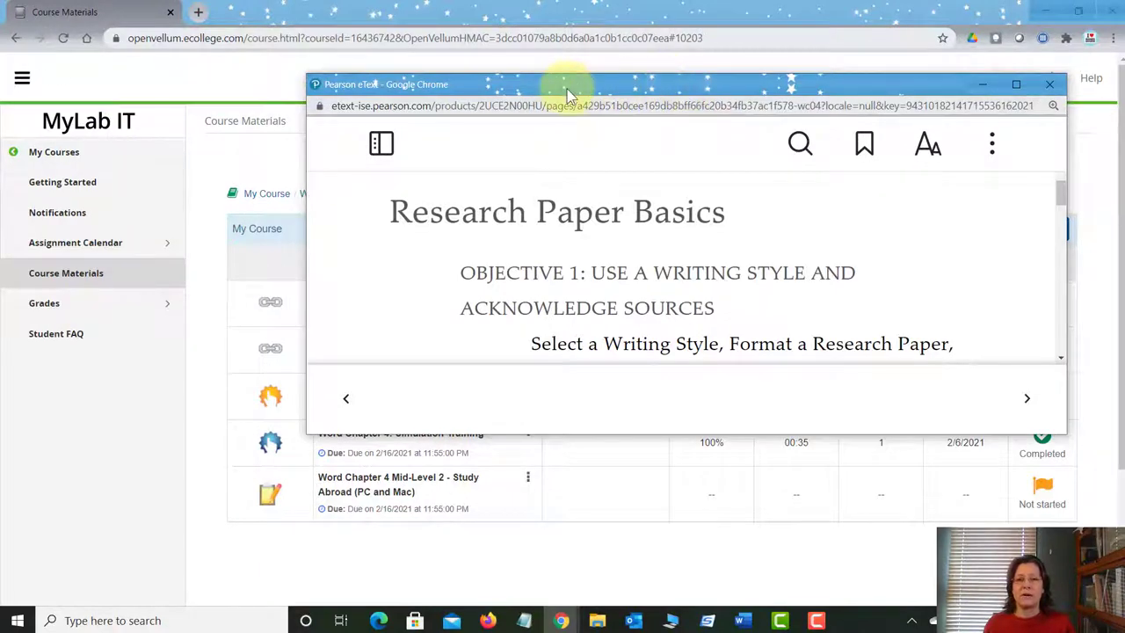
- Maximize the eText reader at Research Paper Basics, then return to the MyLab IT course materials
drag(567, 85, 466, 72)
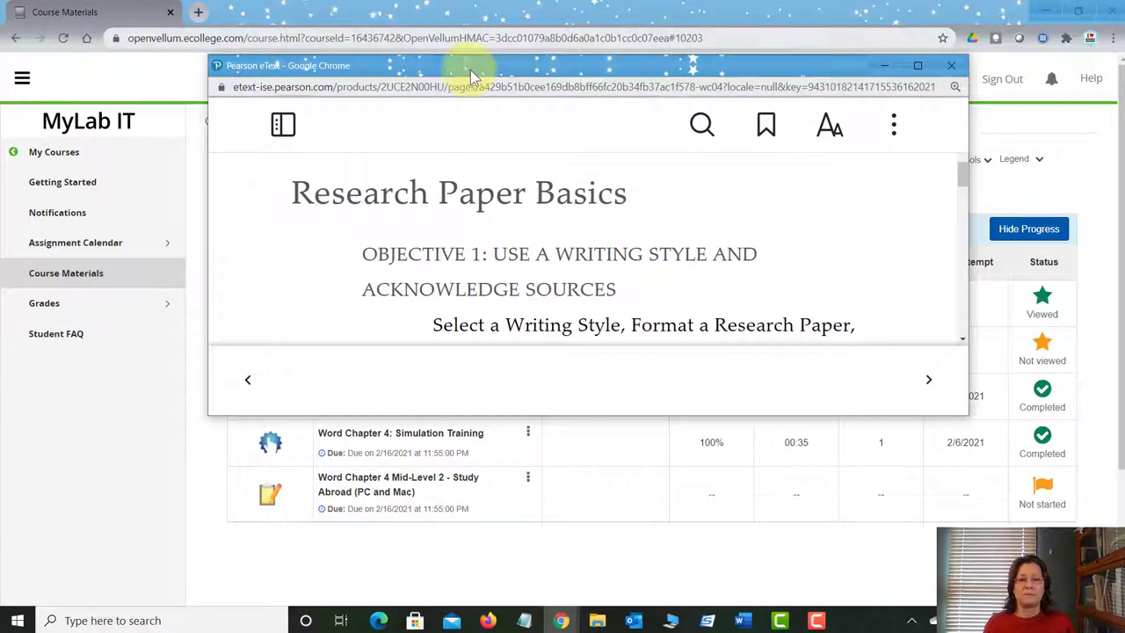
click(918, 66)
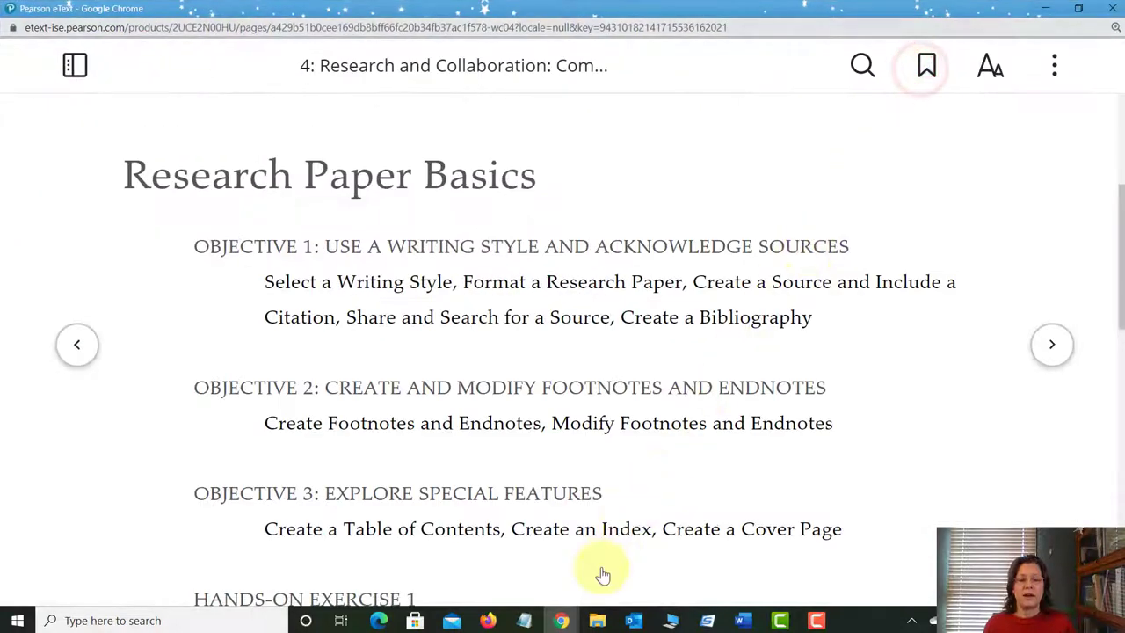
mouse_move(563, 621)
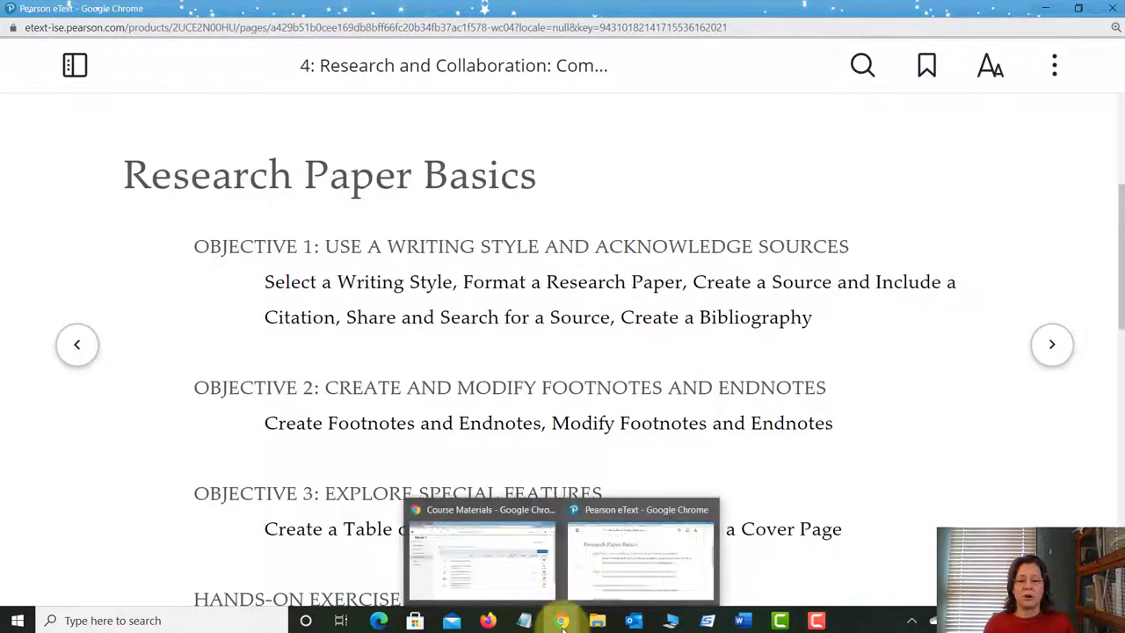
click(491, 557)
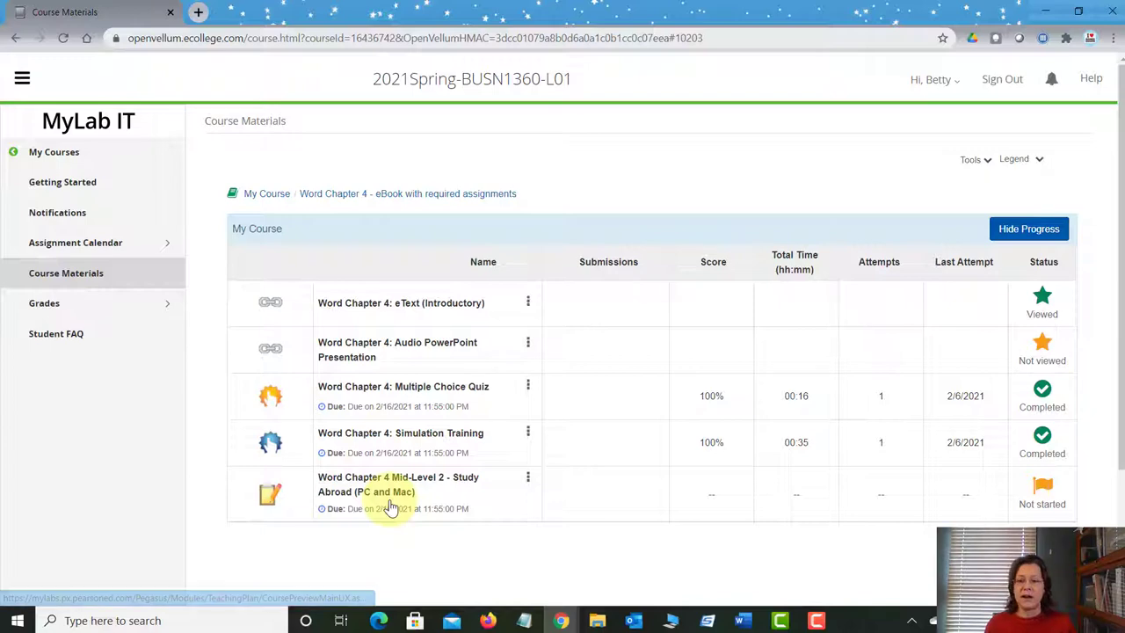
- Open the Word Chapter 4 Mid-Level 2 Study Abroad assignment and show its download materials
click(412, 486)
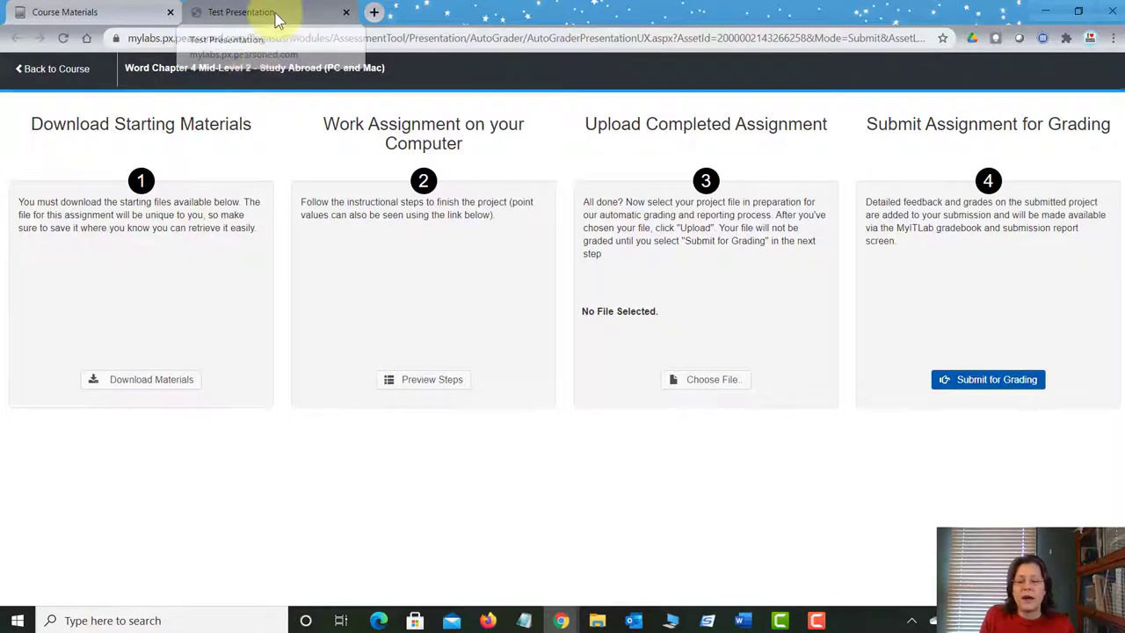
click(172, 388)
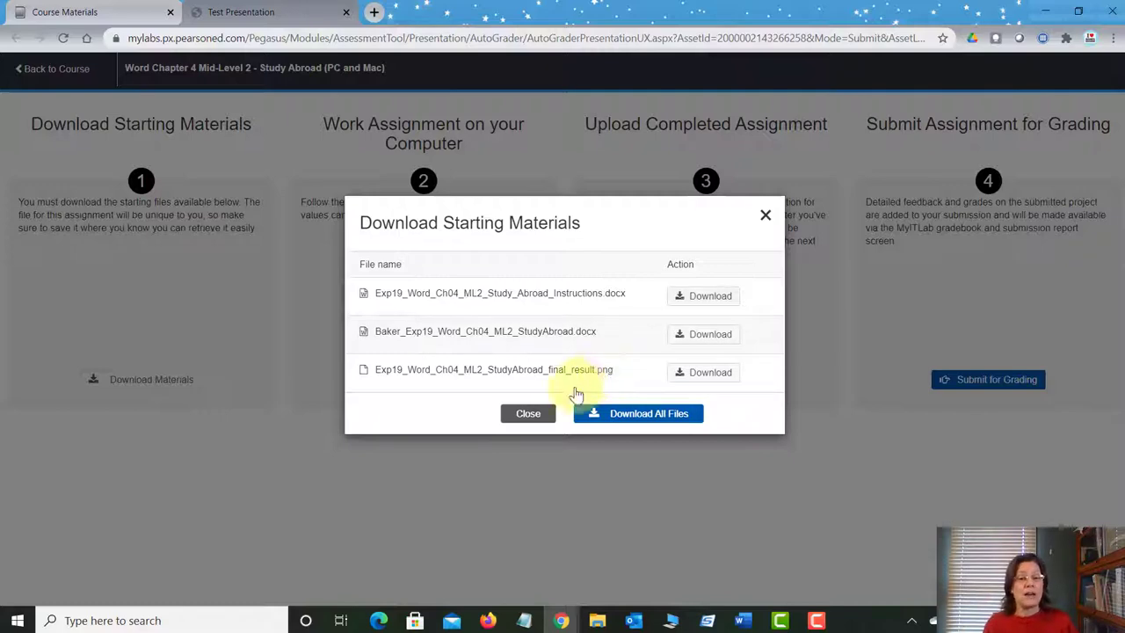
- Close the download list and view the Word-4 folder on the USB drive in File Explorer
click(525, 414)
click(597, 621)
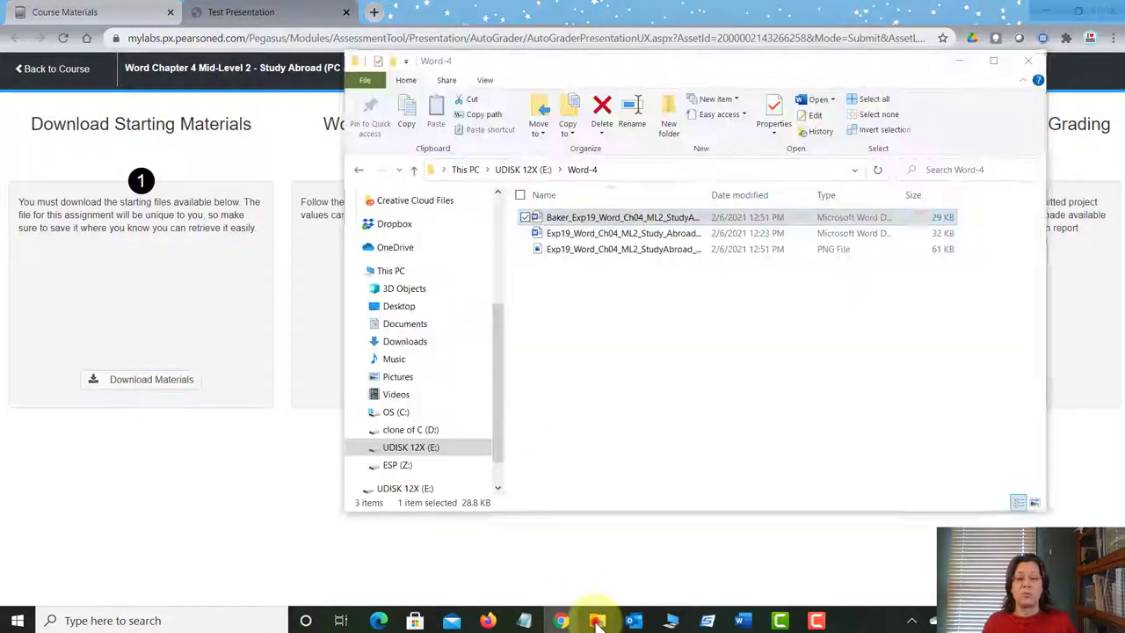
click(557, 377)
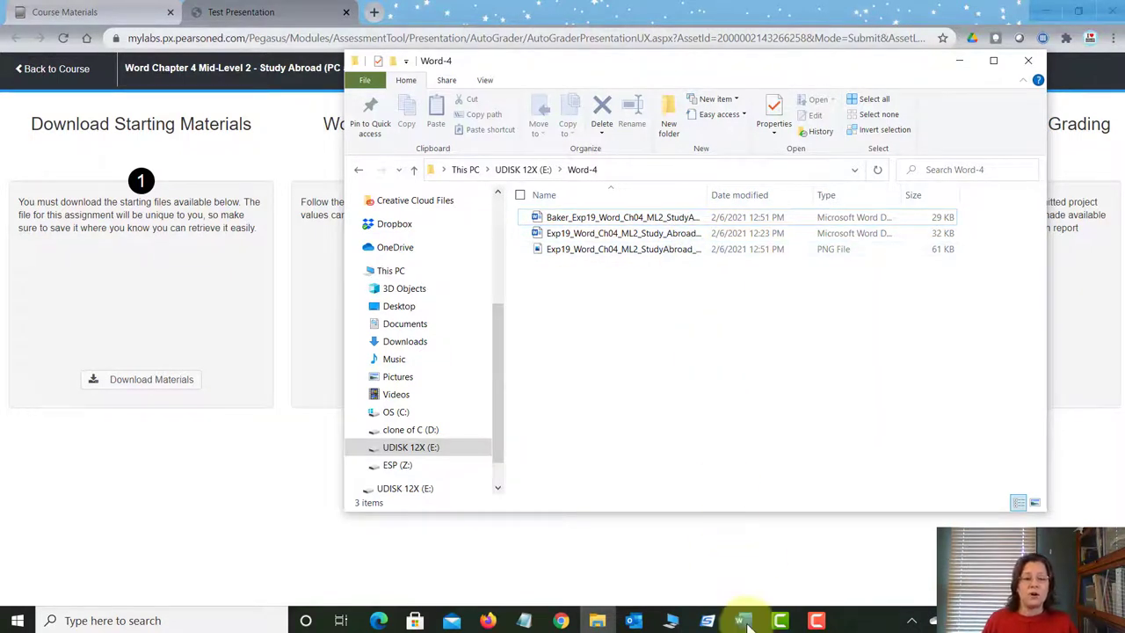
- Read through the 11 graded steps of the Study Abroad instructions, then return to the report
mouse_move(747, 620)
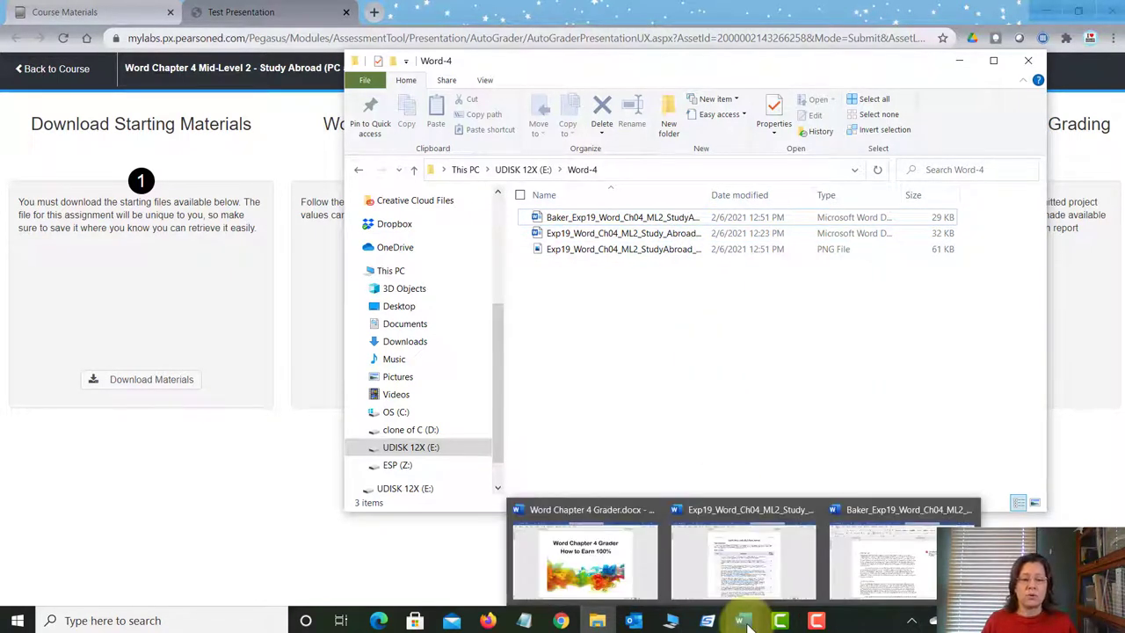
click(742, 556)
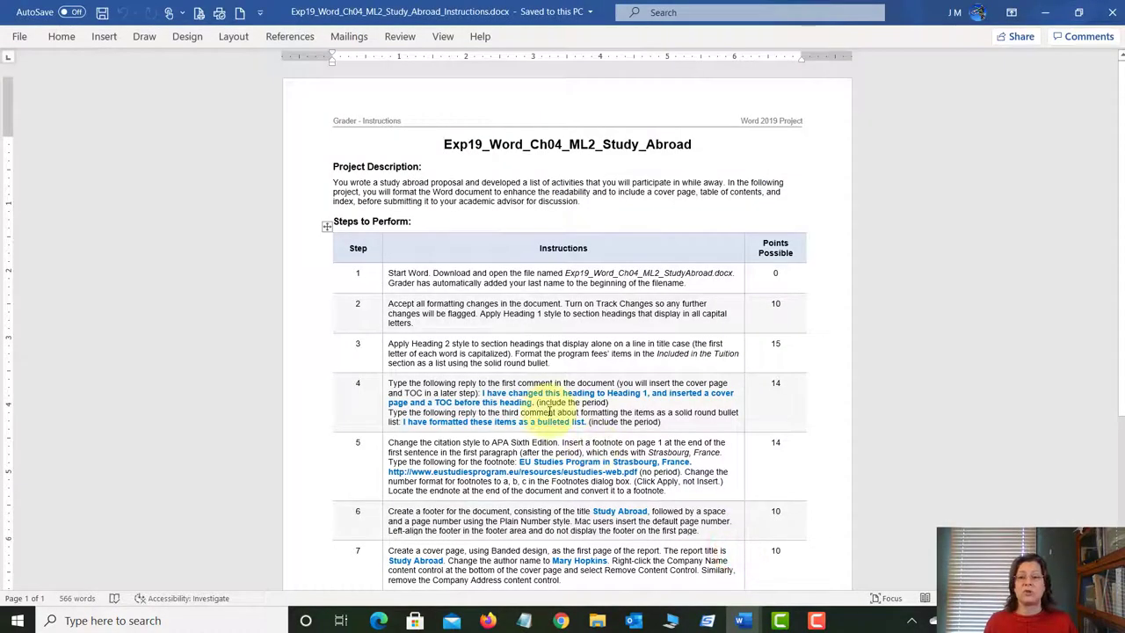
scroll(550, 412, down, 2)
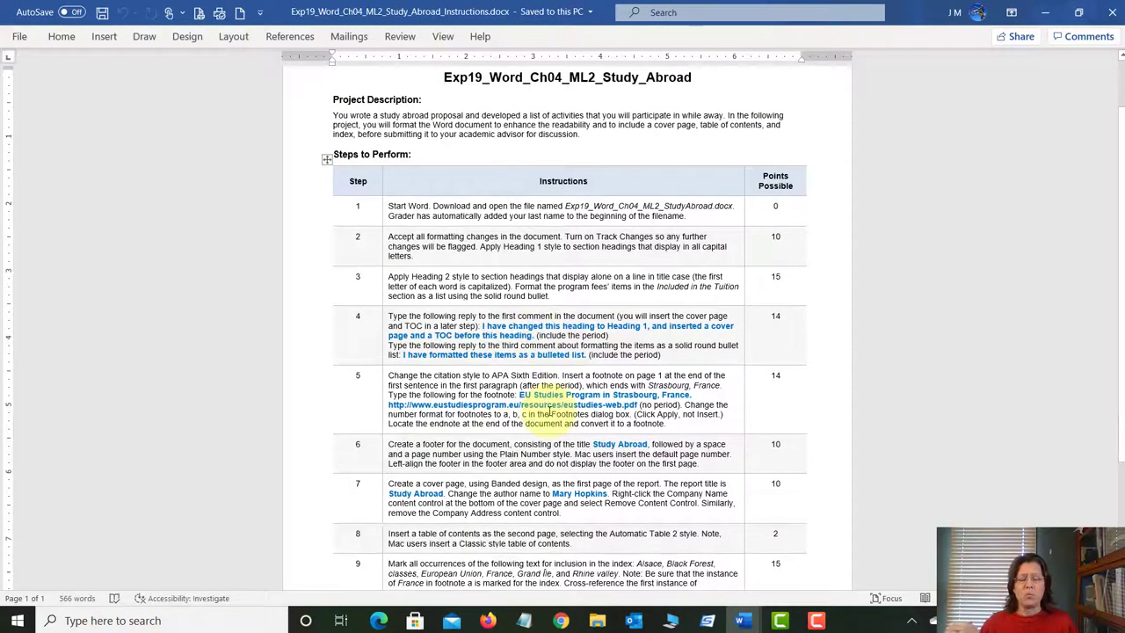
scroll(550, 411, down, 5)
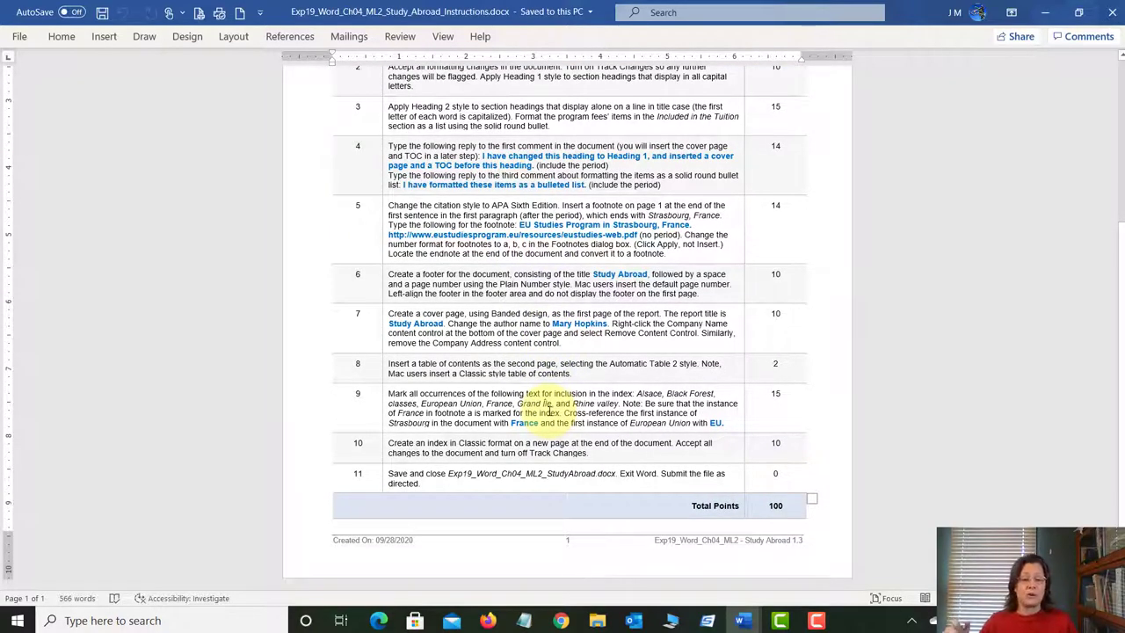
scroll(550, 412, up, 3)
scroll(550, 411, up, 2)
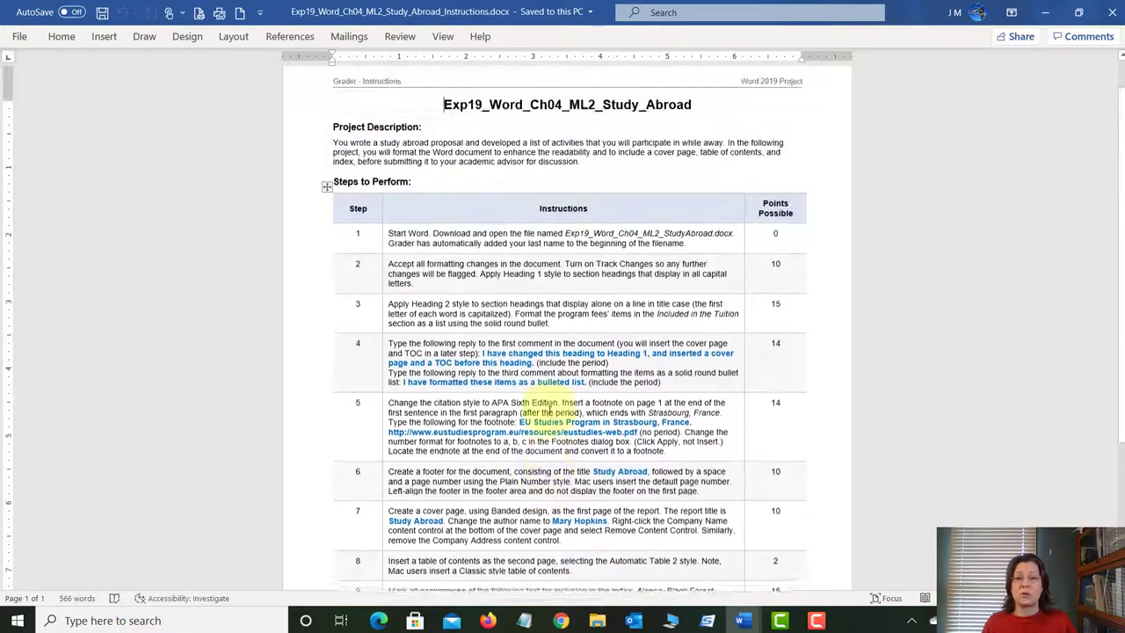
scroll(551, 412, down, 5)
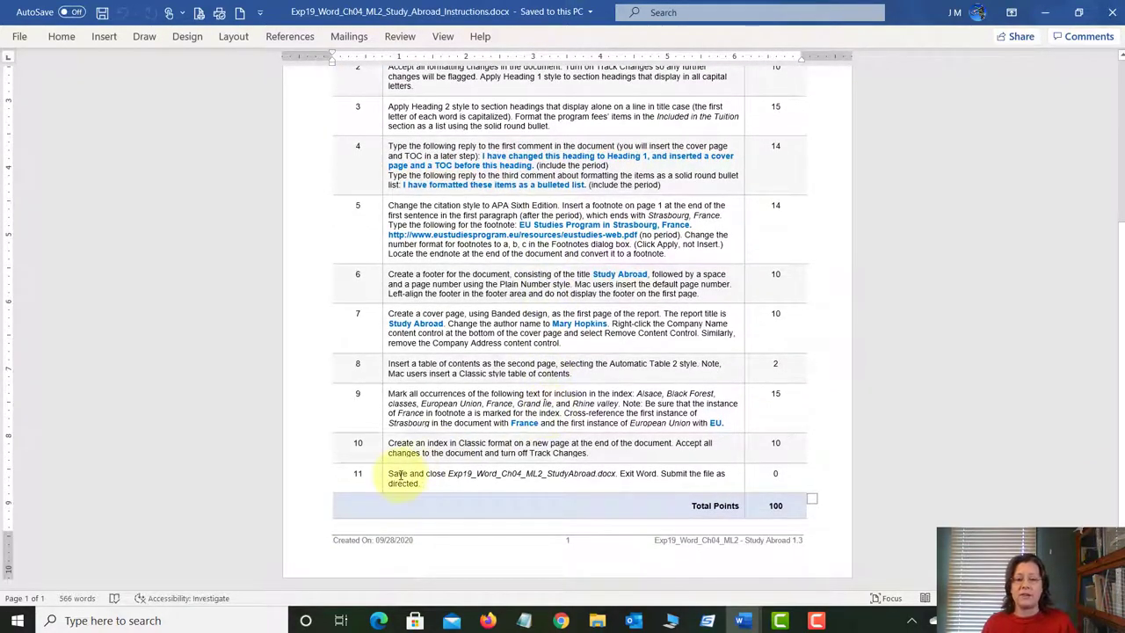
scroll(400, 475, up, 5)
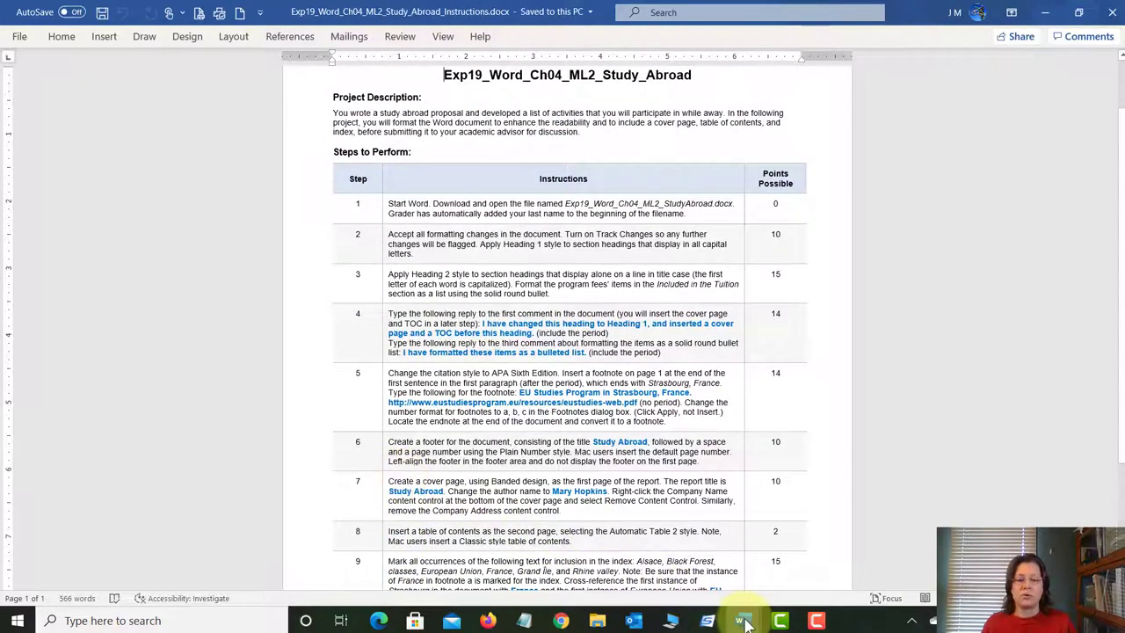
mouse_move(745, 622)
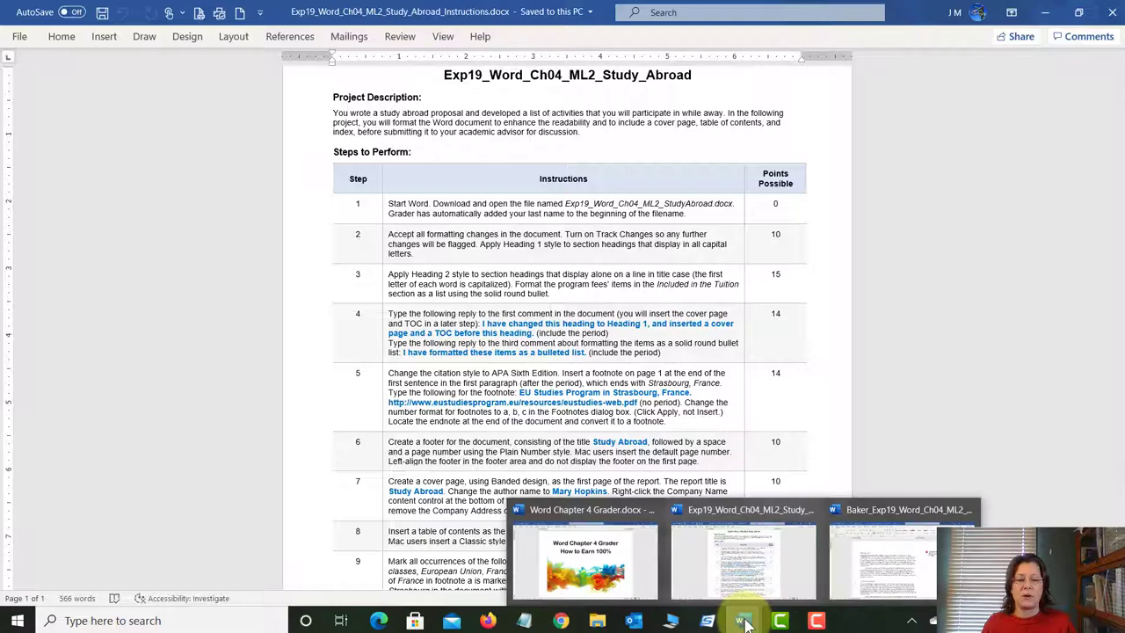
click(877, 566)
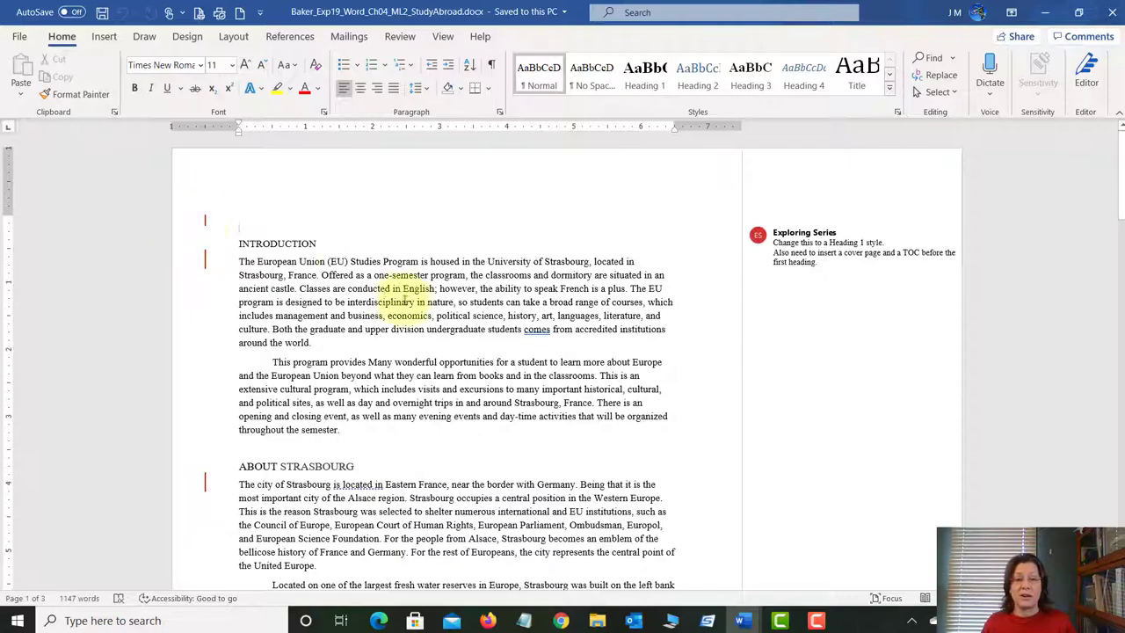
scroll(531, 346, down, 10)
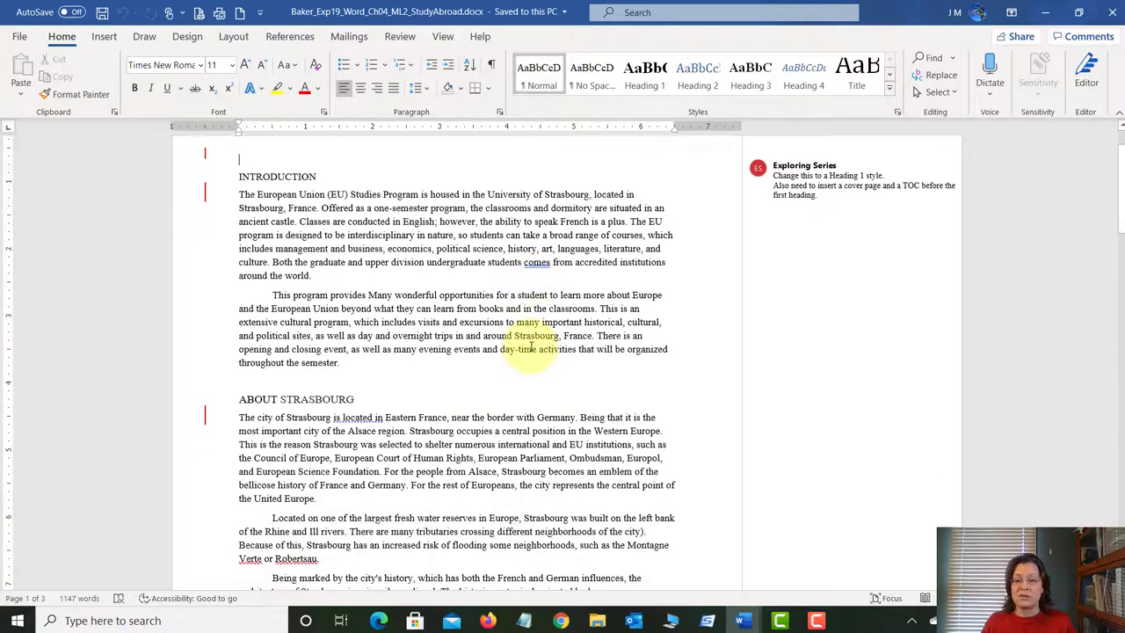
scroll(531, 347, down, 18)
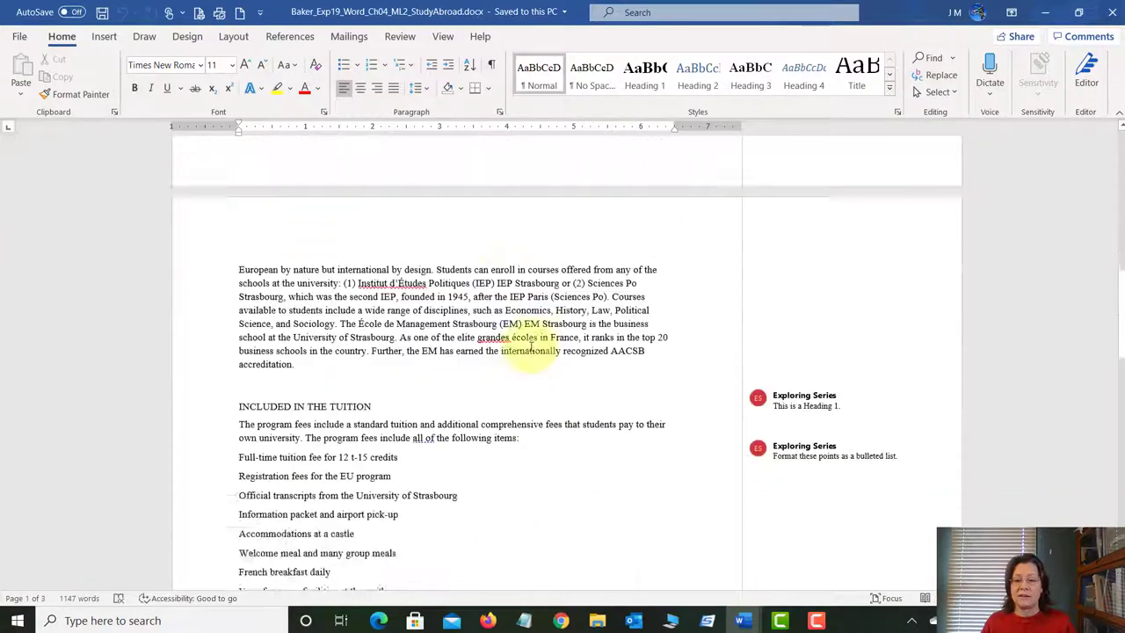
scroll(532, 347, down, 13)
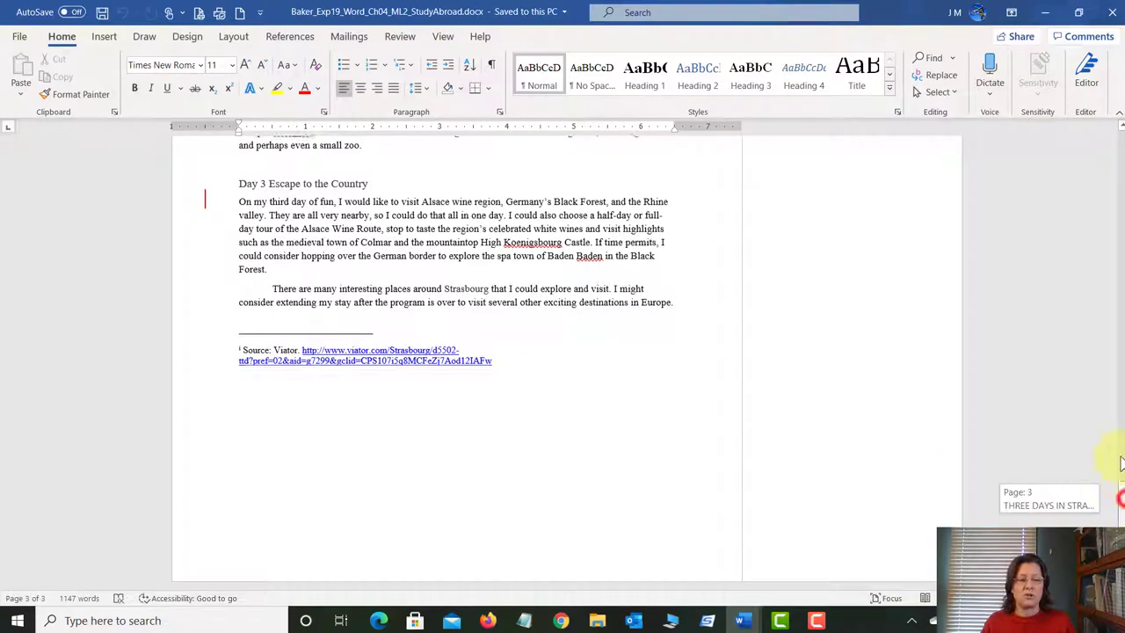
drag(1121, 462, 1121, 121)
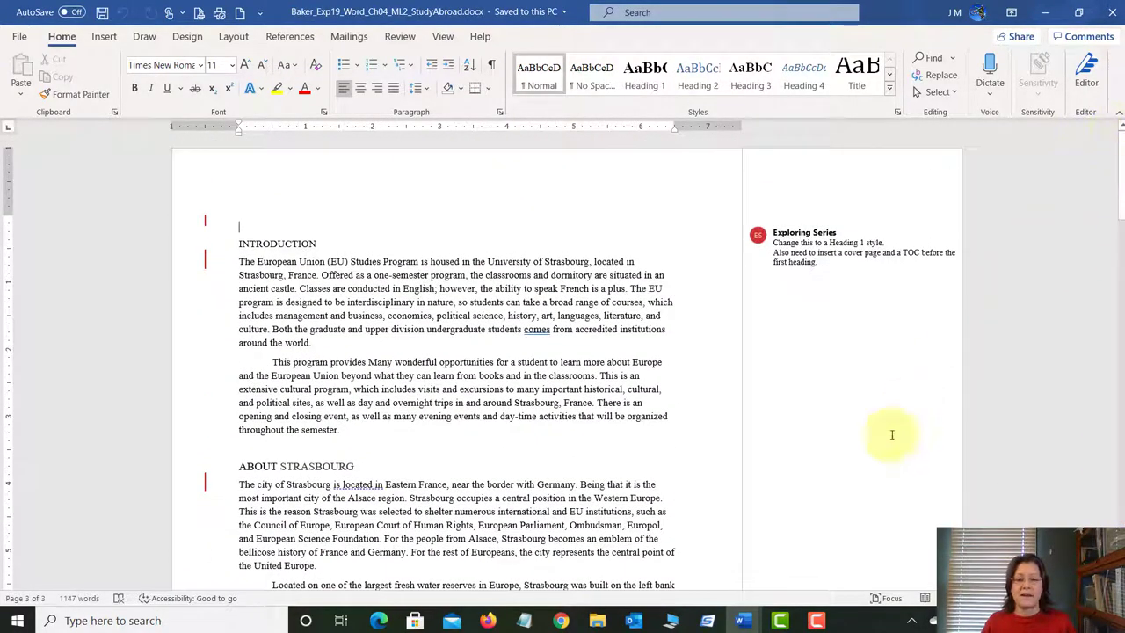
mouse_move(745, 603)
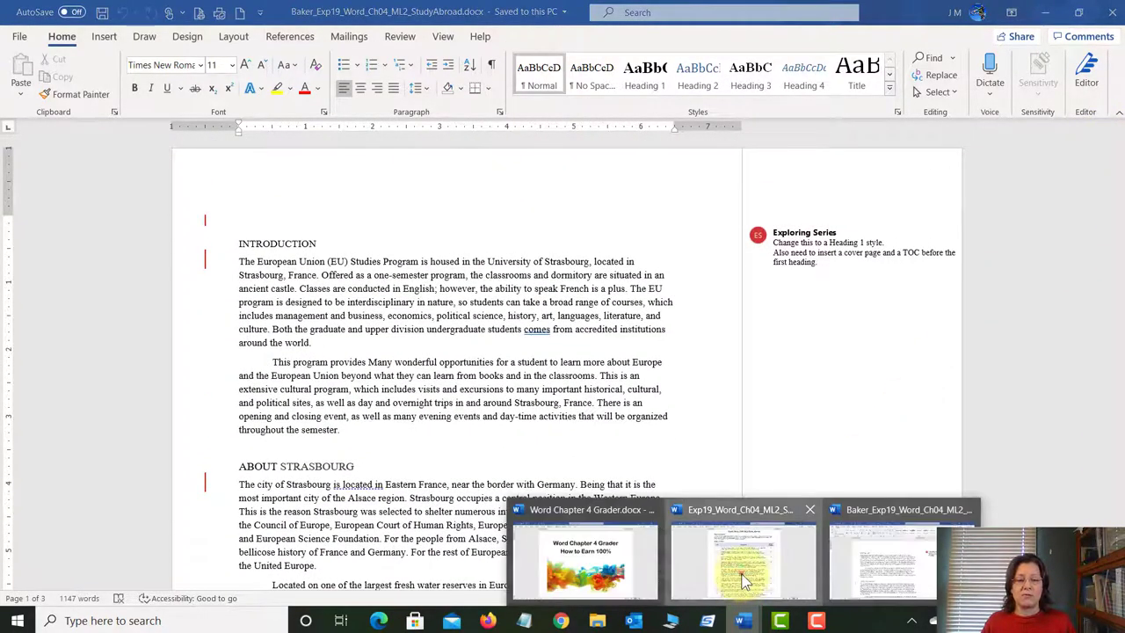
- Bring back the instructions and review step 2 on accepting formatting changes and Heading 1
click(745, 580)
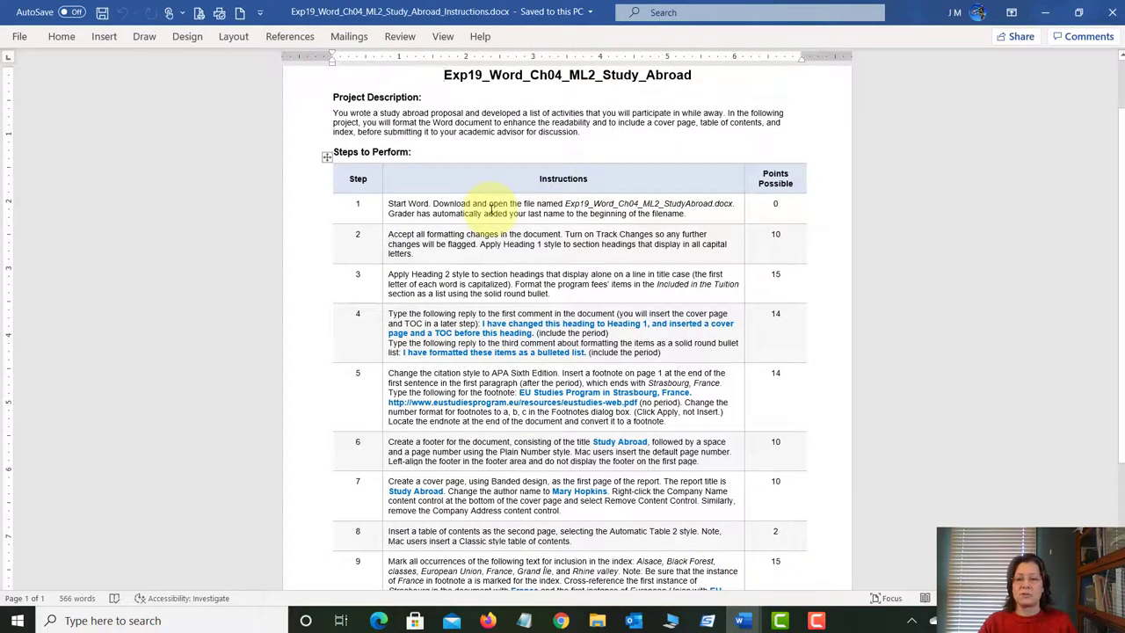
scroll(490, 210, up, 8)
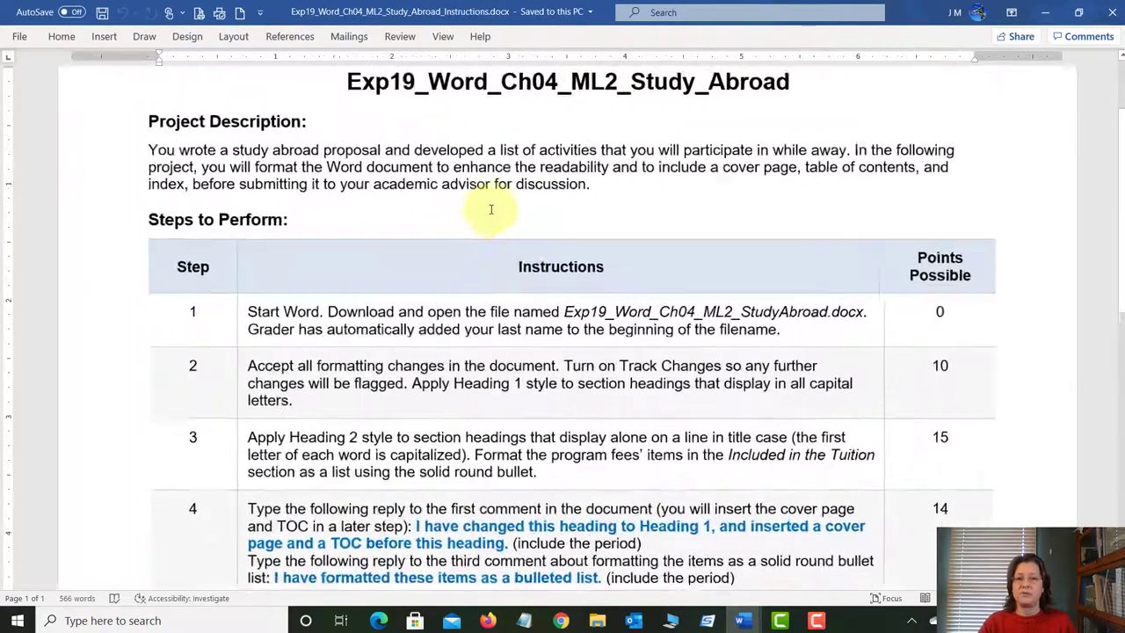
scroll(490, 210, up, 2)
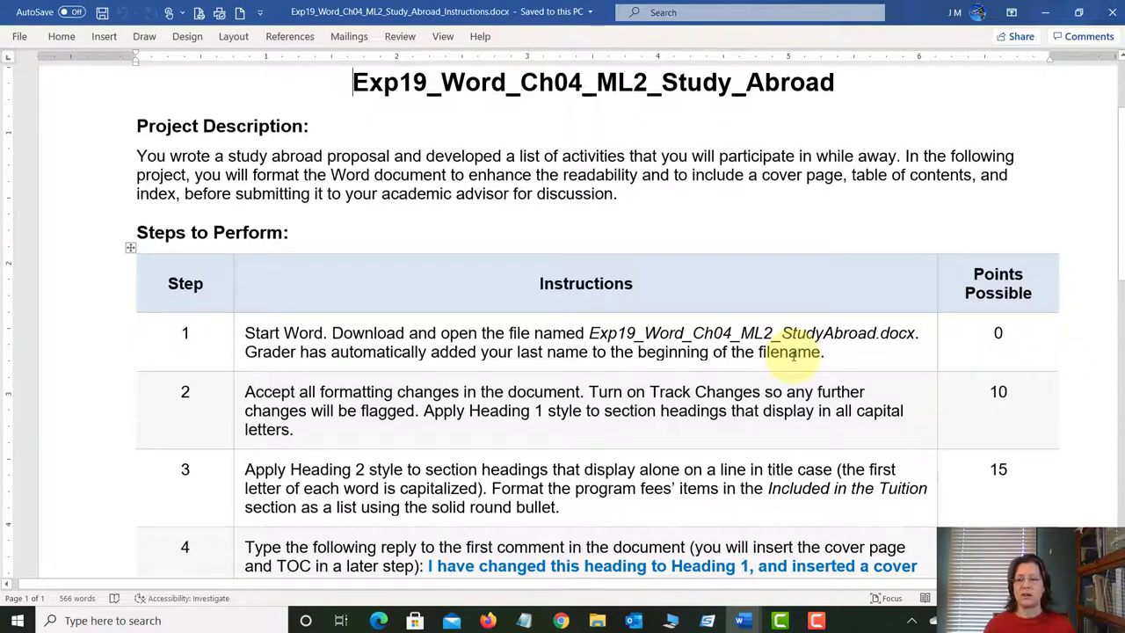
scroll(794, 352, down, 1)
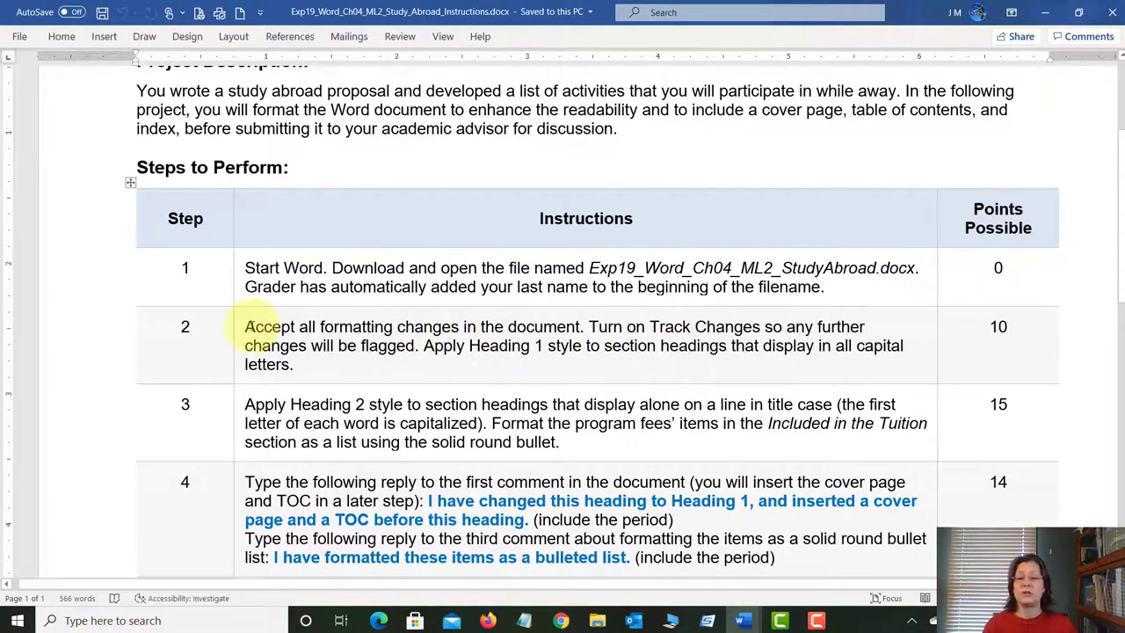
drag(248, 327, 591, 327)
click(626, 327)
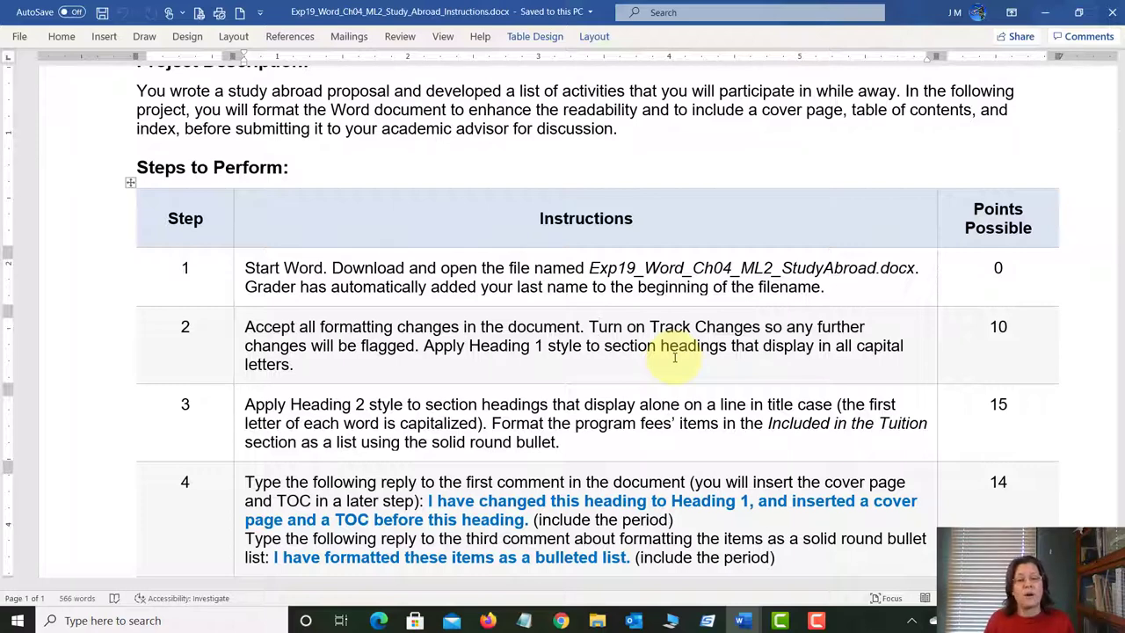
drag(609, 327, 673, 343)
click(672, 343)
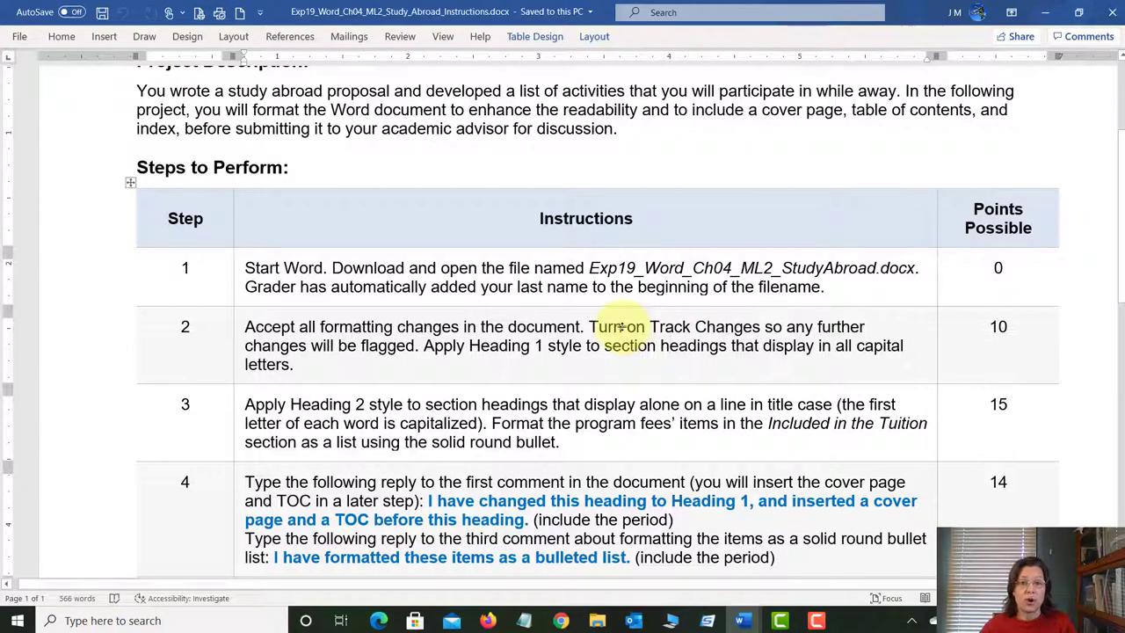
- Review step 10's accept-all-changes instruction, then switch back to the Study Abroad report
scroll(622, 326, down, 7)
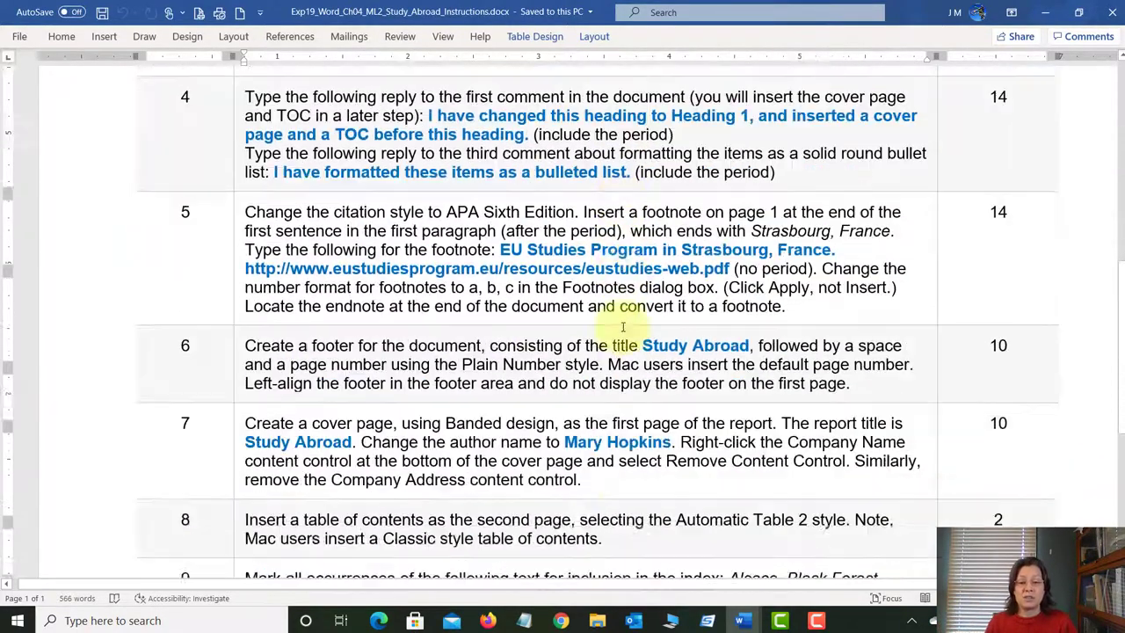
scroll(622, 327, down, 1)
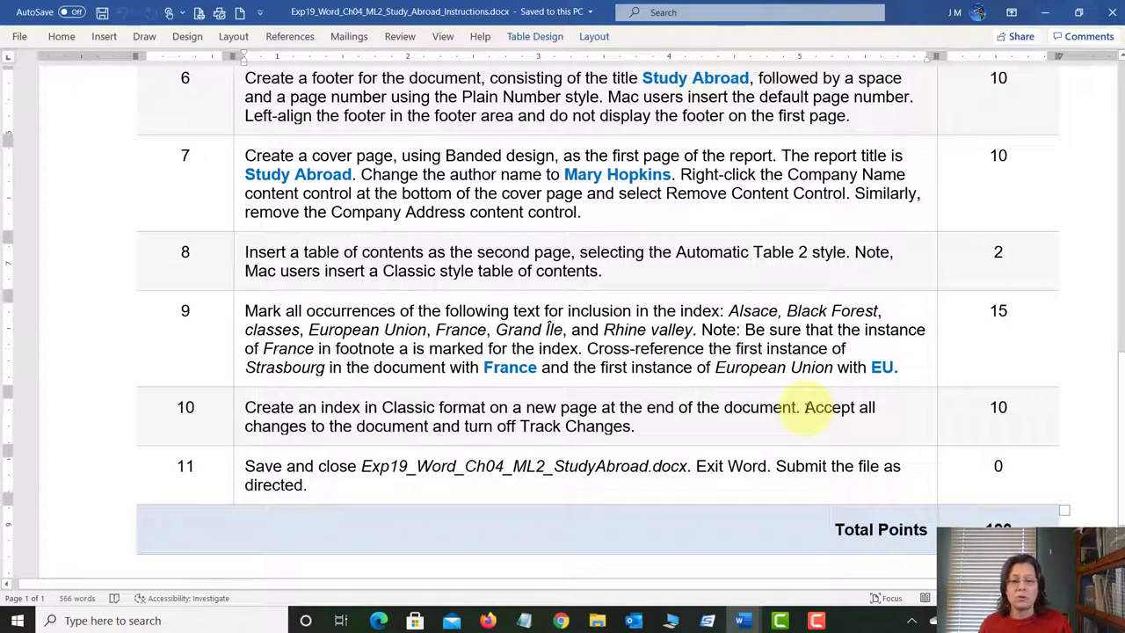
ctrl+click(807, 408)
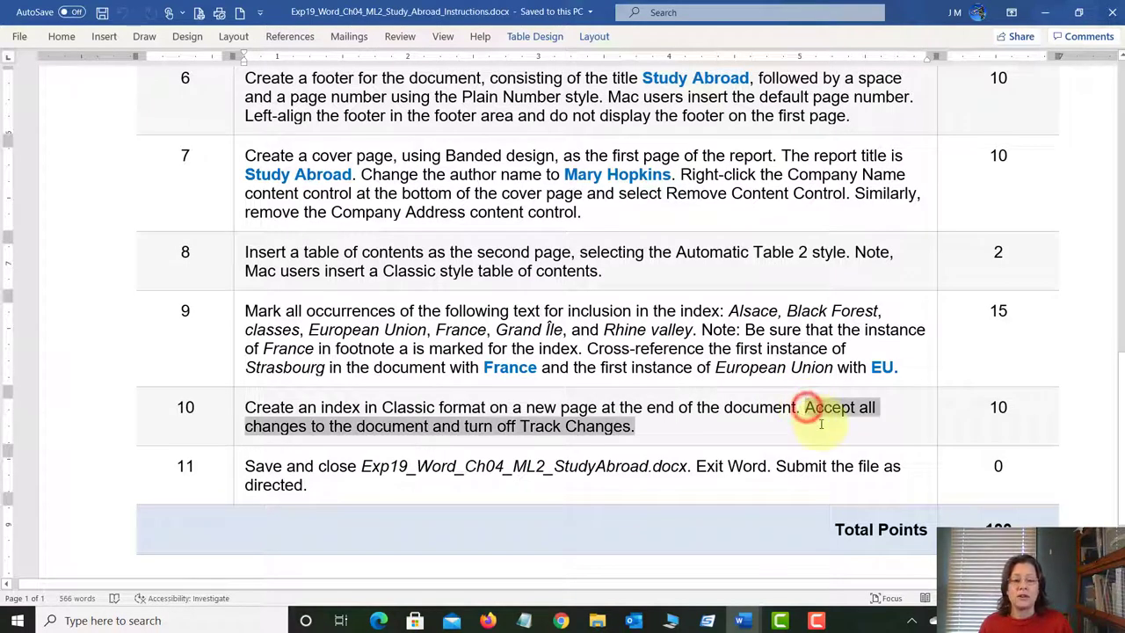
click(565, 427)
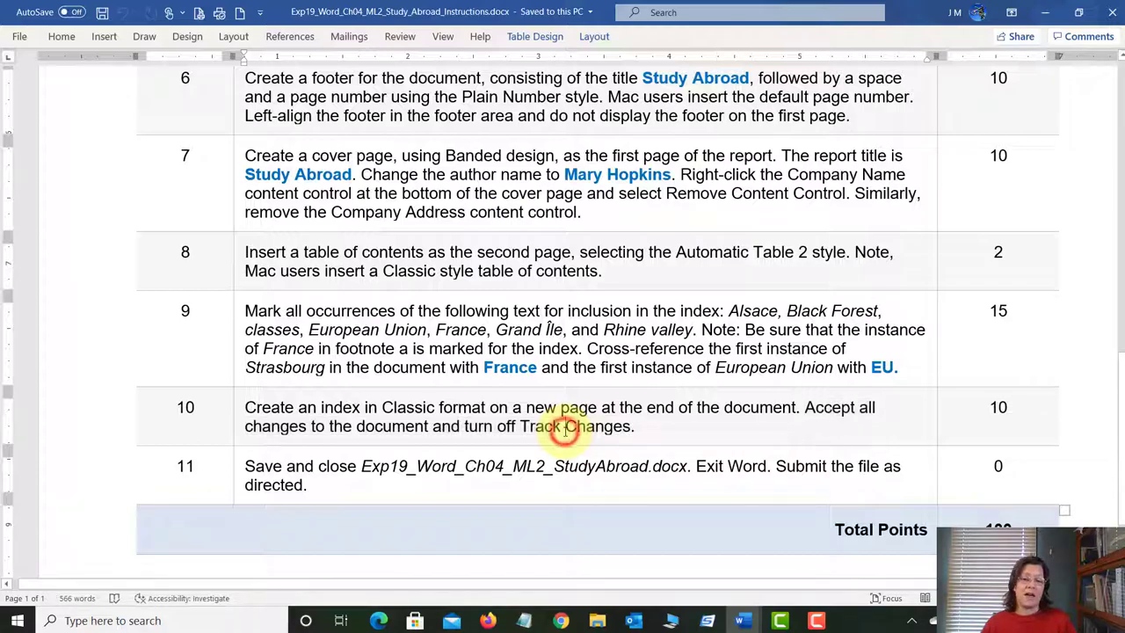
scroll(565, 429, up, 8)
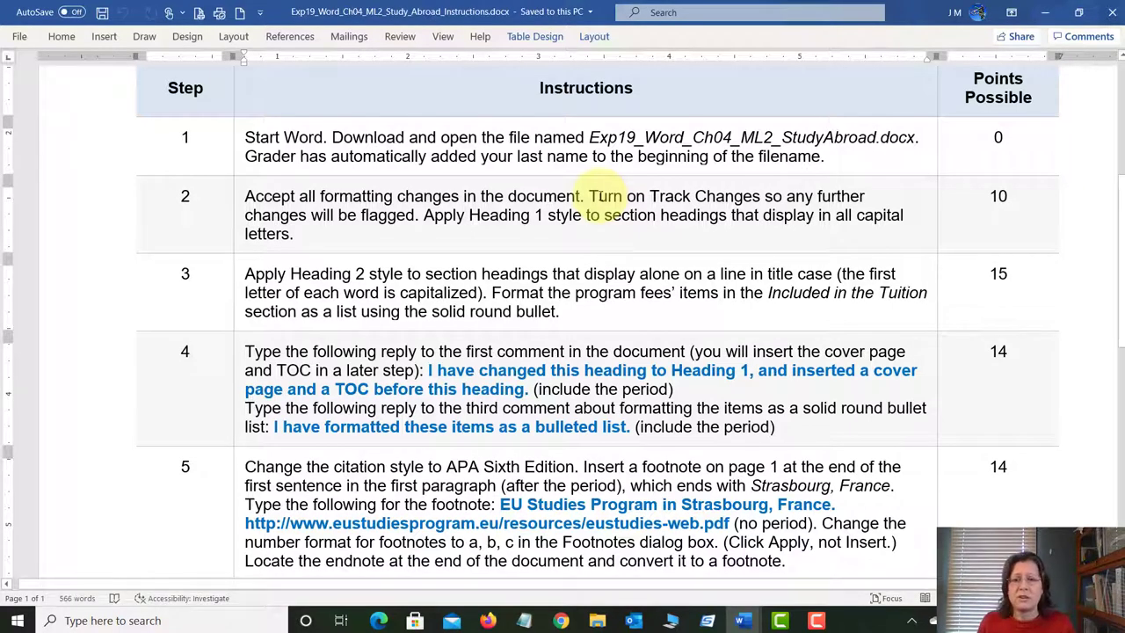
mouse_move(742, 621)
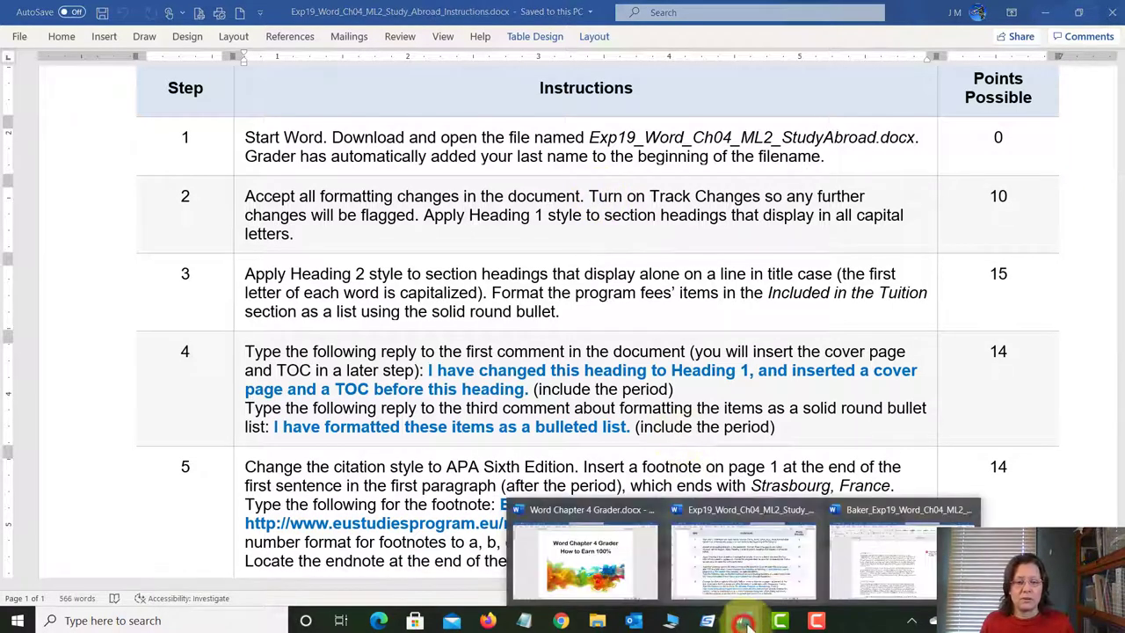
click(892, 560)
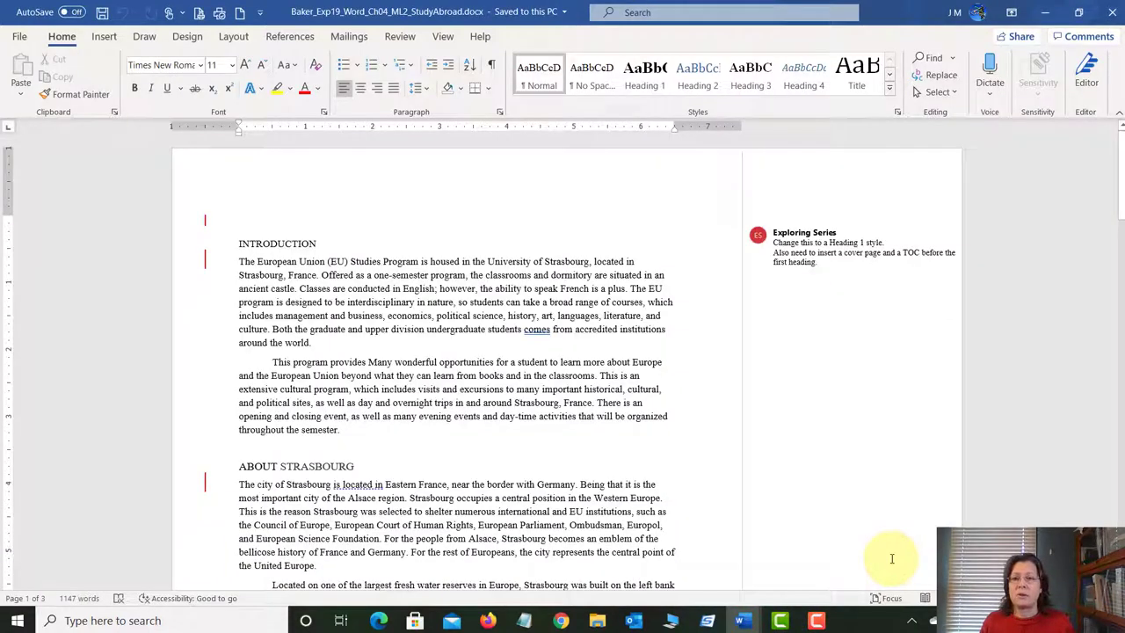
- Accept all tracked changes and stop tracking, then turn Track Changes back on
click(290, 39)
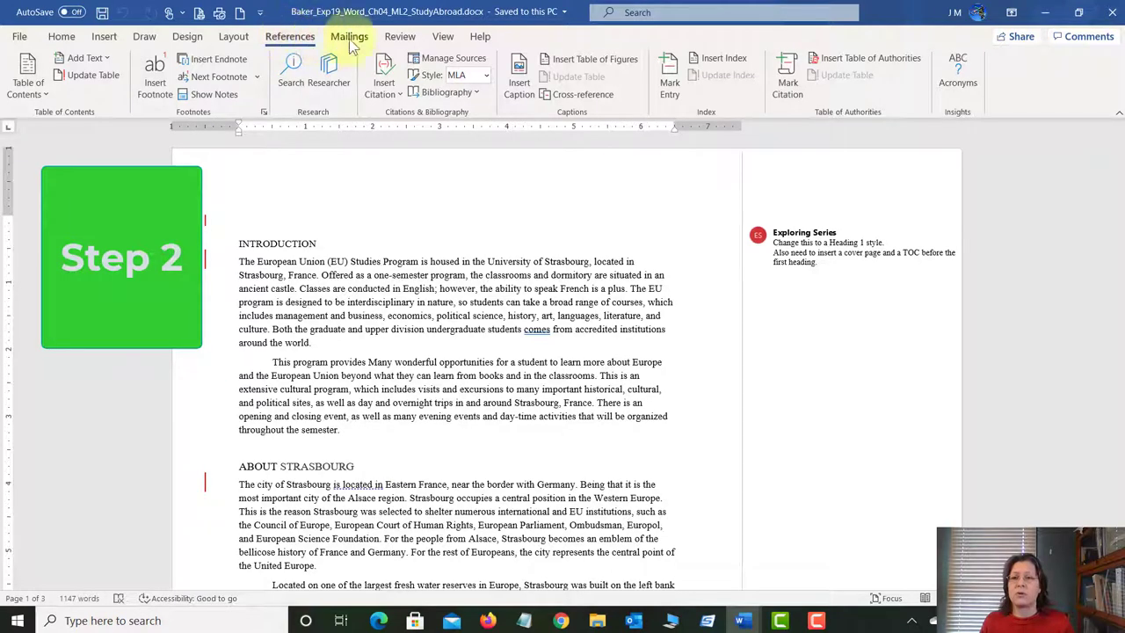
click(397, 40)
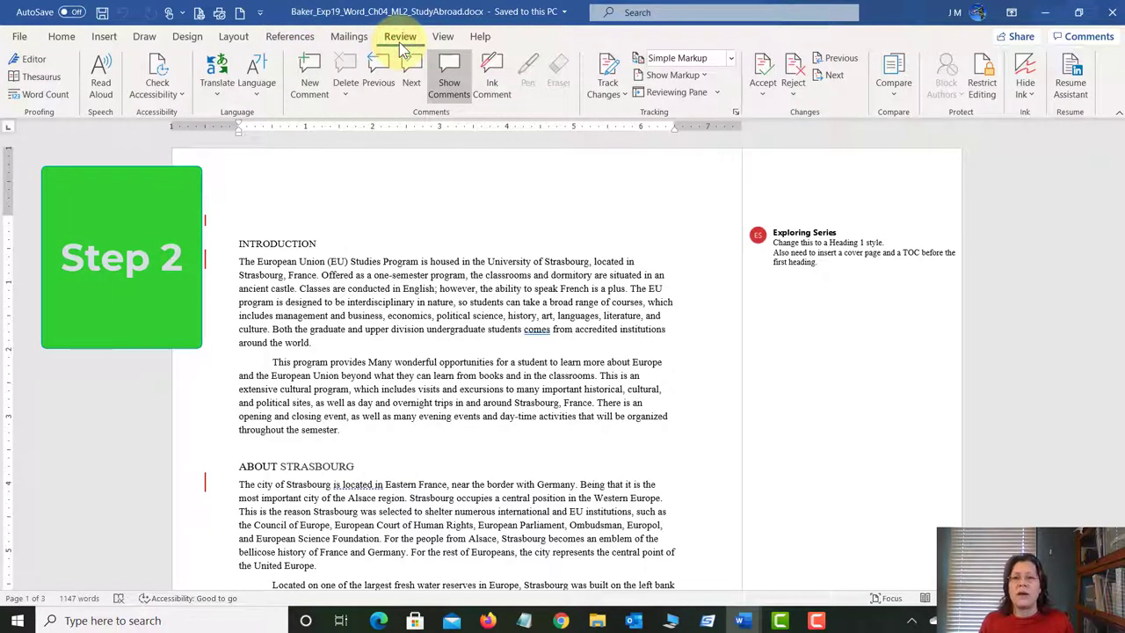
click(611, 92)
click(764, 94)
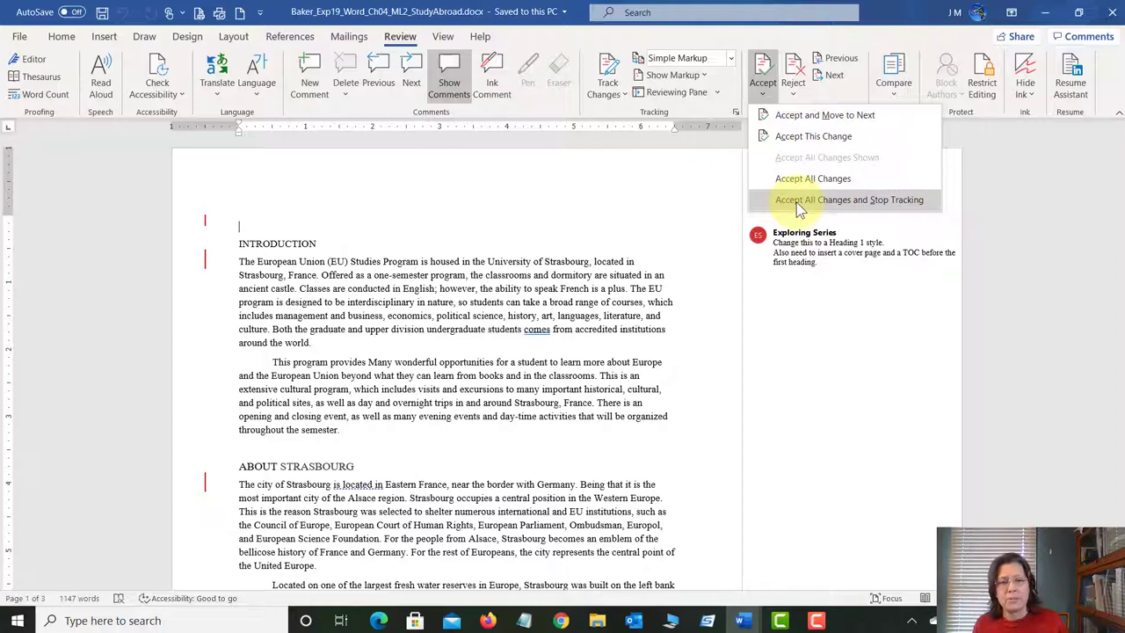
click(881, 202)
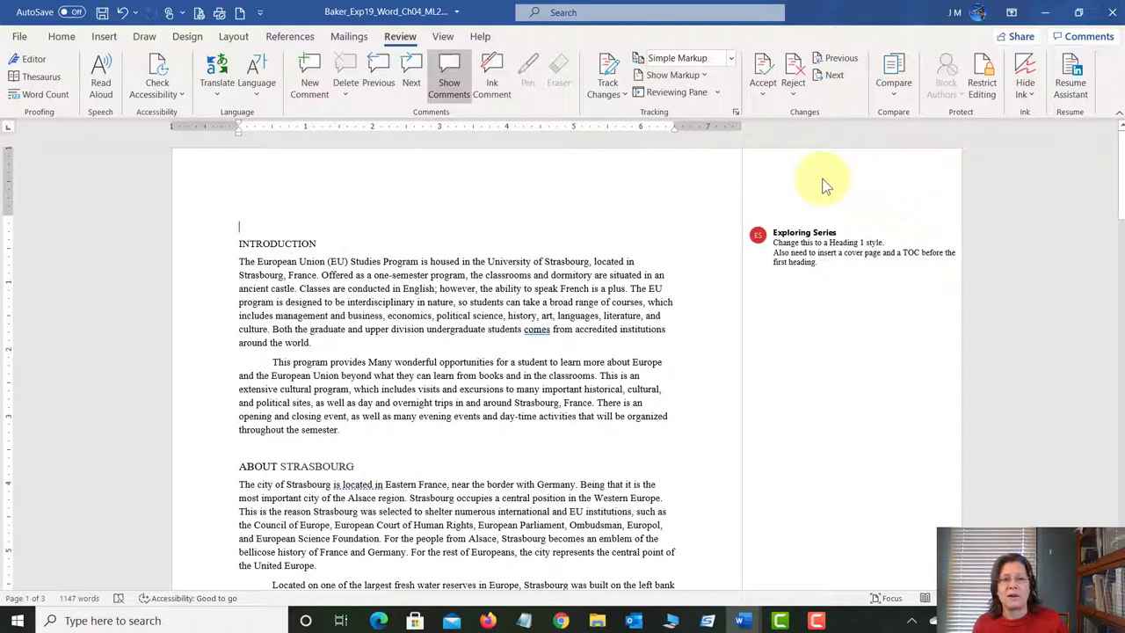
click(615, 95)
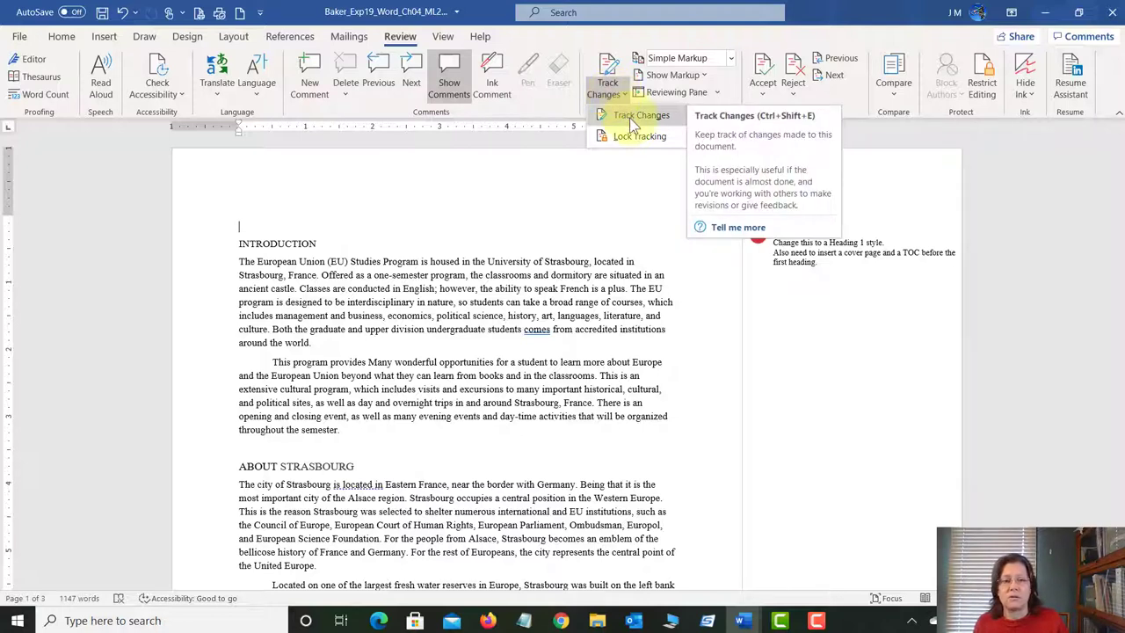
click(628, 116)
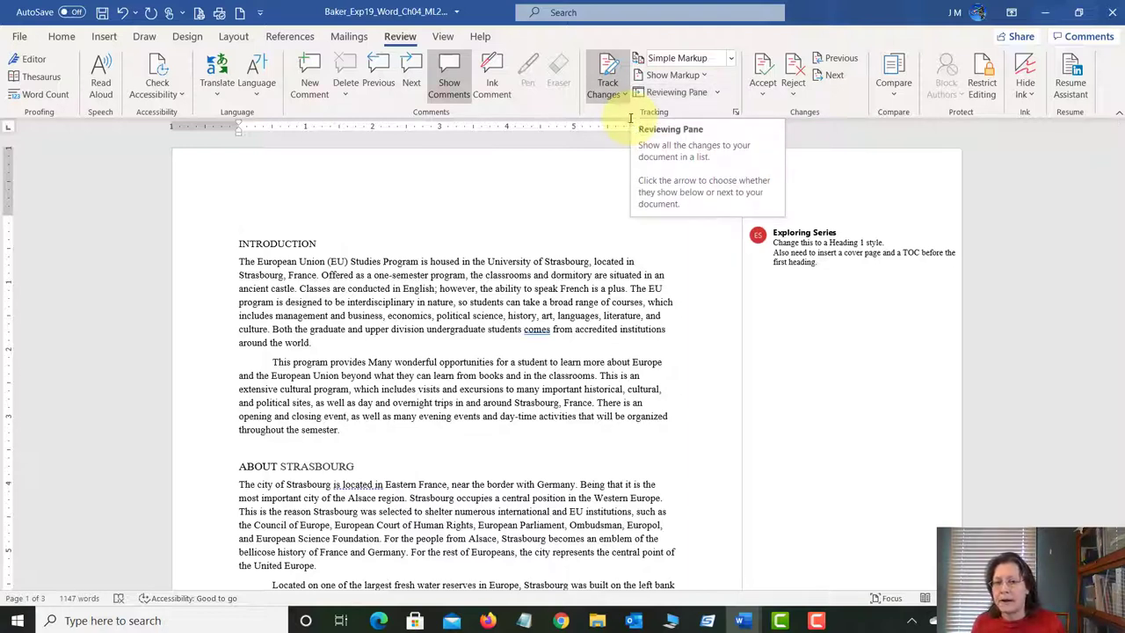
click(223, 244)
click(278, 254)
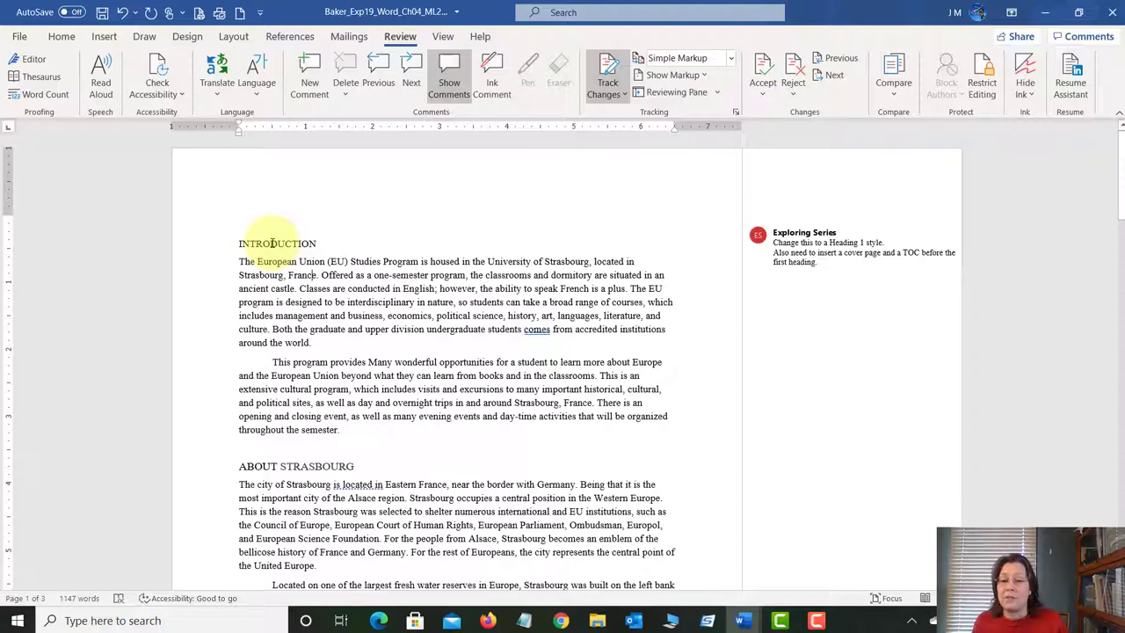
double_click(272, 244)
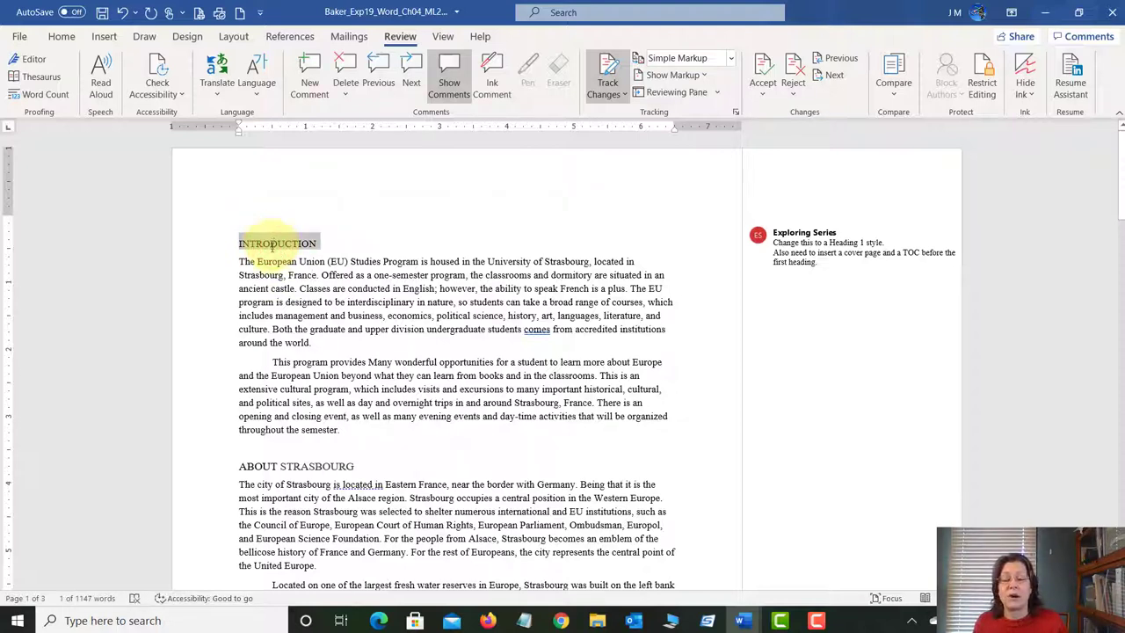
double_click(257, 467)
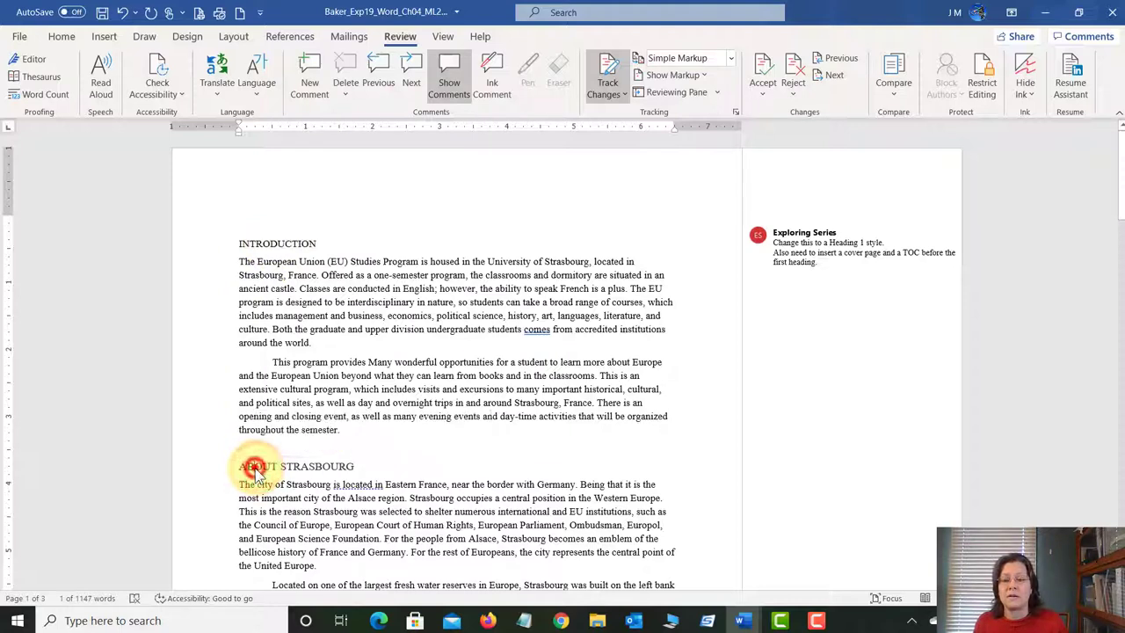
click(255, 471)
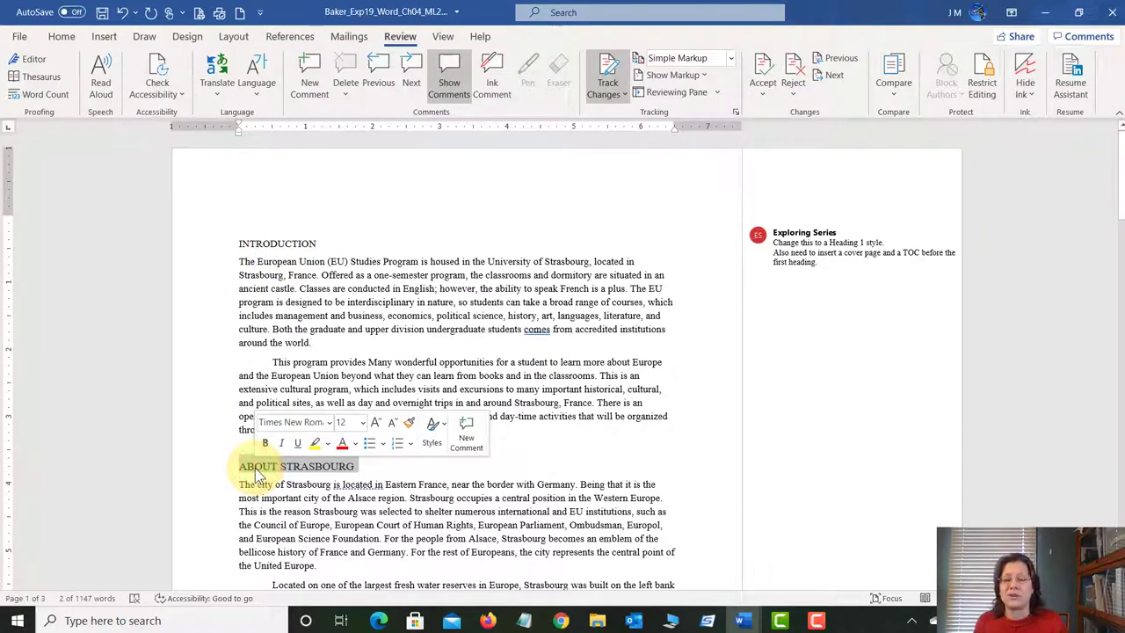
- Turn on Show/Hide ¶ and select the INTRODUCTION heading and several body lines from the margin
click(62, 40)
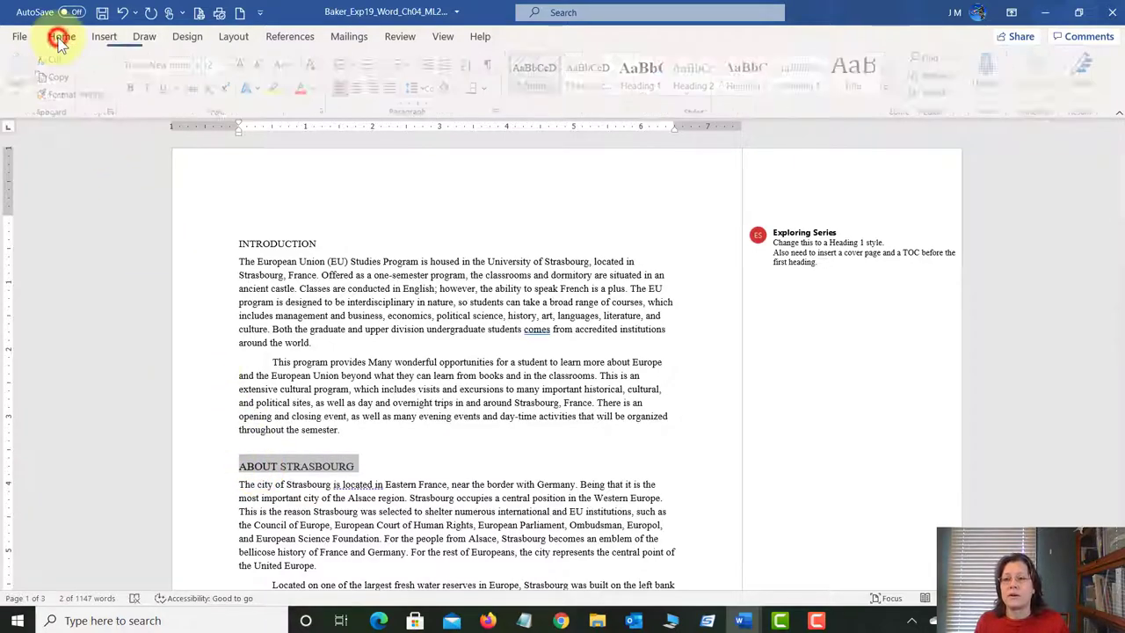
click(493, 68)
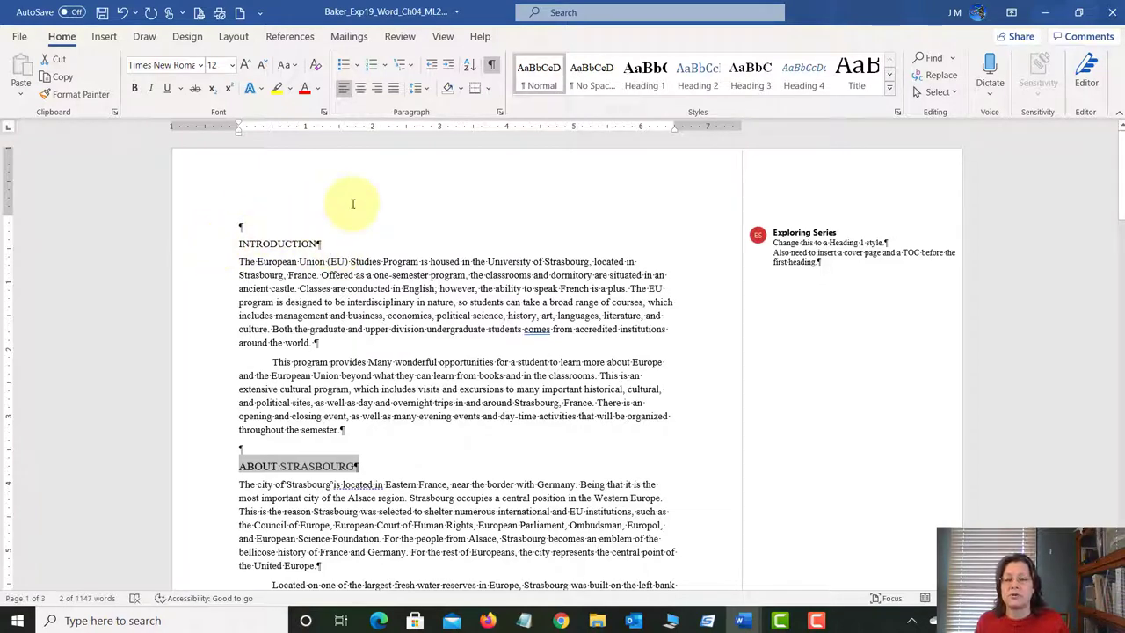
click(196, 249)
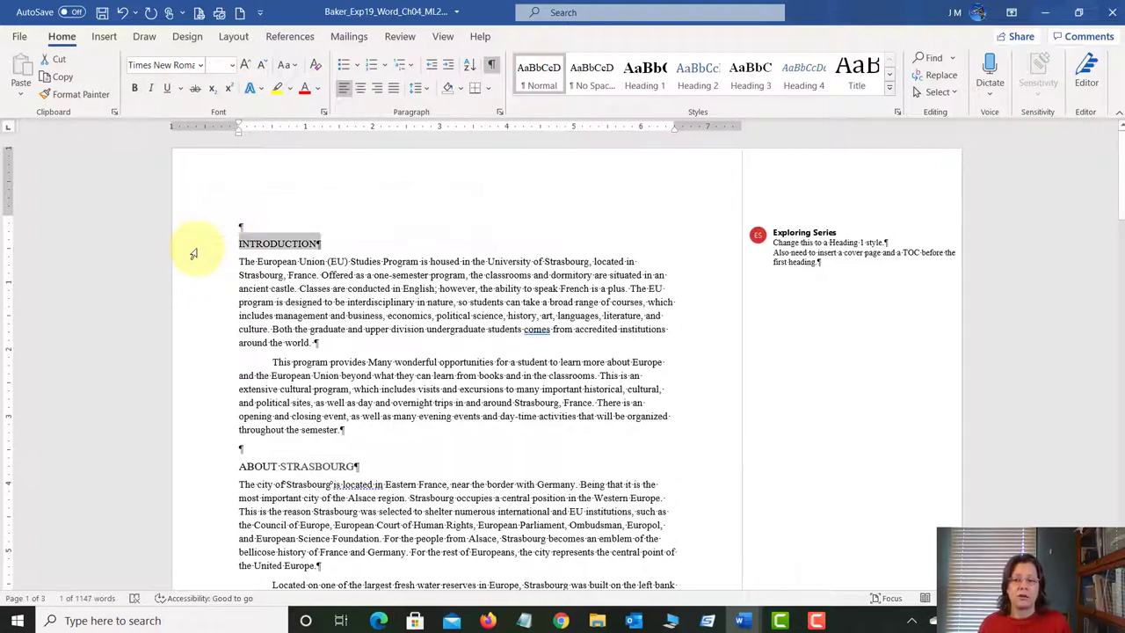
click(195, 316)
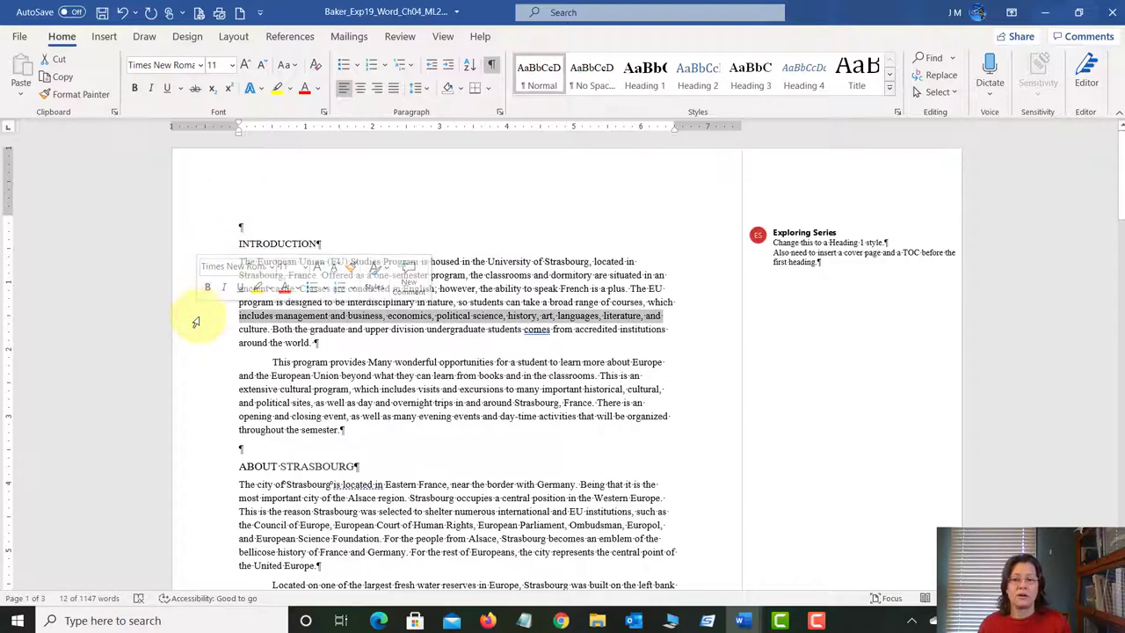
click(202, 343)
click(203, 280)
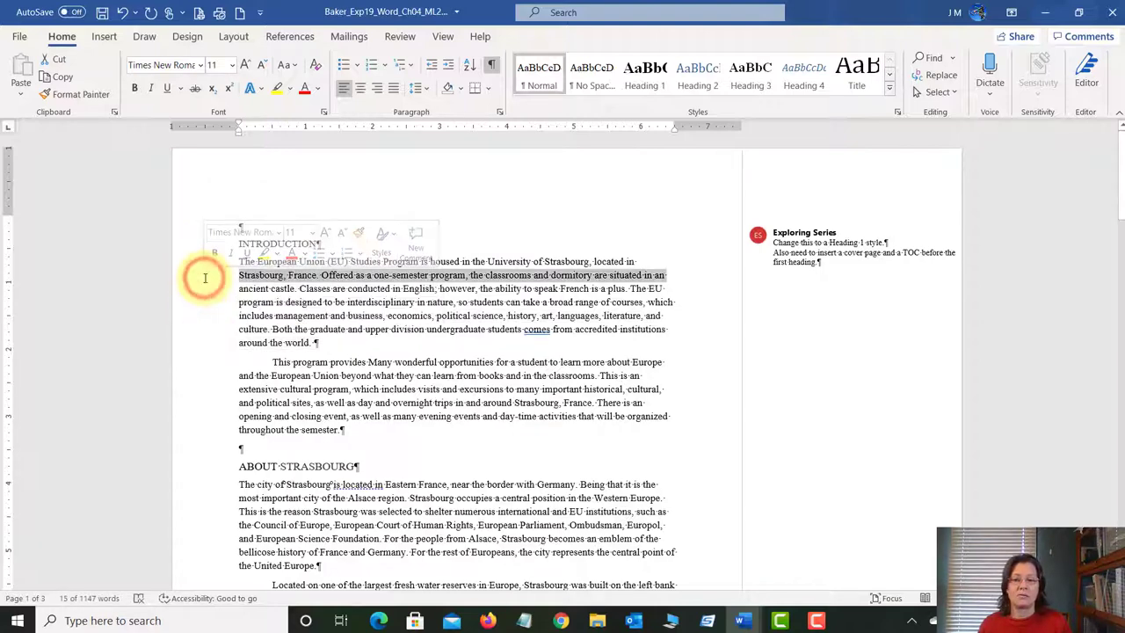
click(219, 387)
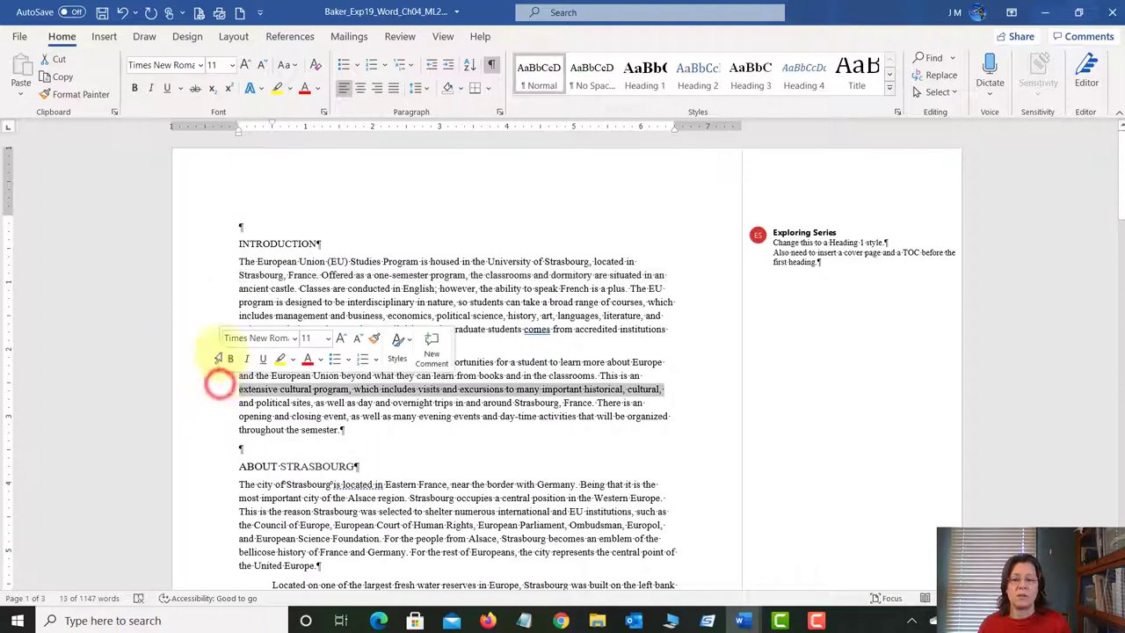
click(223, 245)
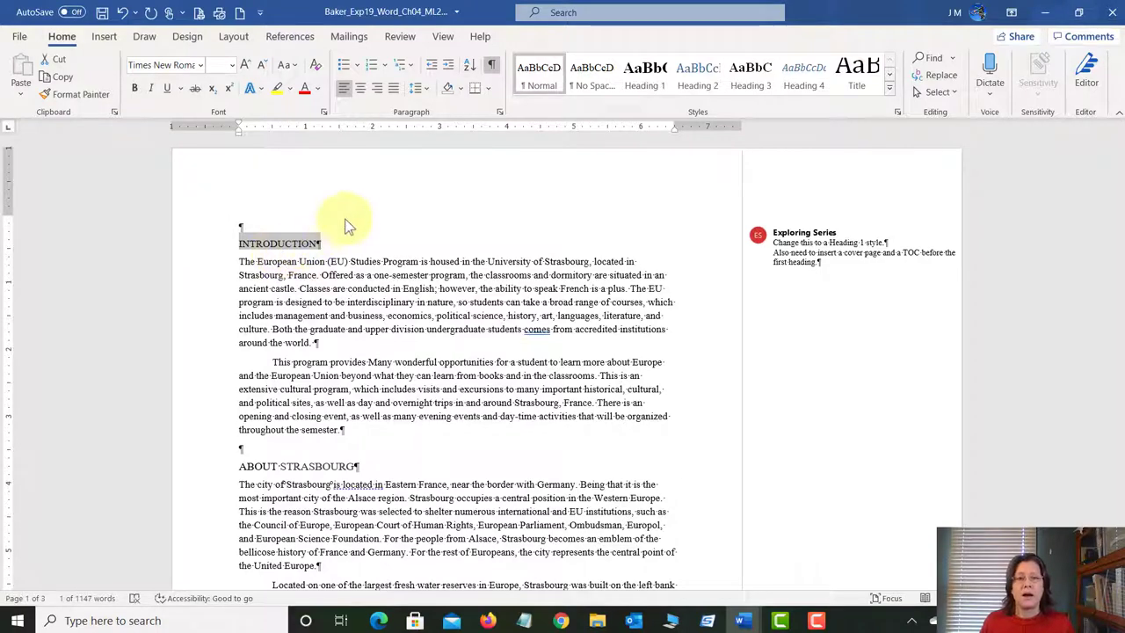
- Apply Heading 1 to the INTRODUCTION and ABOUT STRASBOURG headings
click(646, 77)
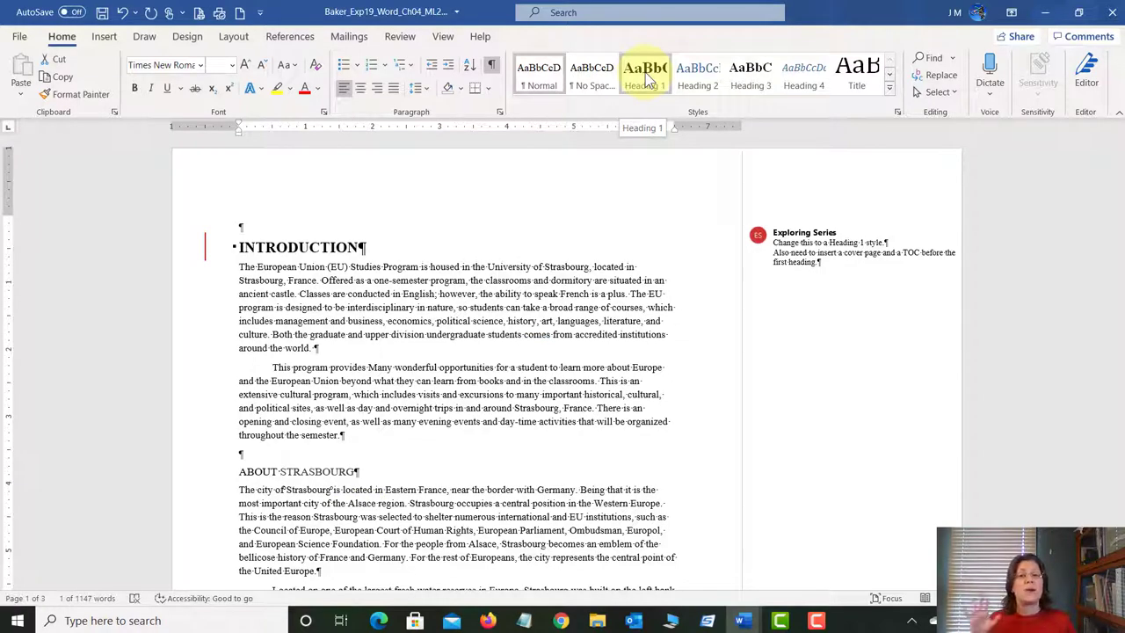
click(646, 77)
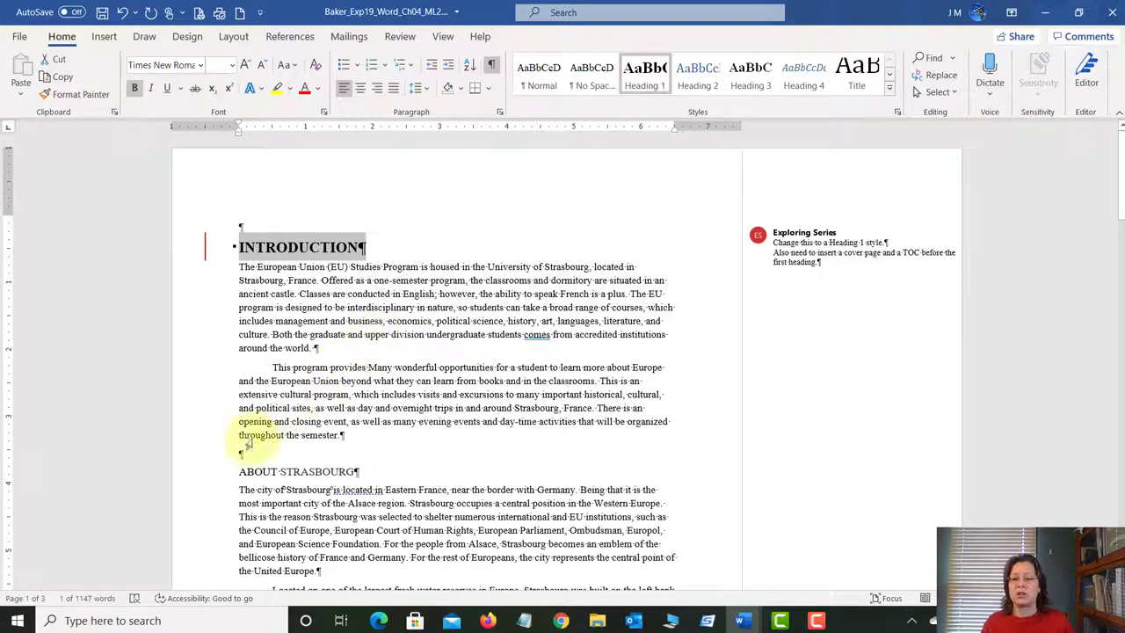
click(203, 481)
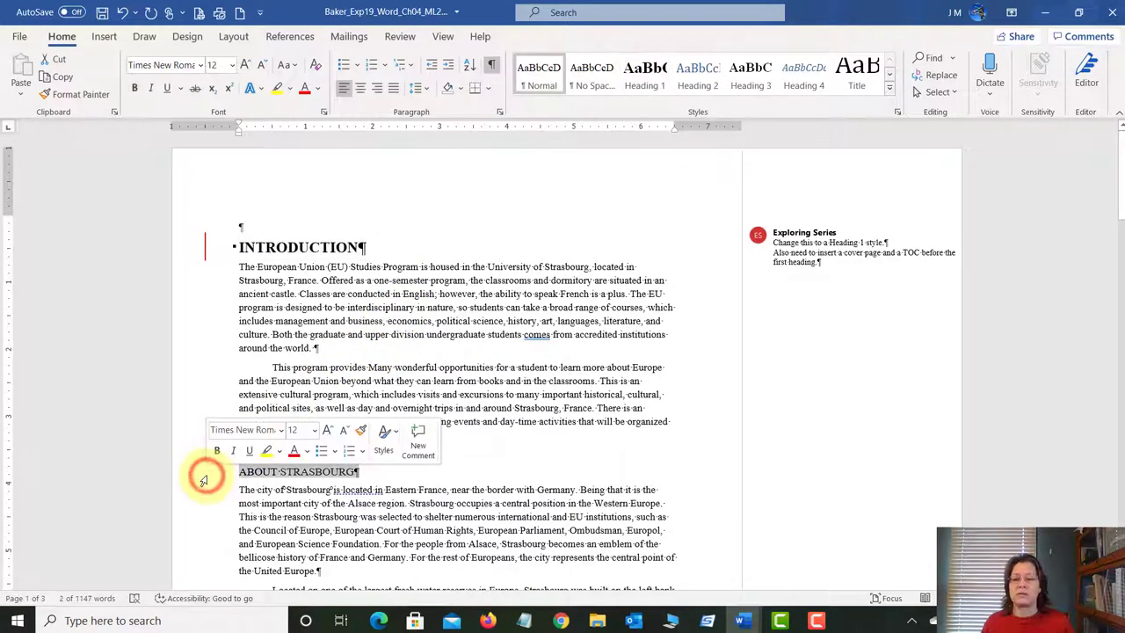
click(646, 79)
scroll(415, 359, down, 3)
scroll(417, 352, down, 2)
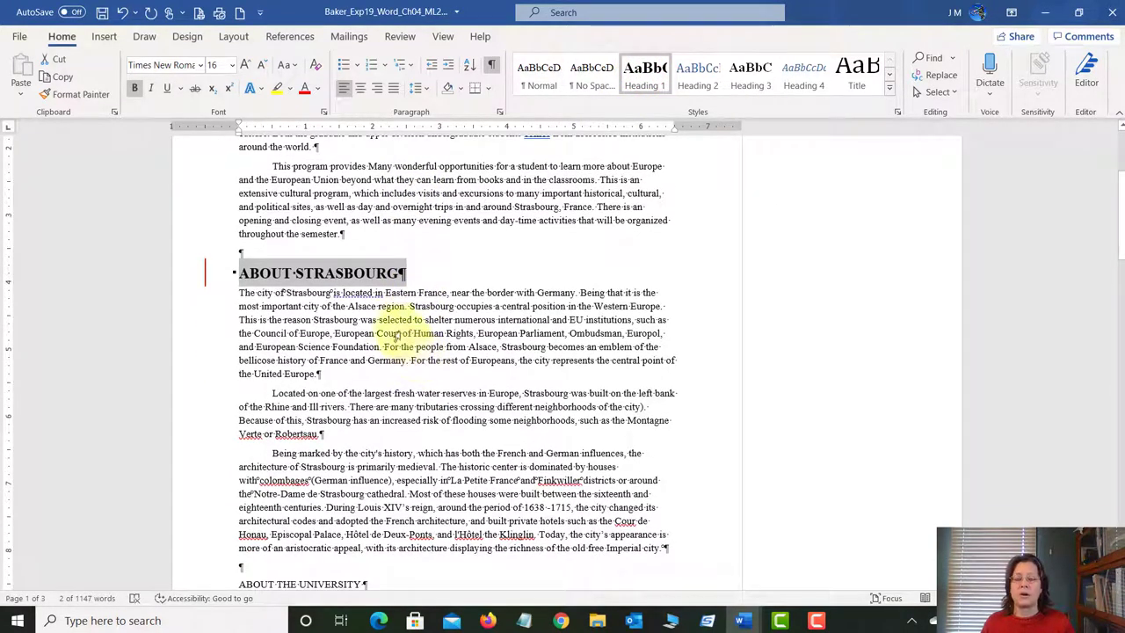
scroll(379, 301, down, 3)
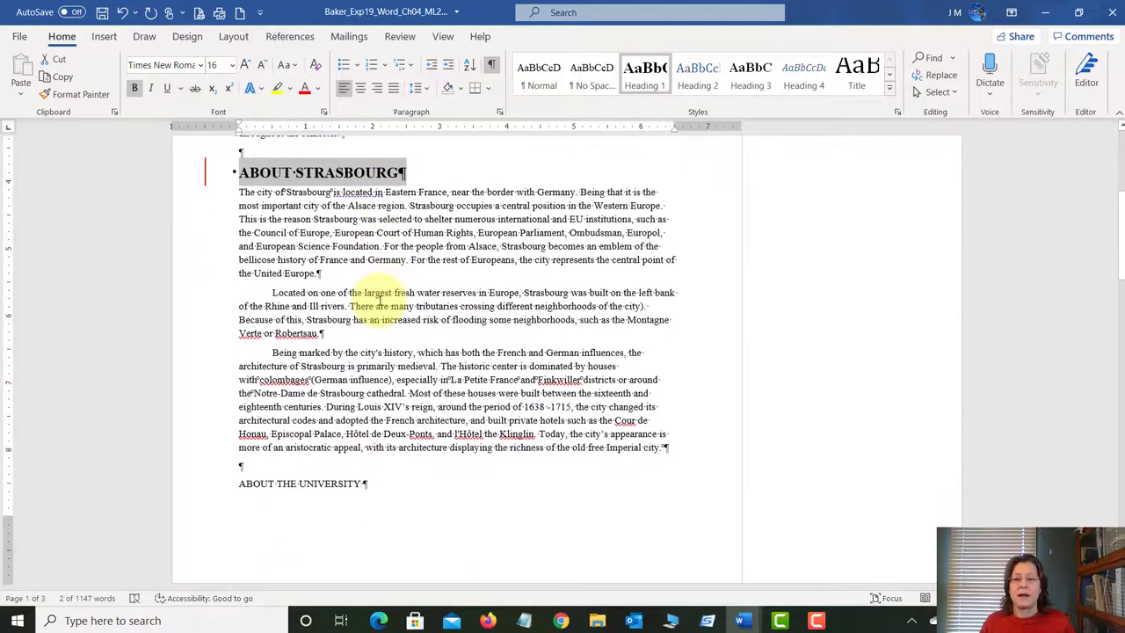
scroll(380, 301, down, 6)
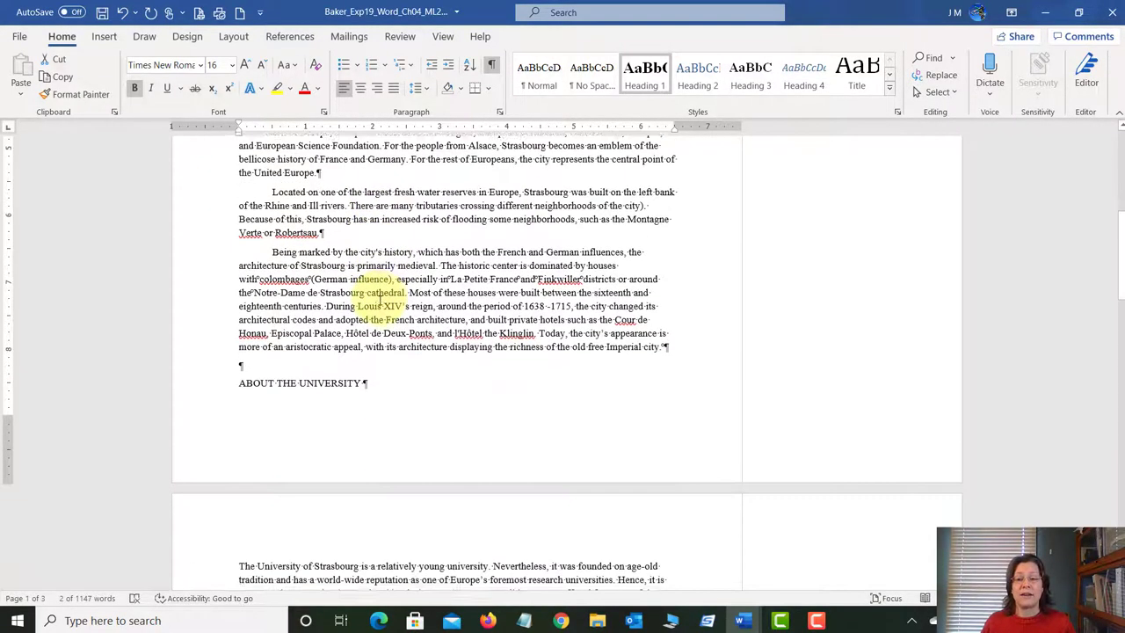
- Apply Heading 1 to ABOUT THE UNIVERSITY, INCLUDED IN THE TUITION and THREE DAYS IN STRASBOURG
click(202, 288)
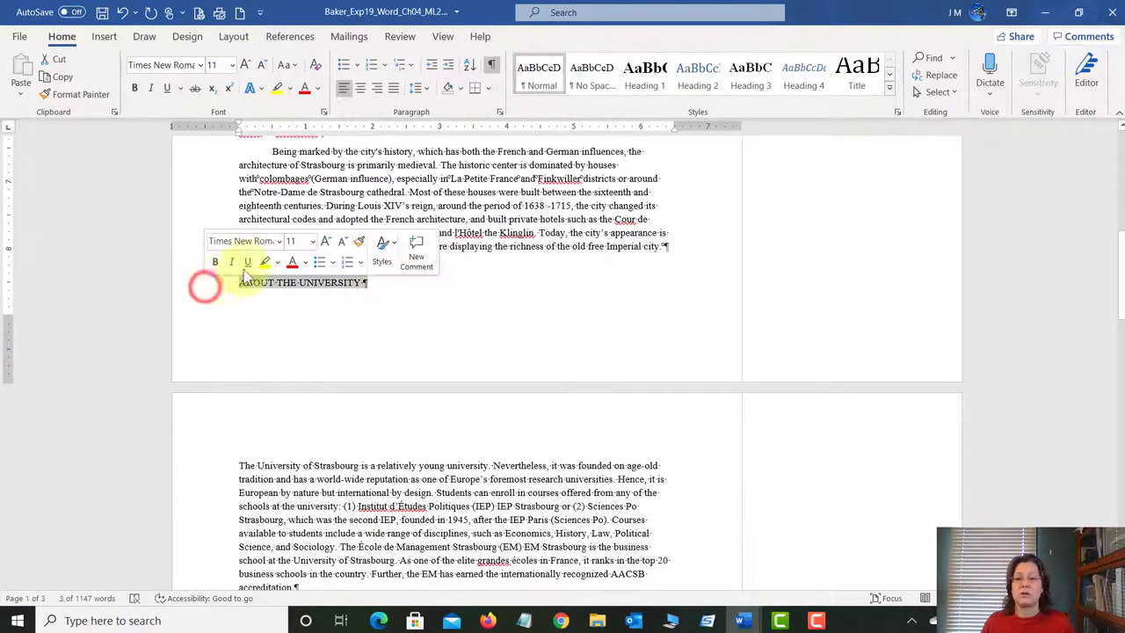
click(647, 81)
scroll(447, 376, down, 7)
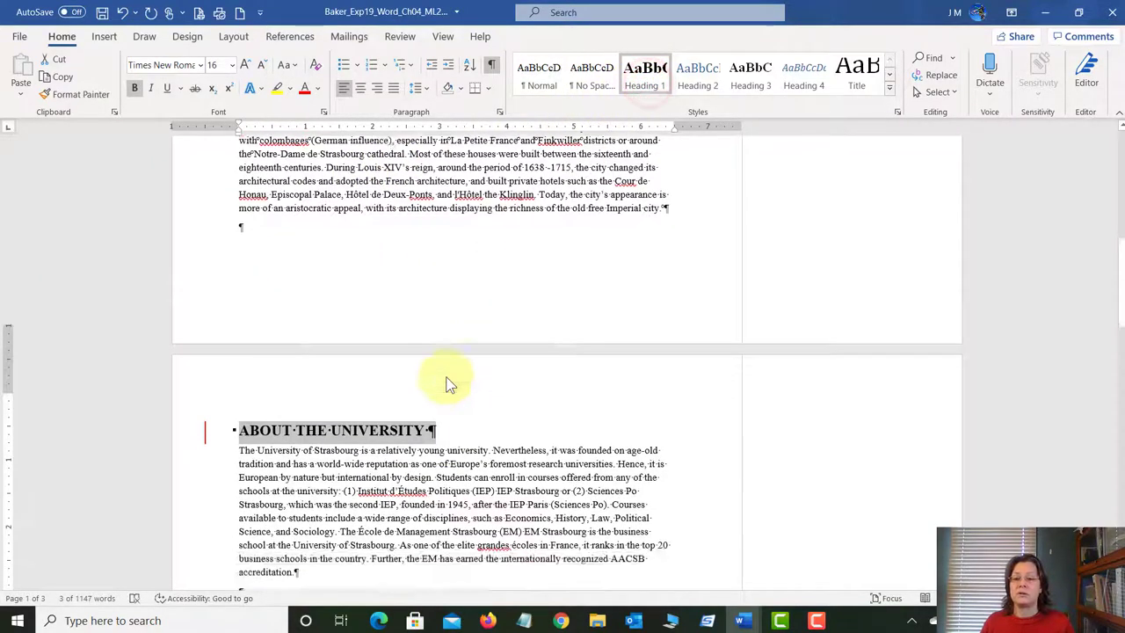
scroll(447, 376, down, 4)
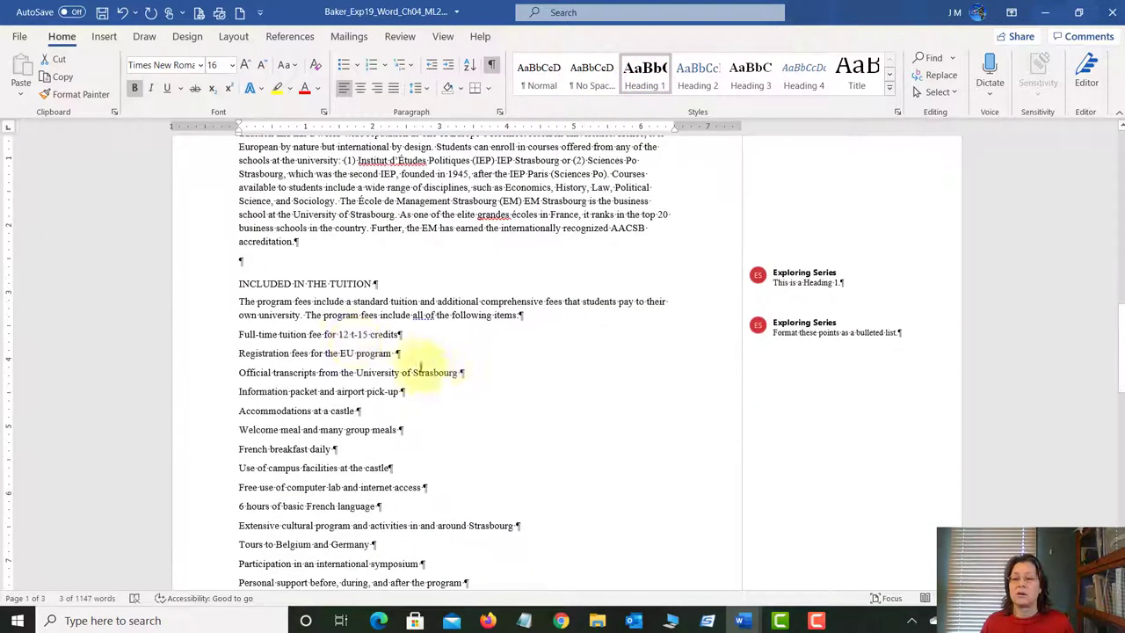
click(203, 283)
click(645, 79)
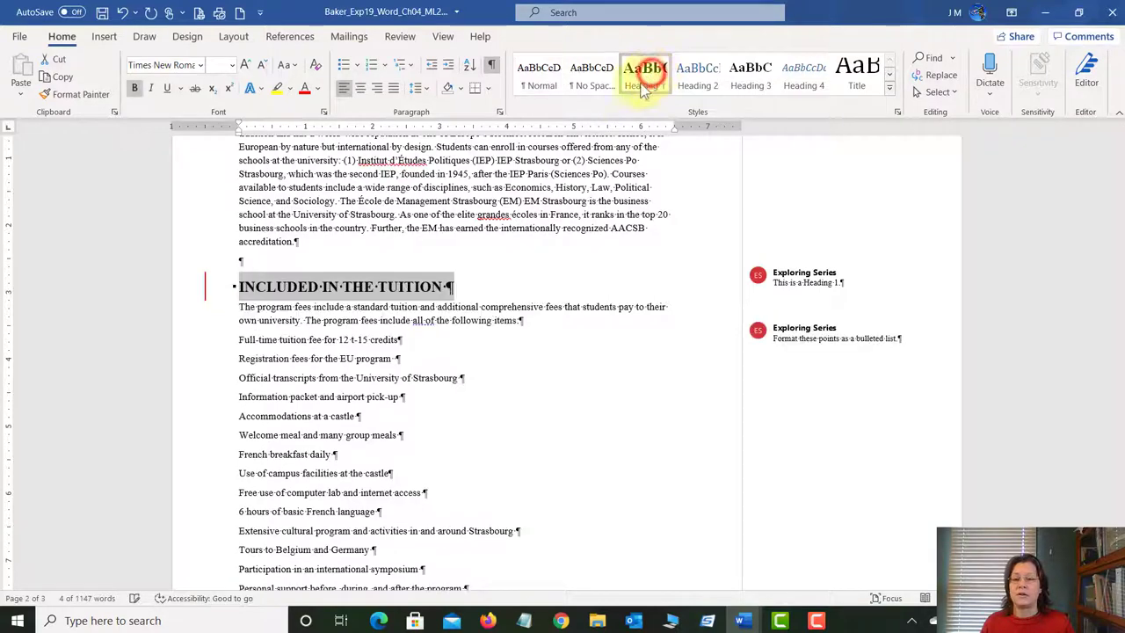
scroll(339, 357, down, 3)
scroll(339, 357, down, 7)
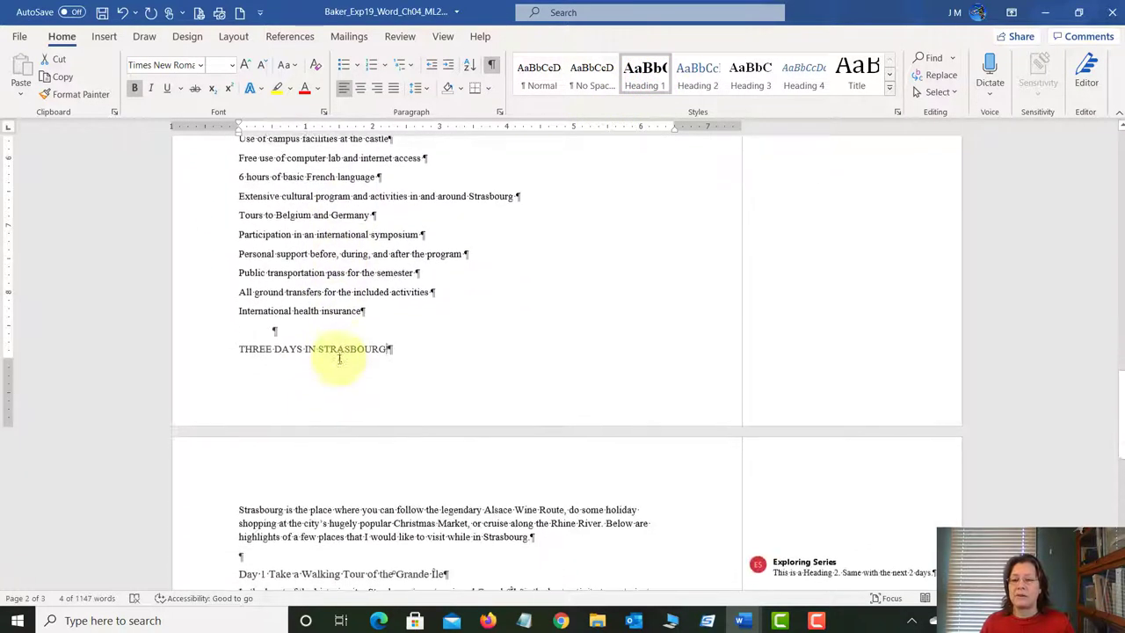
click(214, 356)
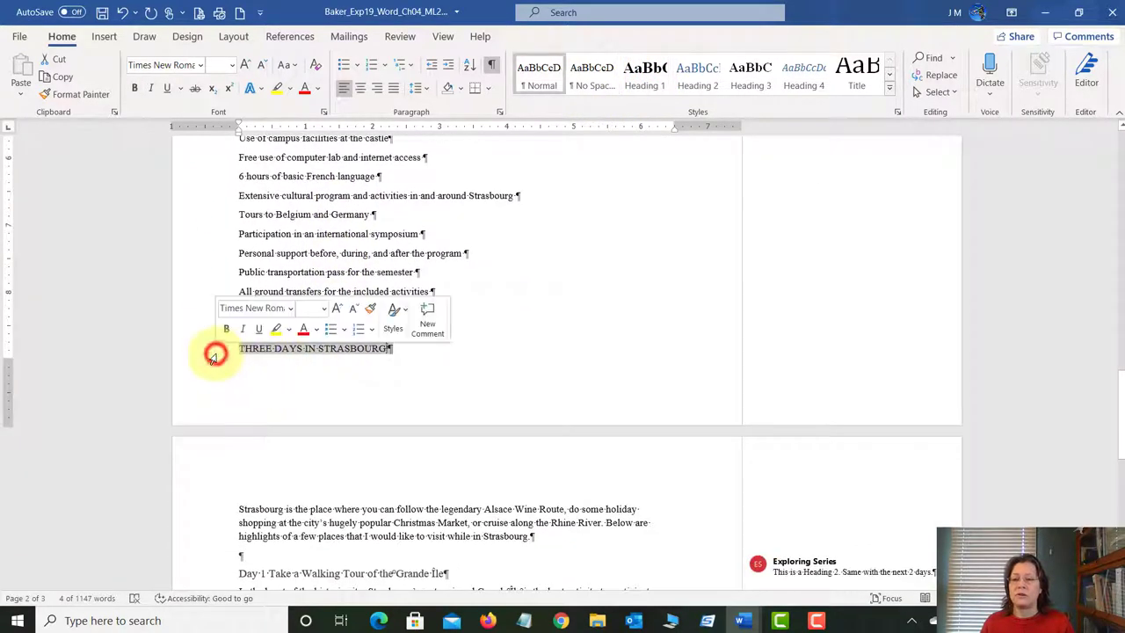
click(645, 78)
scroll(356, 387, down, 8)
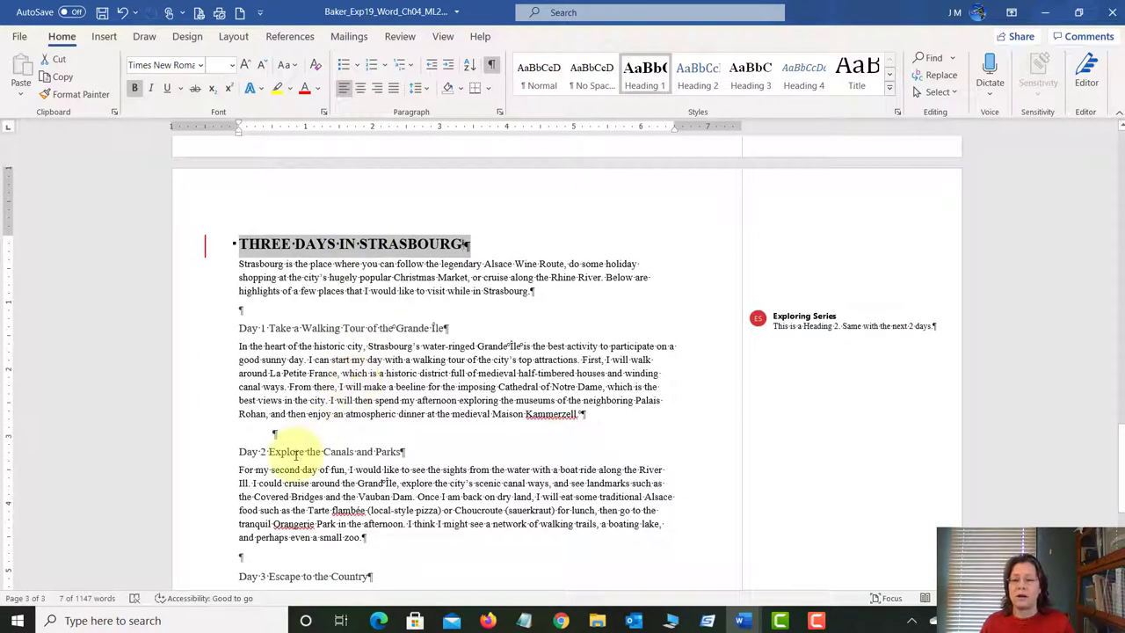
scroll(296, 454, down, 8)
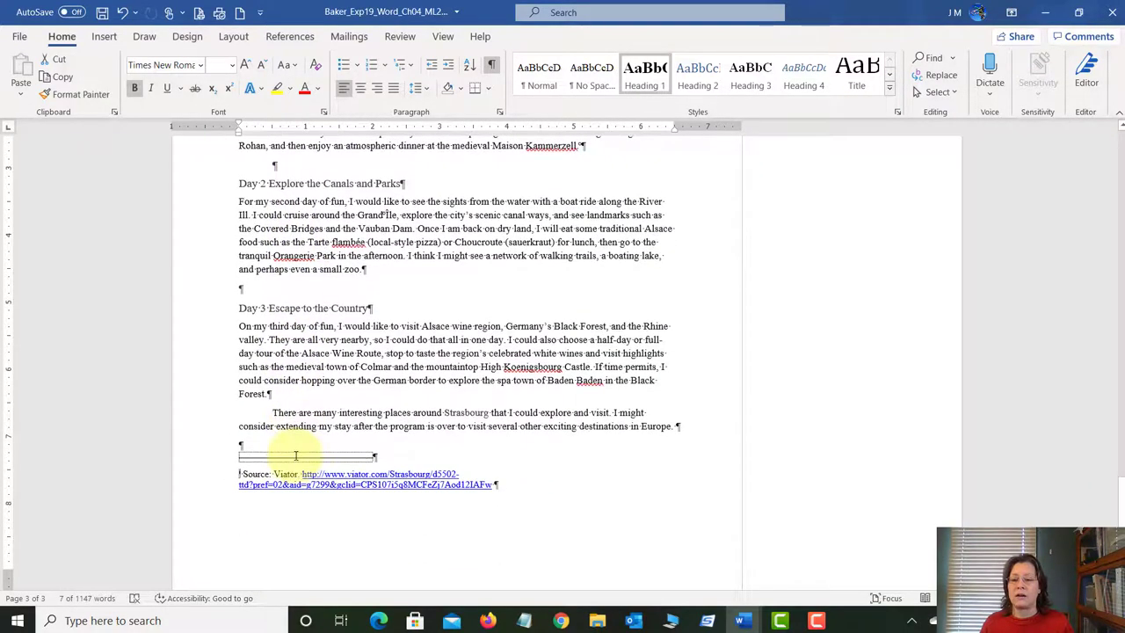
scroll(297, 455, down, 2)
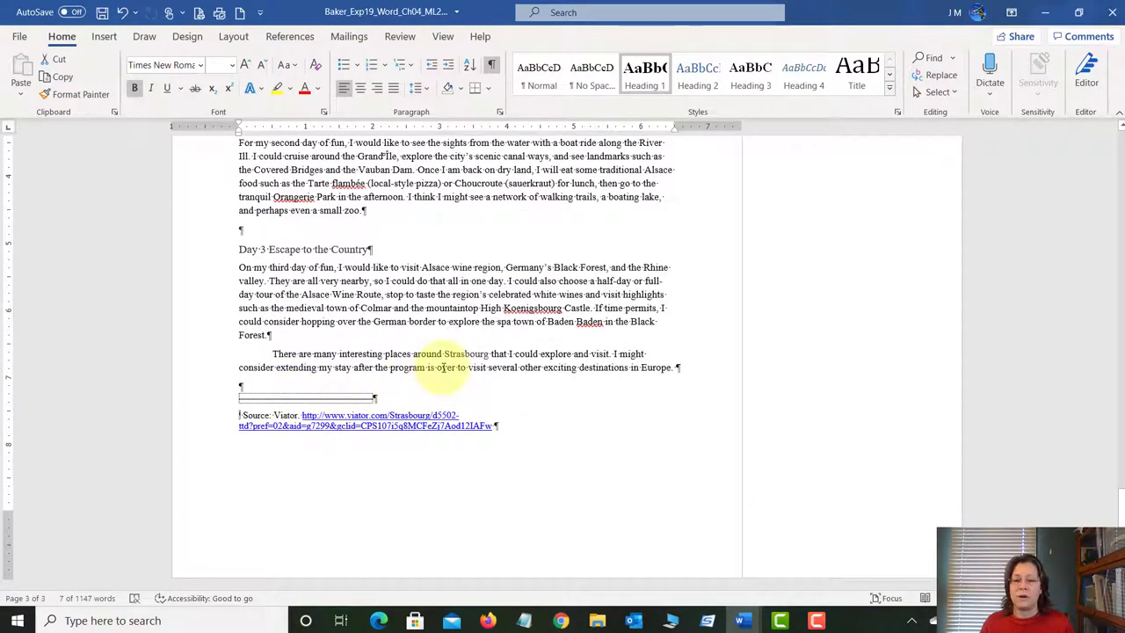
scroll(443, 367, up, 16)
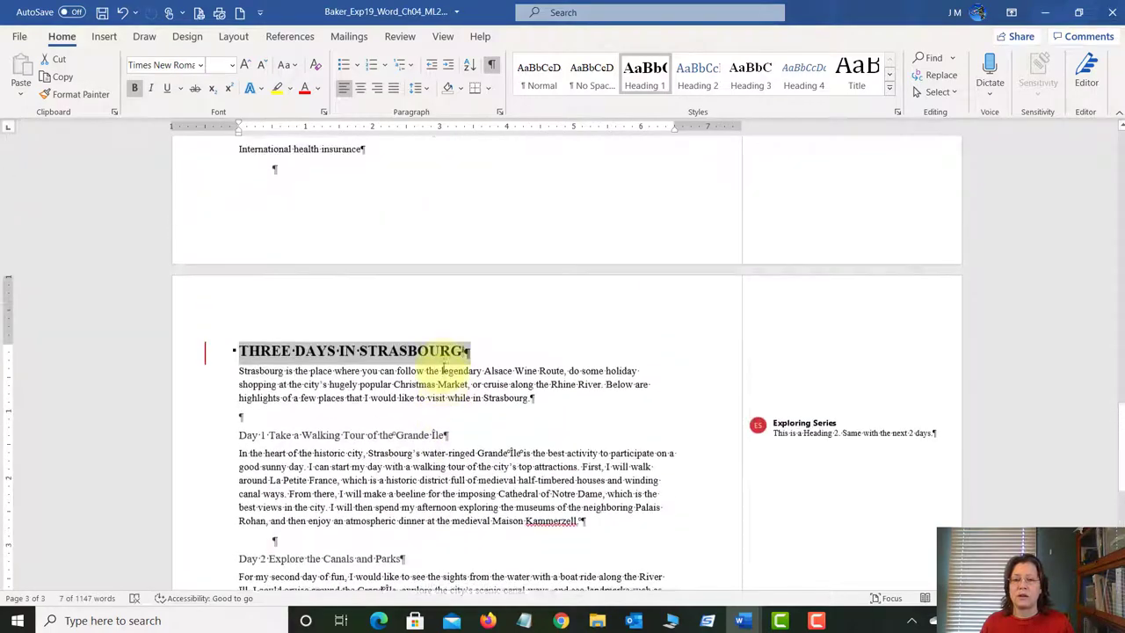
scroll(443, 368, up, 16)
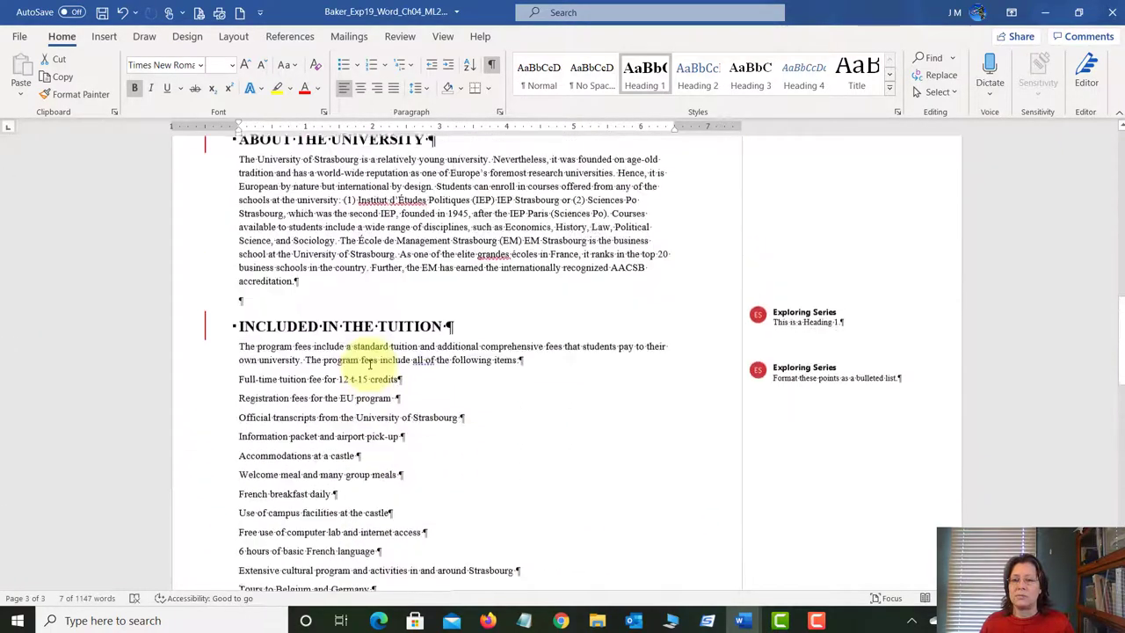
scroll(370, 364, up, 16)
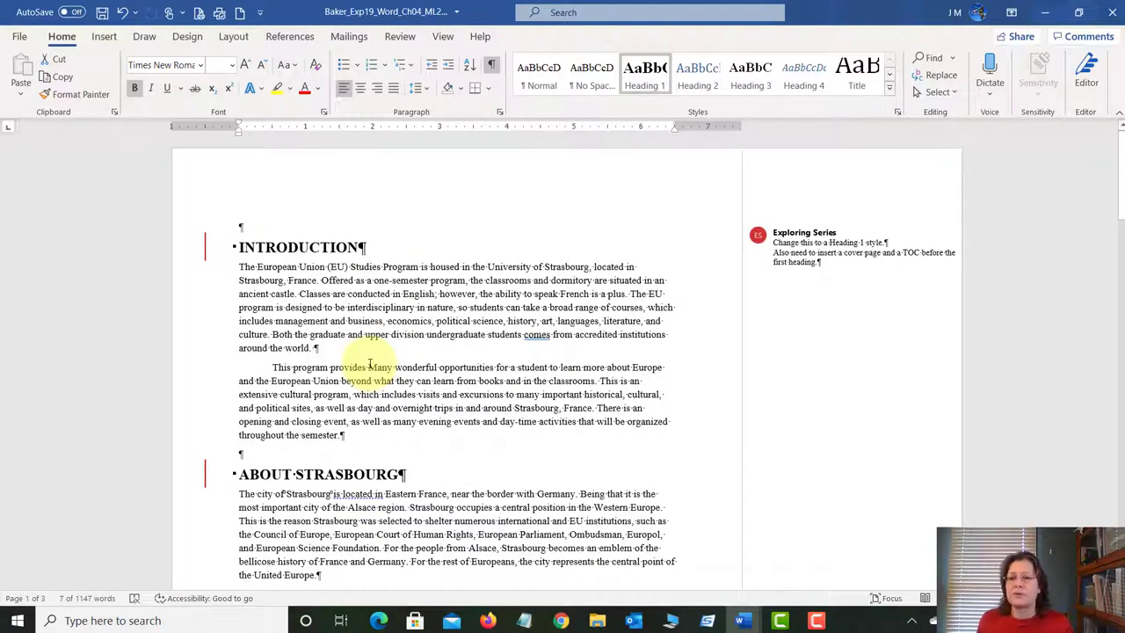
- Save the report, review step 3's Heading 2 instructions, and return to the report
click(102, 14)
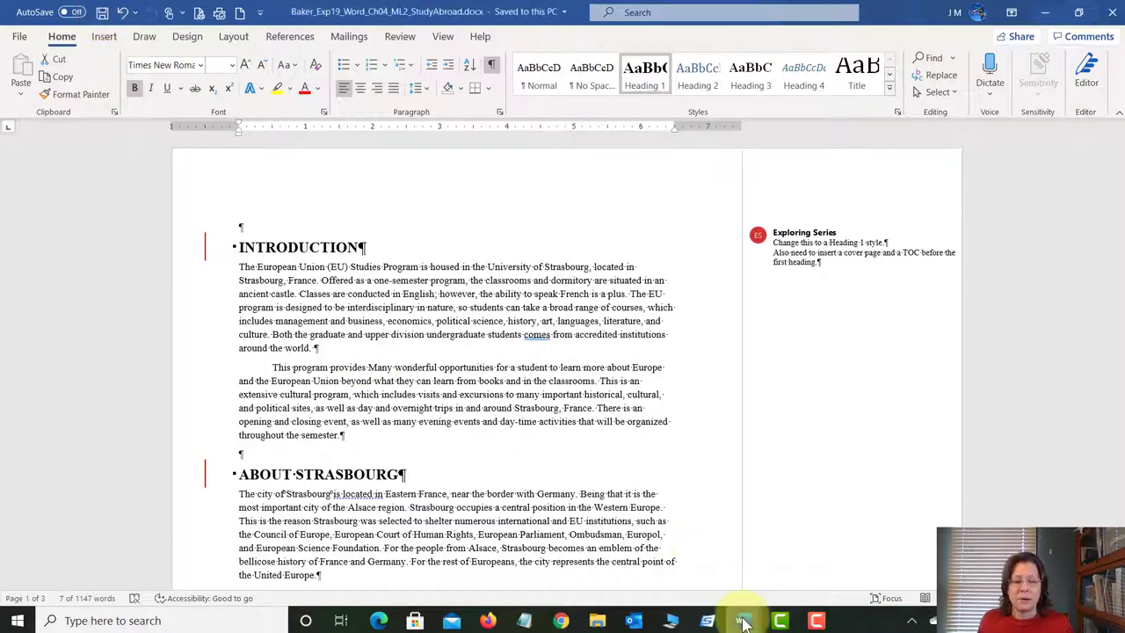
mouse_move(745, 622)
click(722, 567)
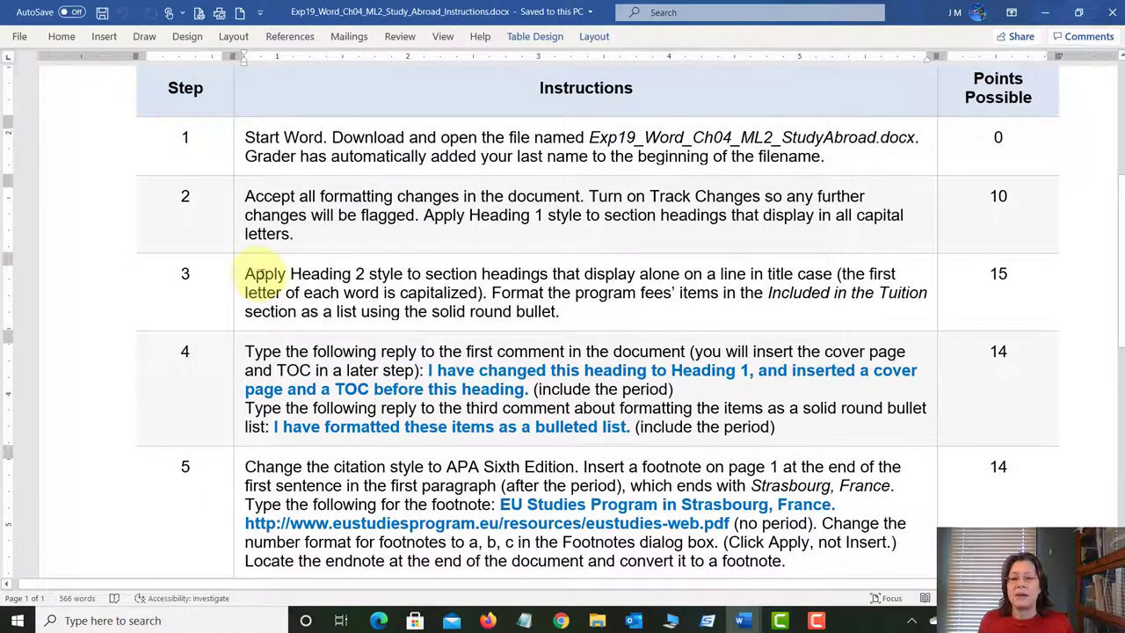
drag(356, 274, 404, 275)
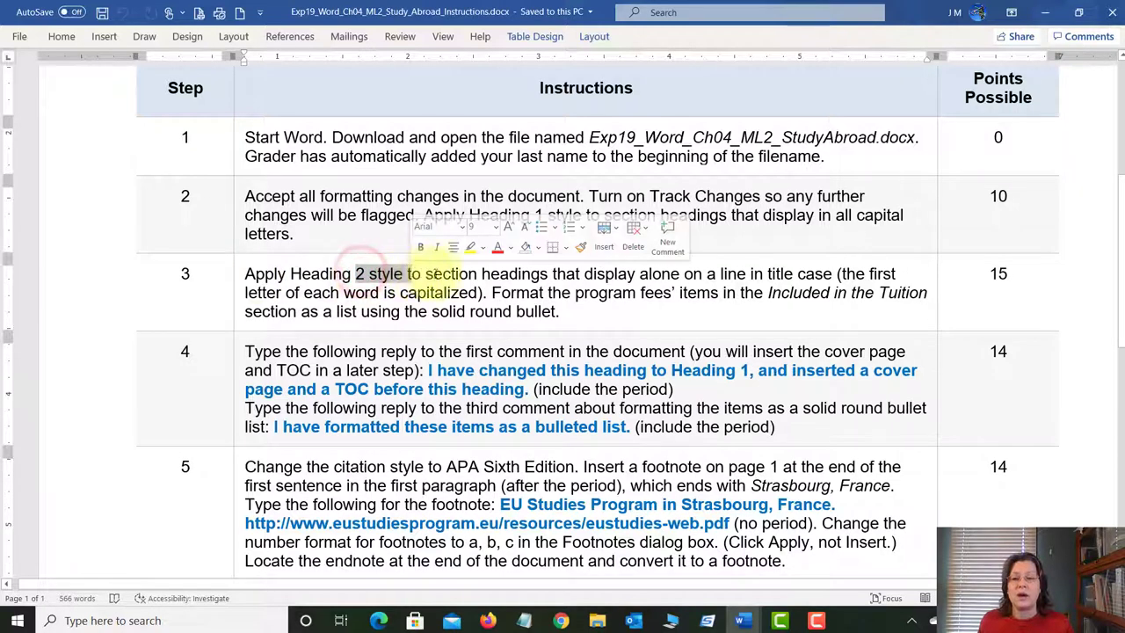
click(555, 276)
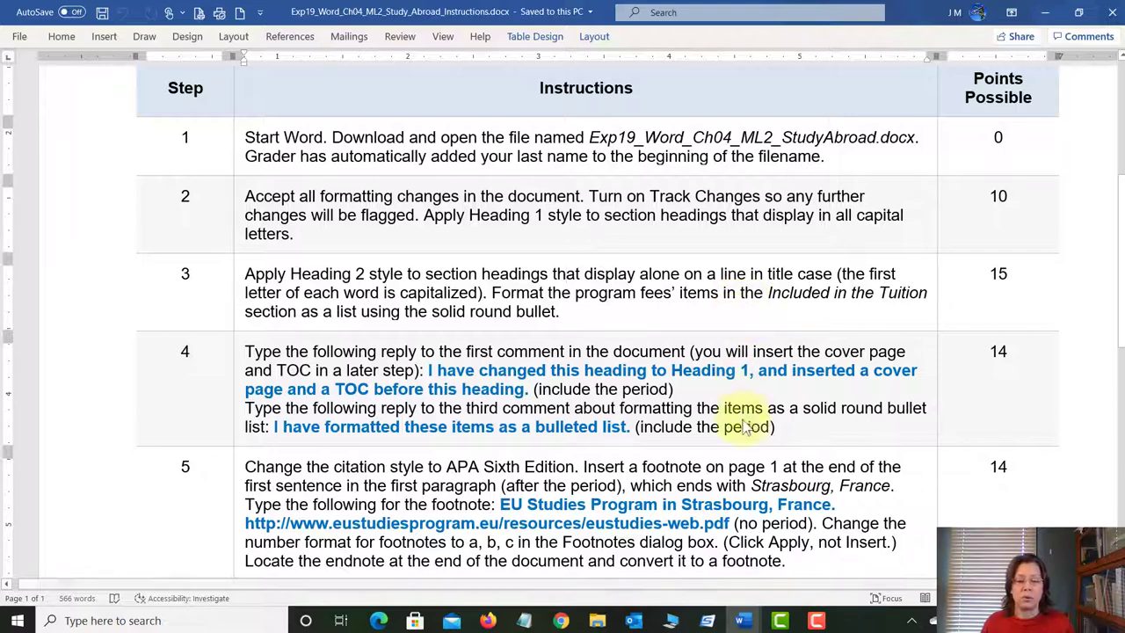
mouse_move(745, 622)
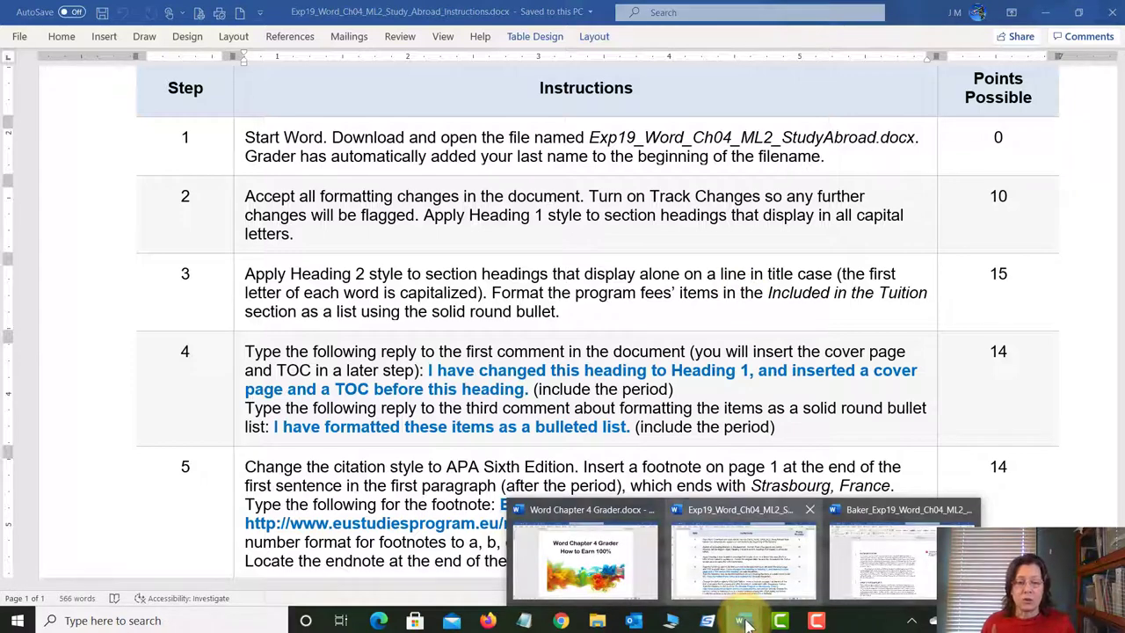
click(875, 567)
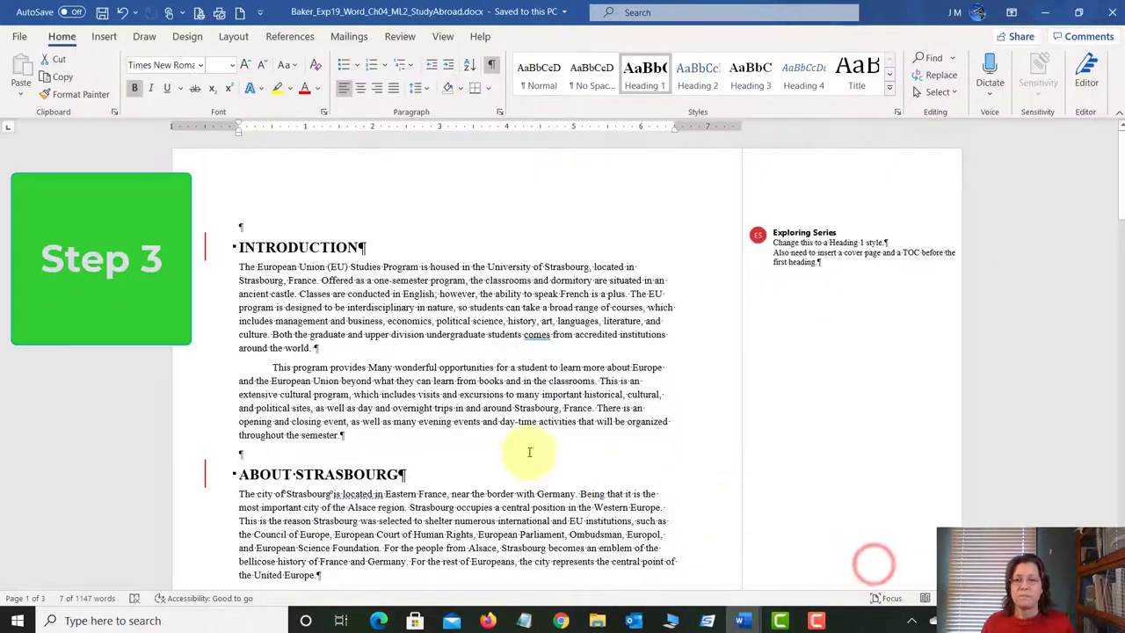
- Apply Heading 2 to the Day 1 and Day 2 headings under THREE DAYS IN STRASBOURG
scroll(528, 451, down, 7)
scroll(527, 451, down, 10)
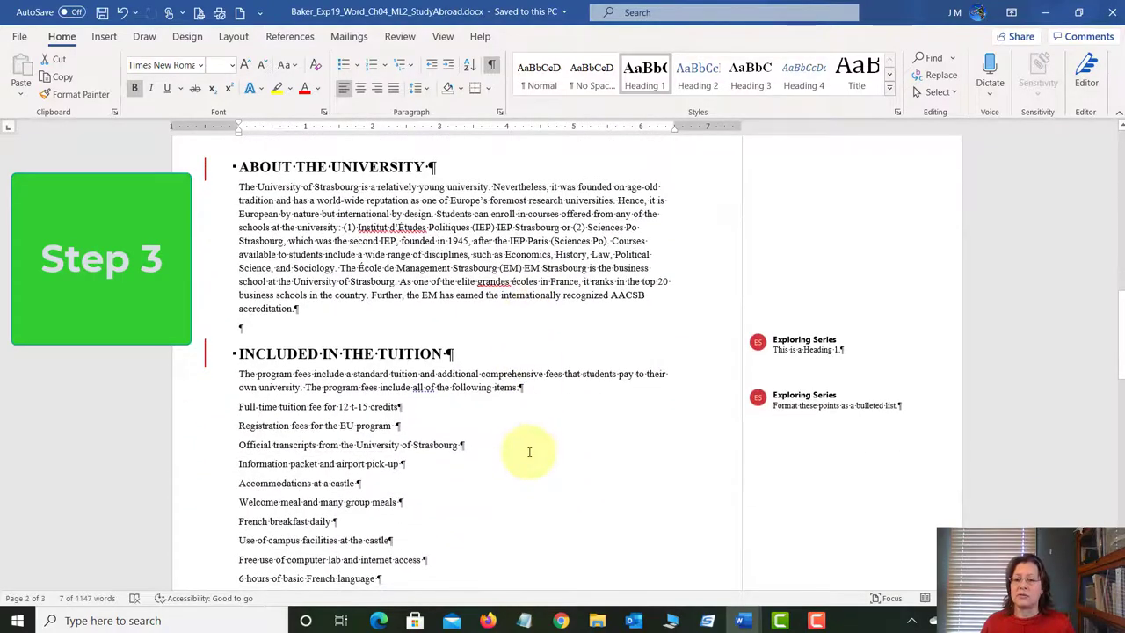
scroll(529, 452, down, 9)
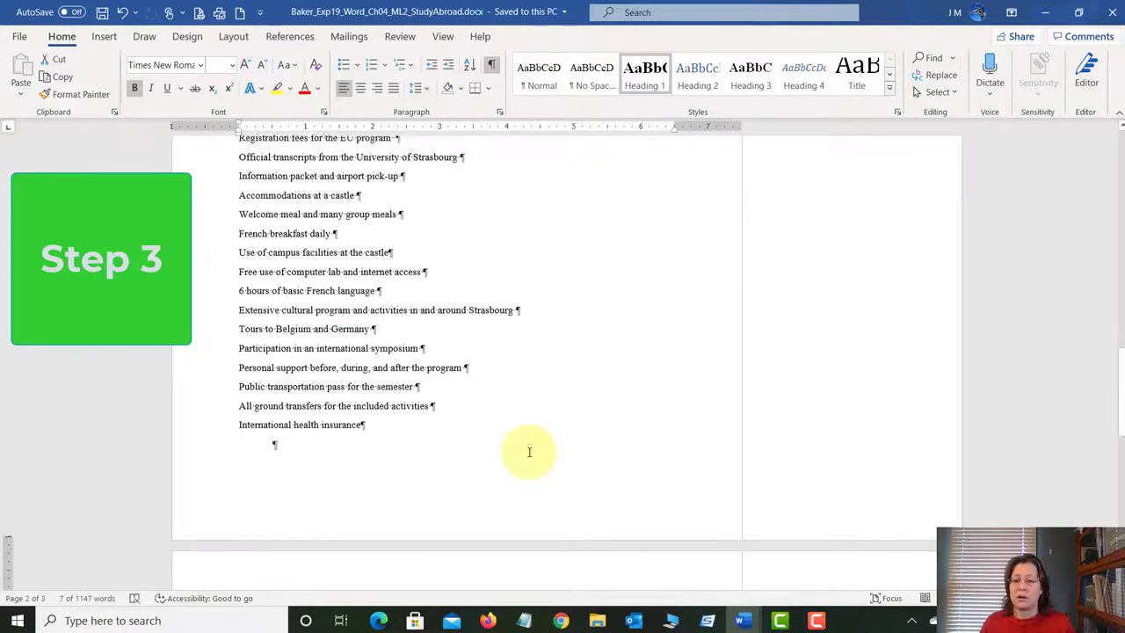
scroll(528, 452, down, 3)
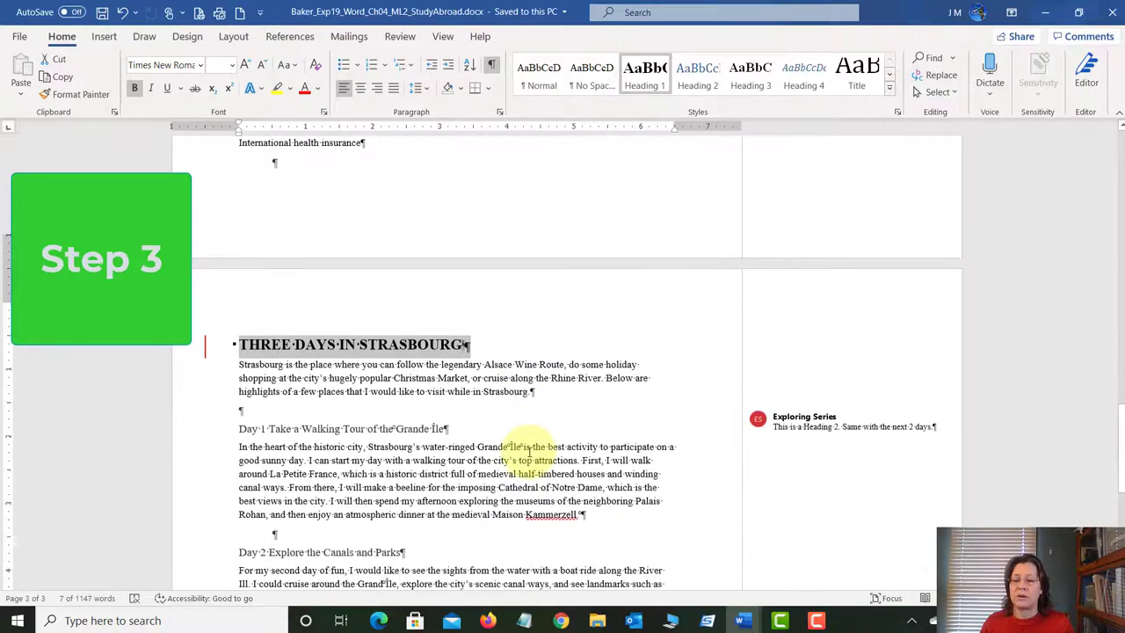
scroll(529, 450, down, 2)
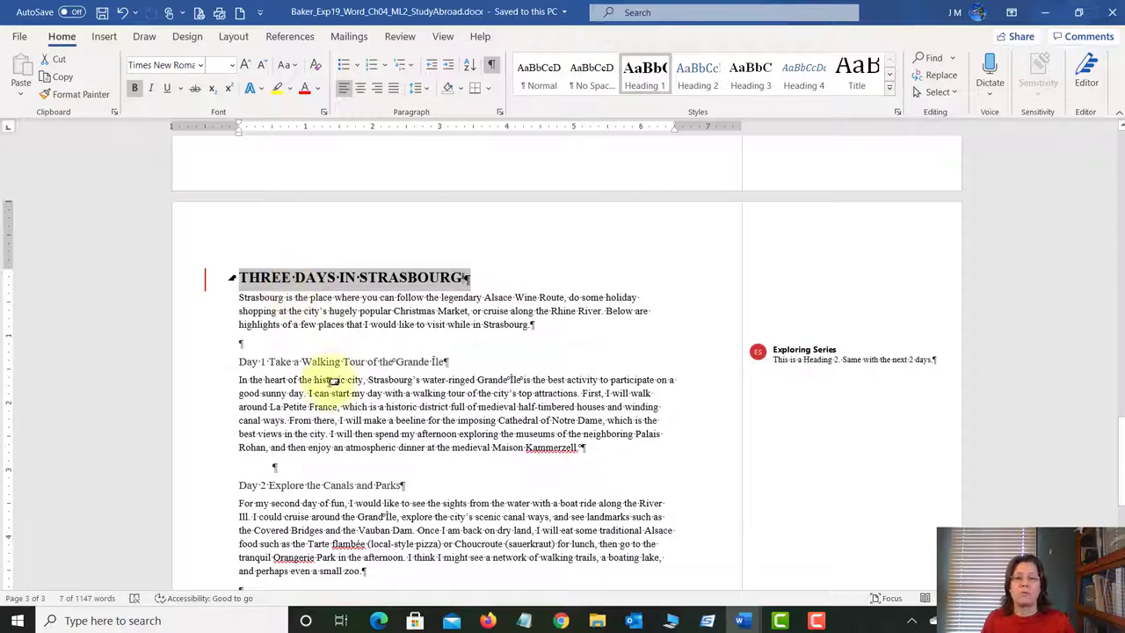
scroll(321, 410, down, 2)
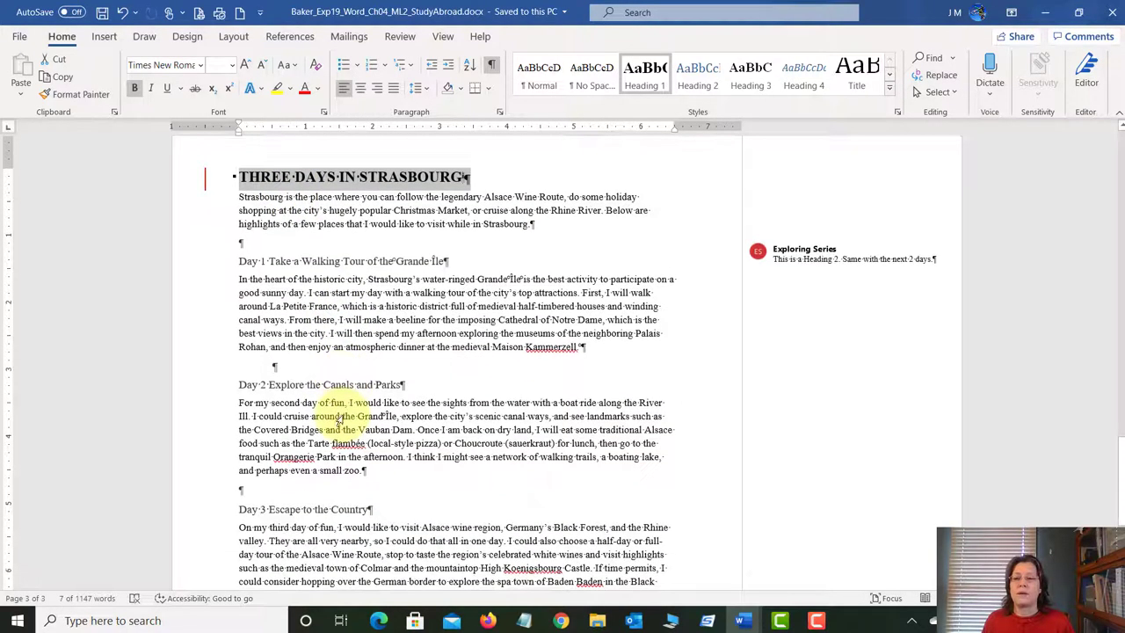
click(202, 262)
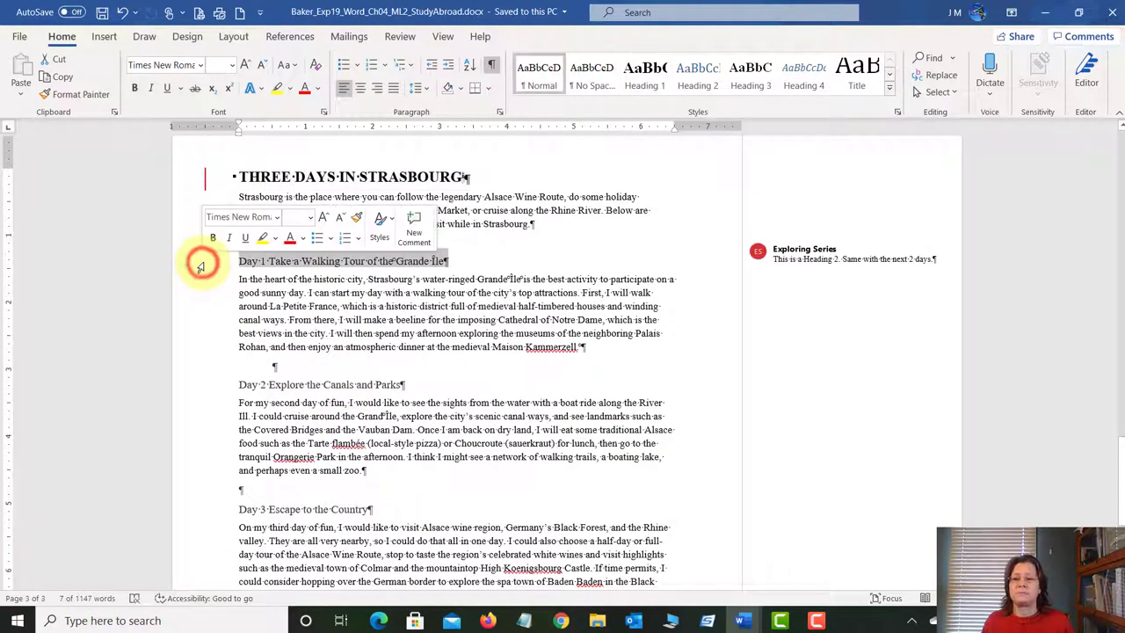
click(698, 75)
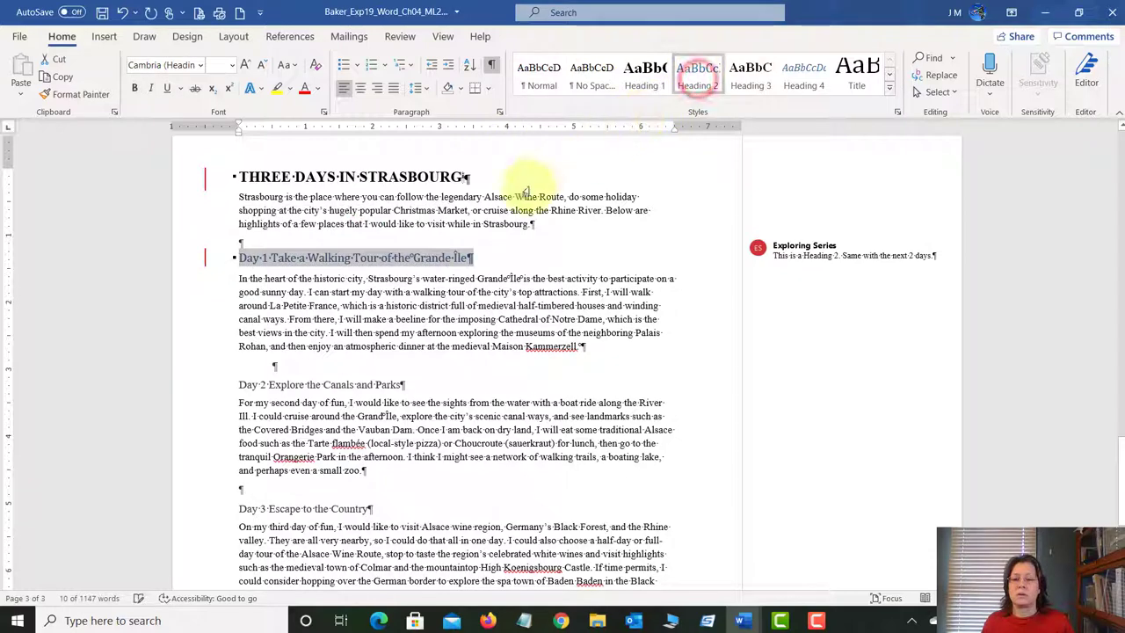
click(209, 394)
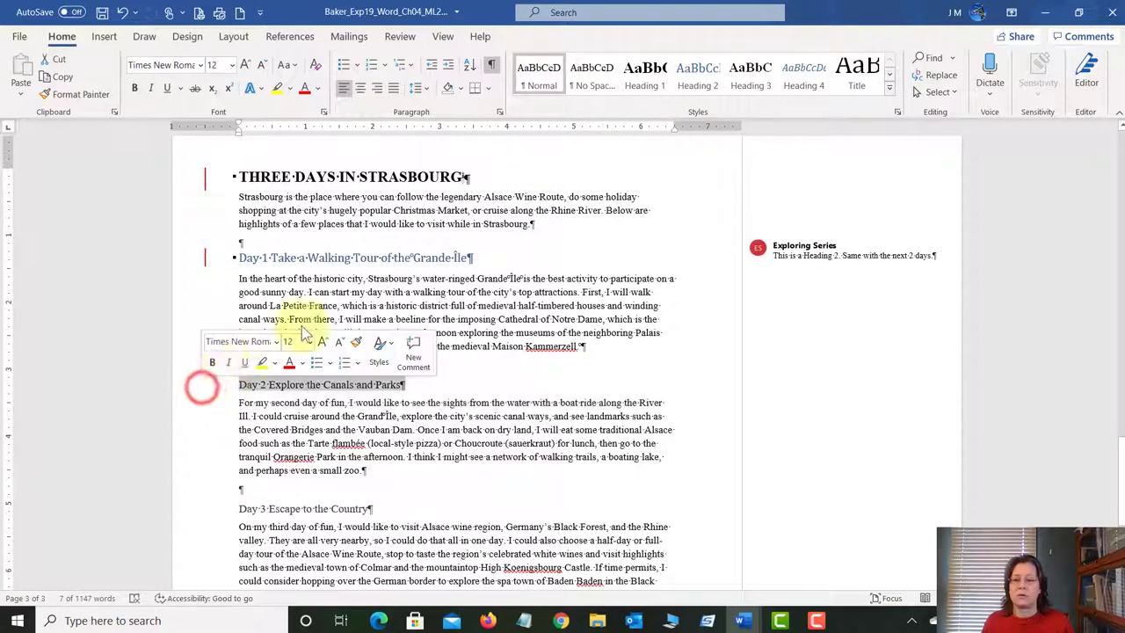
click(698, 75)
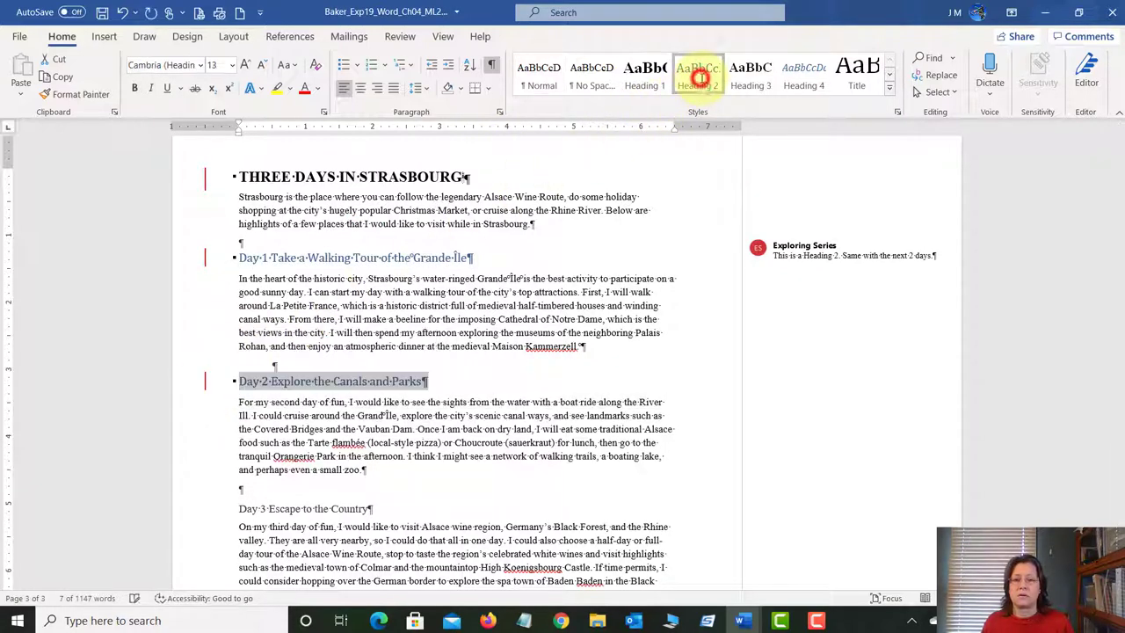
- Apply Heading 2 to the Day 3 heading as well
click(208, 520)
click(208, 510)
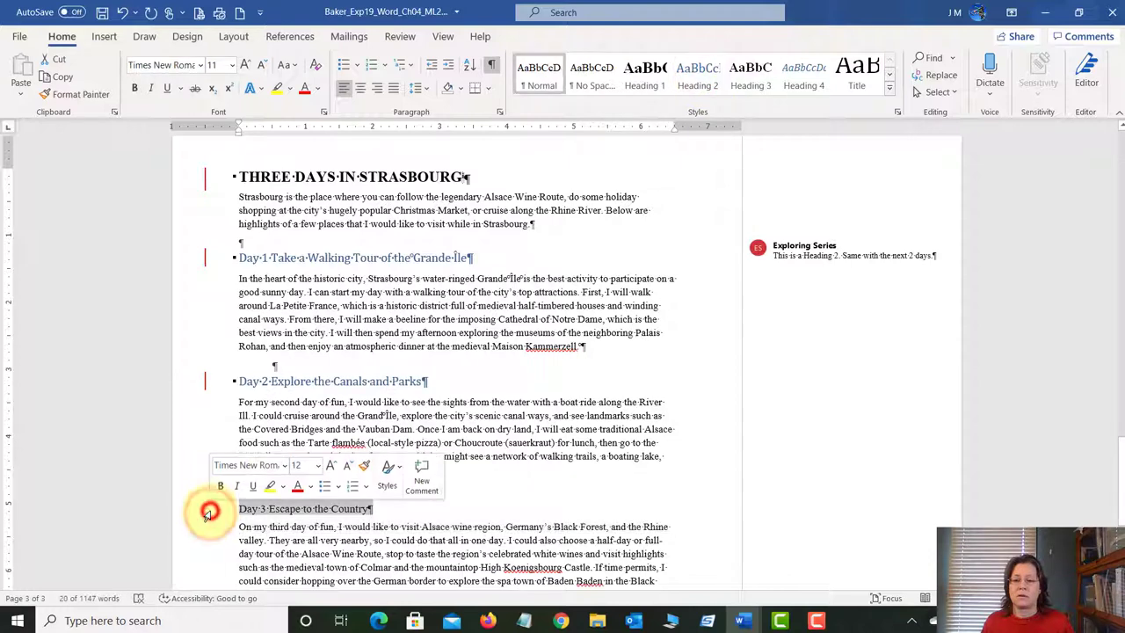
click(716, 79)
scroll(466, 427, down, 5)
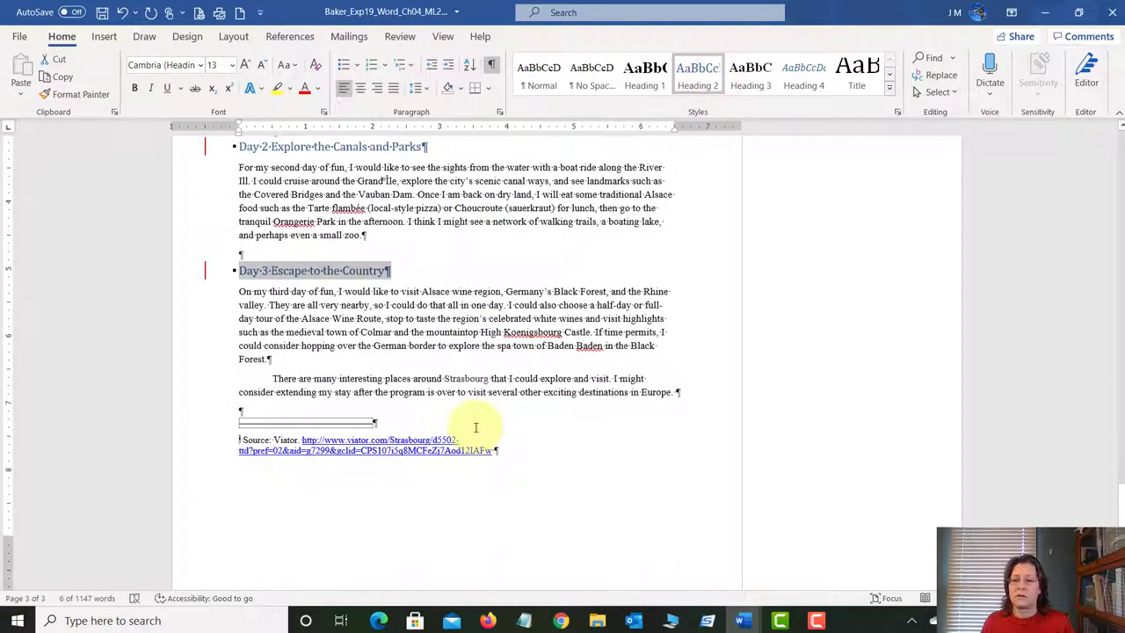
scroll(476, 428, up, 6)
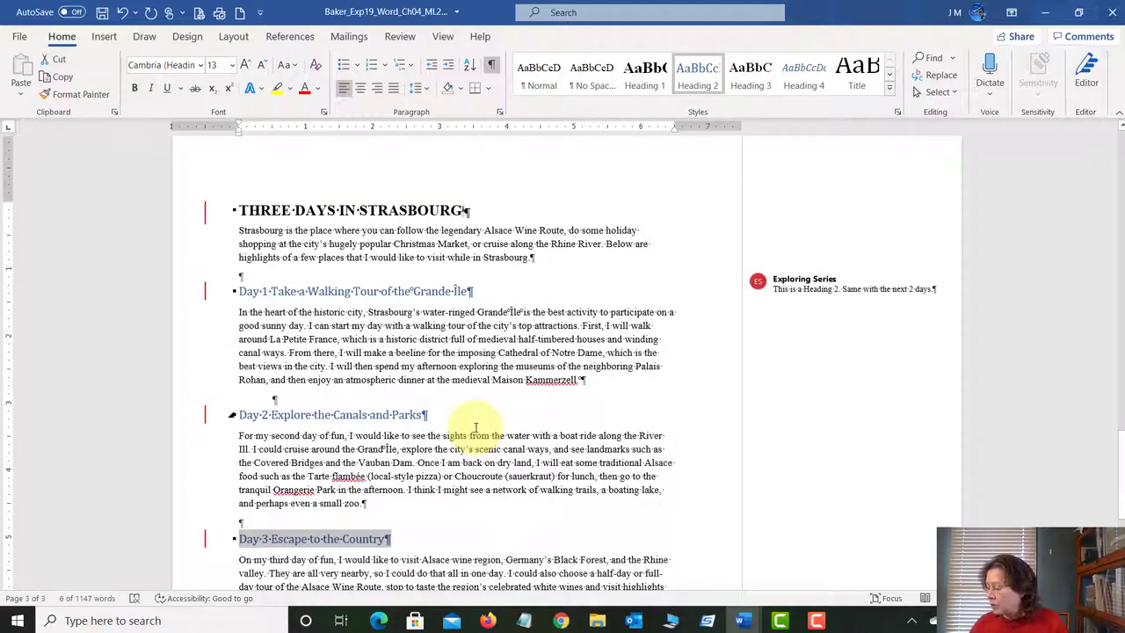
scroll(466, 348, up, 8)
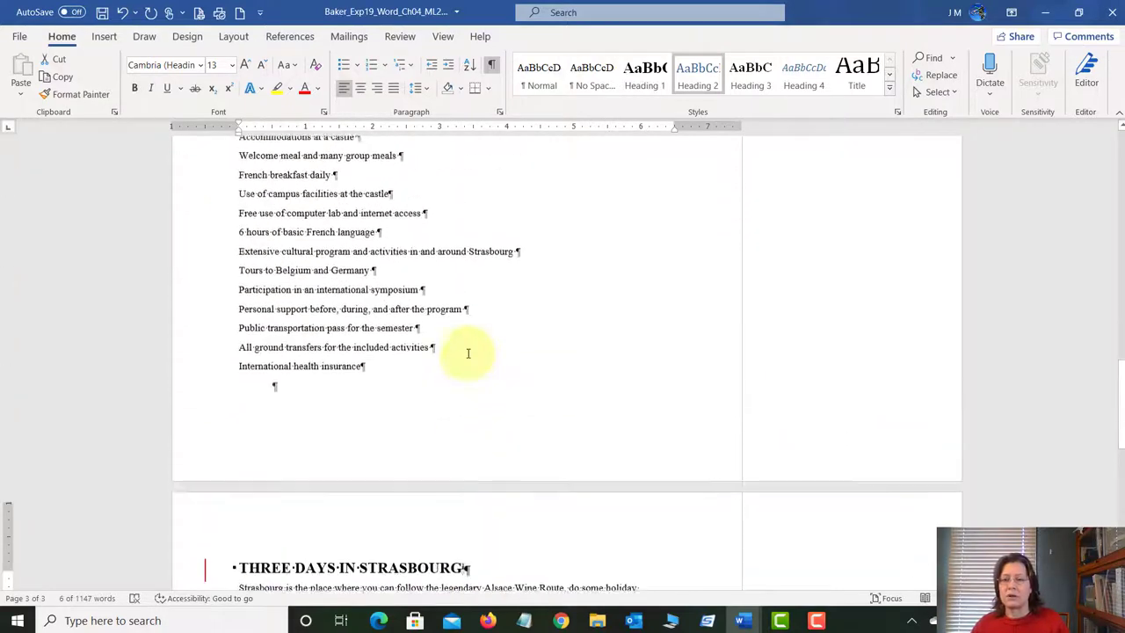
scroll(468, 353, up, 4)
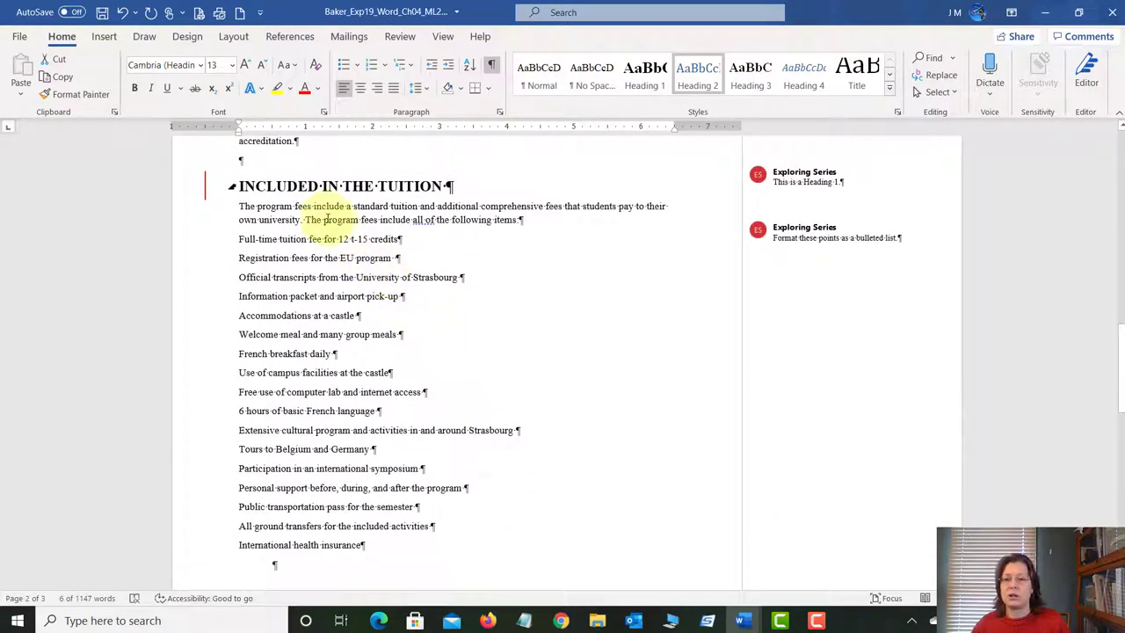
- Select the fee items from Full-time tuition fee through International health insurance
drag(324, 220, 378, 220)
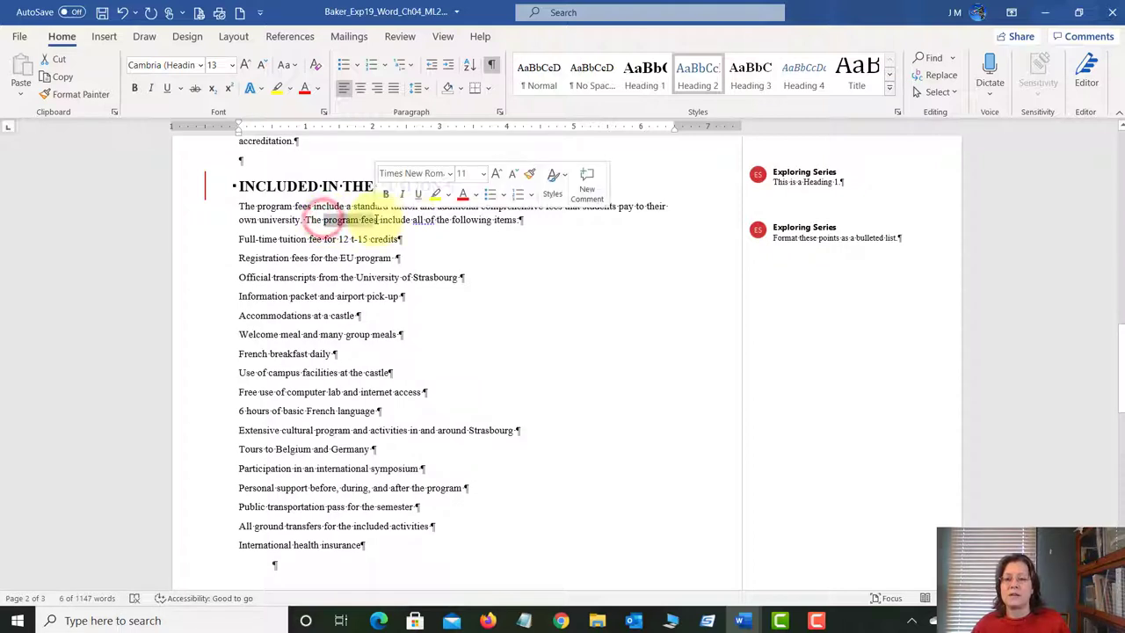
click(437, 220)
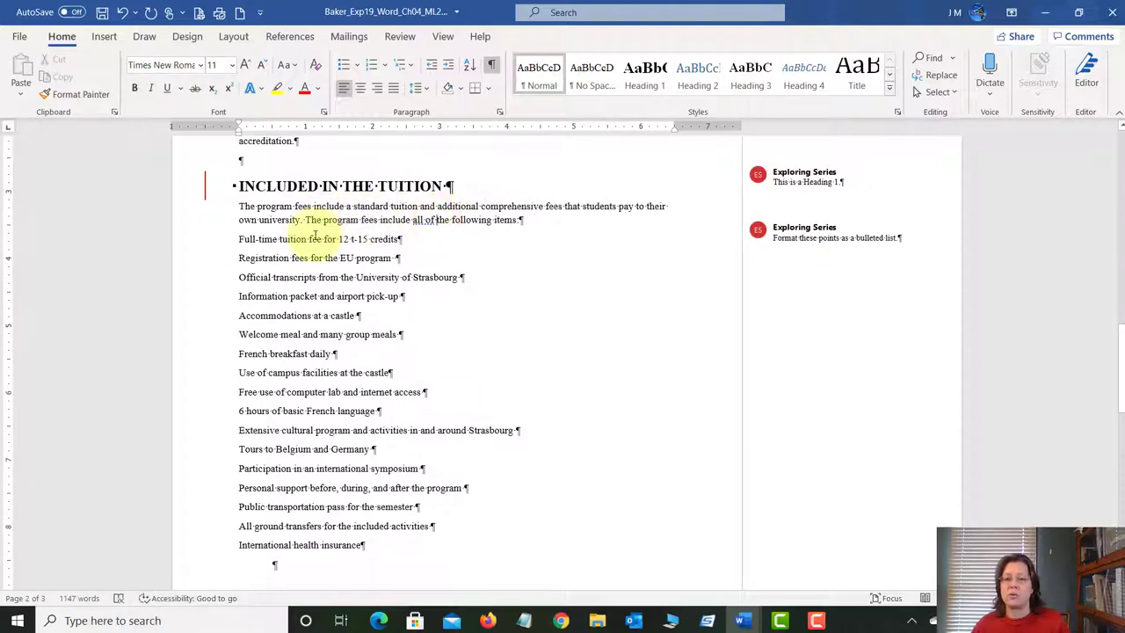
mouse_move(314, 235)
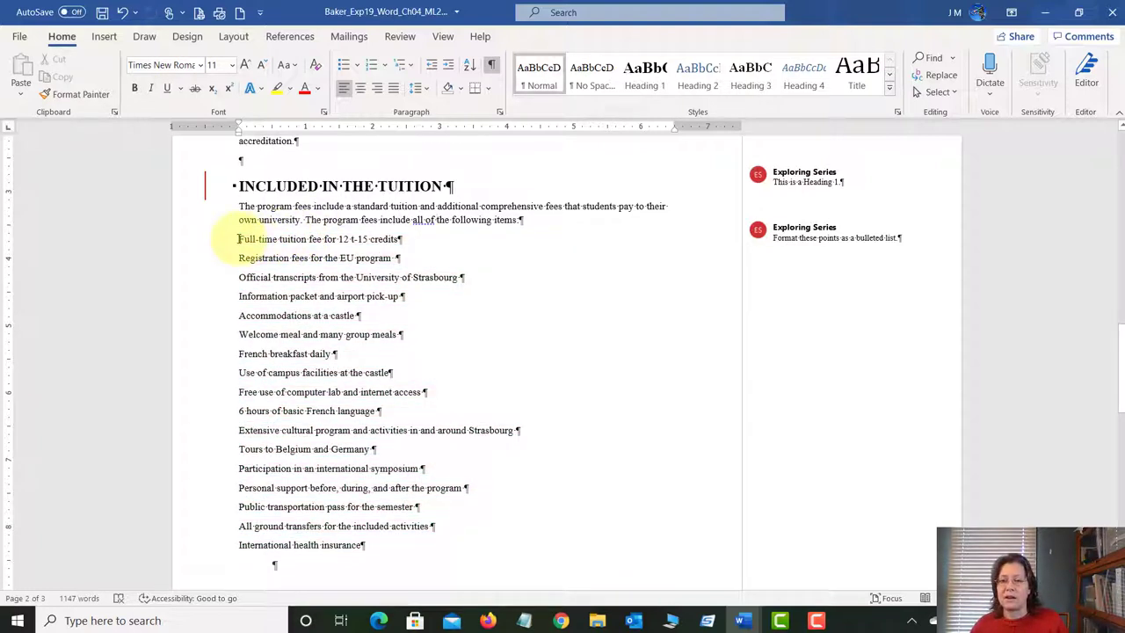
mouse_move(237, 239)
mouse_down()
mouse_move(334, 335)
mouse_move(376, 557)
mouse_move(516, 503)
mouse_up()
scroll(691, 420, down, 2)
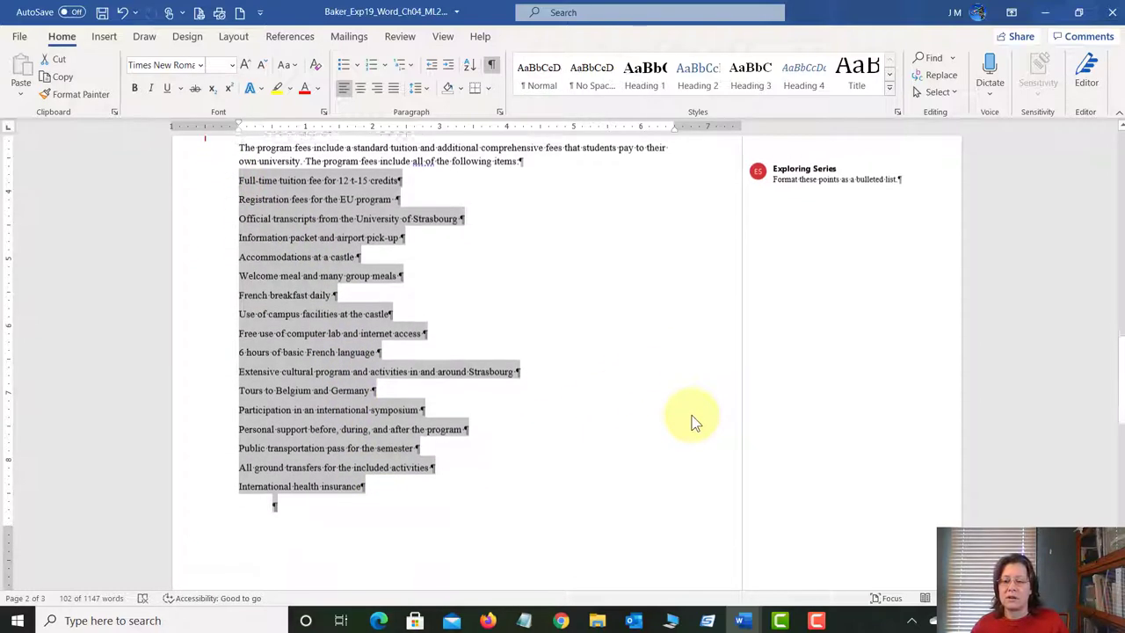
shift+click(382, 480)
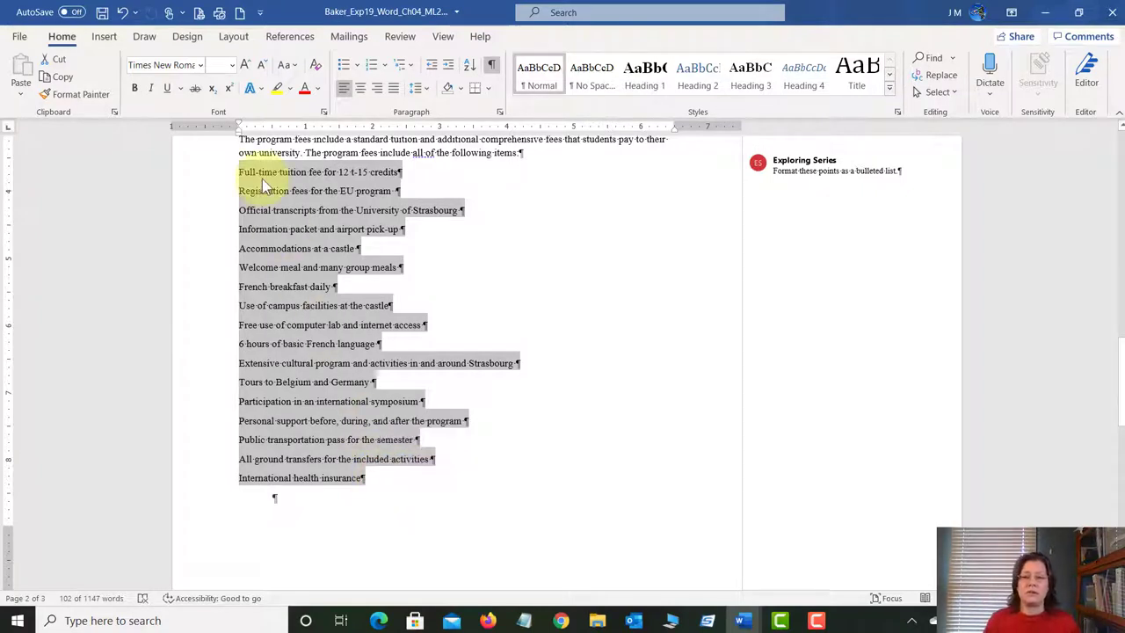
mouse_move(262, 178)
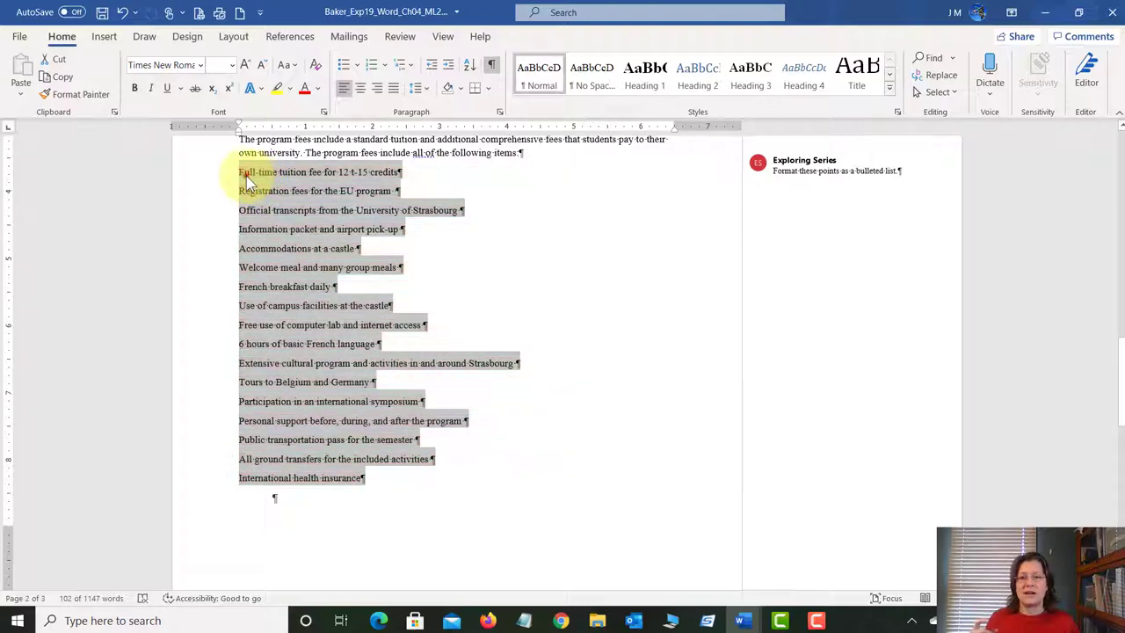
click(239, 173)
drag(237, 171, 395, 512)
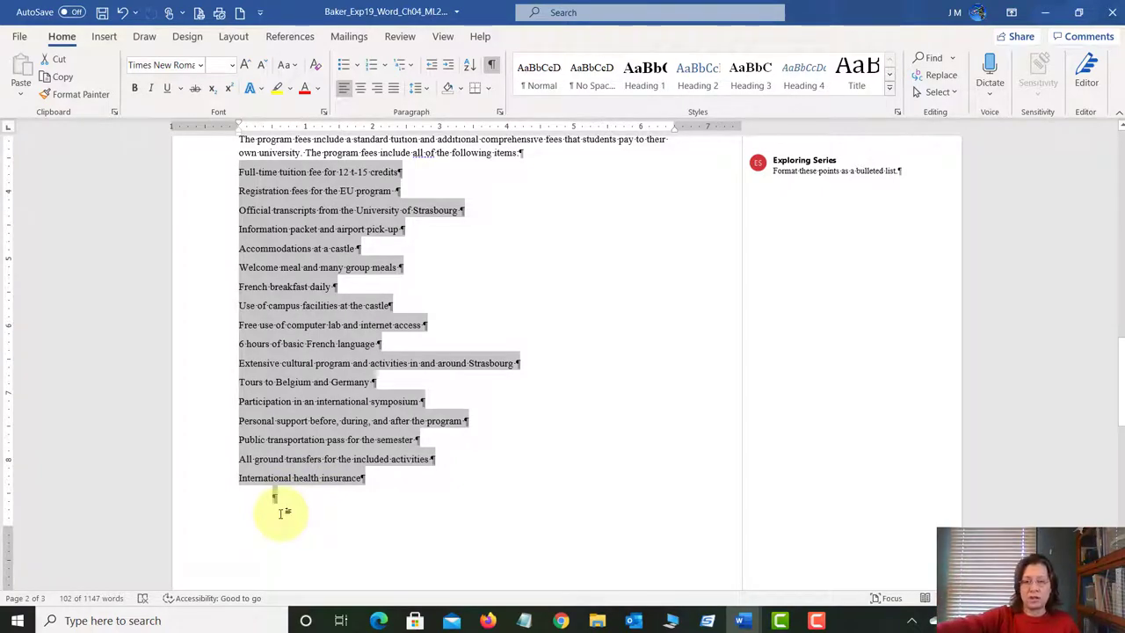
shift+click(379, 477)
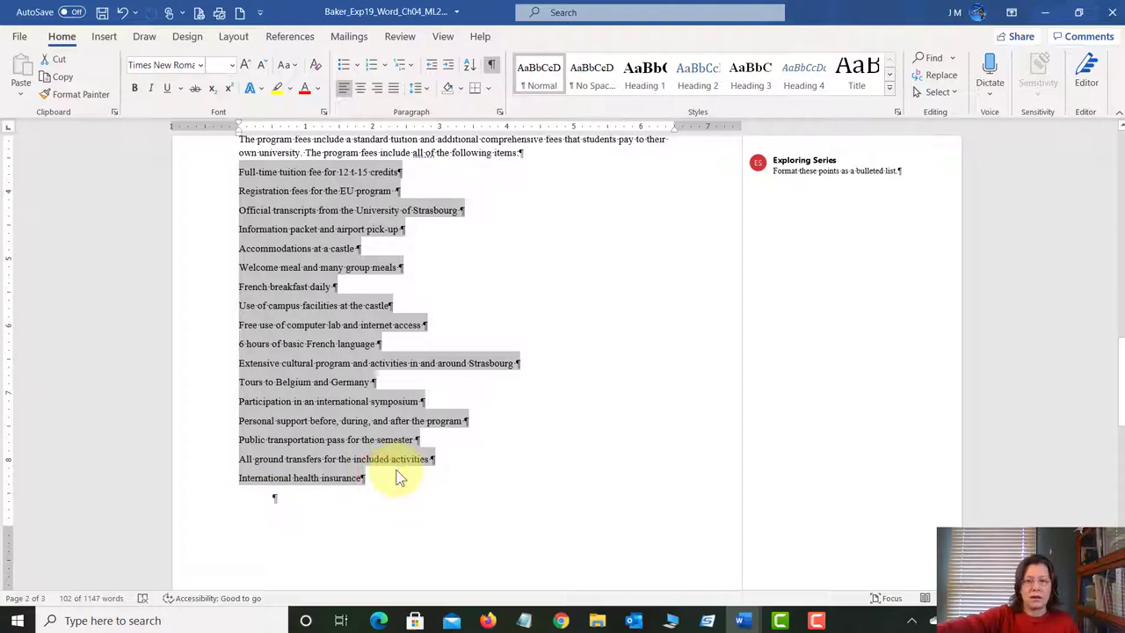
click(241, 172)
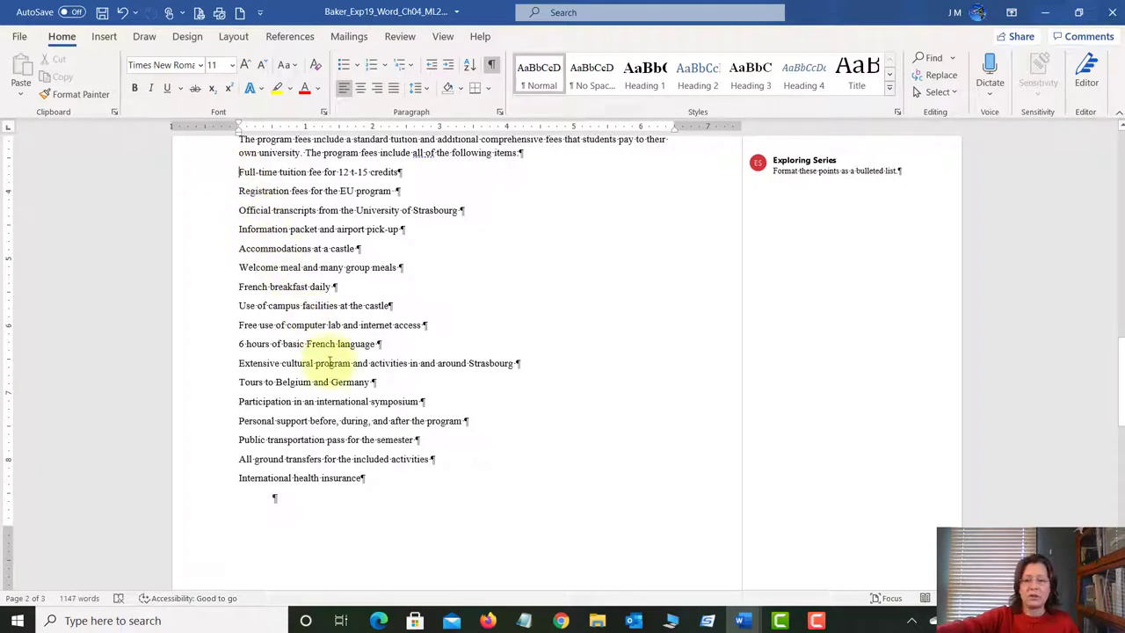
shift+click(384, 477)
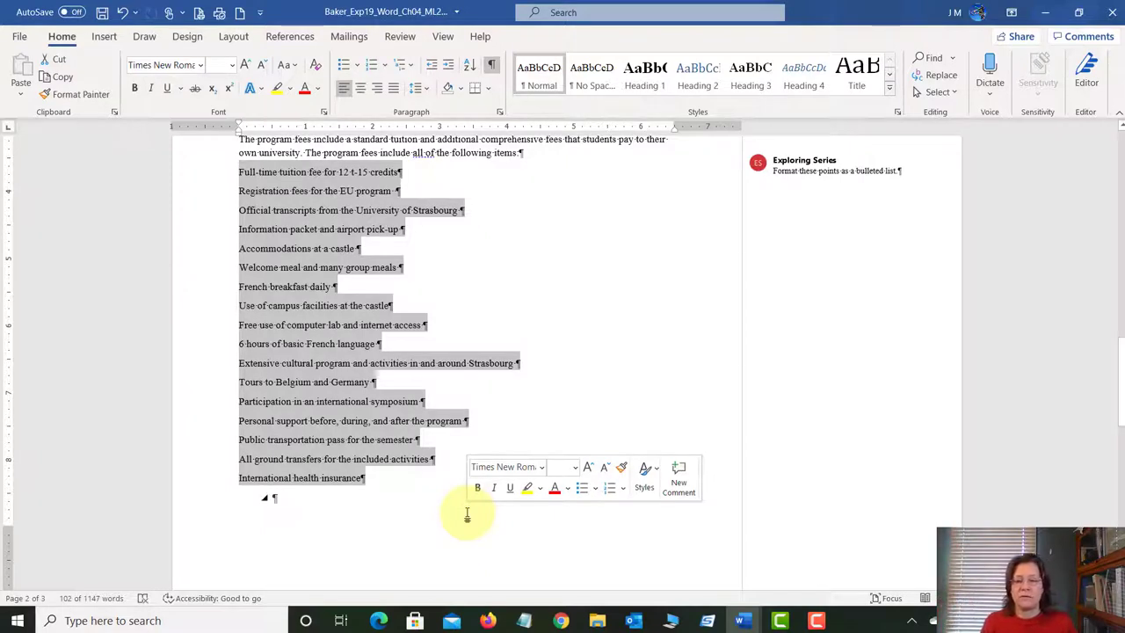
- Format the selected fee items as a solid round bulleted list and save the report
click(355, 67)
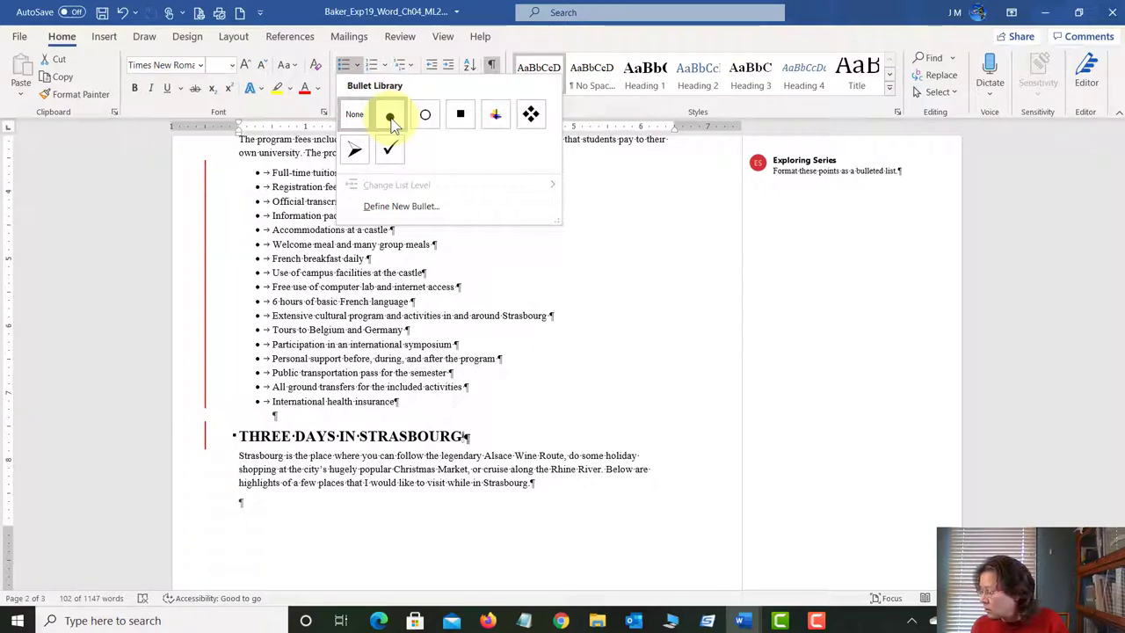
click(390, 118)
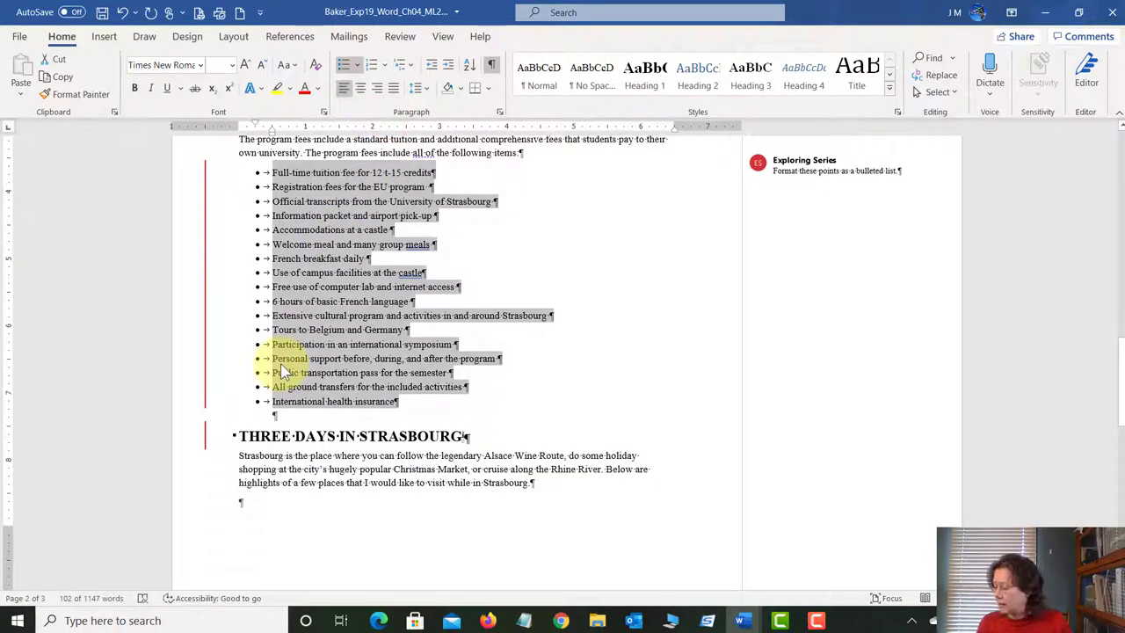
click(102, 11)
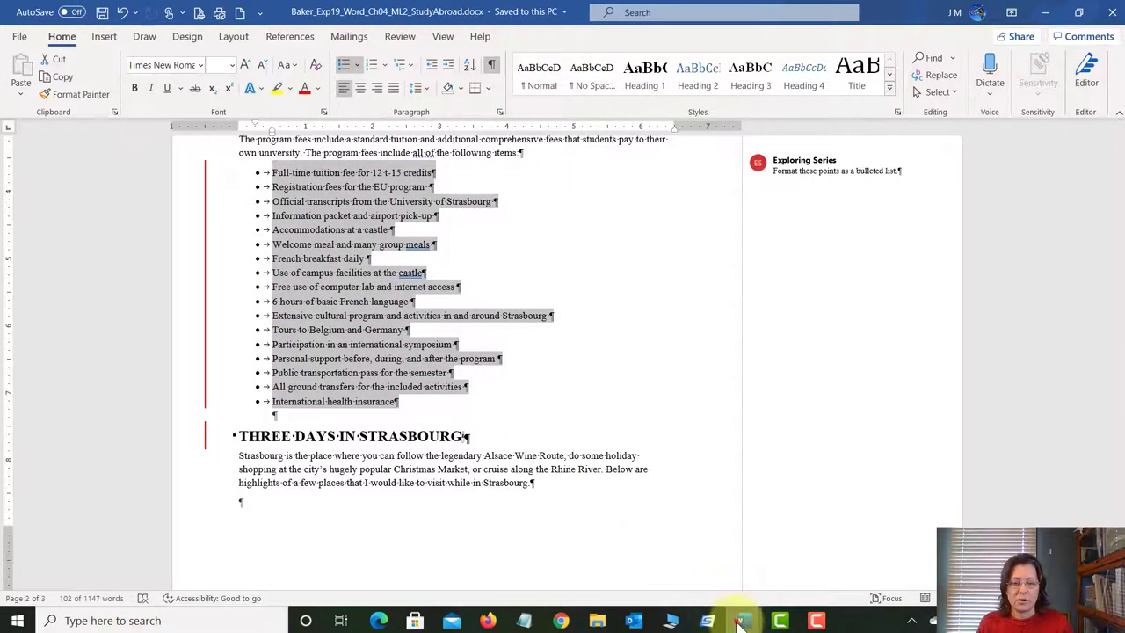
click(741, 621)
click(734, 567)
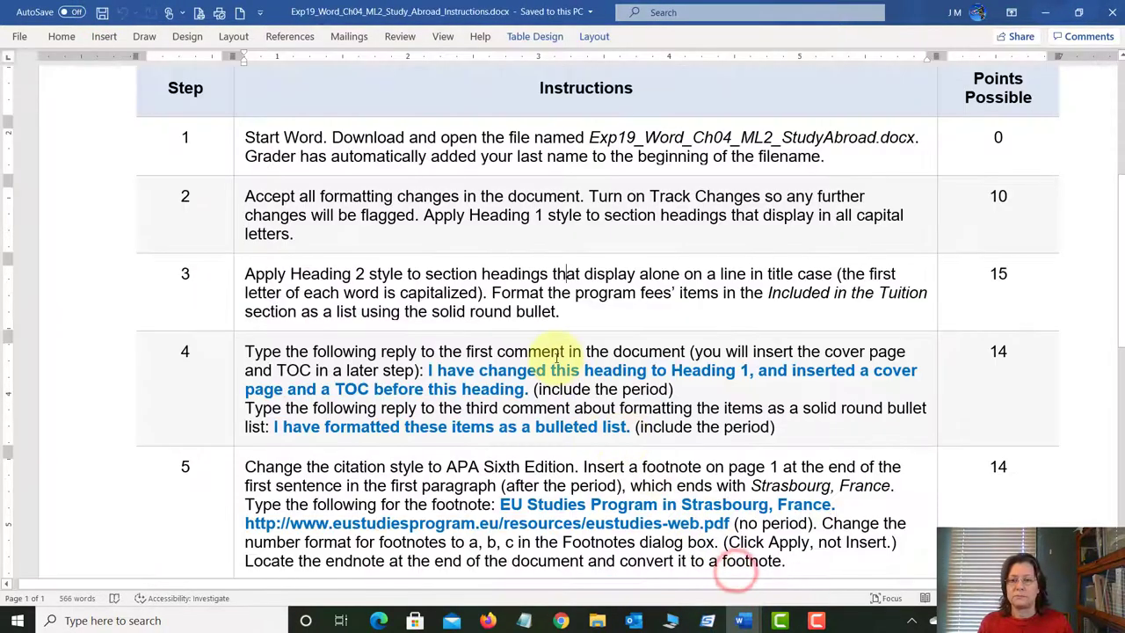
scroll(545, 356, down, 3)
scroll(559, 358, down, 2)
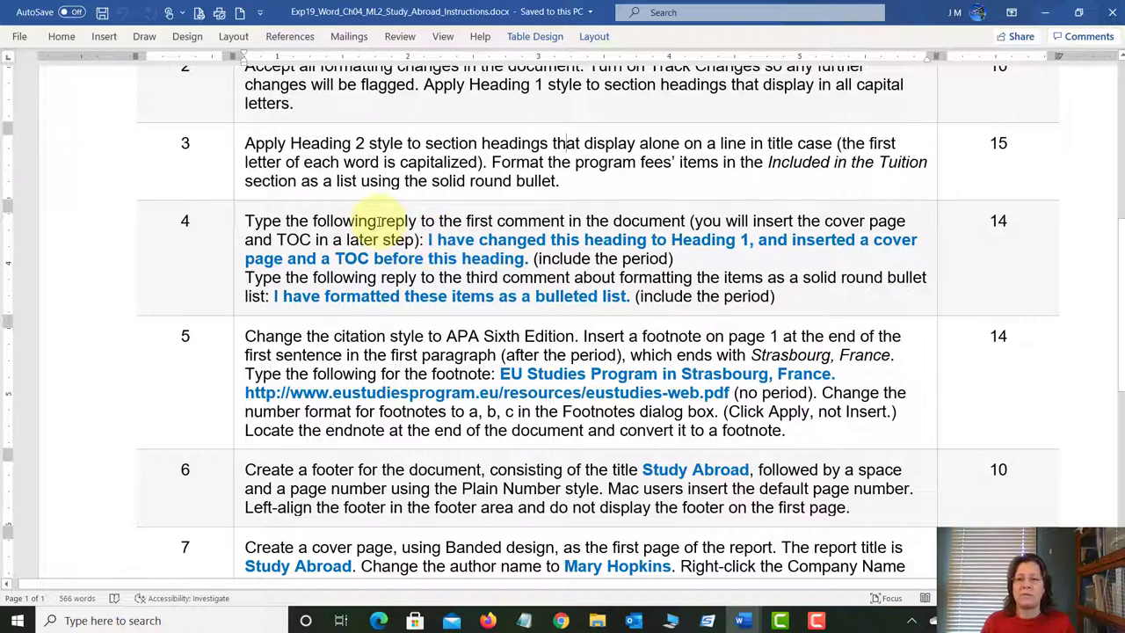
mouse_move(740, 621)
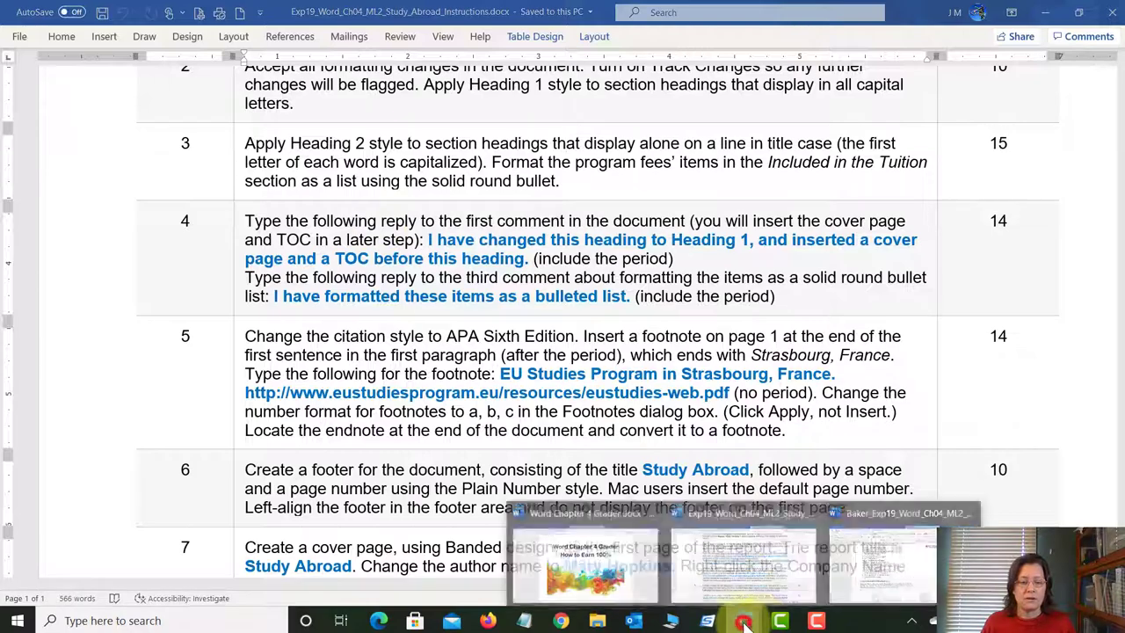
click(893, 572)
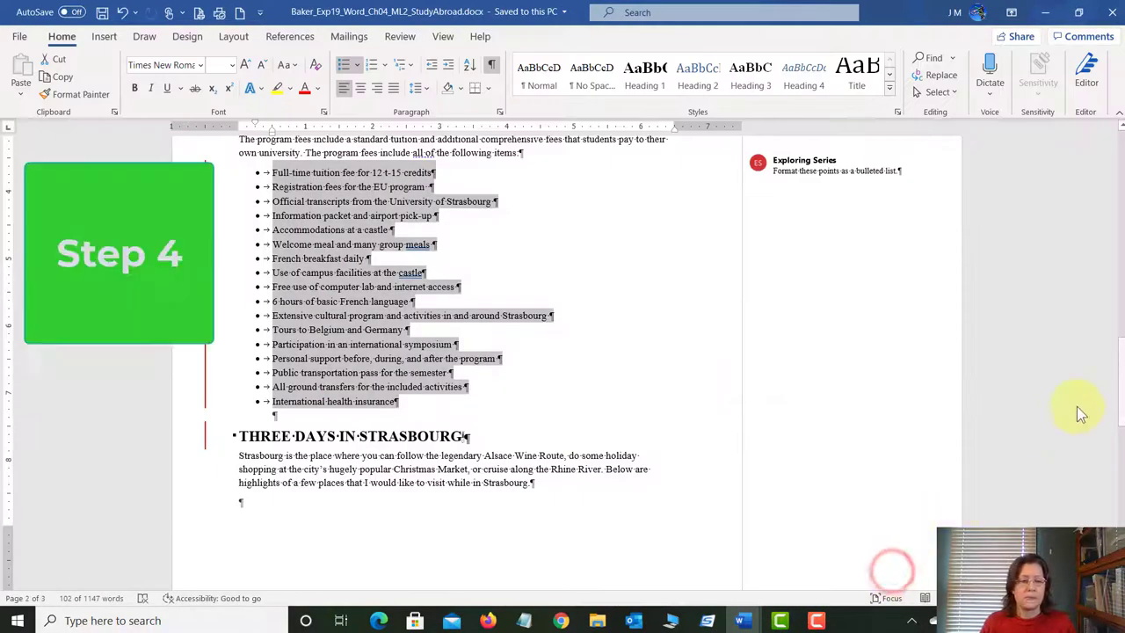
- Reply to the INTRODUCTION comment that it's now Heading 1 with a cover page and TOC before it, then save
drag(1124, 368, 1123, 134)
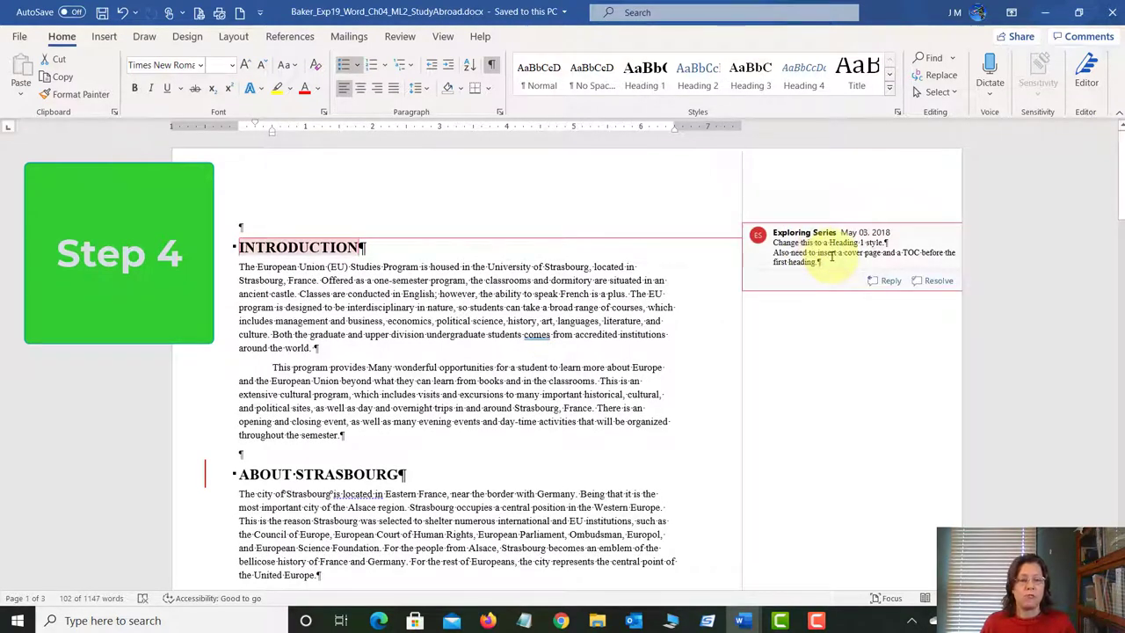
click(887, 280)
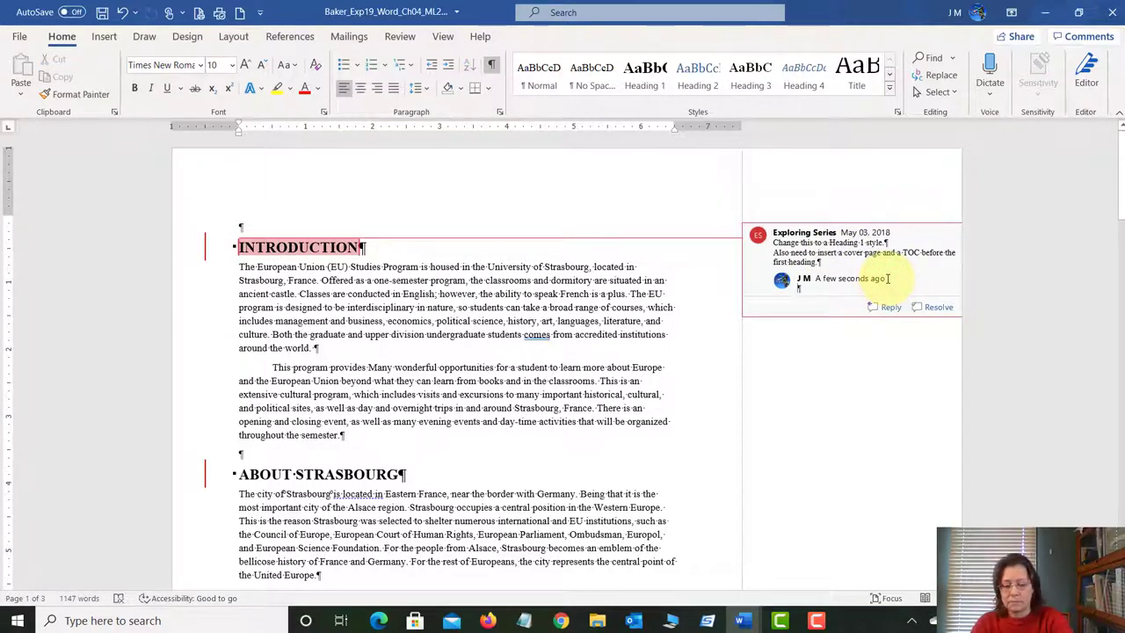
text(I have )
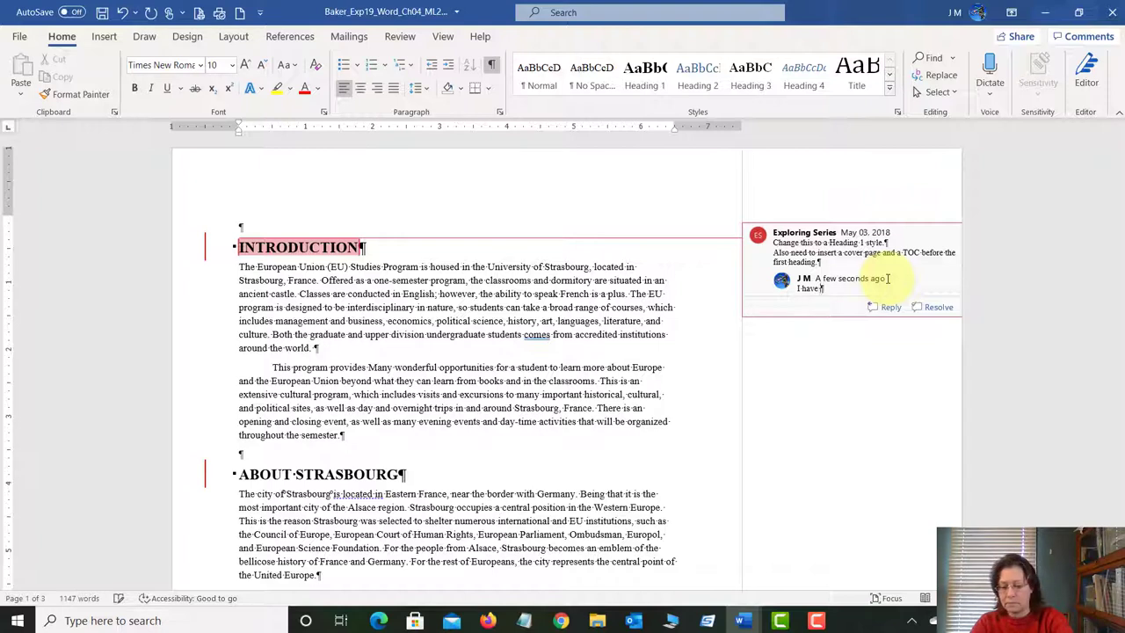
text(changed this)
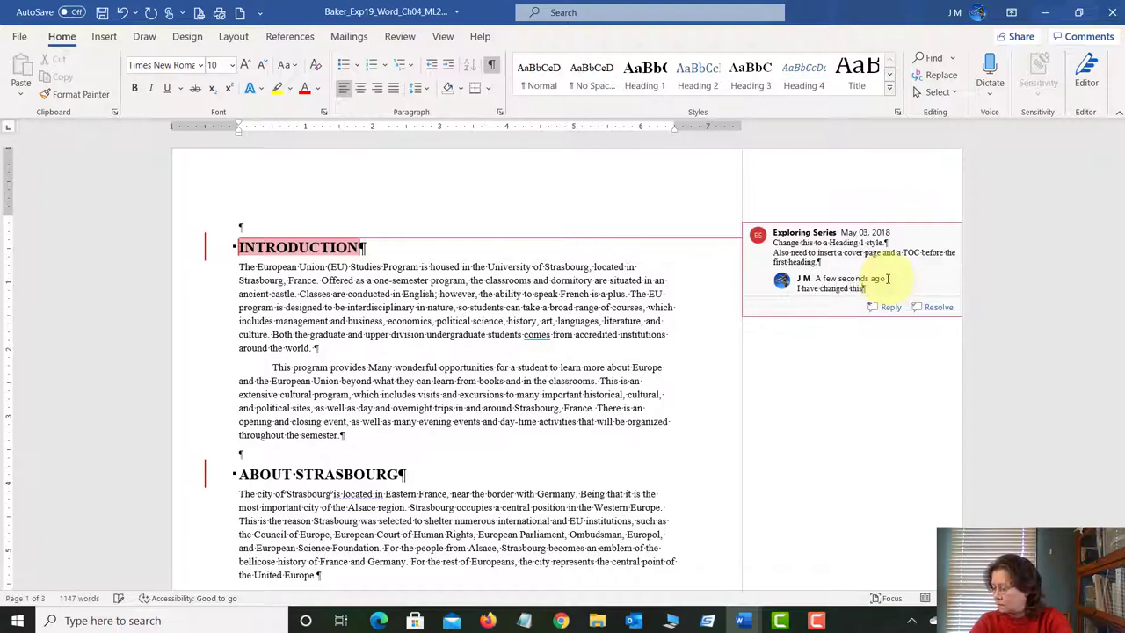
text( heading to Hea)
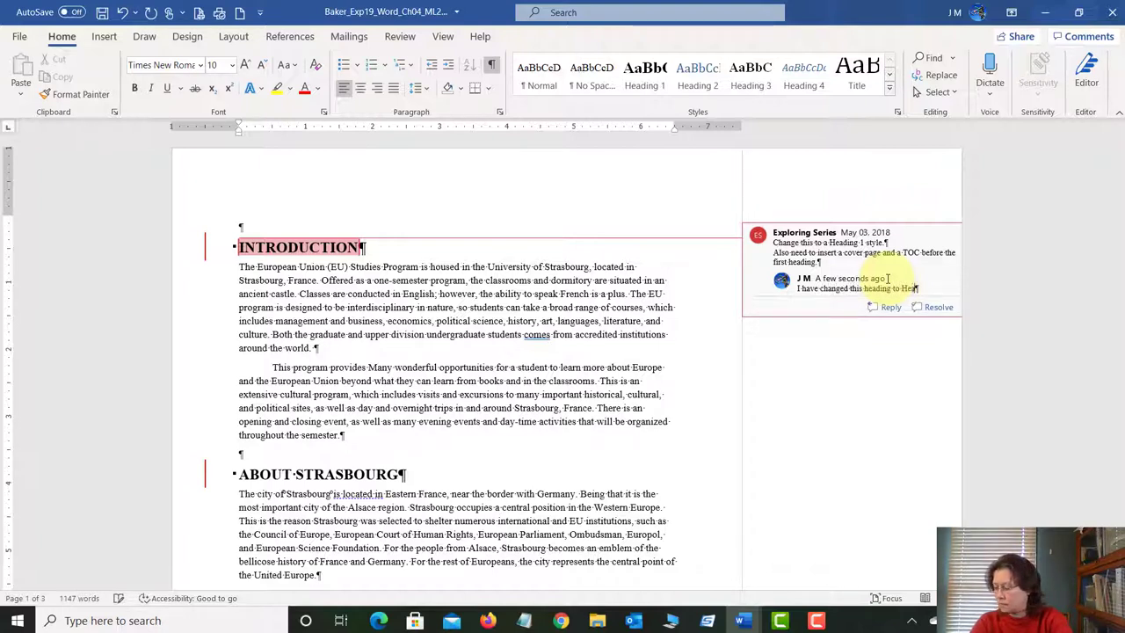
text(ding 1, and inse)
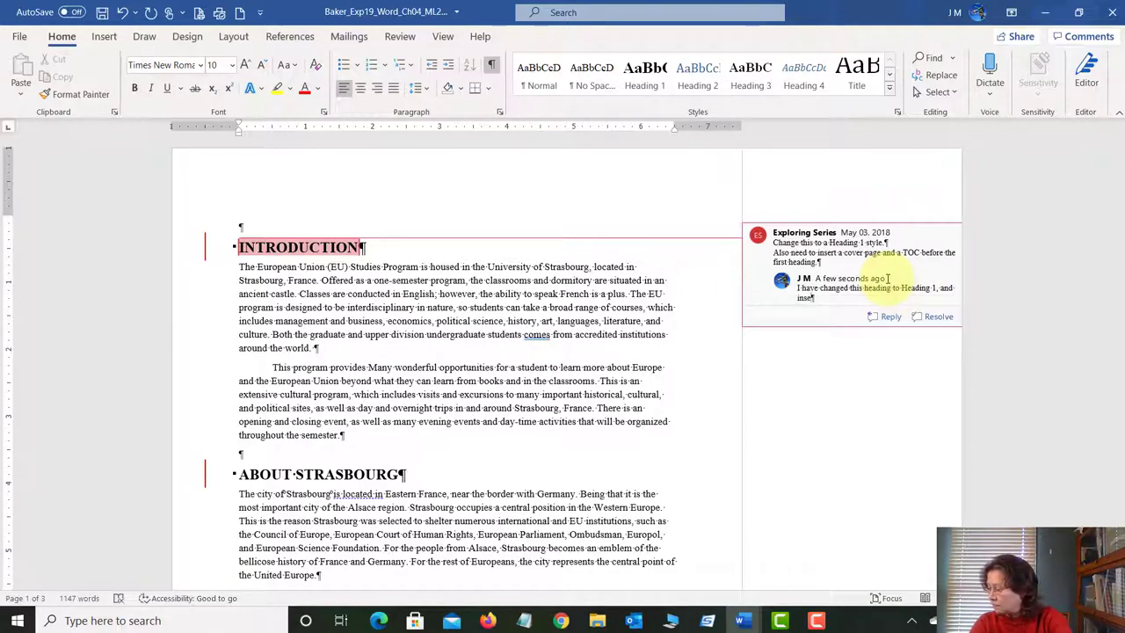
text(rted a cover p)
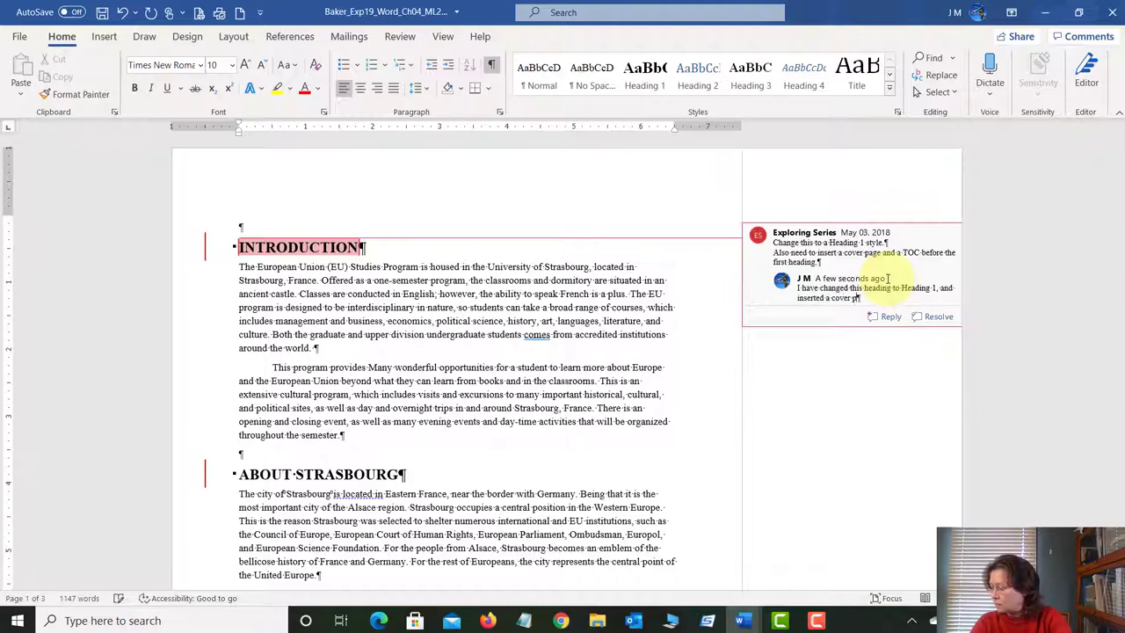
text(age and a TOC)
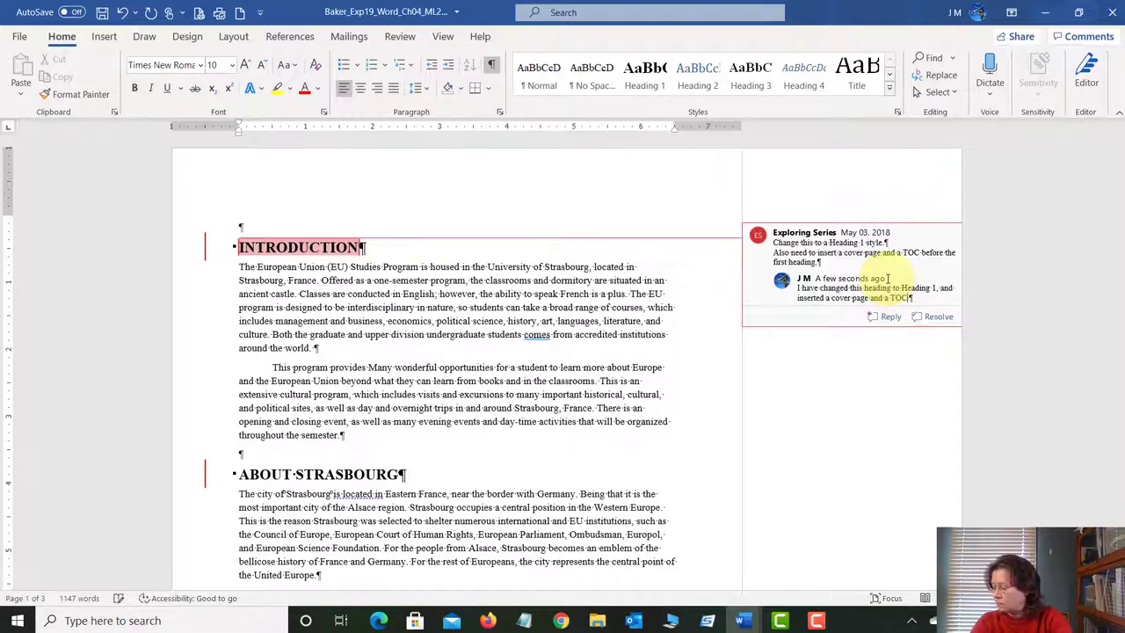
text( before this heading.)
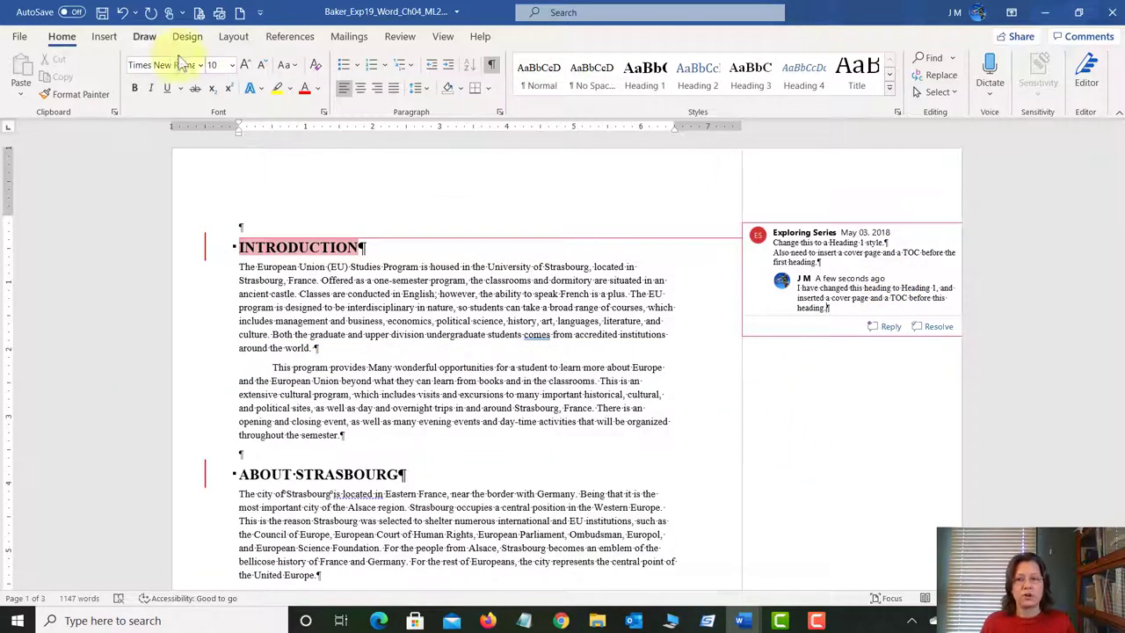
click(103, 12)
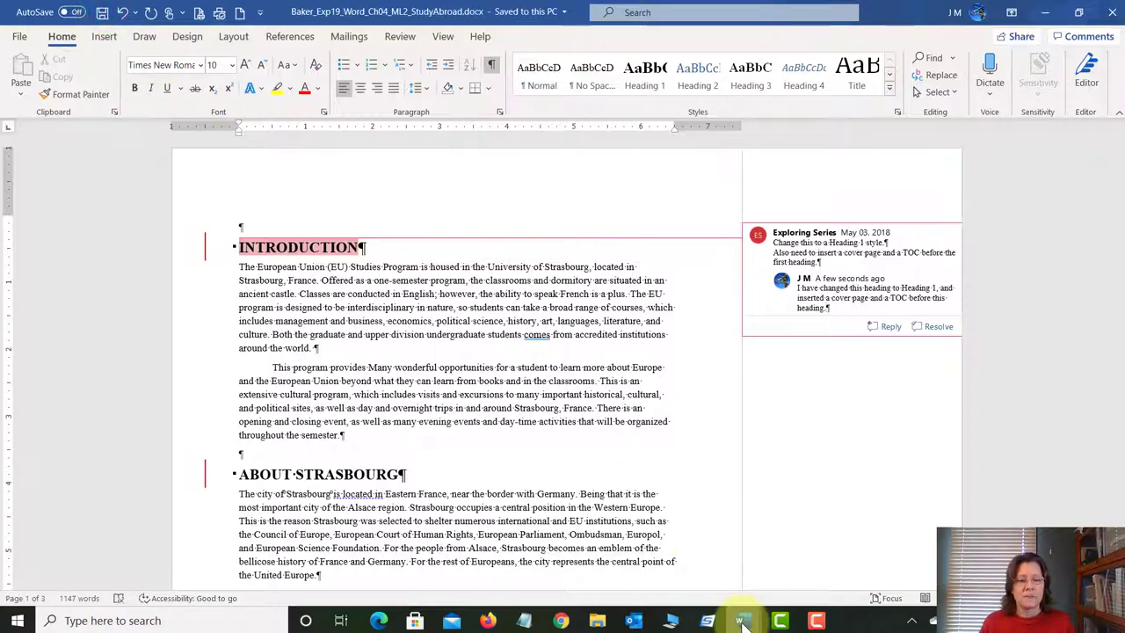
click(741, 621)
click(745, 561)
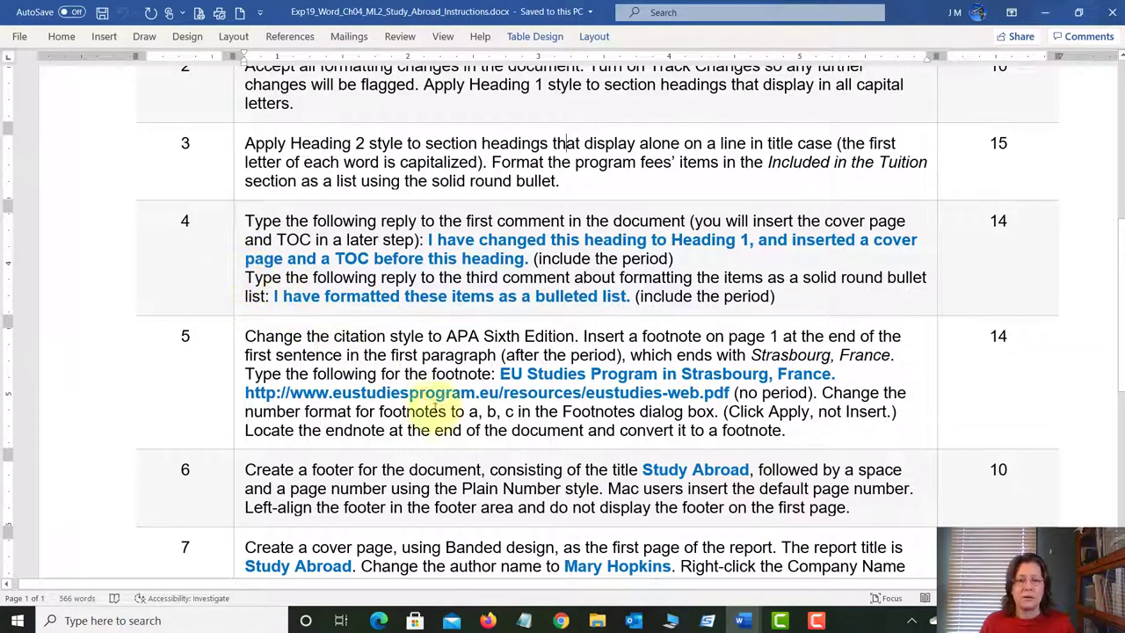
mouse_move(741, 622)
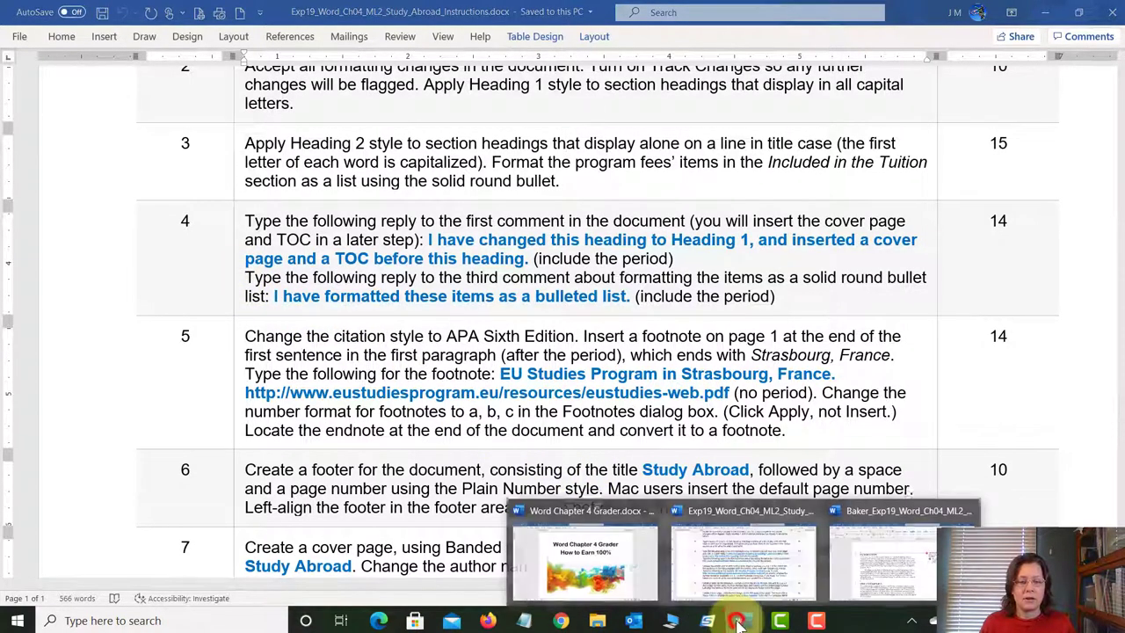
click(901, 552)
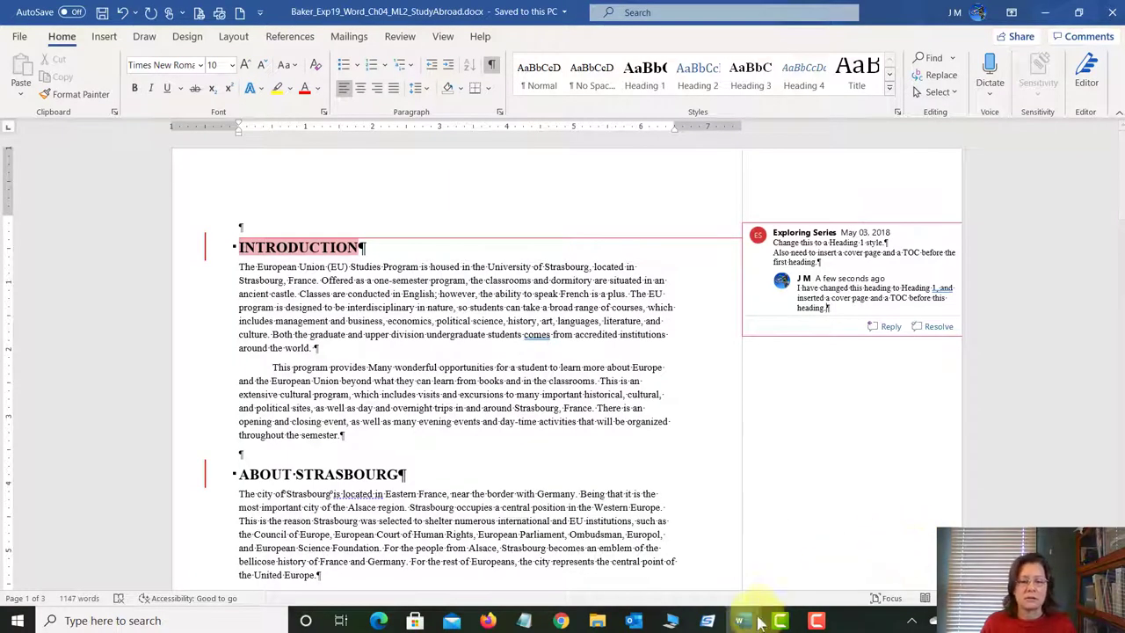
mouse_move(739, 623)
click(719, 570)
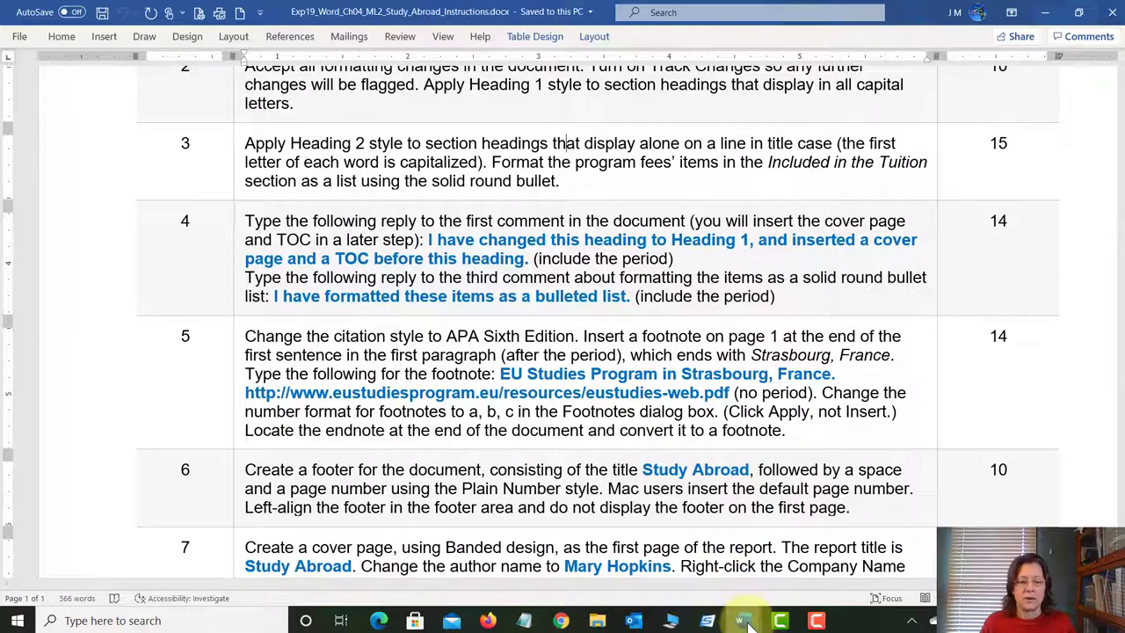
mouse_move(741, 620)
click(869, 577)
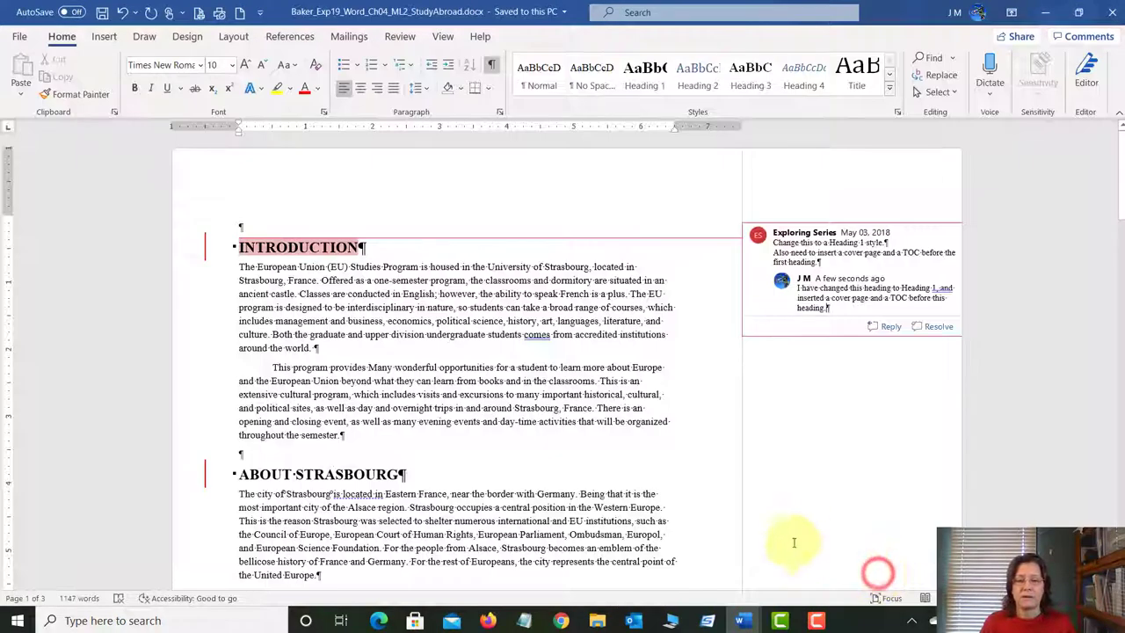
- Reply 'I have formatted these items as bulleted list.' to the bulleted-list comment and save
scroll(577, 464, down, 8)
scroll(578, 464, down, 10)
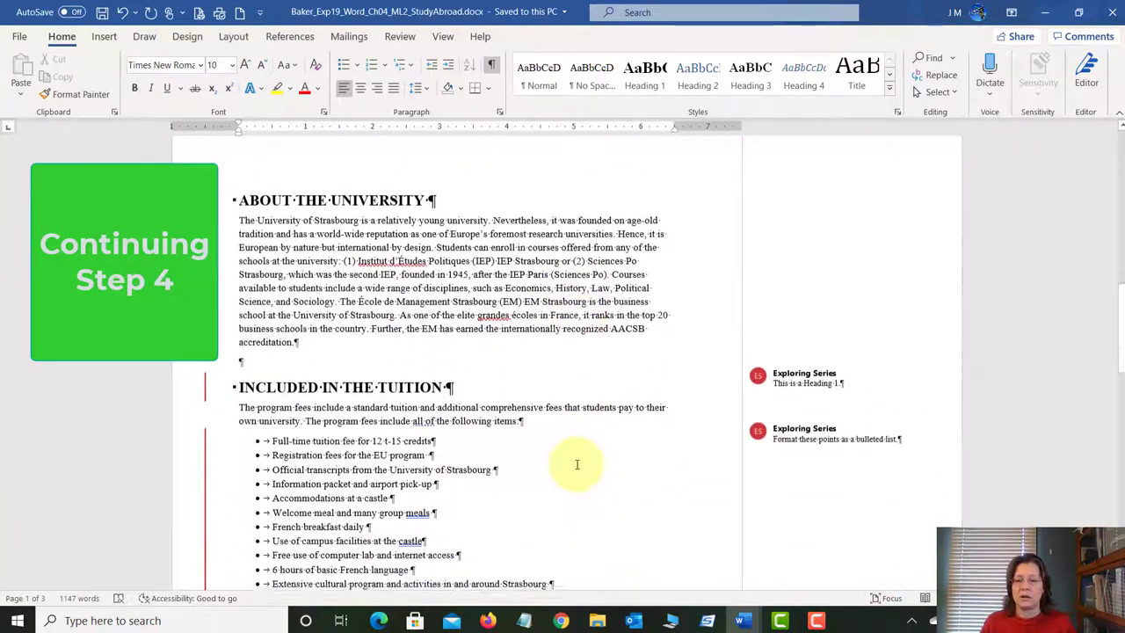
mouse_move(778, 377)
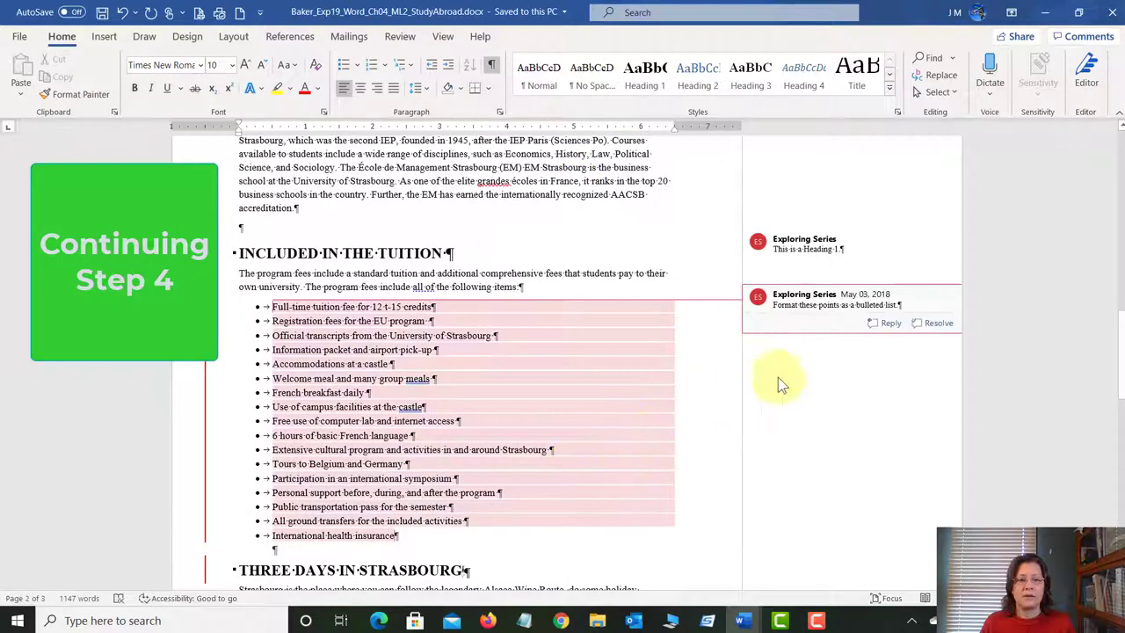
click(890, 326)
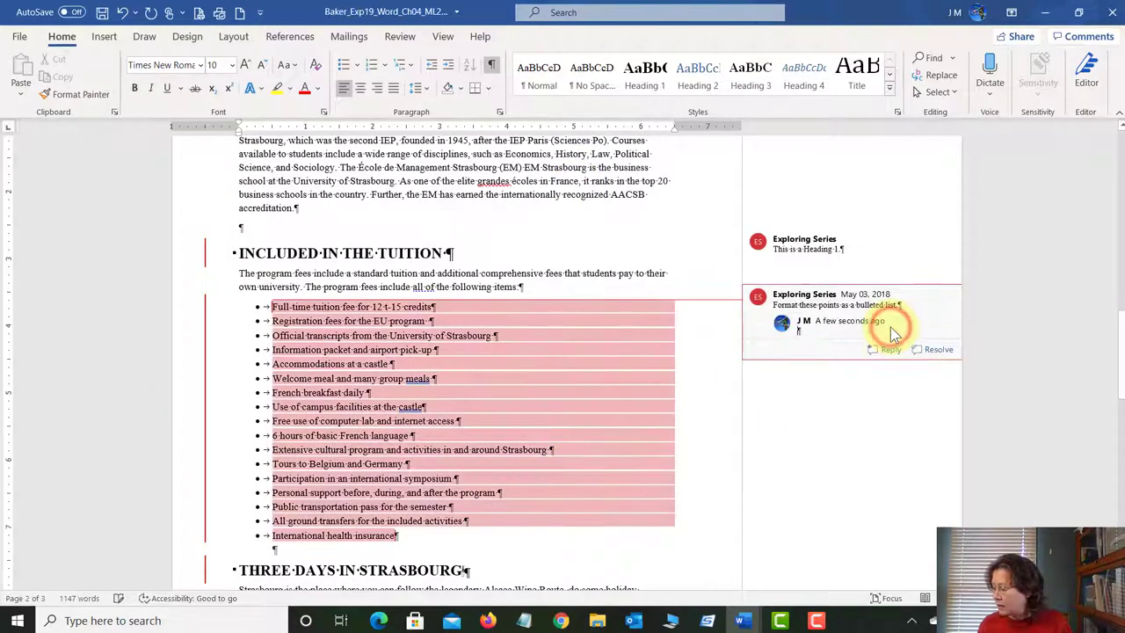
text(I have)
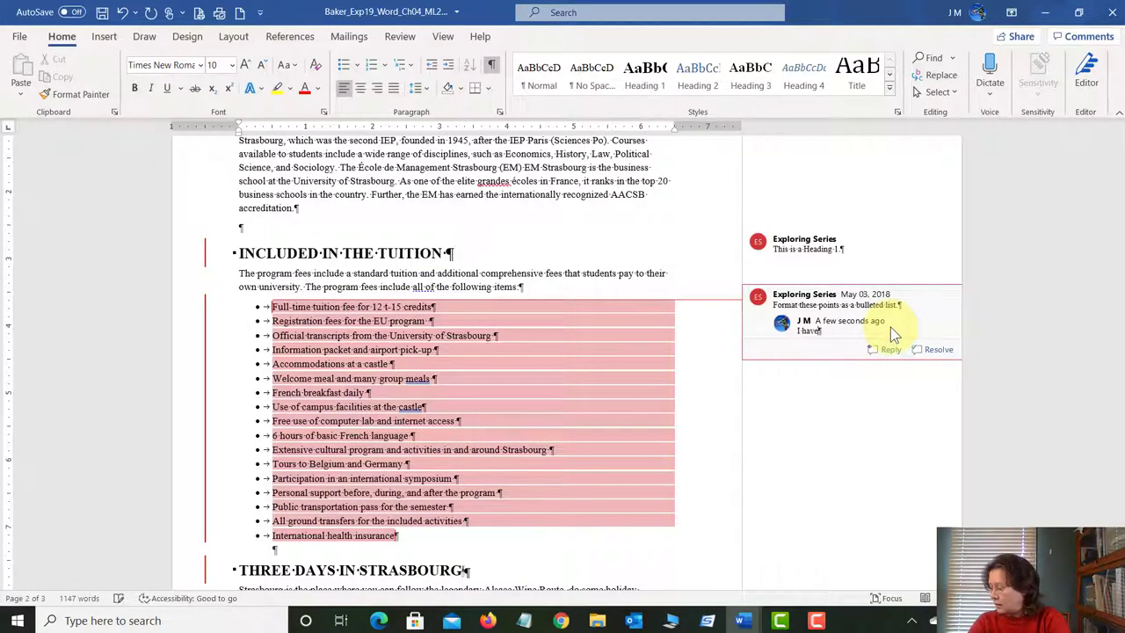
text( formatted)
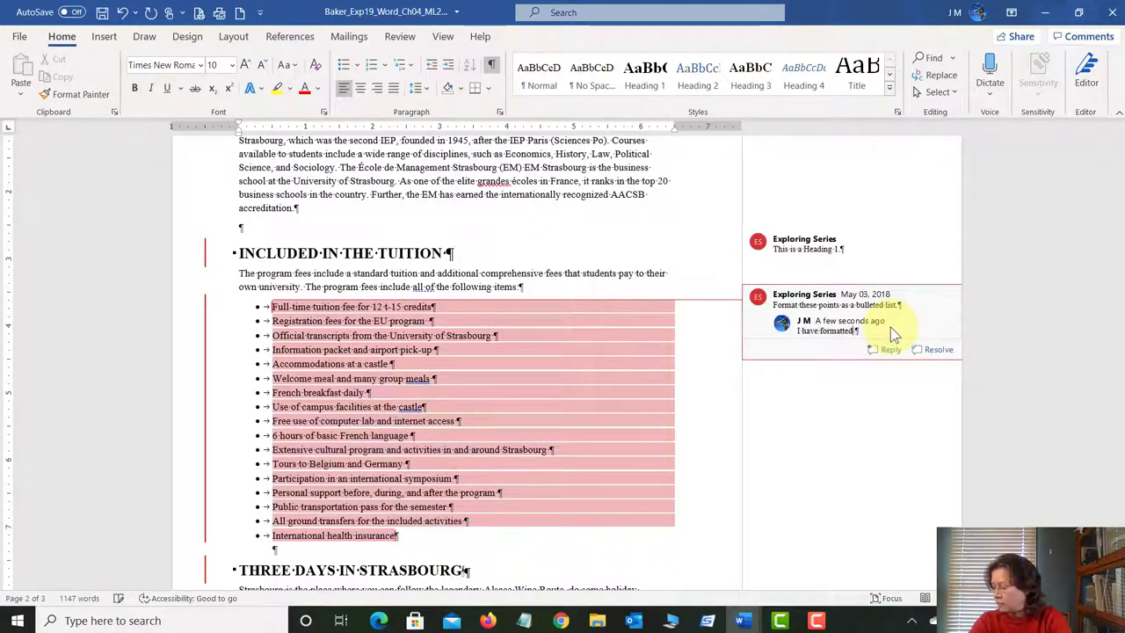
text( these items)
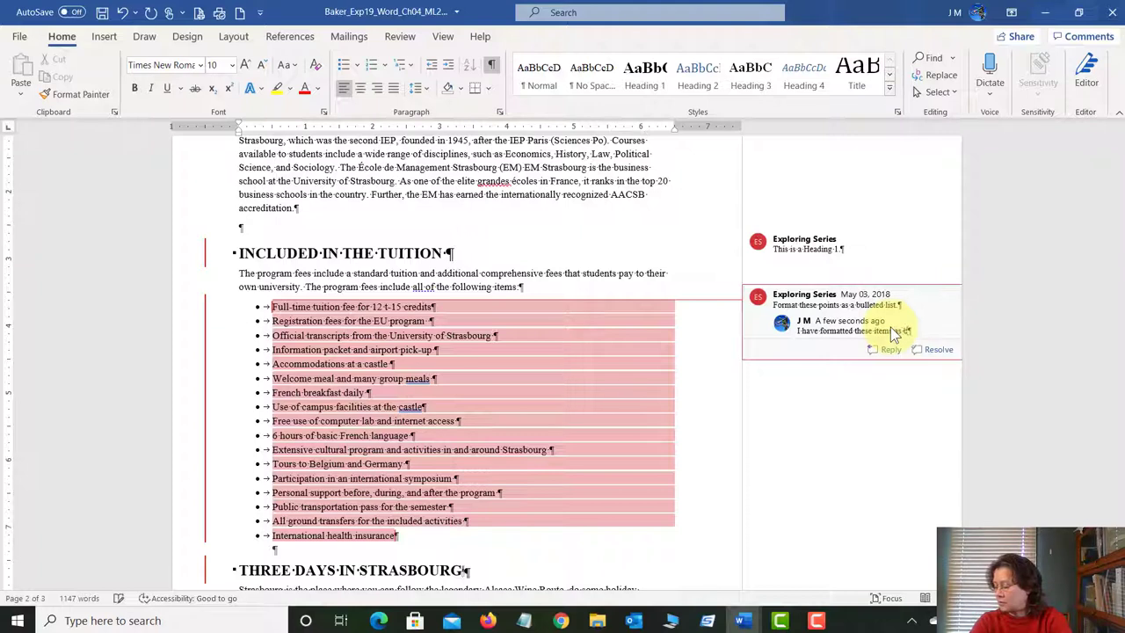
text( as bulleted list.)
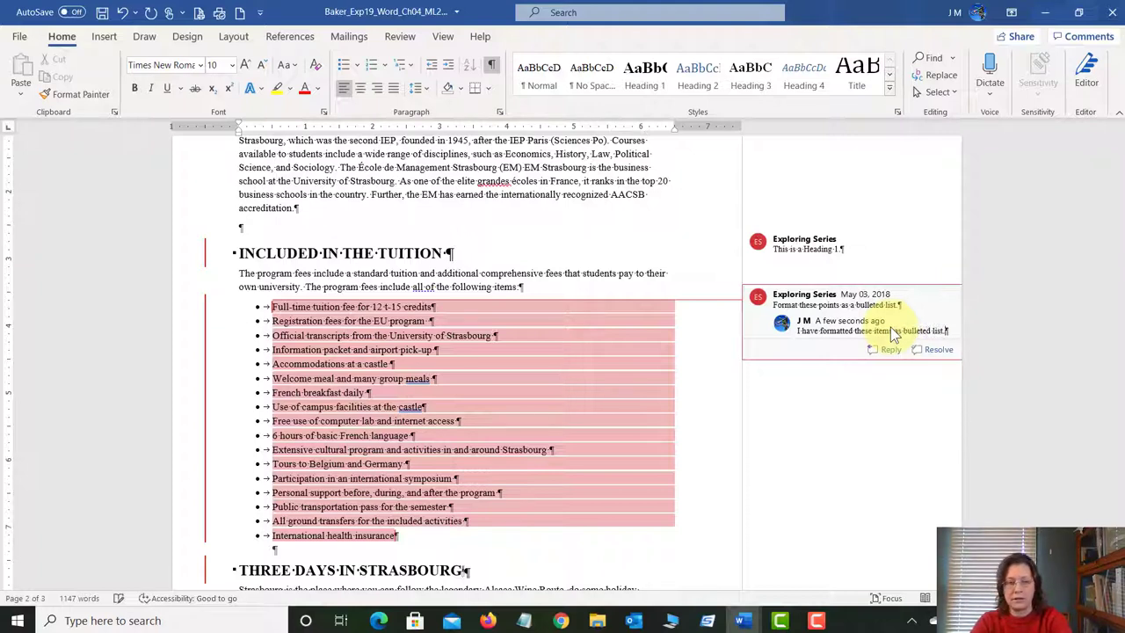
click(102, 12)
- Switch to the instructions document and scroll to step 5 on citation style and footnotes
mouse_move(739, 621)
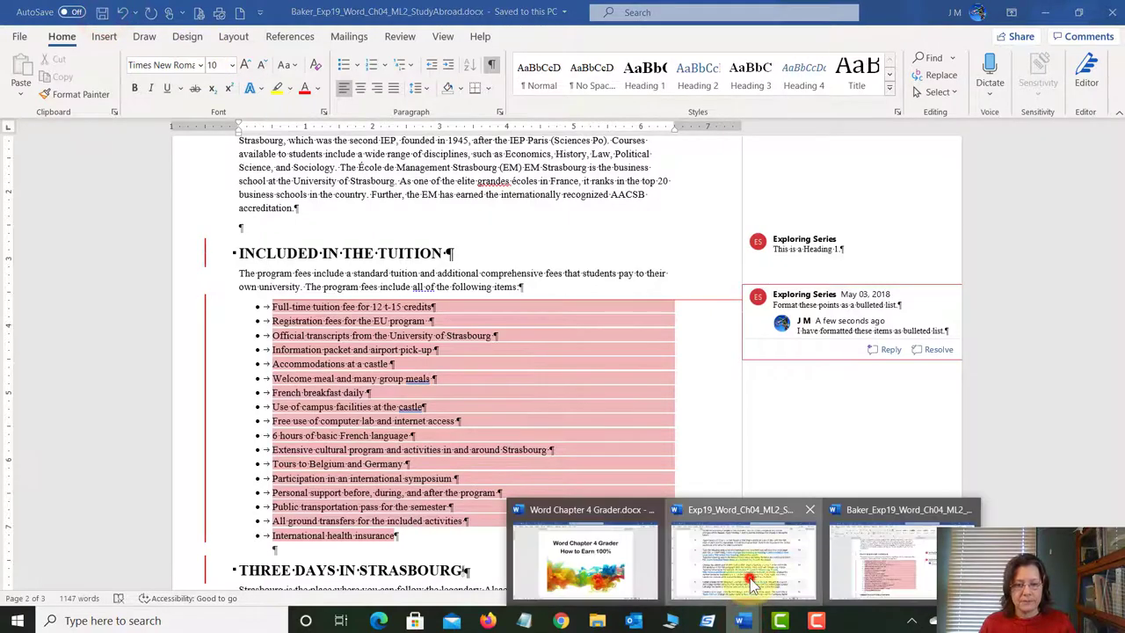
click(747, 576)
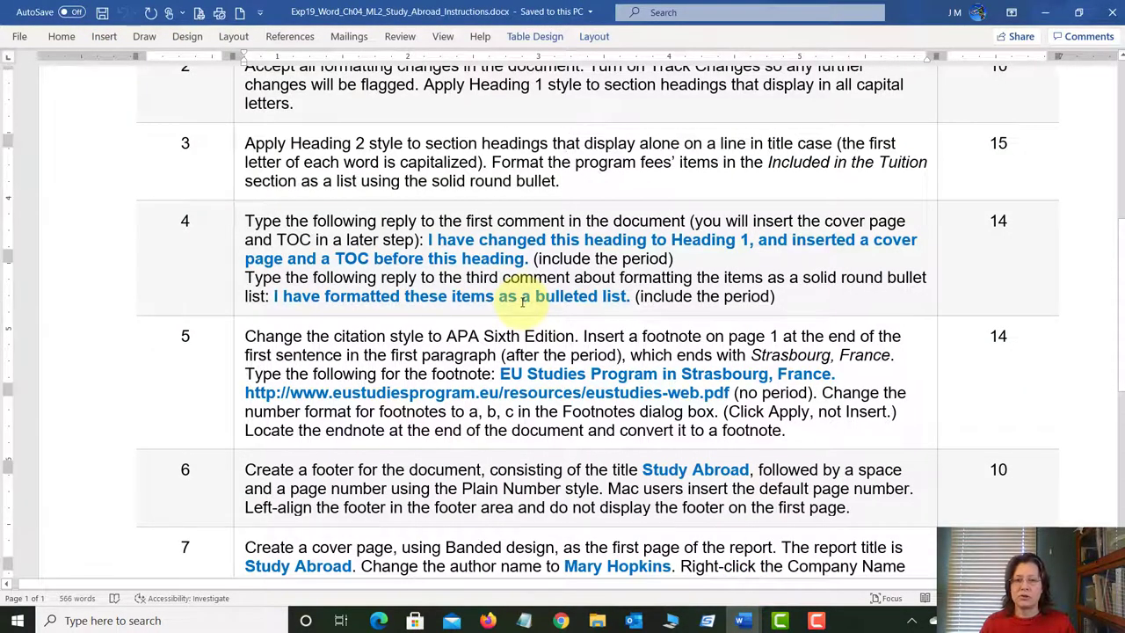
scroll(522, 303, down, 1)
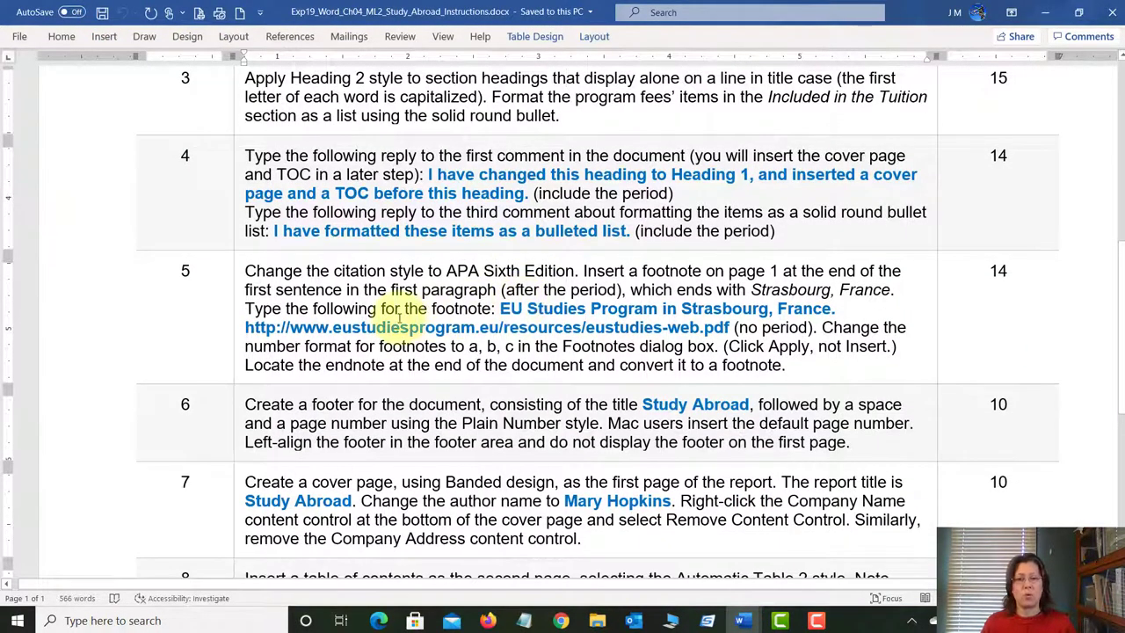
scroll(399, 318, down, 1)
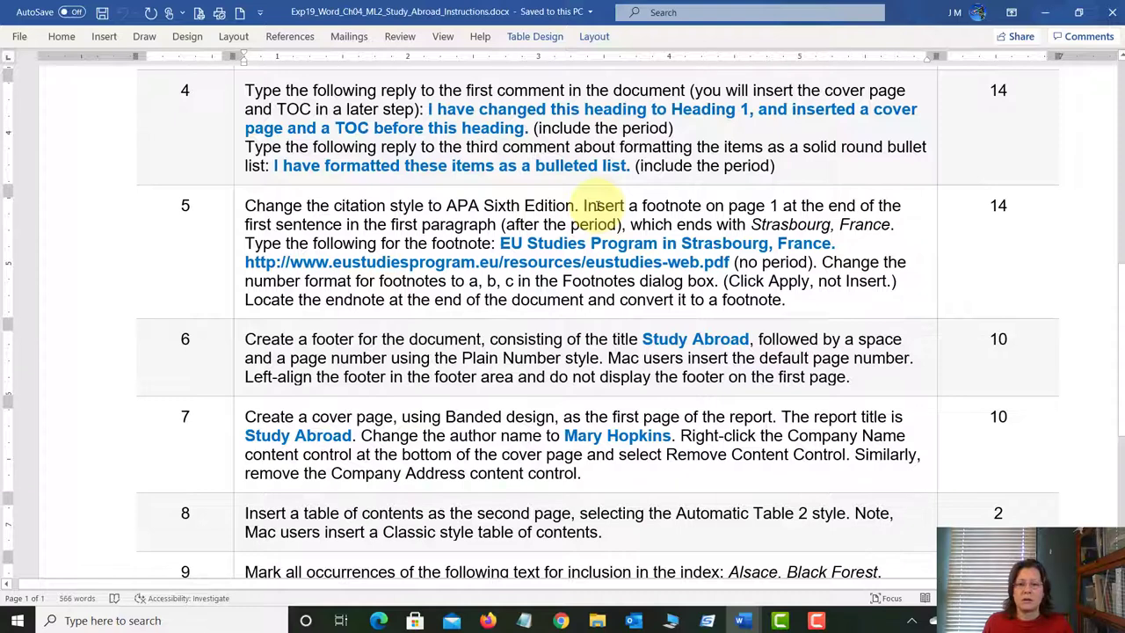
click(742, 620)
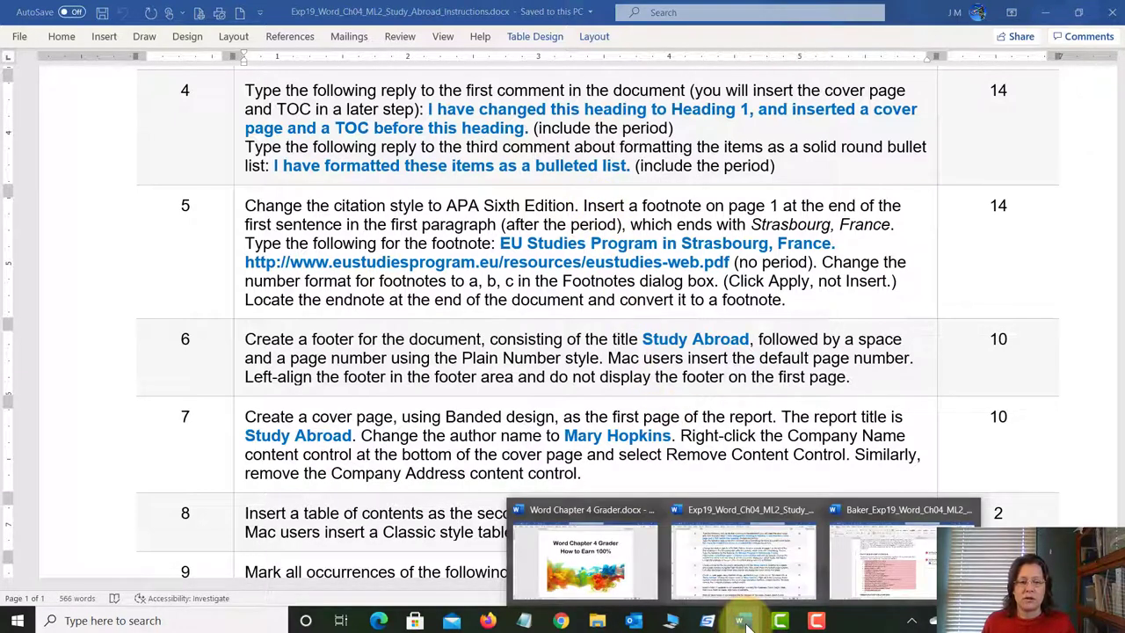
- Return to the report and change its citation style from MLA to APA Sixth Edition
click(855, 584)
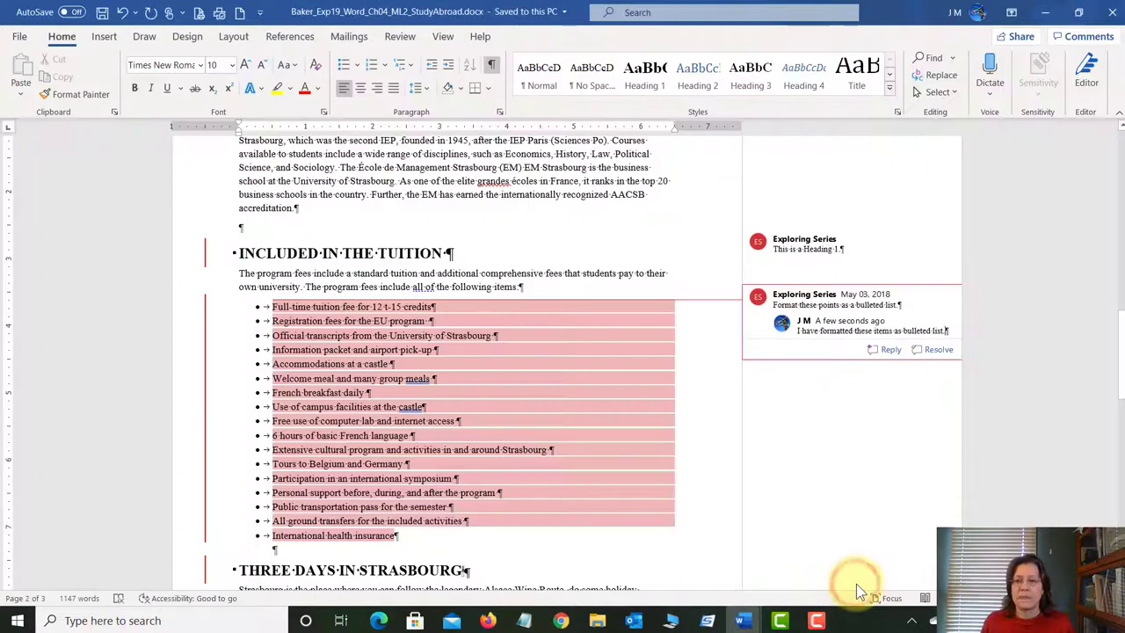
drag(1121, 339, 1122, 326)
click(239, 246)
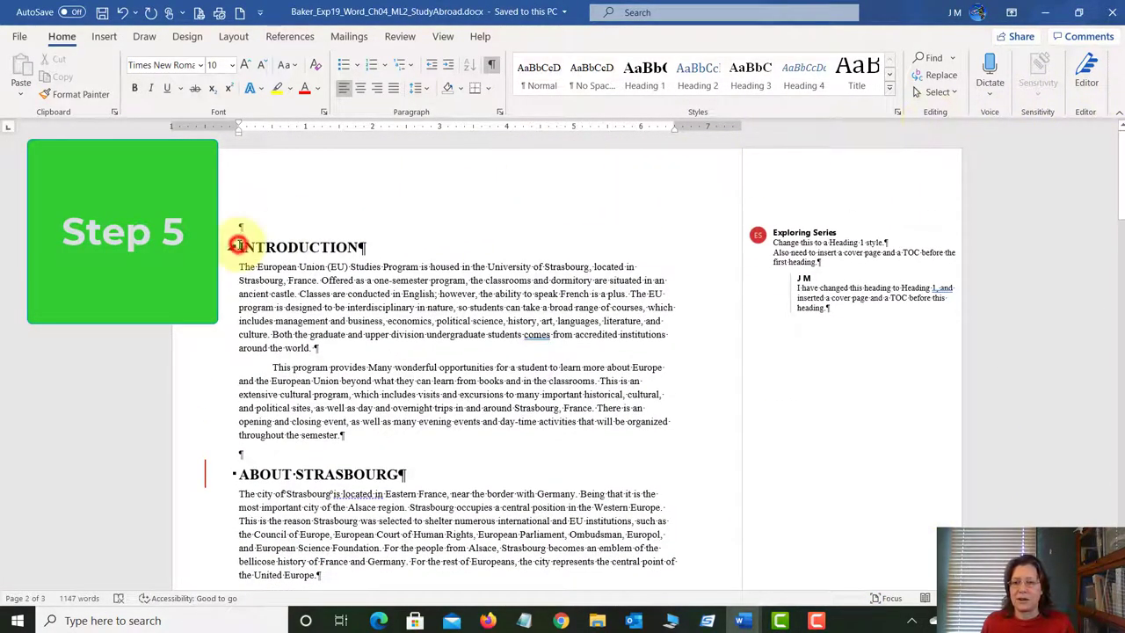
click(286, 37)
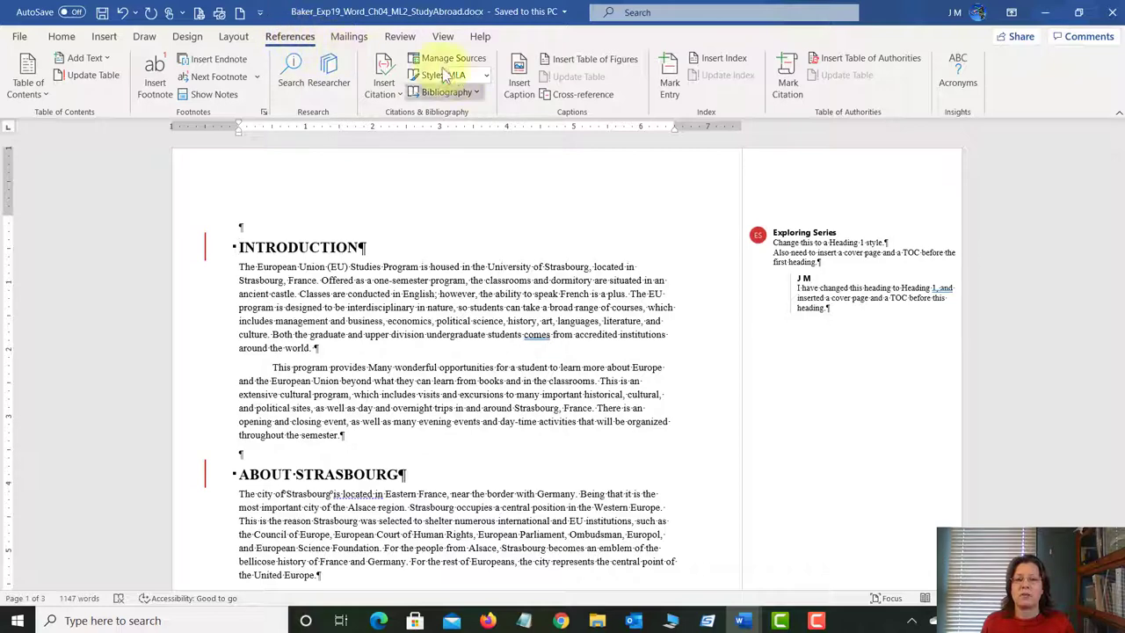
click(486, 77)
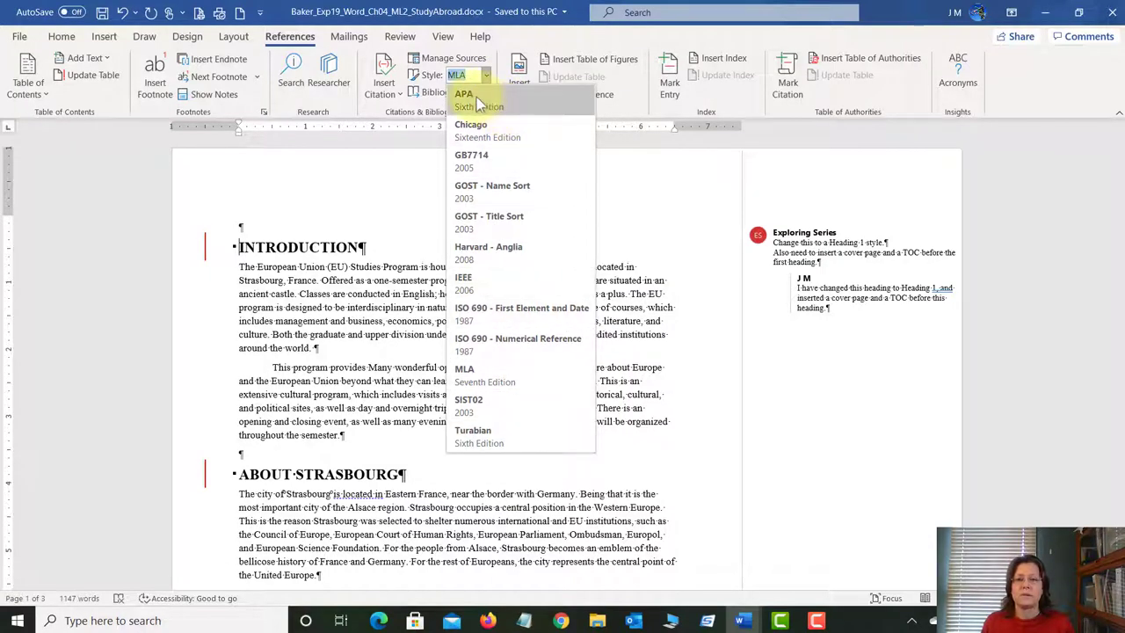
click(474, 98)
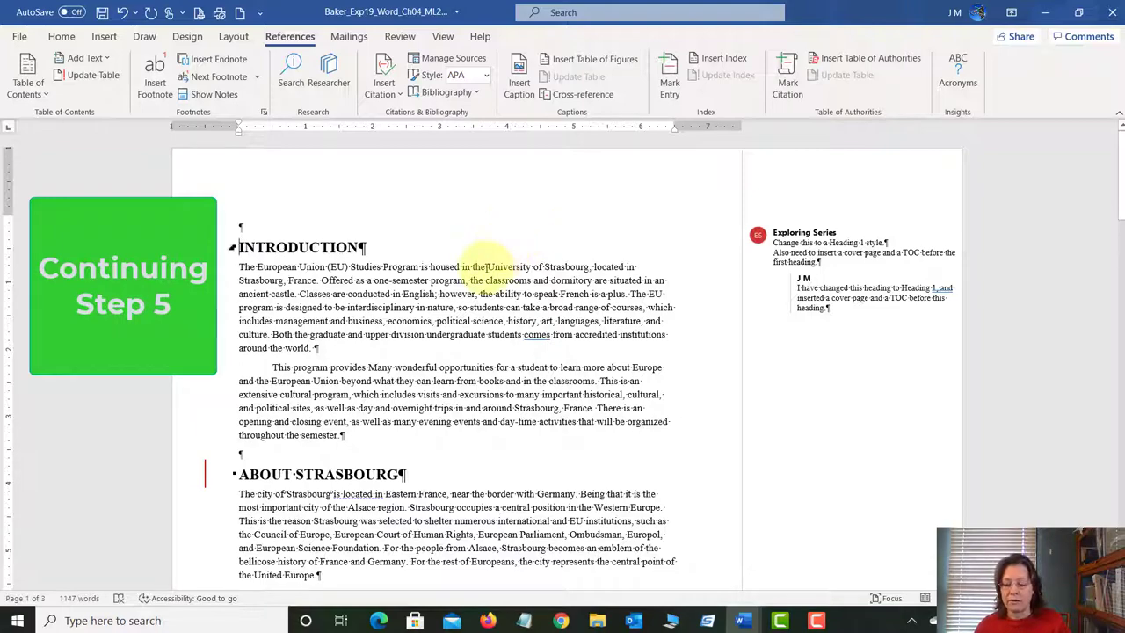
scroll(486, 268, up, 2)
scroll(486, 268, up, 1)
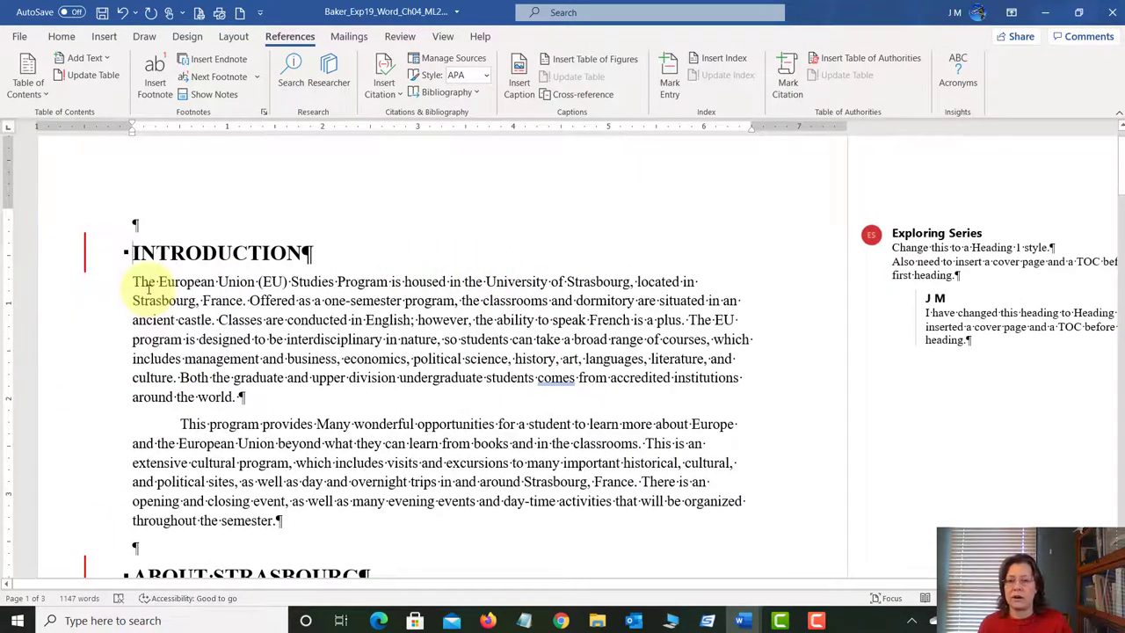
click(246, 301)
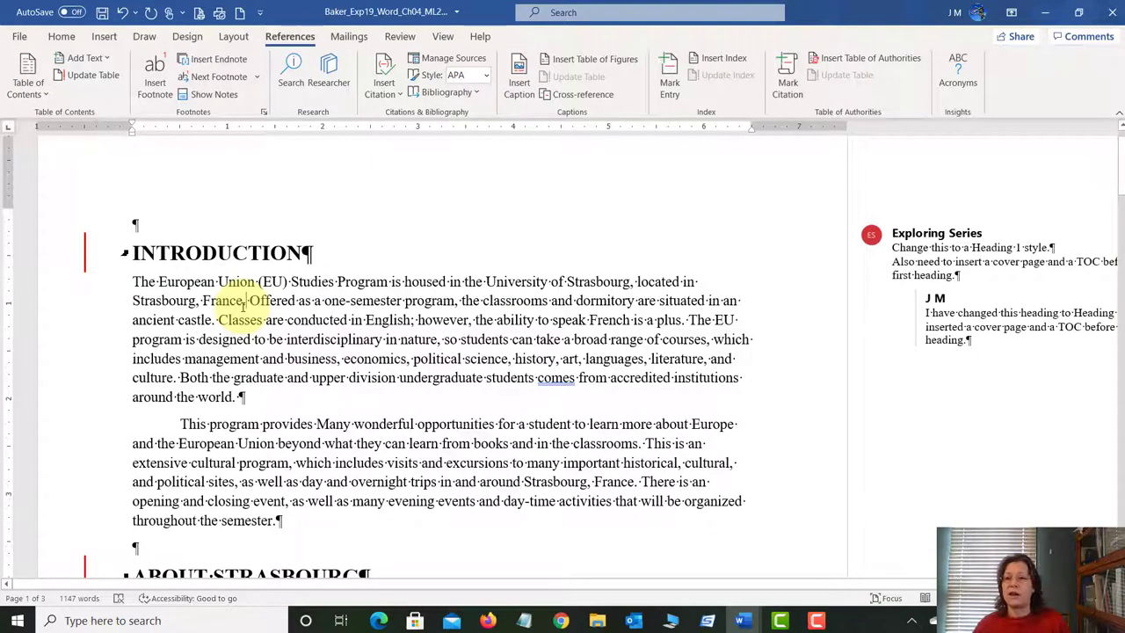
- Insert footnote 1 after the first sentence reading 'EU Studies Program in Strasbourg, France.' plus the web address
click(157, 84)
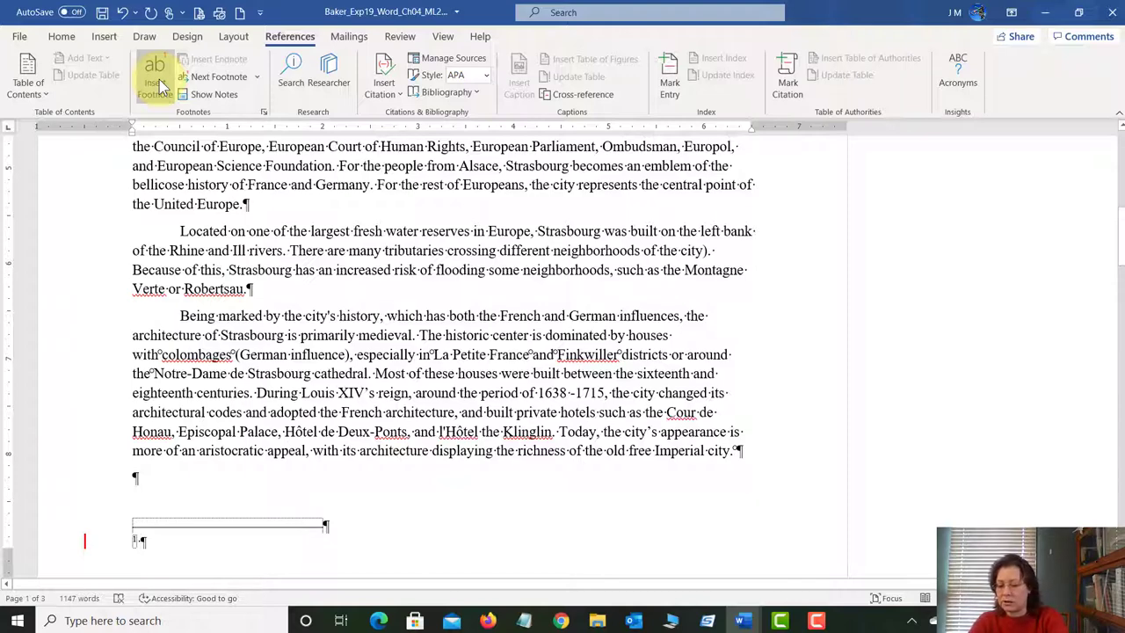
text(EU)
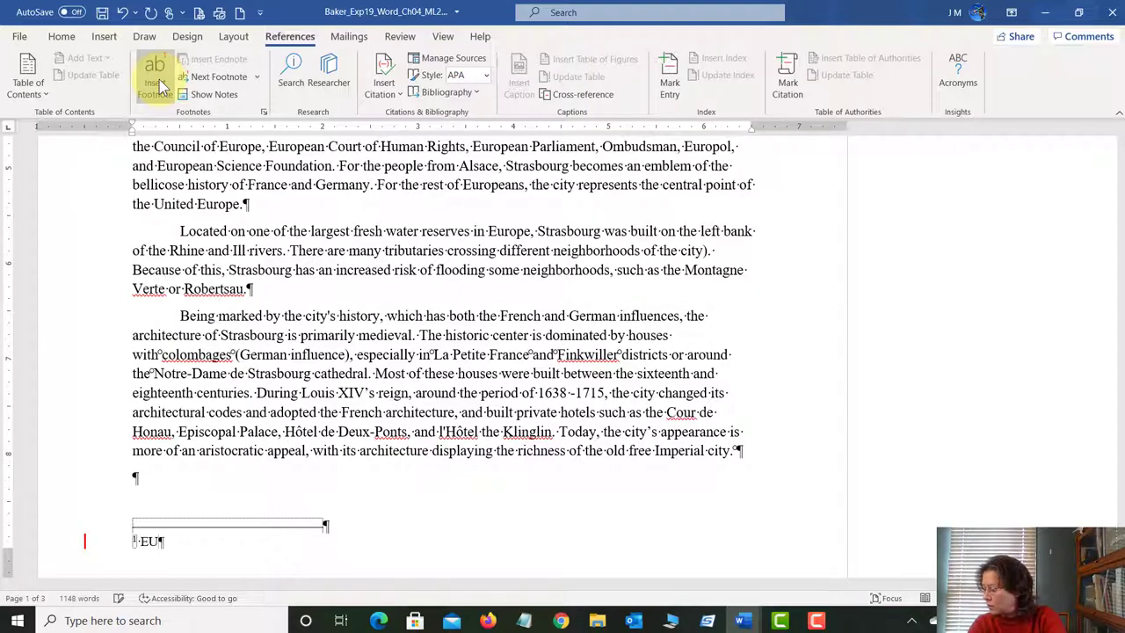
text( Studie)
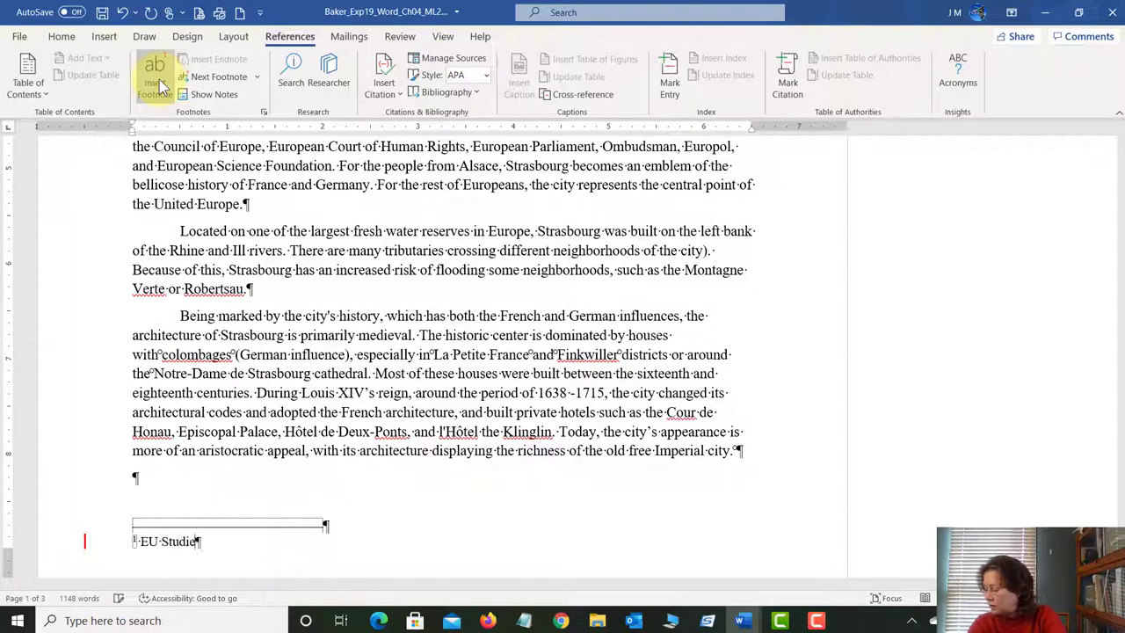
text(s Program in)
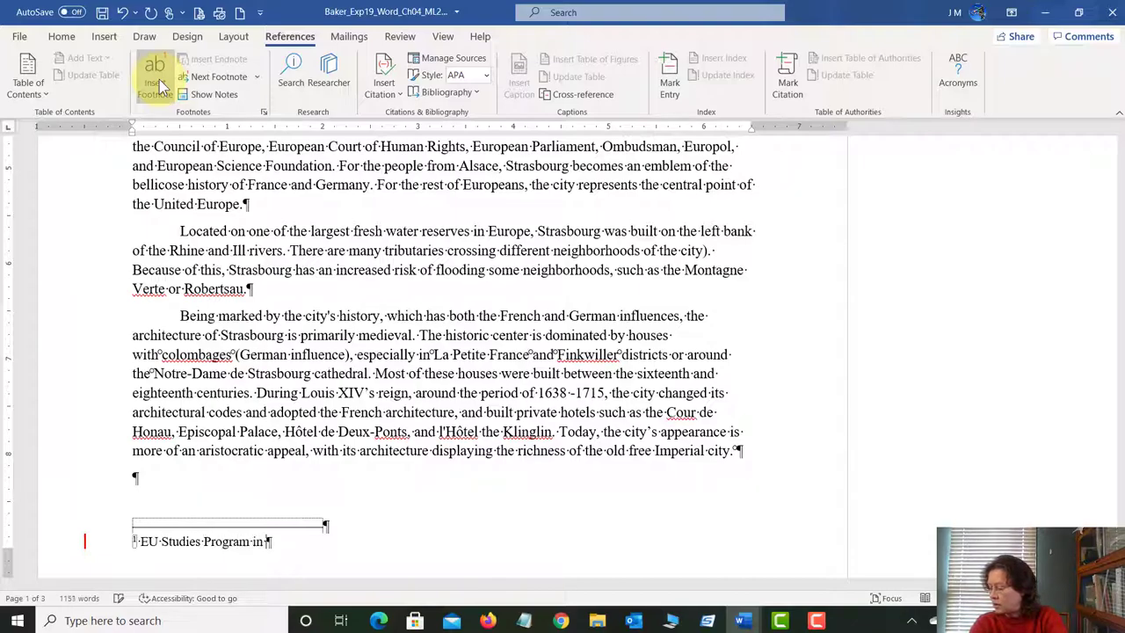
text( Strasb)
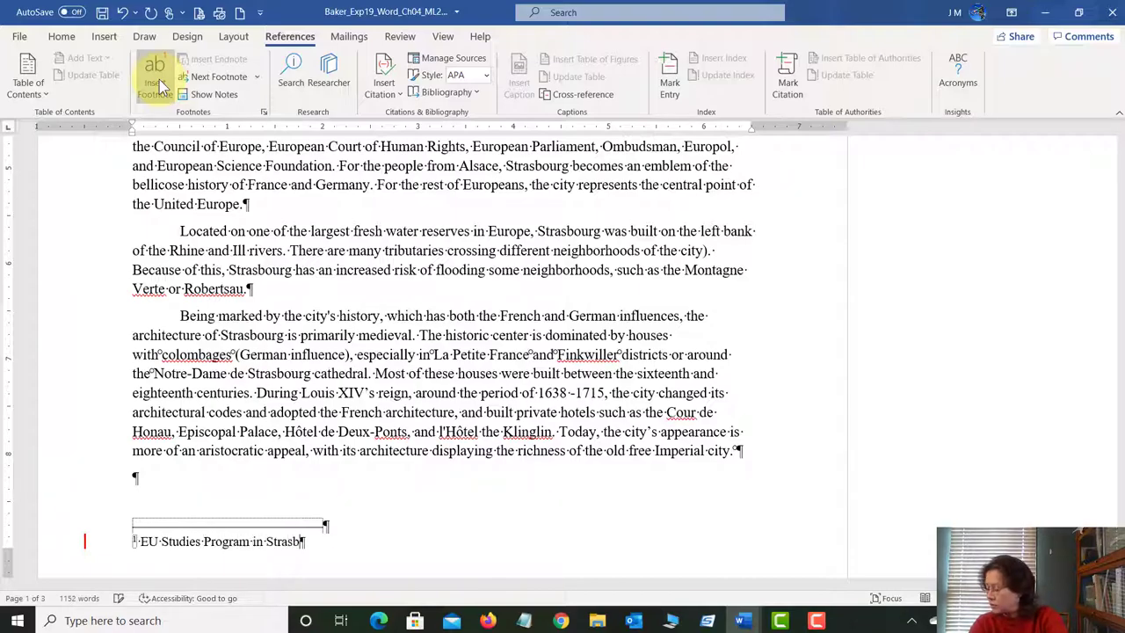
text(ourg, )
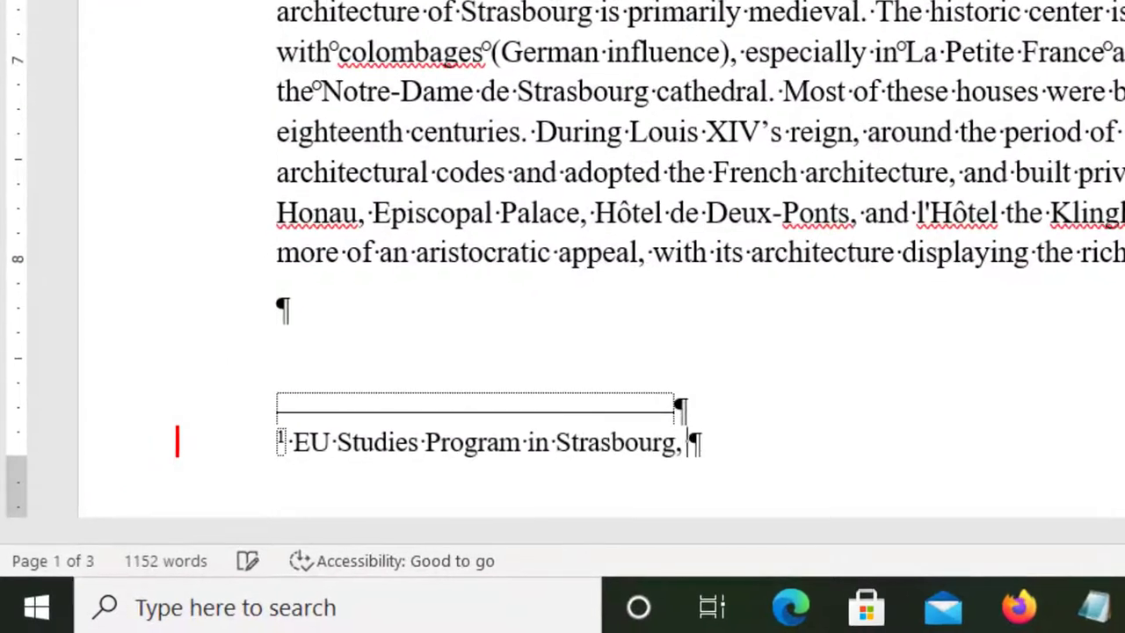
text(France.)
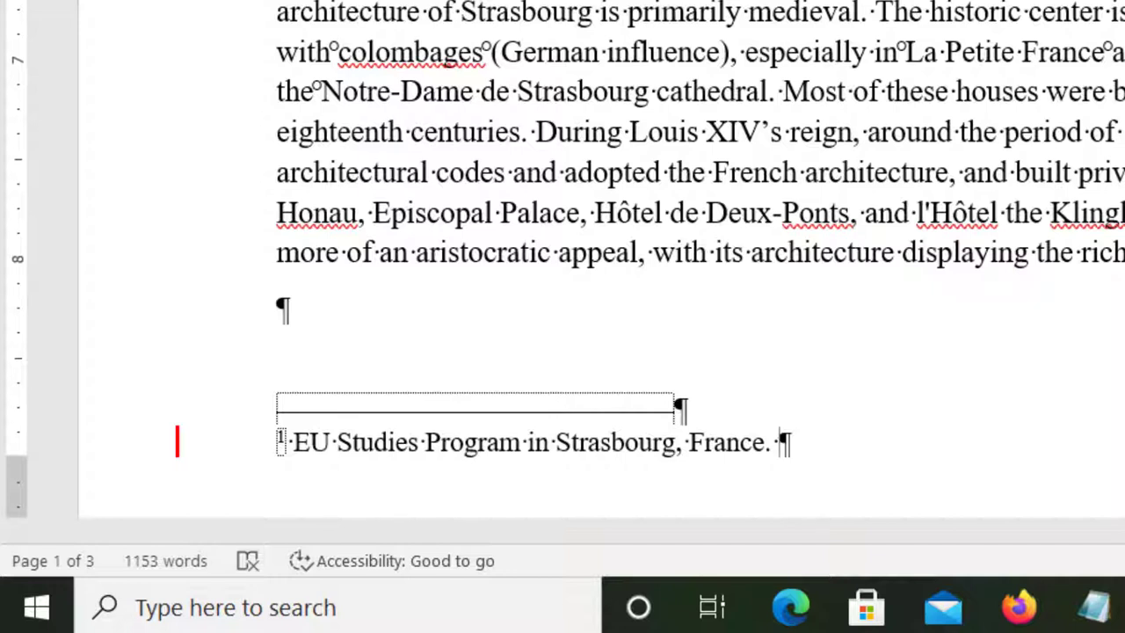
text( http)
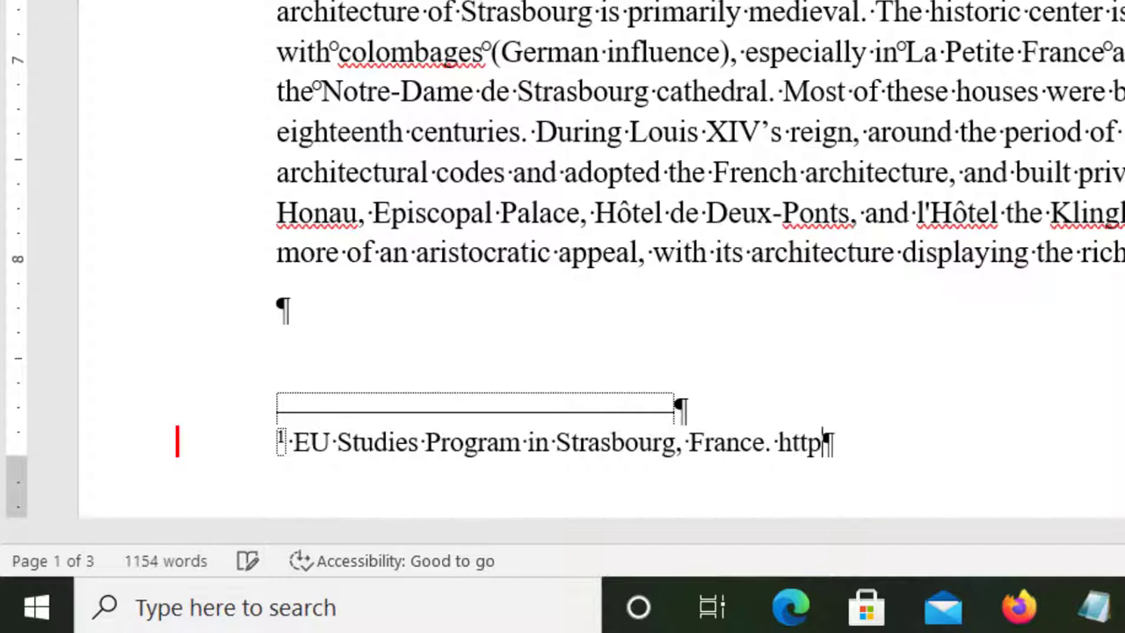
text(://eustid)
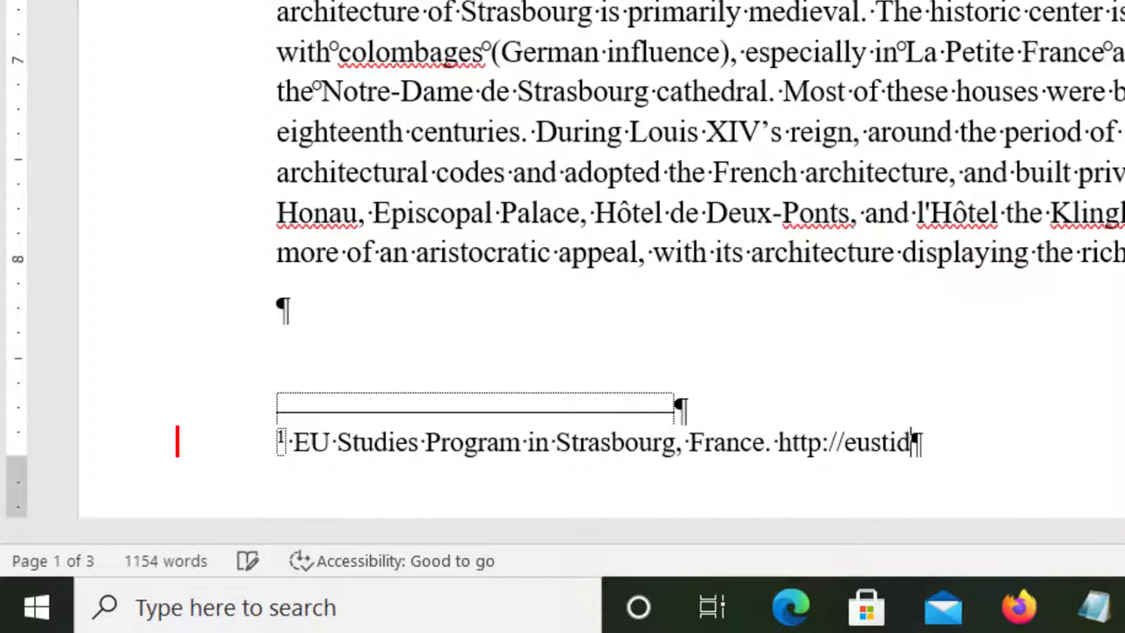
text(esprogram)
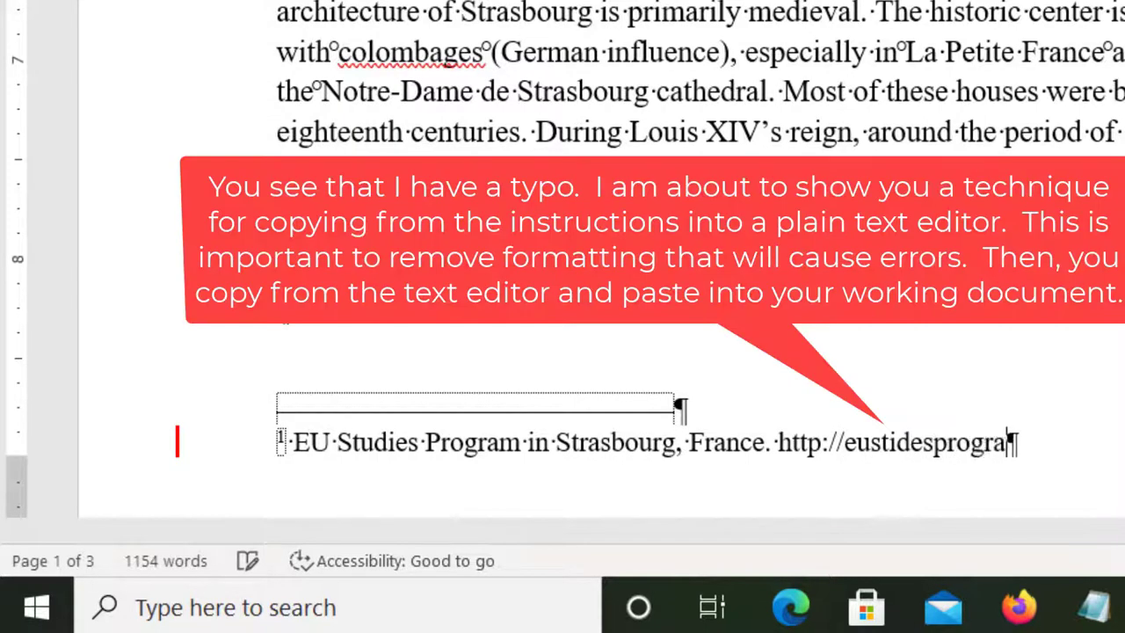
text(.eu/)
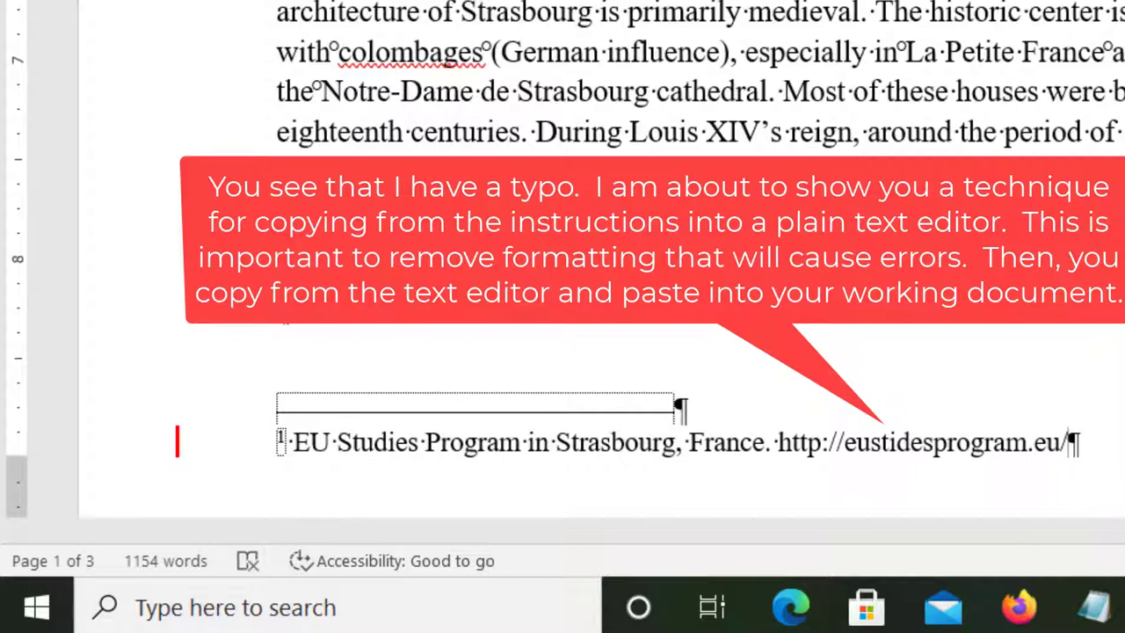
text(eustu)
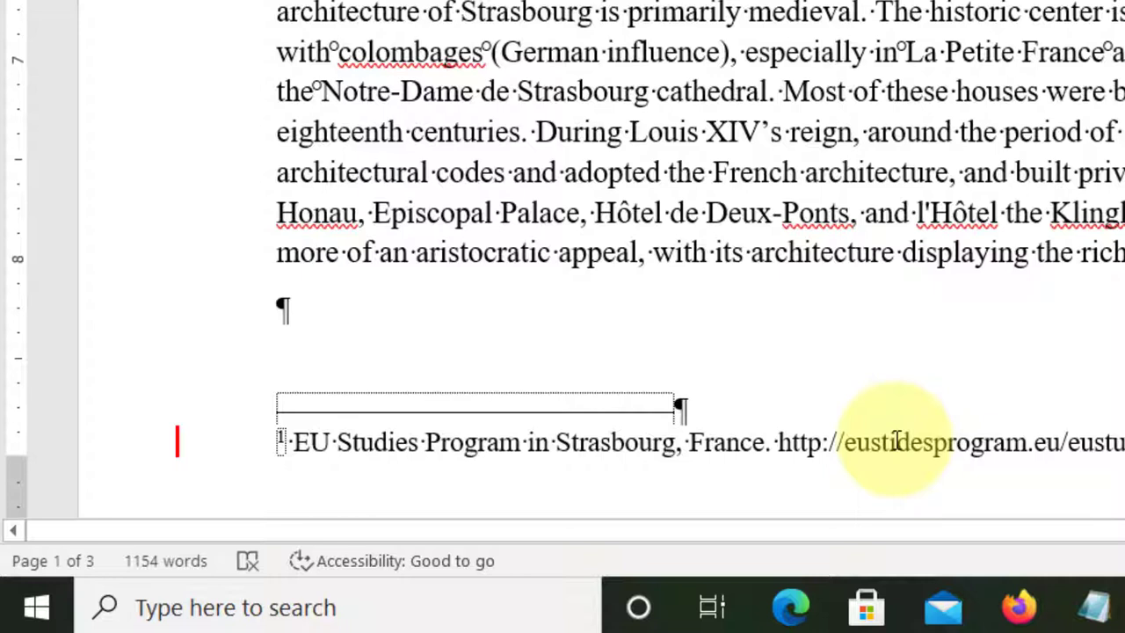
- Correct the footnote's misspelled address so it reads eustudiesprogram.eu
click(897, 441)
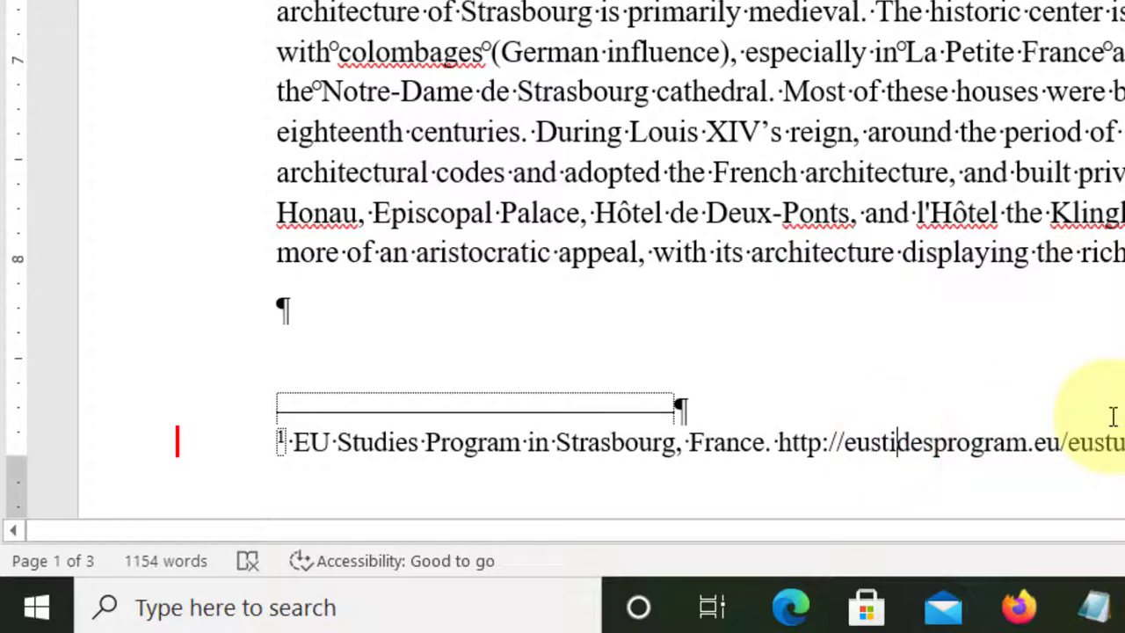
key(BackSpace)
text(u)
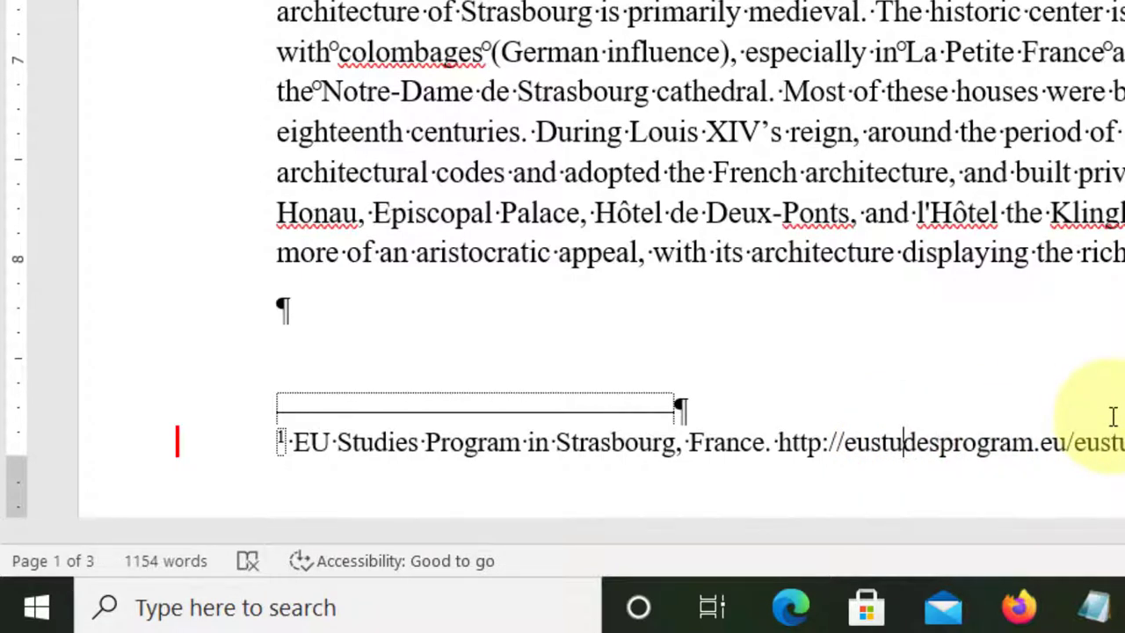
key(Right)
text(i)
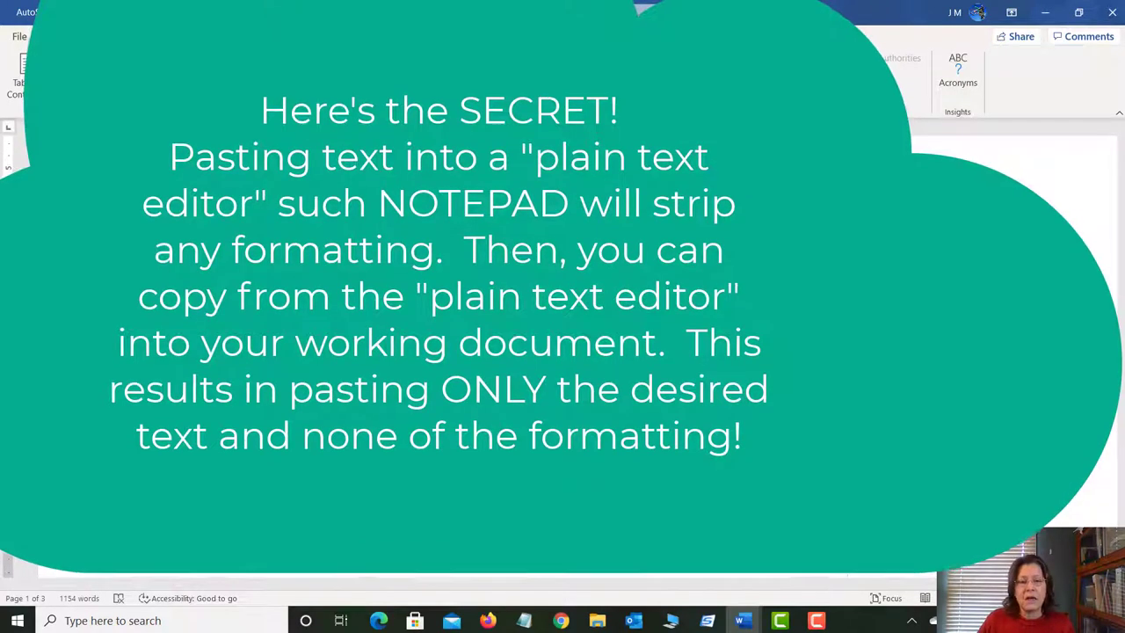
mouse_move(745, 623)
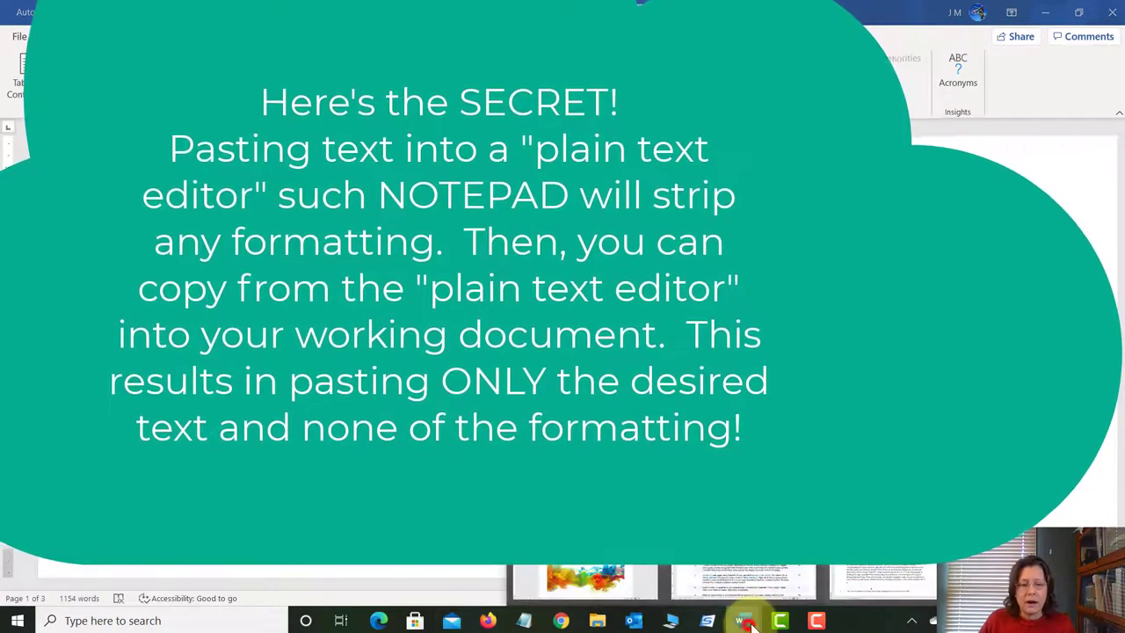
click(752, 578)
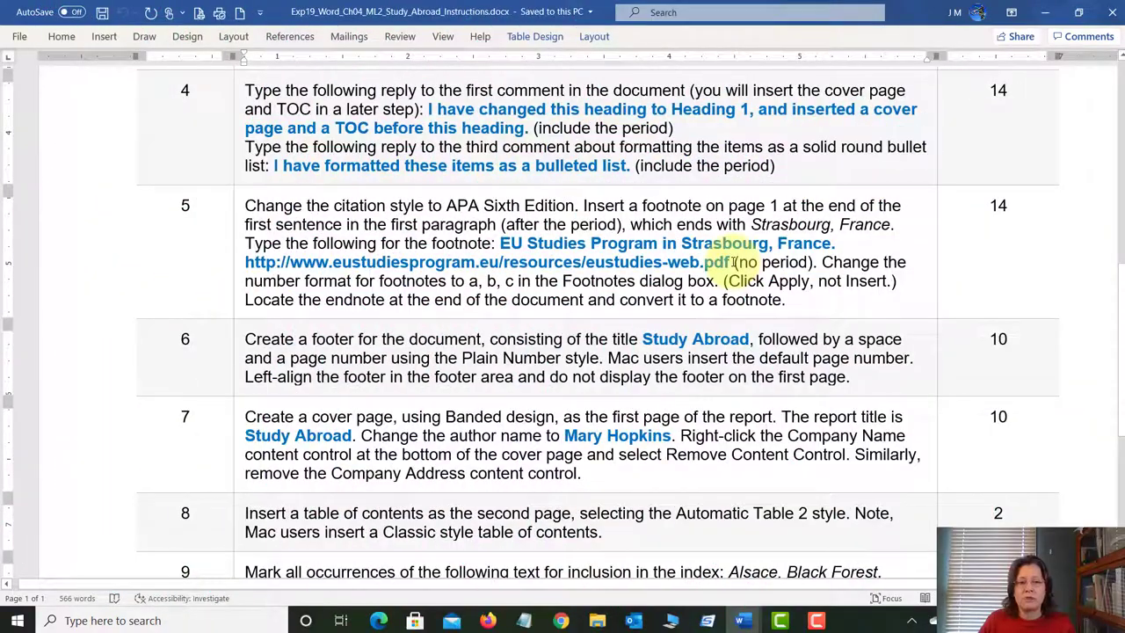
click(732, 261)
drag(732, 261, 505, 250)
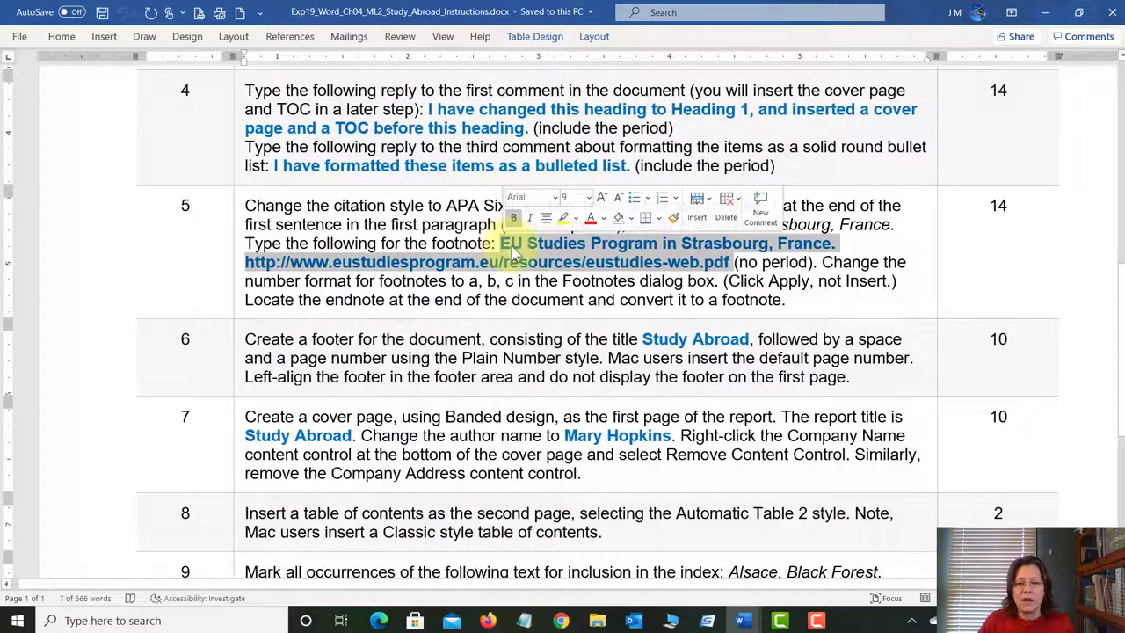
click(510, 245)
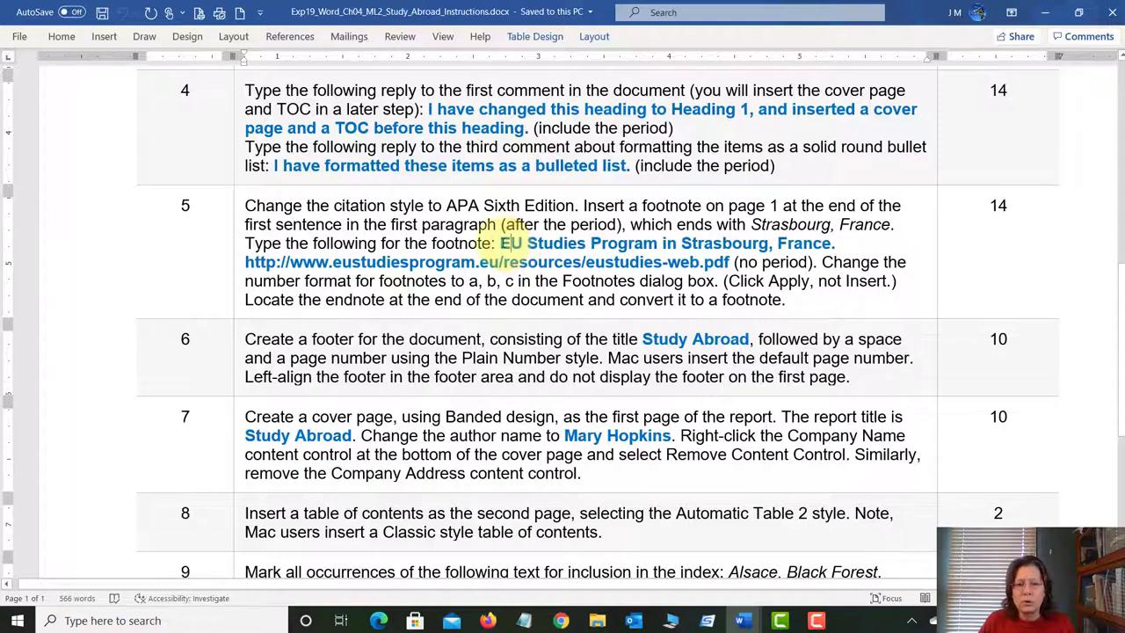
drag(503, 244, 732, 262)
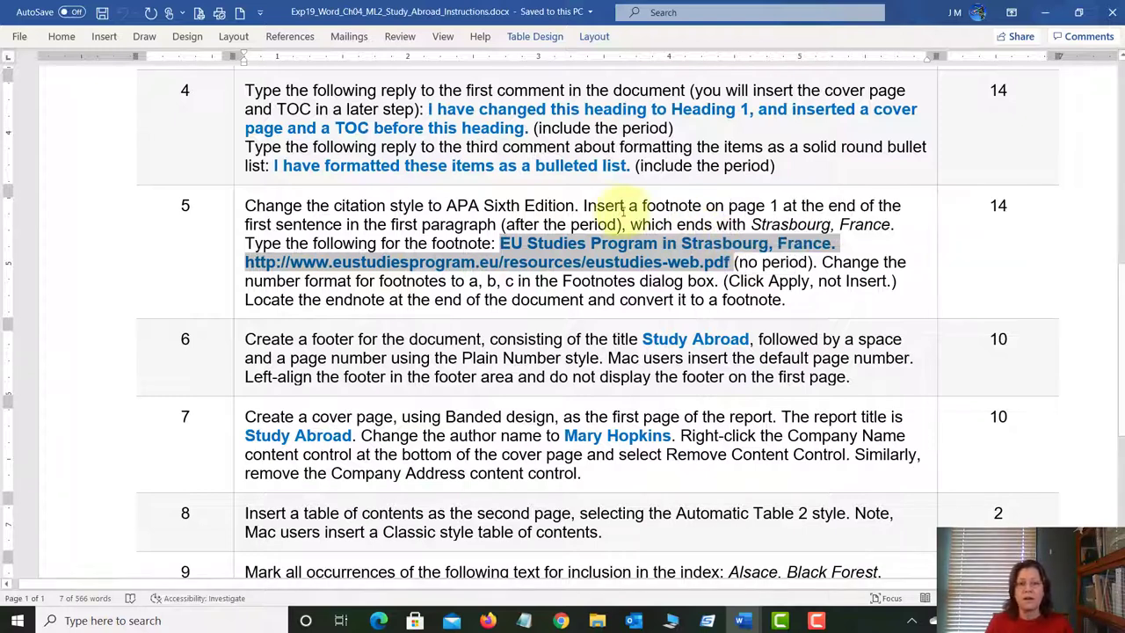
click(584, 204)
drag(582, 204, 723, 211)
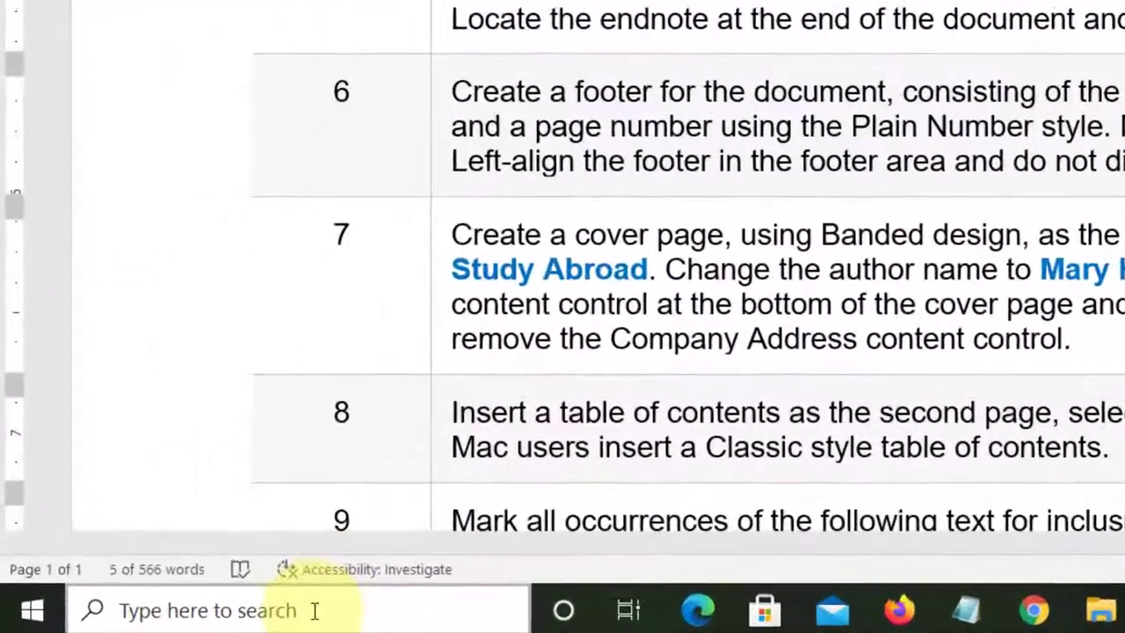
- Open a blank Notepad window beside the instructions, then select step 5's footnote text in Word
click(168, 619)
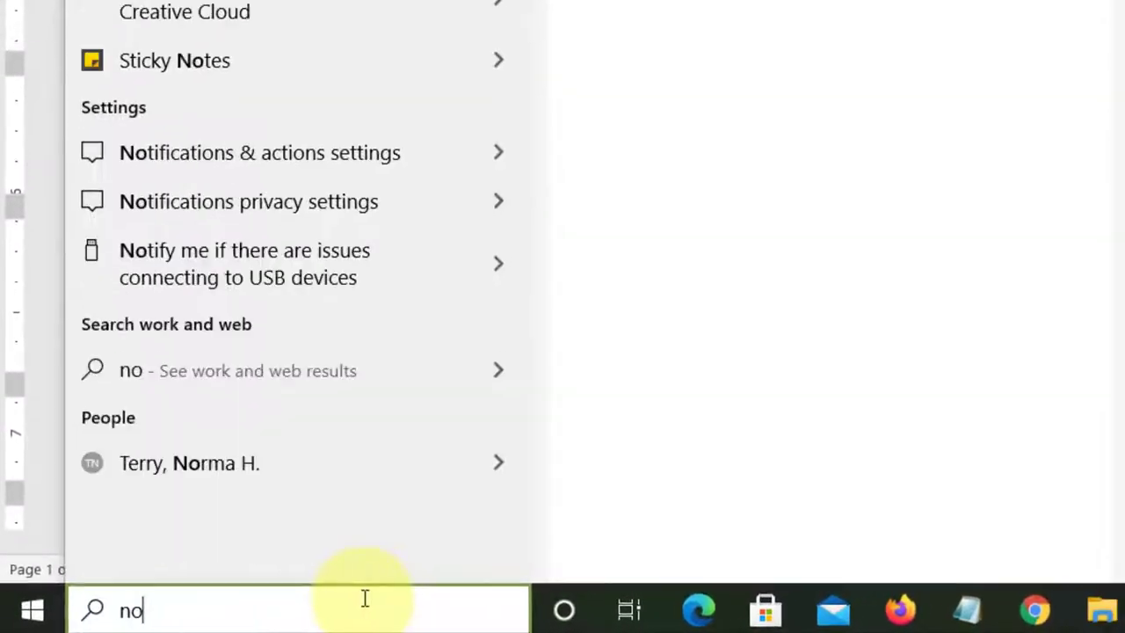
text(tepad)
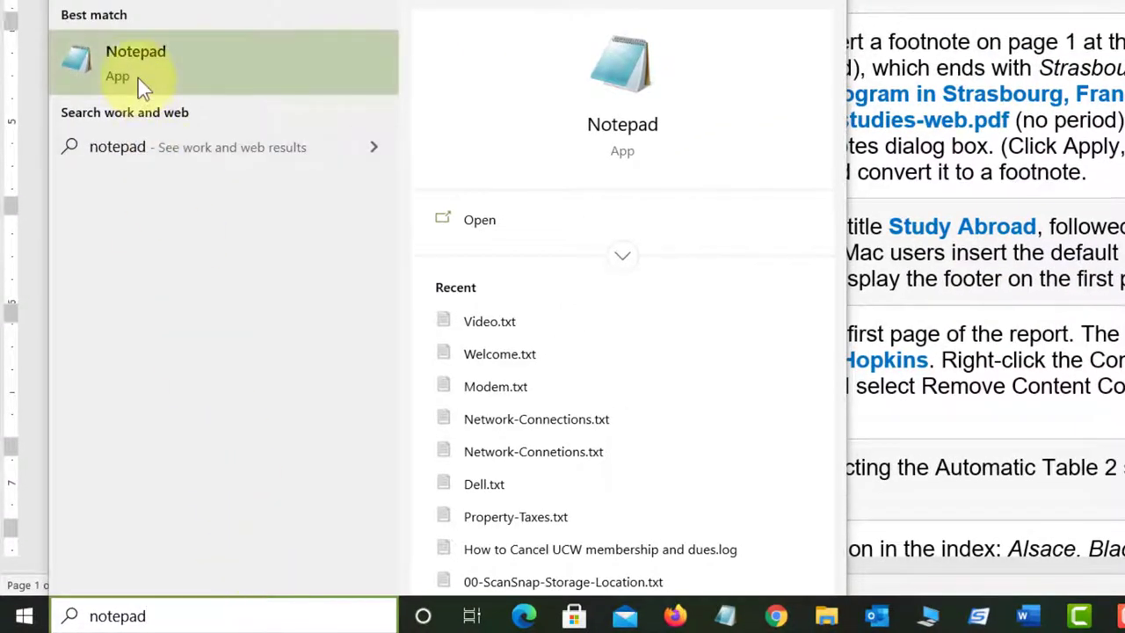
click(137, 75)
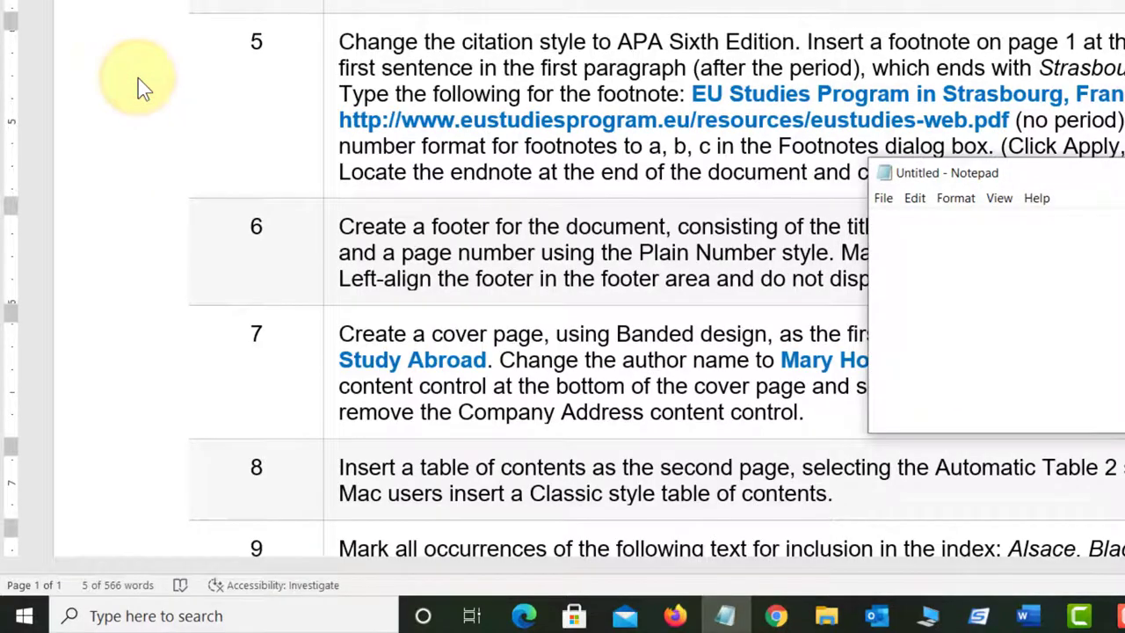
drag(1090, 173, 986, 95)
drag(851, 93, 884, 129)
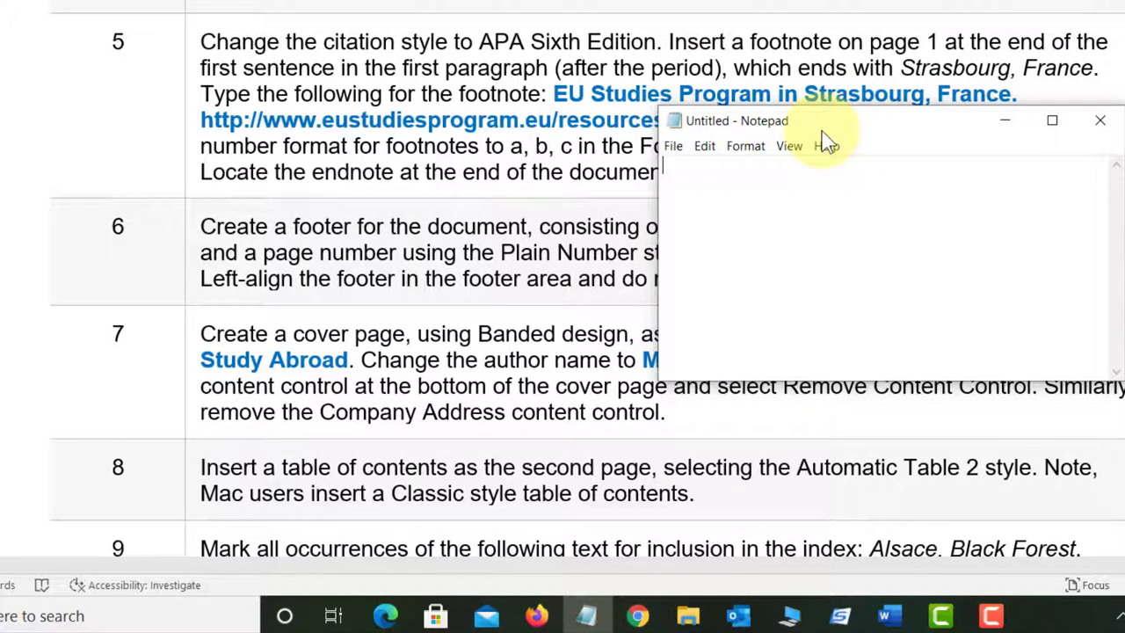
drag(860, 128, 807, 176)
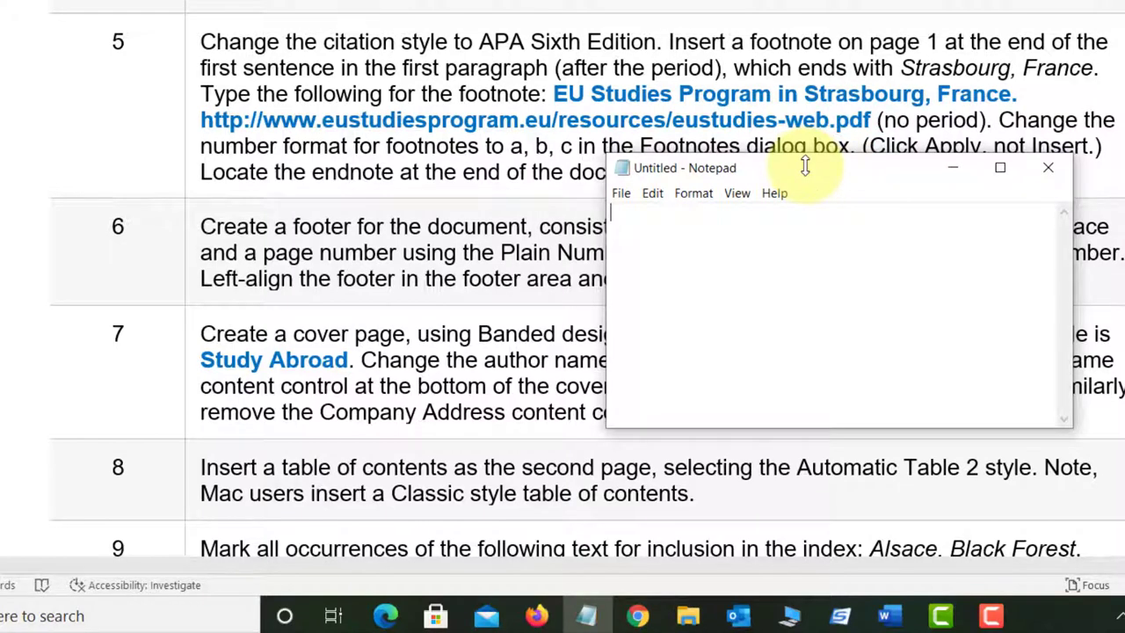
click(580, 96)
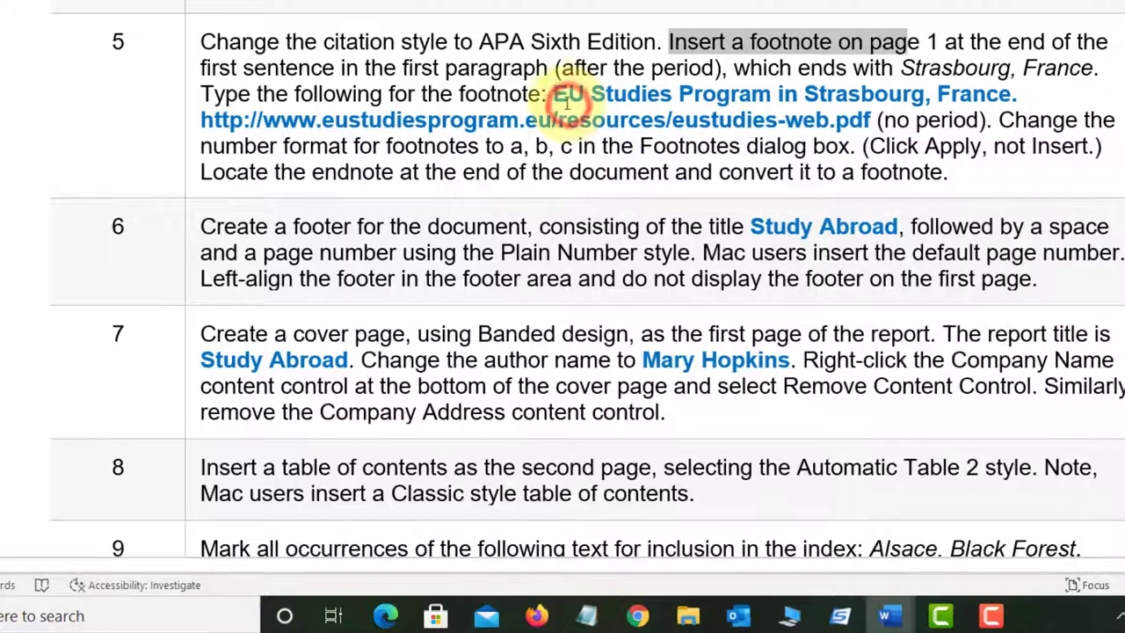
drag(554, 94, 875, 121)
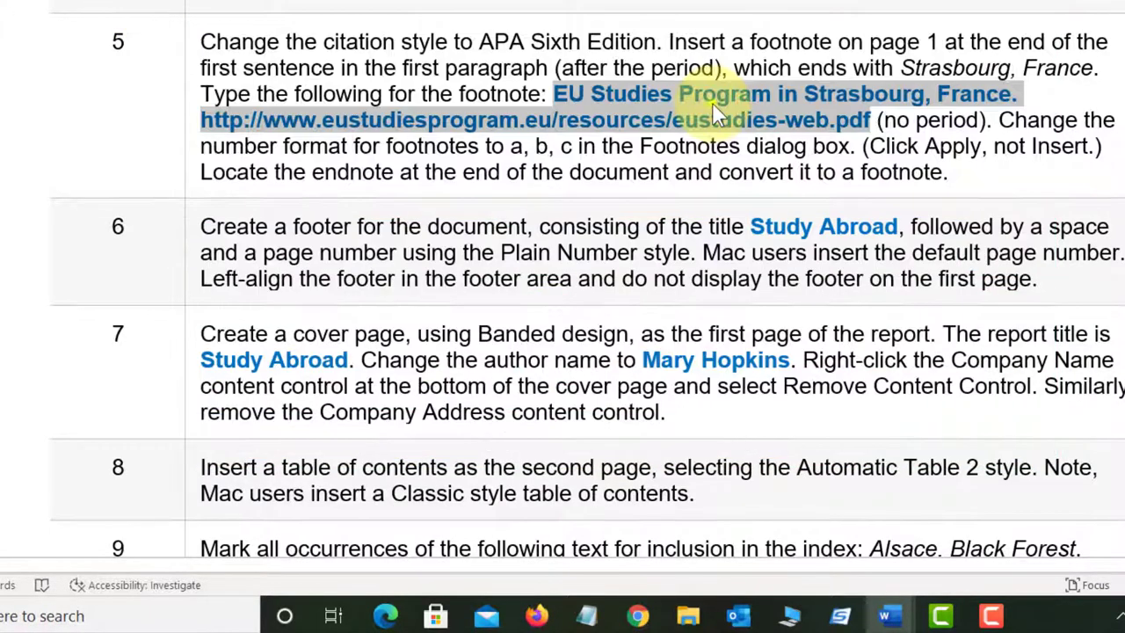
- Copy the footnote text and URL from Word and paste it into Notepad as plain text
right_click(718, 115)
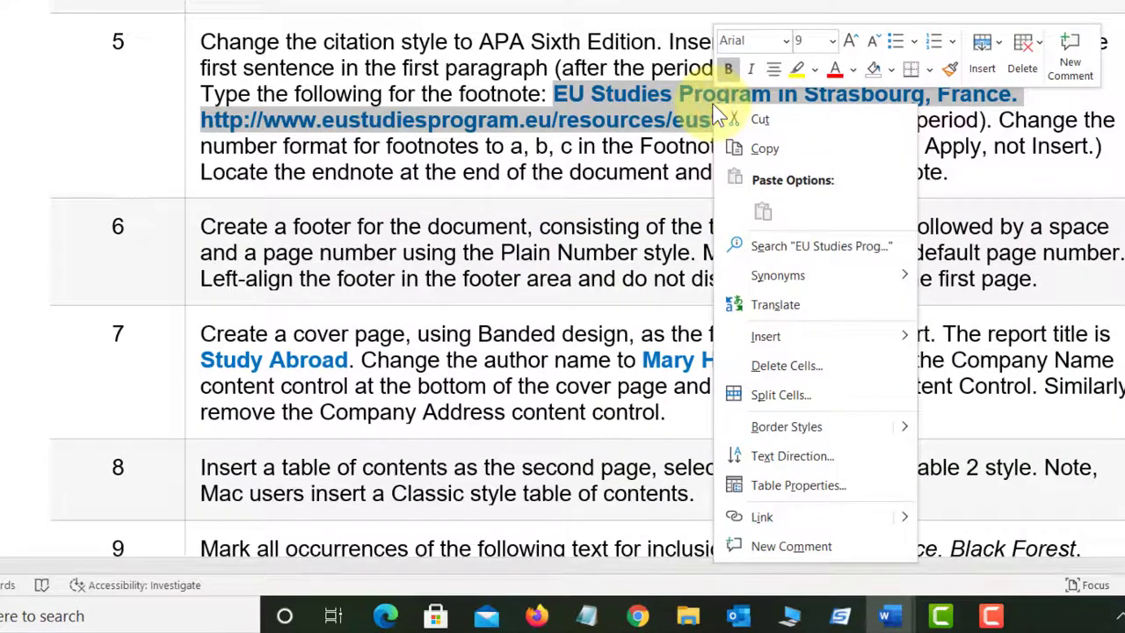
click(776, 151)
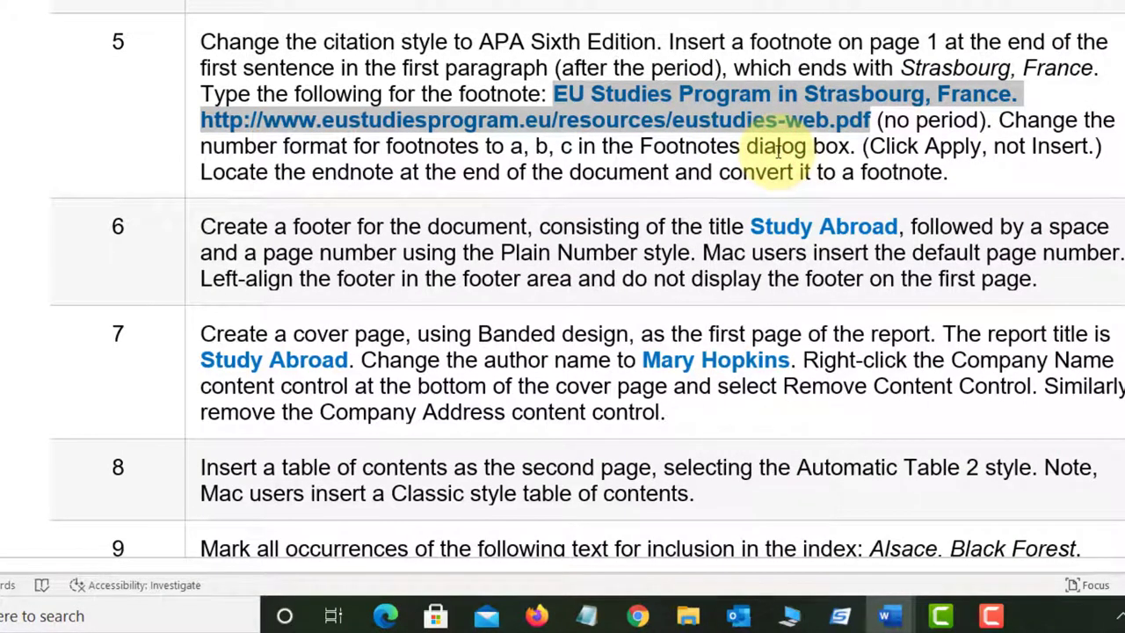
click(589, 615)
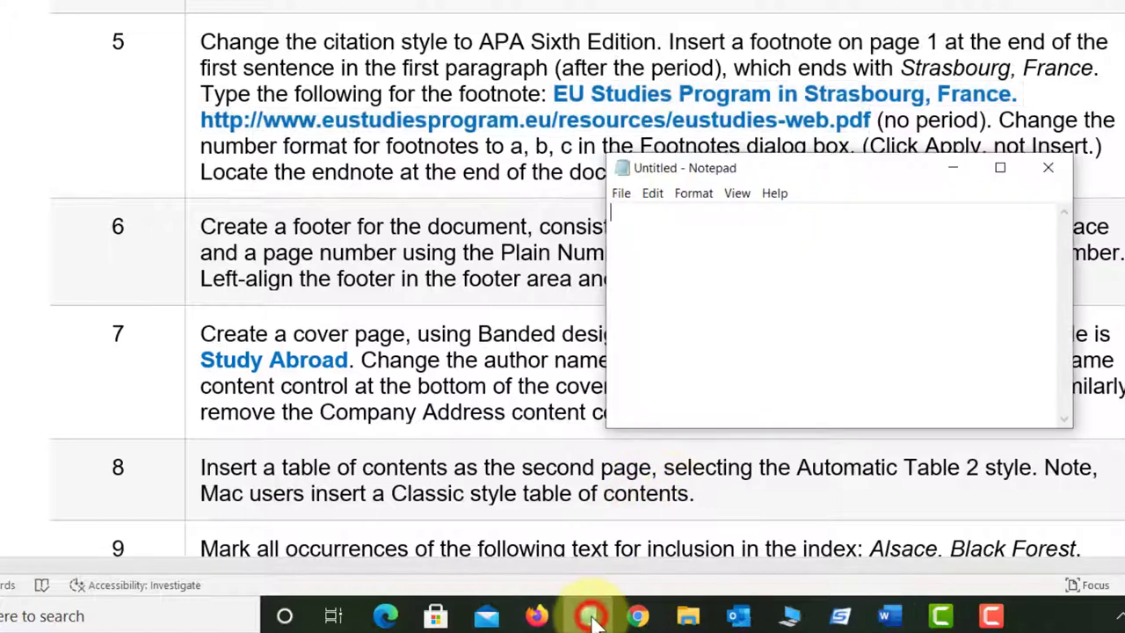
drag(832, 169, 761, 8)
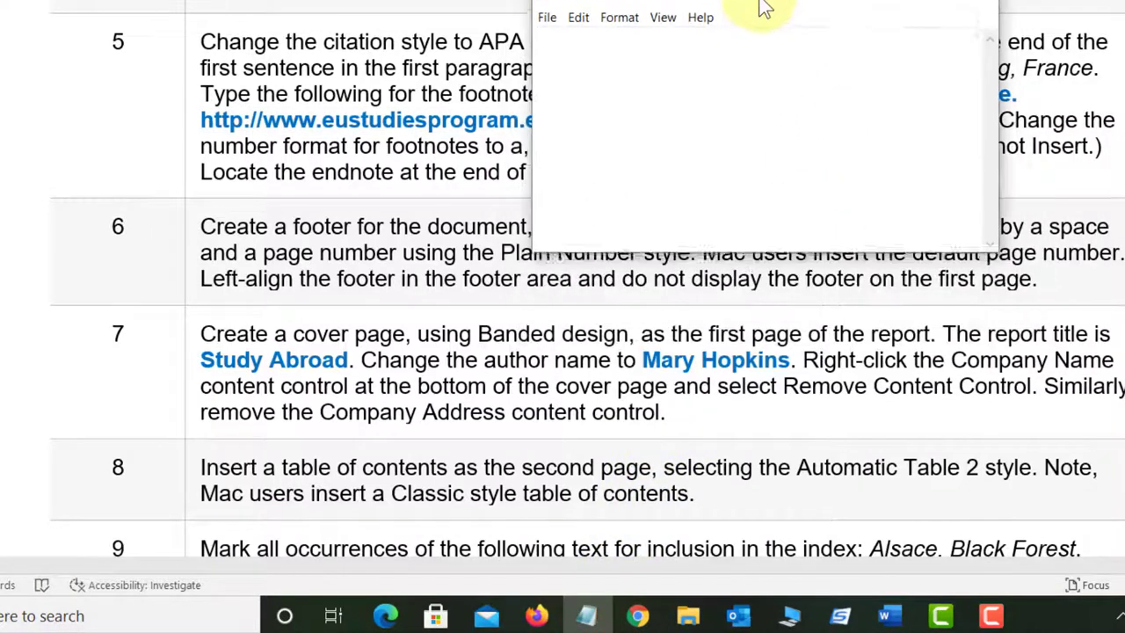
right_click(641, 53)
click(524, 125)
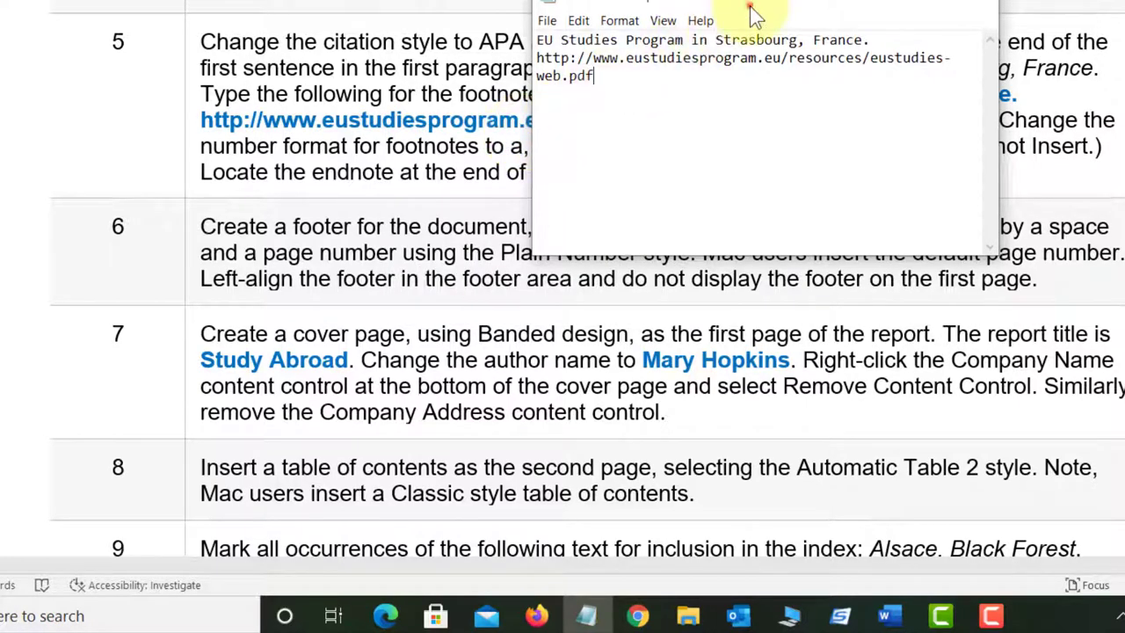
drag(750, 6, 731, 169)
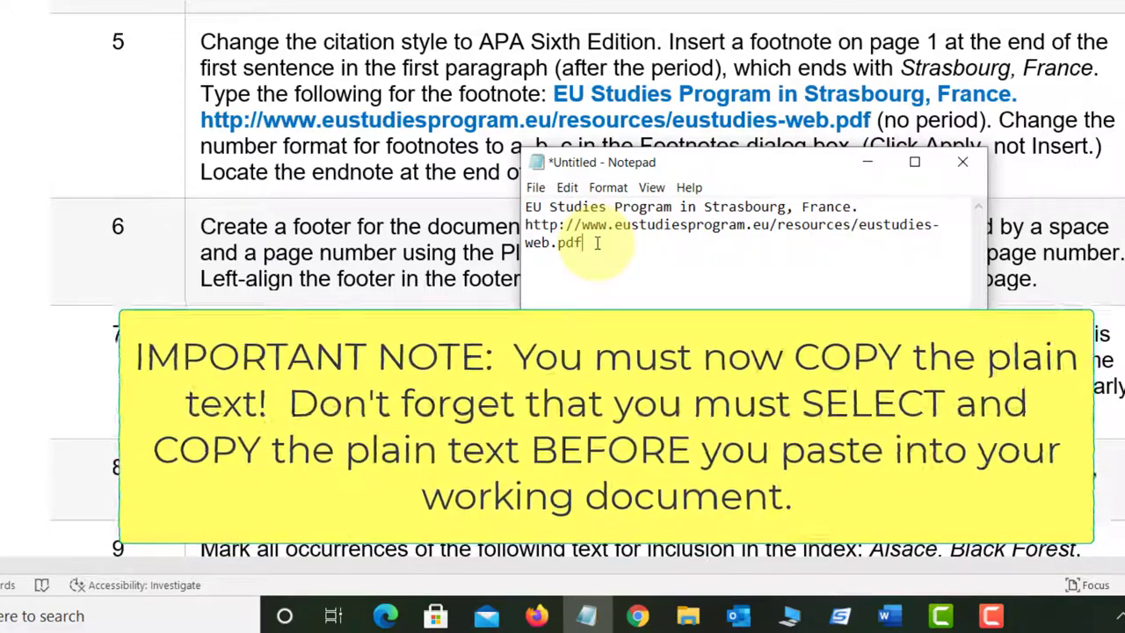
- Copy the plain-text footnote from Notepad and switch to the Study Abroad report
drag(597, 244, 520, 197)
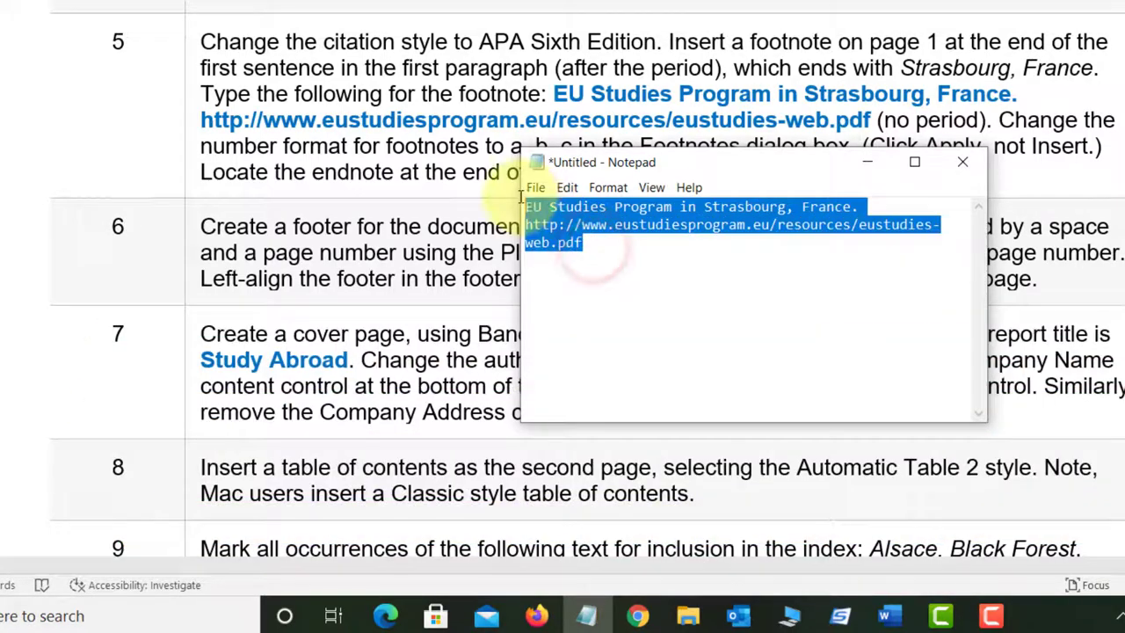
right_click(563, 222)
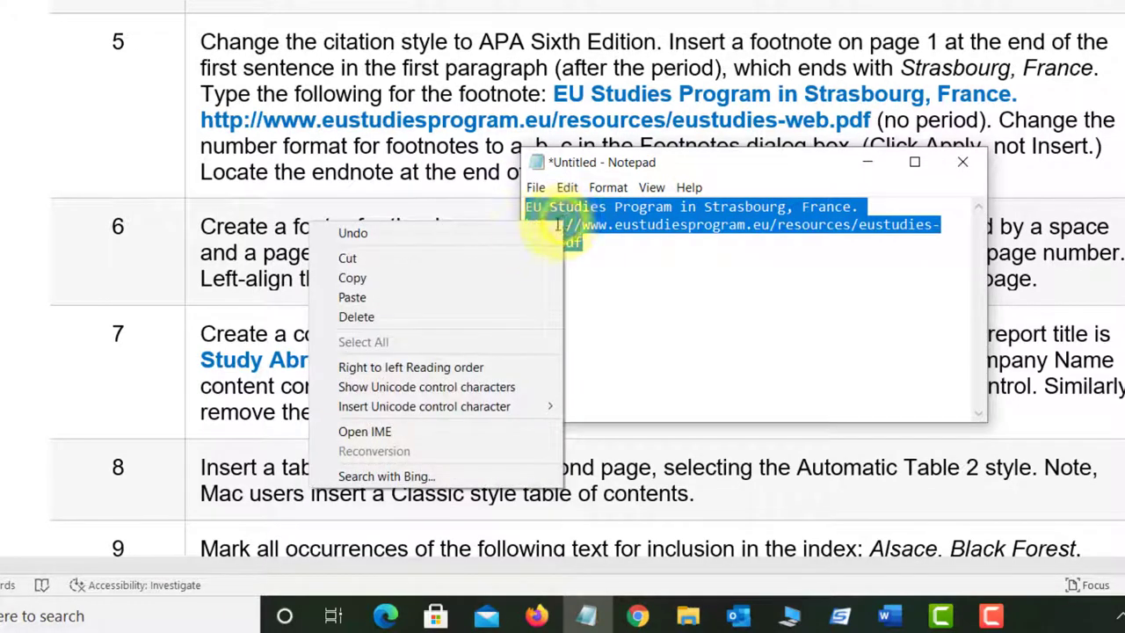
click(431, 278)
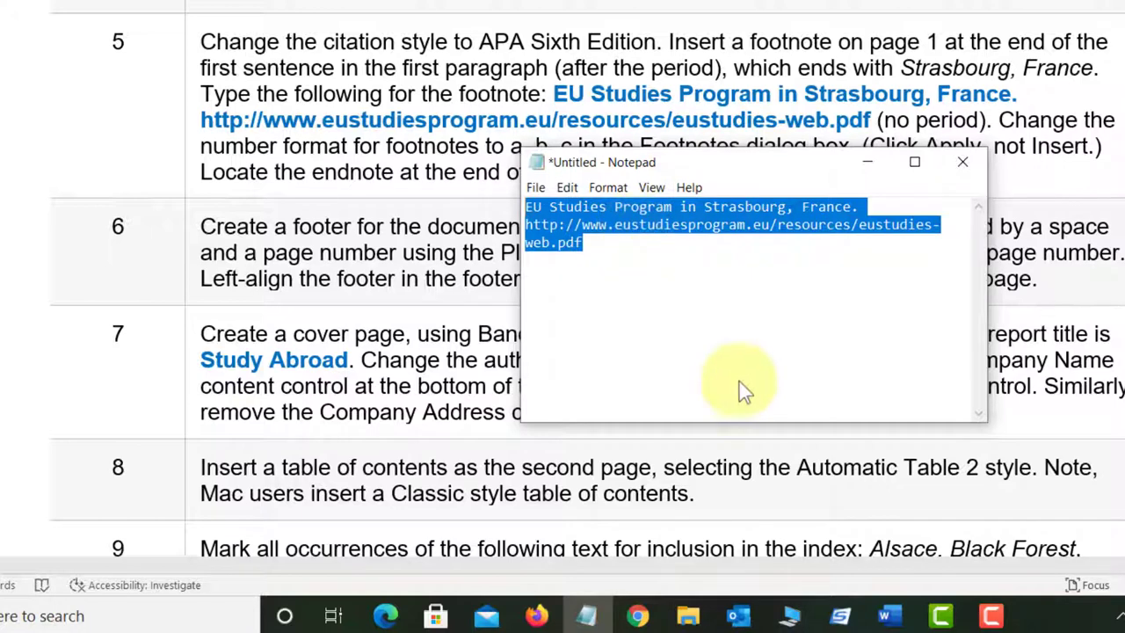
click(890, 613)
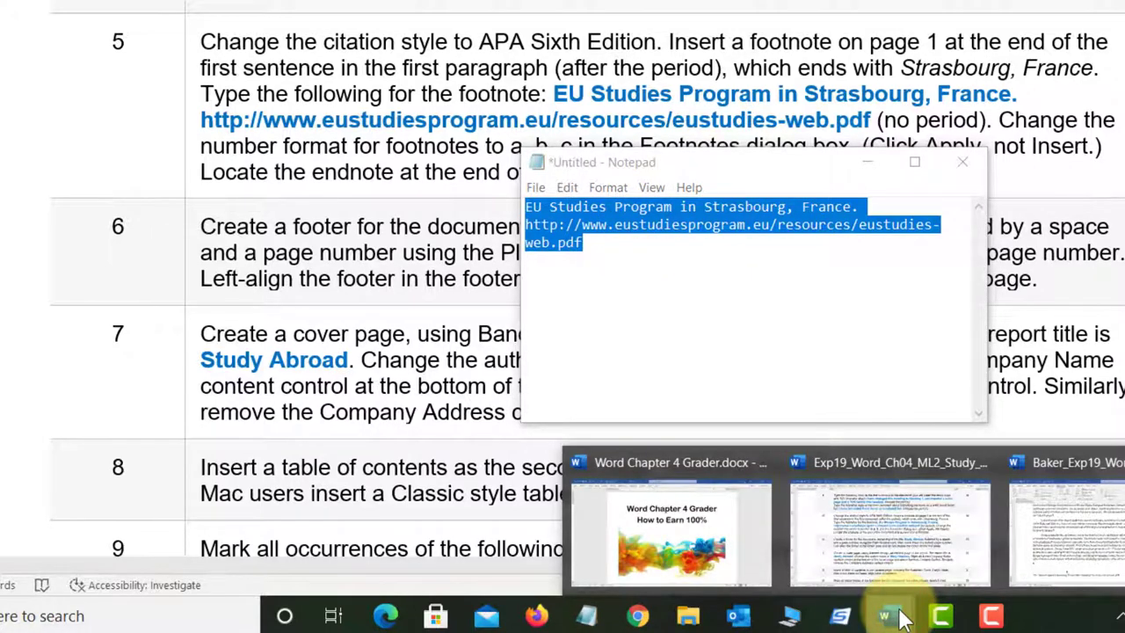
click(1074, 523)
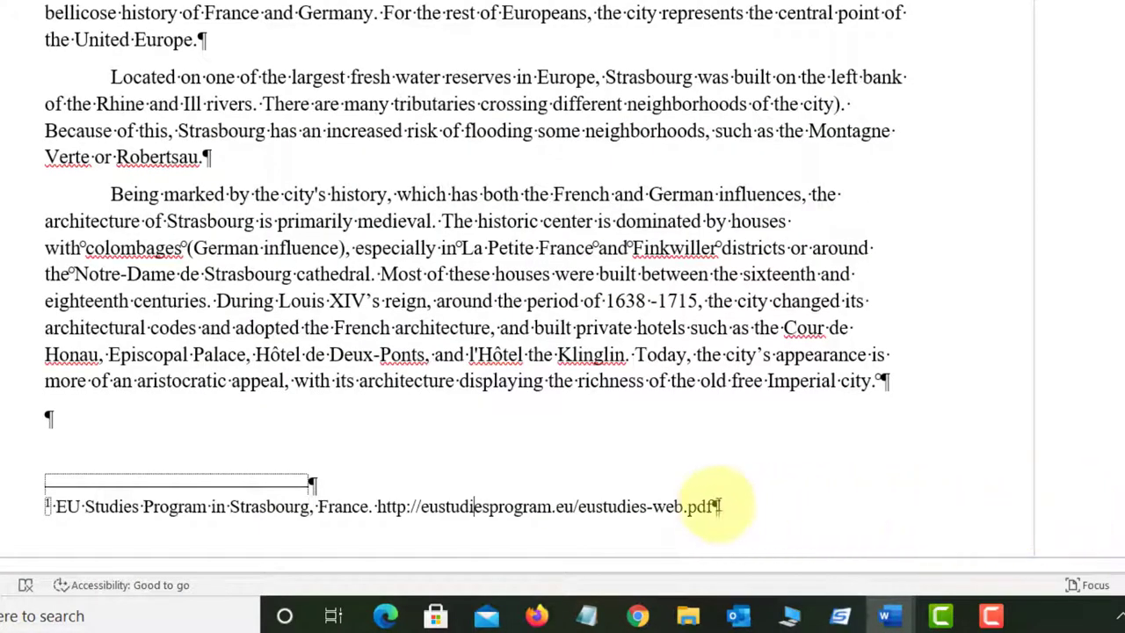
- Replace footnote 1 with the plain copied text ending in the eustudies-web.pdf address
drag(712, 504, 53, 503)
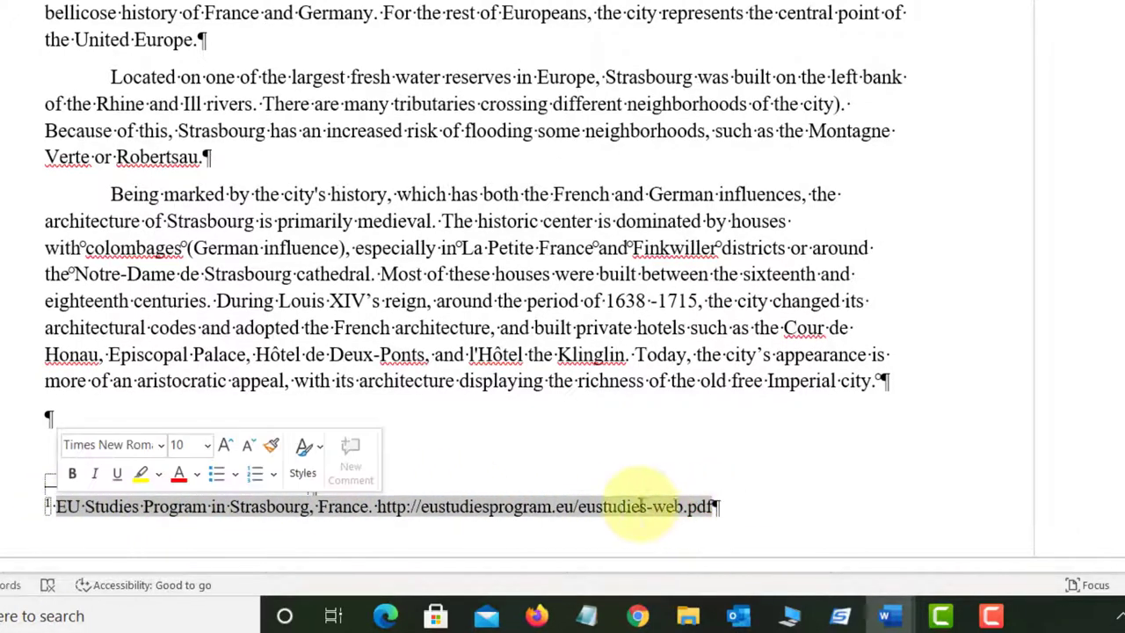
right_click(63, 514)
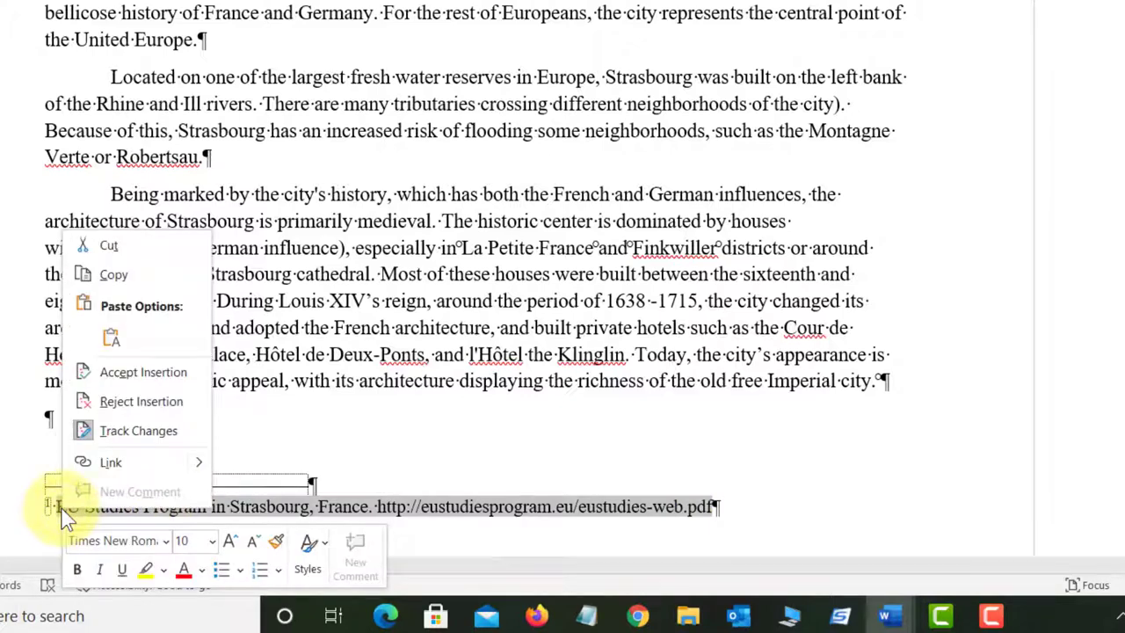
click(111, 337)
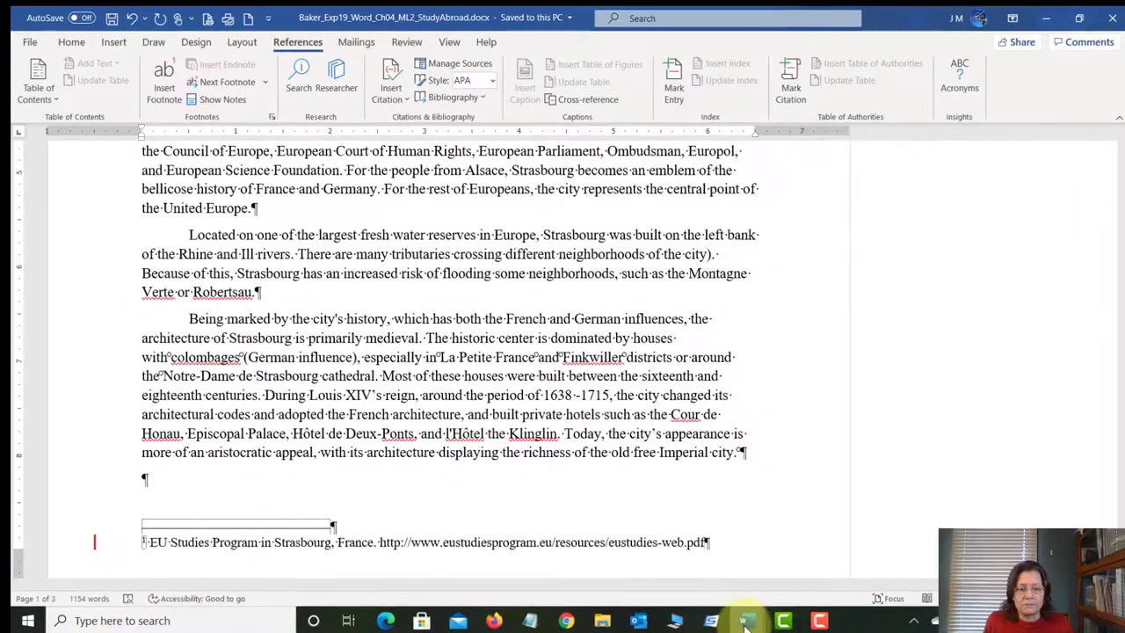
mouse_move(746, 622)
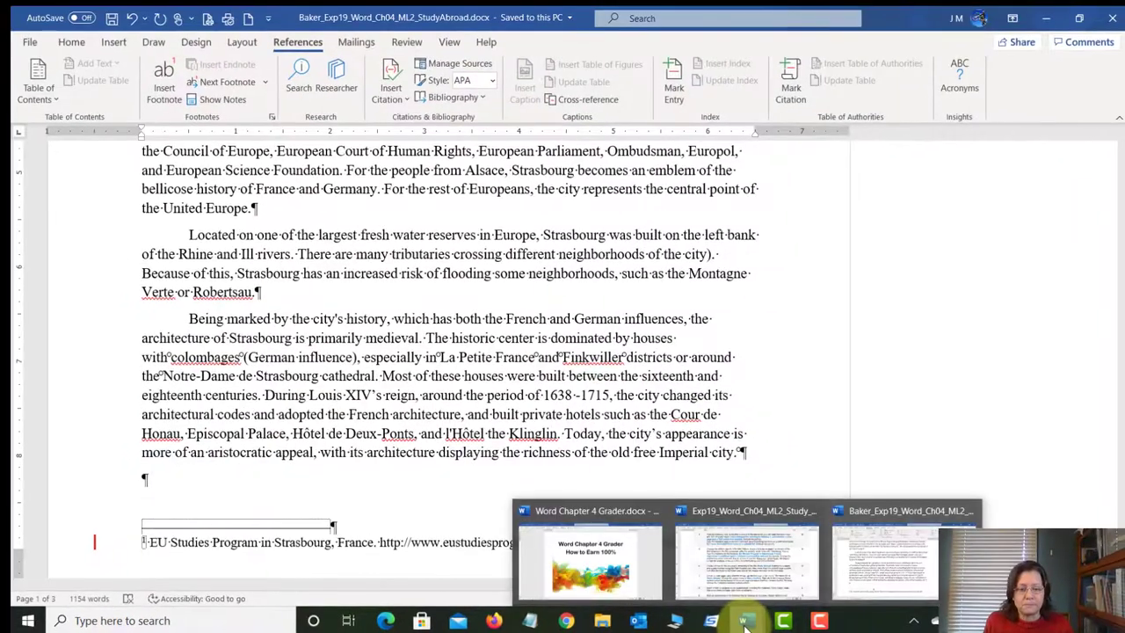
click(749, 561)
click(820, 266)
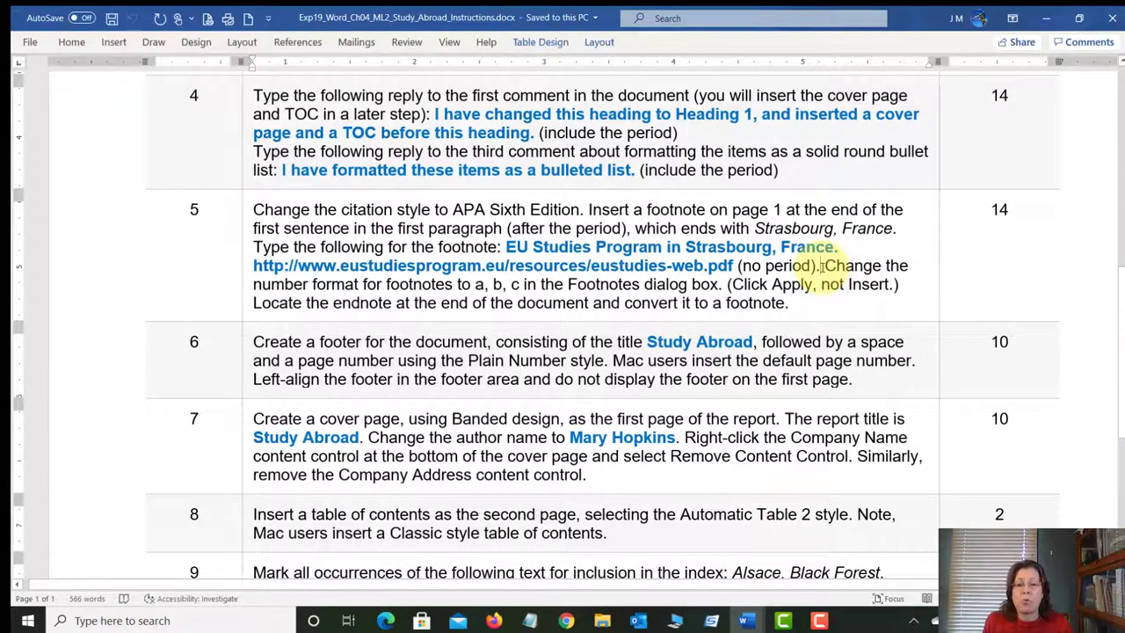
drag(487, 281, 526, 283)
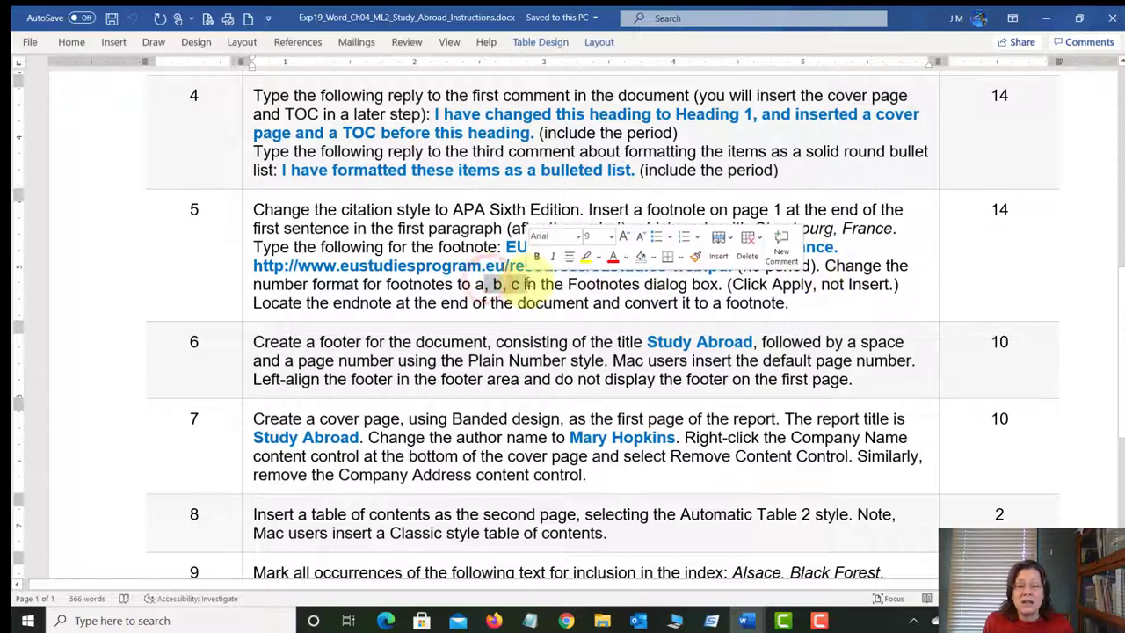
click(646, 283)
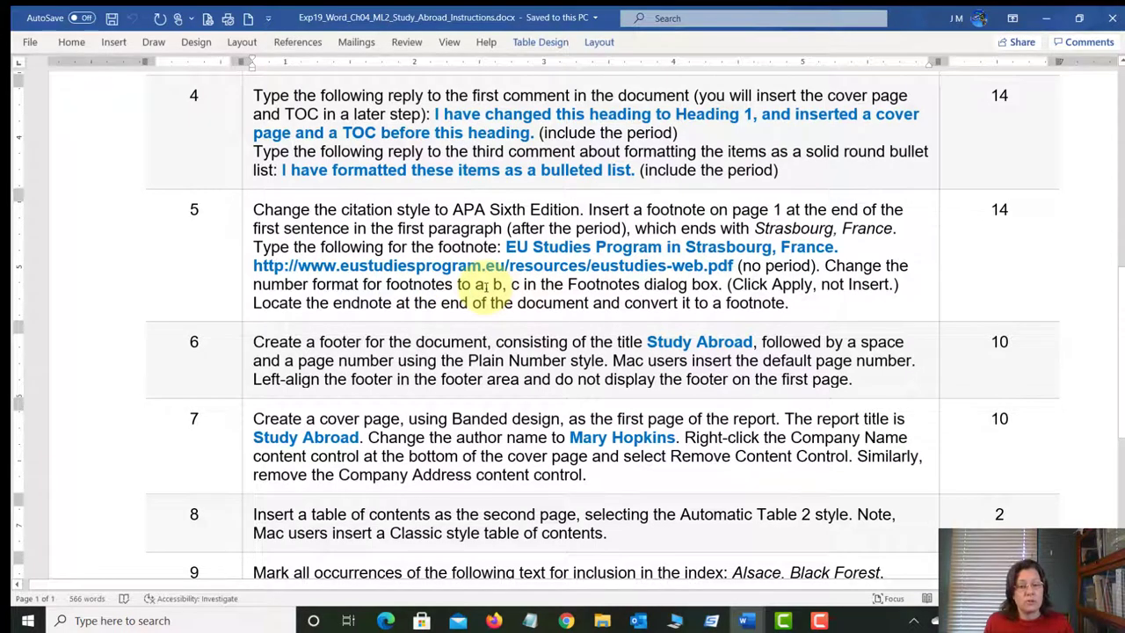
key(alt+Tab)
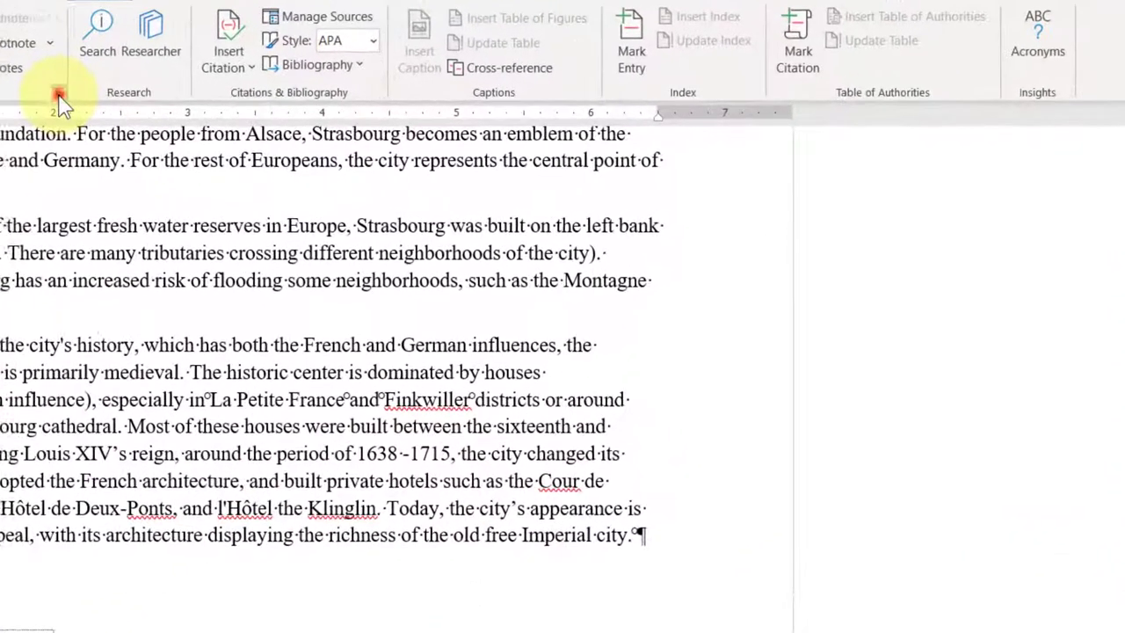
- Change the footnote number format to a, b, c and apply it to the whole document
click(272, 118)
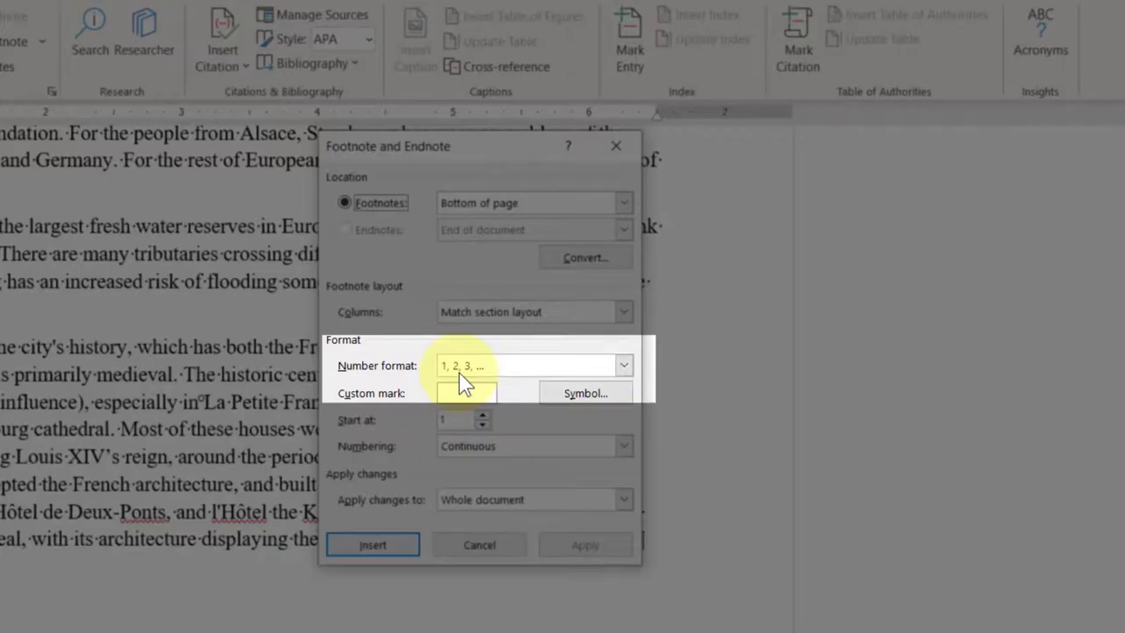
click(621, 366)
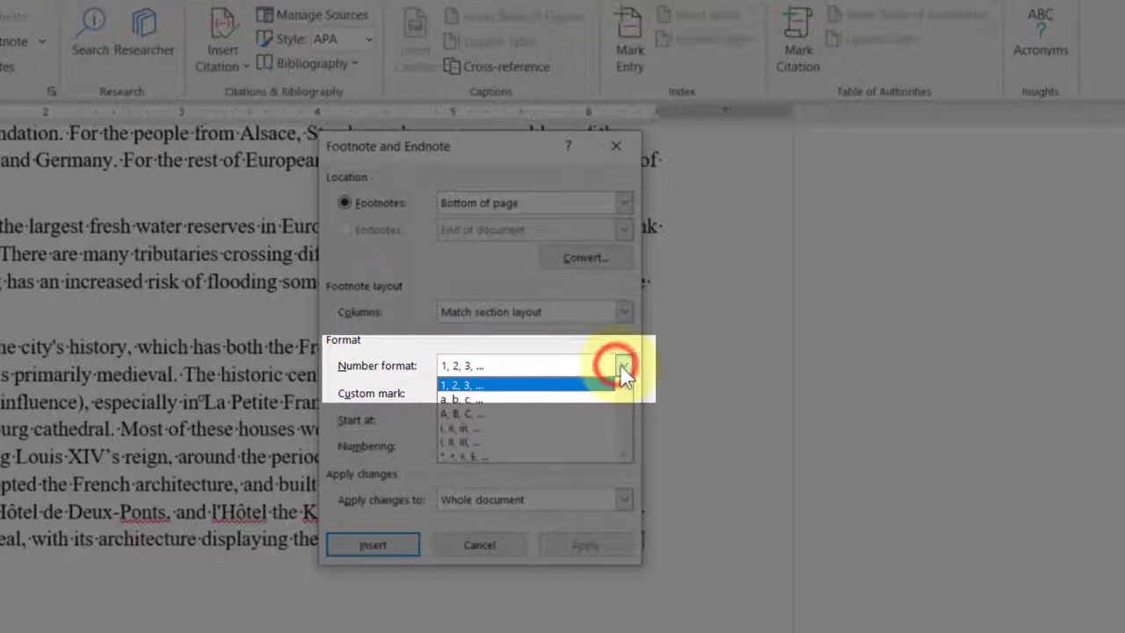
click(473, 400)
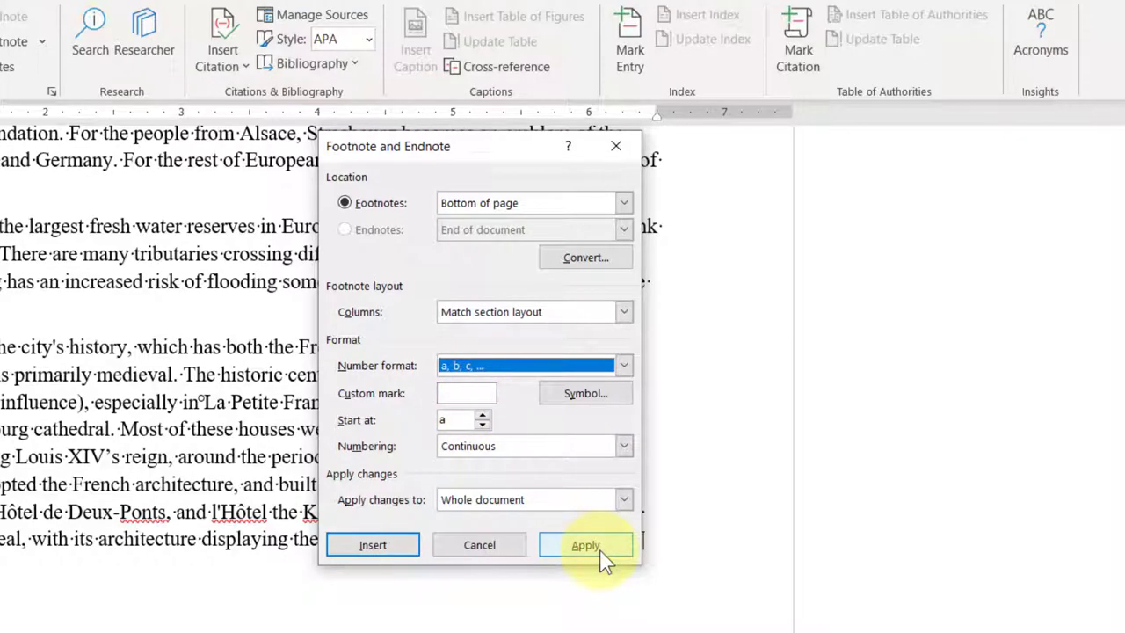
click(586, 545)
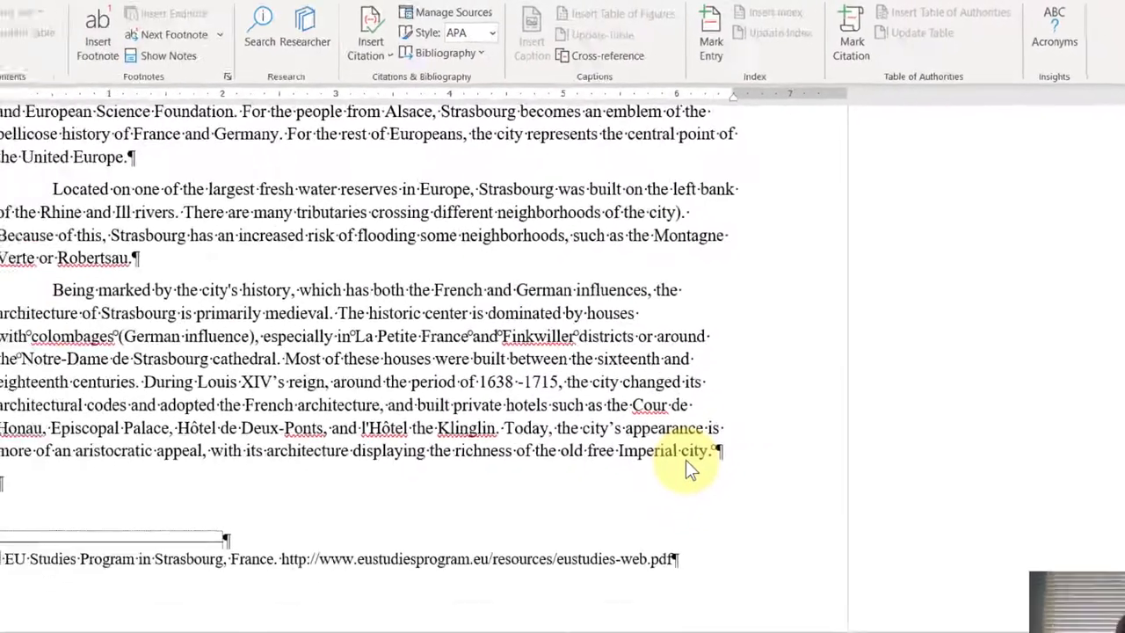
- Scroll down to the end of page 3 to find the Viator source endnote
scroll(690, 461, down, 3)
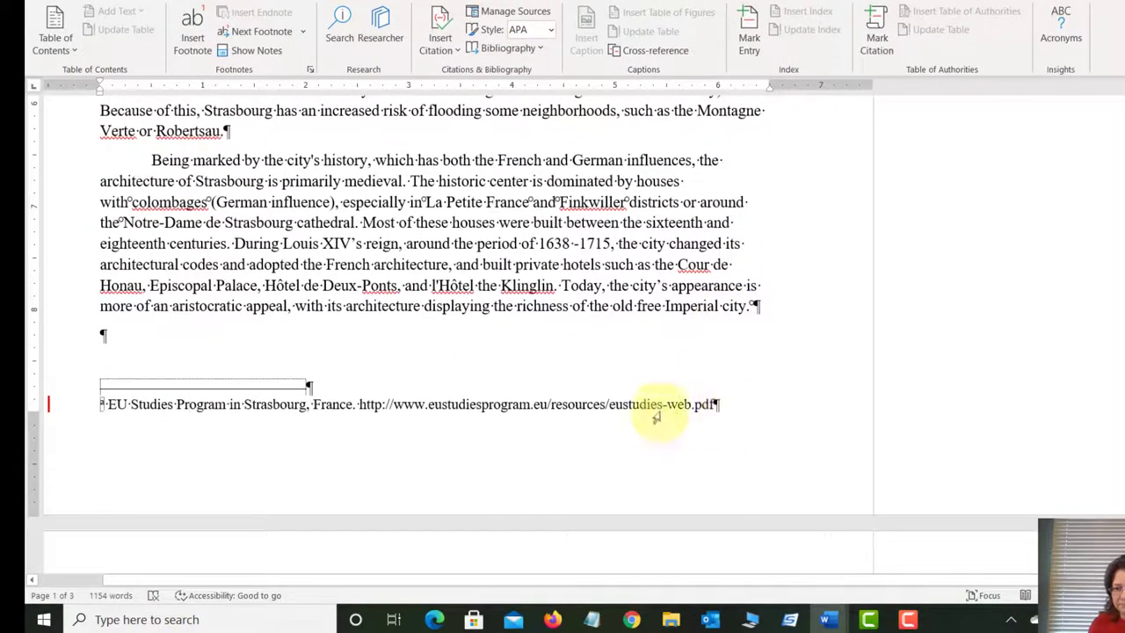
scroll(654, 418, down, 1)
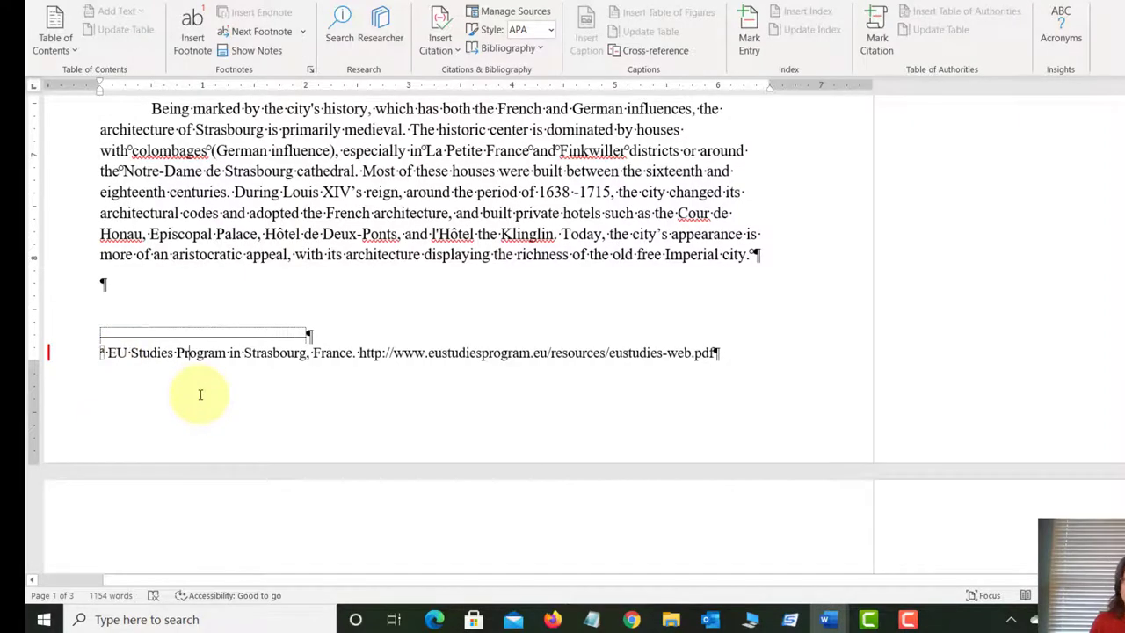
scroll(201, 395, down, 14)
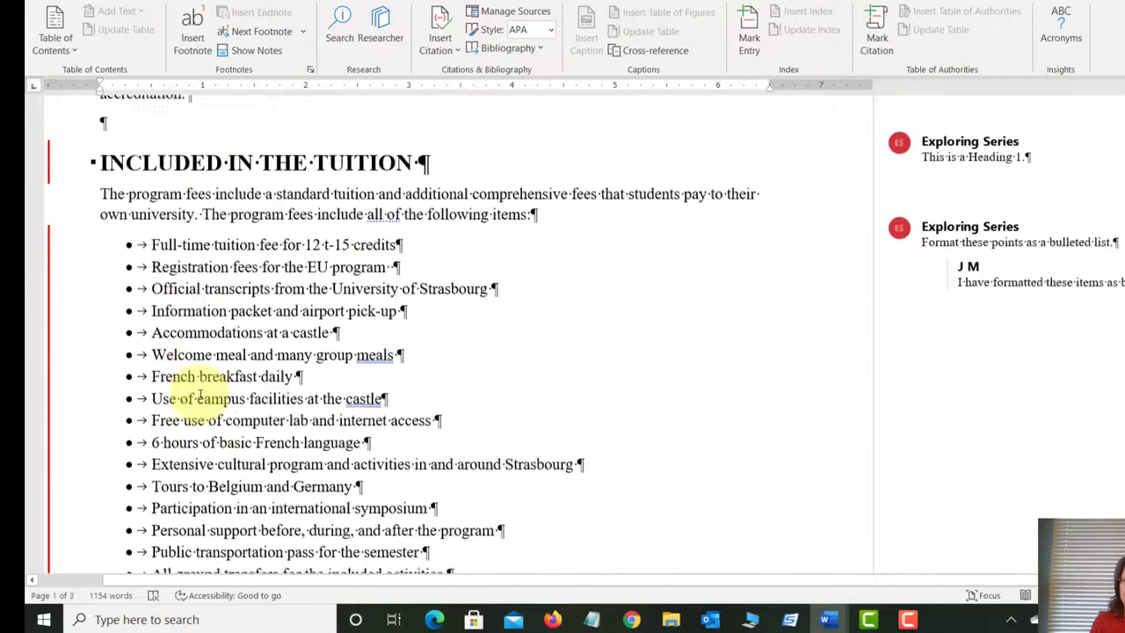
scroll(201, 394, down, 14)
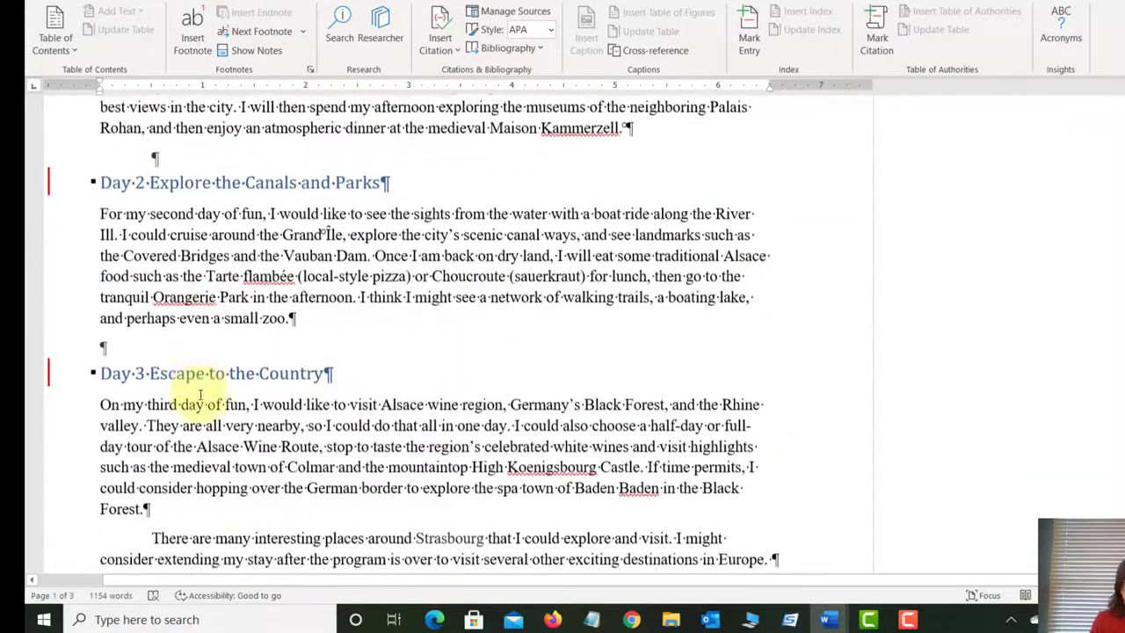
scroll(201, 395, down, 7)
scroll(198, 396, up, 2)
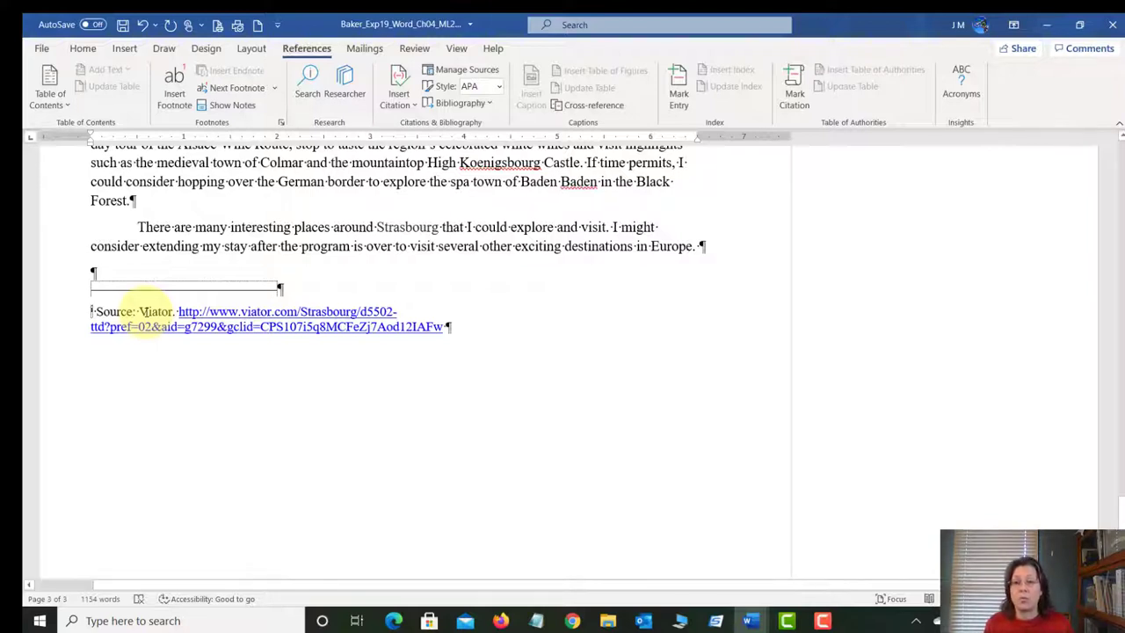
- Convert all endnotes, including the Viator source note, into footnotes
click(143, 311)
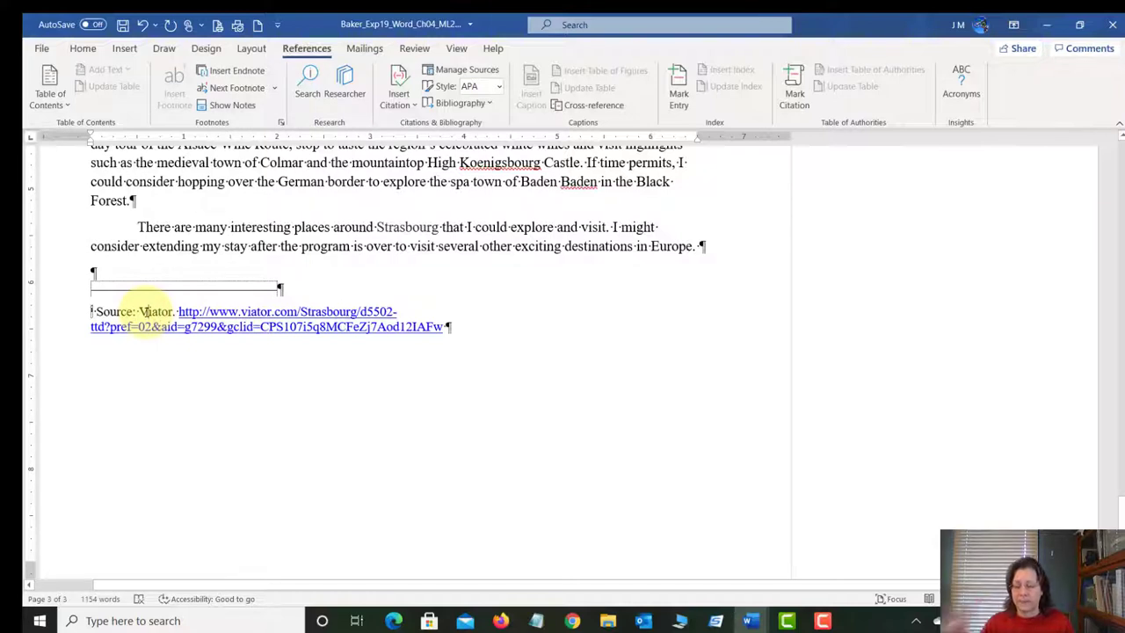
click(283, 122)
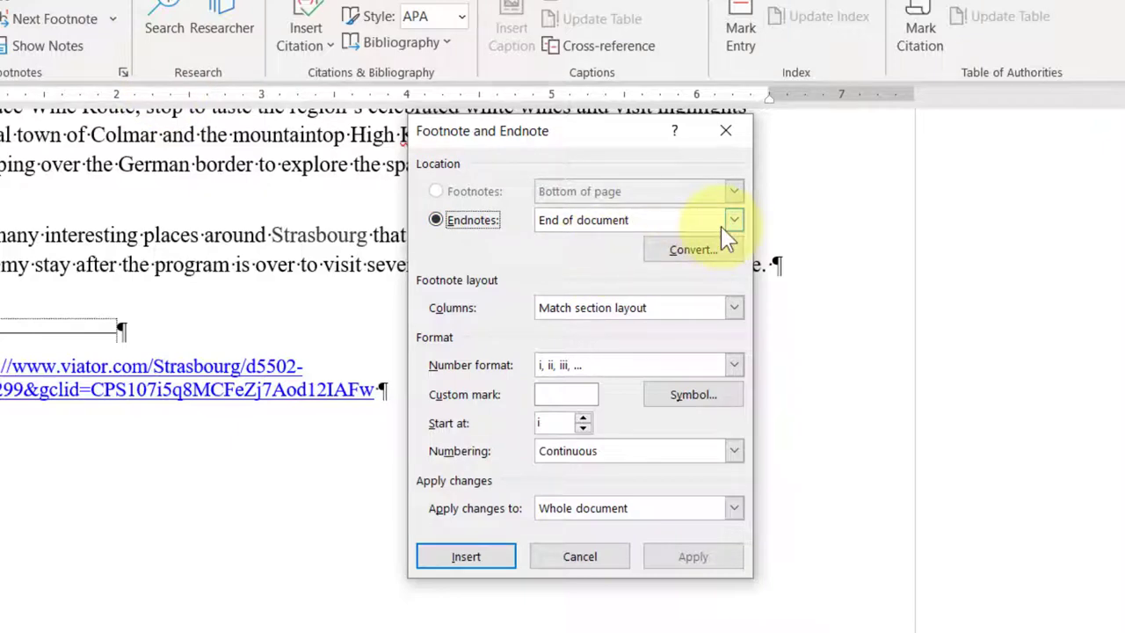
click(687, 257)
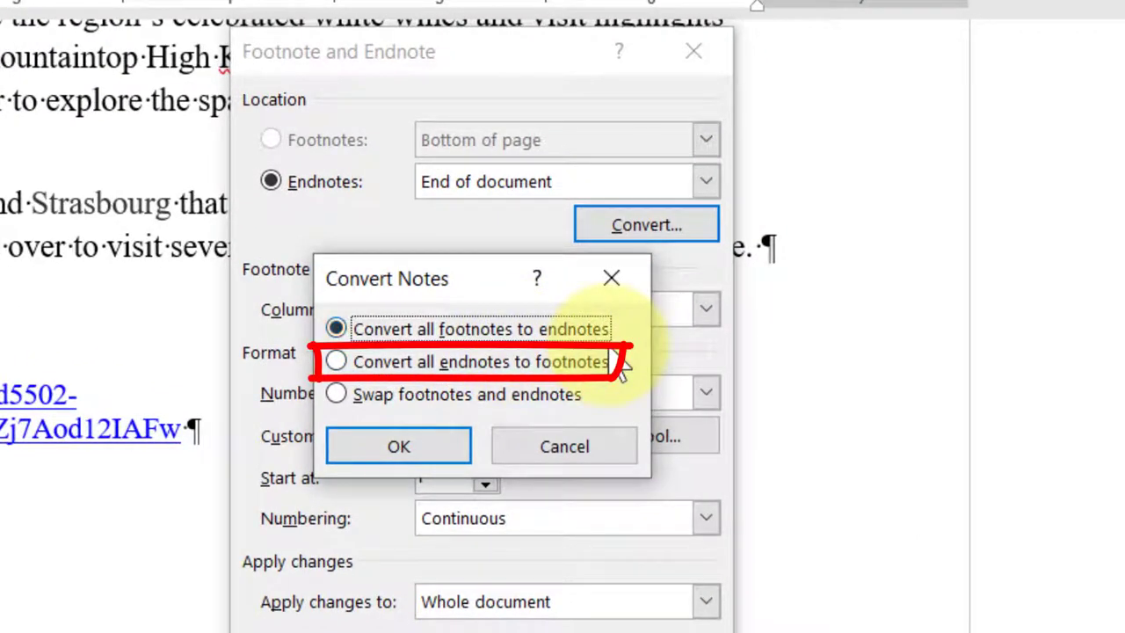
click(338, 362)
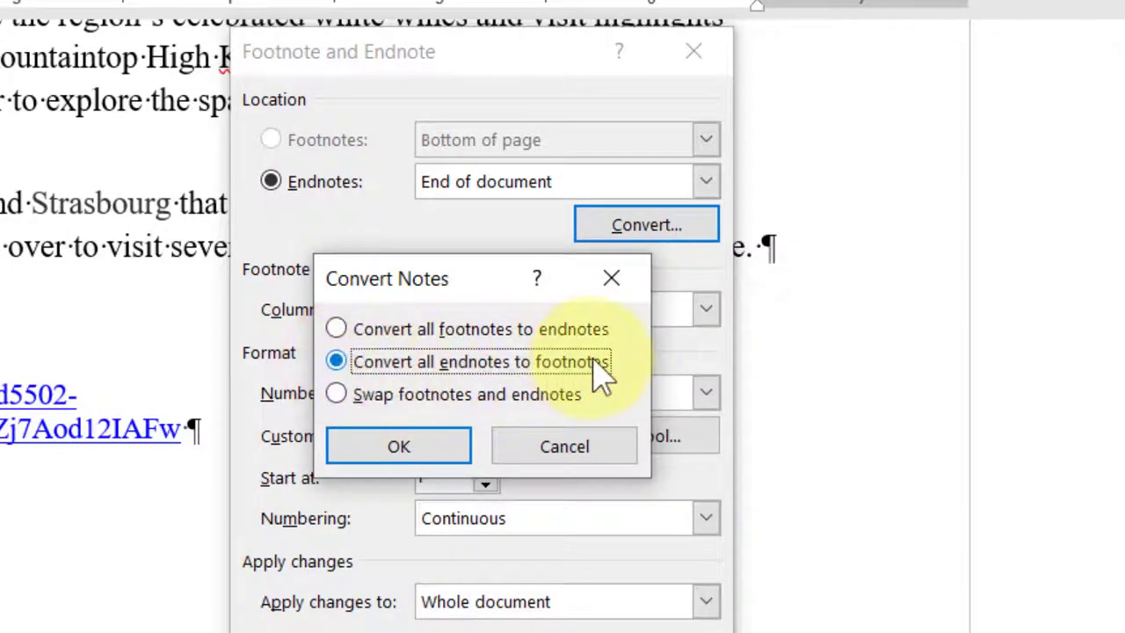
click(413, 448)
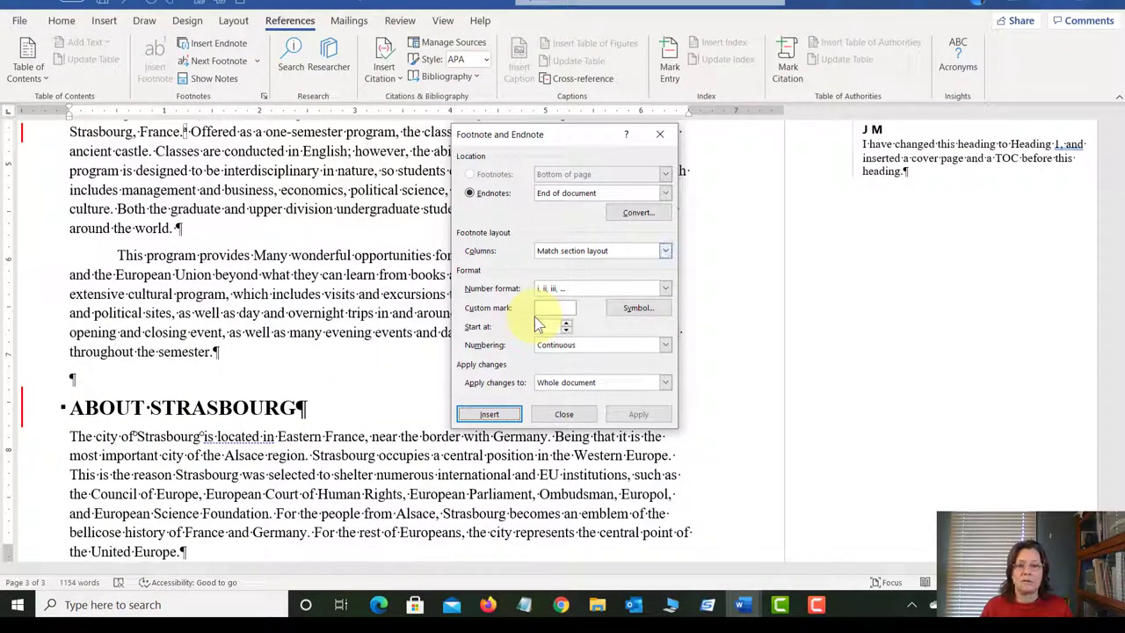
click(572, 423)
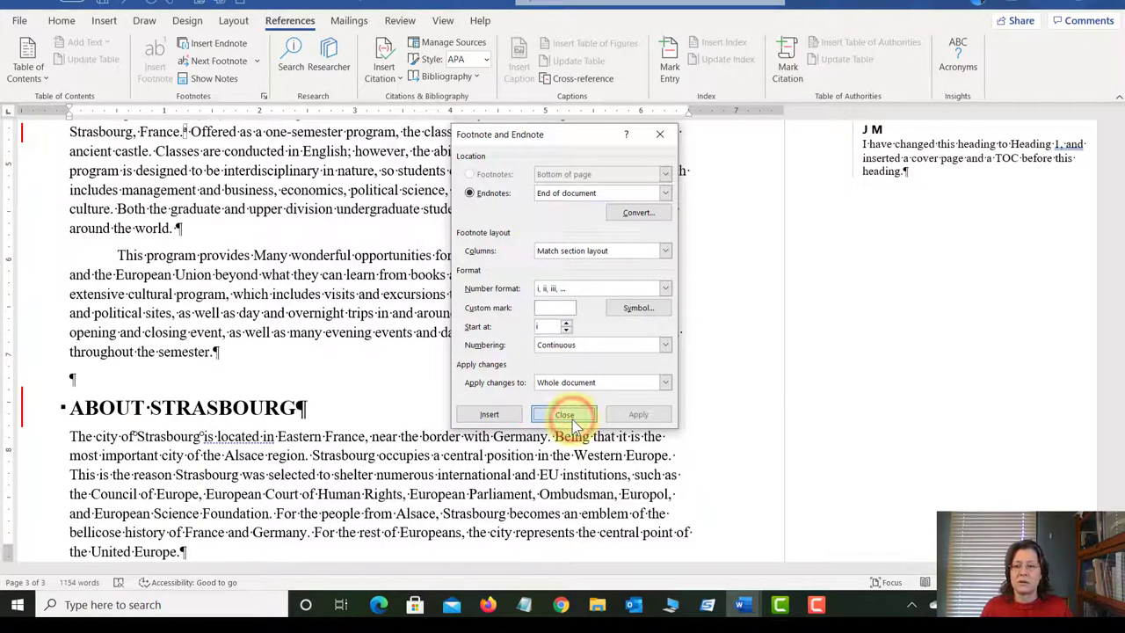
scroll(572, 420, down, 5)
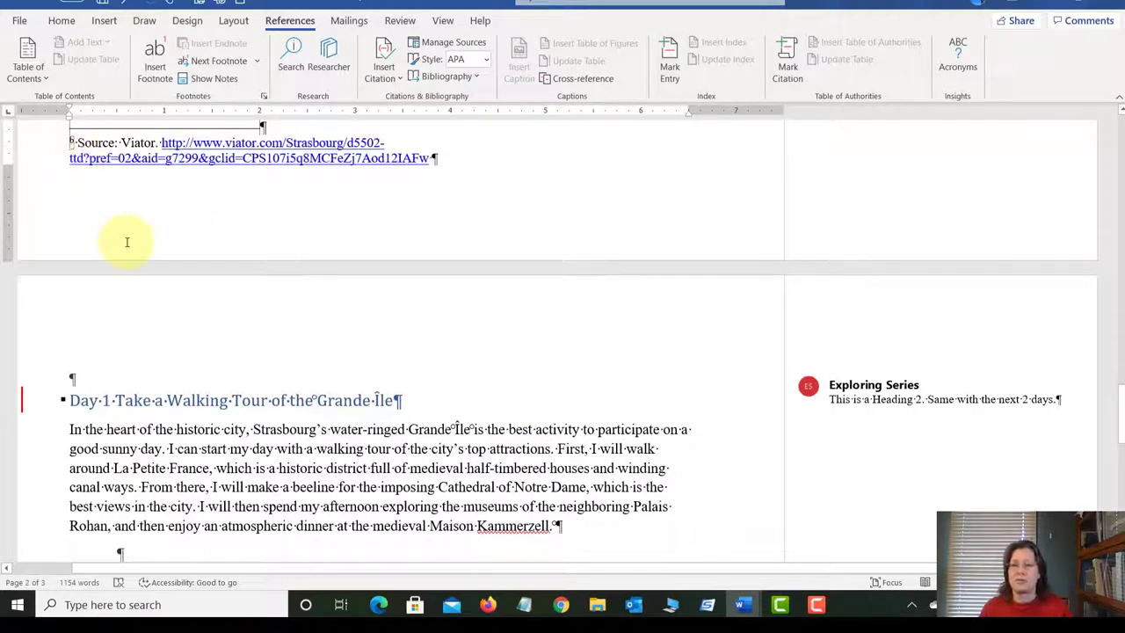
- Check footnote b on page 2, then switch to the Study Abroad instructions document
scroll(127, 241, up, 2)
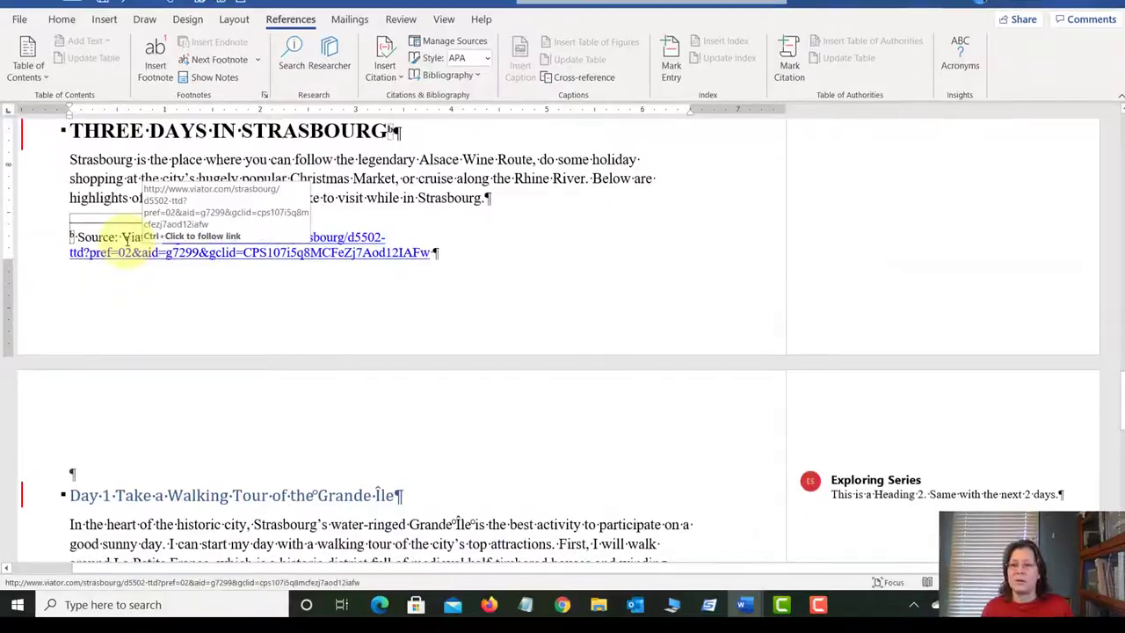
scroll(563, 264, down, 2)
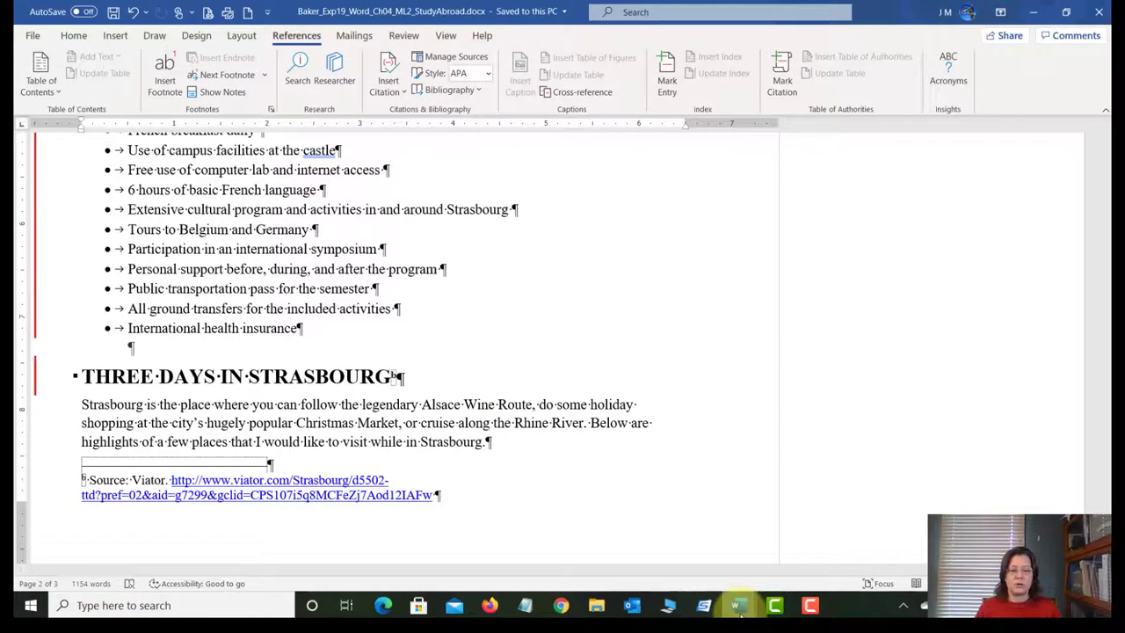
mouse_move(741, 606)
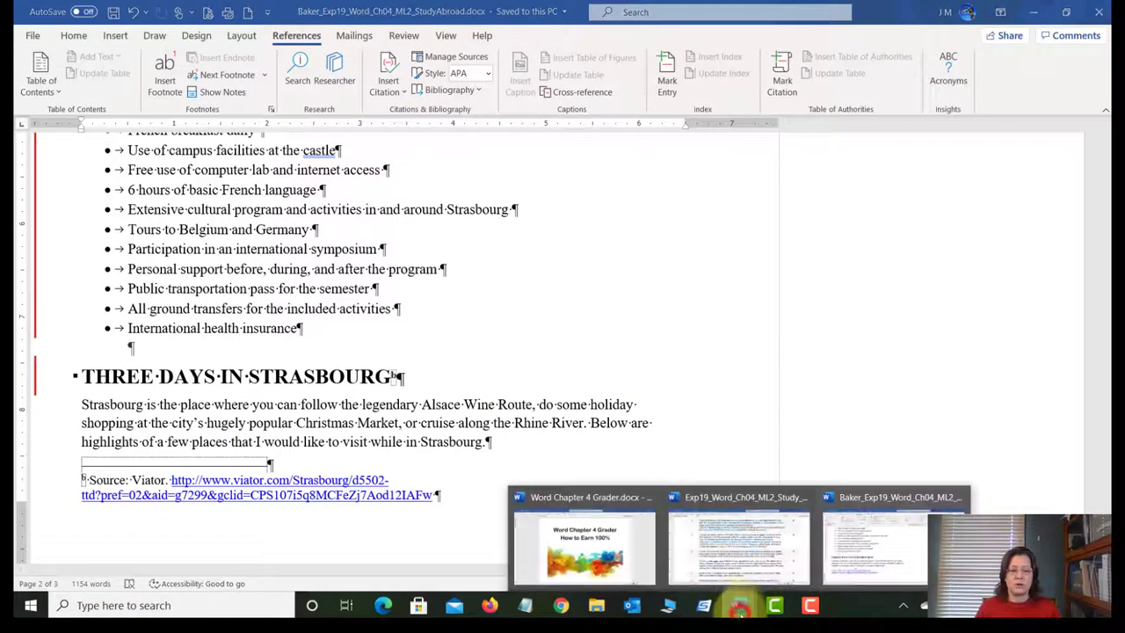
click(732, 558)
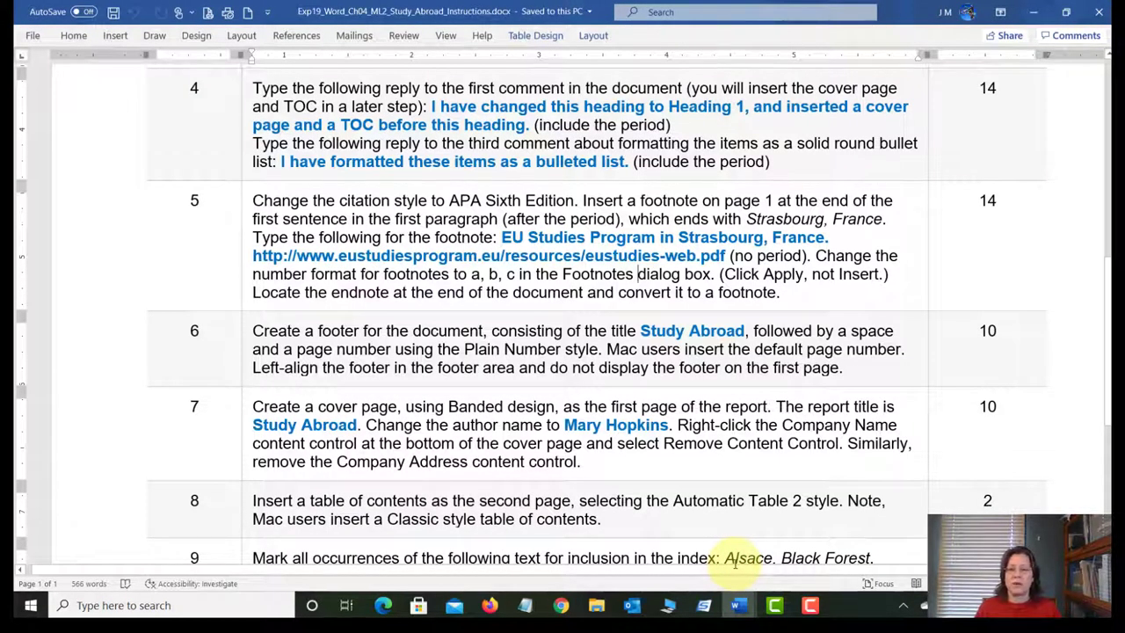
scroll(737, 562, down, 3)
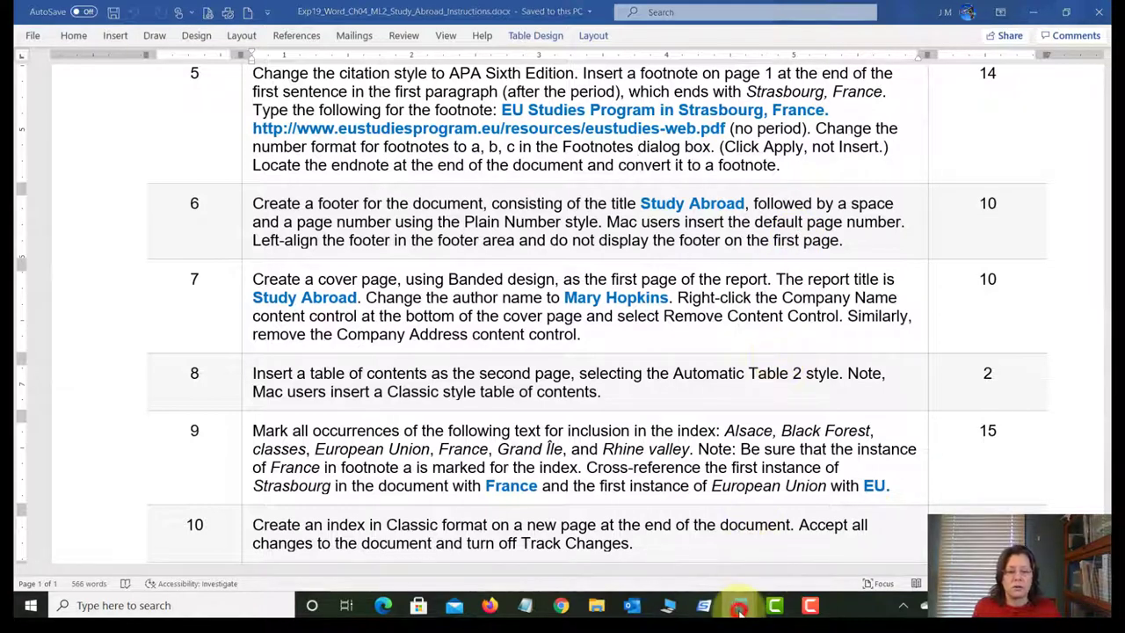
- Return to the Study Abroad report and try opening the footer at the bottom of page 2
mouse_move(739, 611)
click(879, 552)
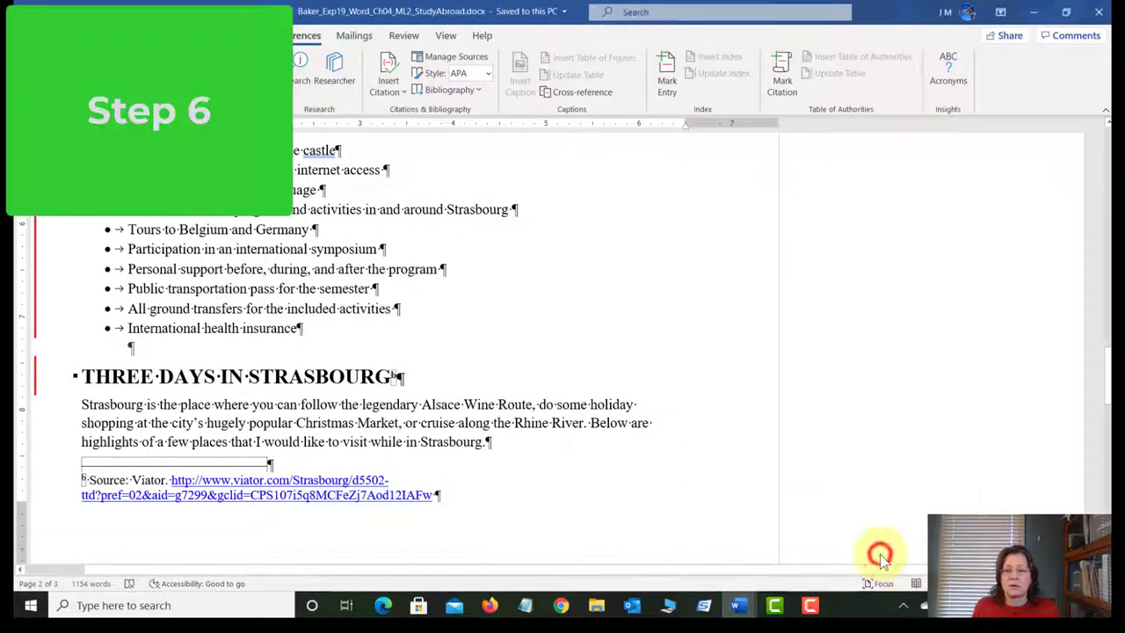
scroll(880, 554, down, 3)
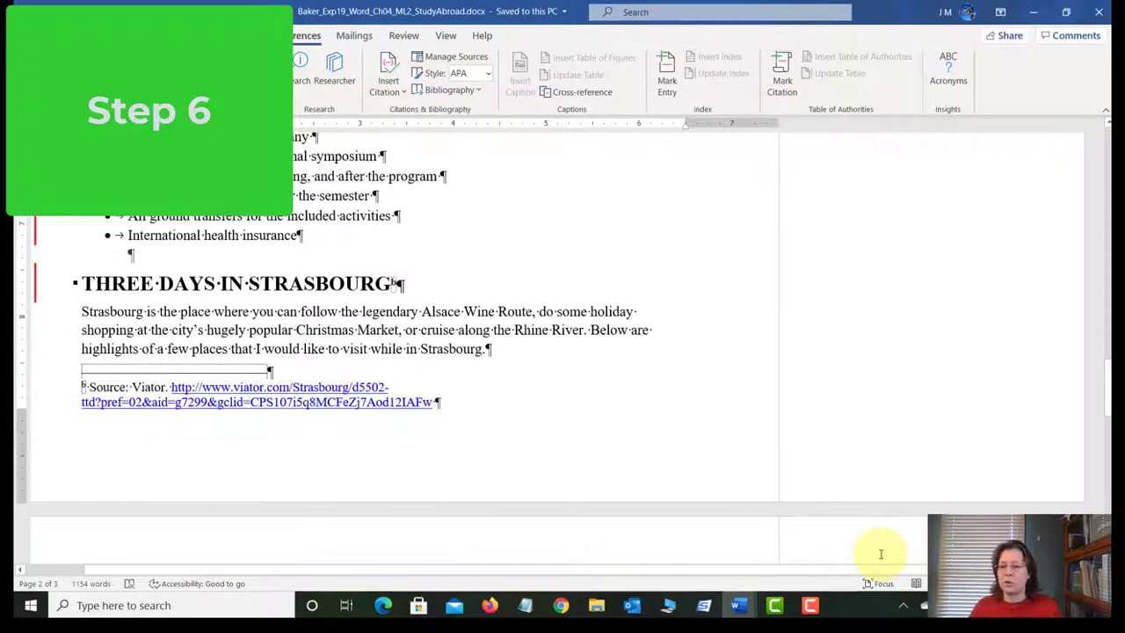
scroll(255, 439, down, 4)
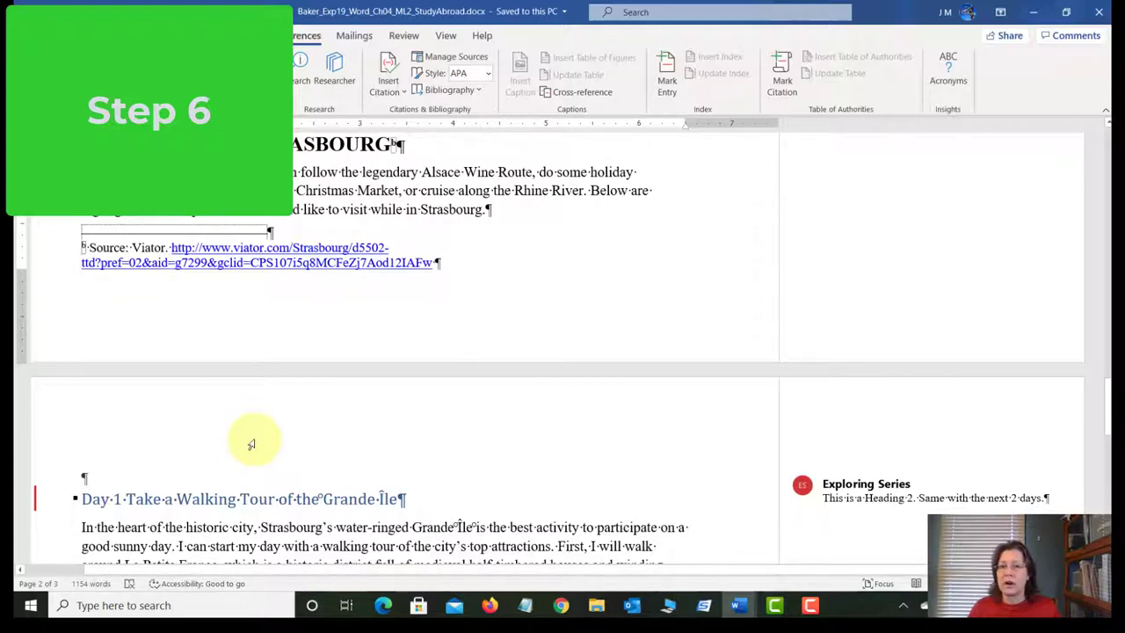
click(447, 36)
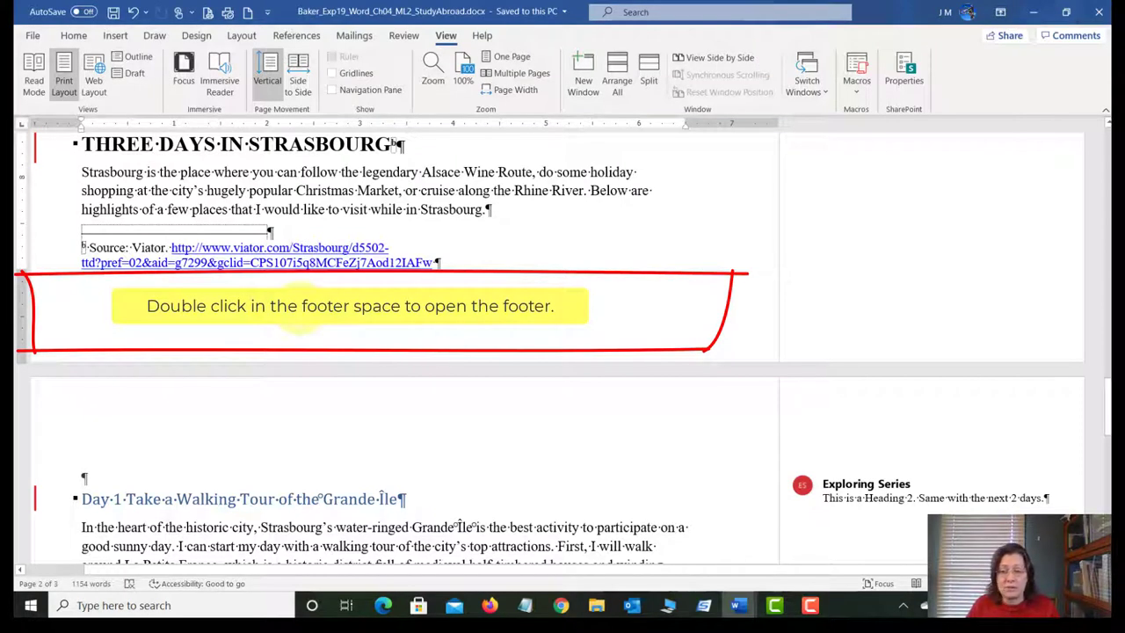
click(187, 530)
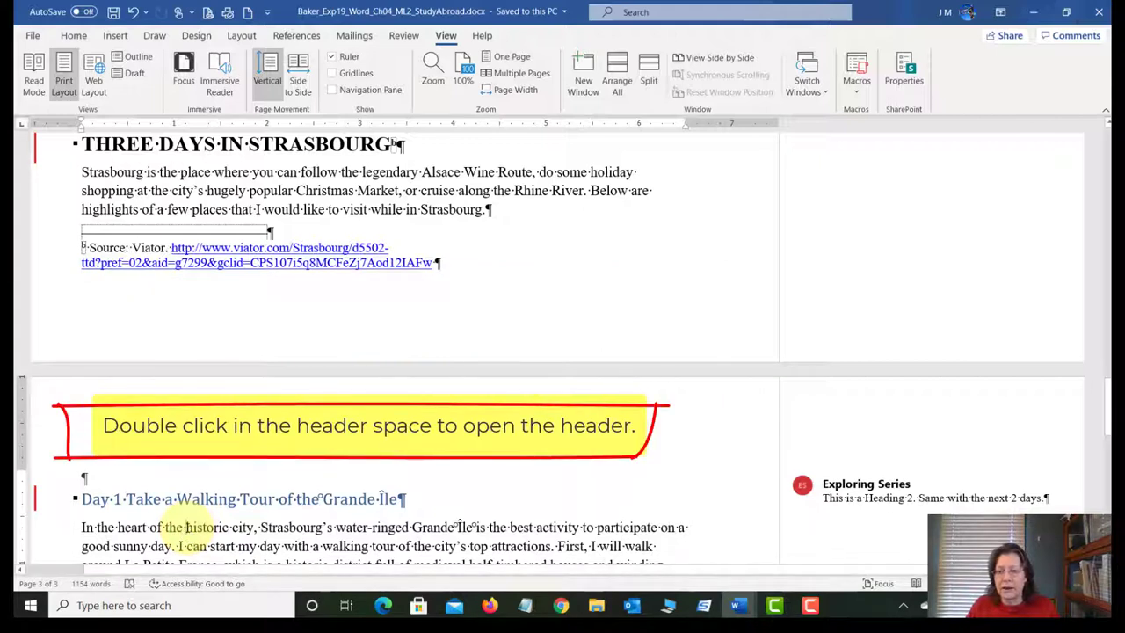
double_click(113, 301)
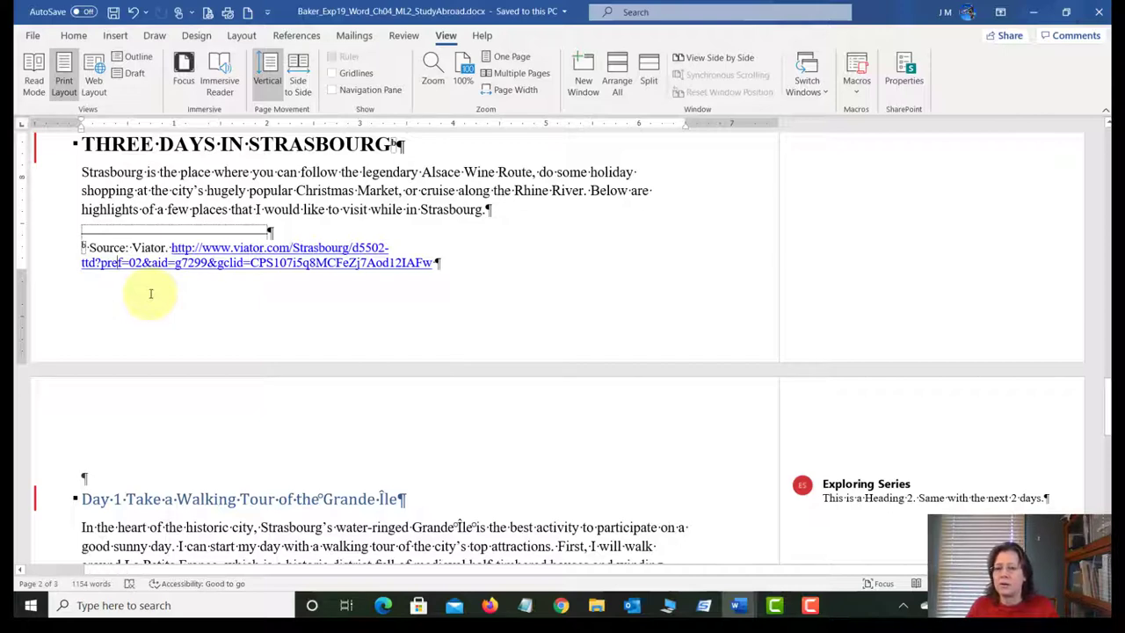
- Open the footer and insert a Plain Number 1 page number at the bottom of the page
double_click(95, 307)
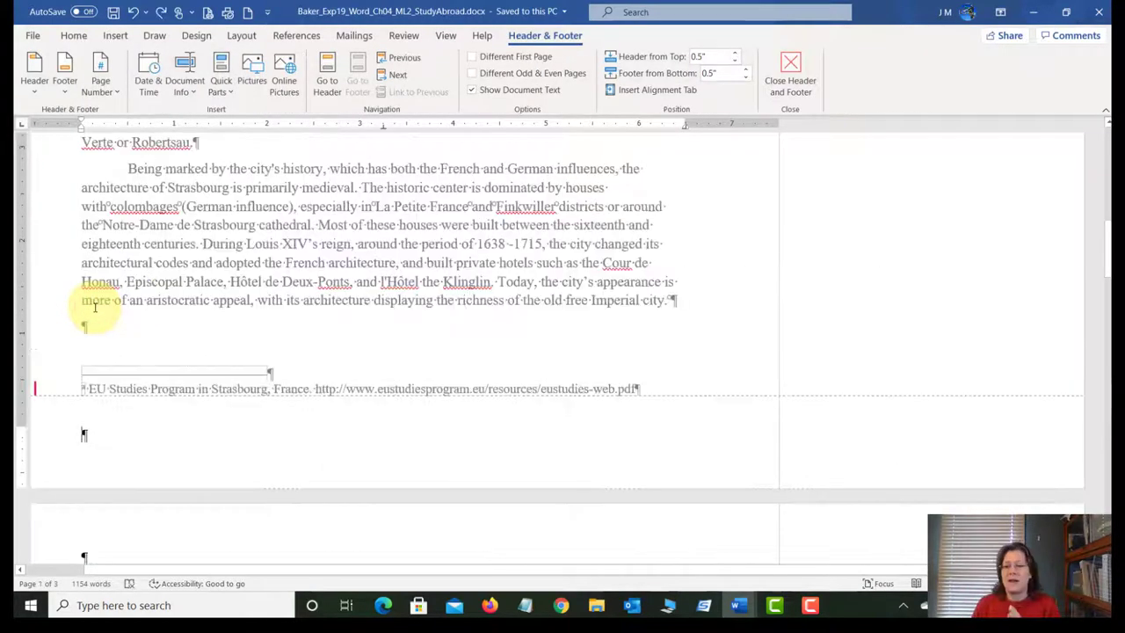
click(102, 88)
mouse_move(143, 135)
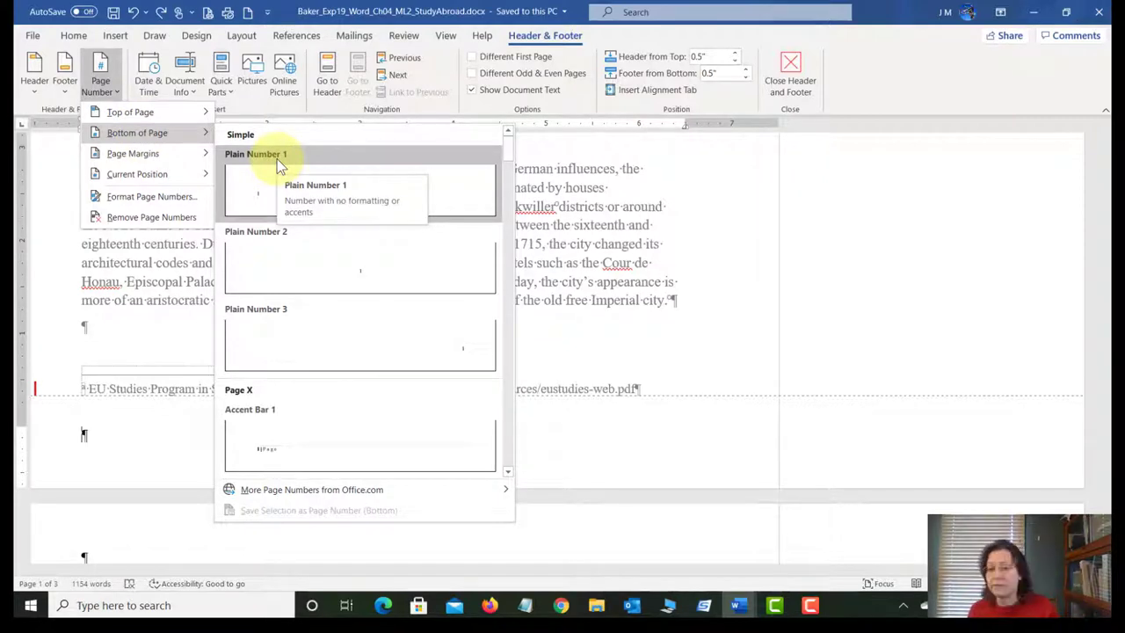
click(260, 202)
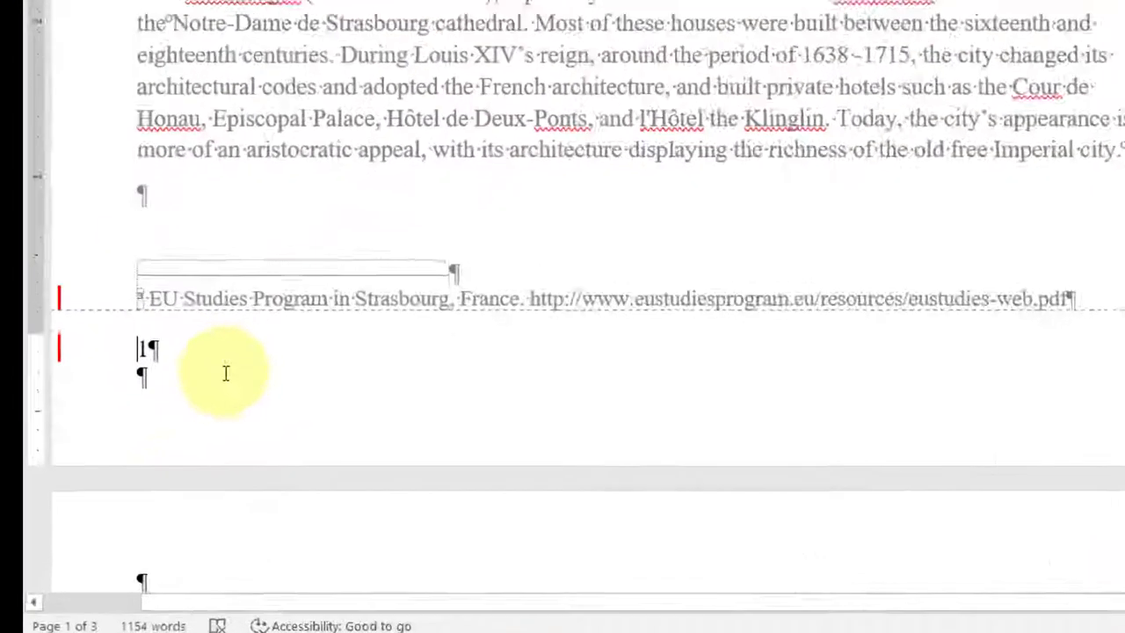
- Select the inserted page number in the footer
key(shift+Right)
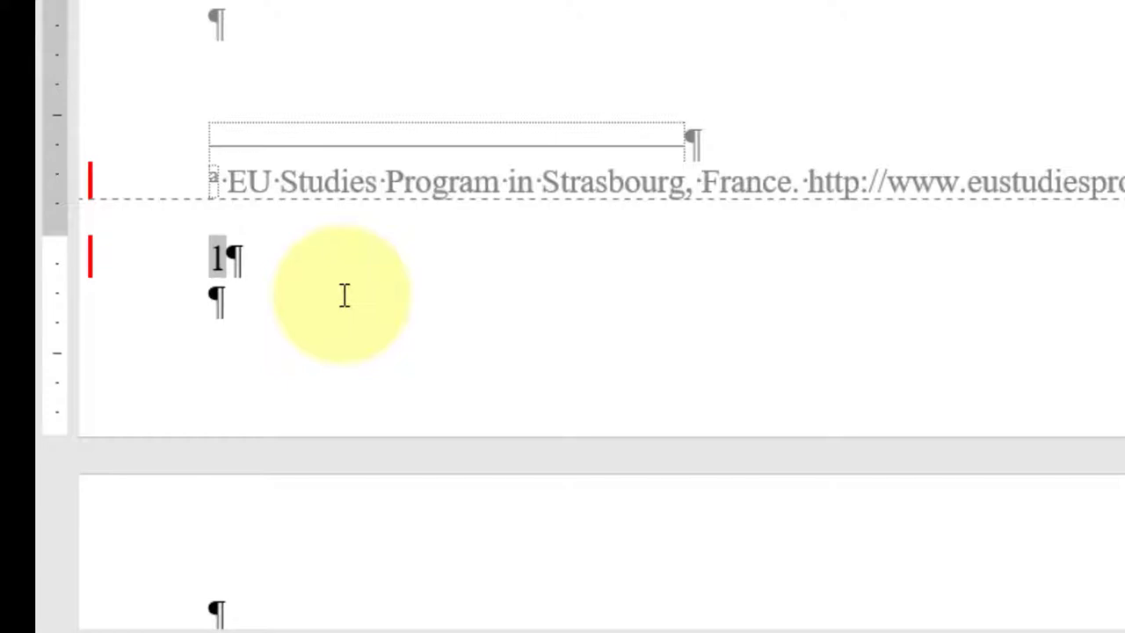
key(Left)
key(shift+Right)
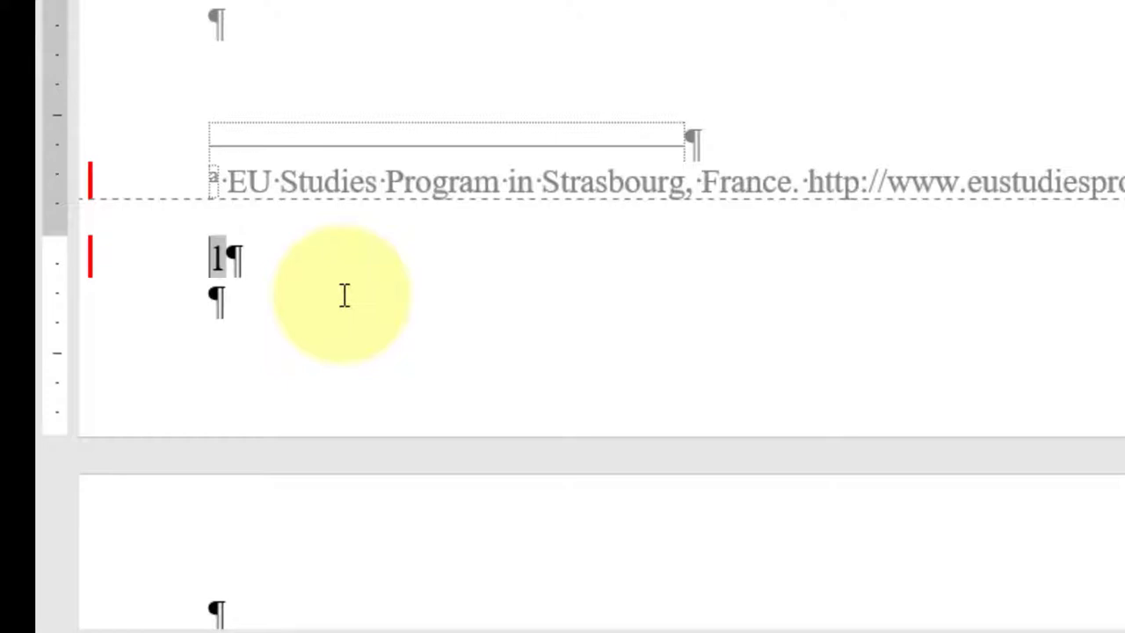
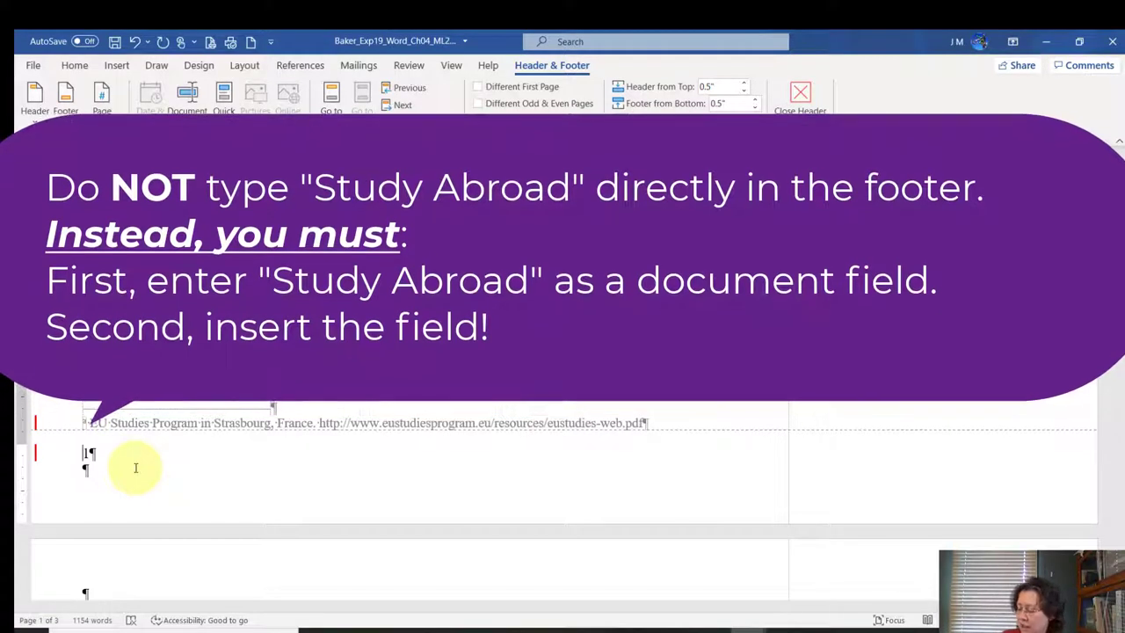
- Set the document's Title property to 'Study Abroad' in File Info and return to the document
scroll(225, 480, down, 1)
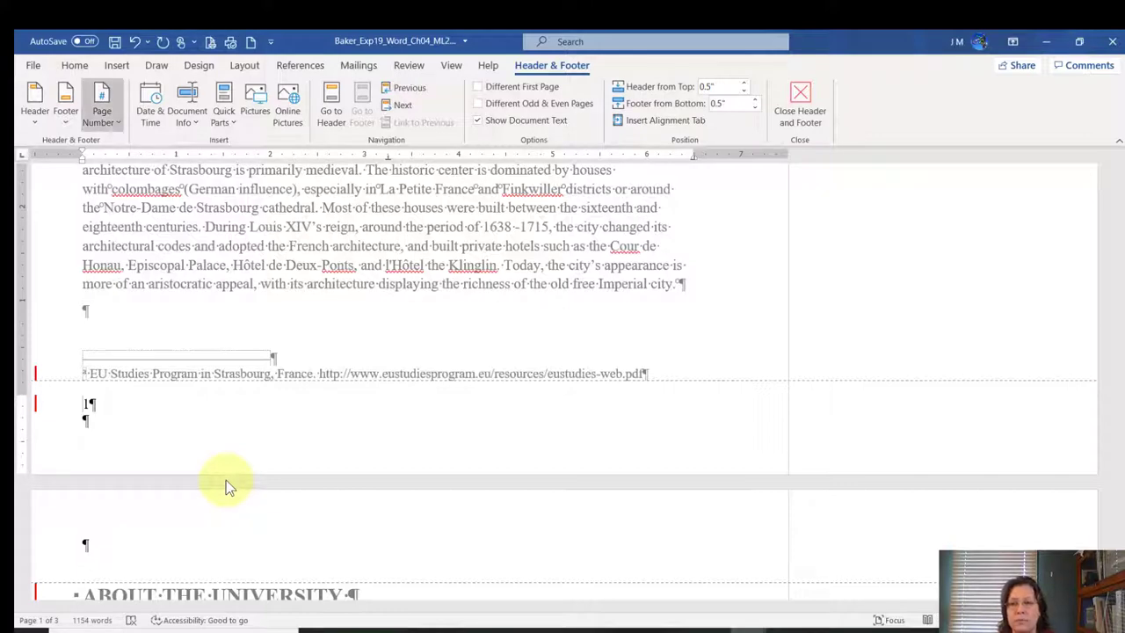
click(34, 66)
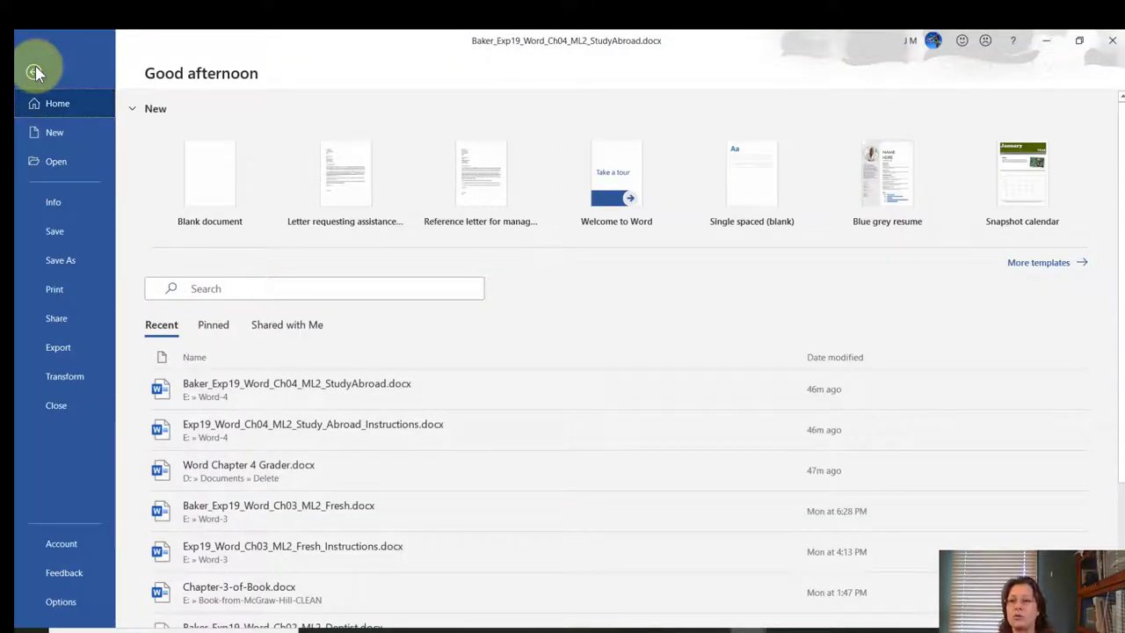
click(75, 204)
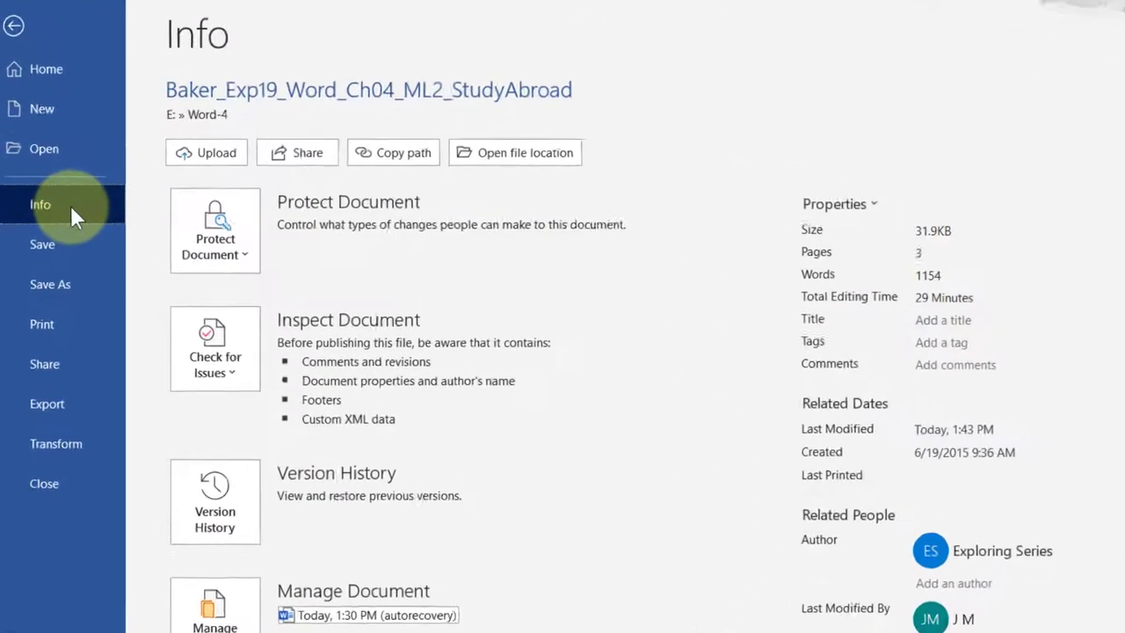
click(984, 325)
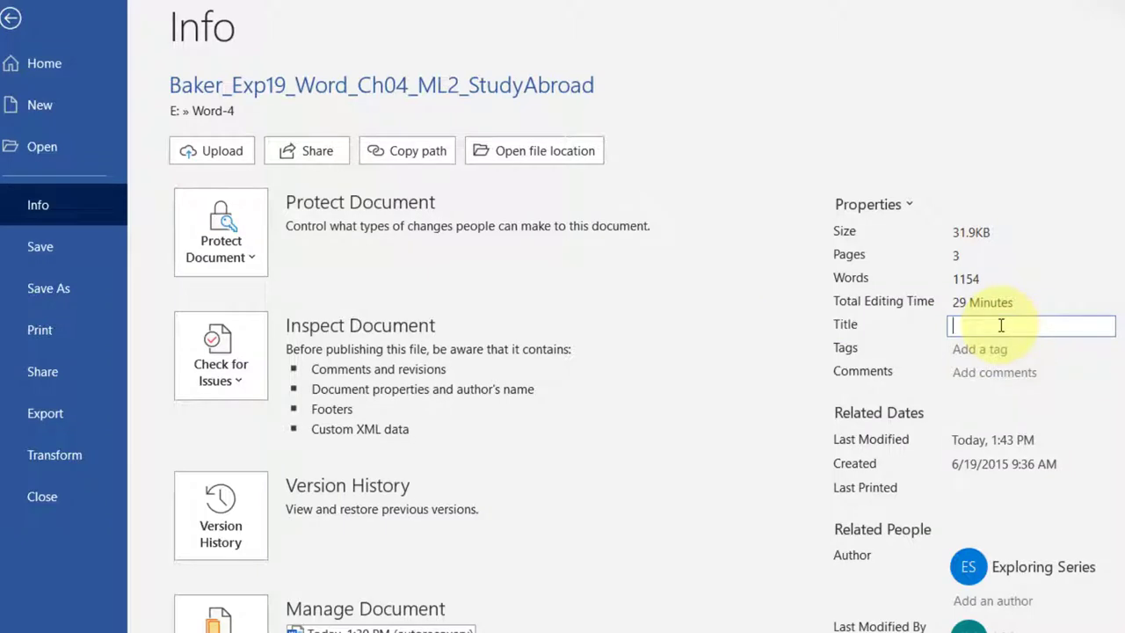
text(Study Abroad)
key(ctrl+a)
key(Tab)
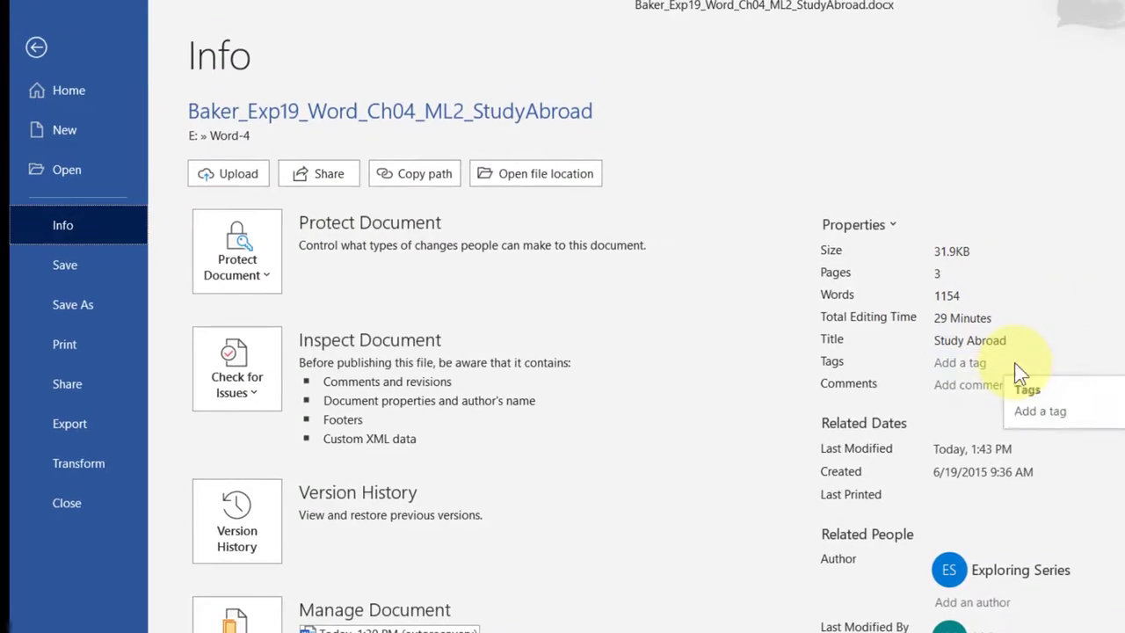
click(40, 48)
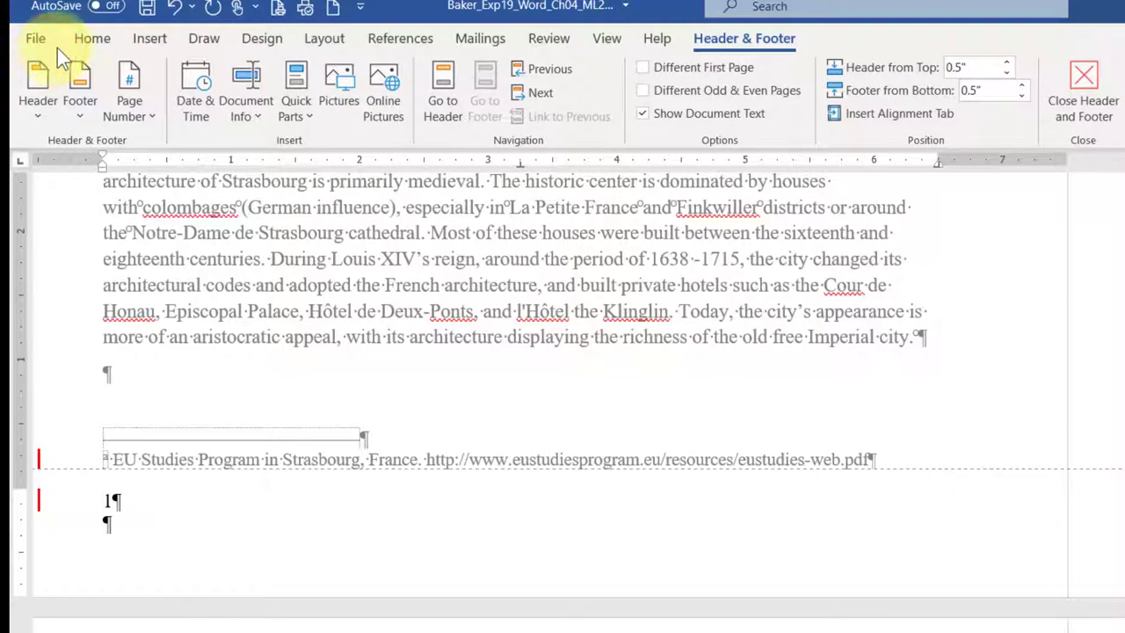
- Save, then insert the Document Title field before the page number in the footer
click(147, 8)
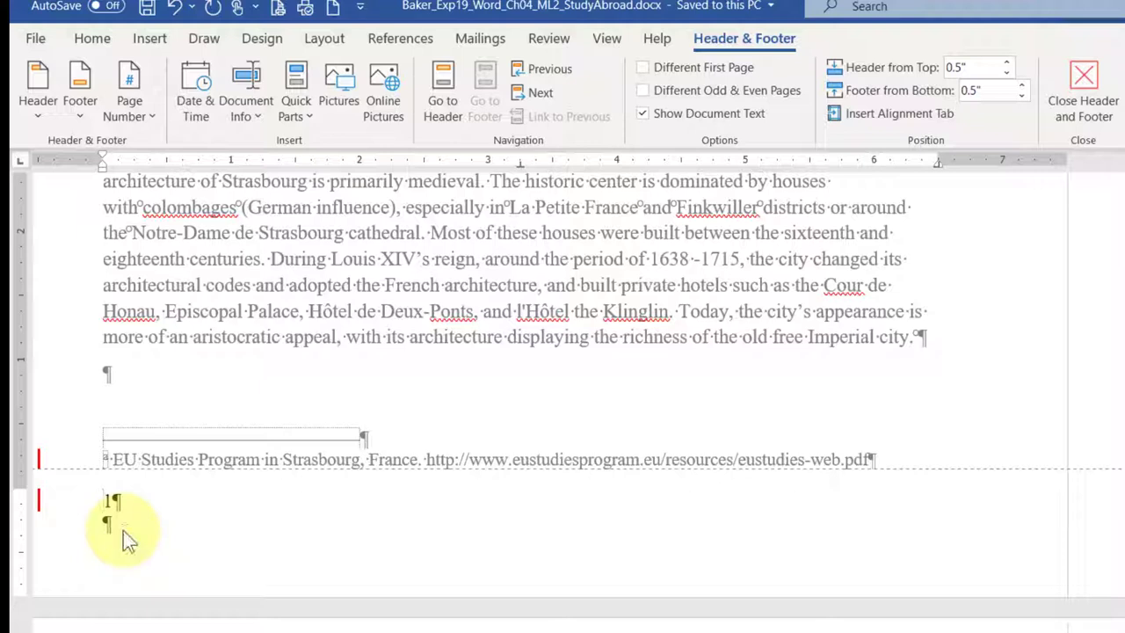
click(259, 121)
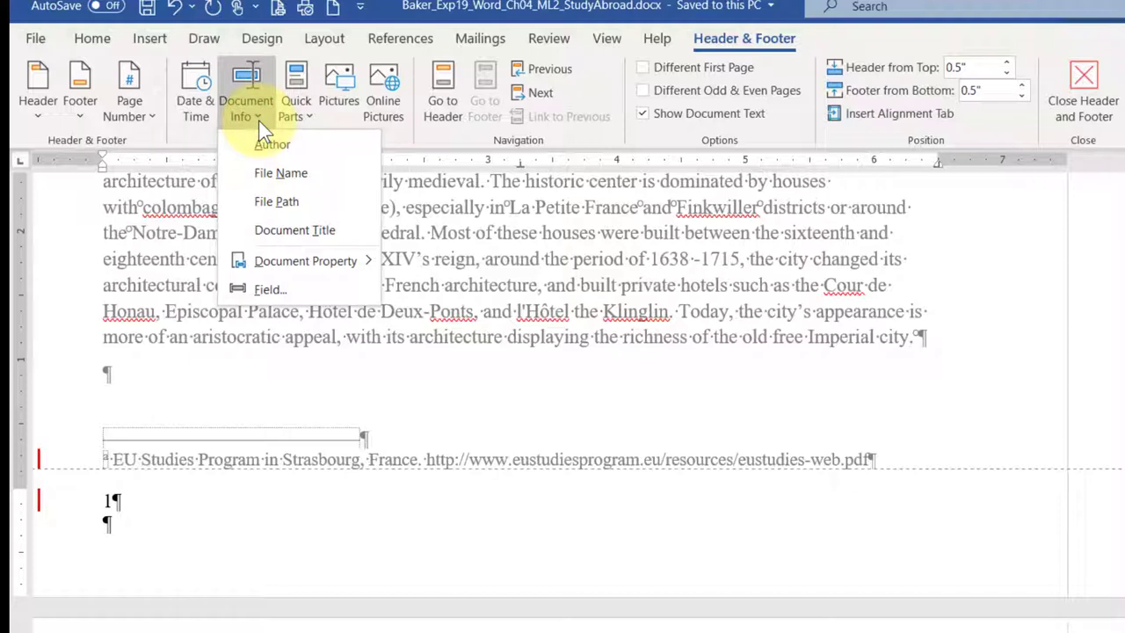
click(271, 232)
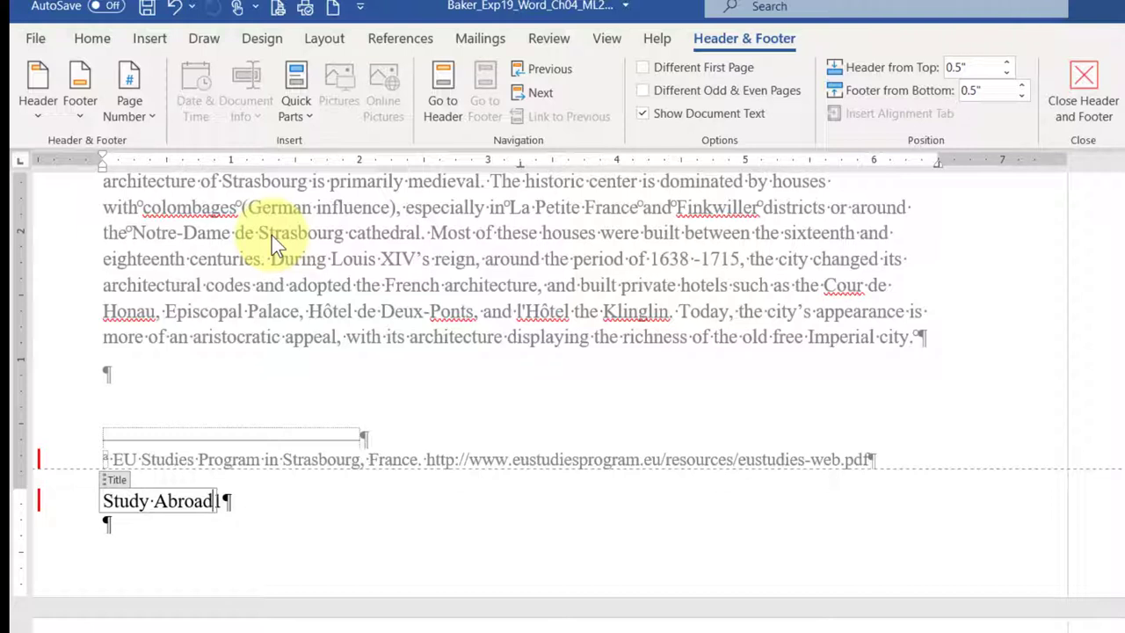
key(Right)
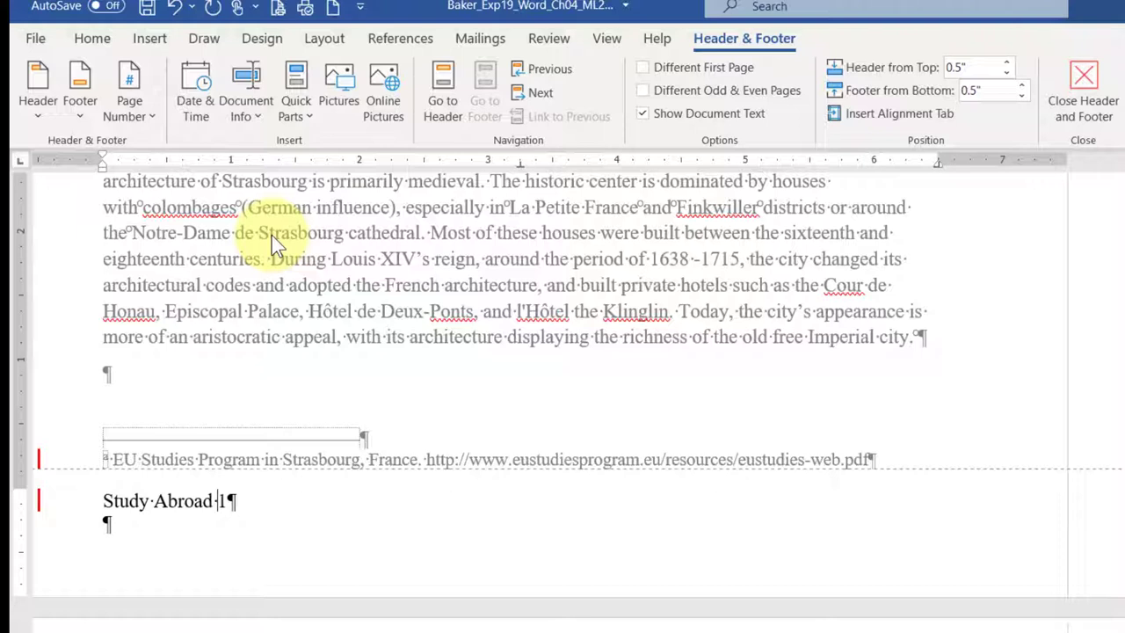
key(shift+Right)
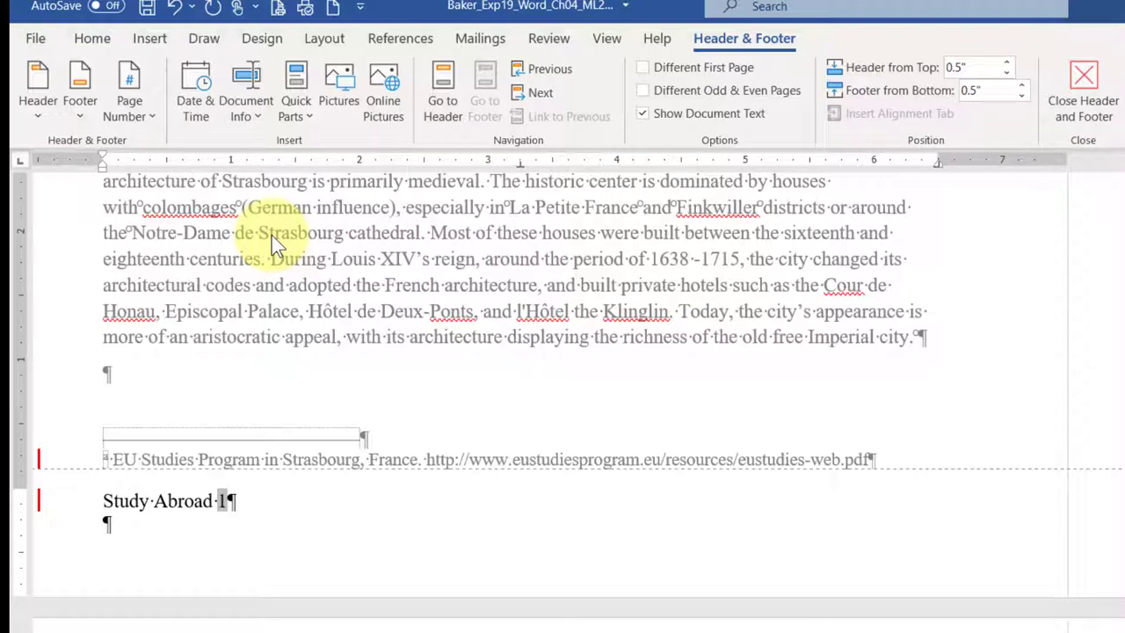
- Browse the Bottom of Page page-number designs without inserting one, then go to Backstage
click(131, 105)
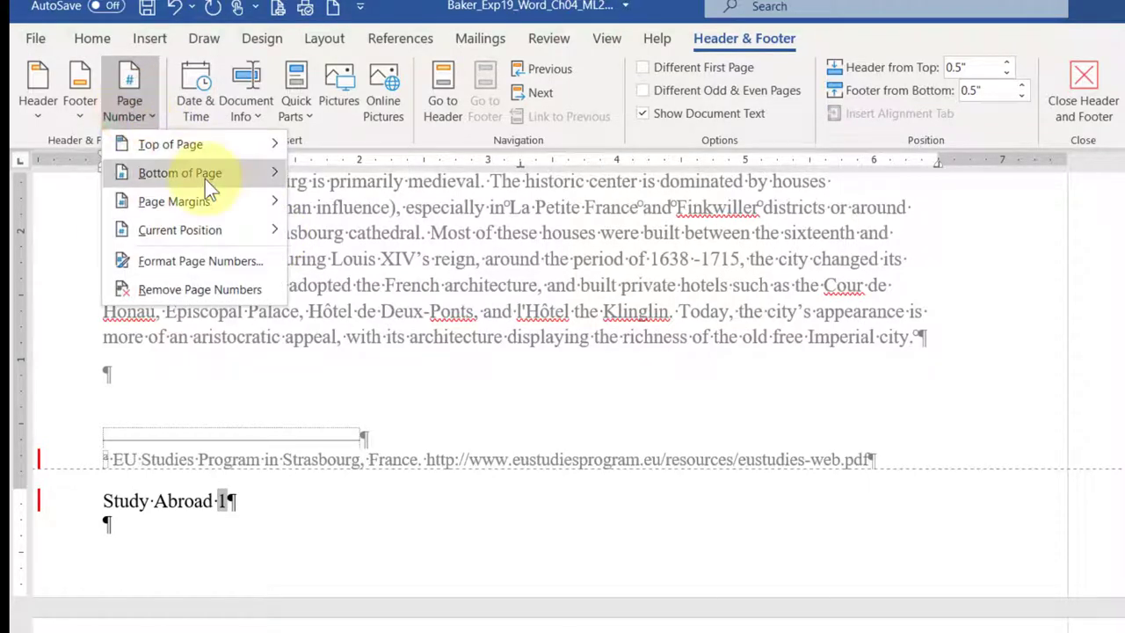
mouse_move(205, 179)
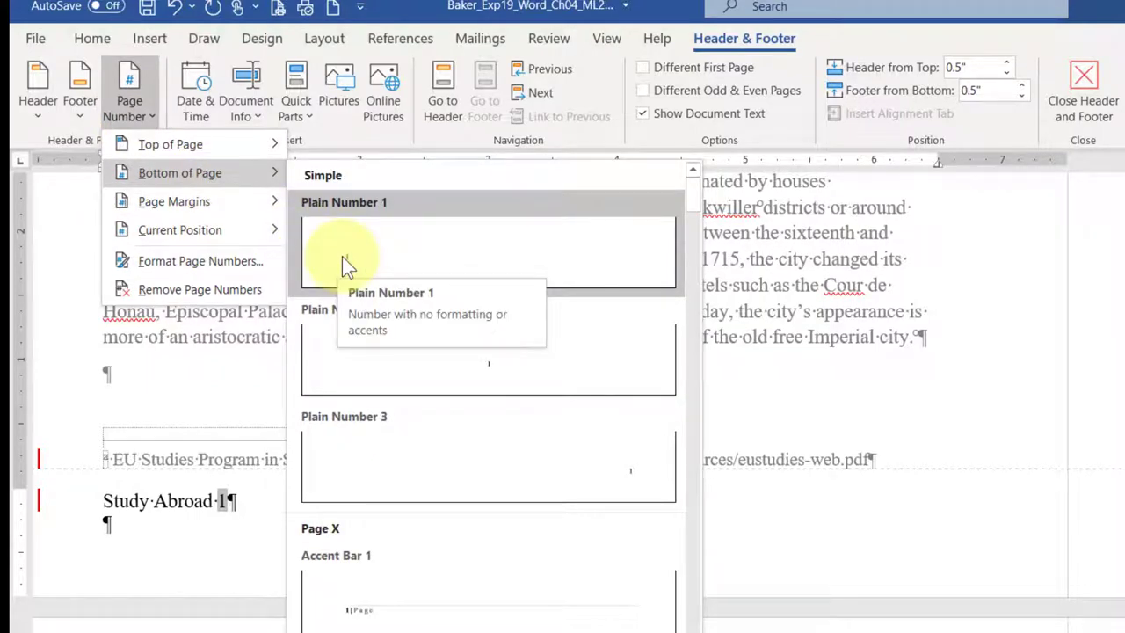
click(400, 7)
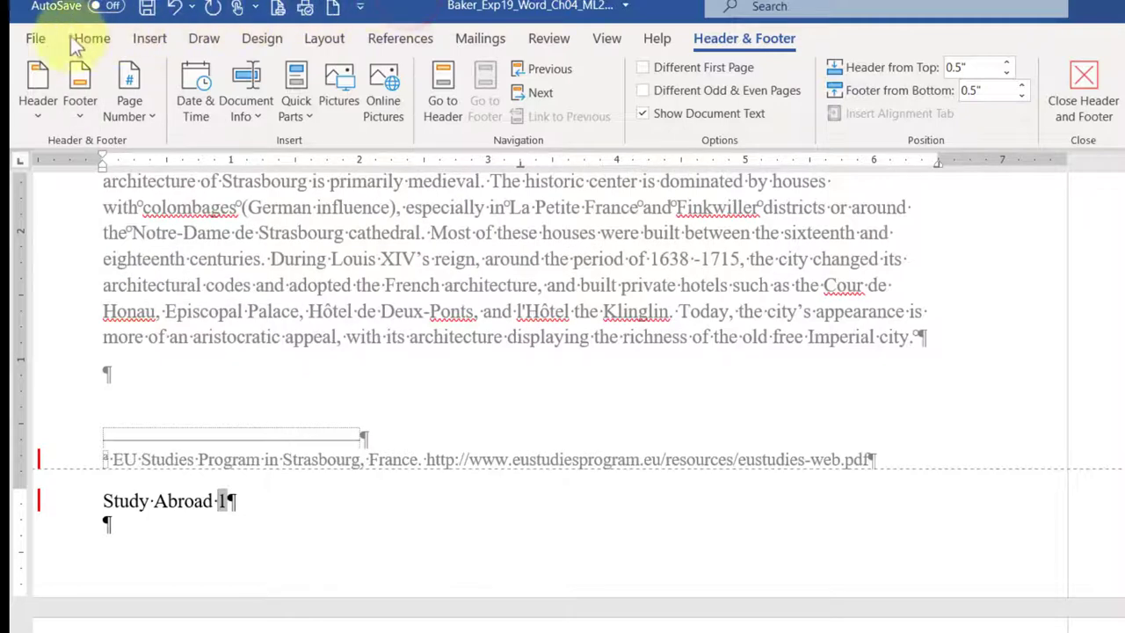
click(34, 38)
click(69, 221)
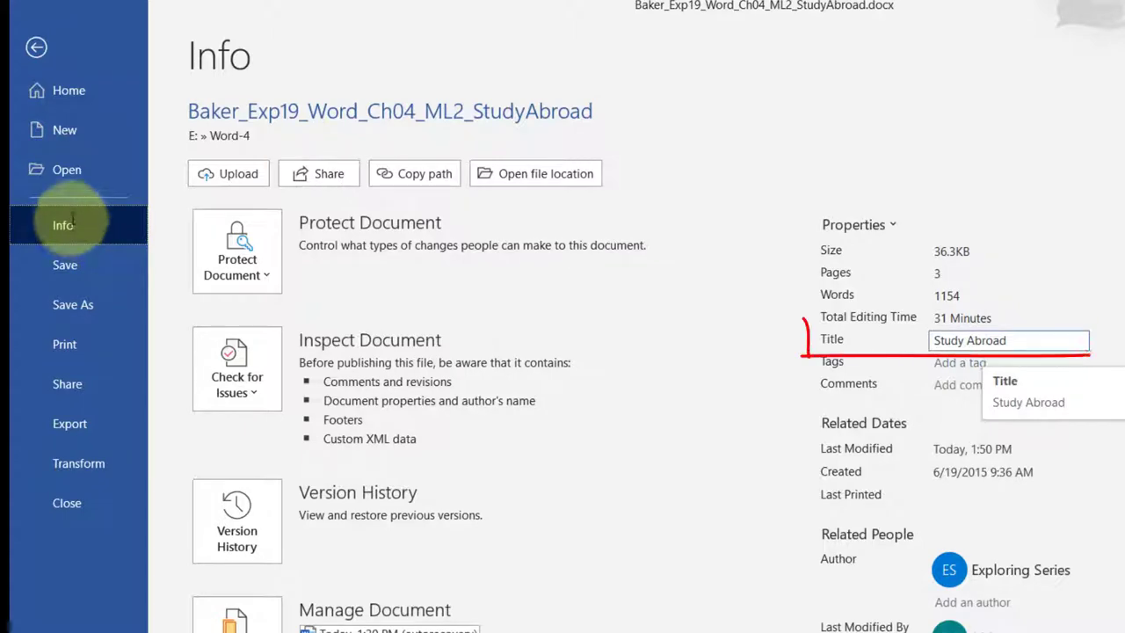
click(36, 48)
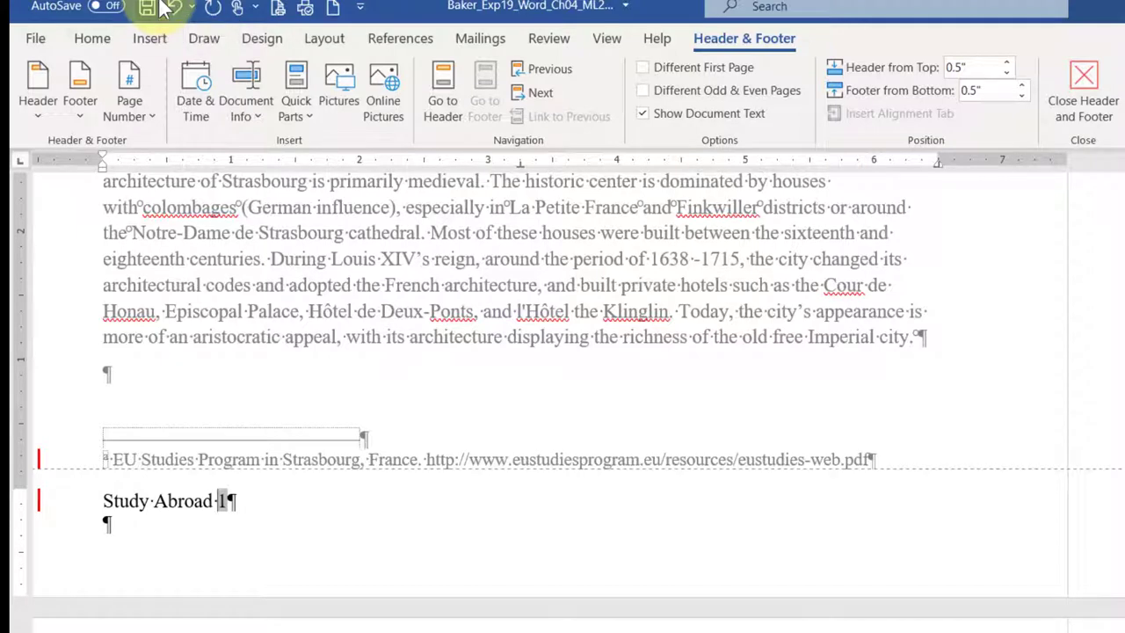
click(210, 477)
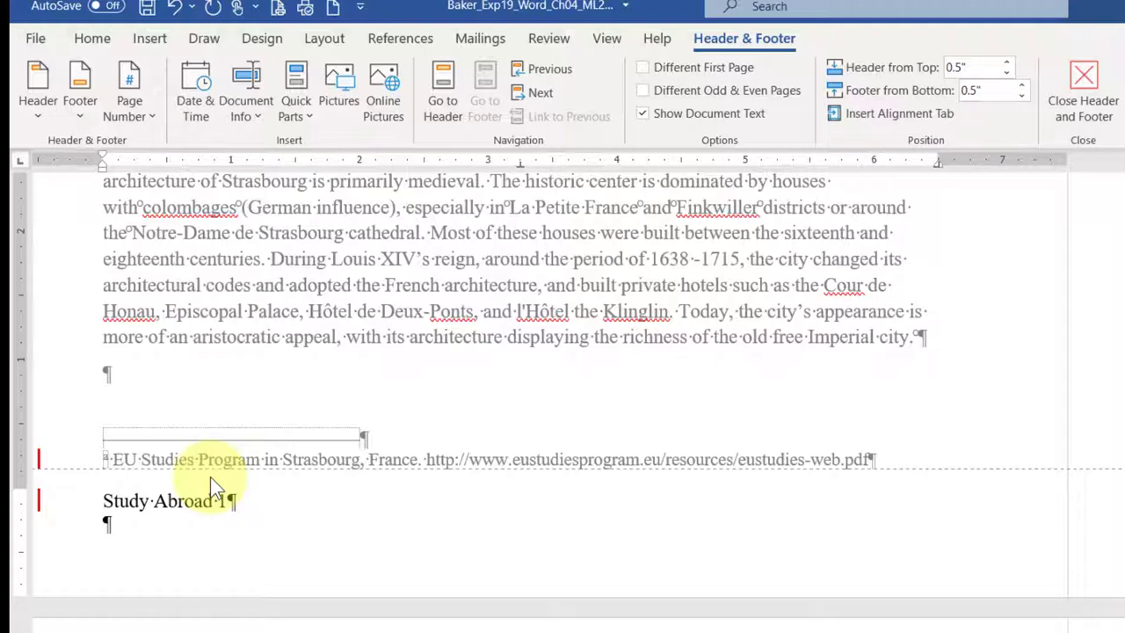
click(248, 118)
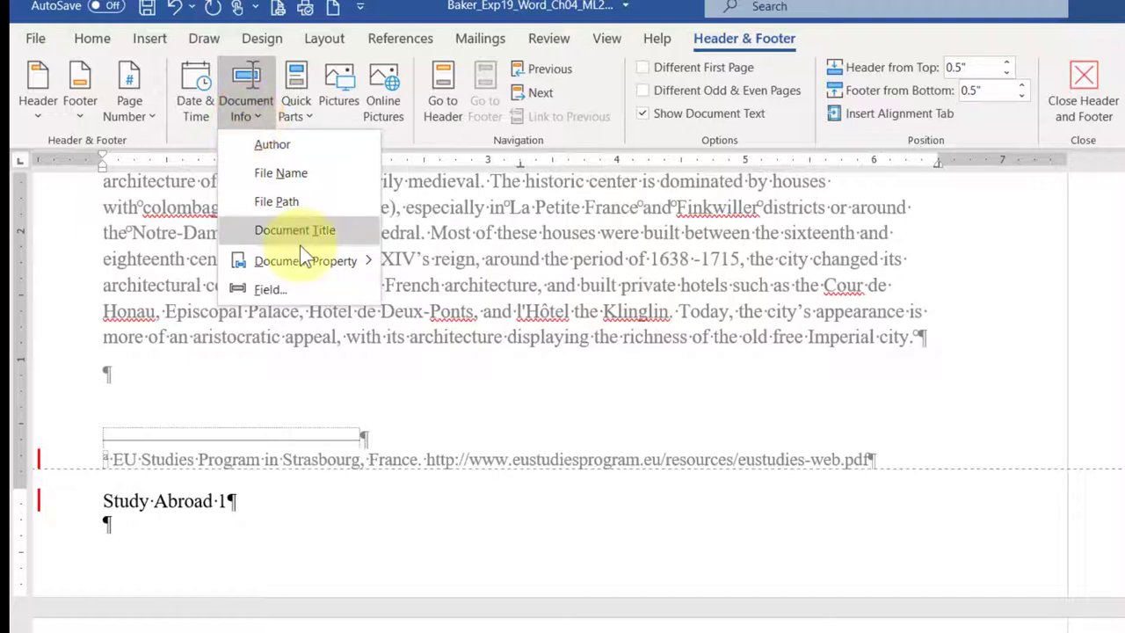
click(414, 4)
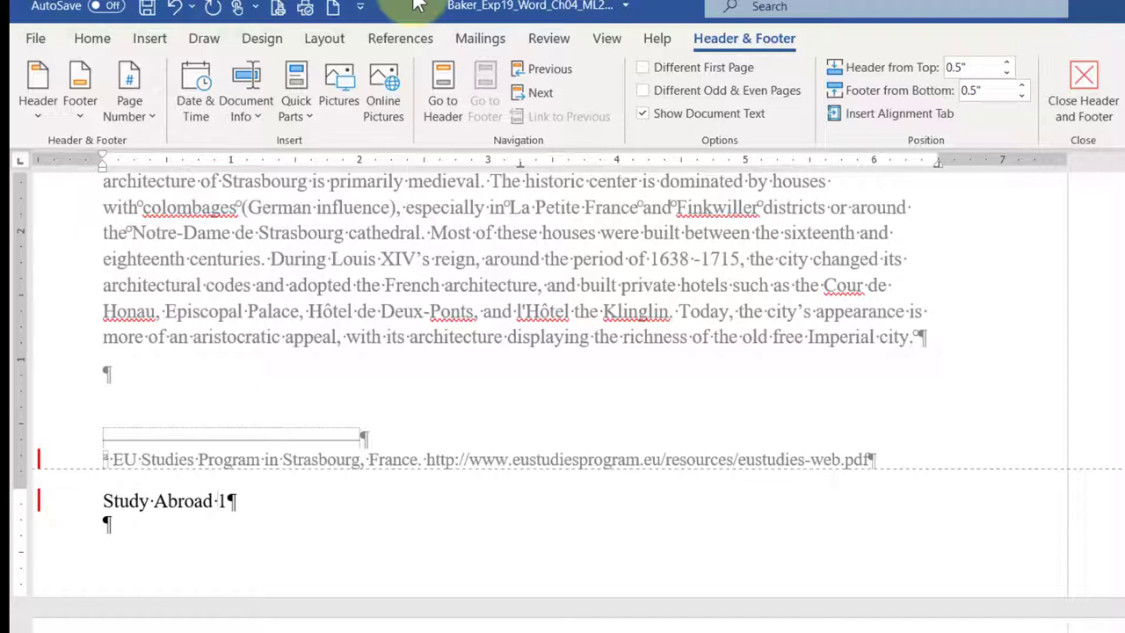
key(Left)
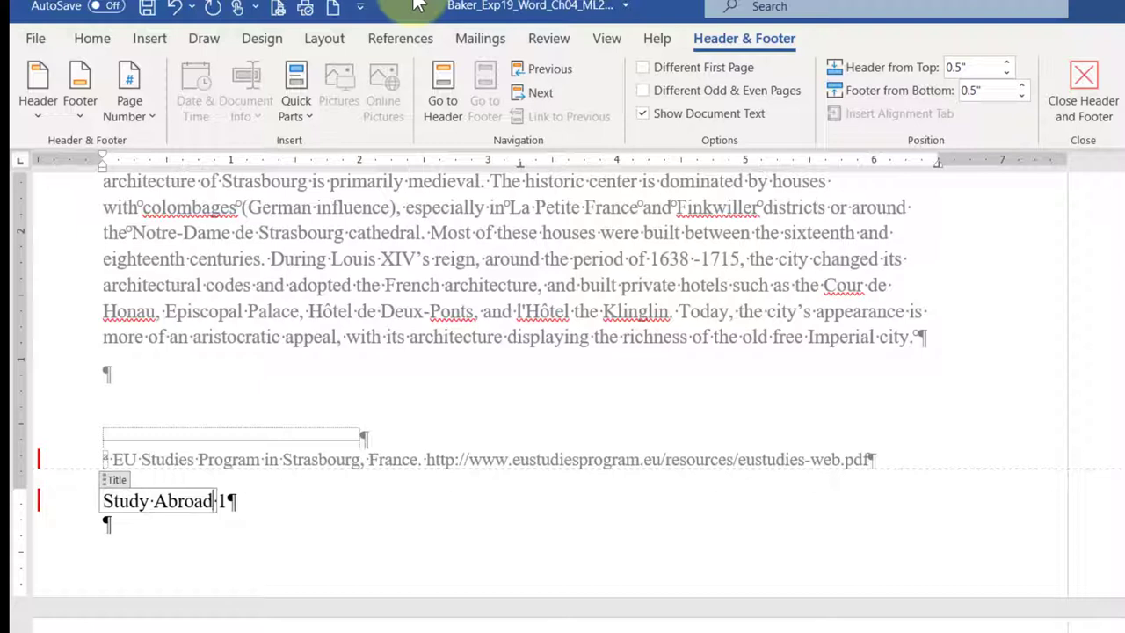
key(Right)
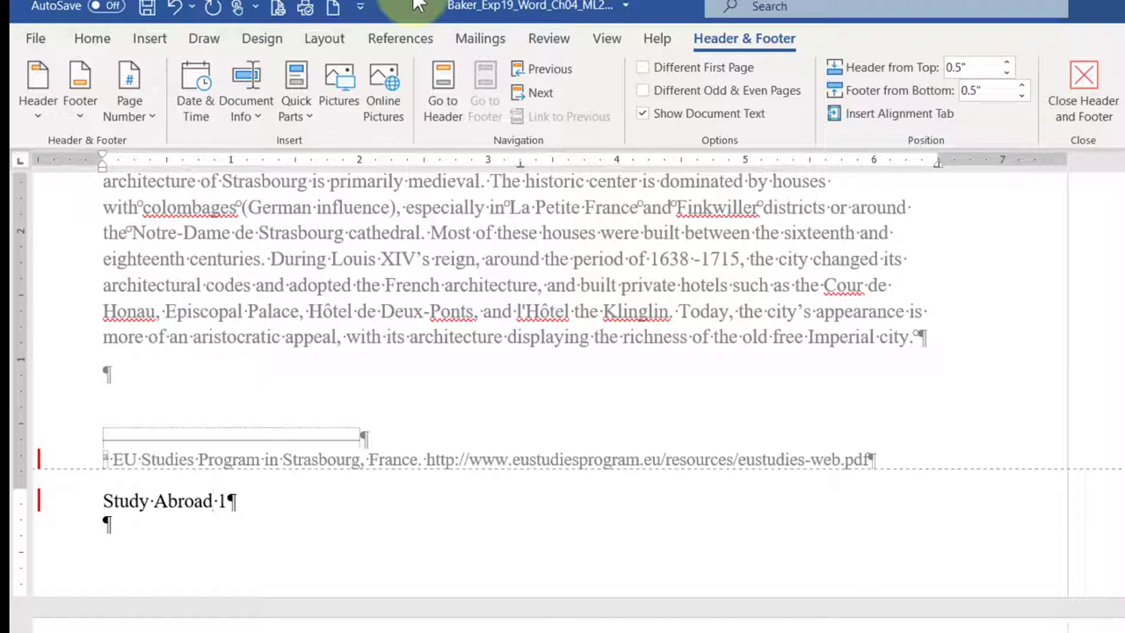
click(147, 7)
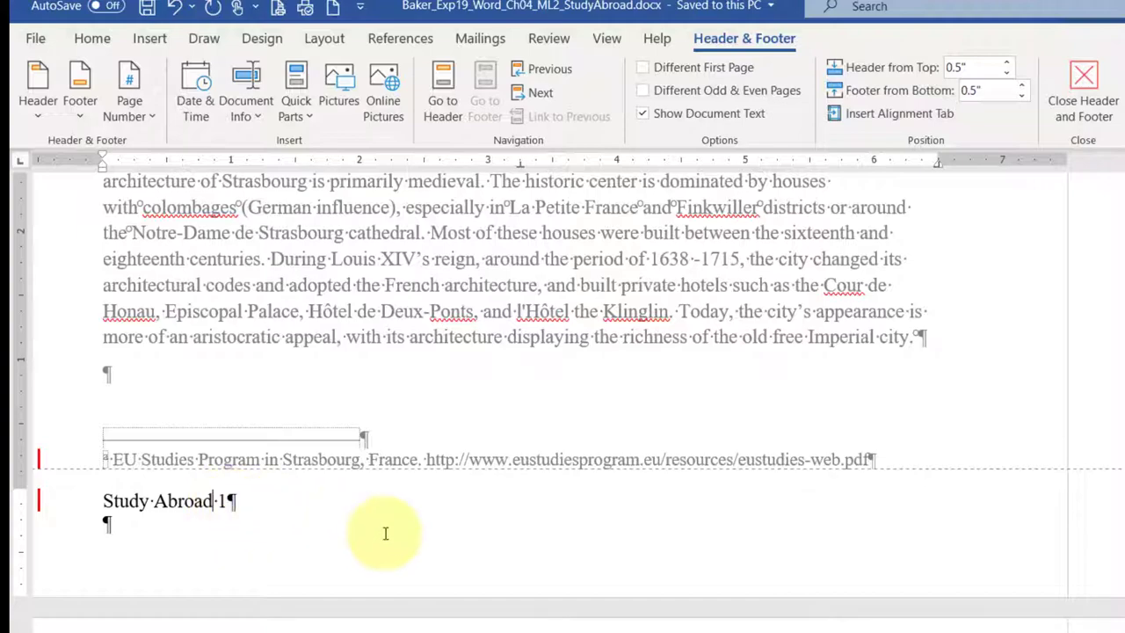
scroll(385, 534, down, 3)
scroll(385, 534, down, 15)
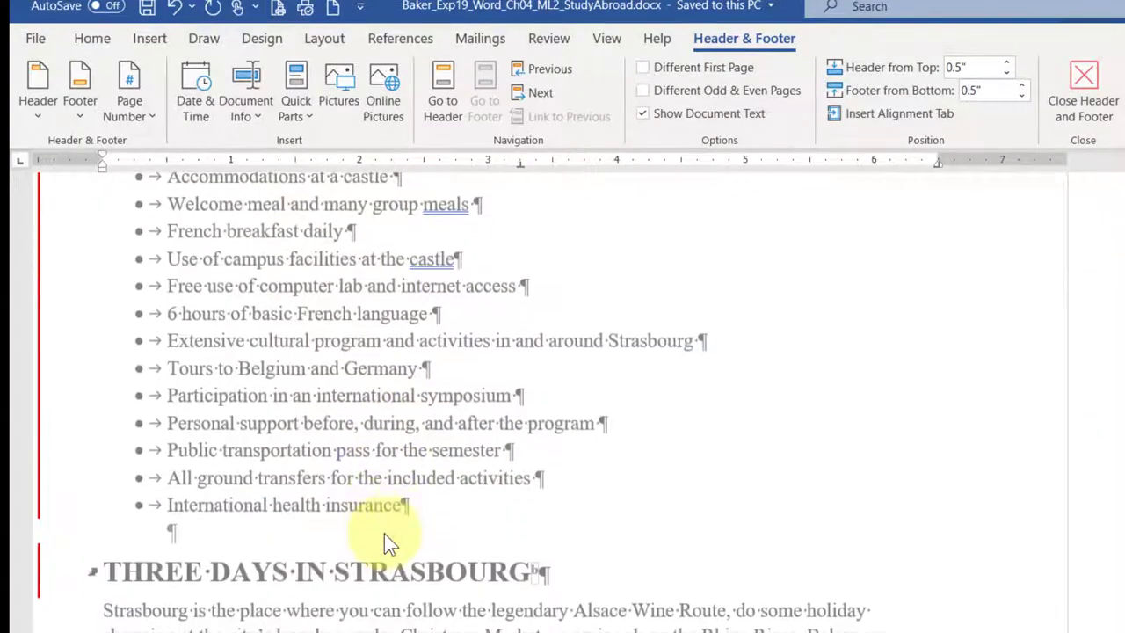
scroll(385, 534, down, 5)
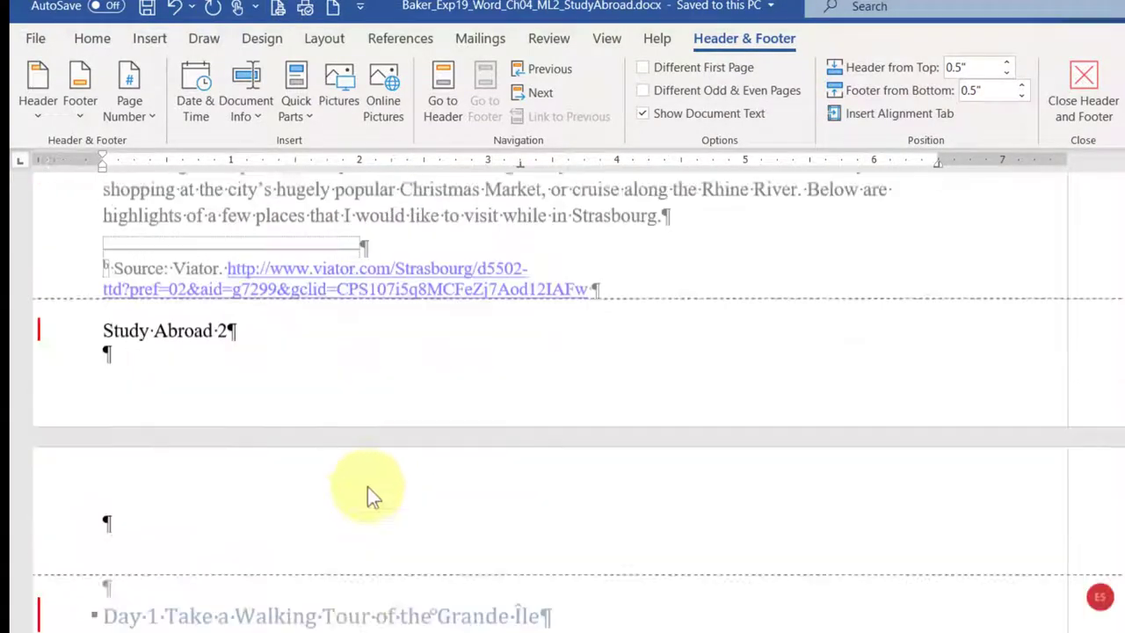
scroll(357, 458, down, 10)
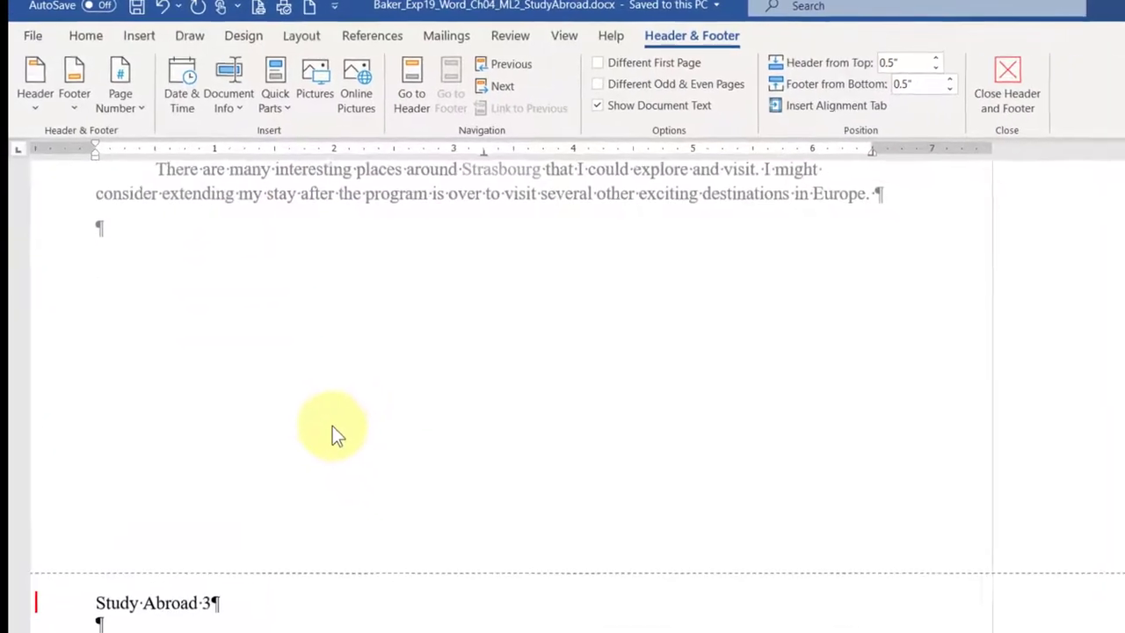
scroll(416, 496, up, 10)
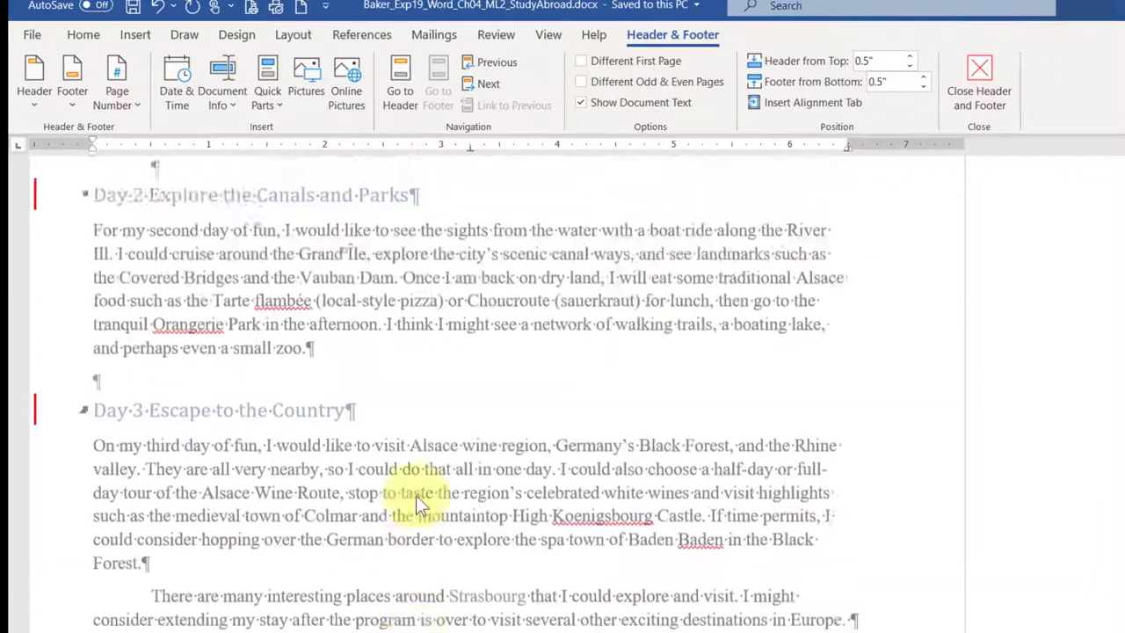
scroll(415, 496, up, 15)
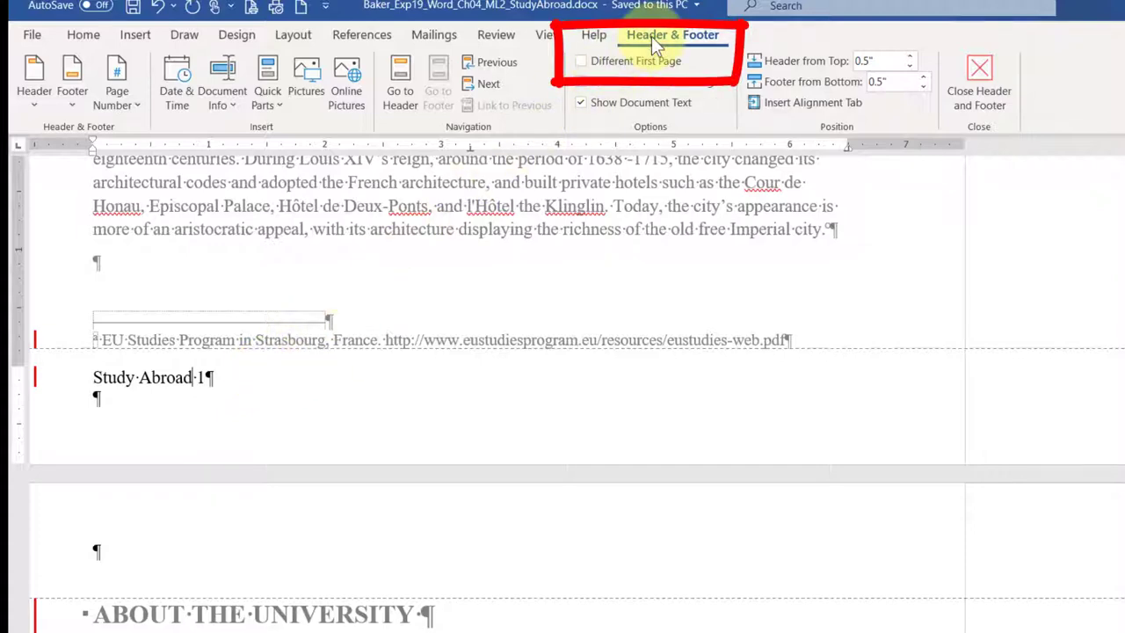
- Give the first page a different footer, save the report, and close footer editing
click(581, 62)
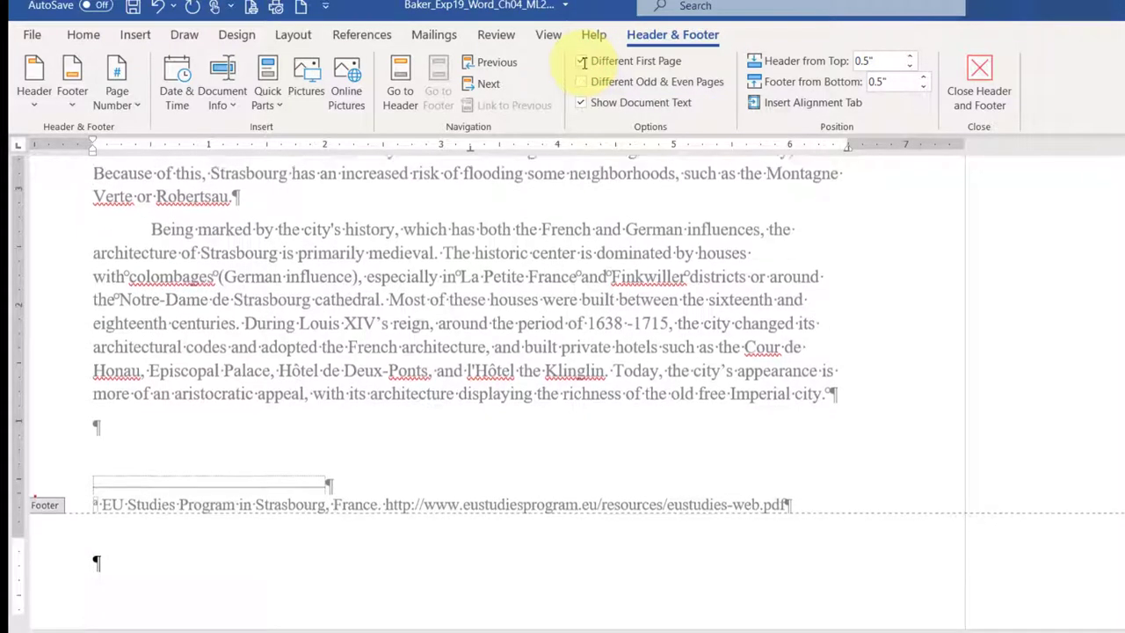
scroll(584, 62, down, 3)
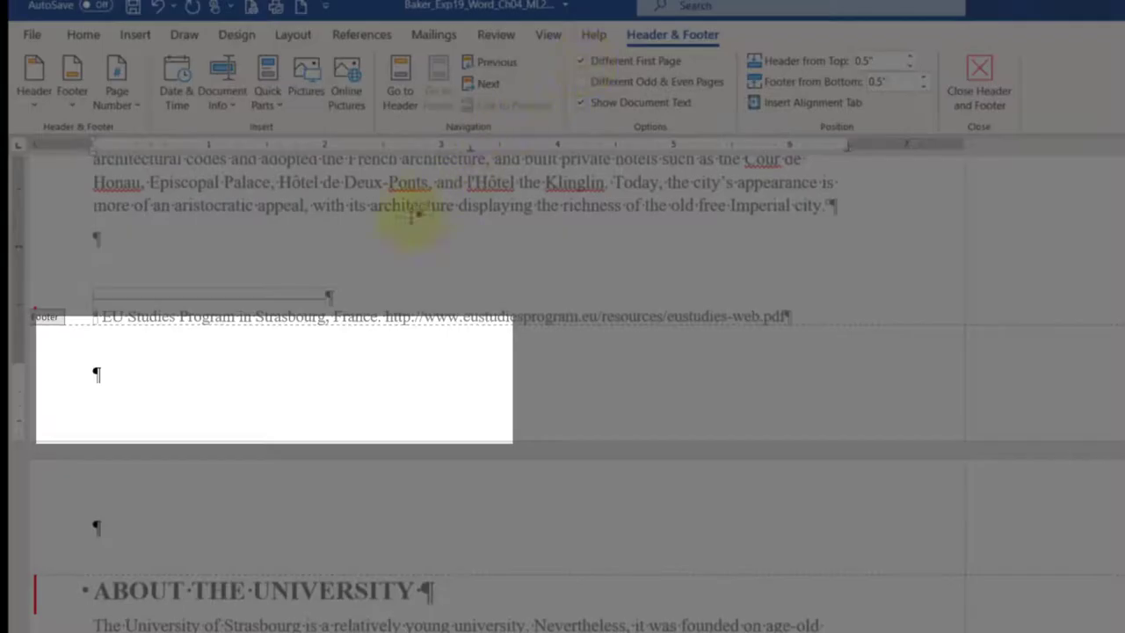
scroll(239, 371, down, 12)
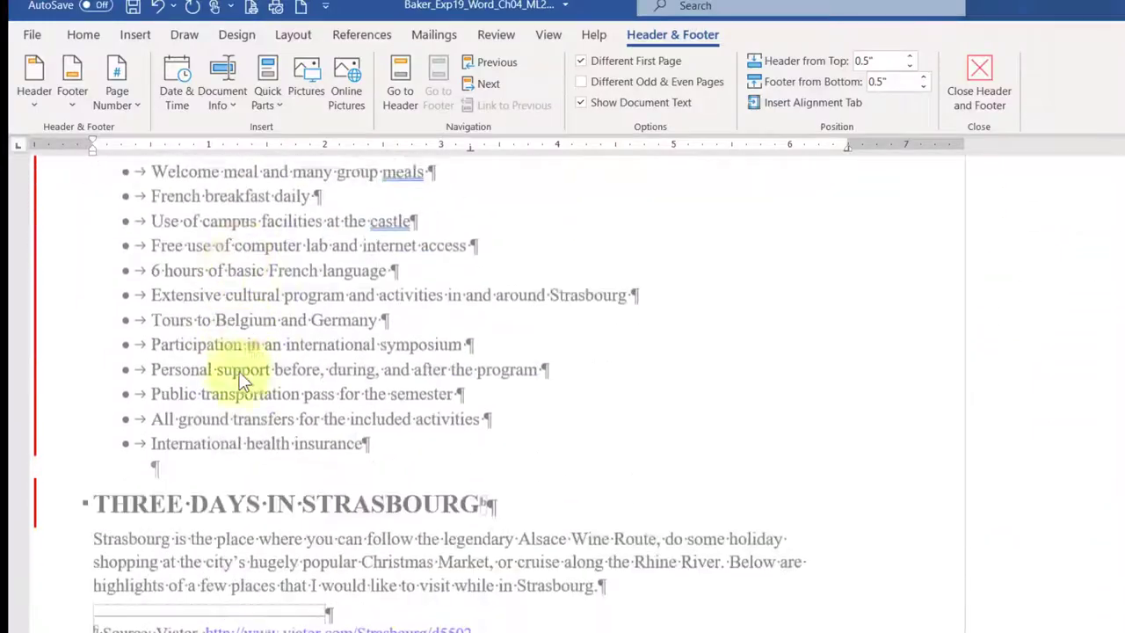
scroll(240, 372, down, 7)
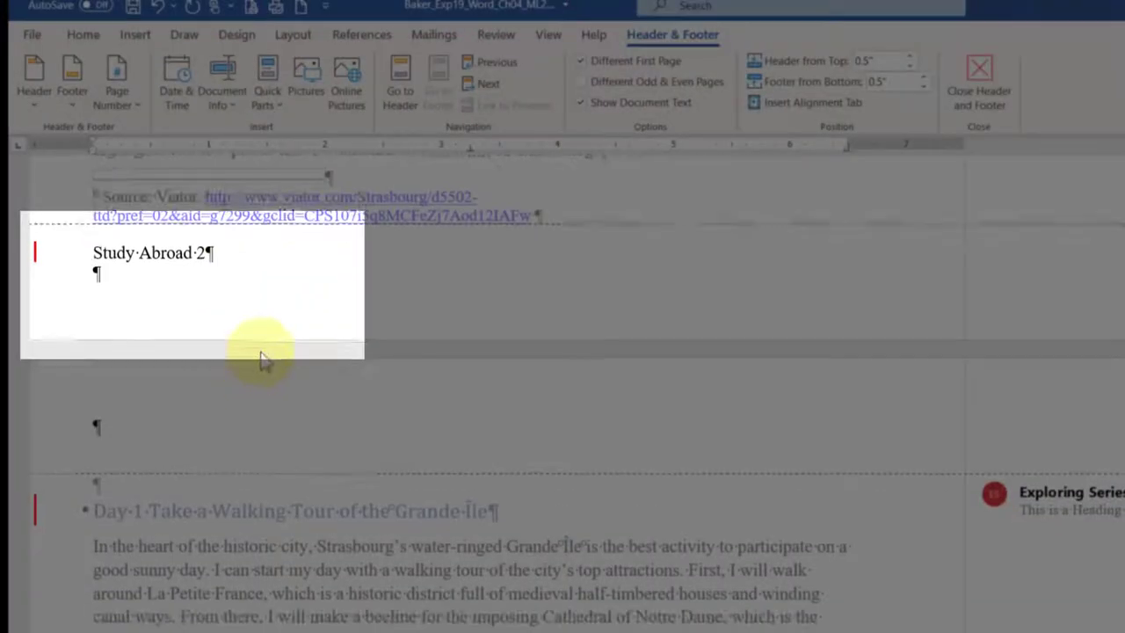
scroll(261, 353, down, 12)
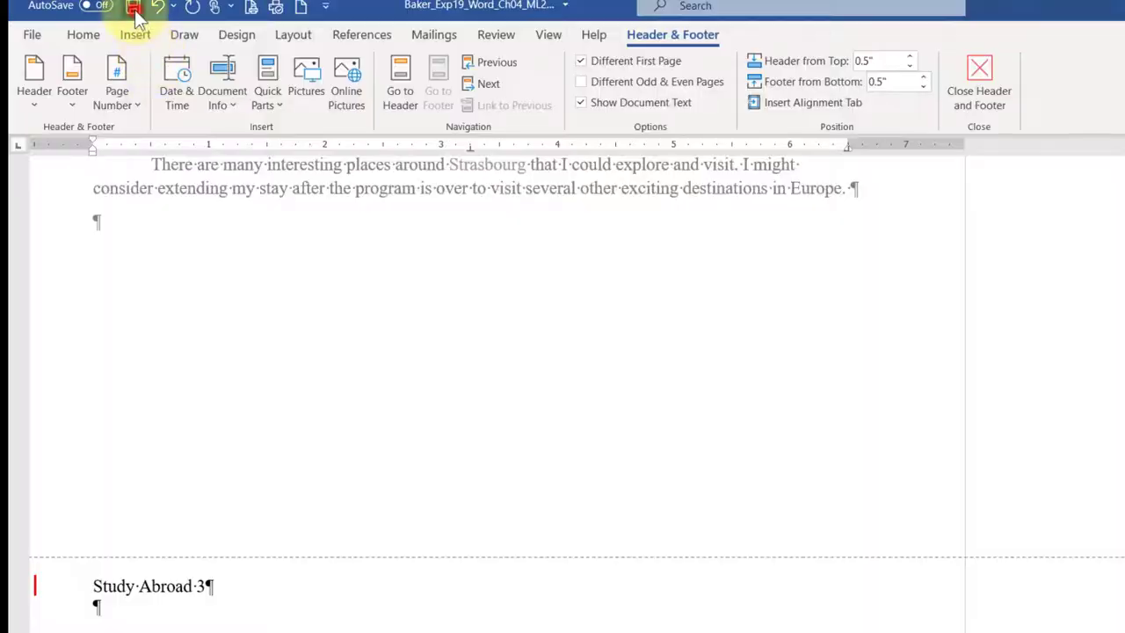
click(133, 7)
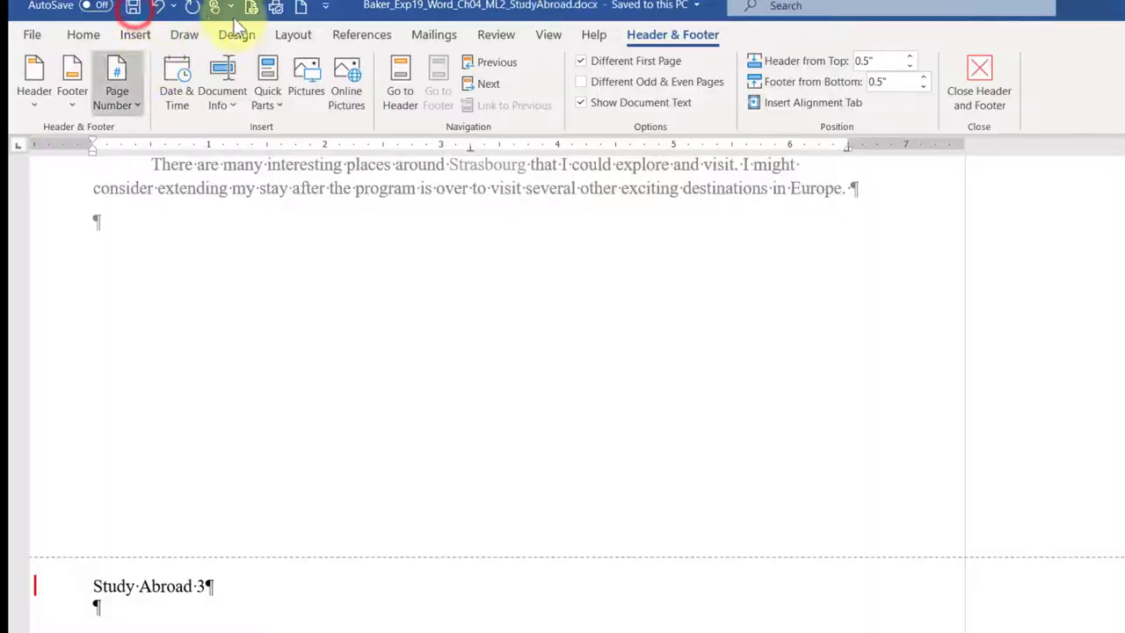
click(982, 76)
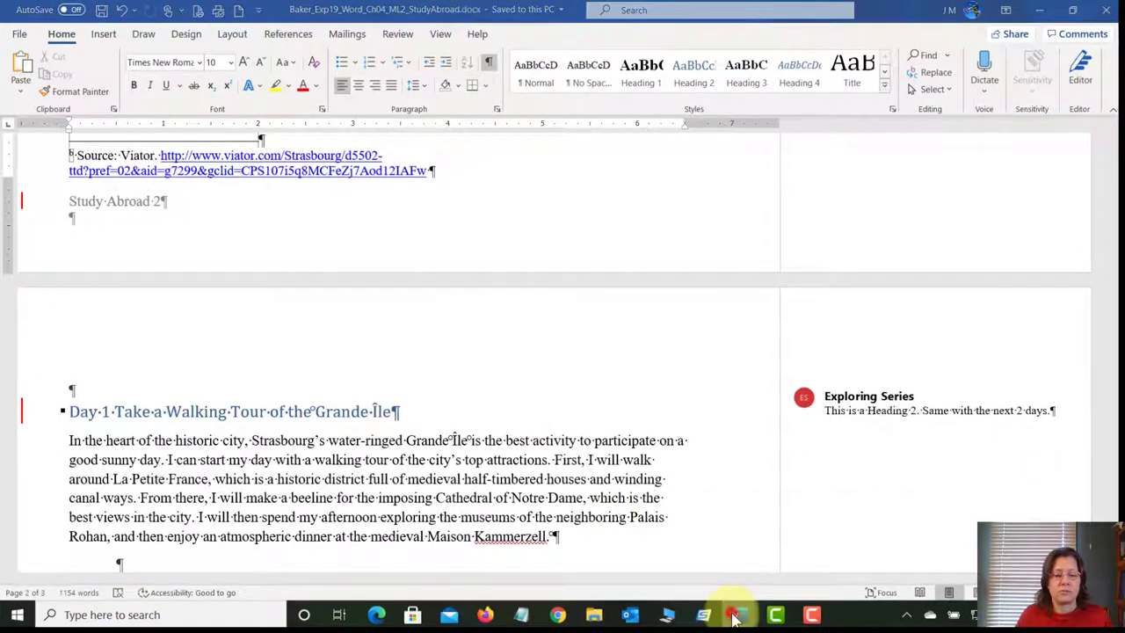
- Switch to the Study Abroad Instructions document and highlight step 7's 'Create a cover page'
mouse_move(737, 618)
click(729, 547)
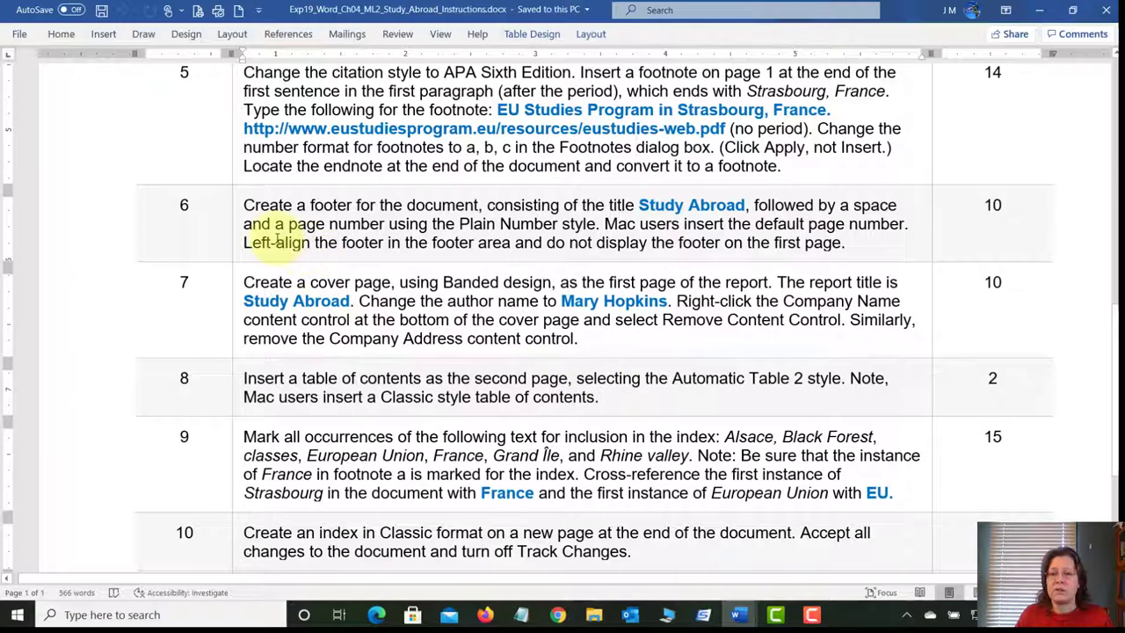
scroll(277, 242, down, 2)
click(247, 217)
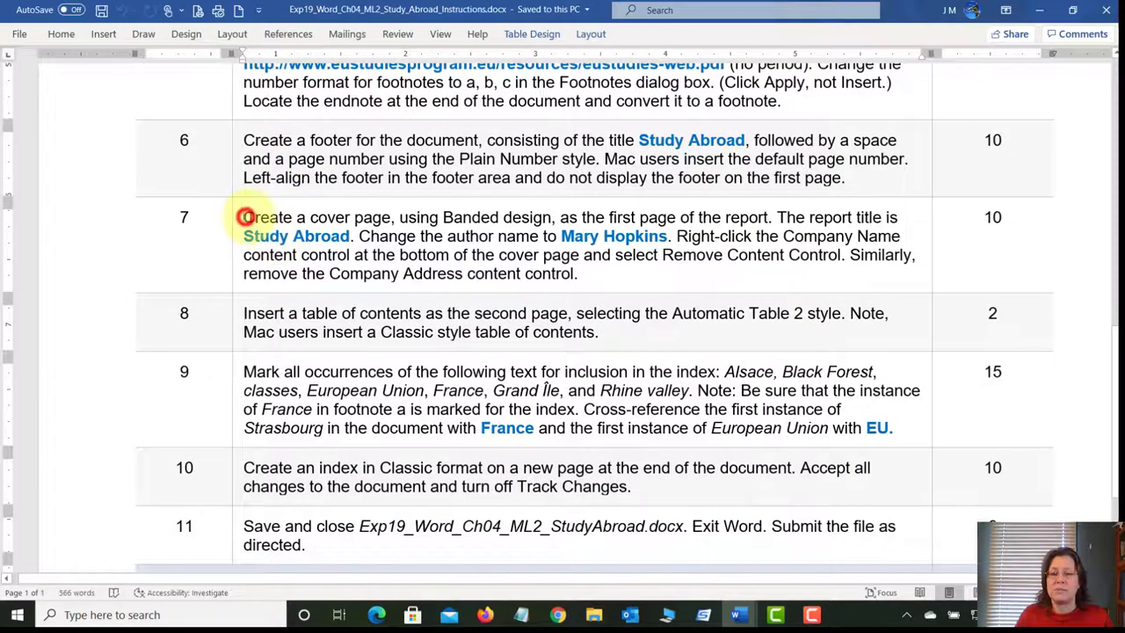
drag(246, 217, 394, 215)
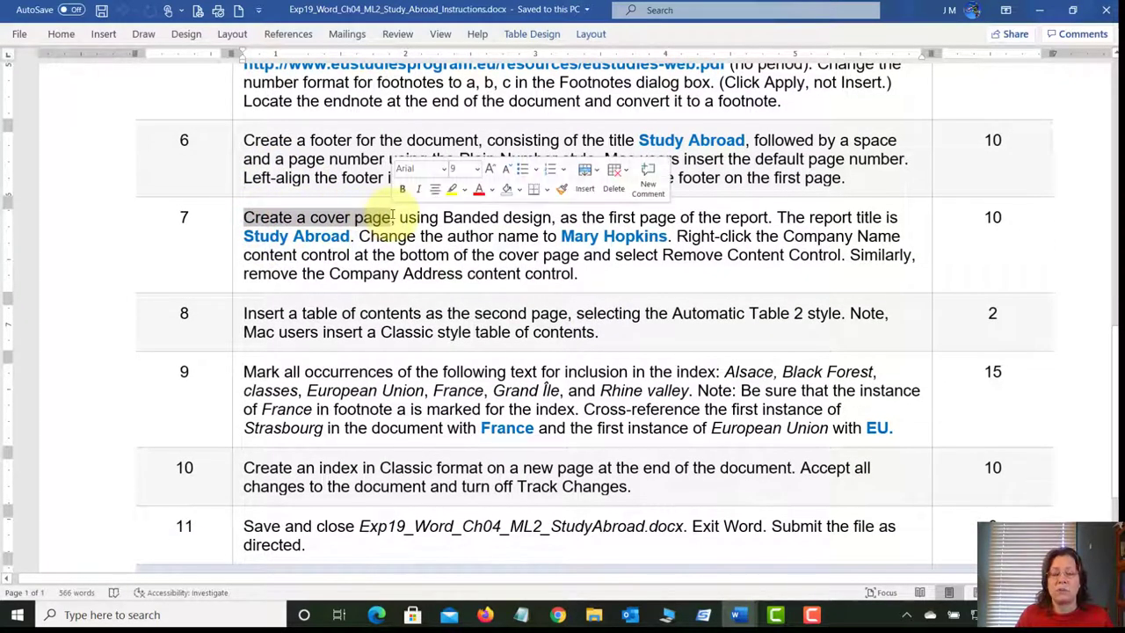
click(468, 225)
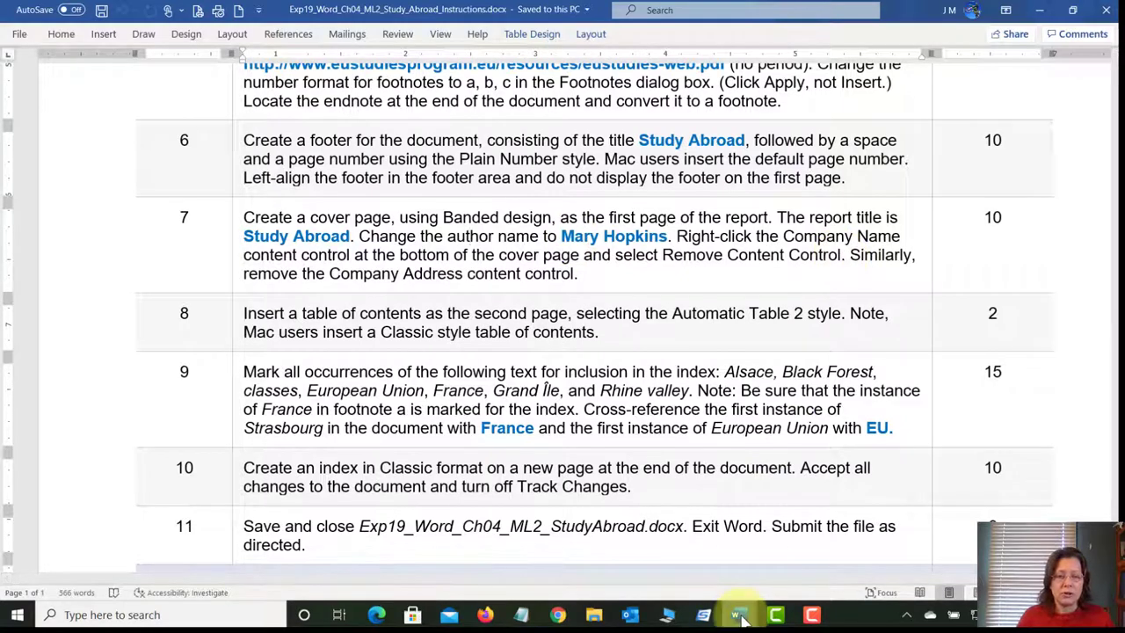
- Bring the Study Abroad report back and jump to its beginning at the INTRODUCTION heading
mouse_move(743, 618)
click(879, 536)
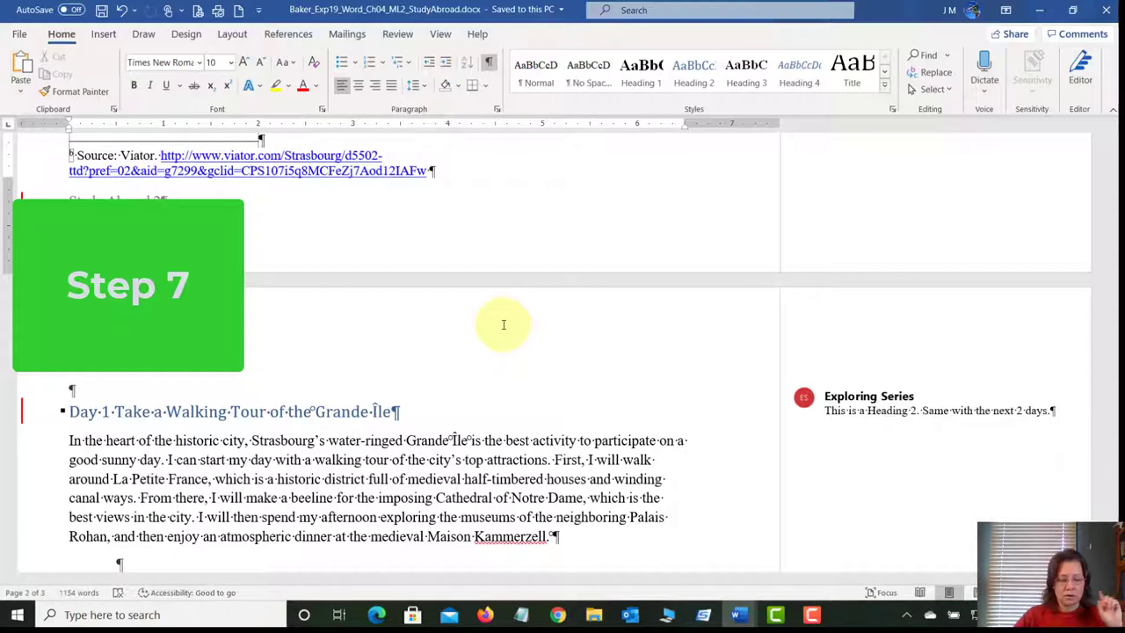
key(ctrl+Home)
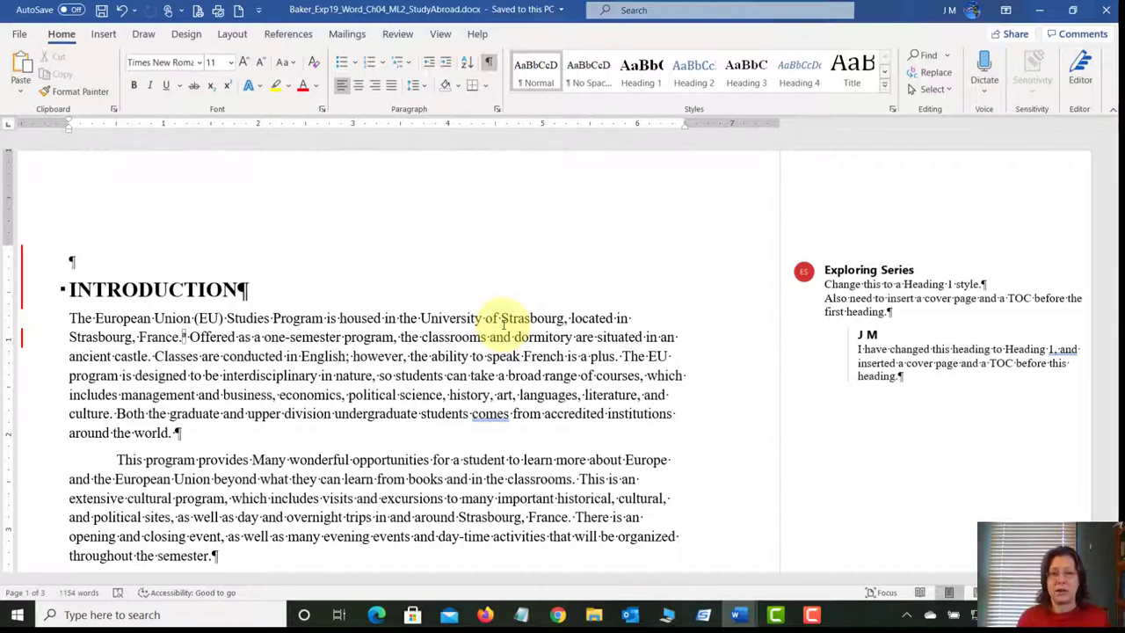
key(alt+n)
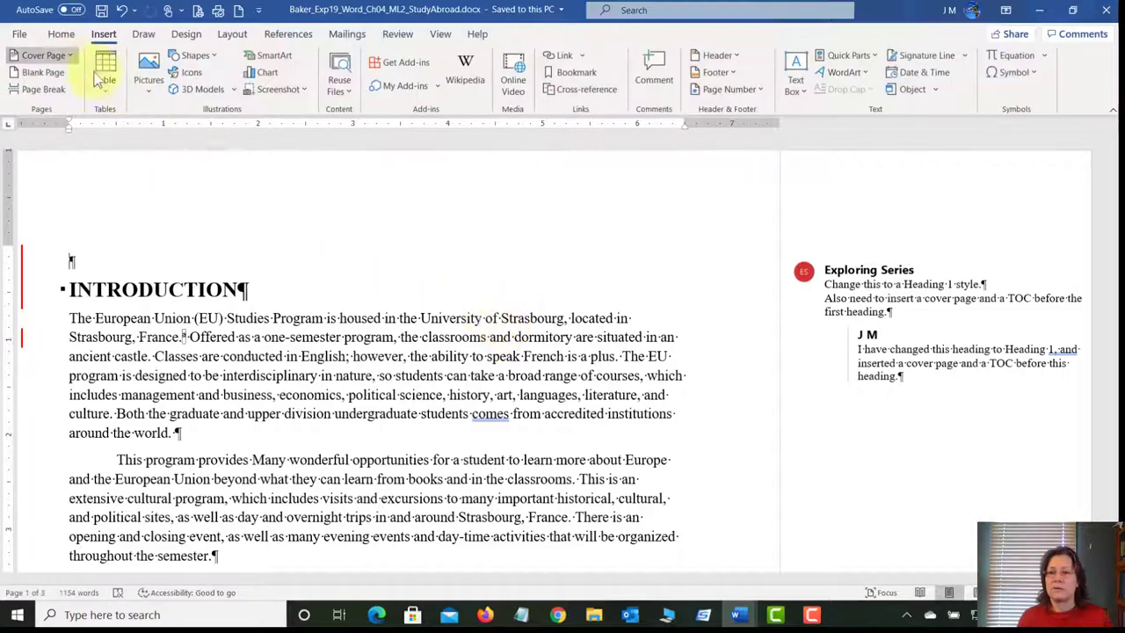
- Insert the Banded cover page titled STUDY ABROAD and scroll through it
click(66, 54)
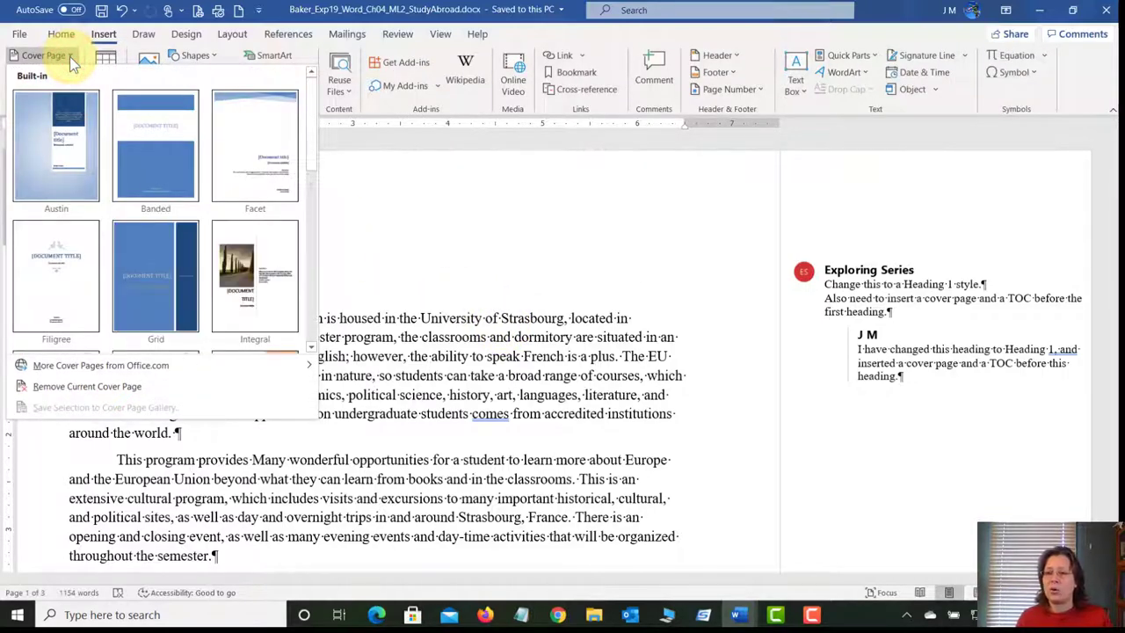
click(156, 148)
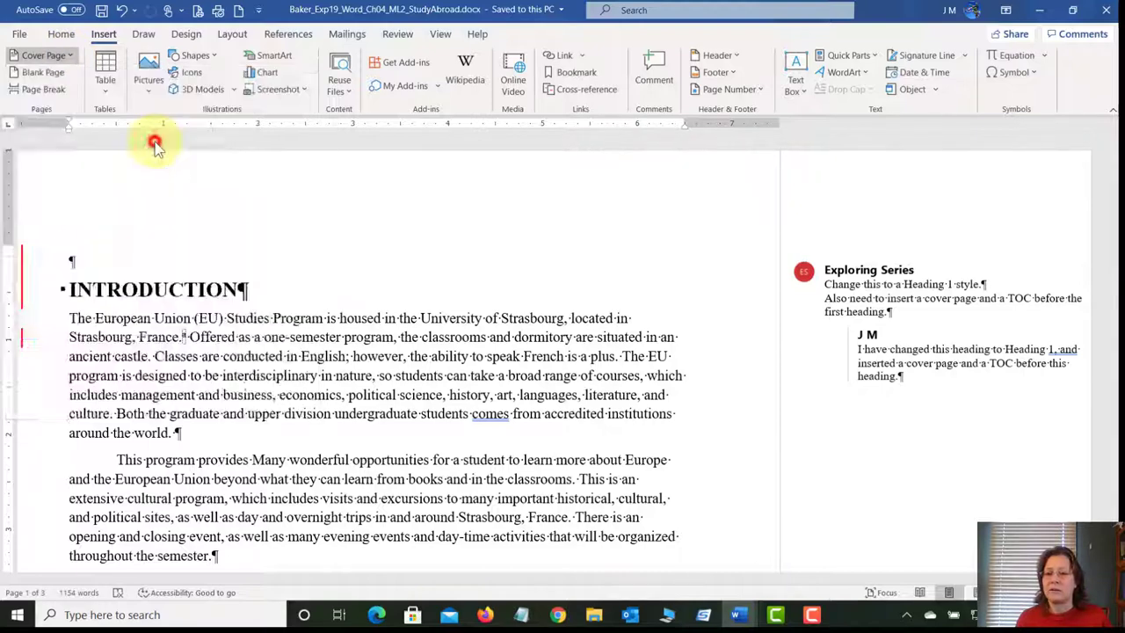
scroll(233, 234, down, 2)
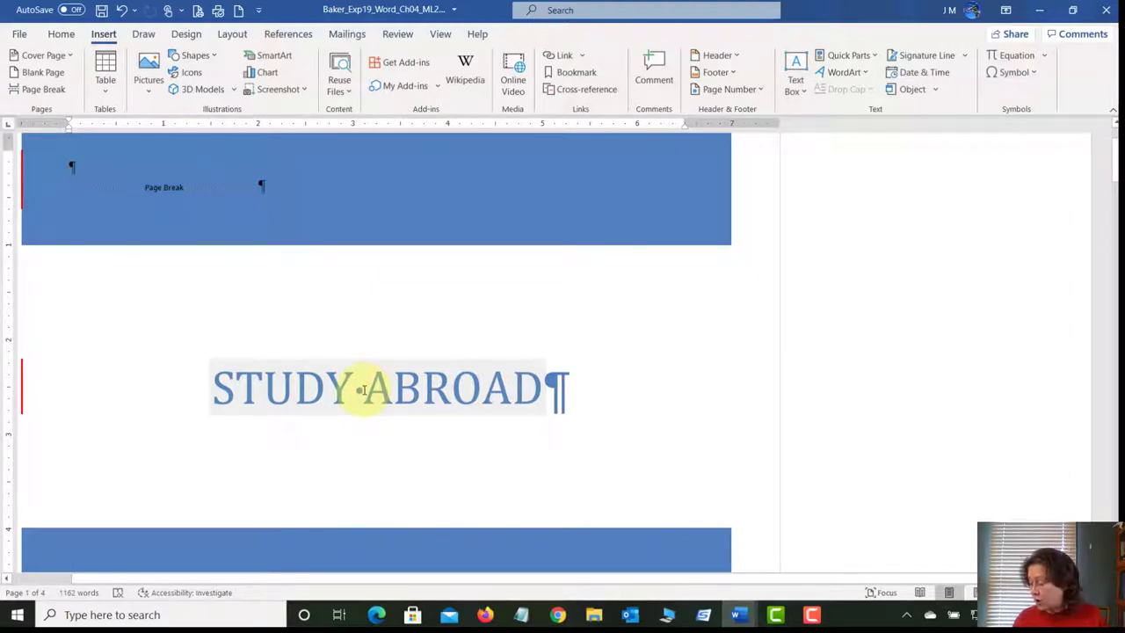
scroll(437, 455, down, 8)
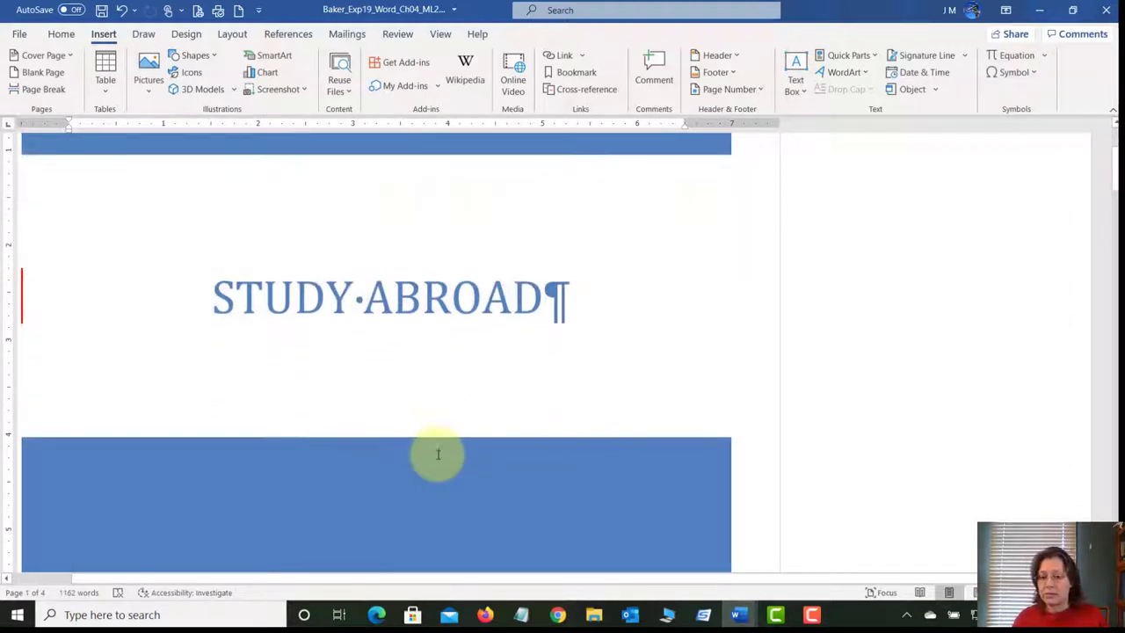
scroll(437, 455, down, 4)
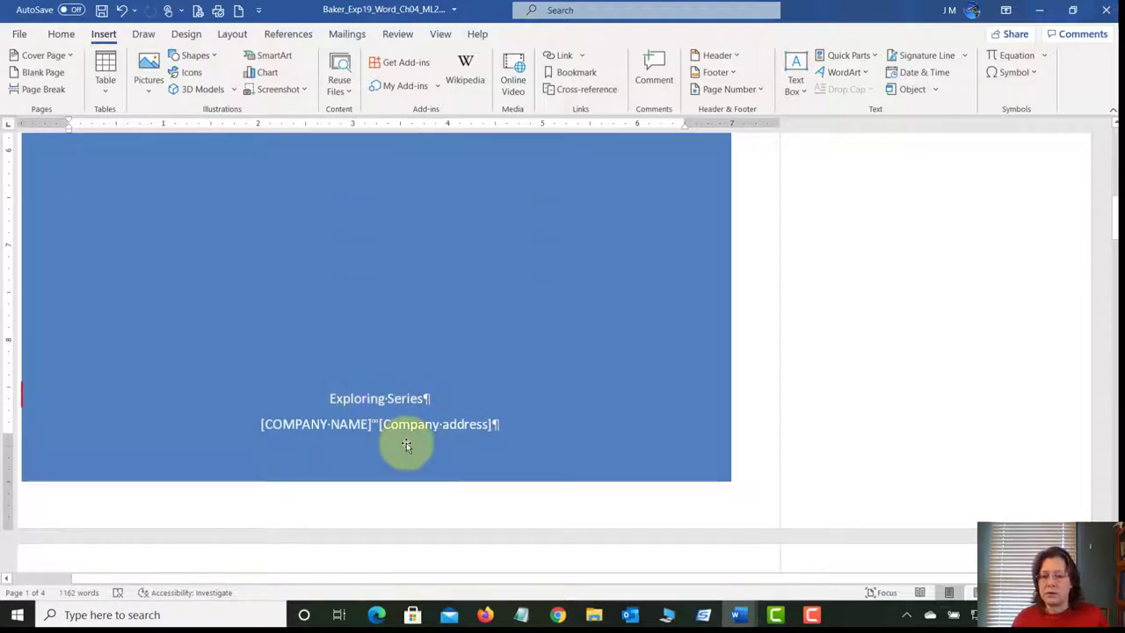
scroll(406, 446, down, 3)
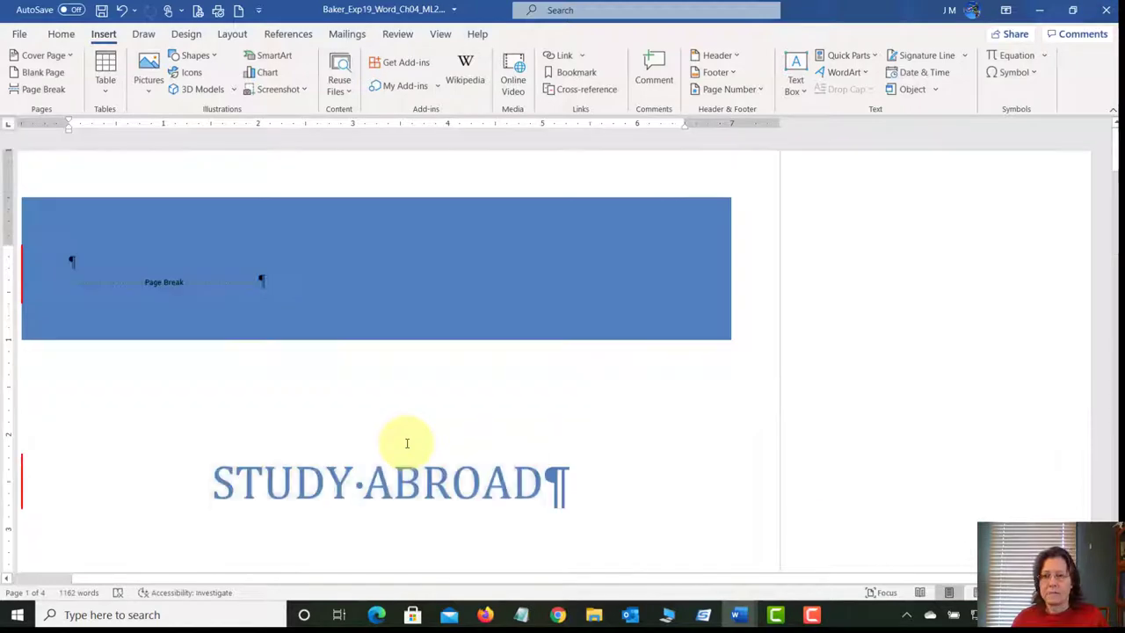
click(20, 37)
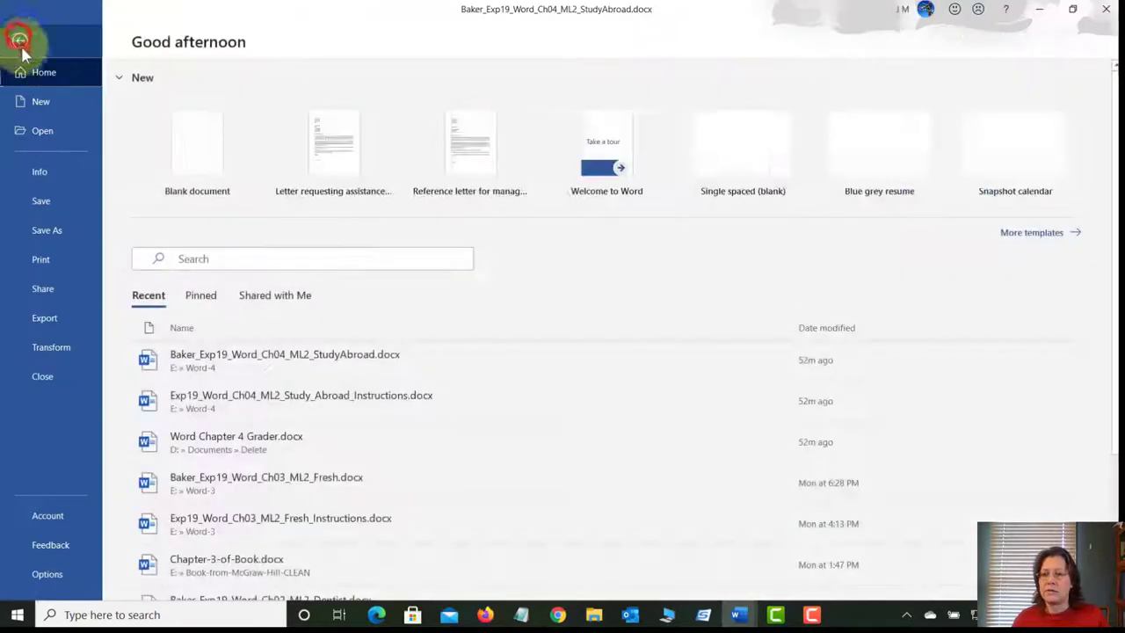
- In File Info, dismiss the author's contact card and select the Exploring Series author entry
click(51, 173)
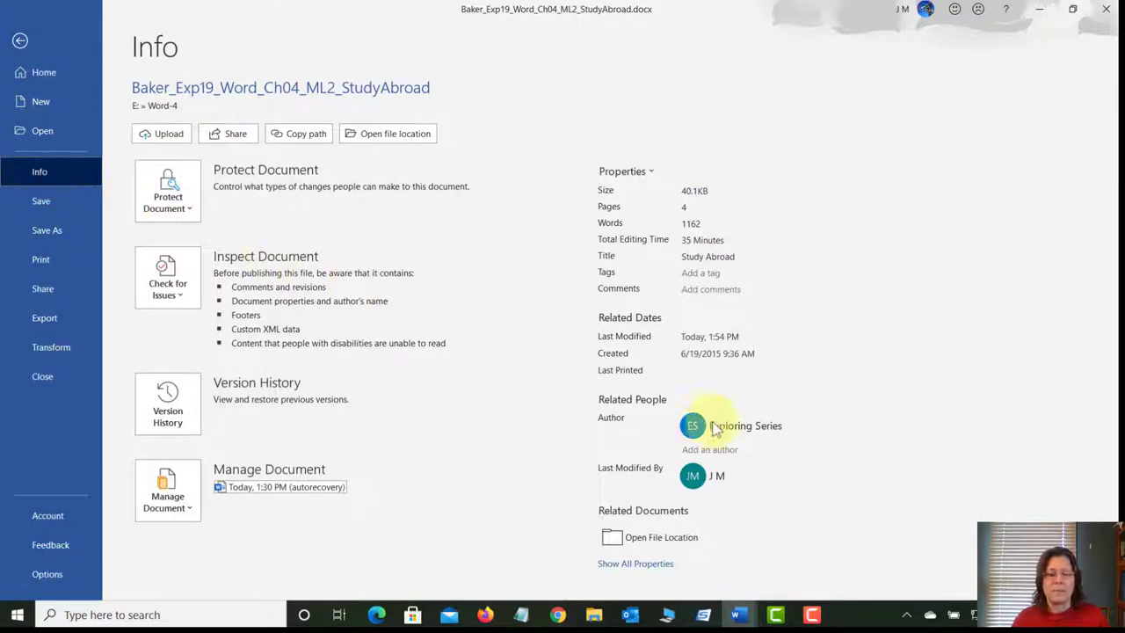
mouse_move(737, 430)
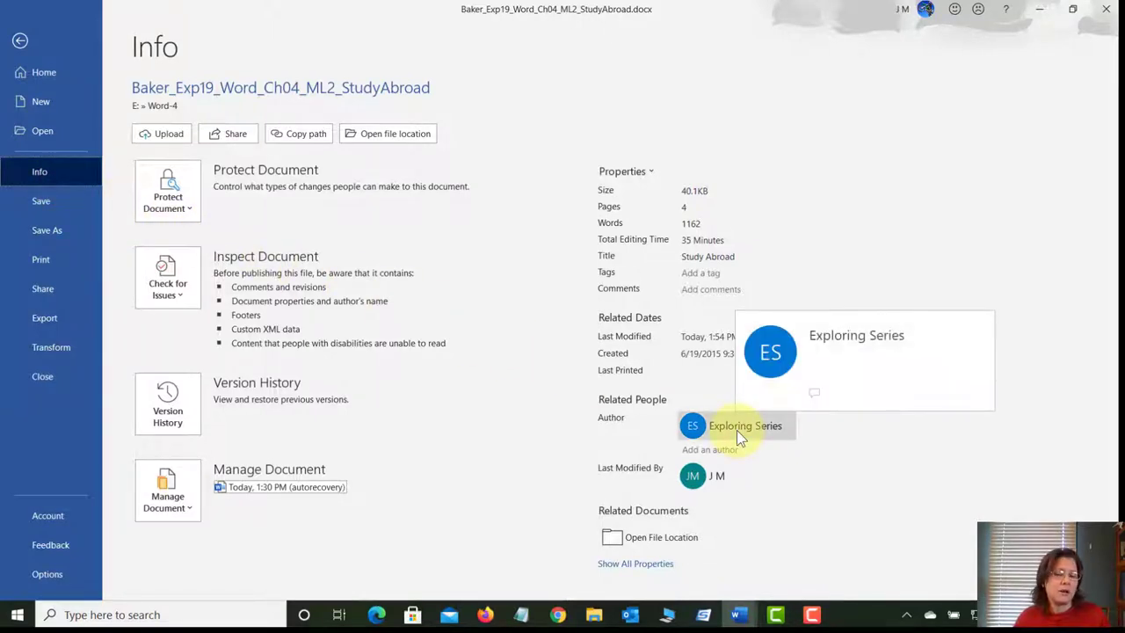
click(601, 438)
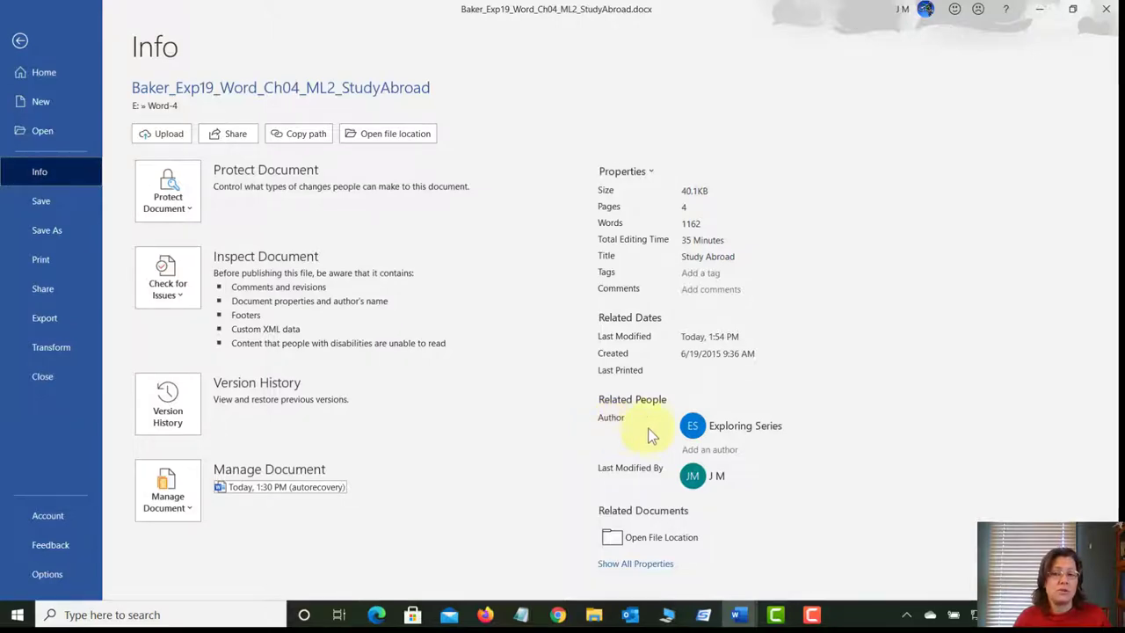
mouse_move(740, 436)
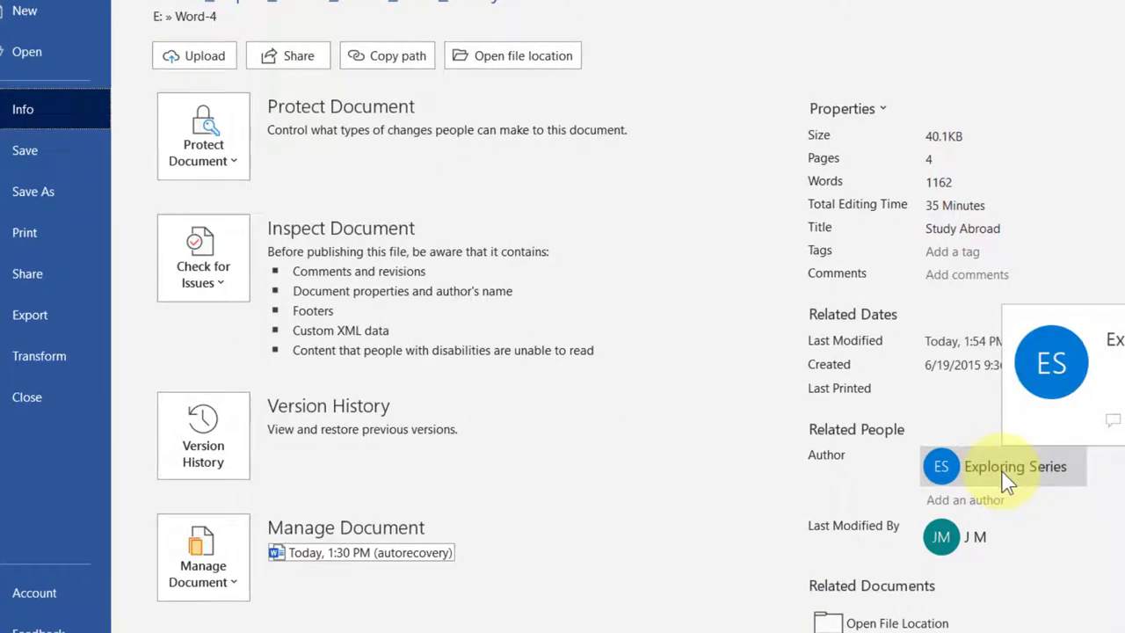
click(1002, 471)
click(973, 472)
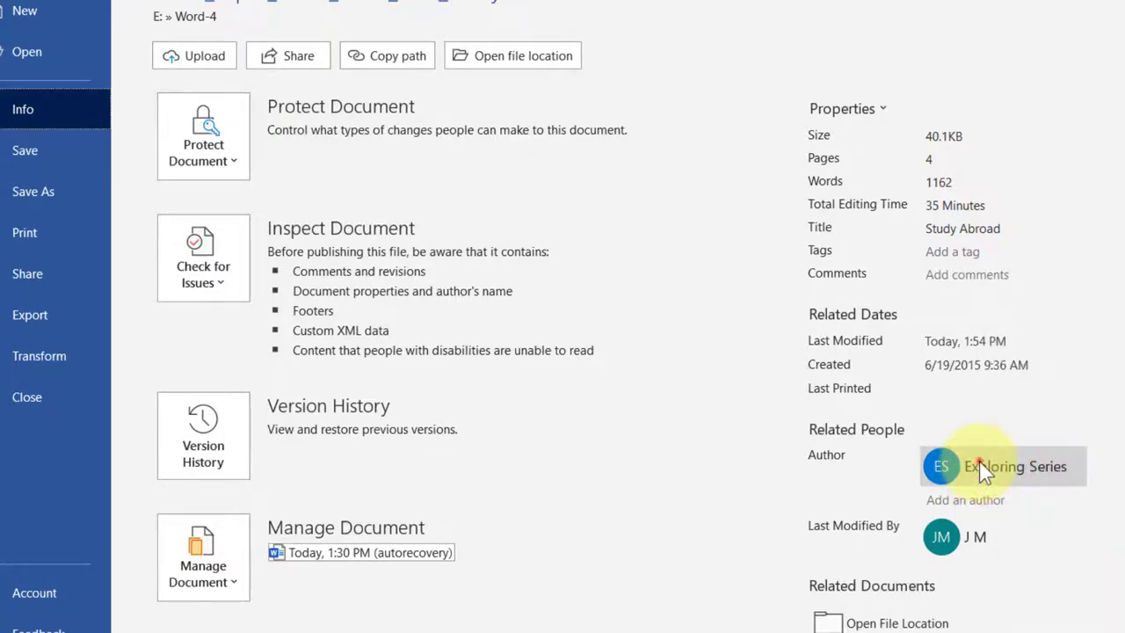
click(980, 463)
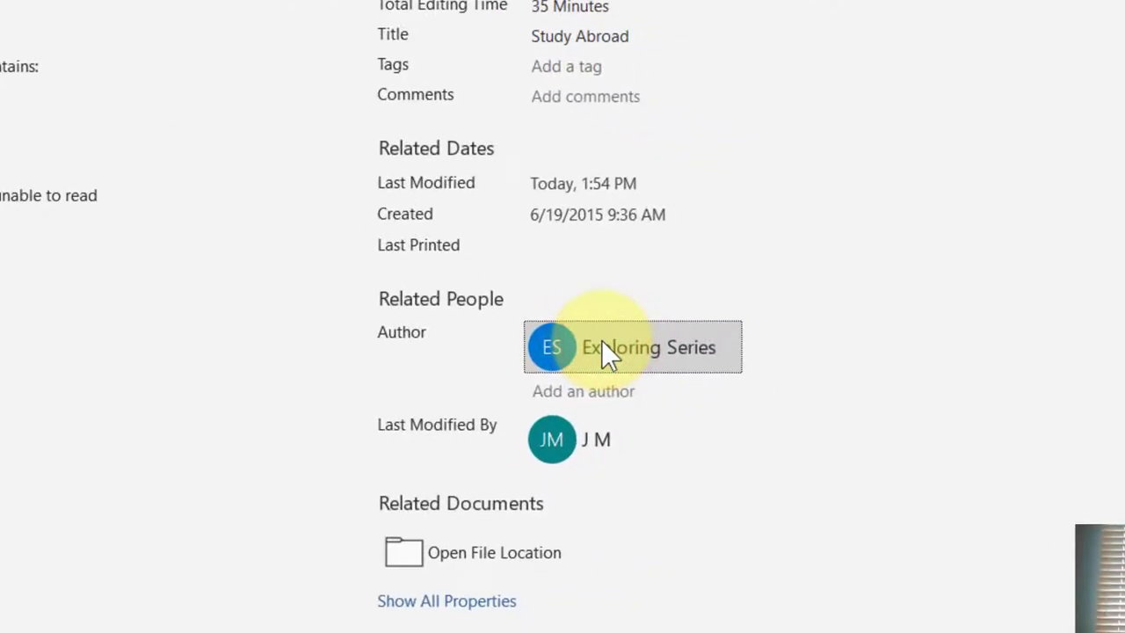
click(612, 344)
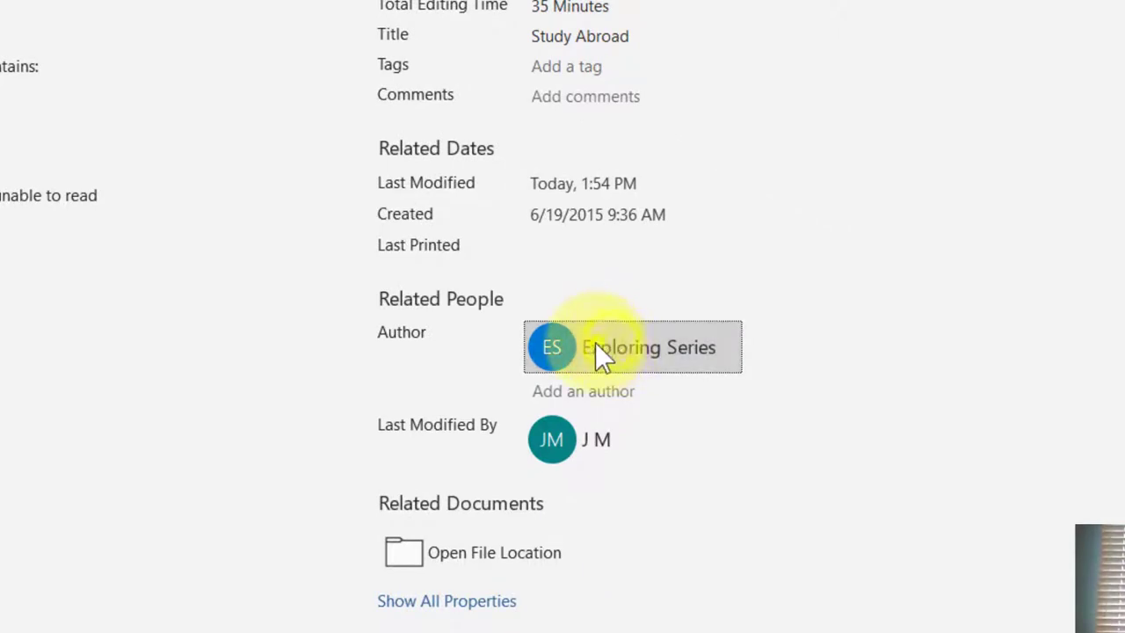
- Remove Exploring Series as author and enter the assigned author's name instead
right_click(595, 345)
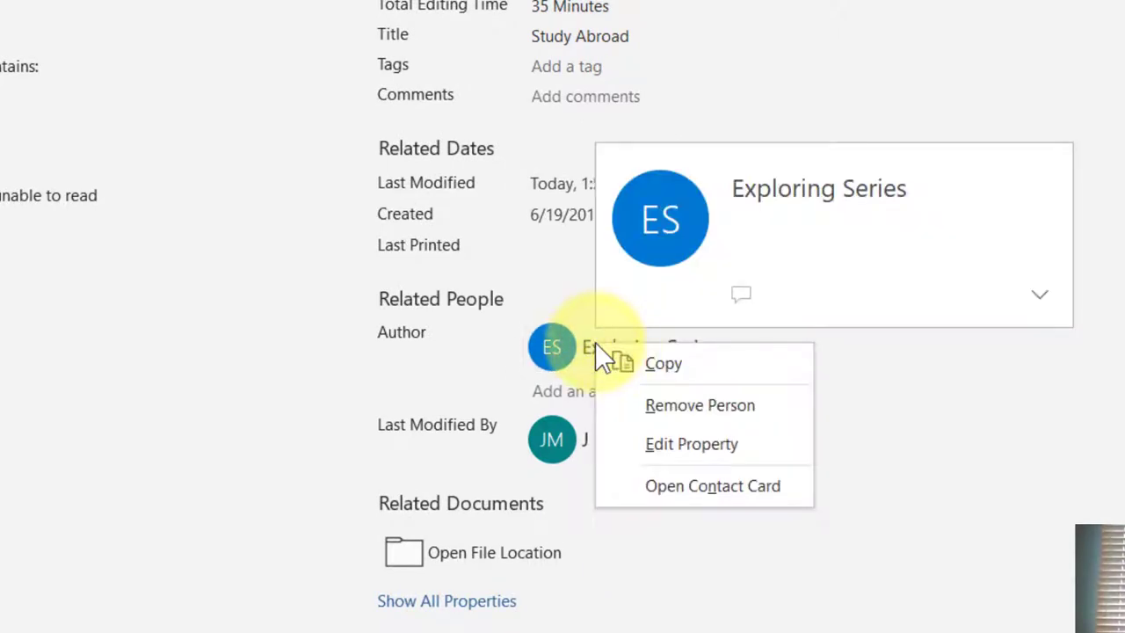
click(706, 410)
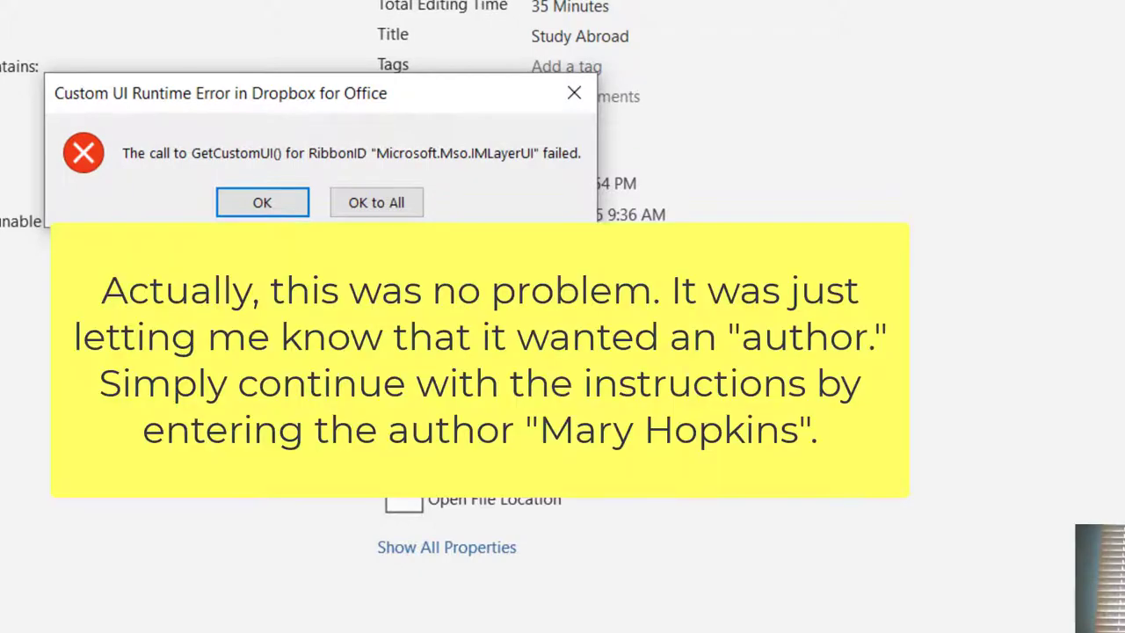
click(263, 200)
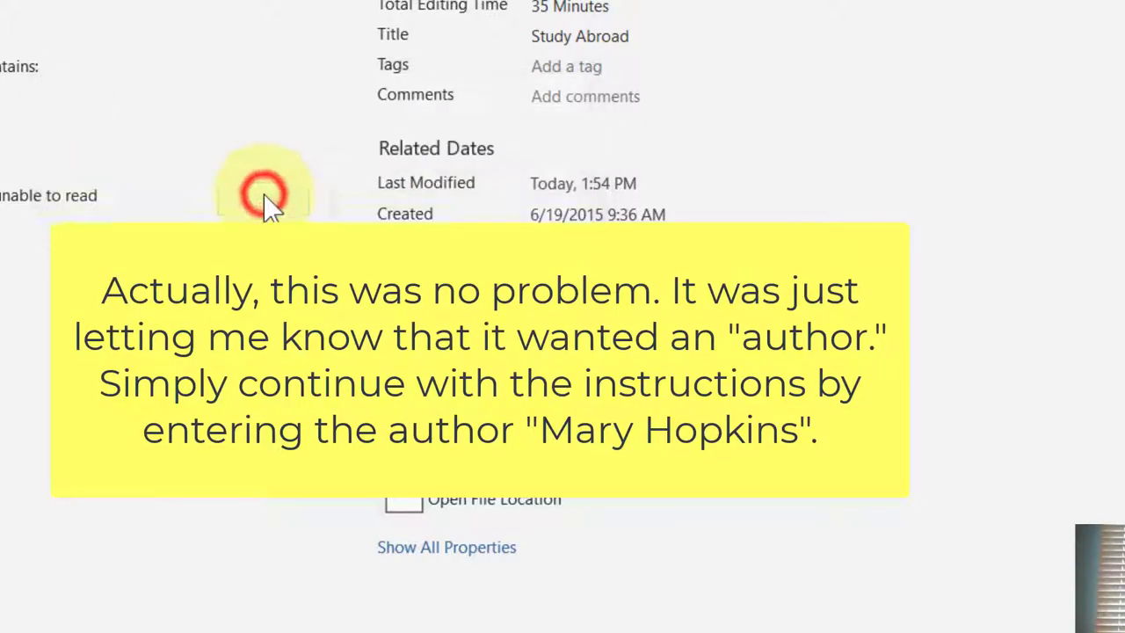
text(Mary)
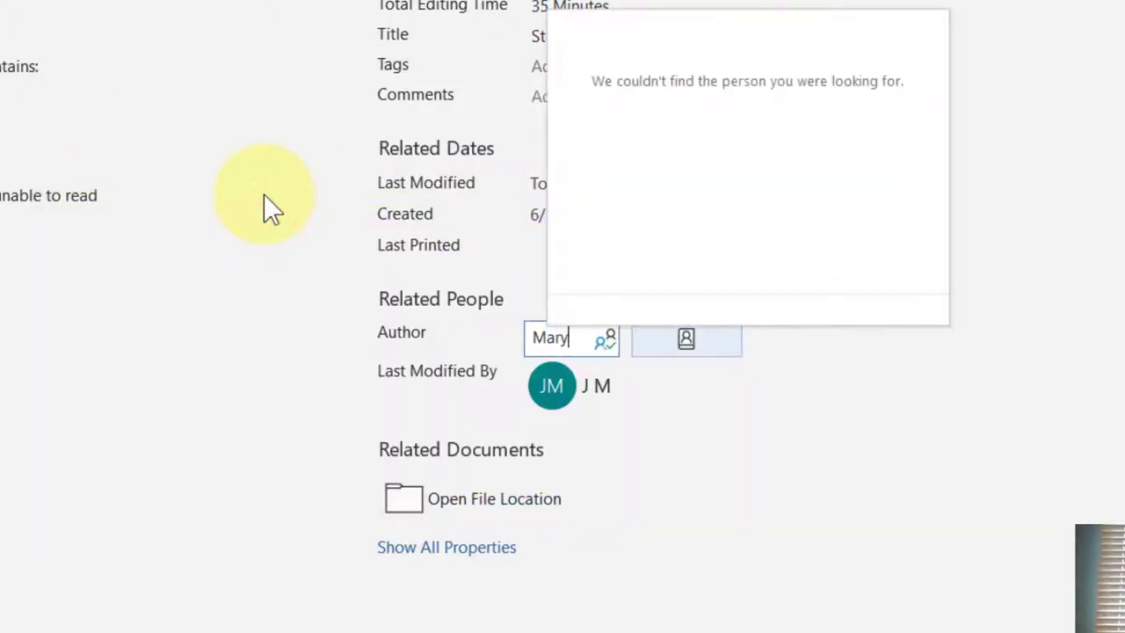
text( Hopkins)
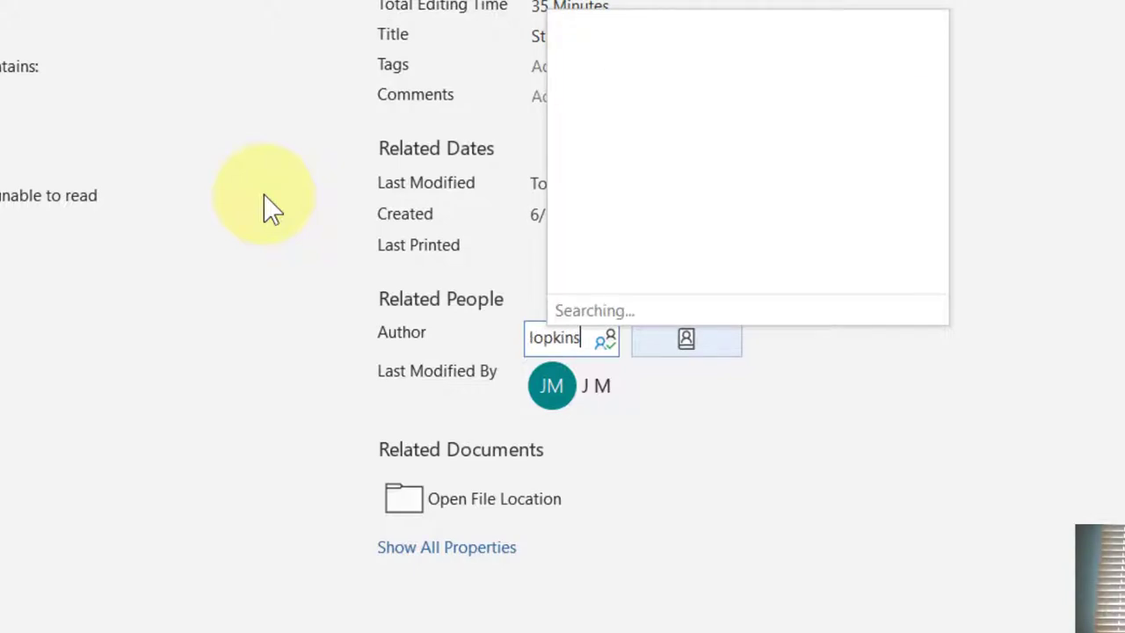
click(783, 2)
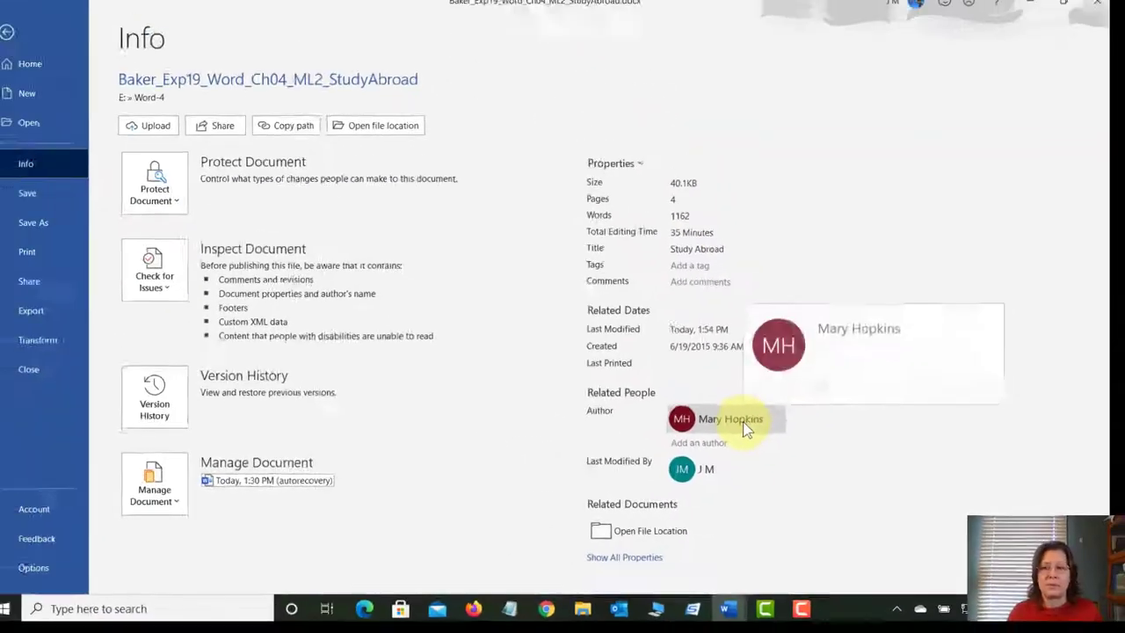
click(59, 55)
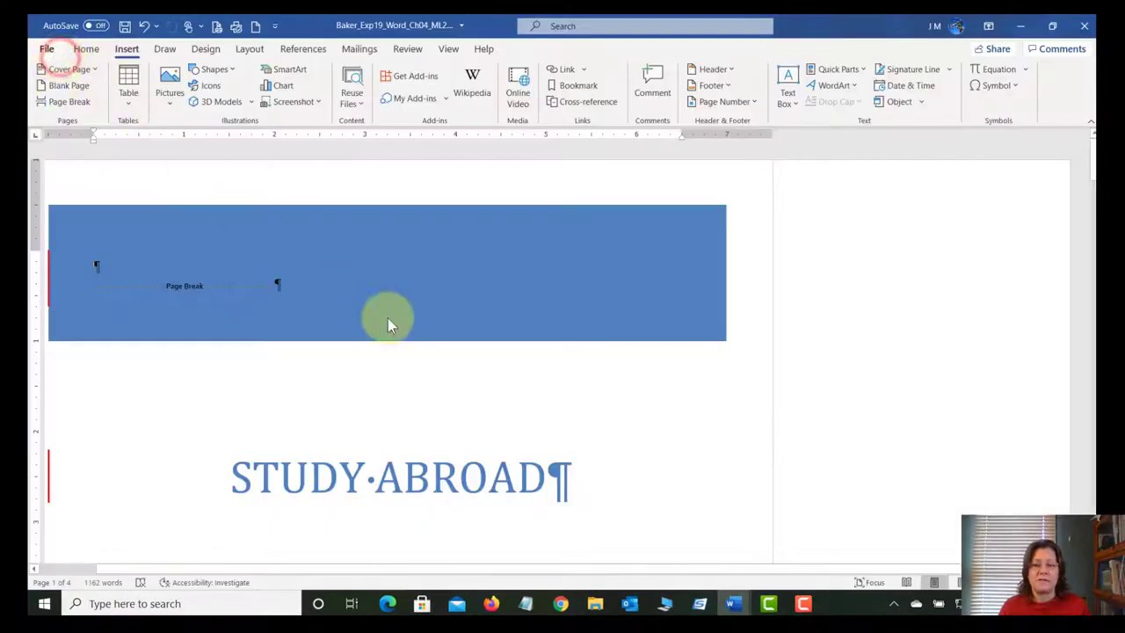
- Scroll the cover page down to its author line and save the report
scroll(480, 393, down, 3)
scroll(482, 392, down, 10)
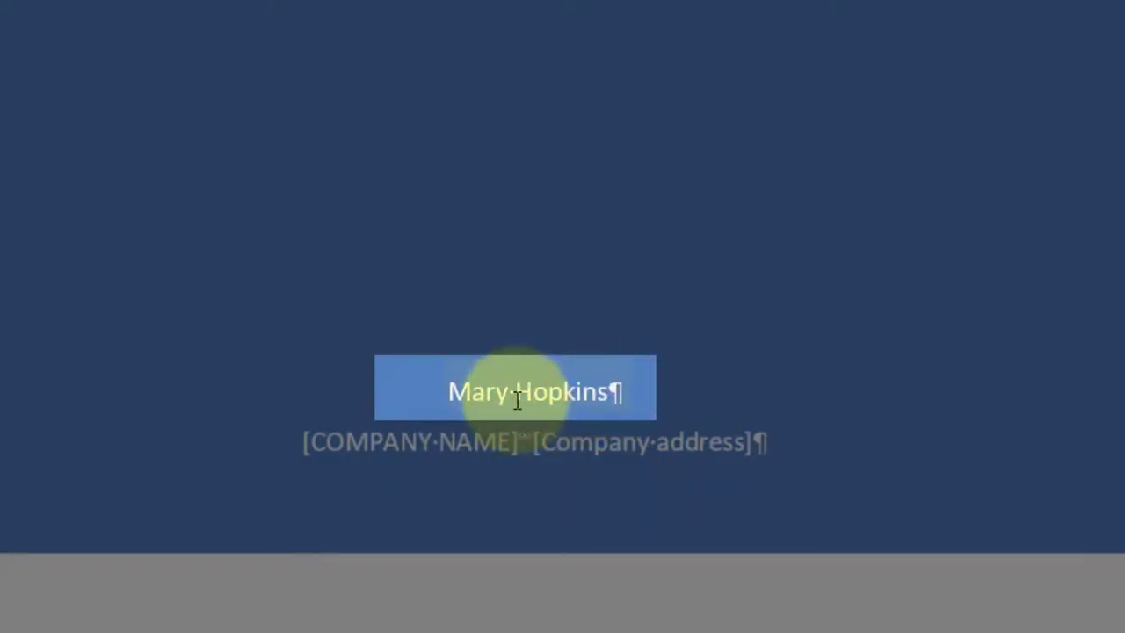
scroll(527, 400, down, 1)
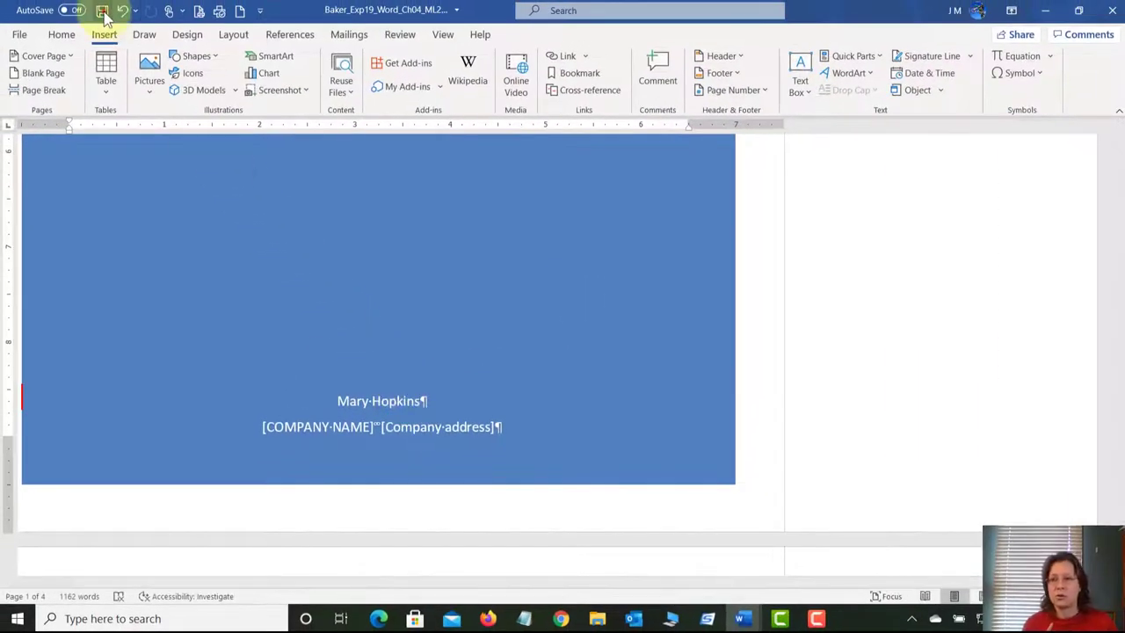
click(102, 12)
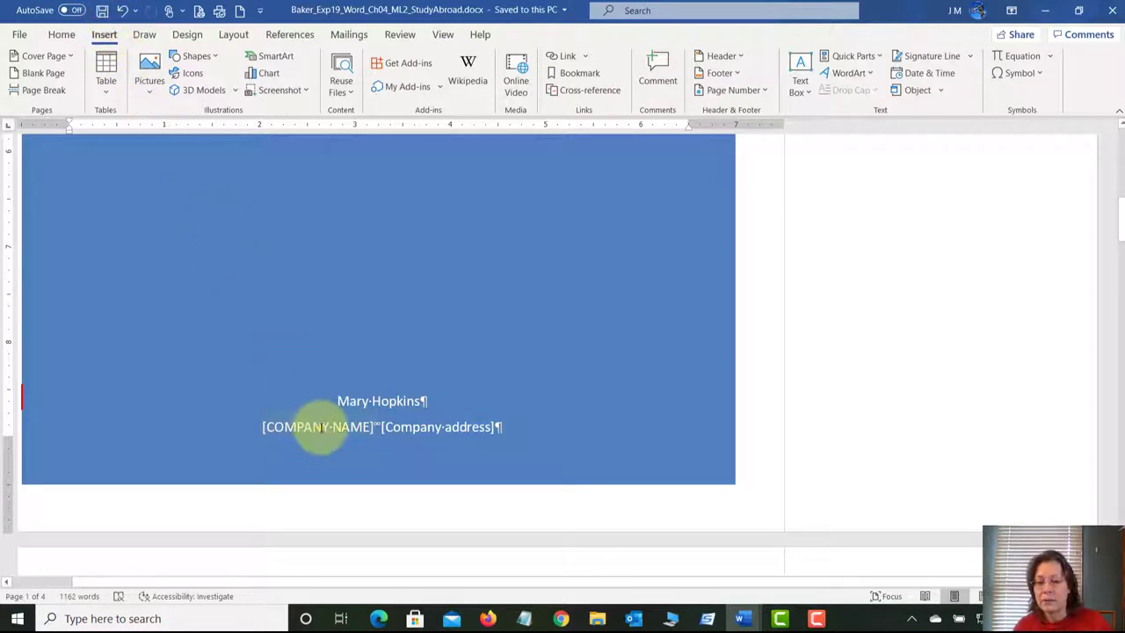
- Remove the company name and company address placeholders, save, and switch to the instructions
right_click(318, 428)
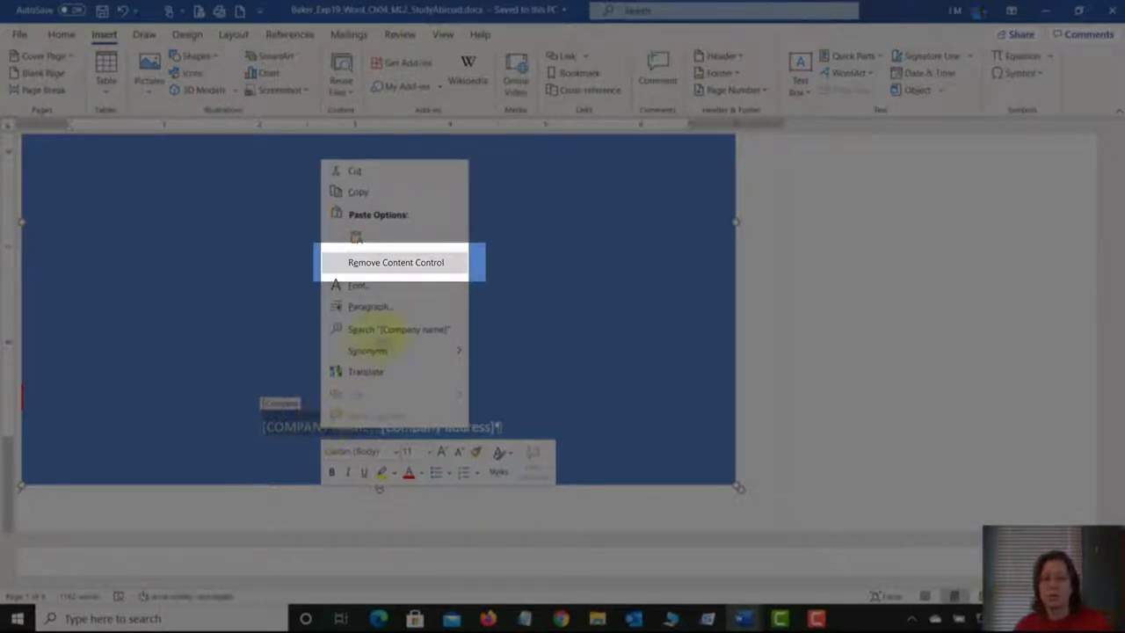
click(427, 264)
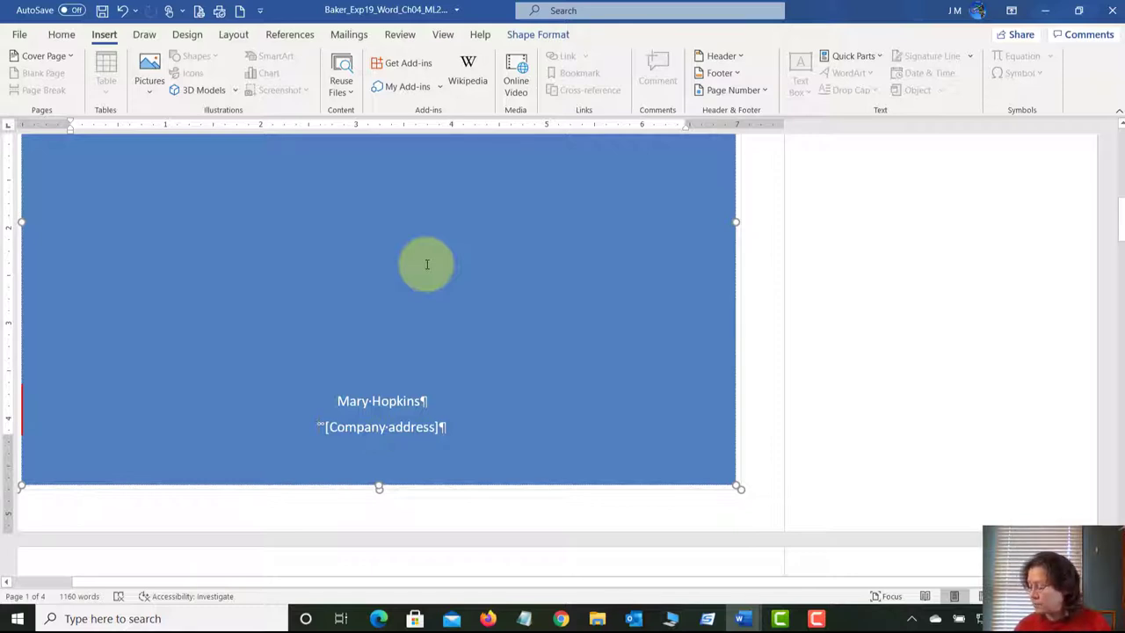
right_click(370, 421)
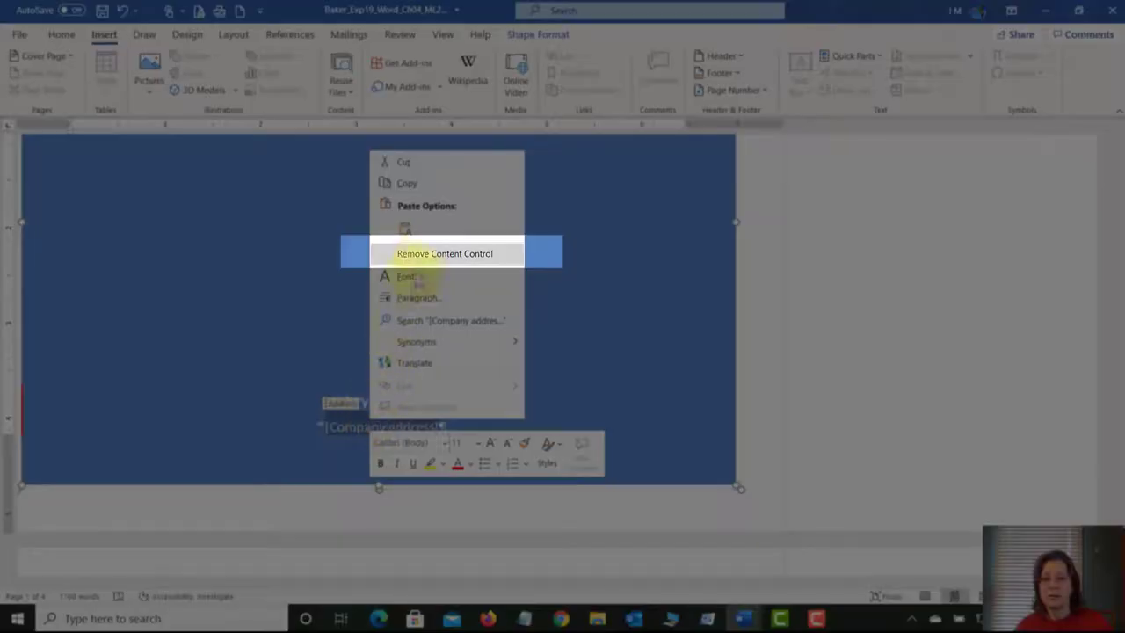
click(421, 254)
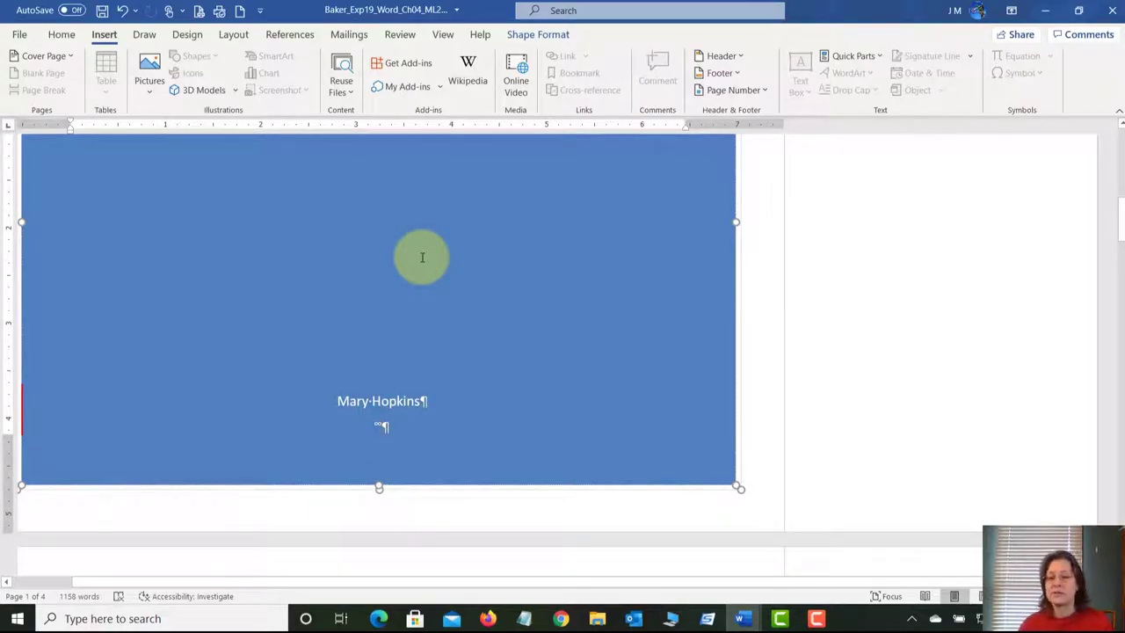
click(102, 11)
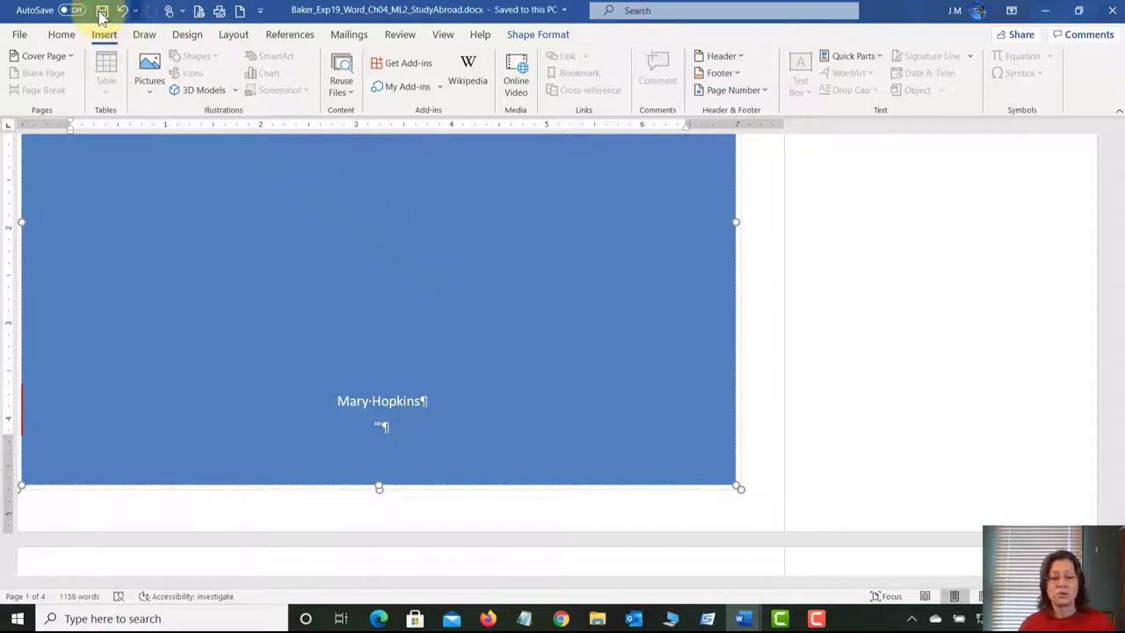
click(744, 620)
click(744, 545)
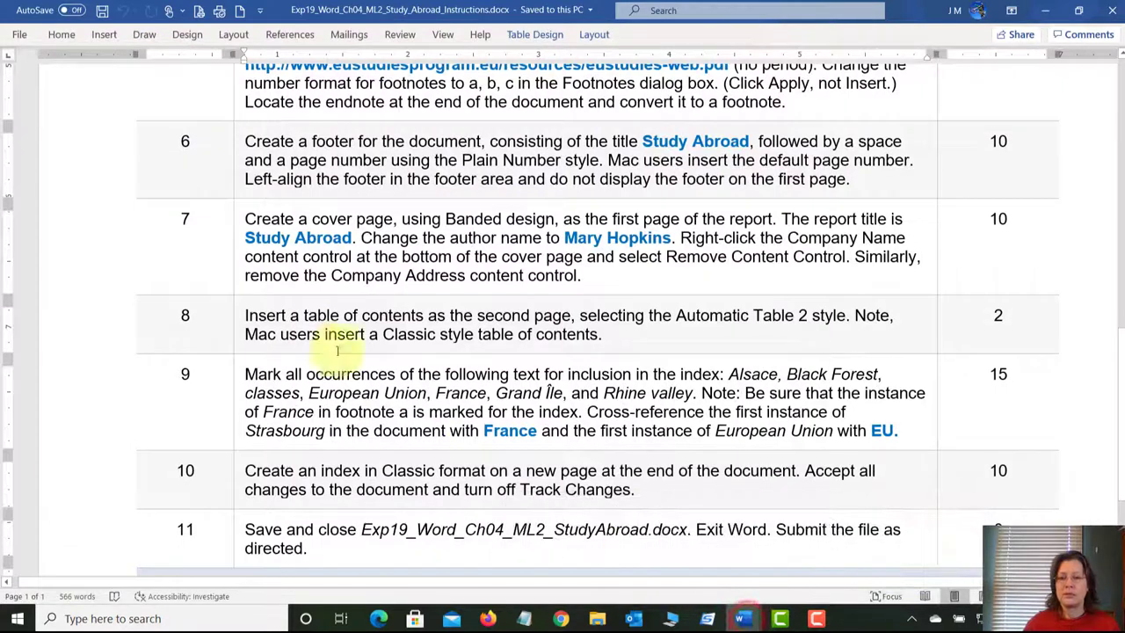
- Read step 8 in the instructions, then return to the report's cover page and INTRODUCTION
click(313, 335)
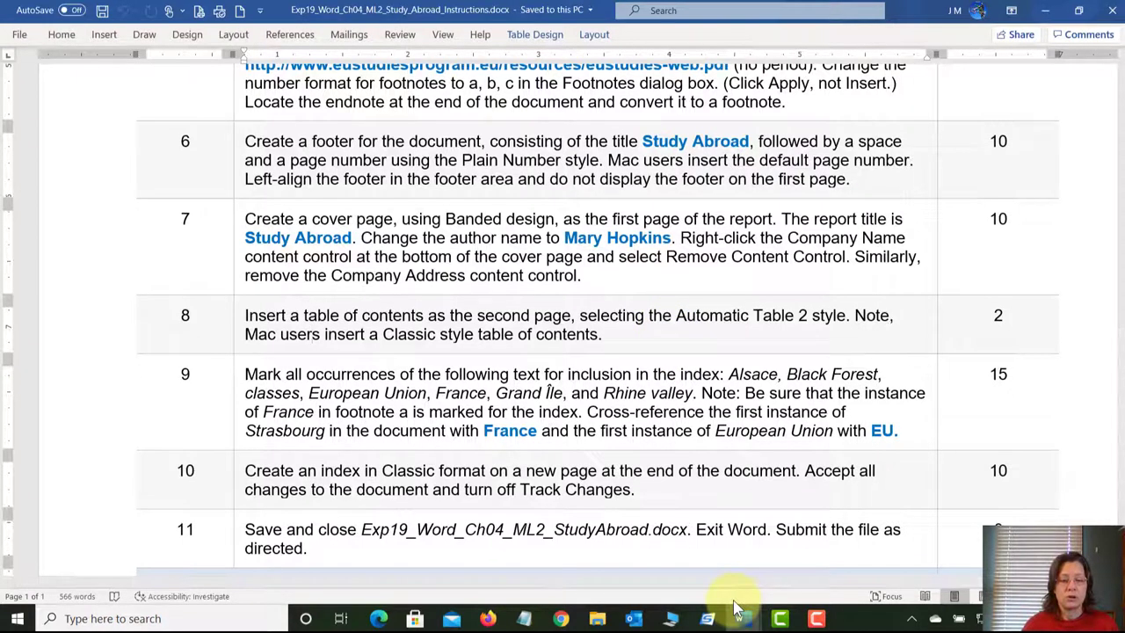
mouse_move(738, 611)
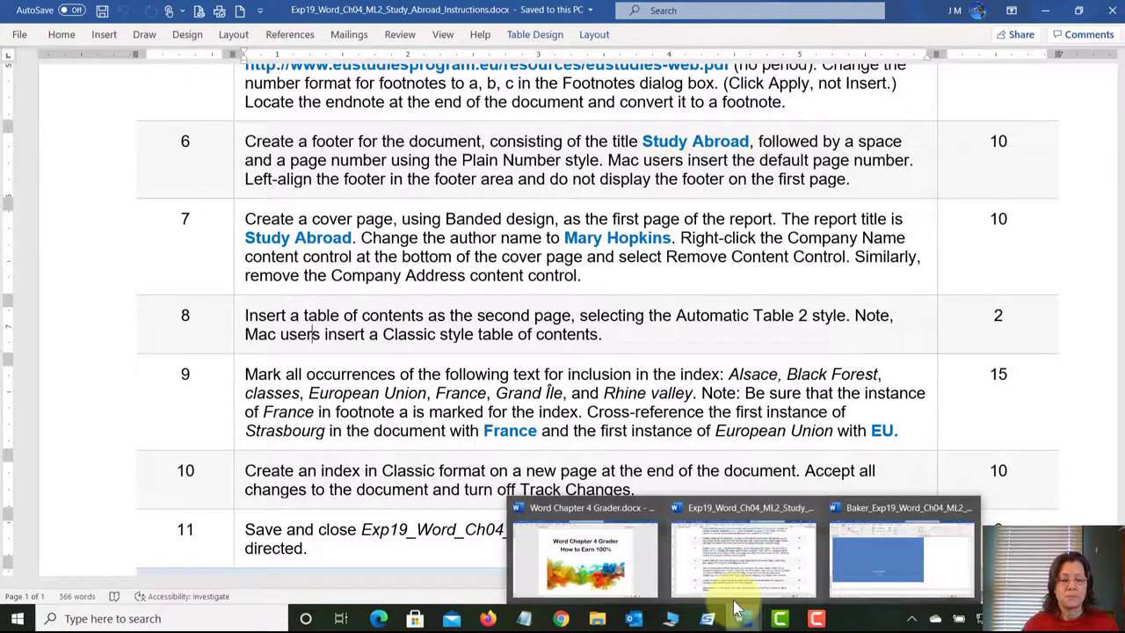
click(860, 564)
scroll(606, 407, down, 5)
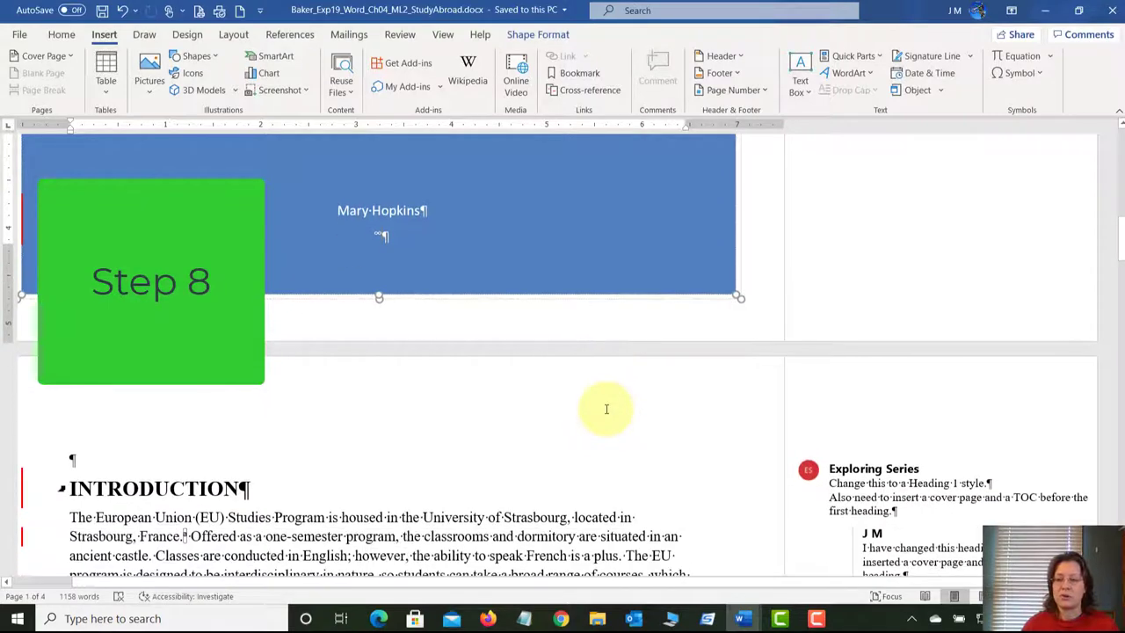
- Put the cursor on the empty line above INTRODUCTION and bring up the References commands
click(133, 460)
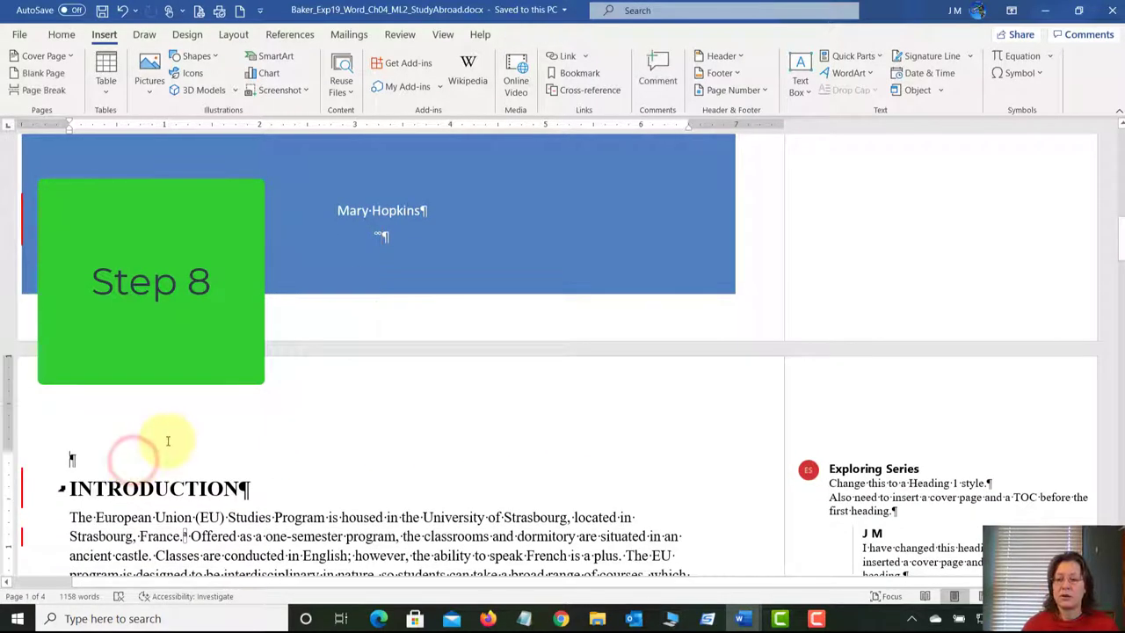
scroll(168, 441, down, 1)
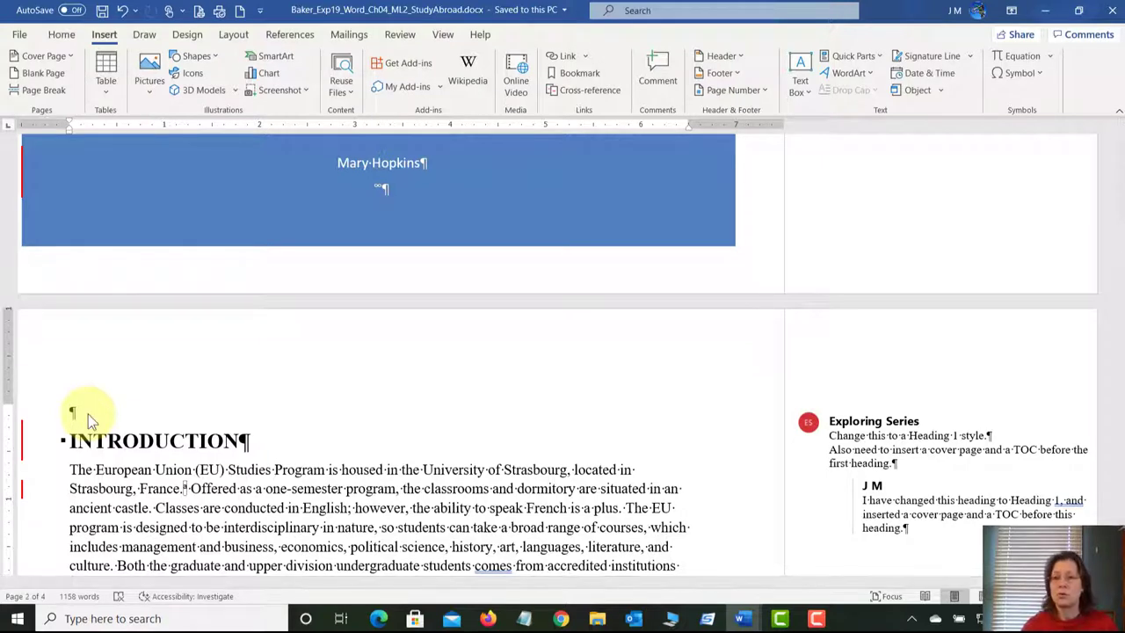
click(290, 40)
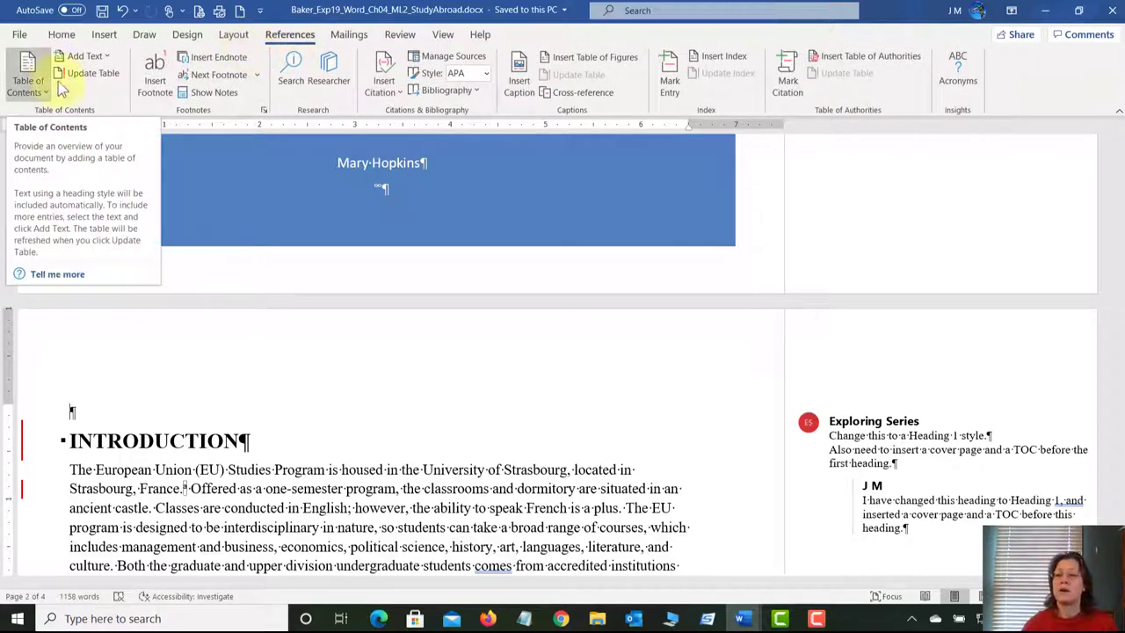
- Insert an Automatic Table 2 table of contents on the empty line above INTRODUCTION
click(22, 88)
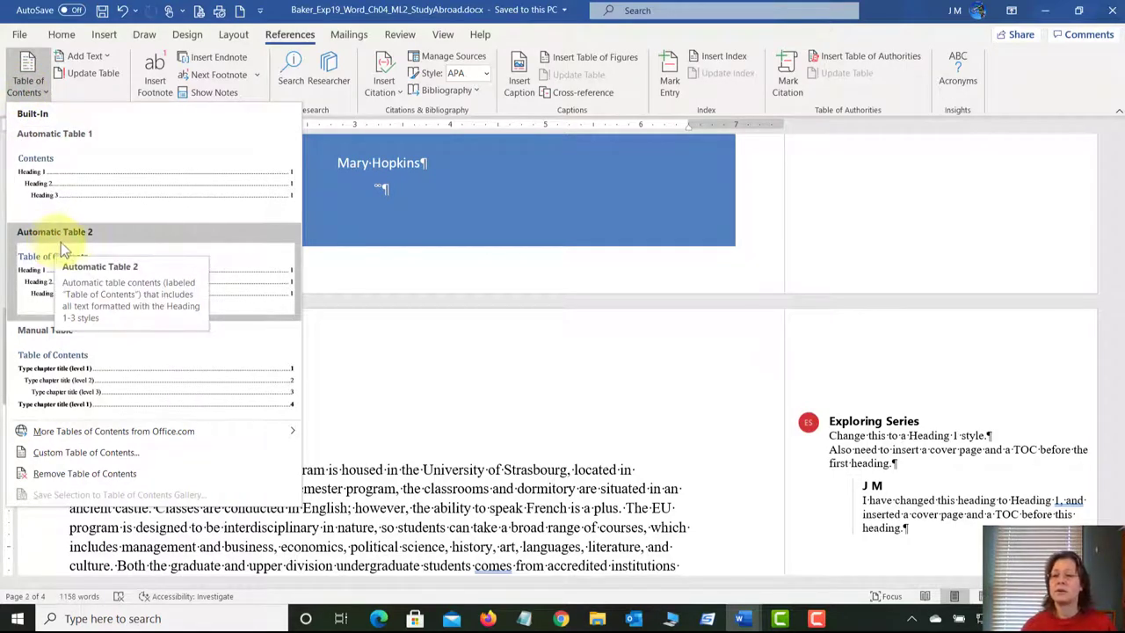
click(109, 245)
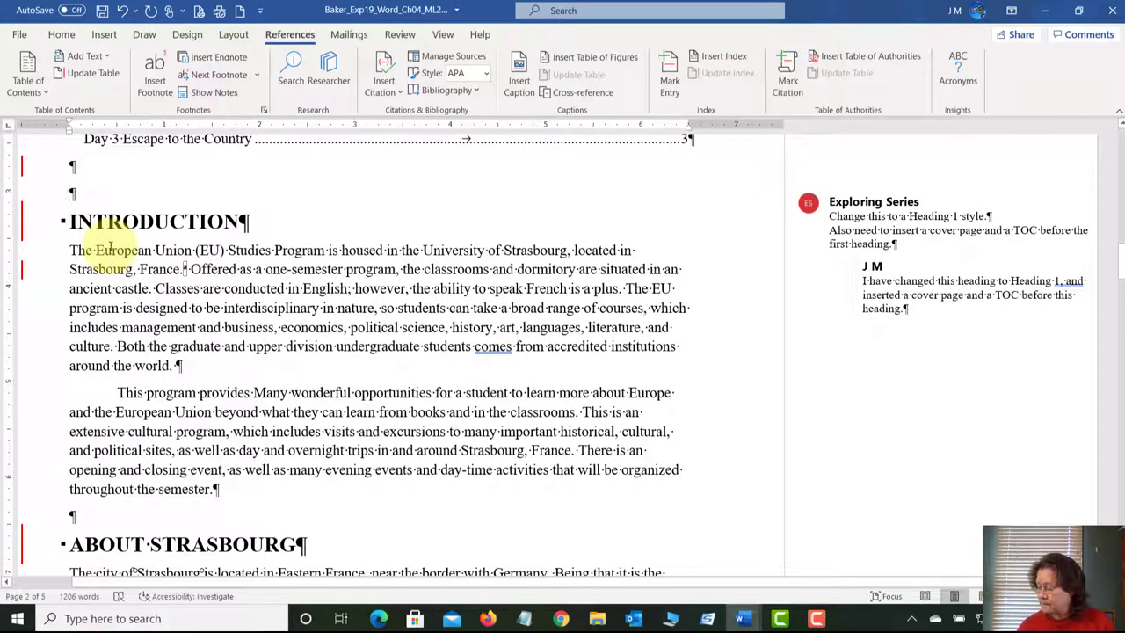
scroll(110, 247, up, 5)
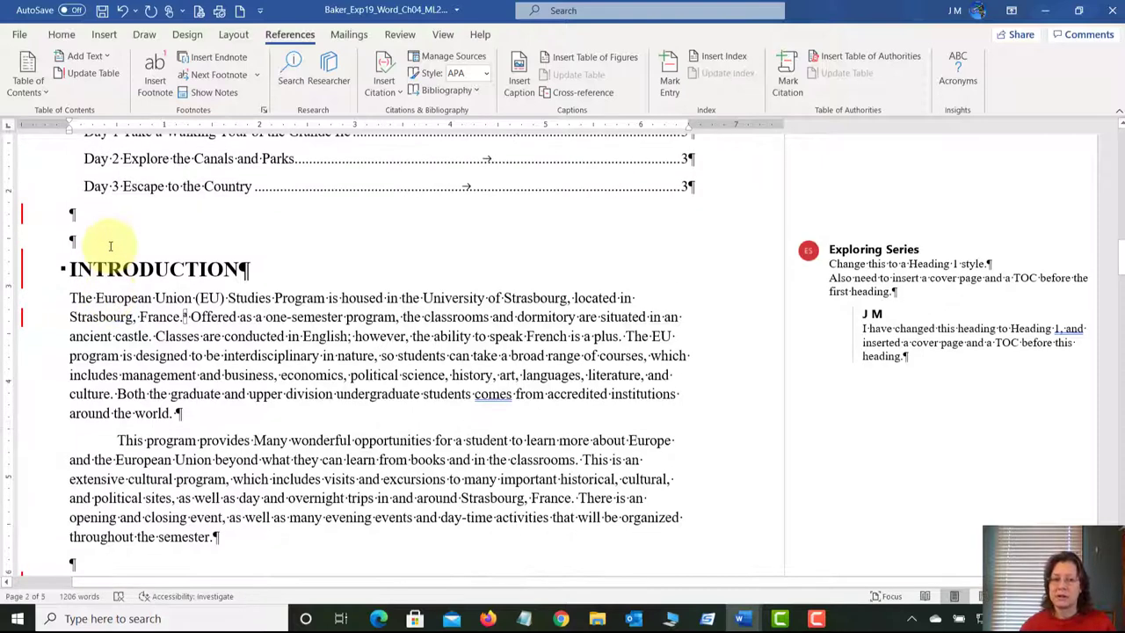
click(110, 247)
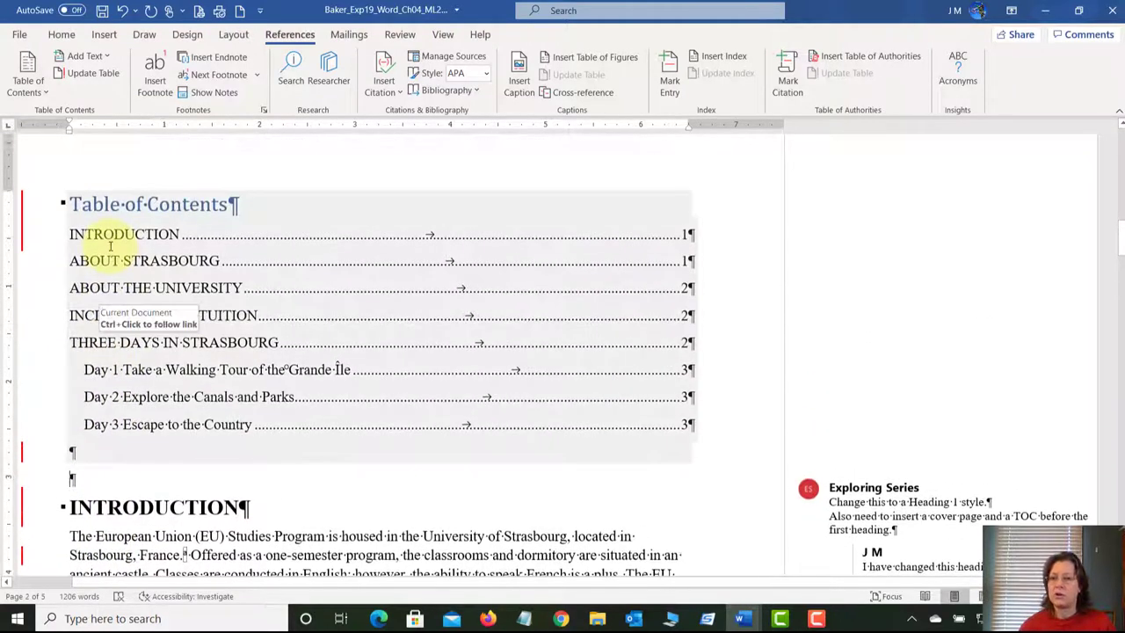
click(132, 477)
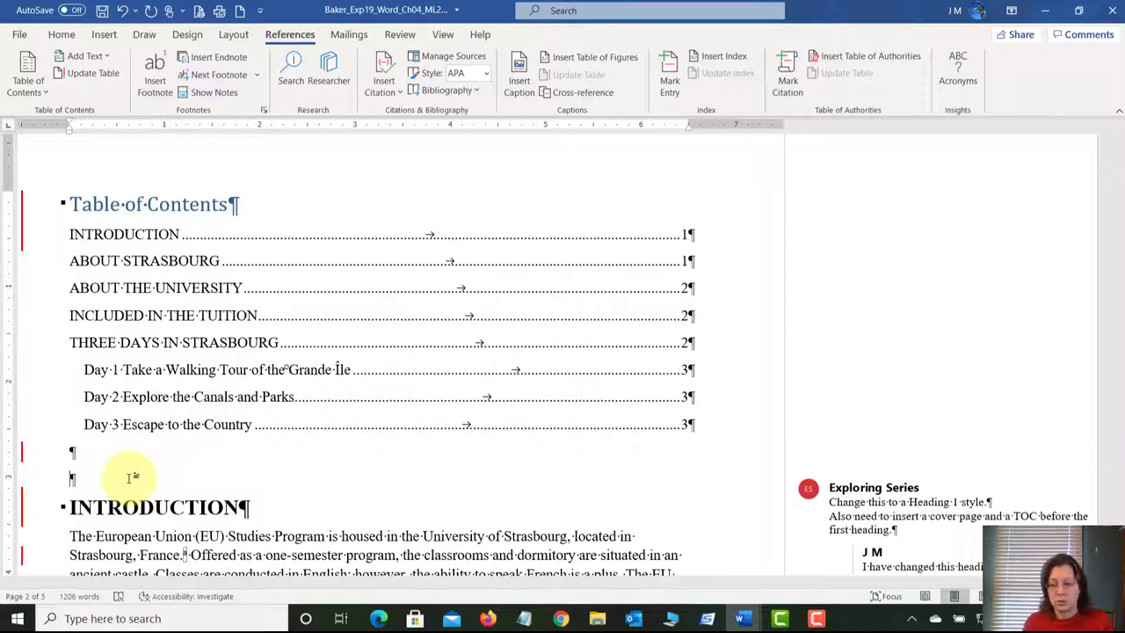
- Add a Ctrl+Enter page break below the table of contents so INTRODUCTION starts a new page
key(Up)
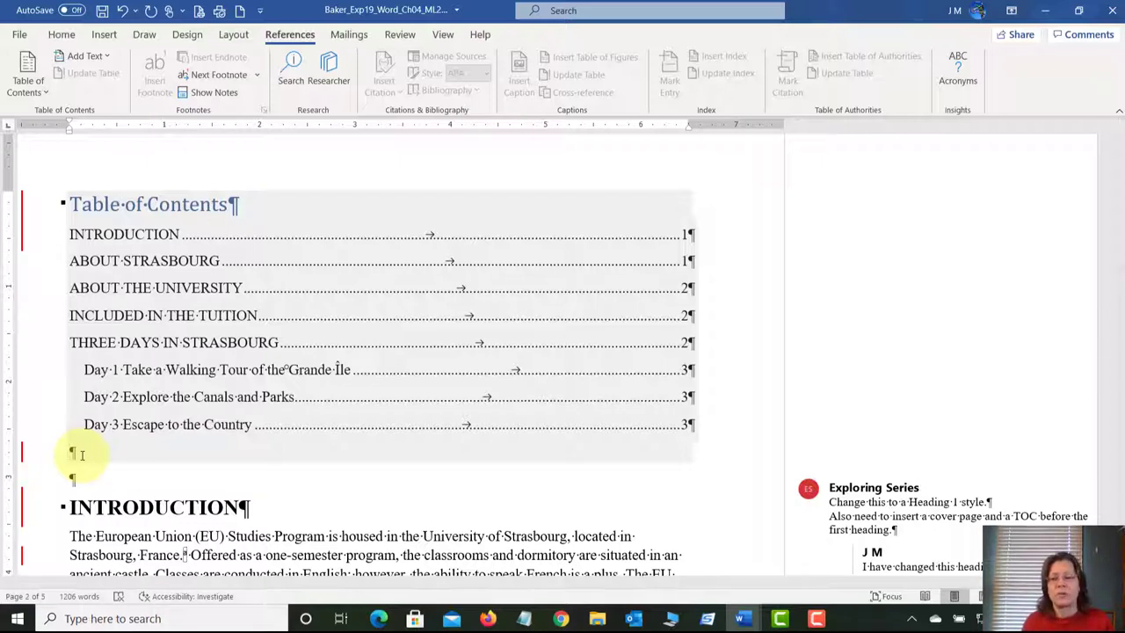
click(79, 477)
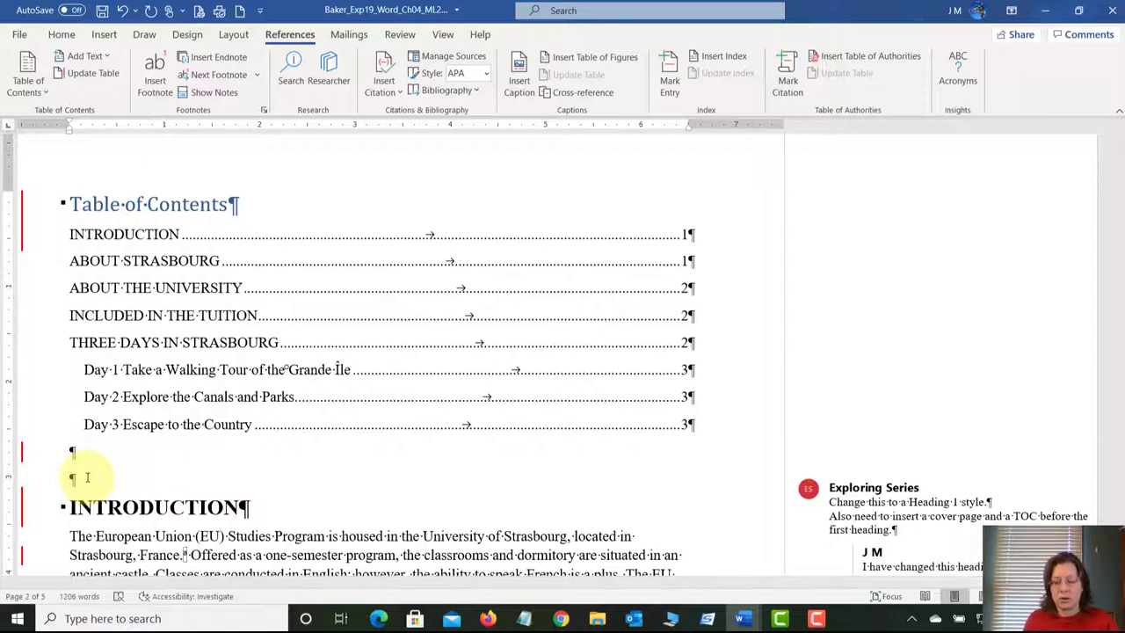
key(ctrl+Return)
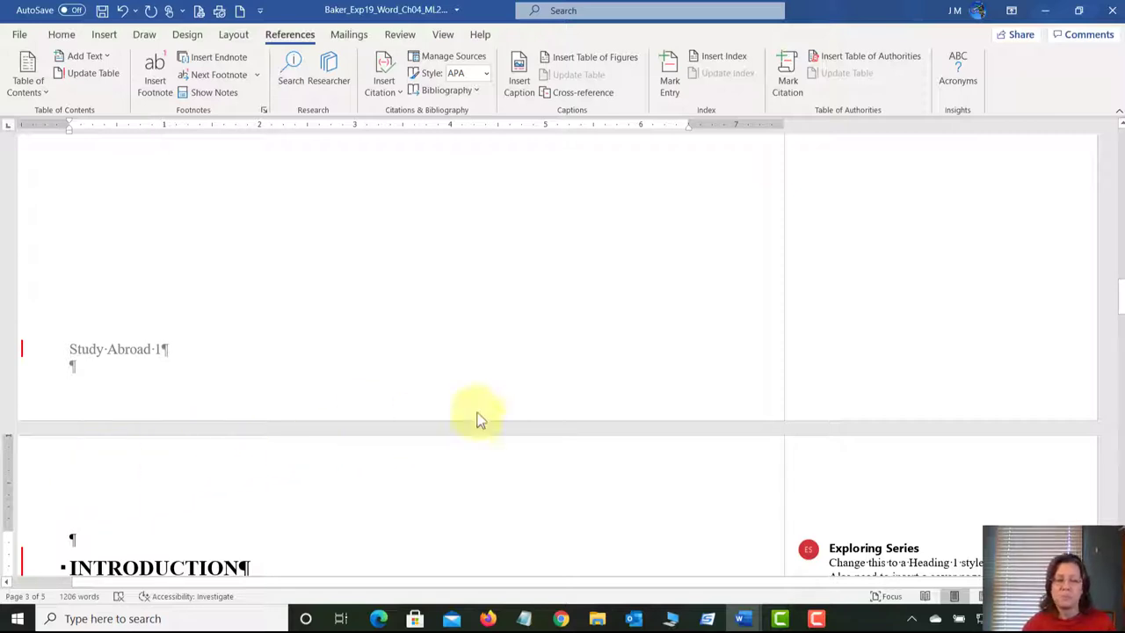
- Scroll through the finished report, then bring the Exp19 assignment instructions document to the front
drag(1117, 302, 1119, 197)
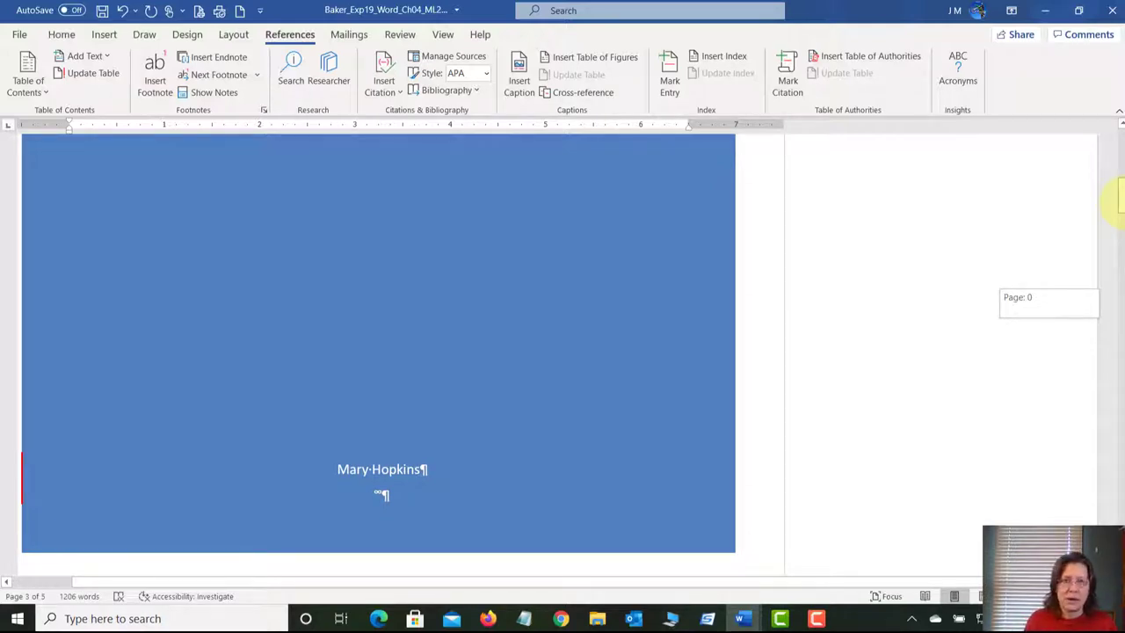
drag(1118, 197, 1118, 239)
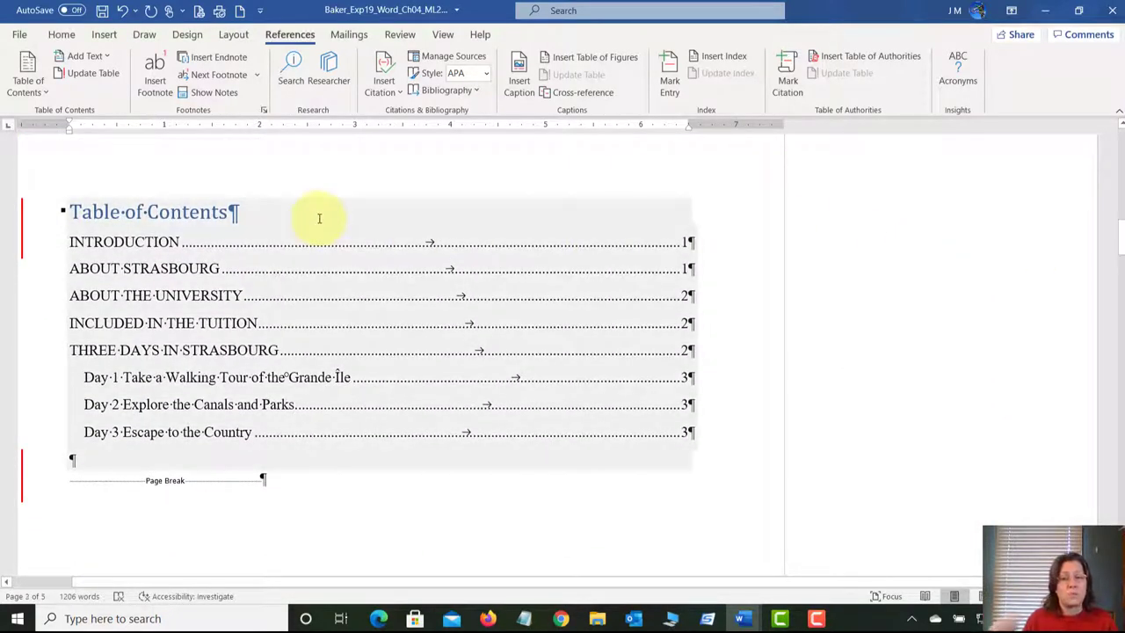
scroll(264, 452, down, 8)
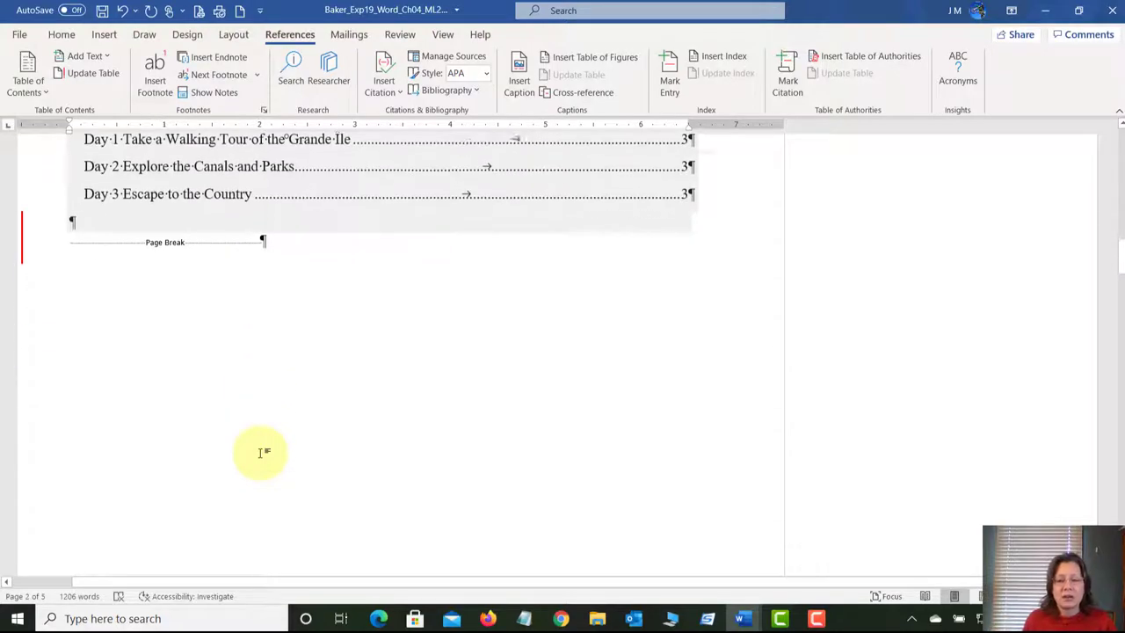
scroll(264, 453, down, 5)
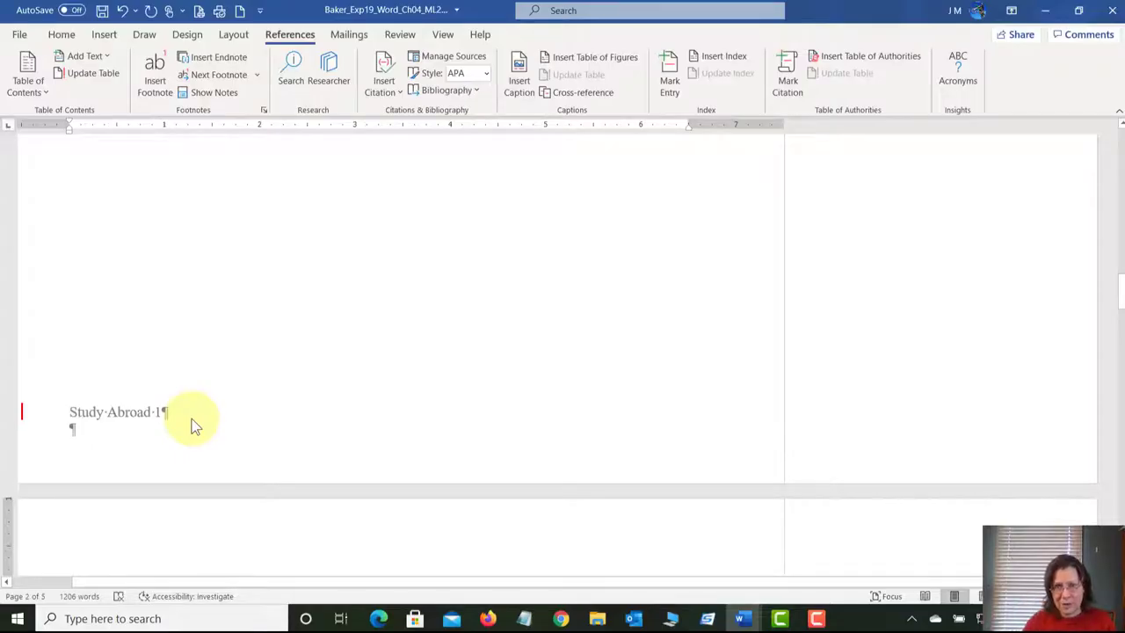
scroll(219, 420, down, 10)
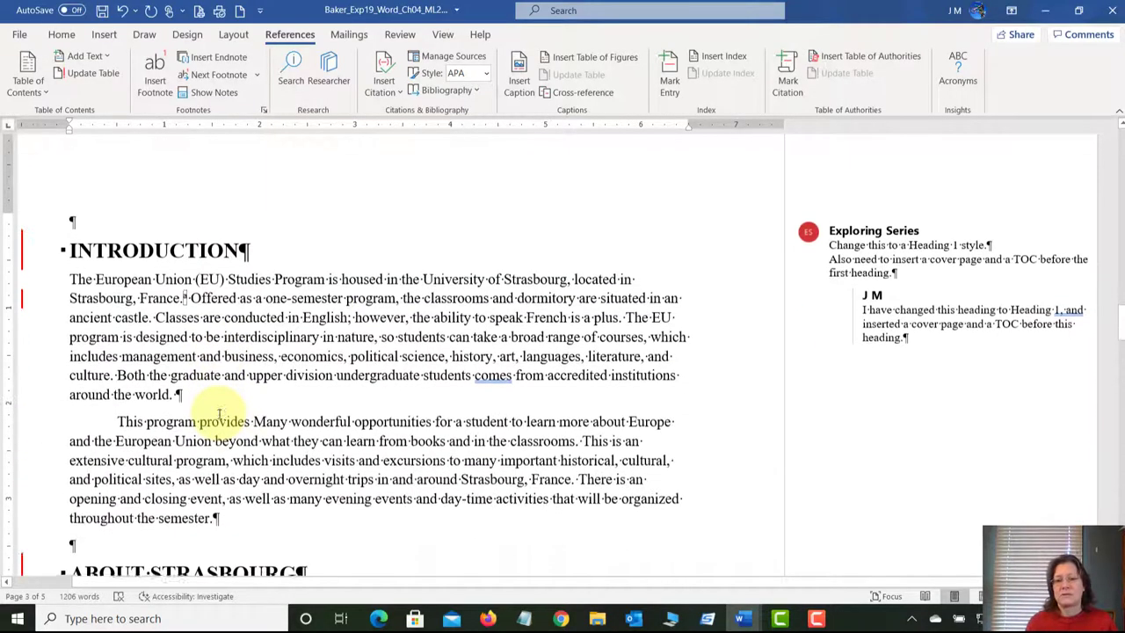
scroll(211, 411, down, 12)
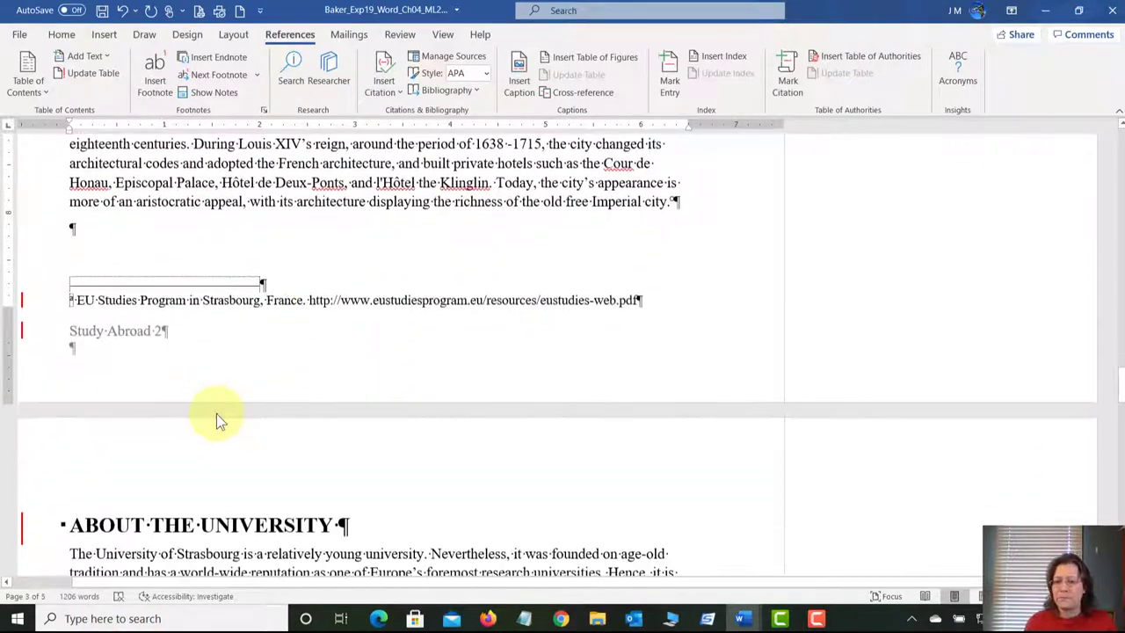
scroll(181, 403, down, 15)
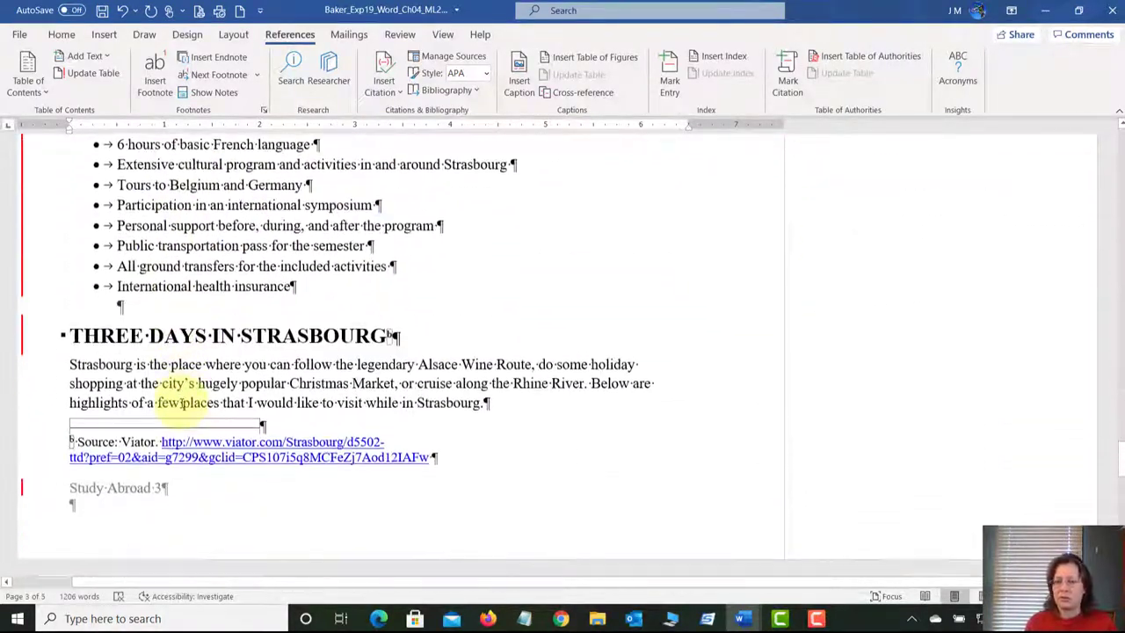
scroll(167, 400, down, 15)
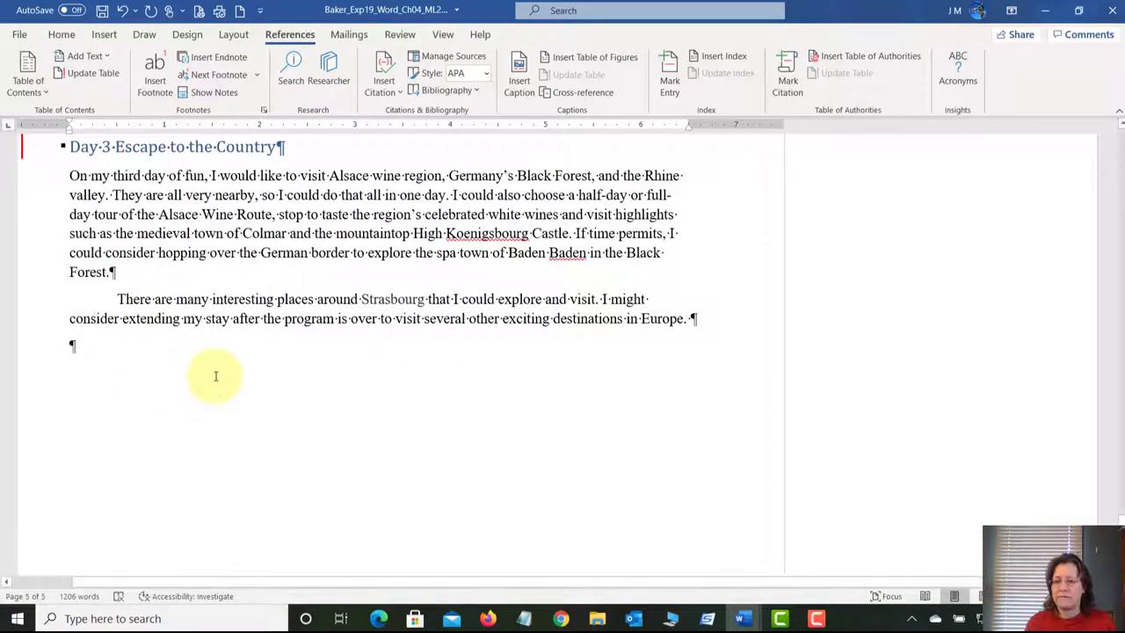
scroll(213, 377, down, 3)
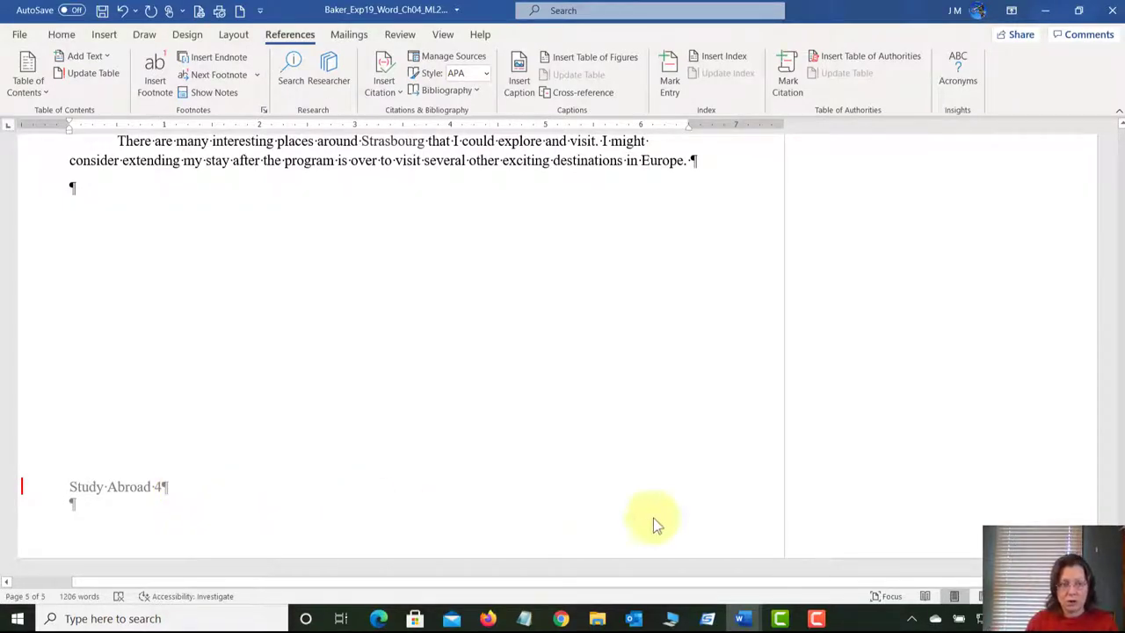
drag(1122, 535, 1122, 309)
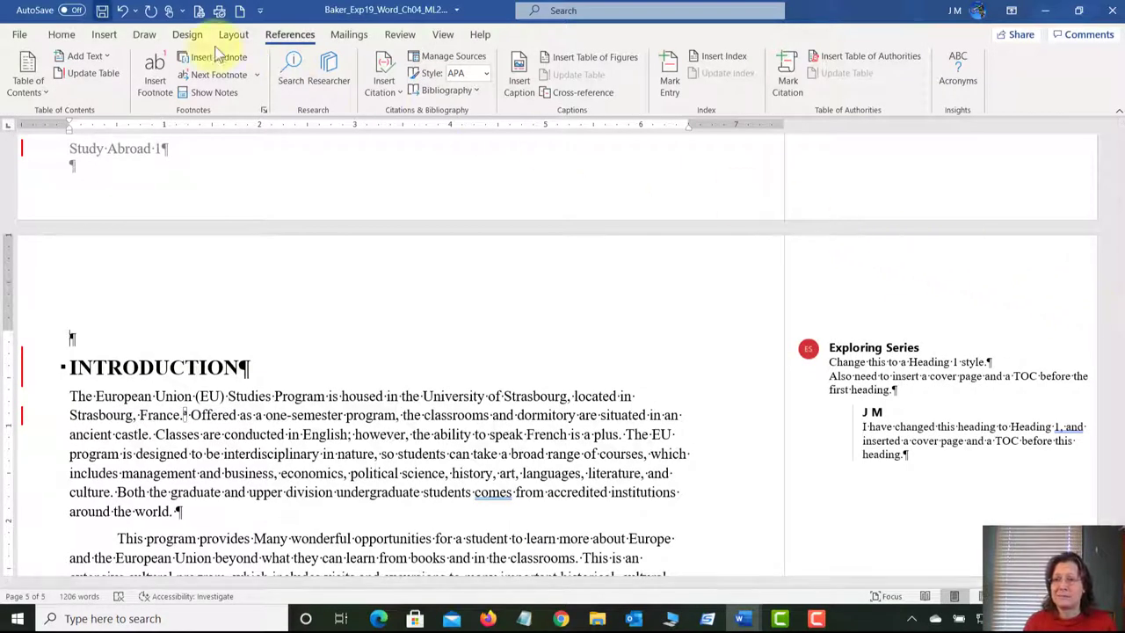
click(102, 11)
click(739, 572)
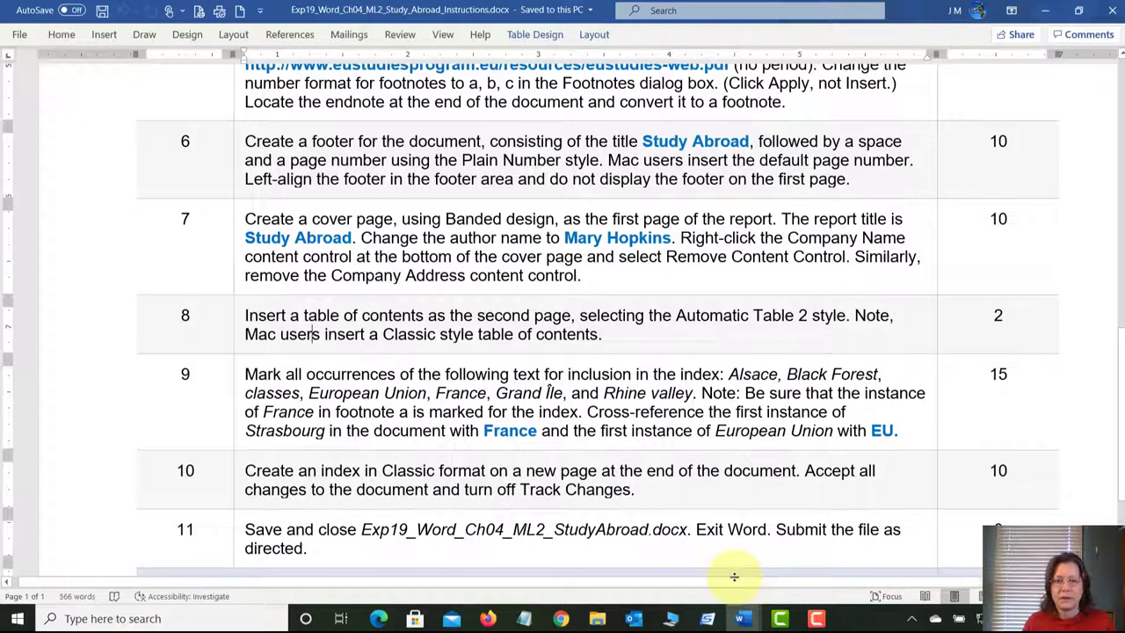
scroll(708, 555, down, 3)
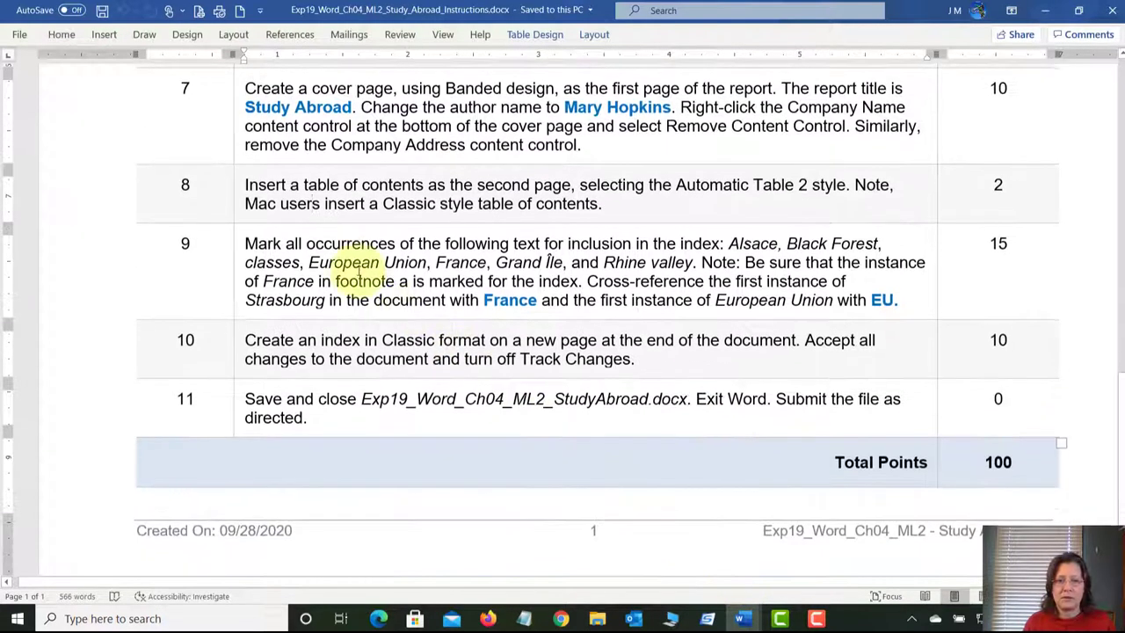
click(248, 184)
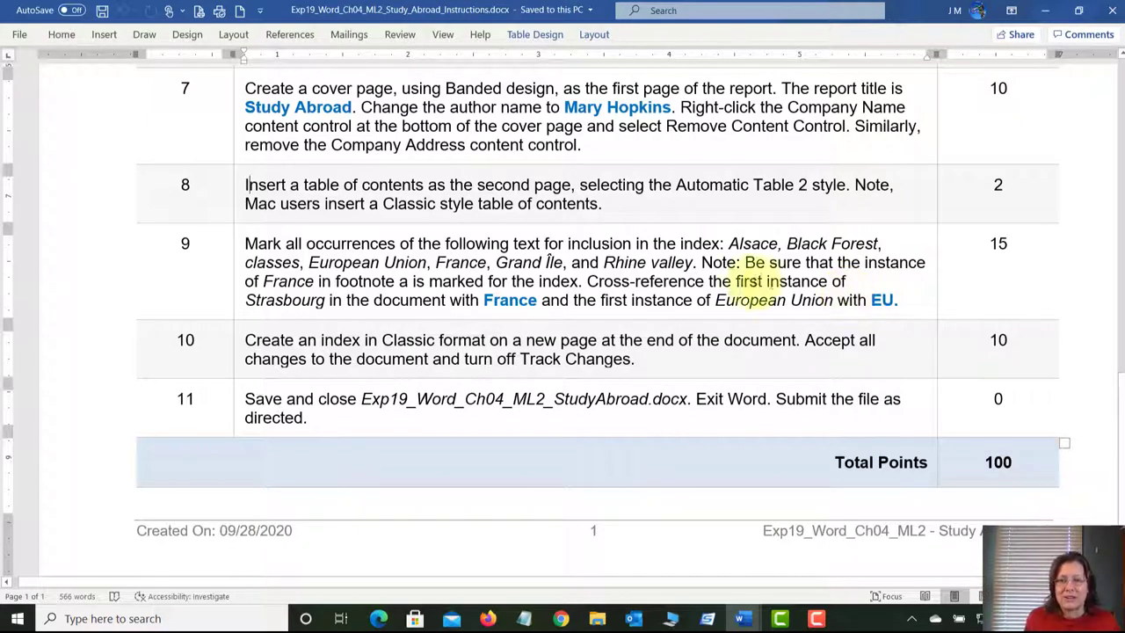
- Copy the word 'Alsace' from instruction step 9 to paste into the report
scroll(660, 255, down, 1)
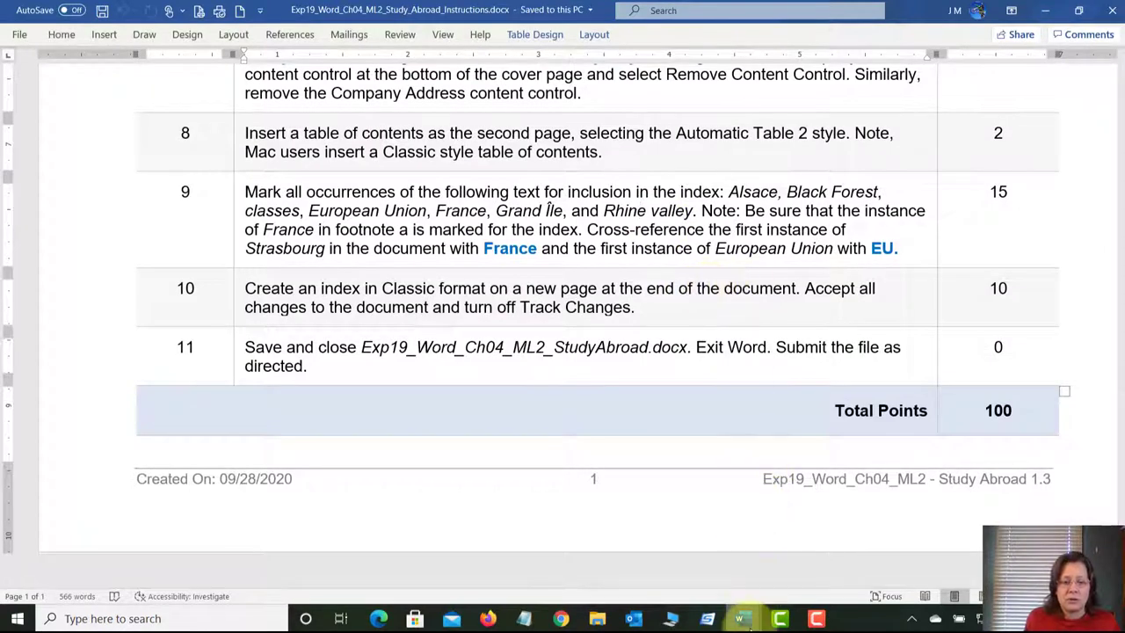
mouse_move(750, 626)
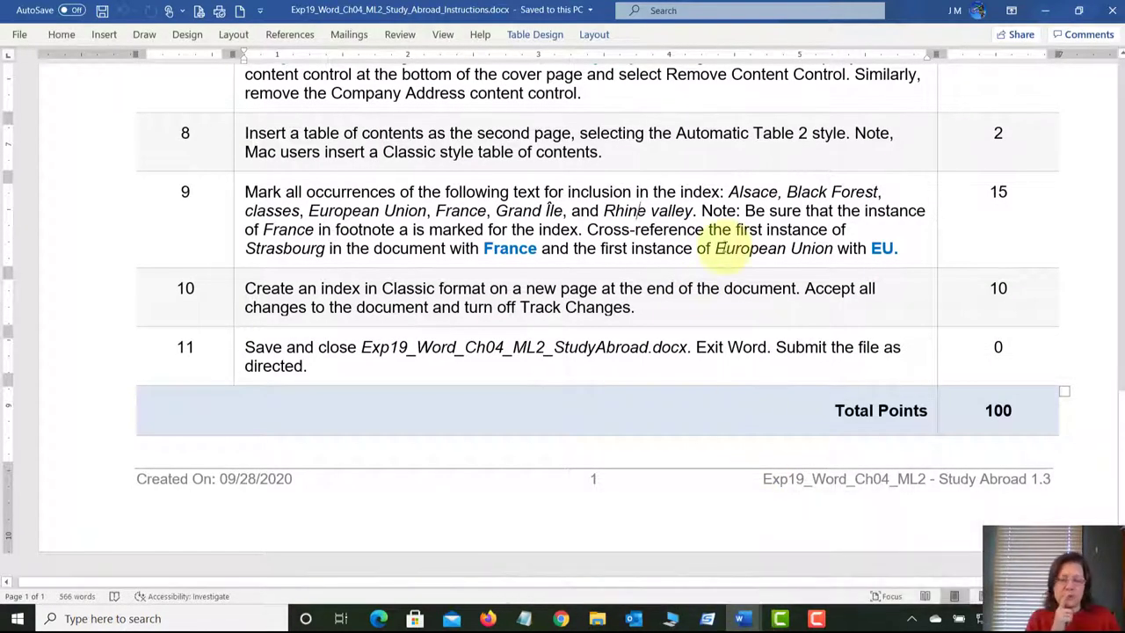
drag(730, 191, 777, 194)
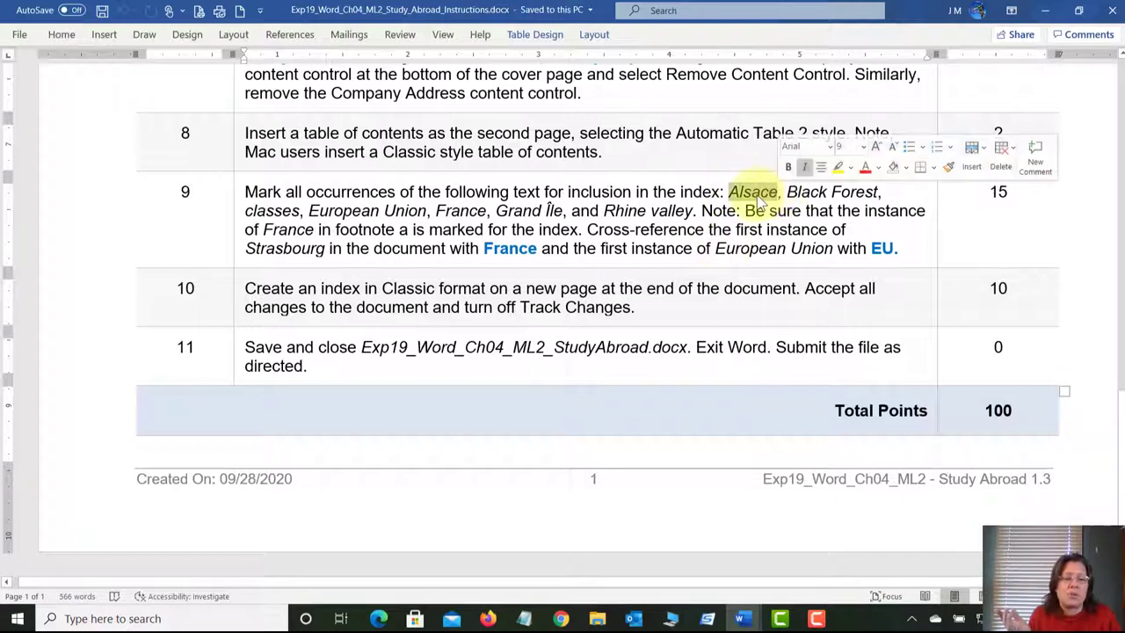
right_click(758, 200)
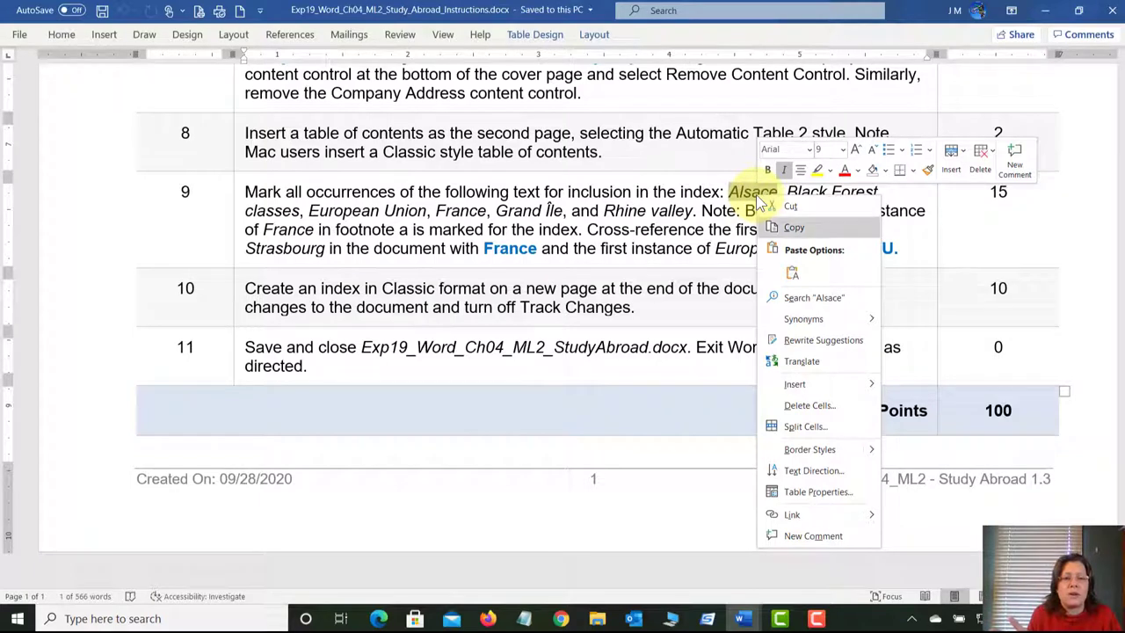
click(791, 228)
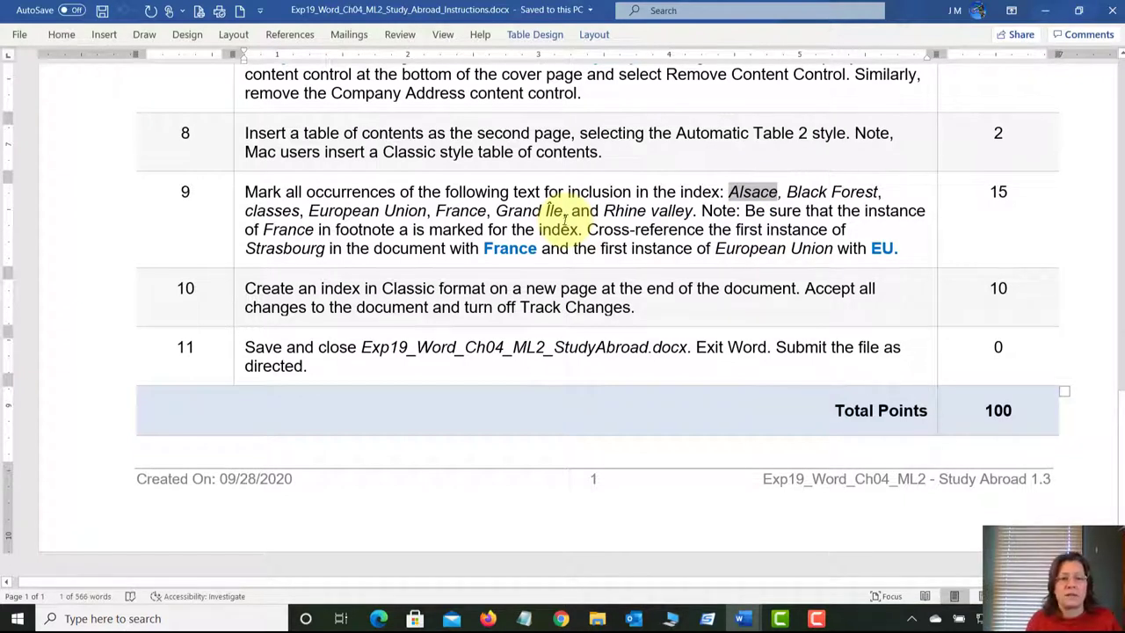
click(744, 619)
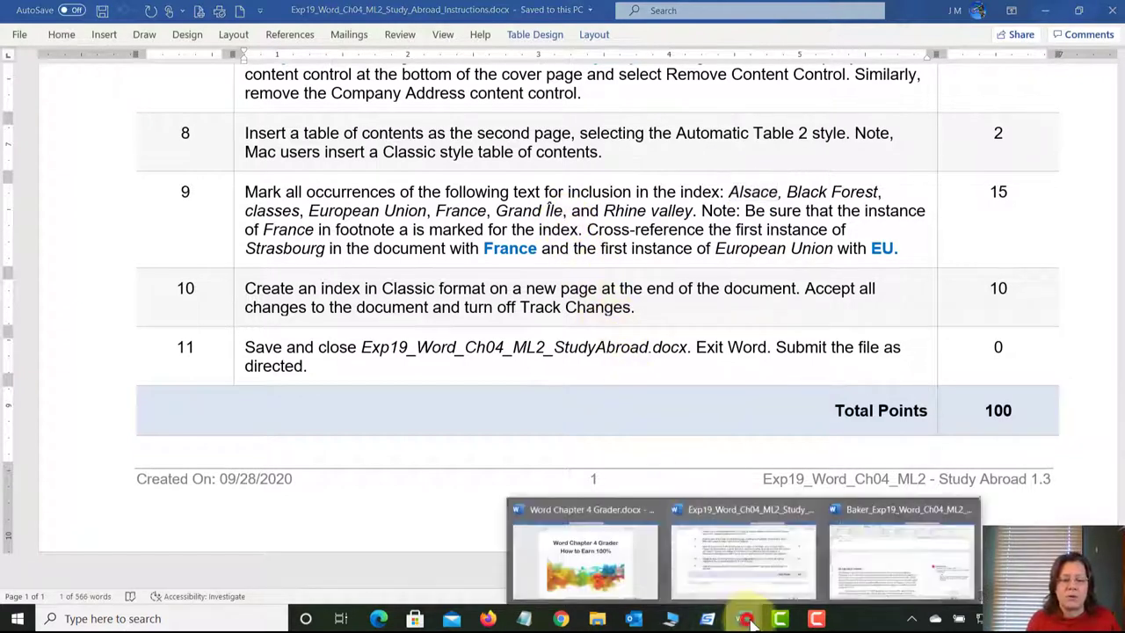
- Return to the Study Abroad report and place the cursor above INTRODUCTION
click(857, 572)
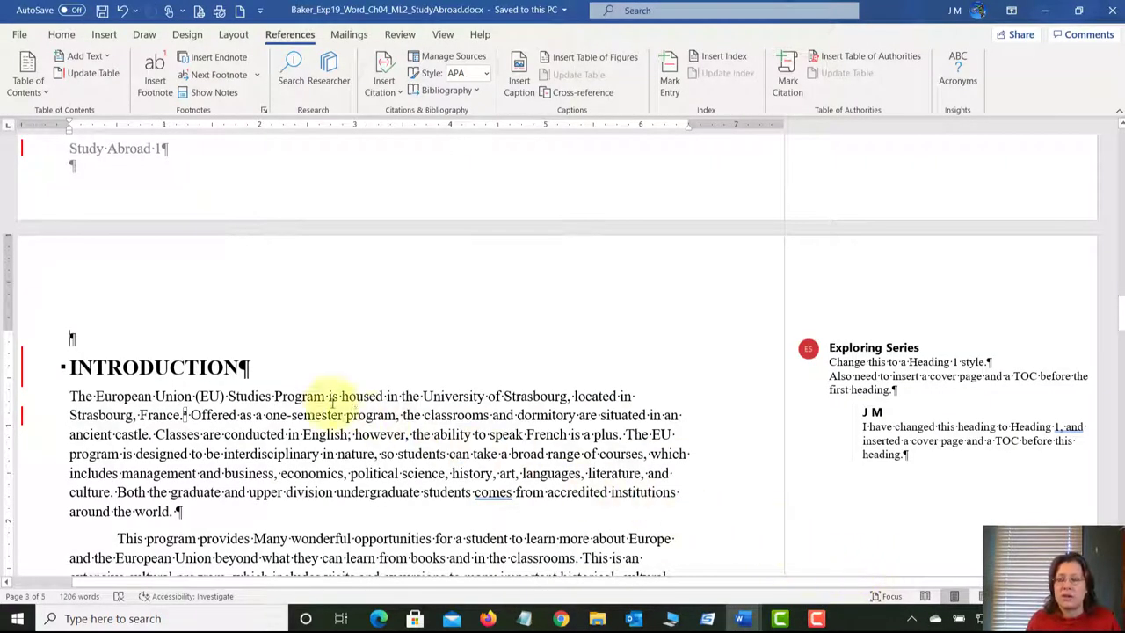
scroll(244, 376, up, 3)
scroll(245, 376, down, 5)
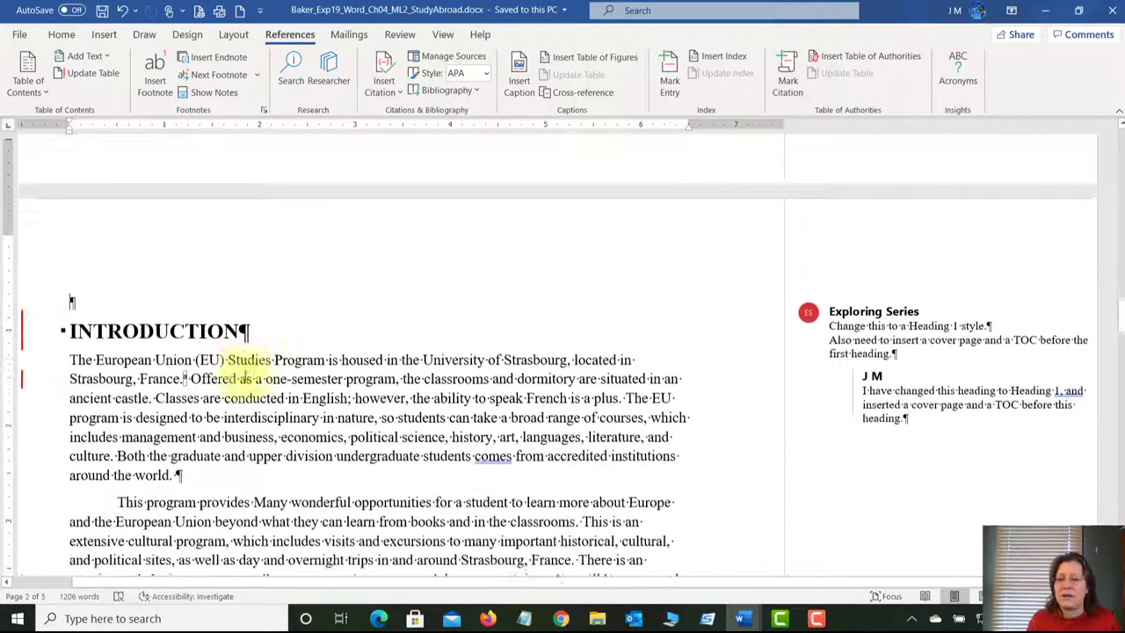
click(94, 241)
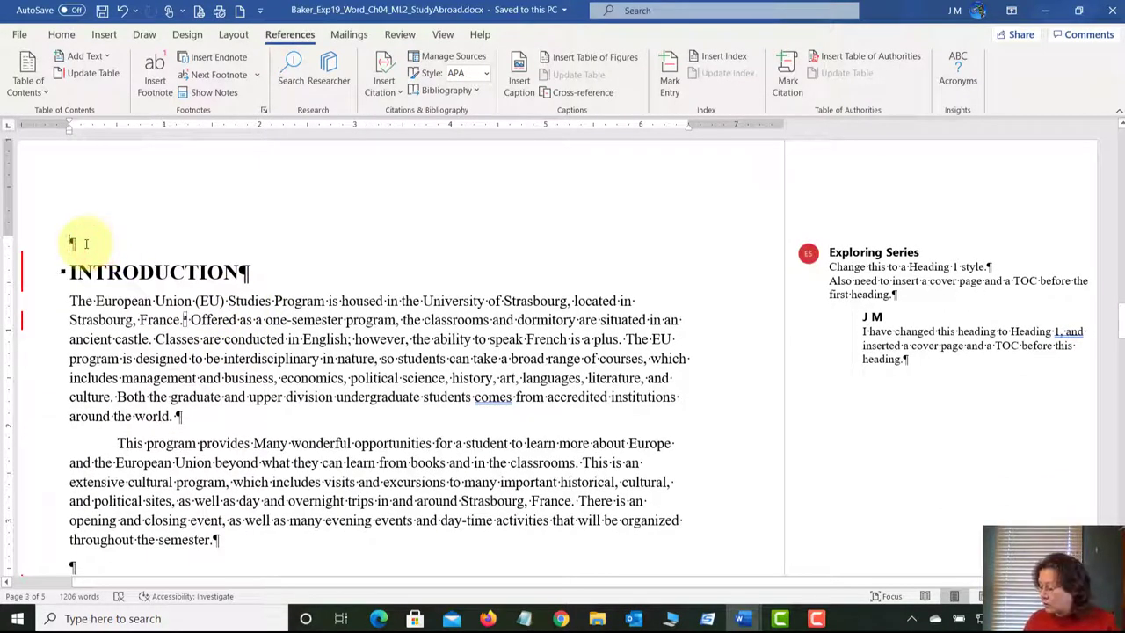
- Search the report for the pasted term 'Alsace' in the Navigation pane
click(59, 34)
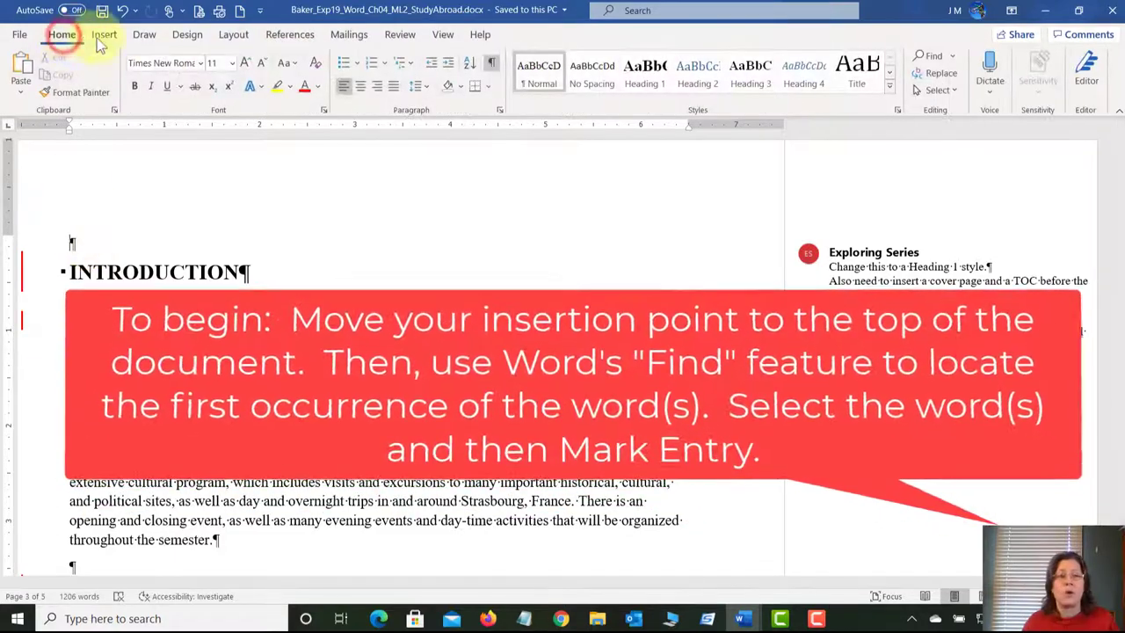
click(930, 56)
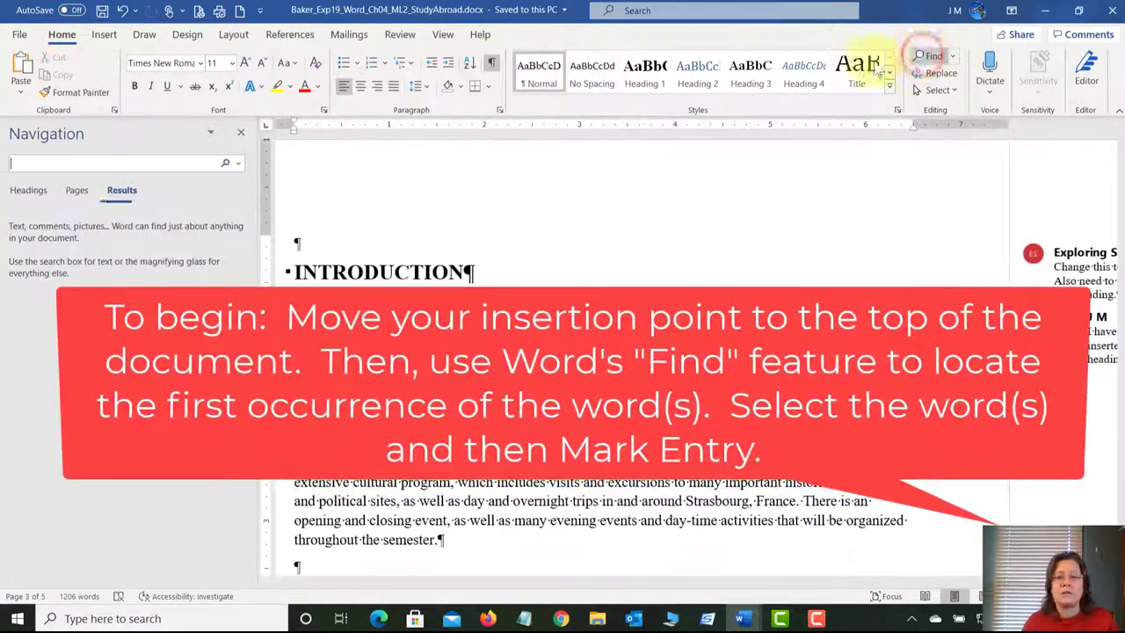
right_click(32, 163)
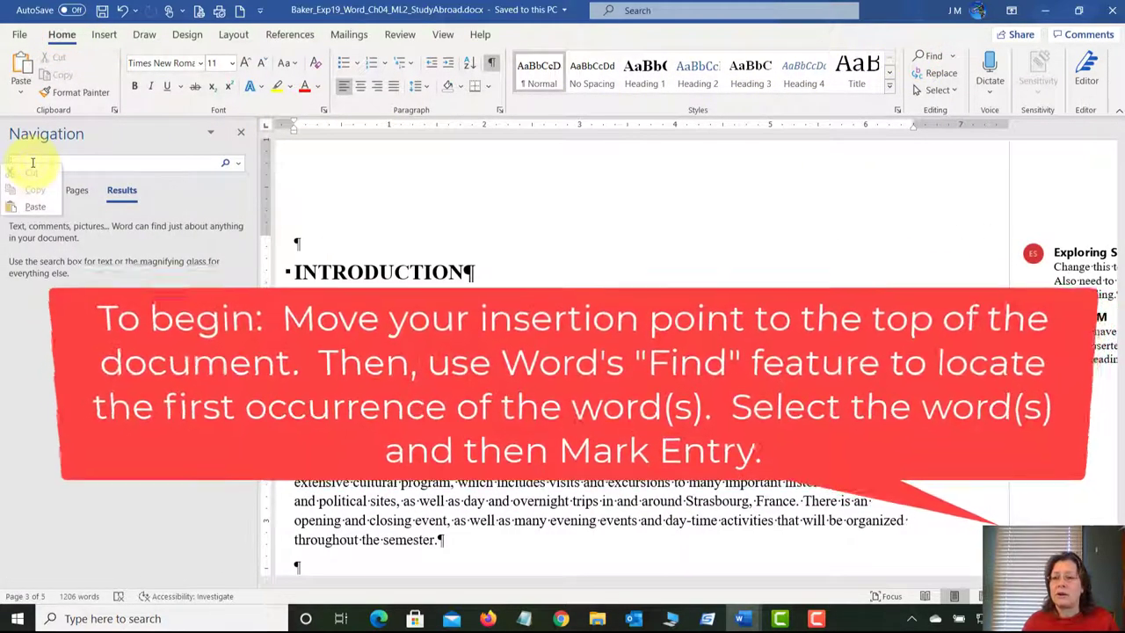
click(35, 205)
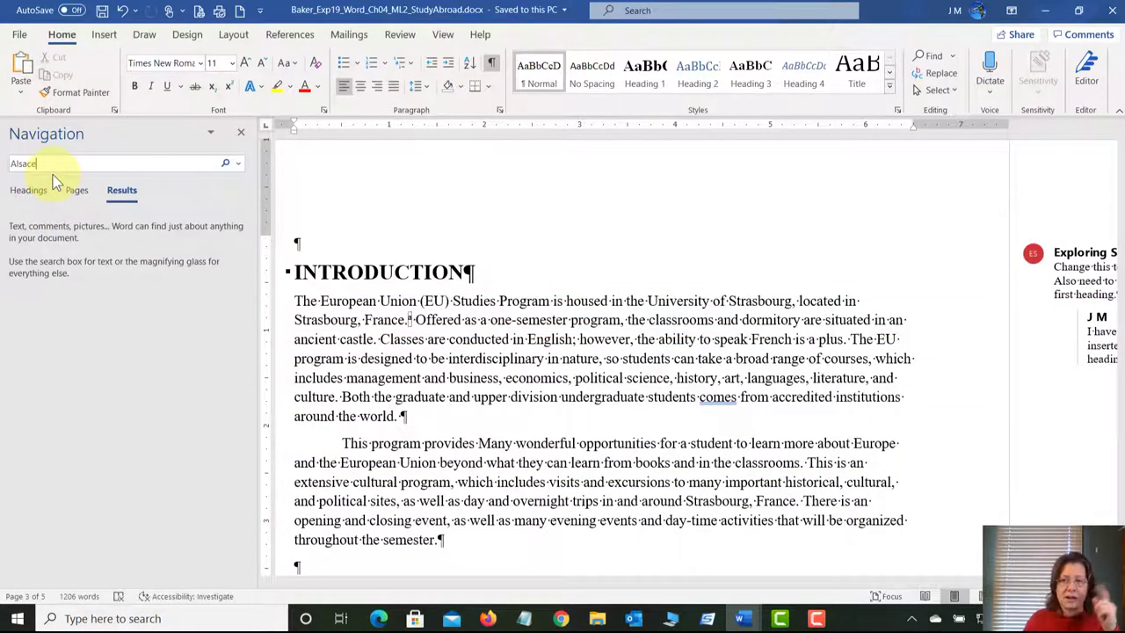
key(Return)
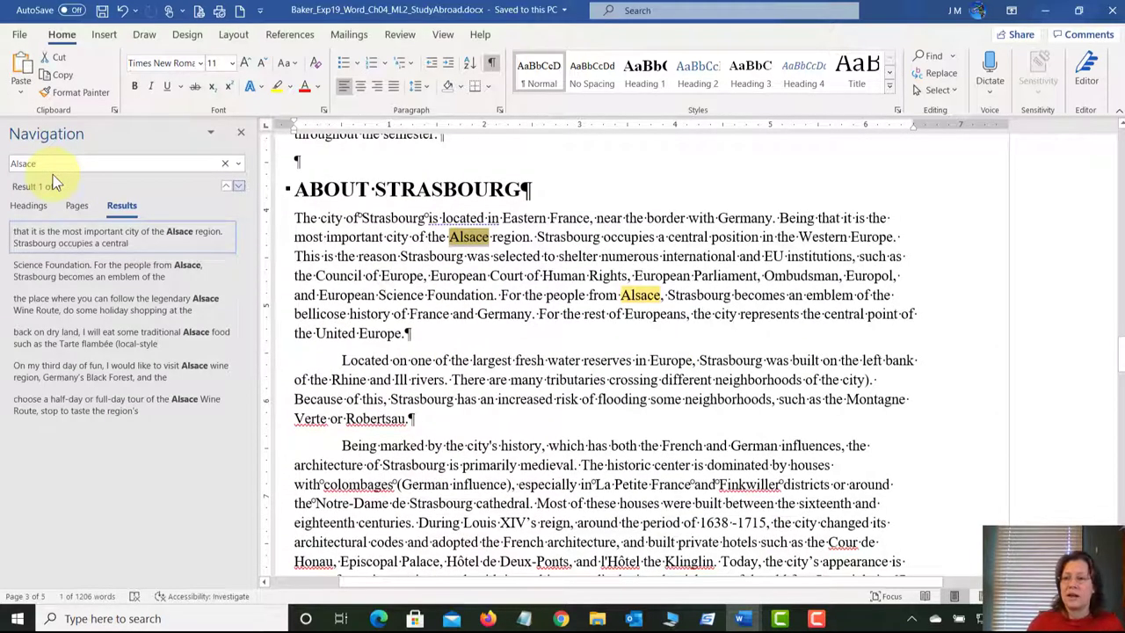
- Select the first 'Alsace' match under ABOUT STRASBOURG in the text
click(470, 235)
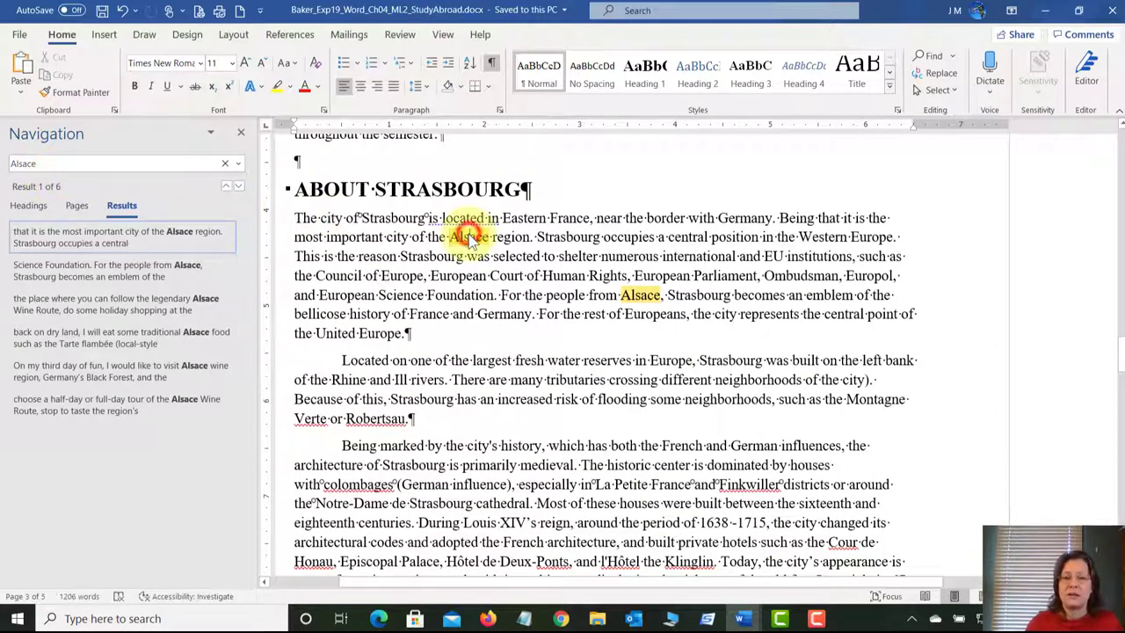
double_click(470, 236)
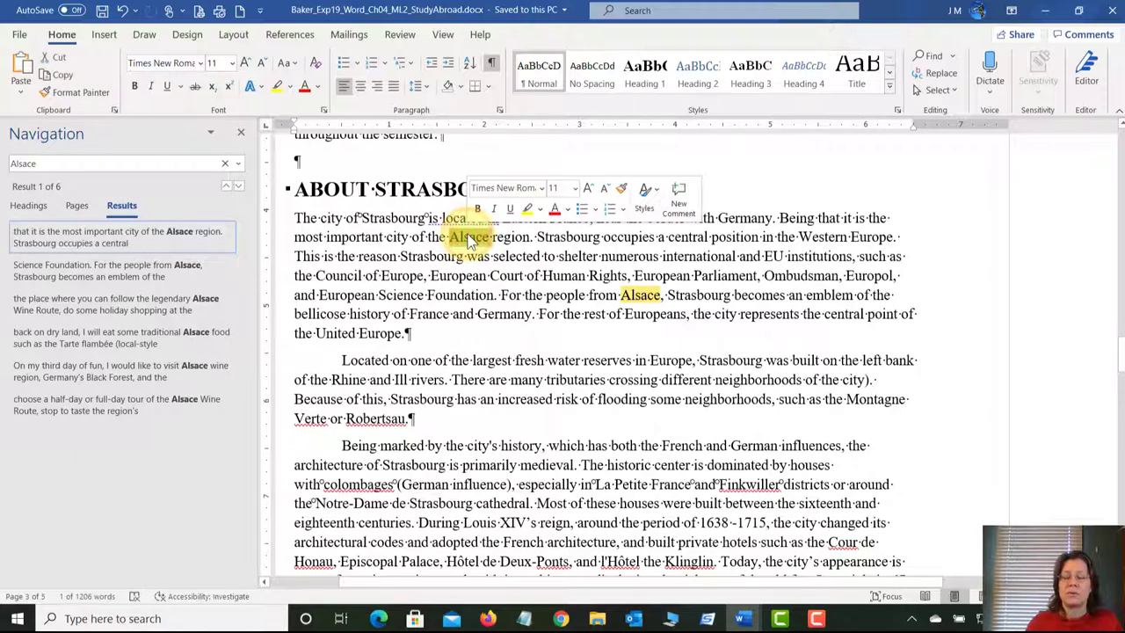
right_click(471, 237)
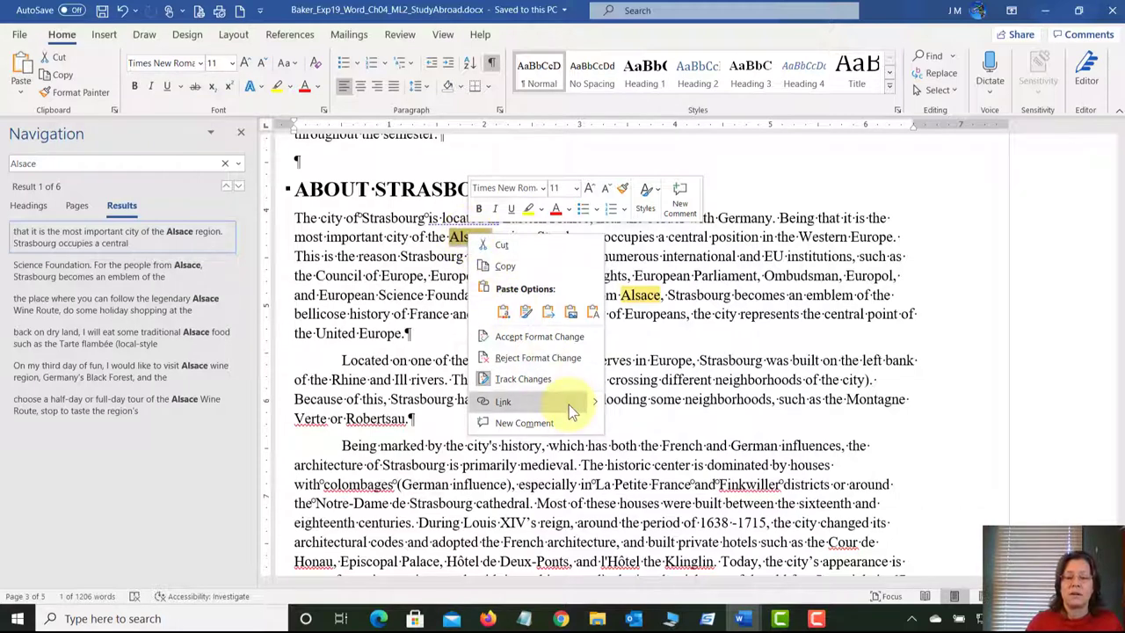
mouse_move(569, 404)
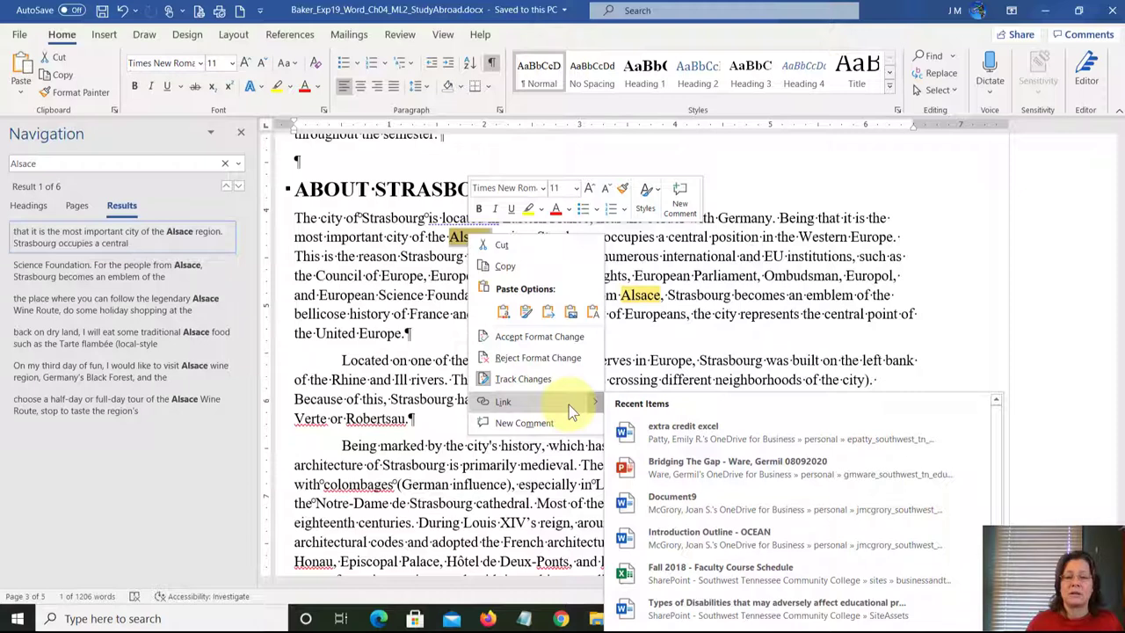
click(416, 277)
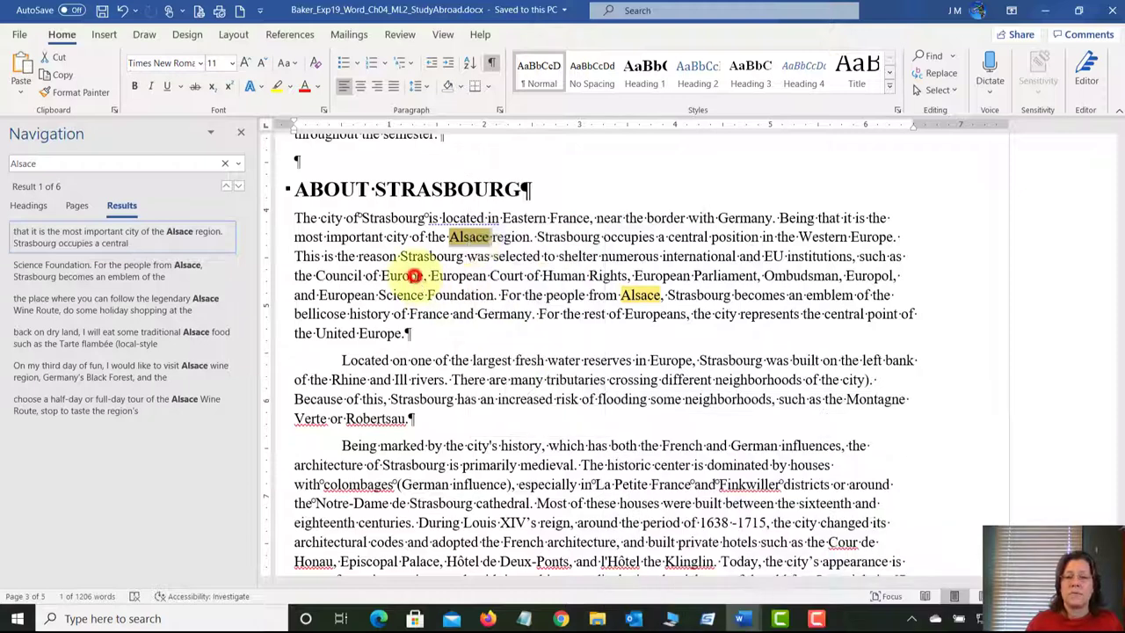
click(469, 237)
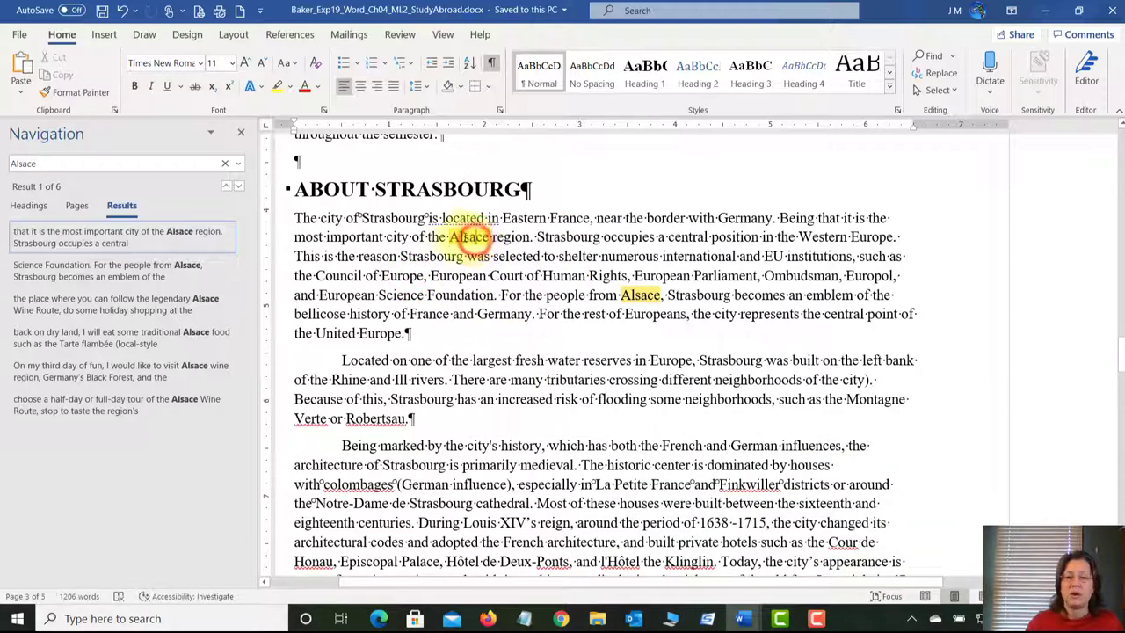
click(451, 237)
drag(451, 237, 490, 236)
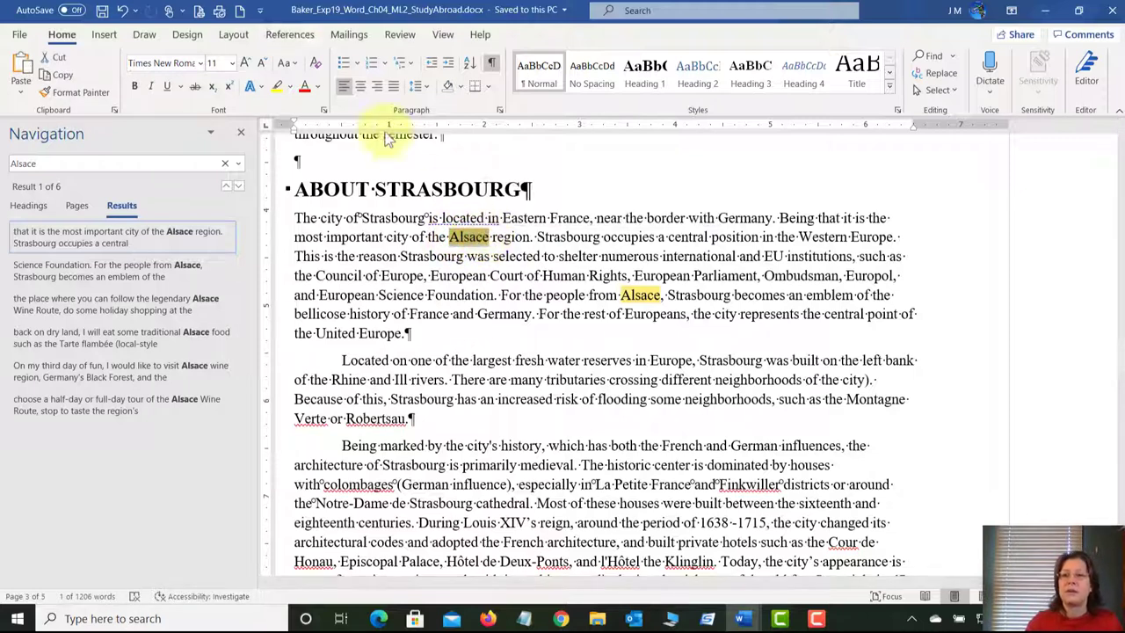
click(292, 36)
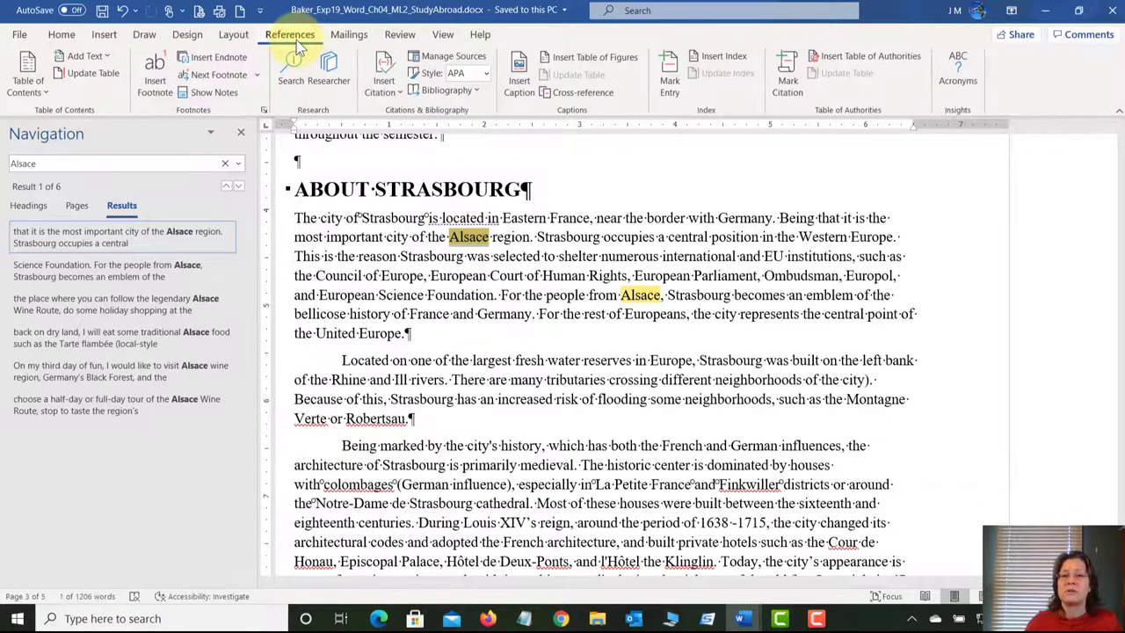
- Mark 'Alsace' as an index entry at every occurrence with Mark All
click(669, 76)
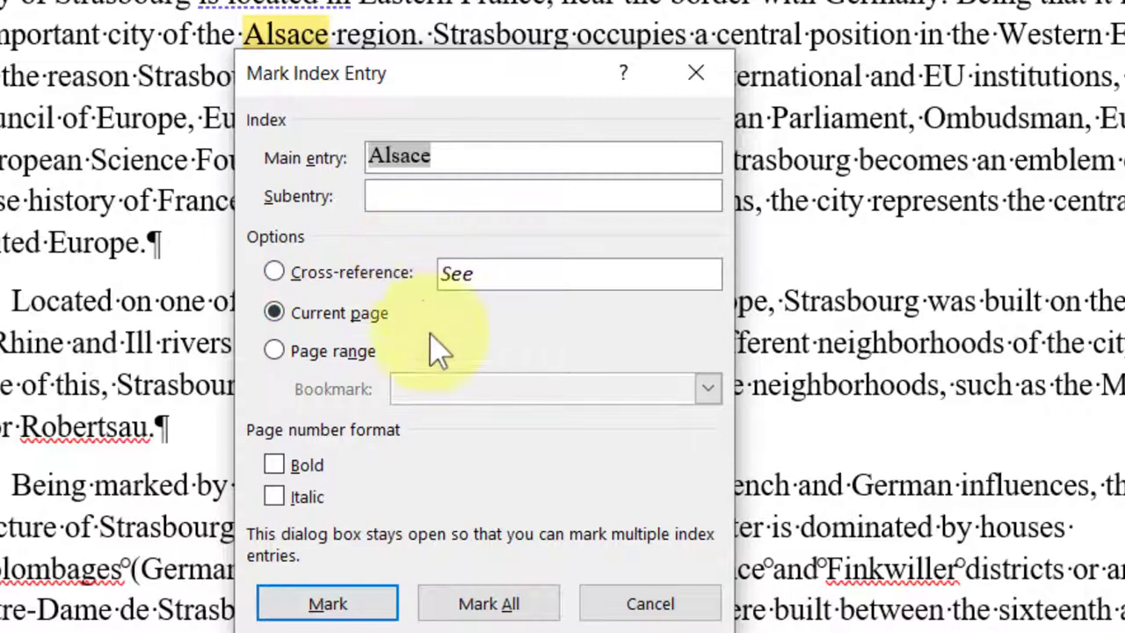
click(492, 615)
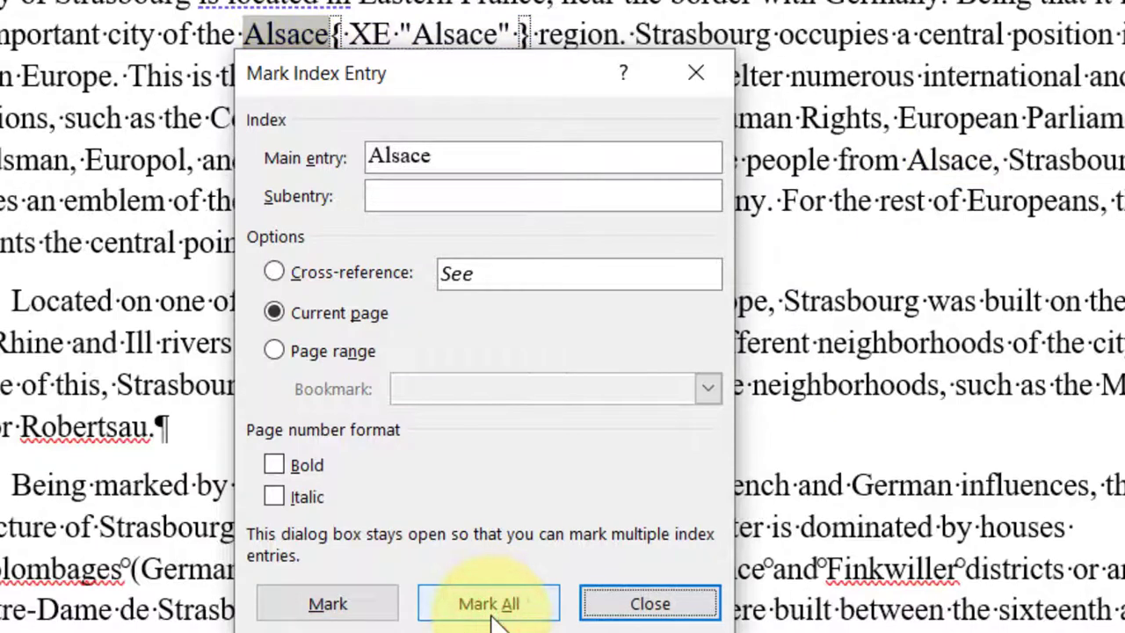
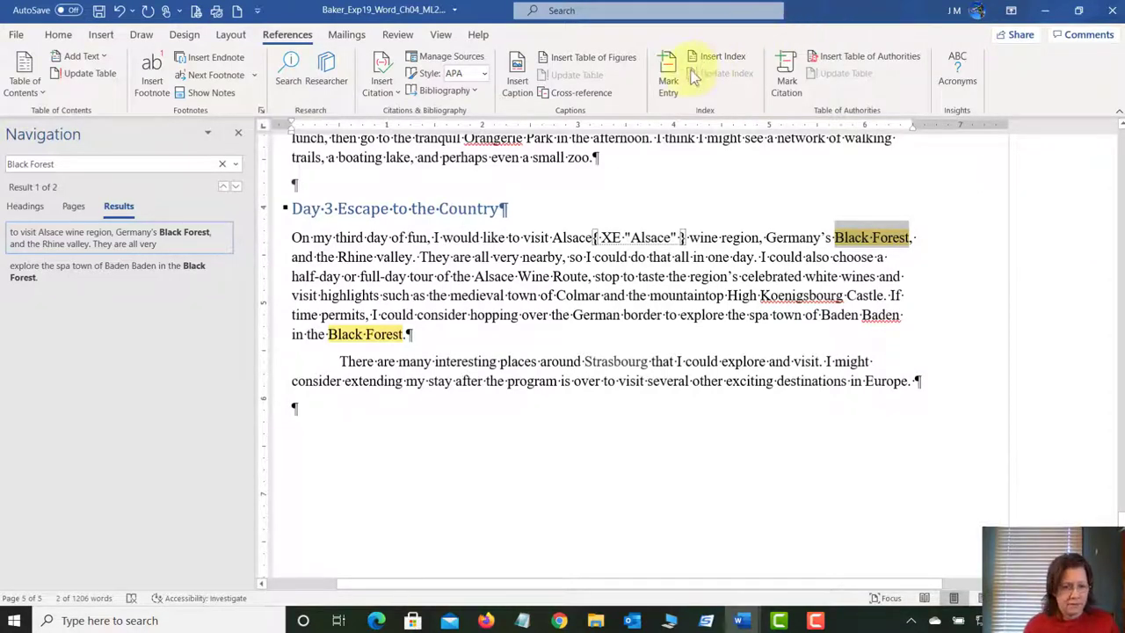
- Mark every 'Black Forest' occurrence as an index entry with Mark All
click(667, 83)
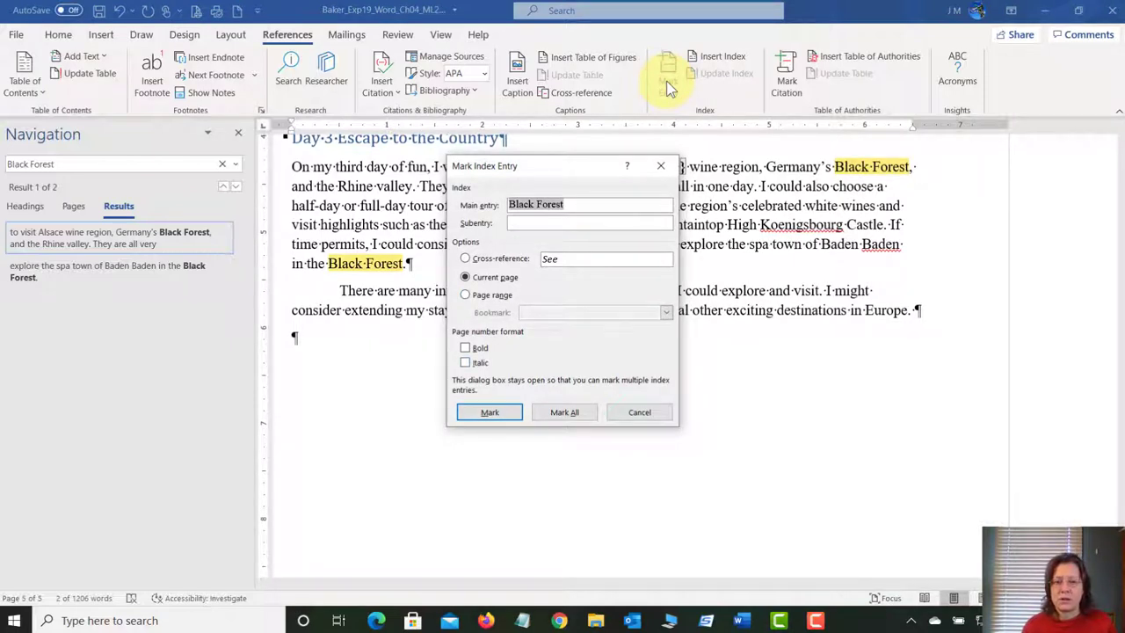
click(573, 411)
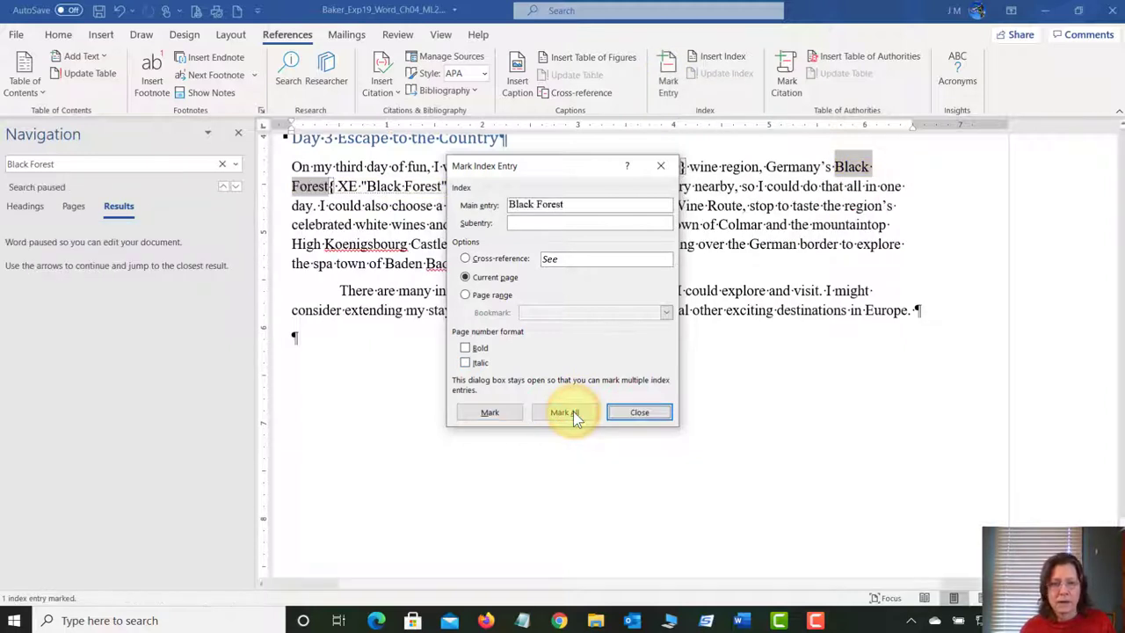
click(641, 413)
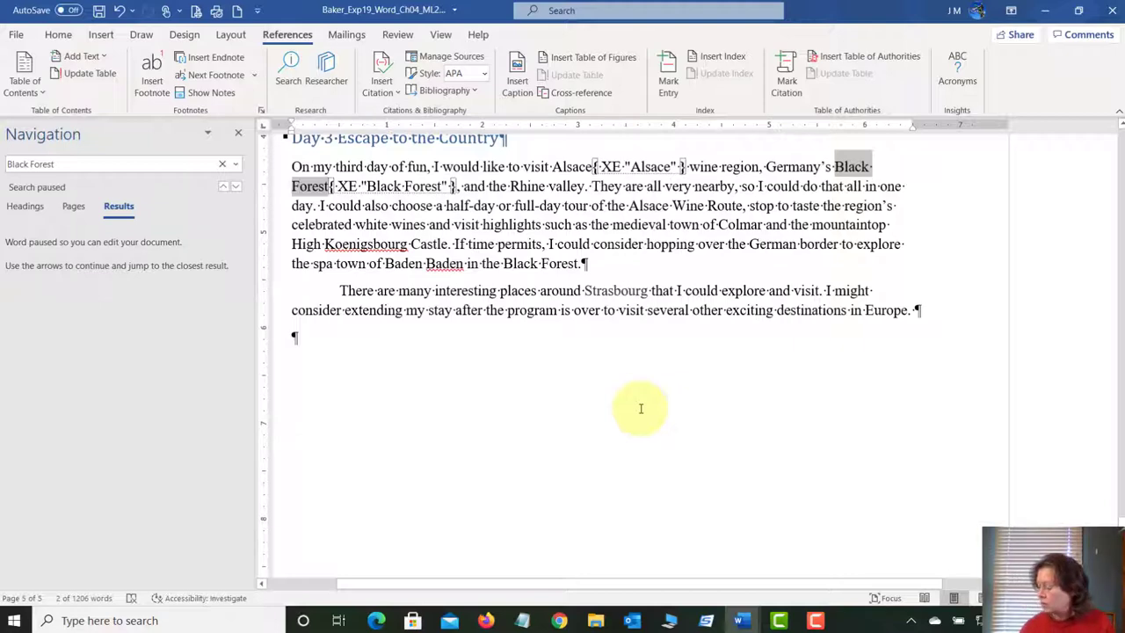
click(748, 621)
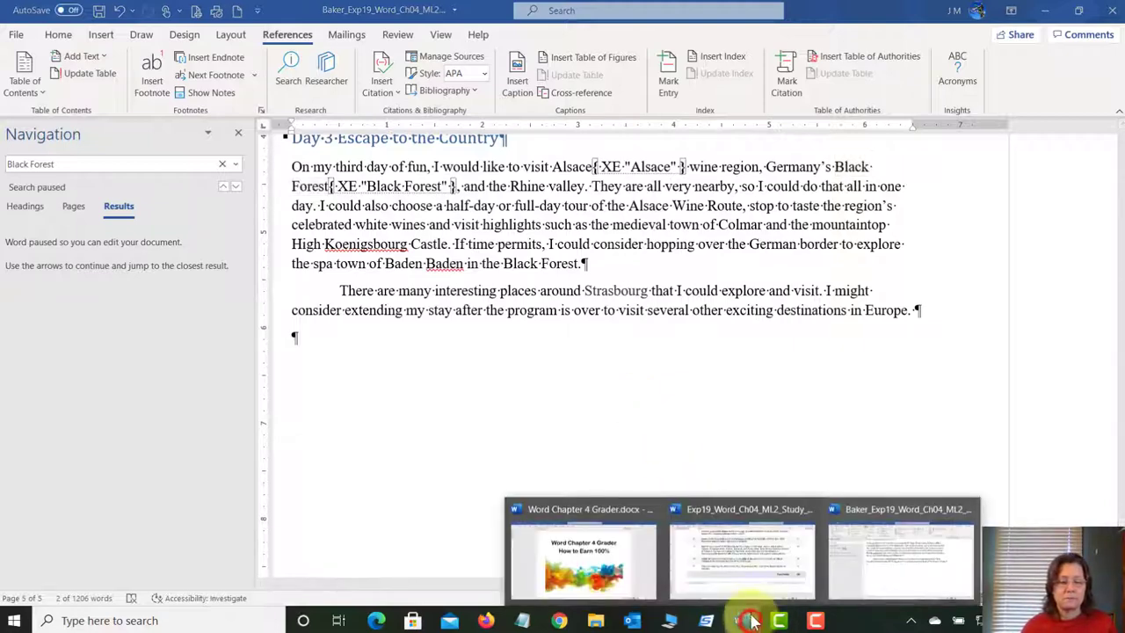
- Copy 'classes' from the instructions and search the report for it in Navigation
click(751, 573)
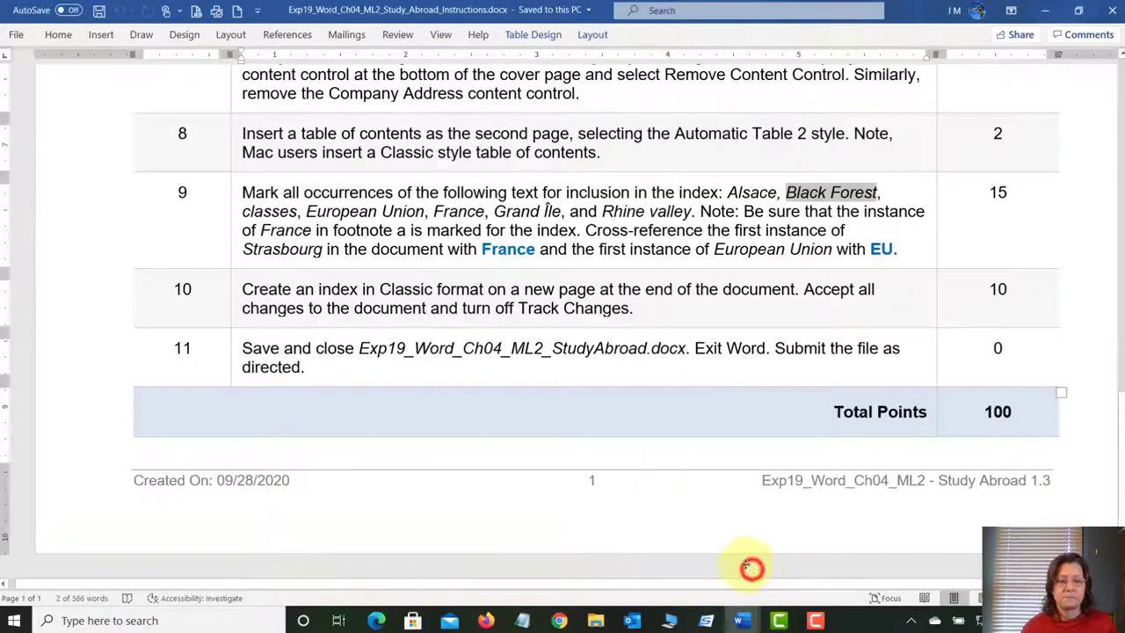
double_click(272, 212)
right_click(273, 211)
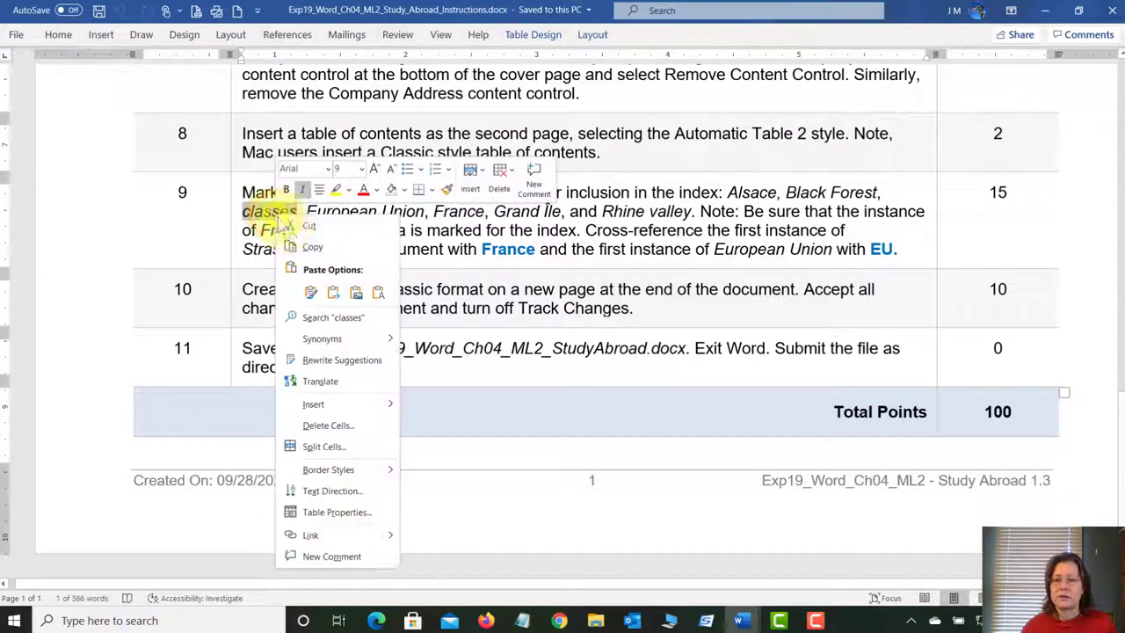
click(313, 249)
click(742, 620)
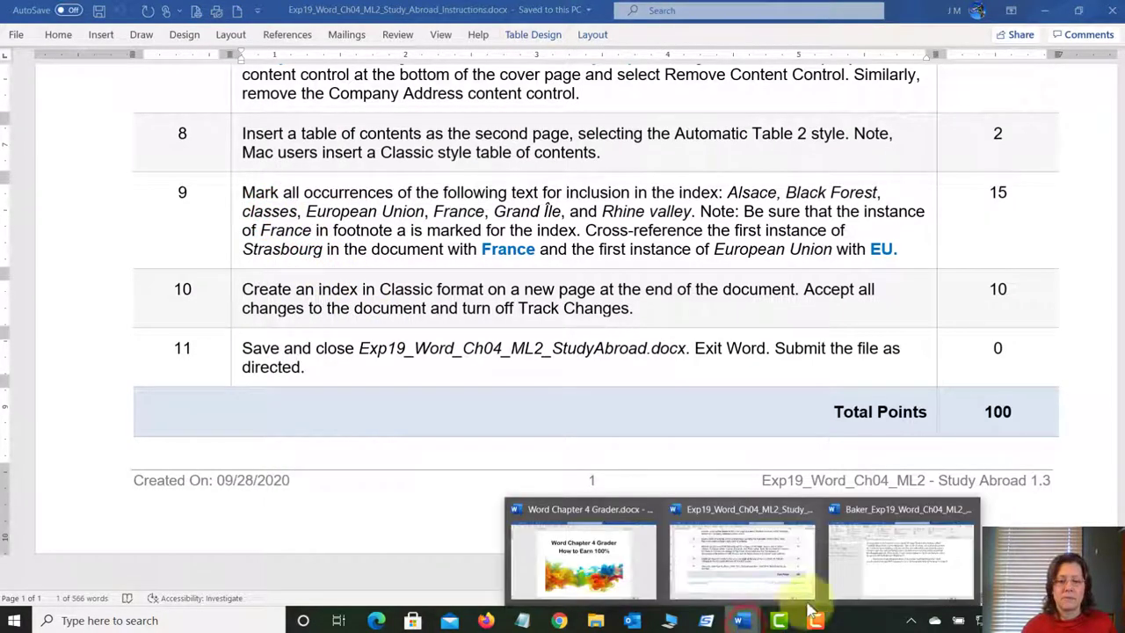
click(888, 572)
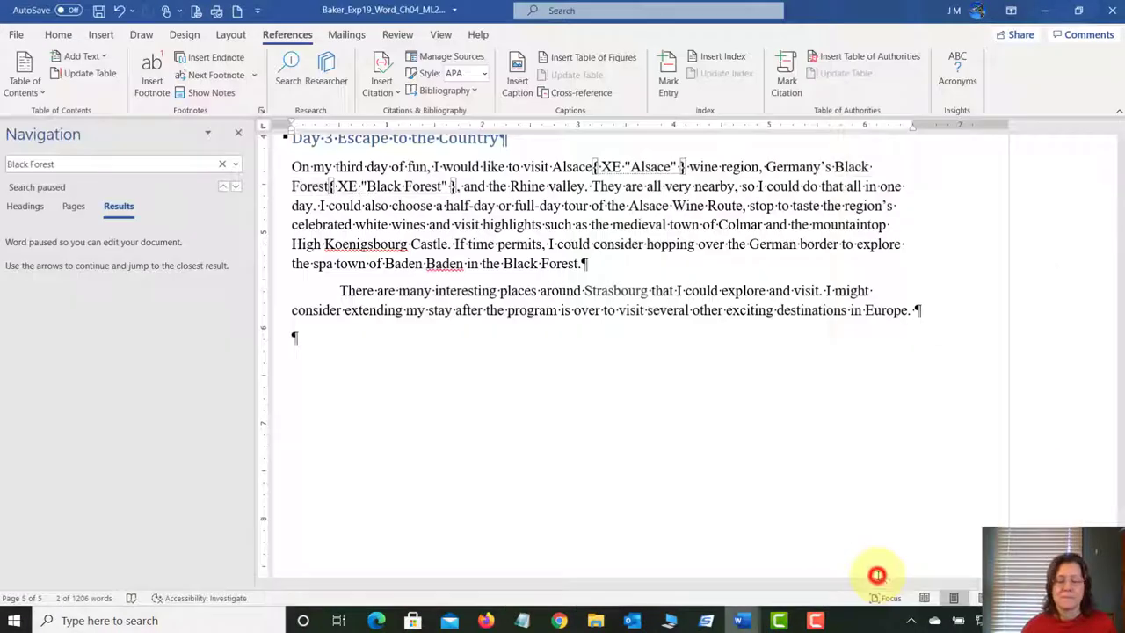
click(62, 163)
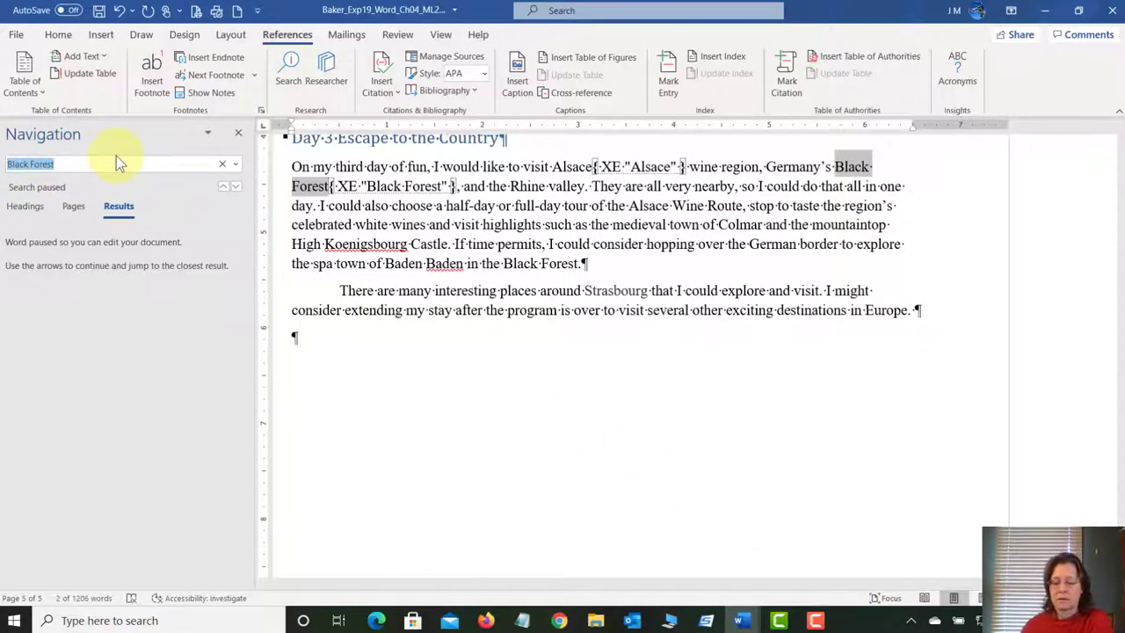
key(ctrl+v)
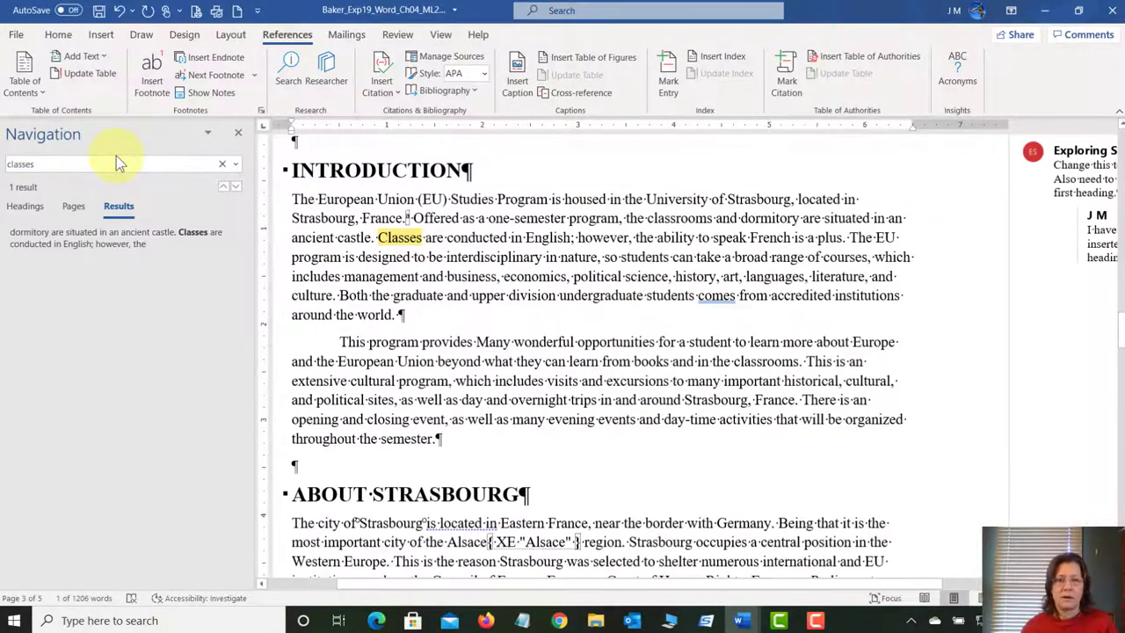
- Select 'Classes' in the introduction and mark all its occurrences as index entries
click(388, 238)
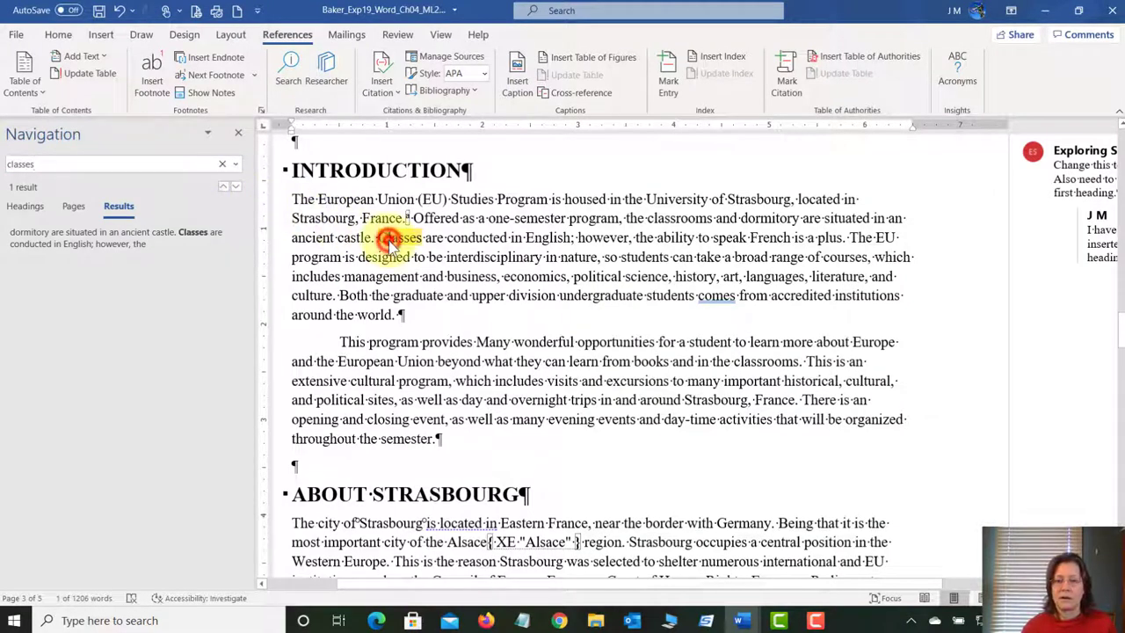
drag(380, 236, 418, 238)
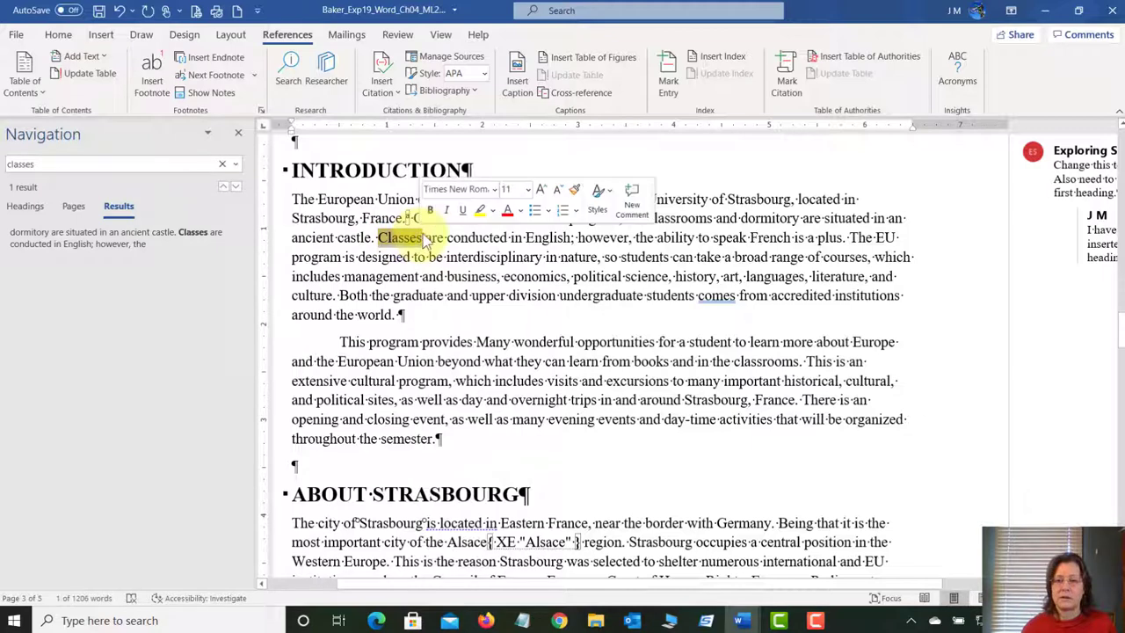
click(668, 78)
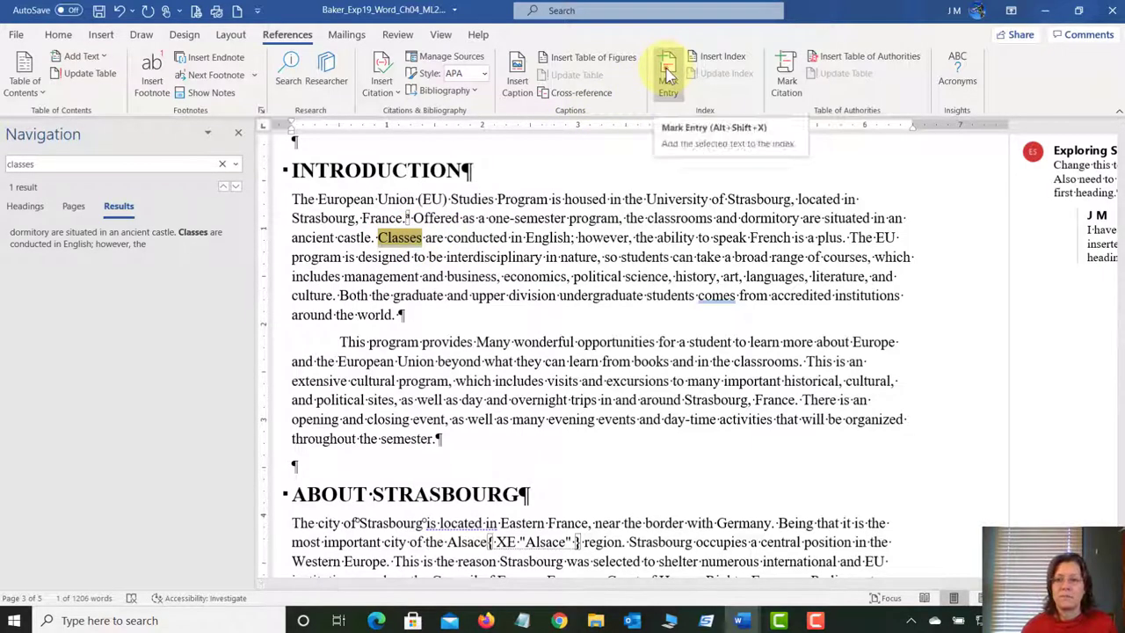
click(668, 77)
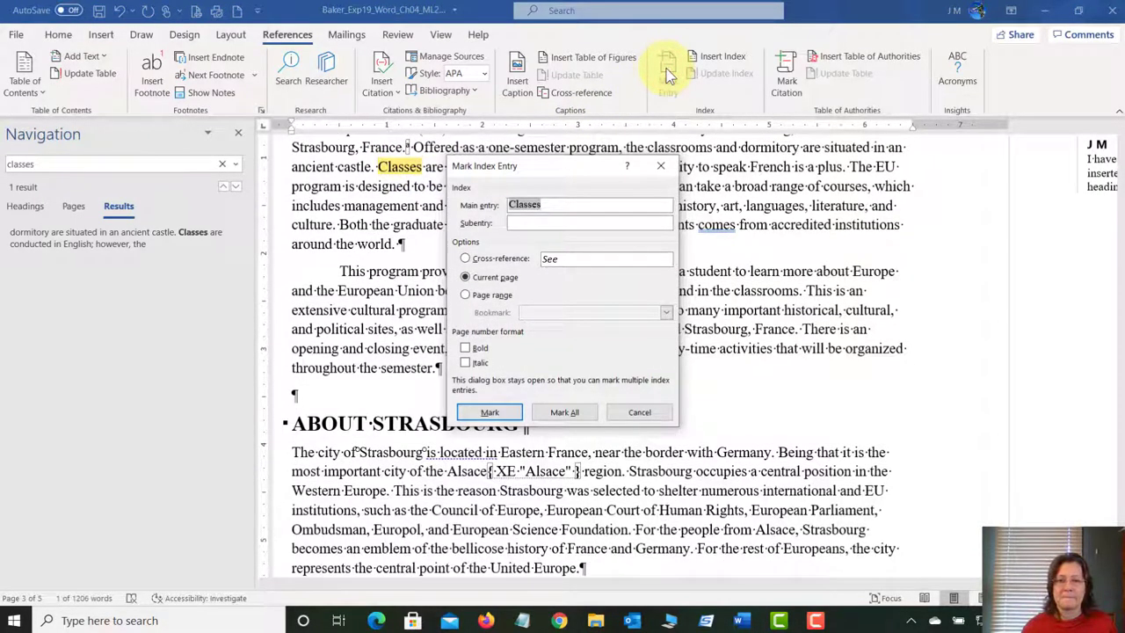
click(567, 412)
click(637, 413)
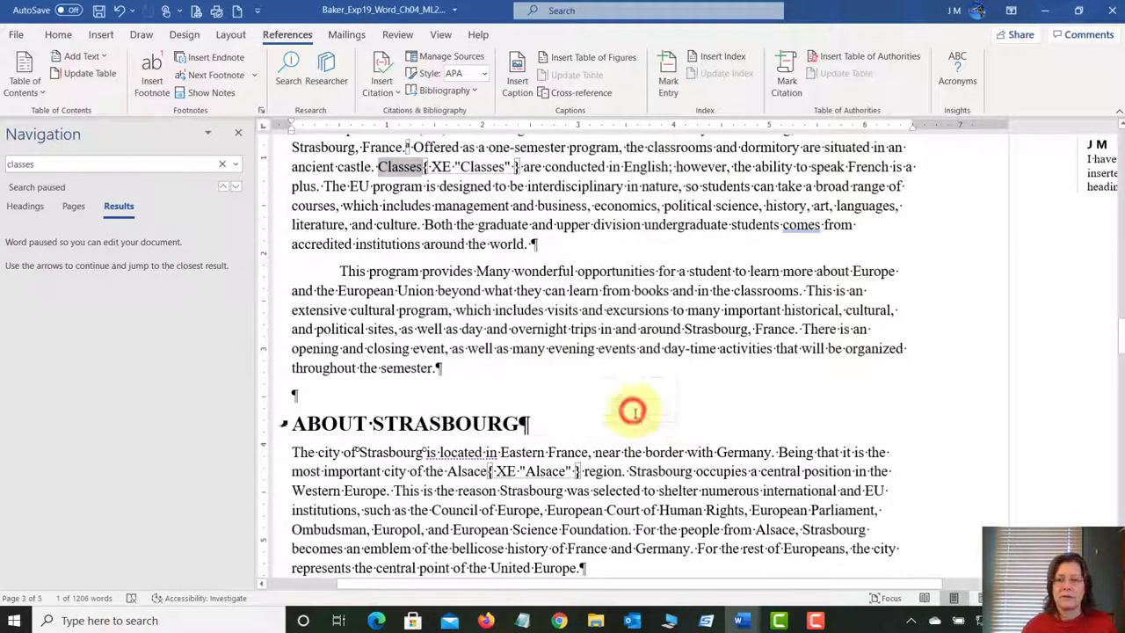
click(742, 621)
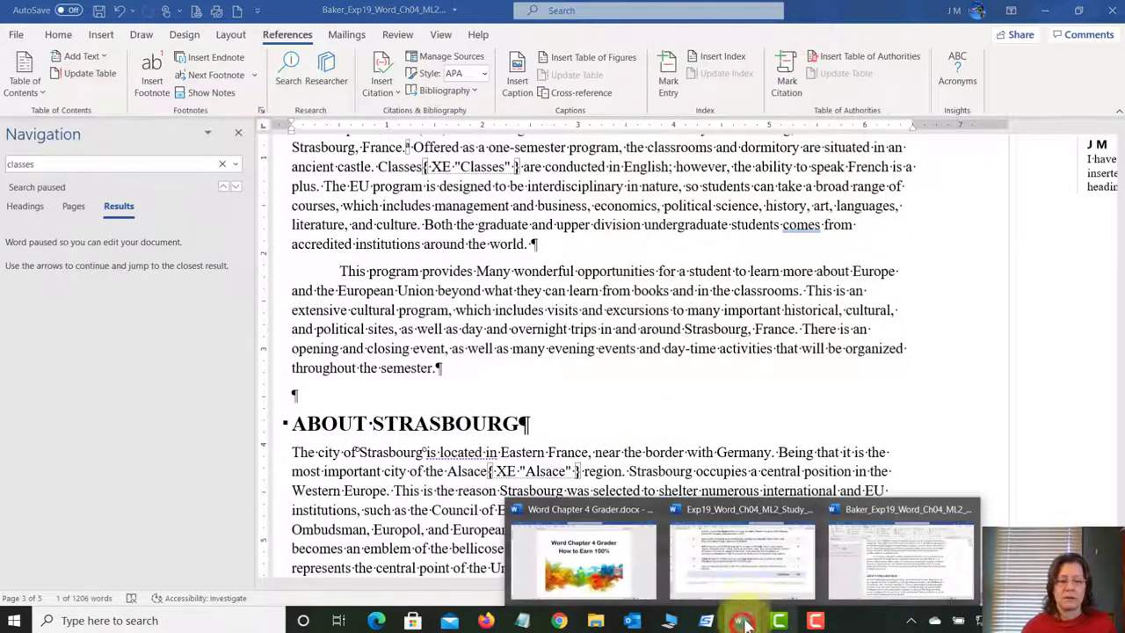
- Copy 'European Union' from the instructions and search the report for it
click(741, 548)
drag(306, 212, 423, 211)
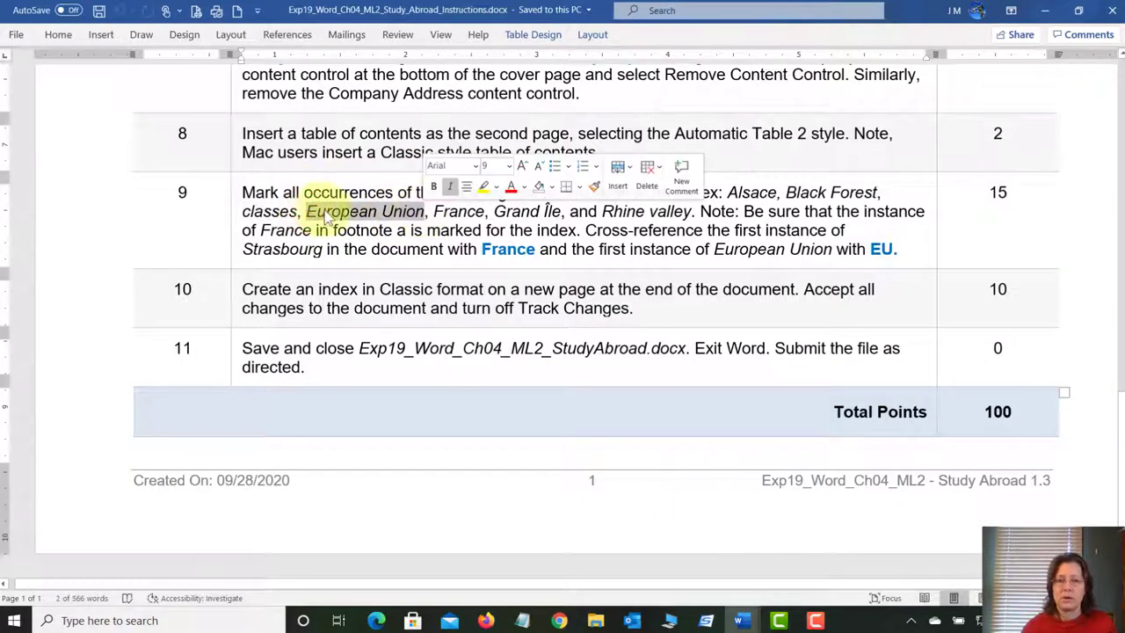
right_click(409, 216)
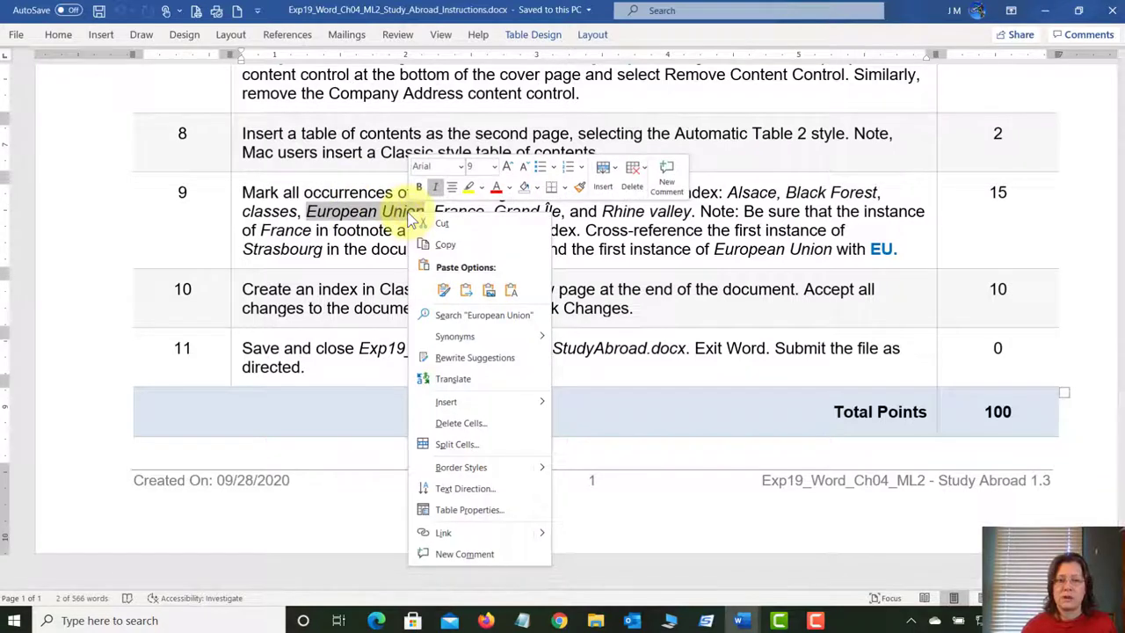
click(448, 246)
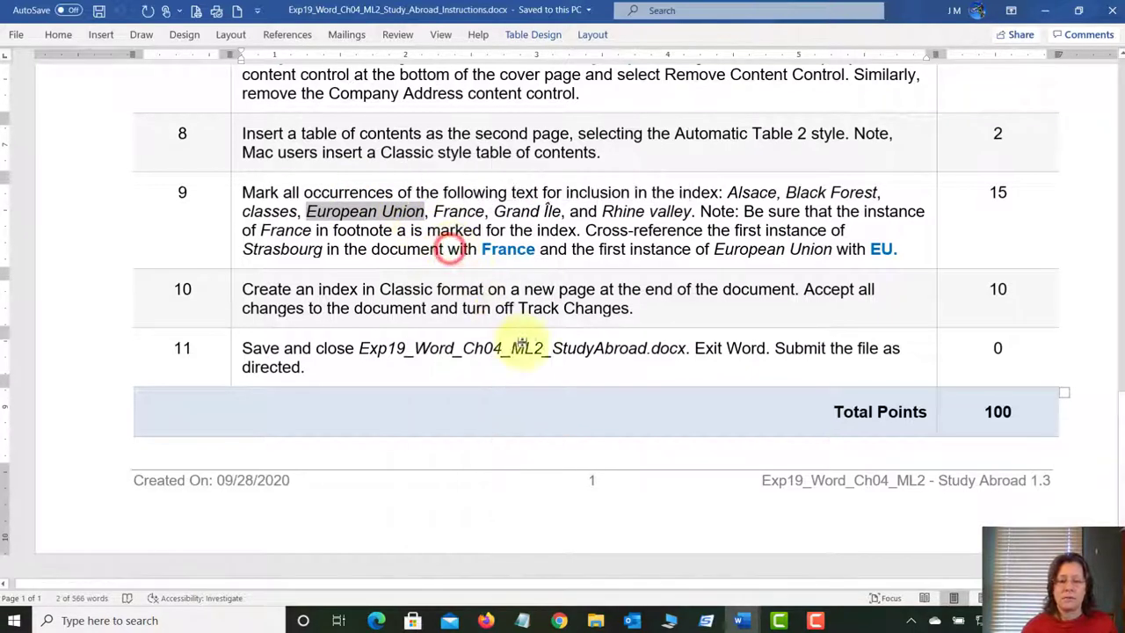
mouse_move(740, 621)
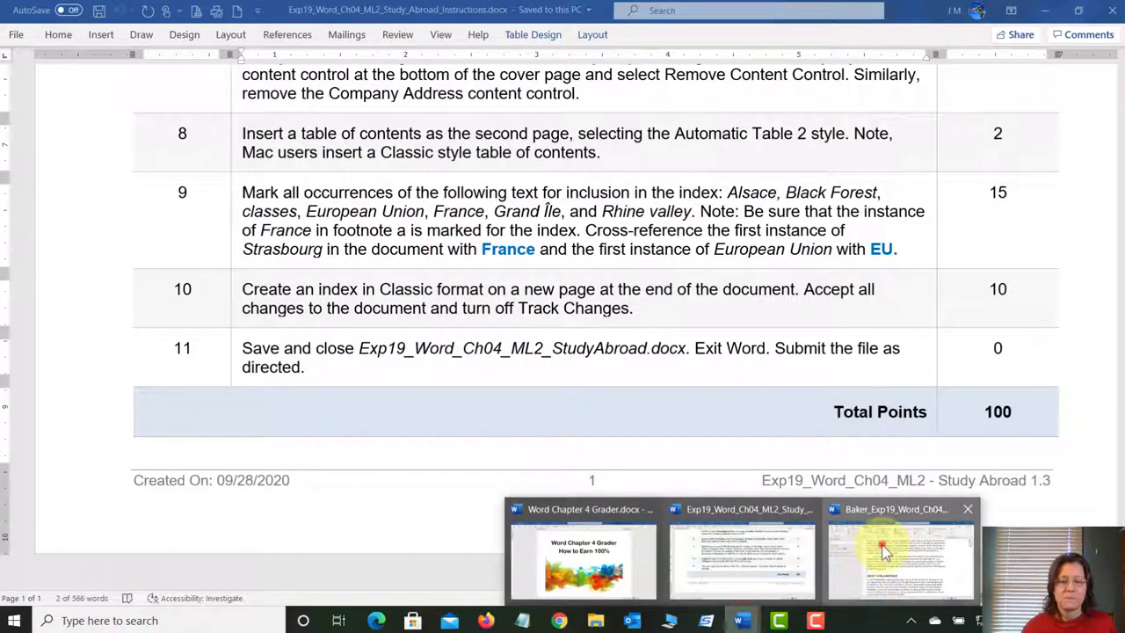
click(848, 566)
scroll(362, 319, up, 5)
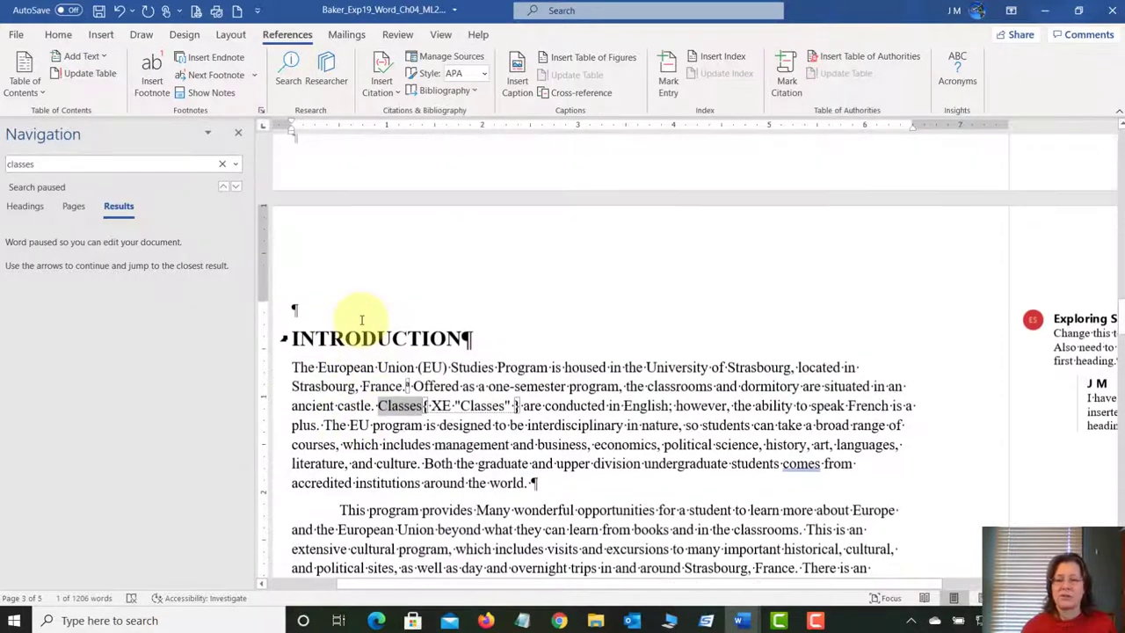
click(302, 303)
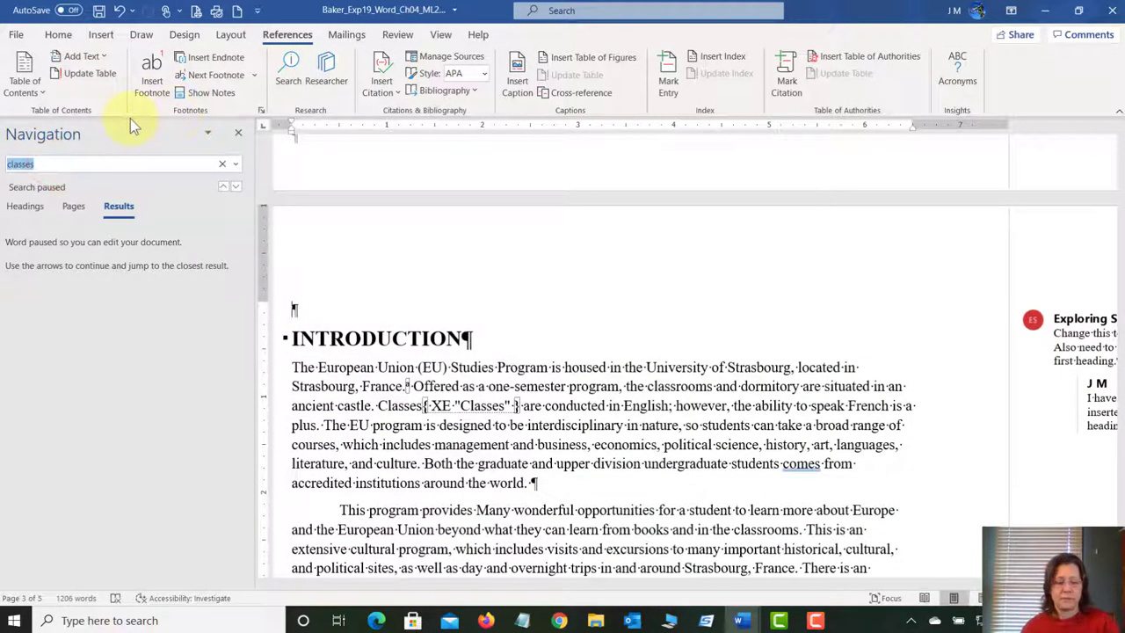
key(BackSpace)
right_click(82, 164)
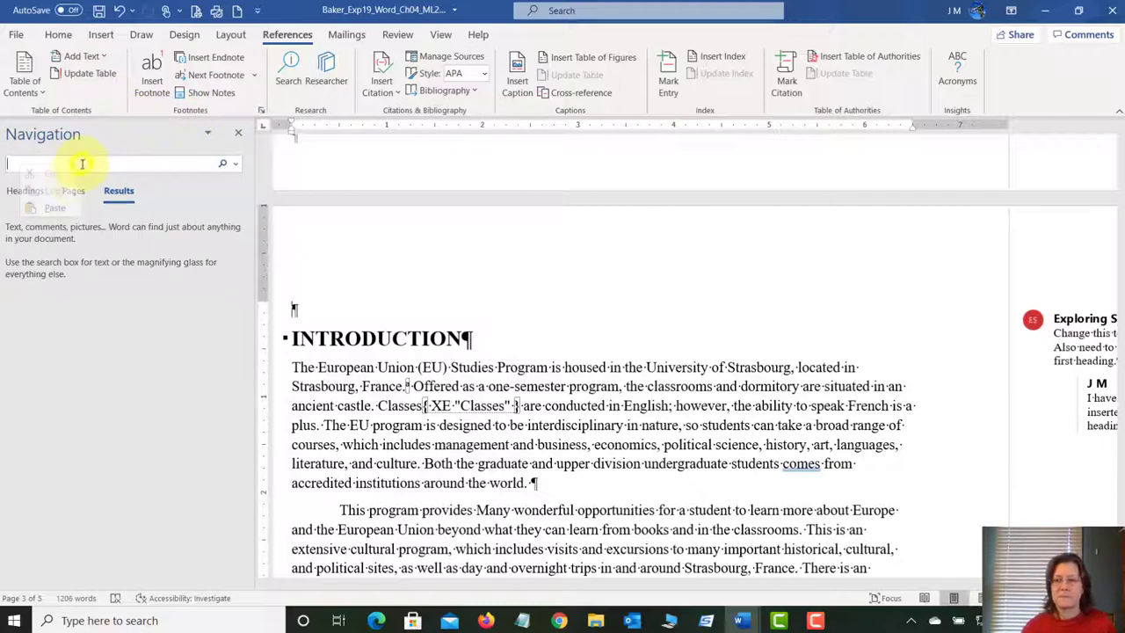
click(61, 205)
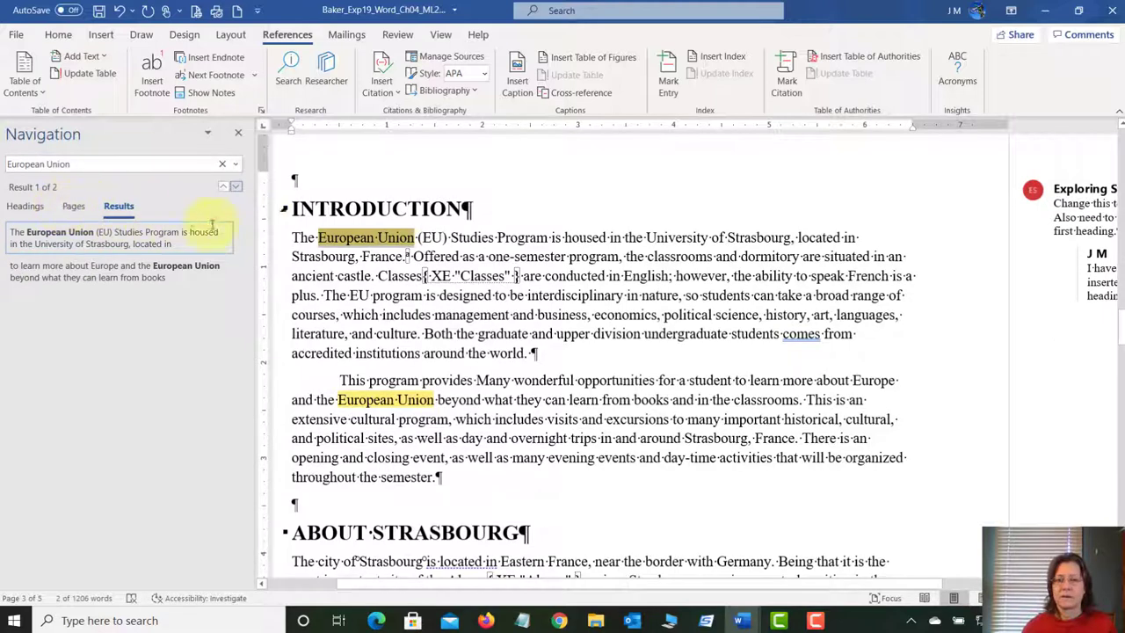
- Mark the first 'European Union' as a cross-reference index entry reading 'See EU'
click(316, 238)
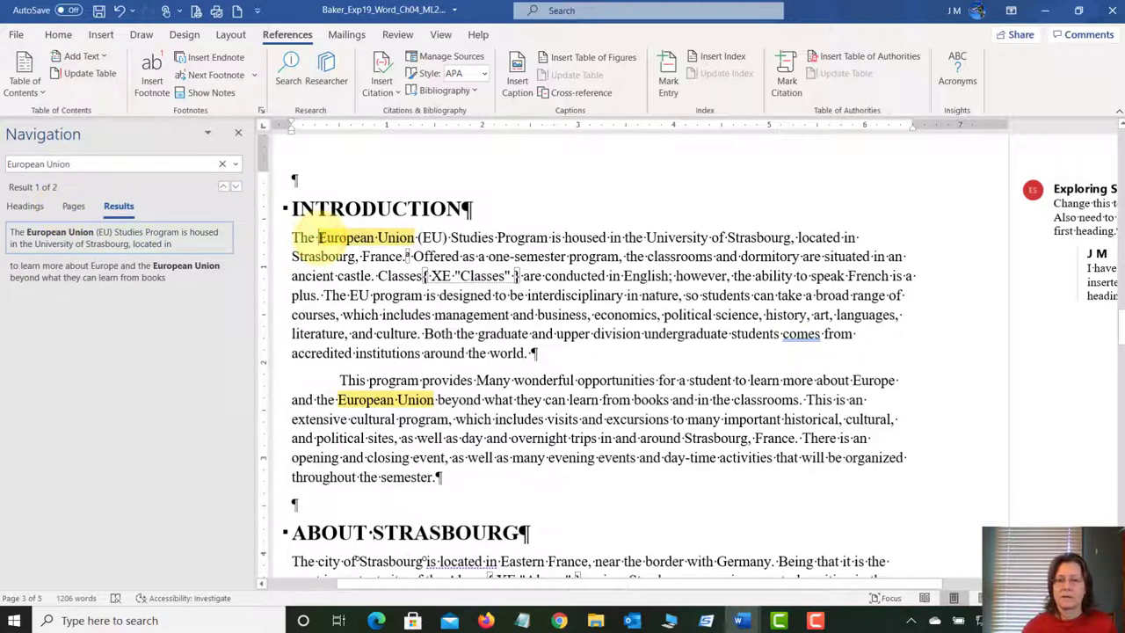
drag(316, 237, 413, 231)
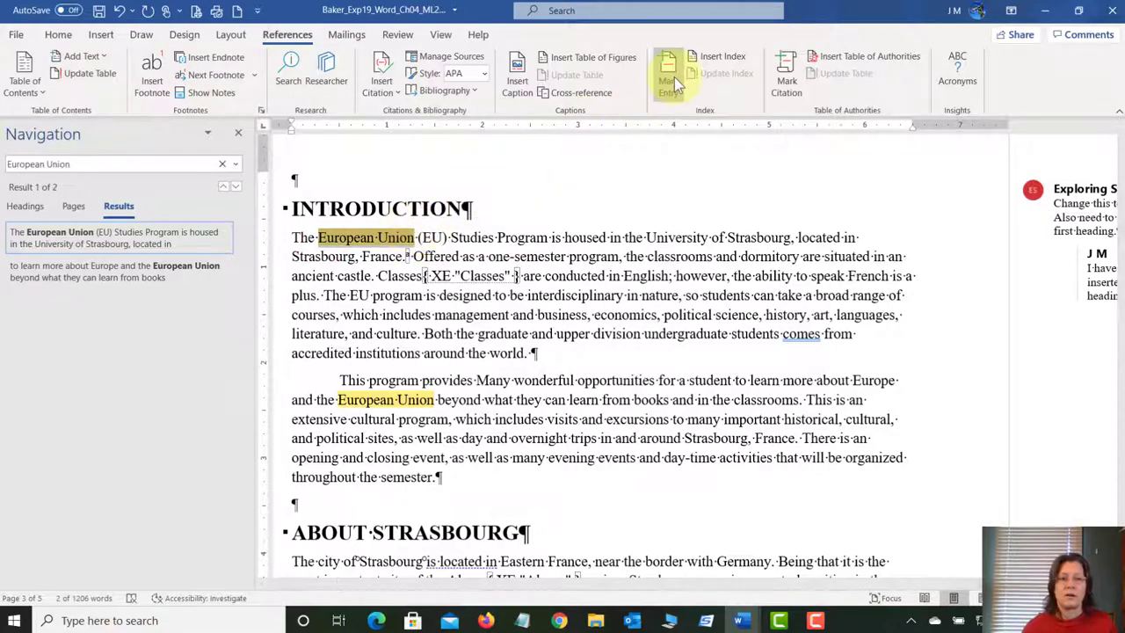
click(672, 79)
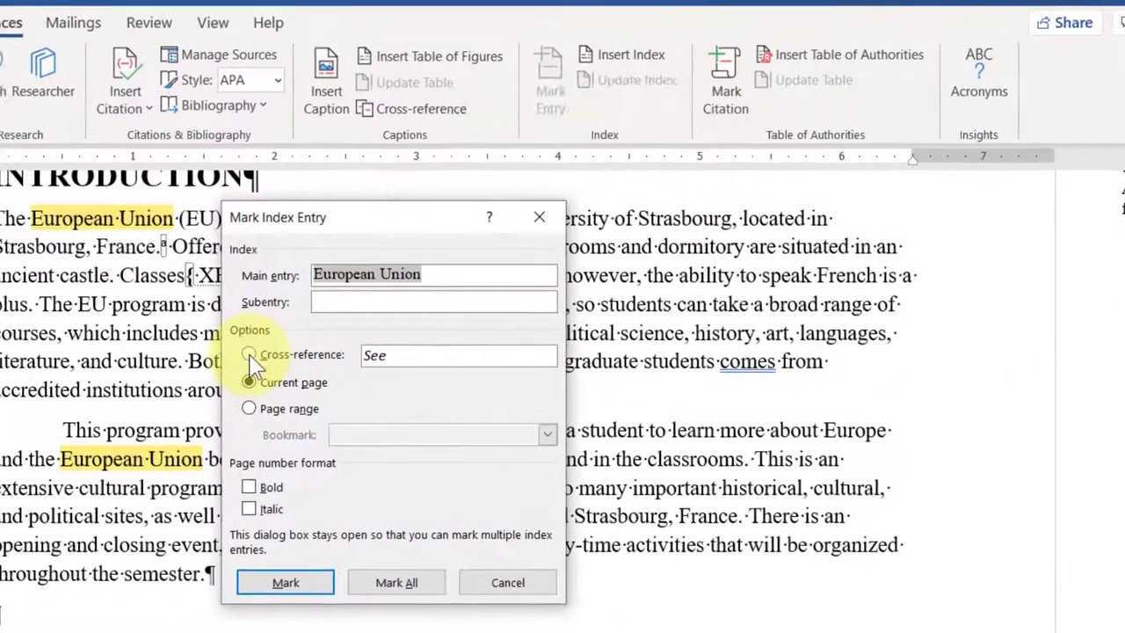
click(250, 355)
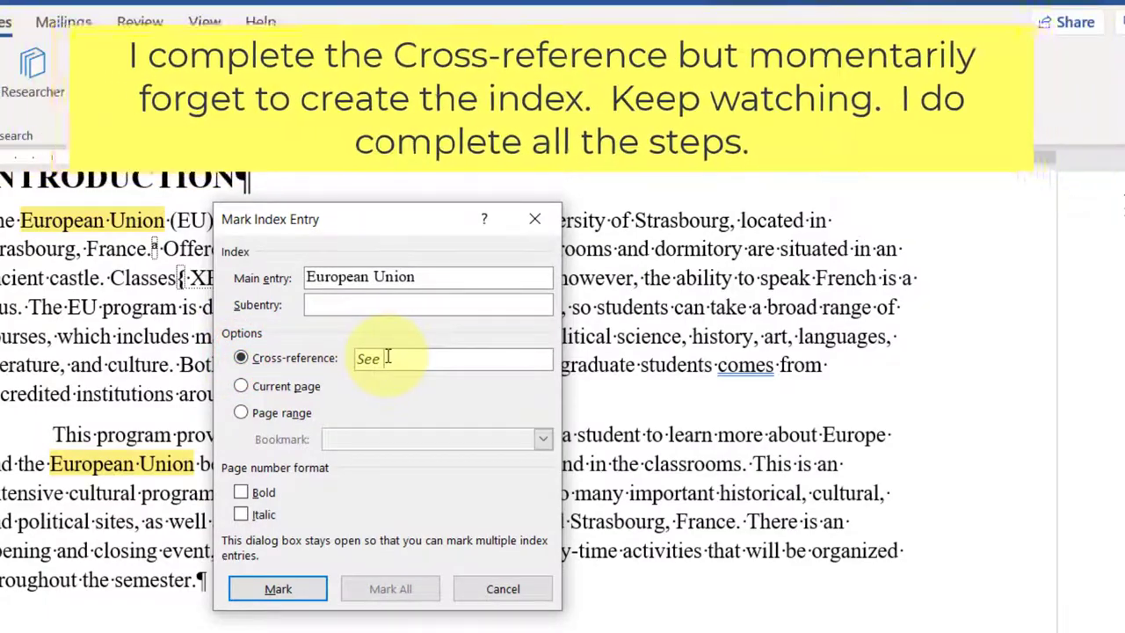
text(EU)
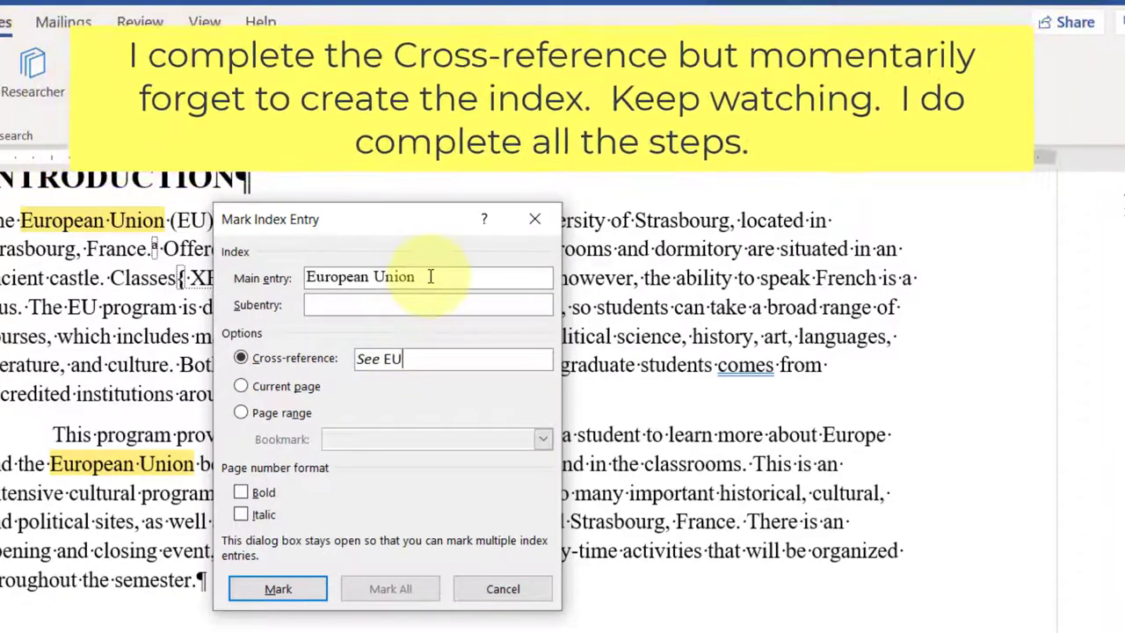
click(280, 589)
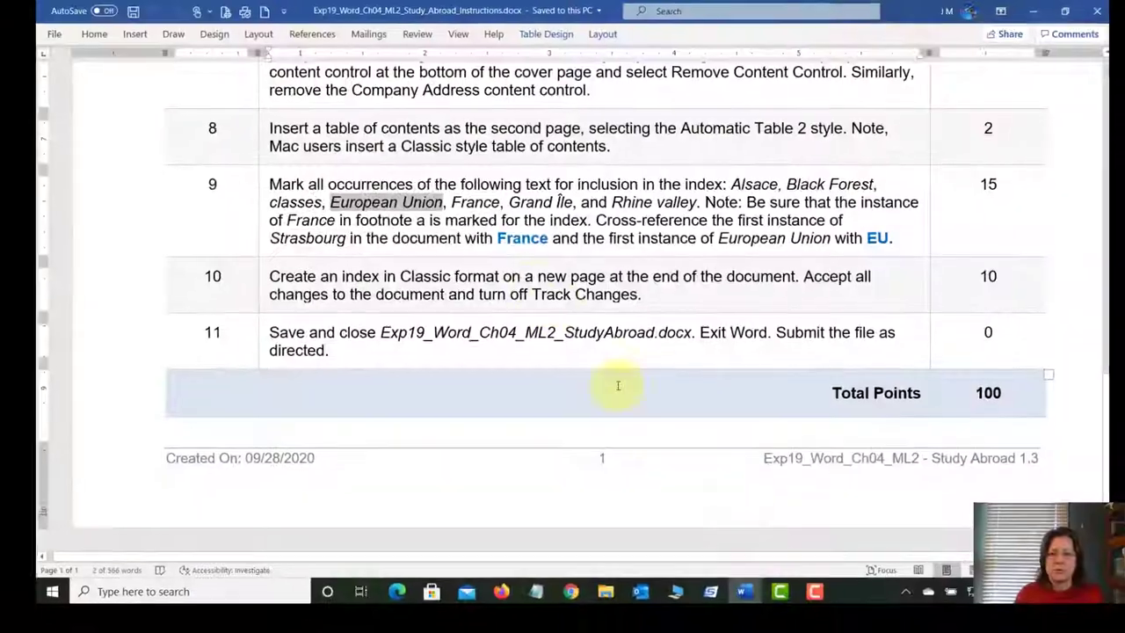
- Copy 'France' from the instructions and search the report for it in Navigation
double_click(464, 198)
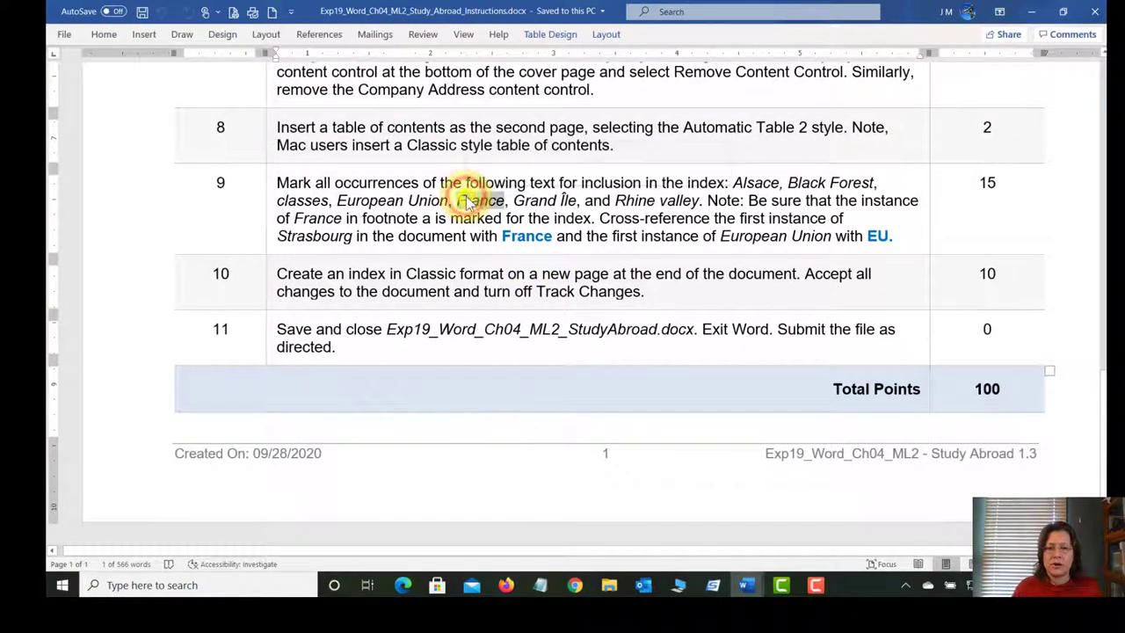
right_click(466, 197)
click(511, 228)
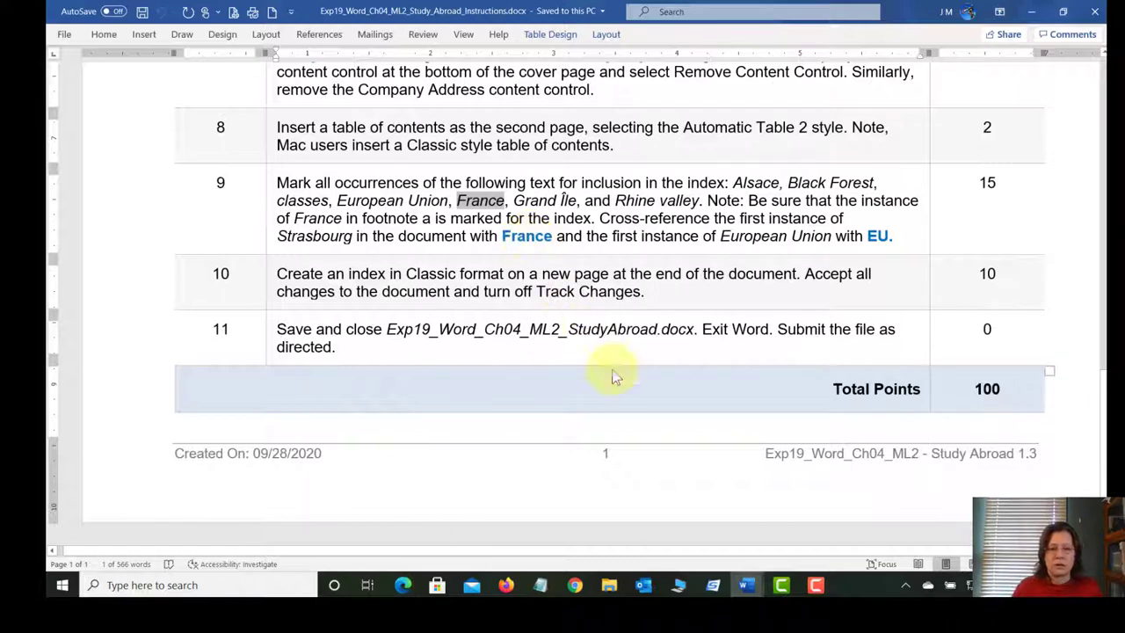
click(746, 585)
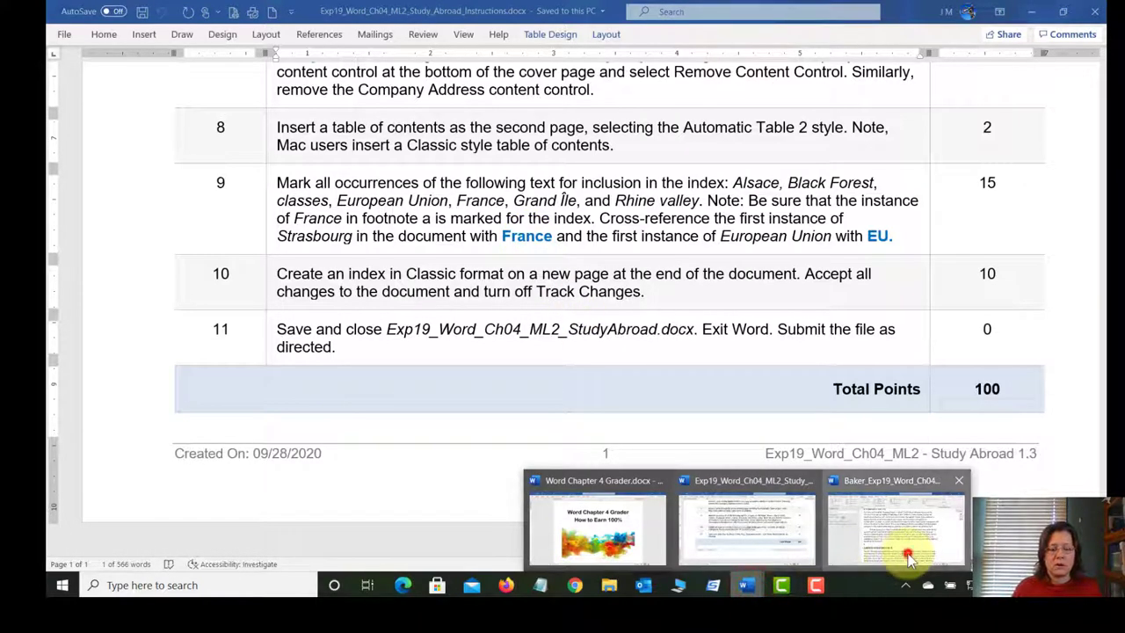
click(882, 563)
scroll(906, 547, up, 7)
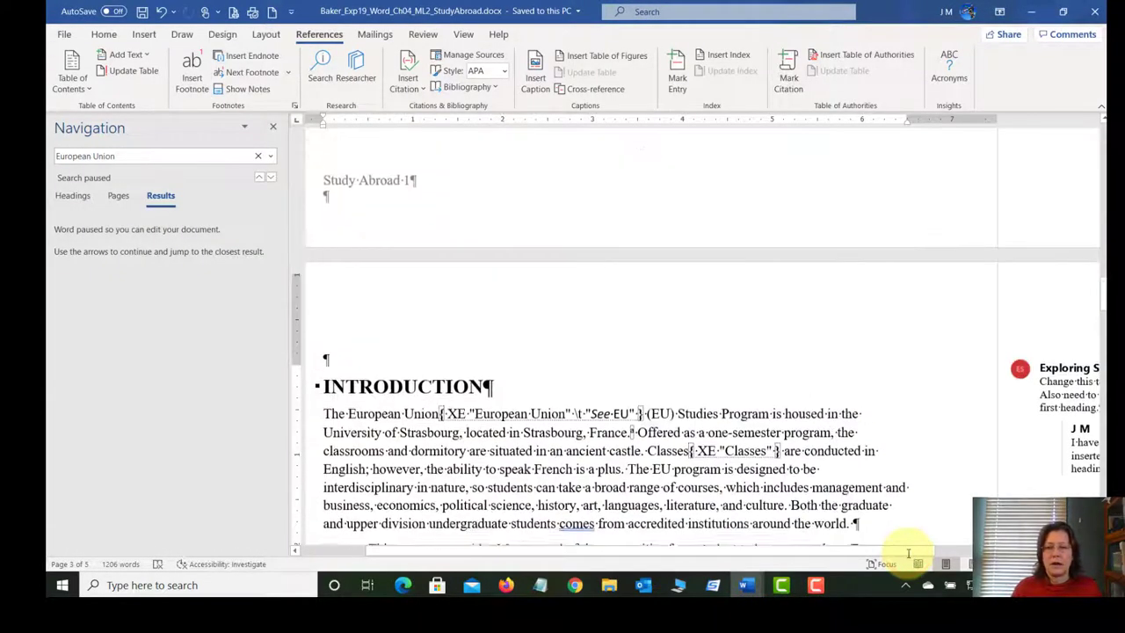
scroll(407, 311, down, 3)
click(351, 283)
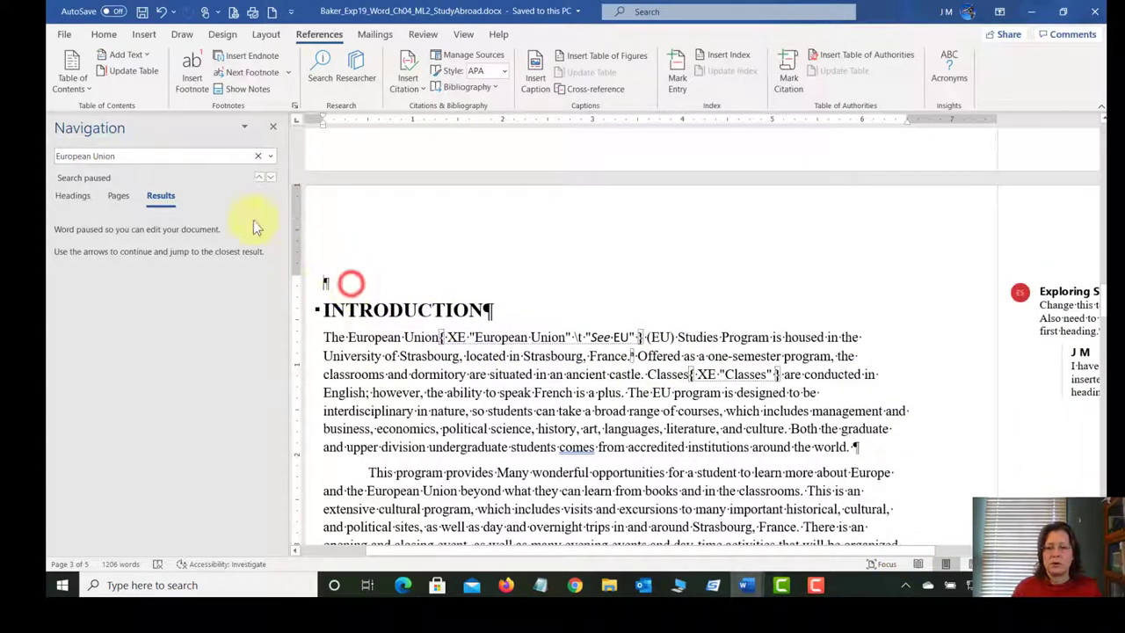
click(156, 157)
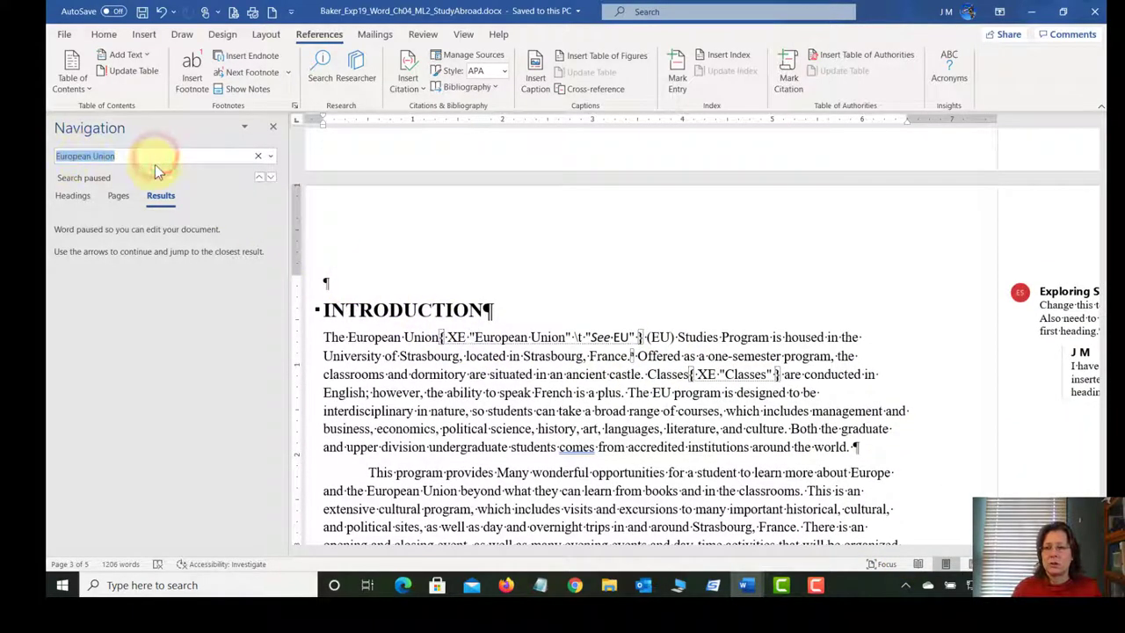
right_click(103, 156)
click(83, 199)
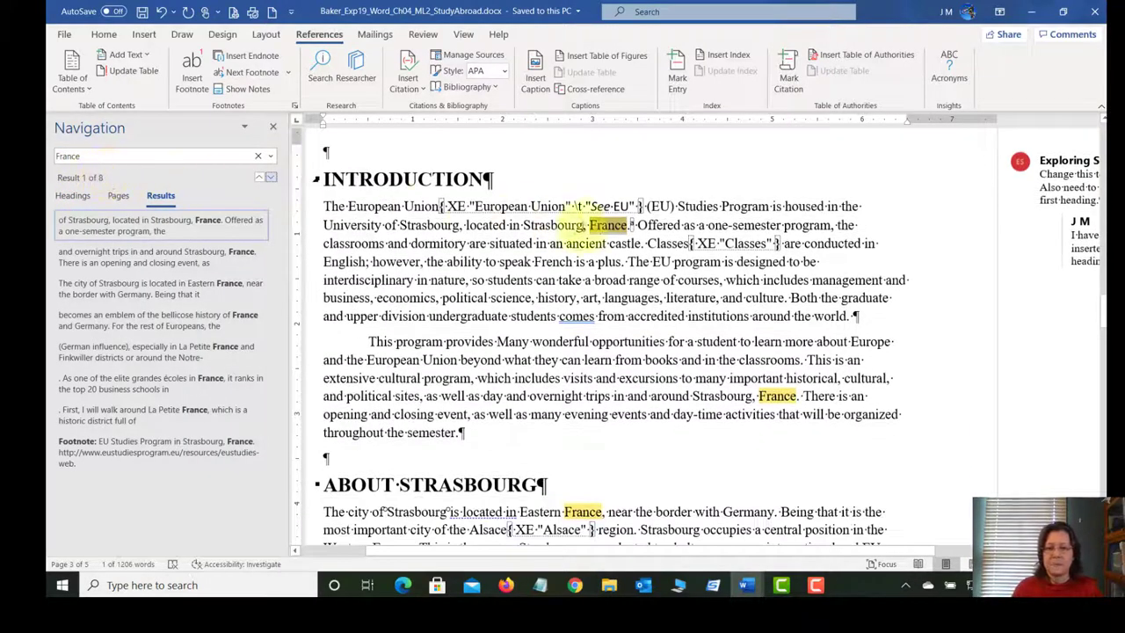
- Select the first 'France' in the Introduction and mark all occurrences as index entries
mouse_move(605, 227)
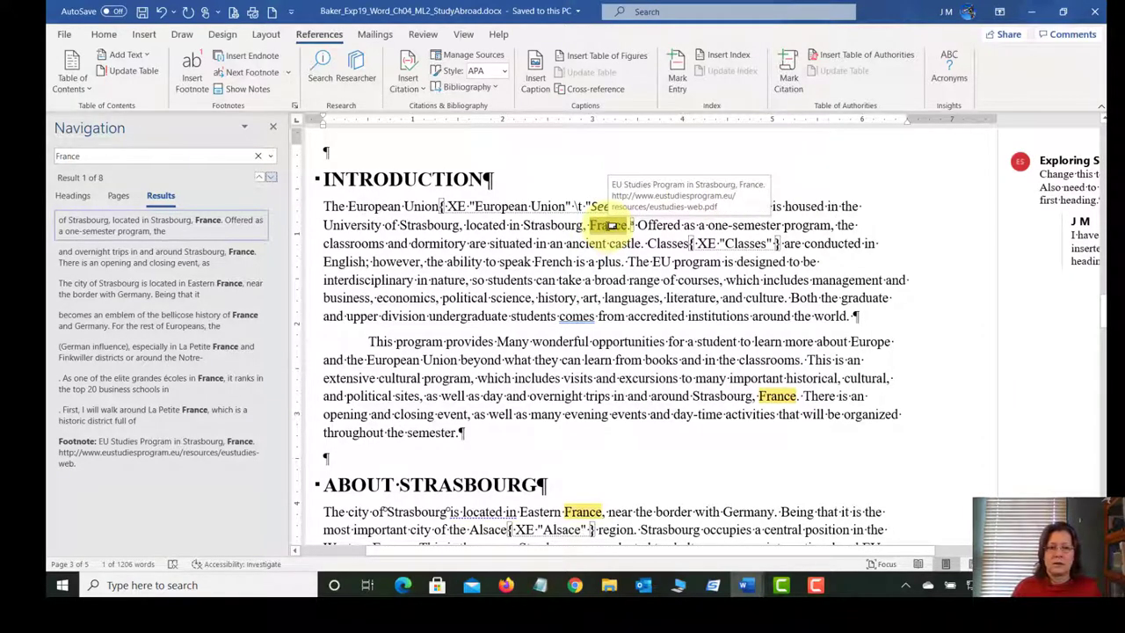
click(608, 225)
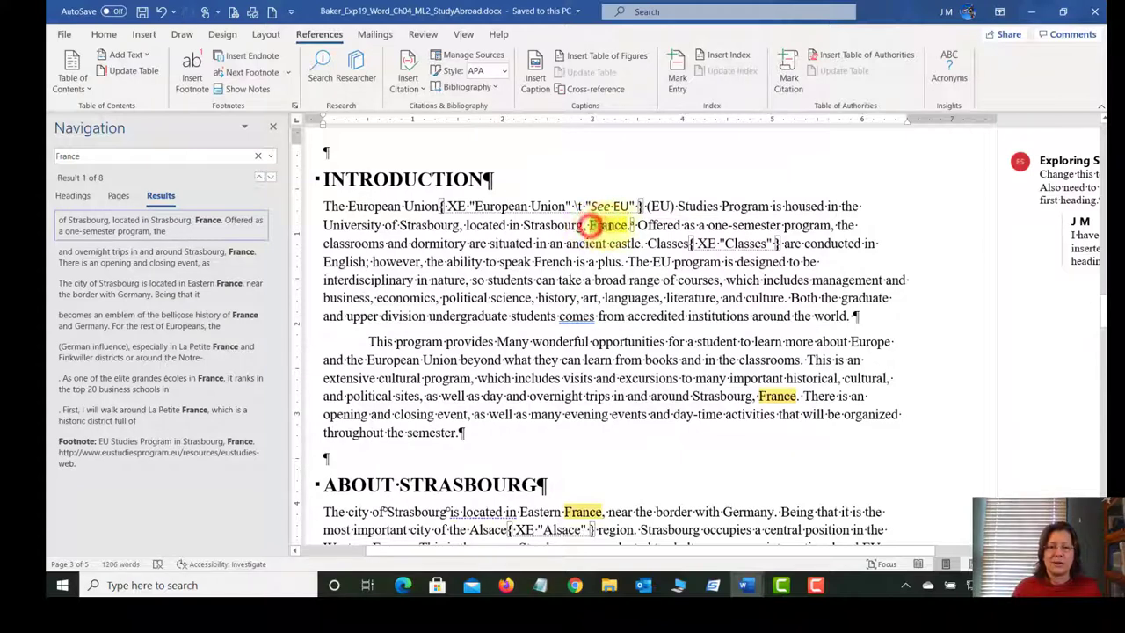
double_click(620, 225)
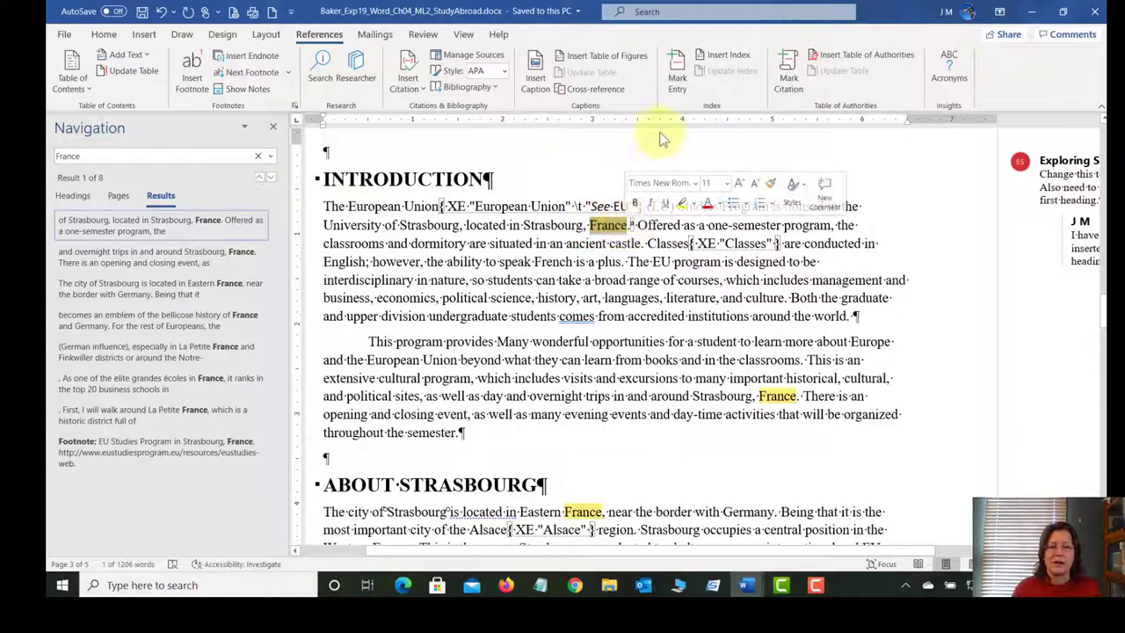
click(679, 78)
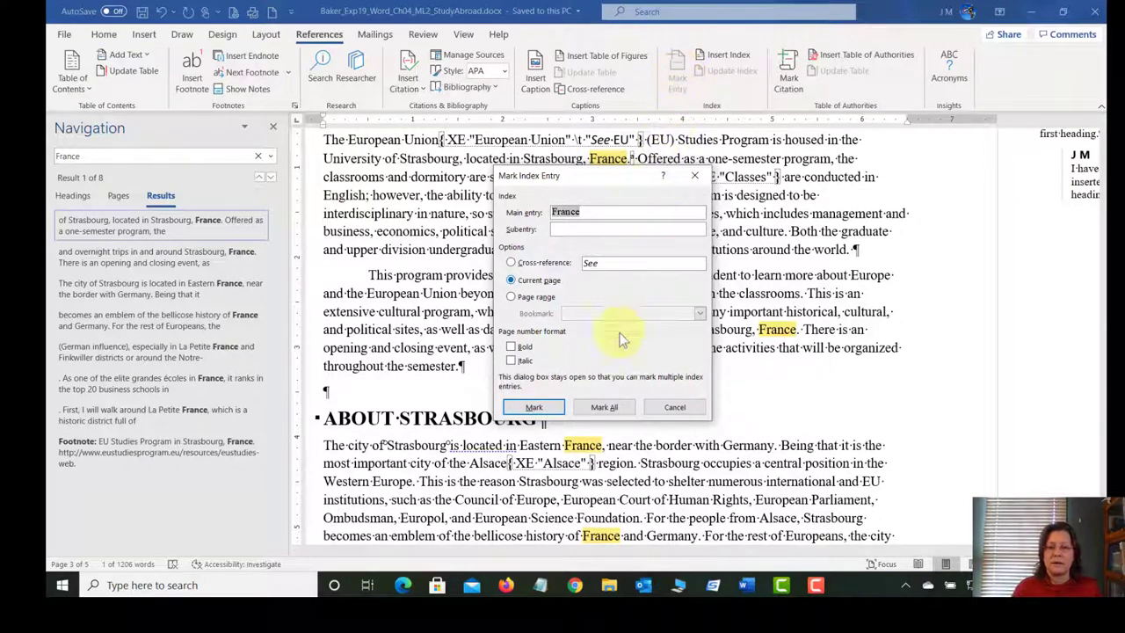
click(602, 406)
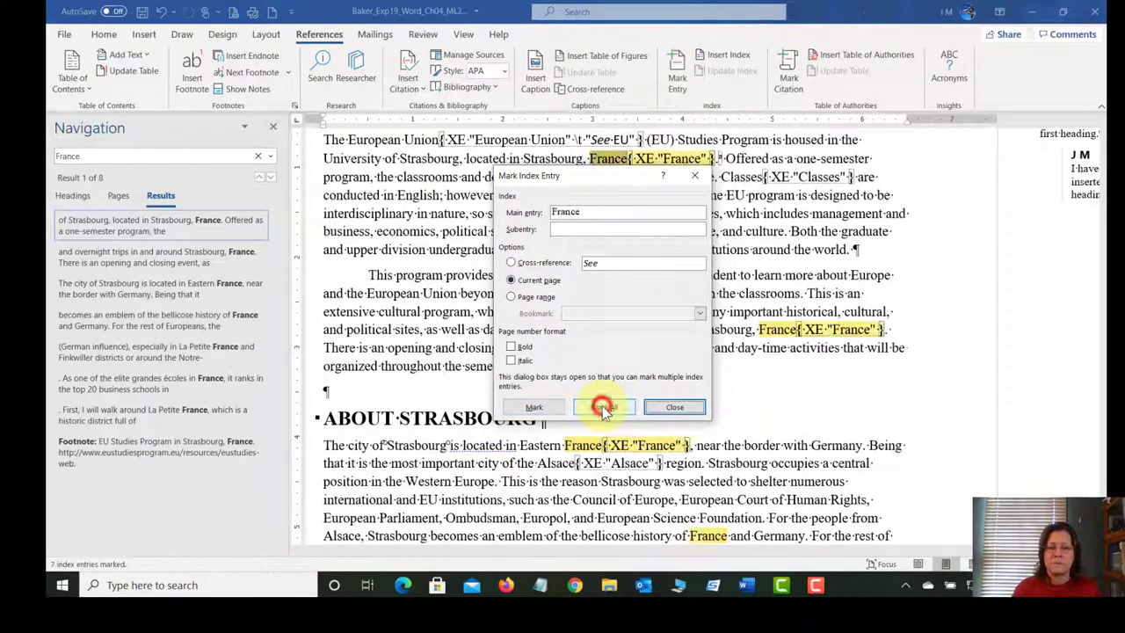
click(673, 407)
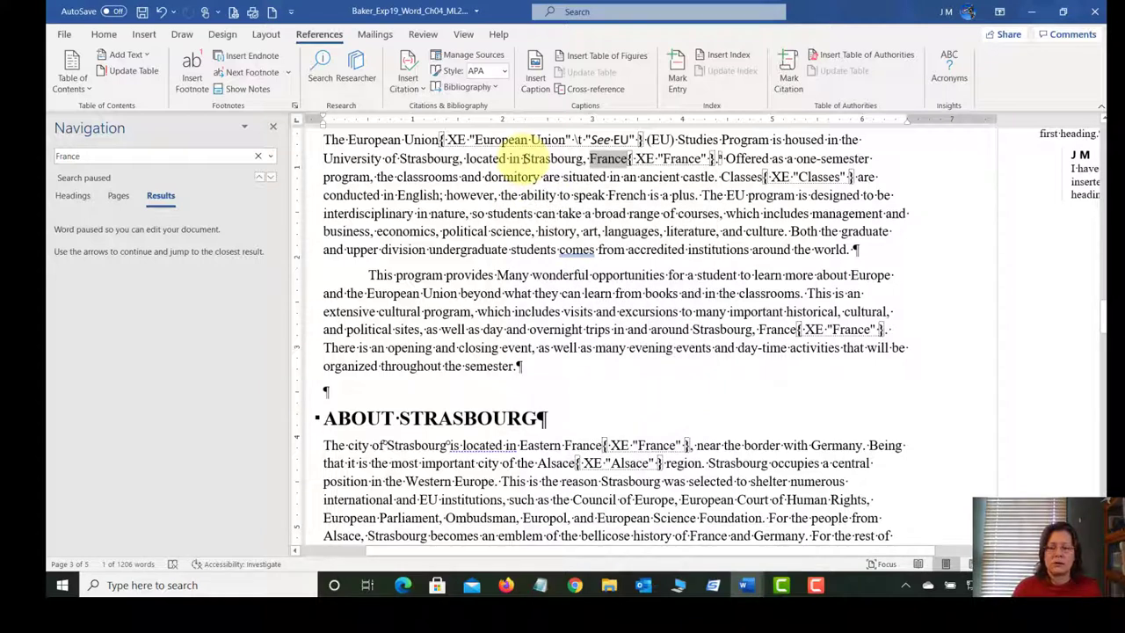
drag(525, 159, 584, 159)
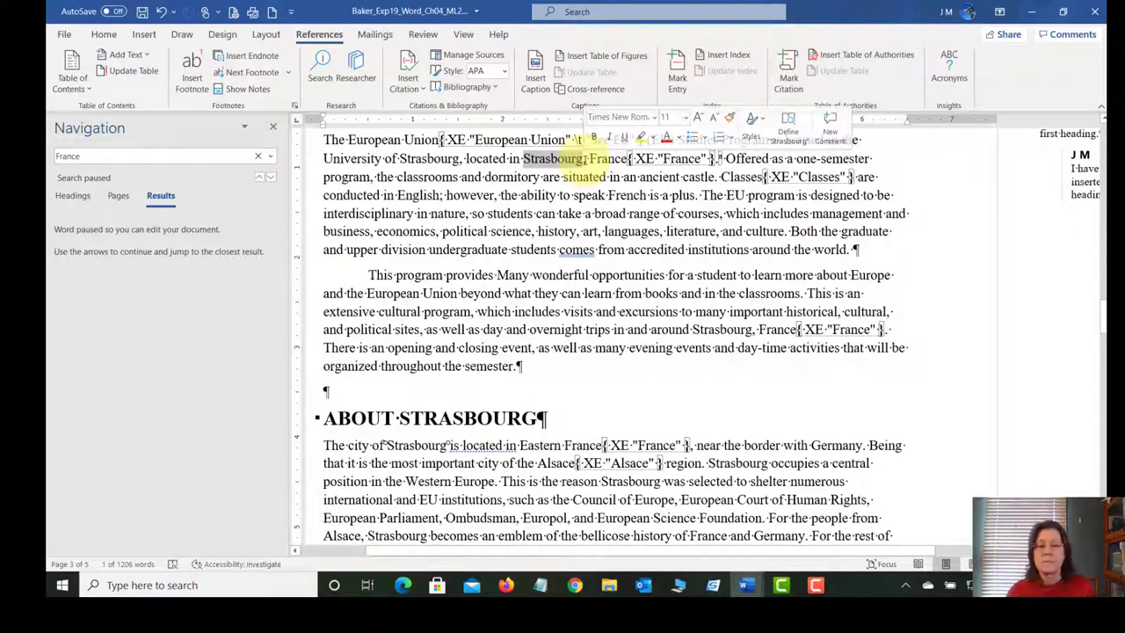
- Give the selected 'Strasbourg' a cross-reference index entry reading 'See France'
click(677, 77)
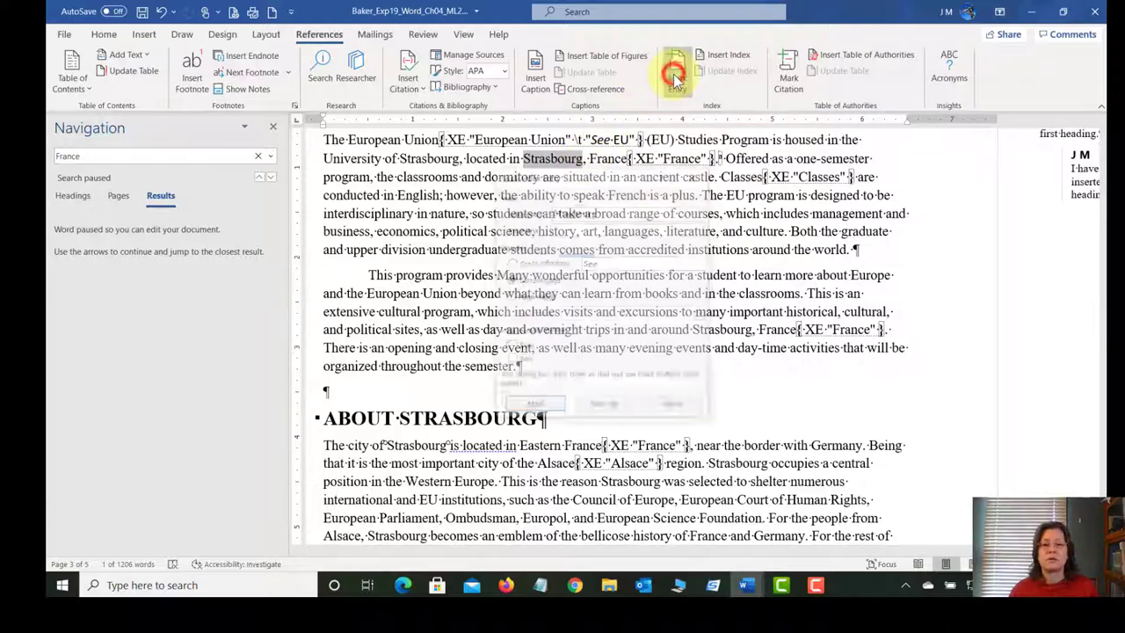
click(511, 263)
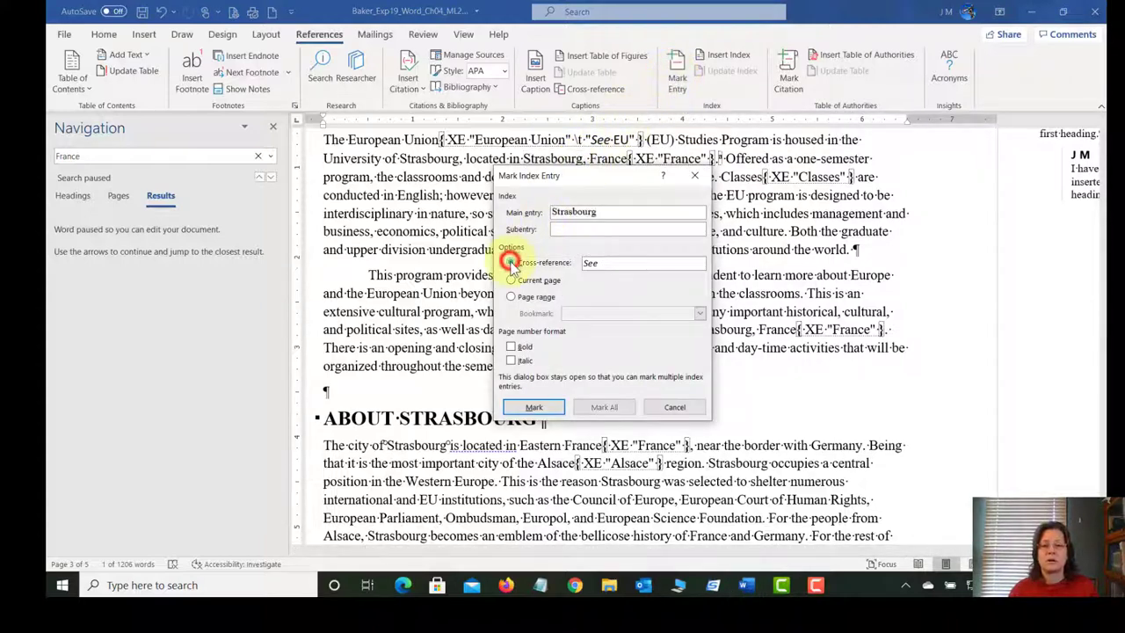
click(624, 265)
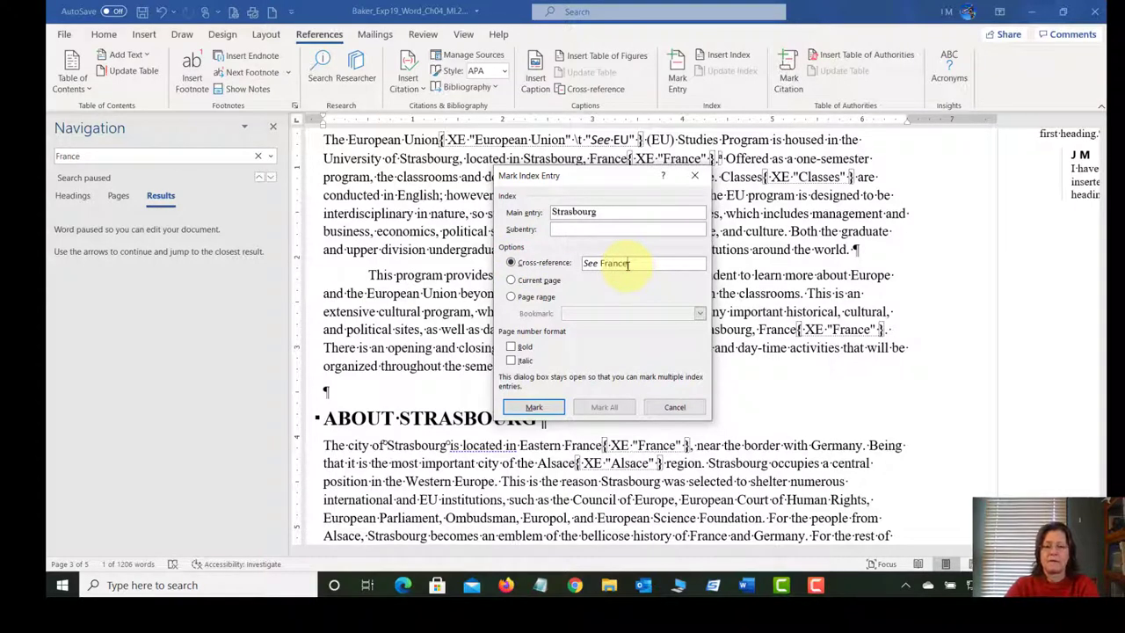
click(535, 409)
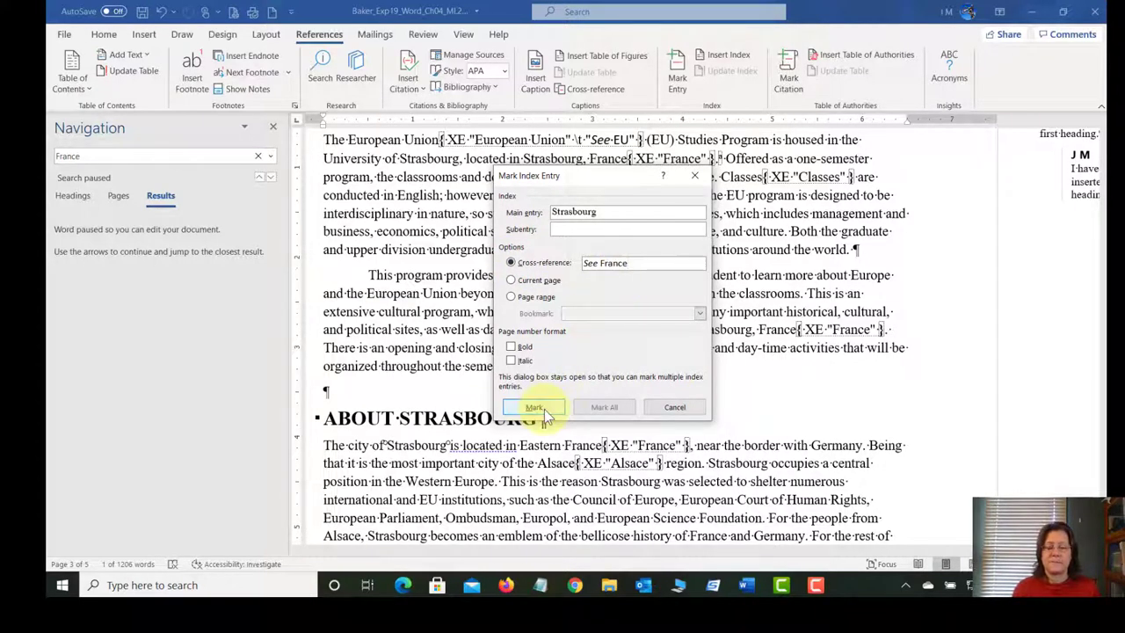
click(544, 409)
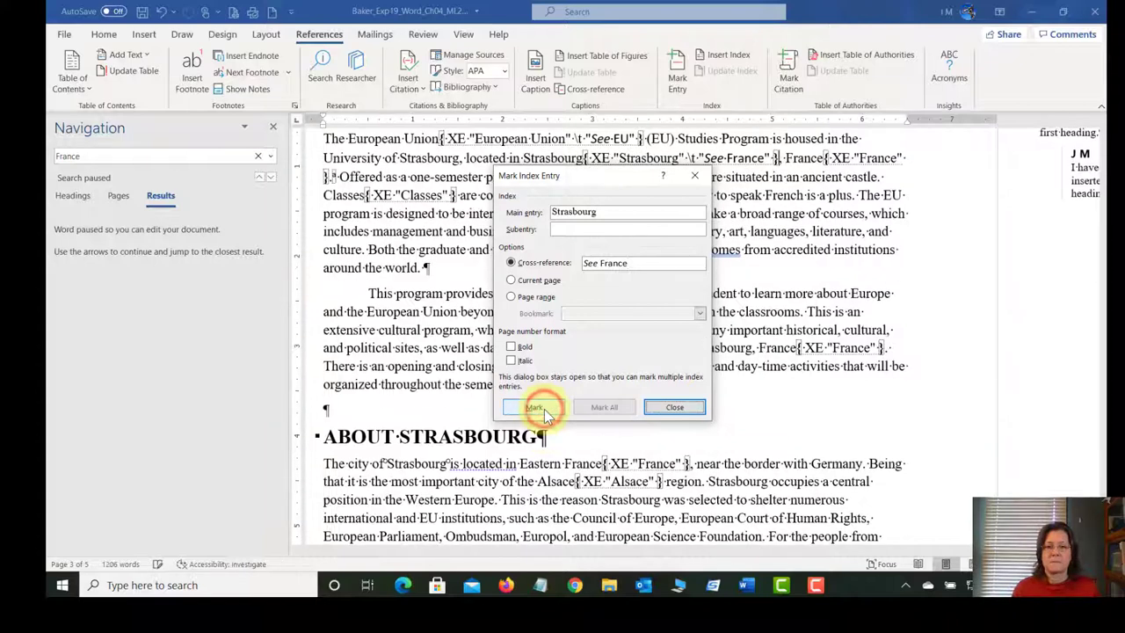
click(676, 409)
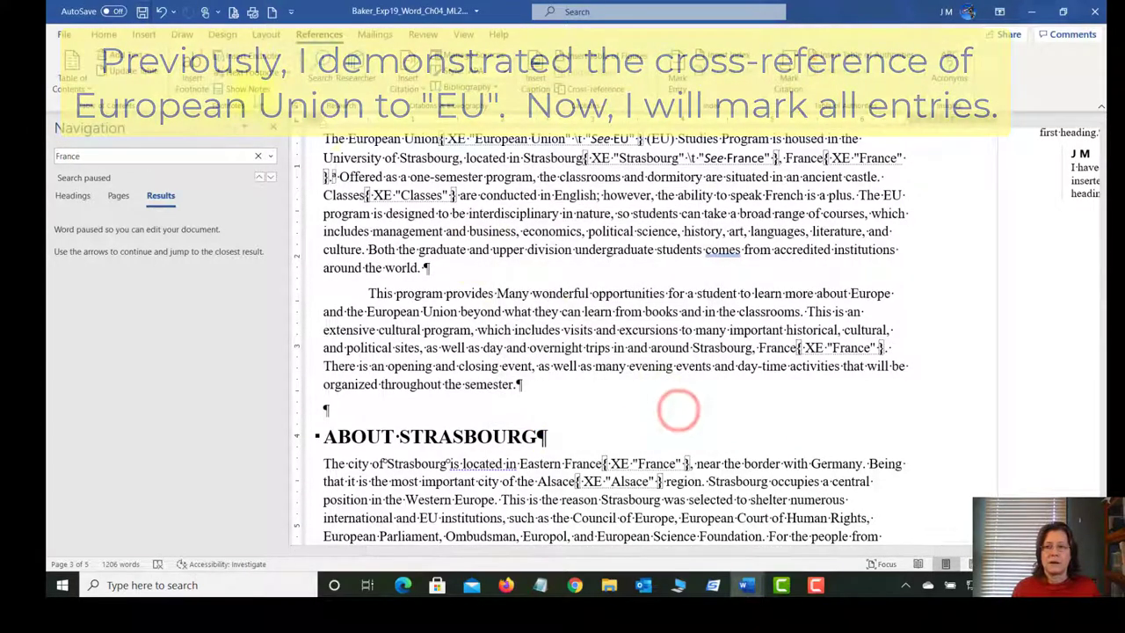
- Save the report, then mark every 'European Union' occurrence as an index entry
click(141, 11)
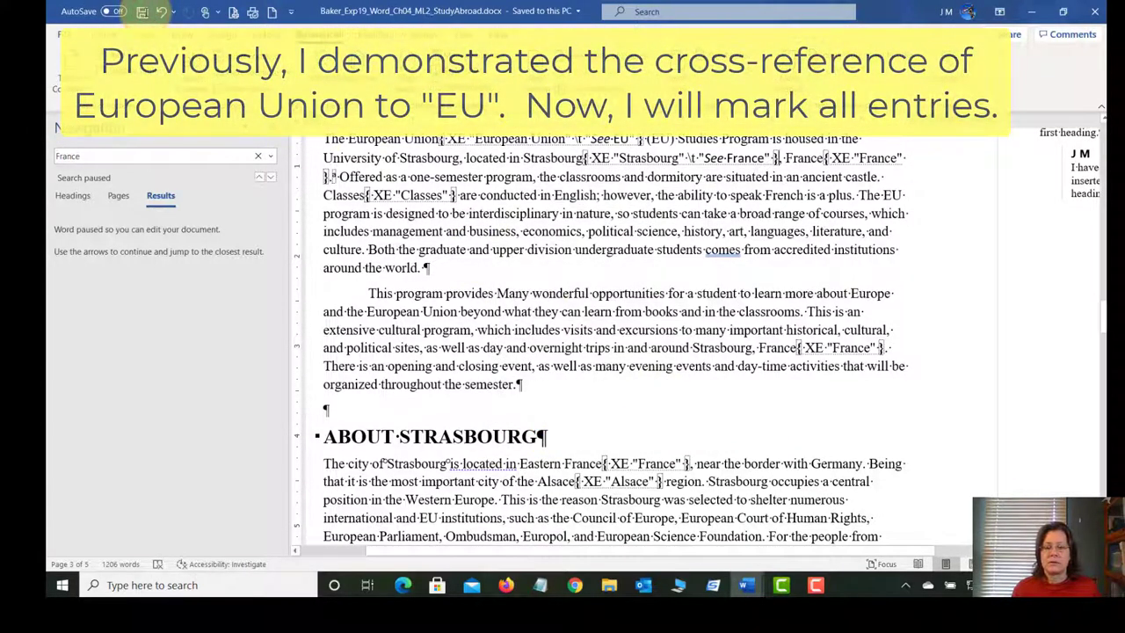
drag(348, 138, 438, 138)
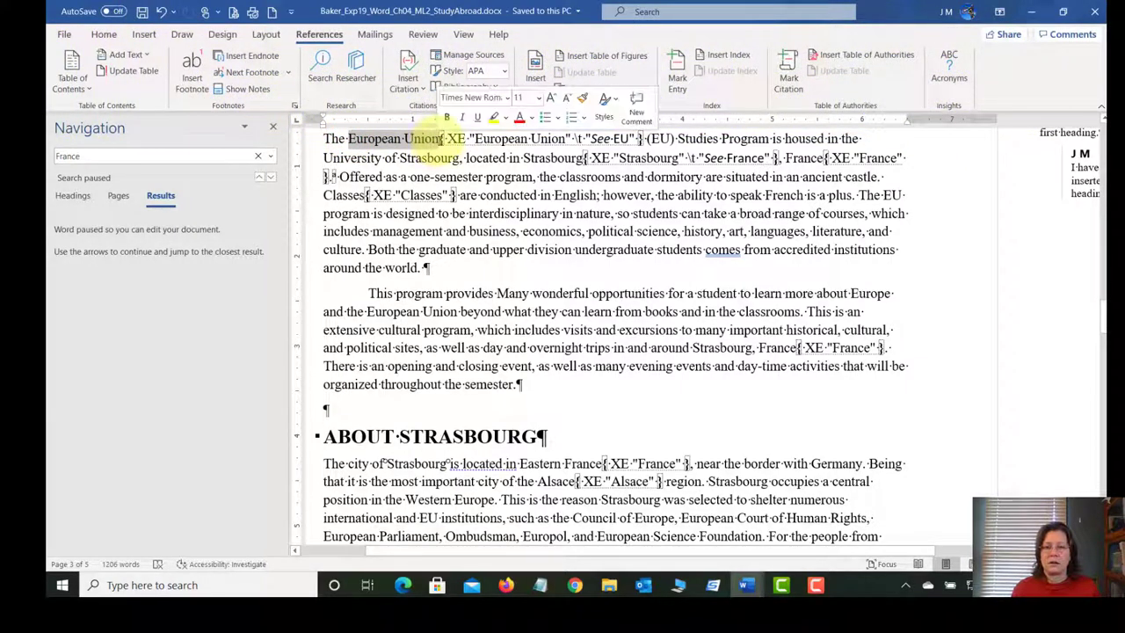
click(682, 79)
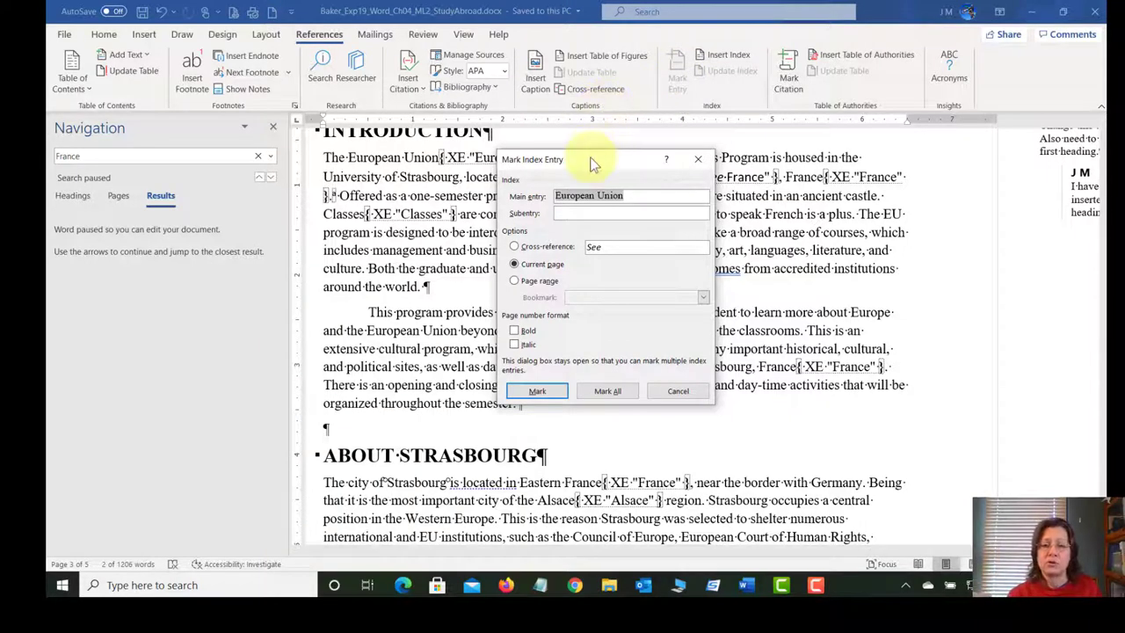
drag(590, 159, 635, 193)
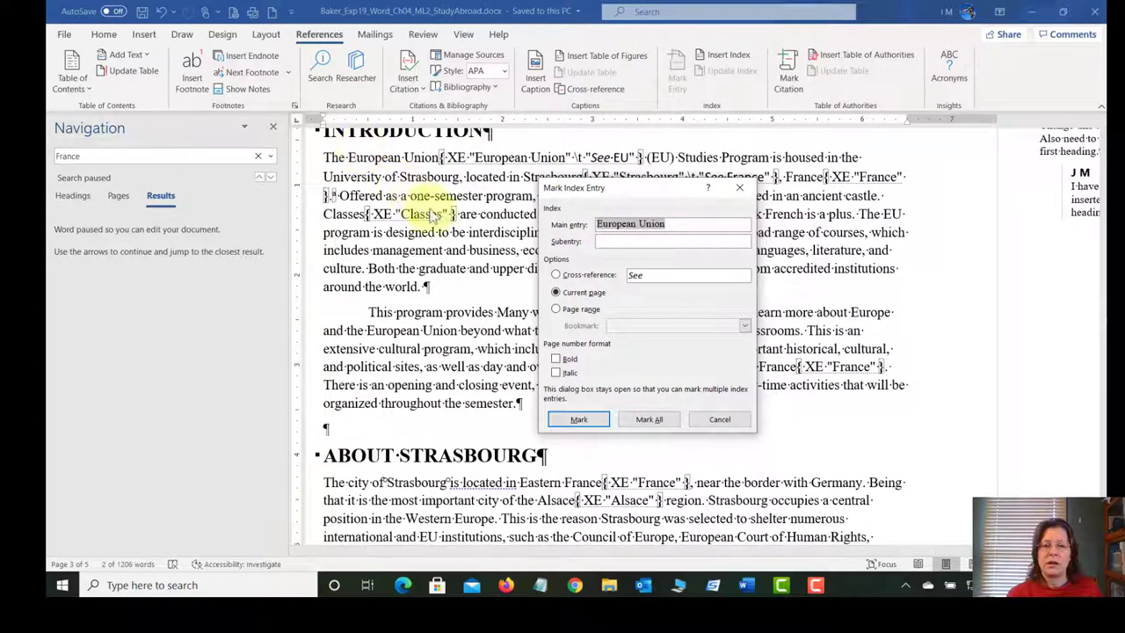
click(659, 423)
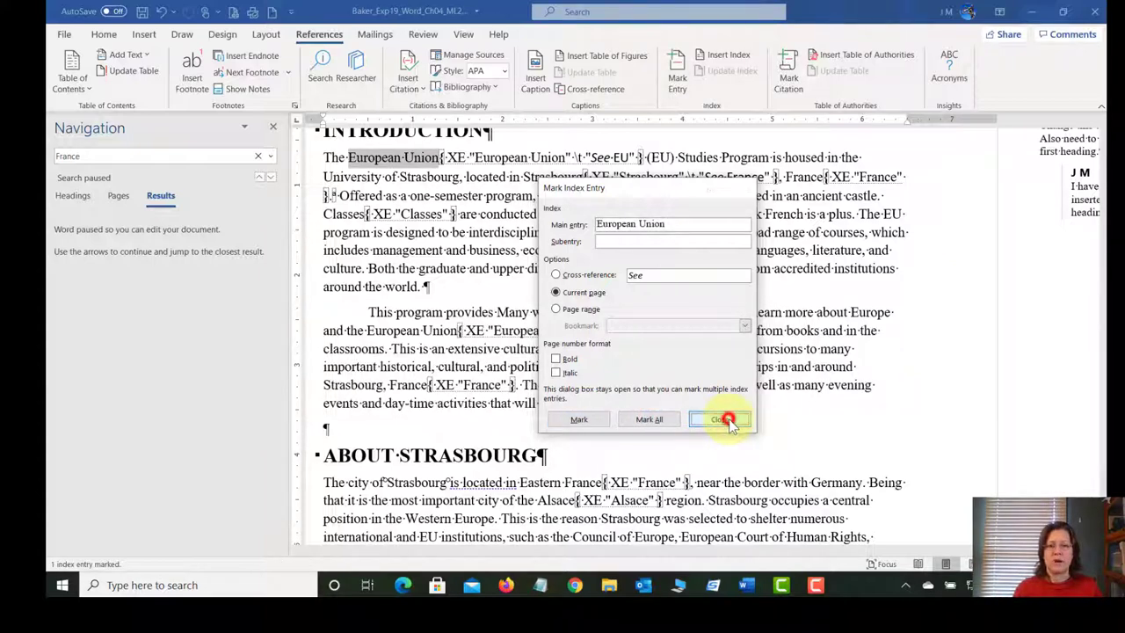
click(723, 420)
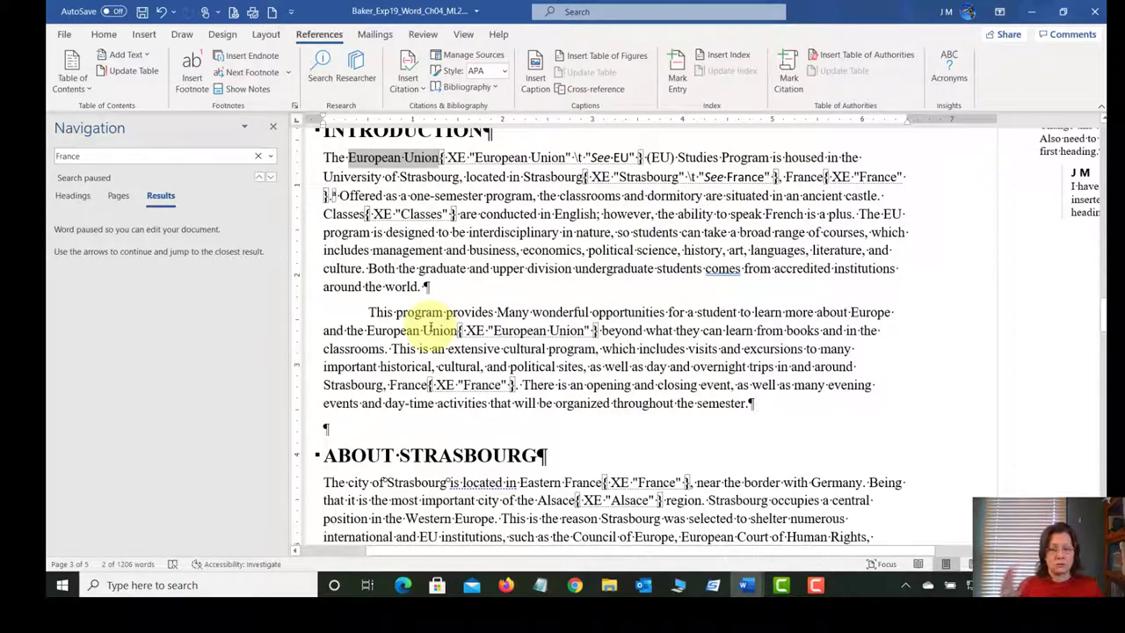
- Save the report again and copy 'Grand Île' from the assignment instructions
click(142, 11)
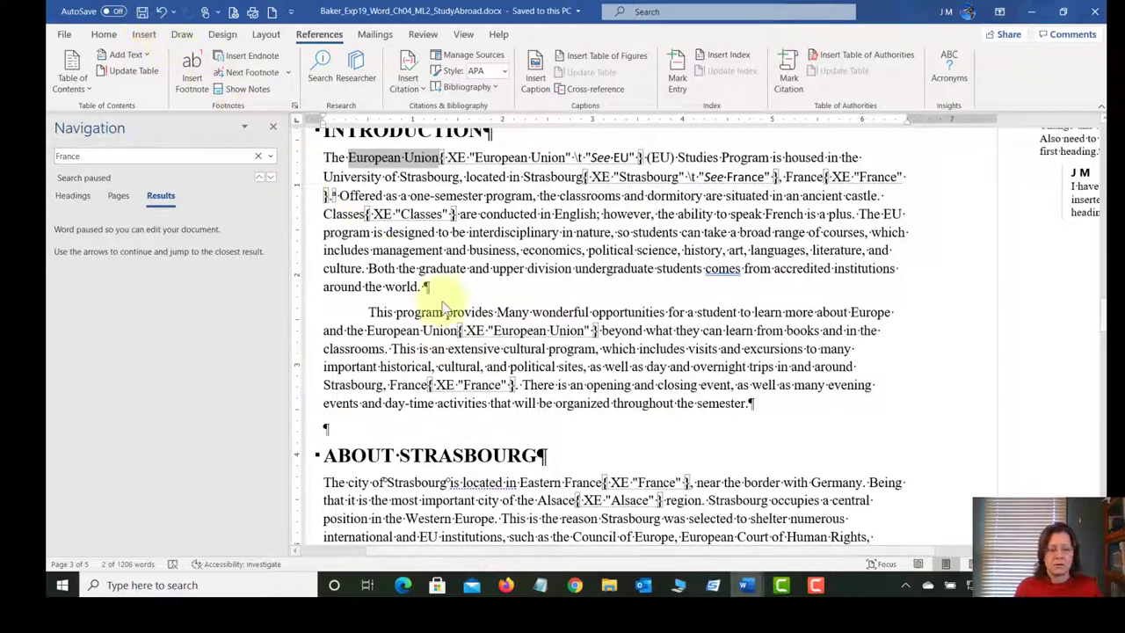
click(744, 588)
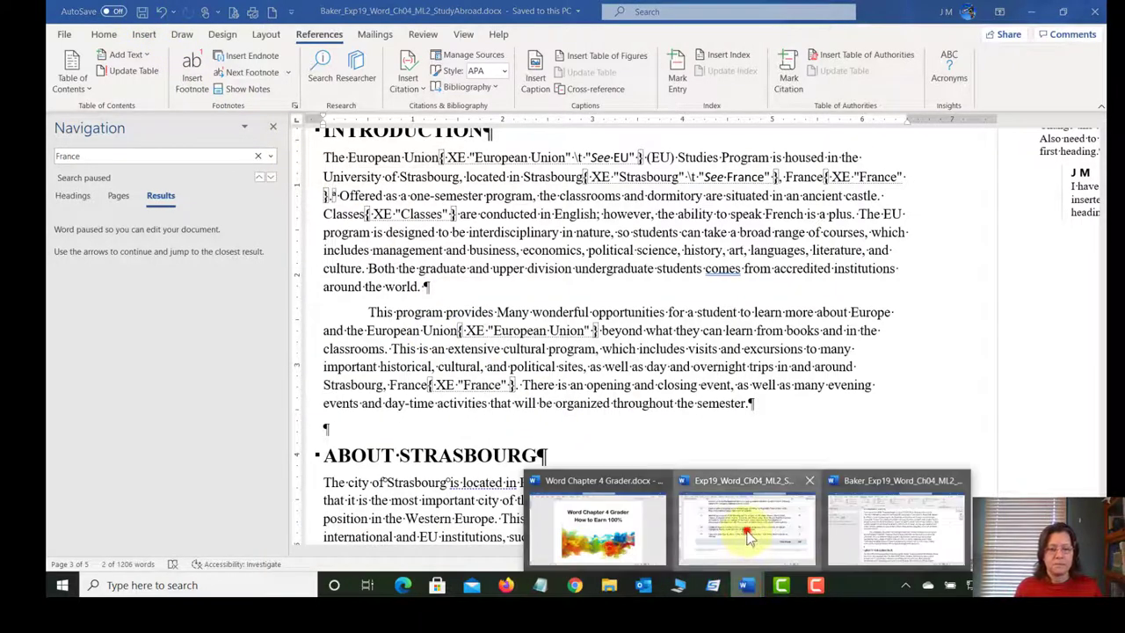
click(747, 529)
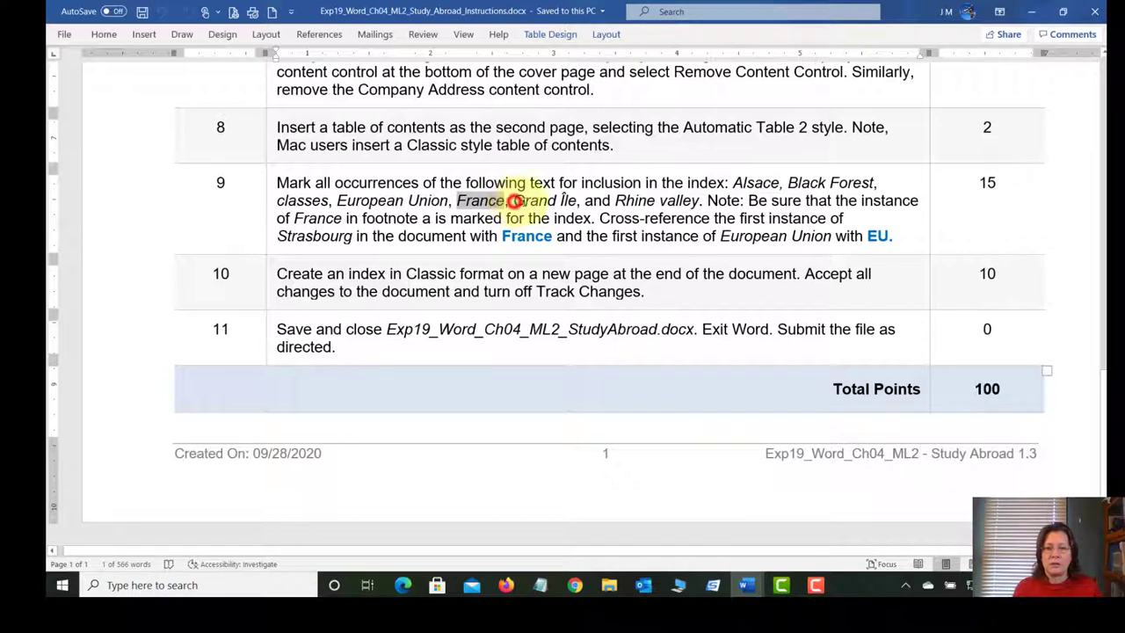
drag(514, 201, 577, 200)
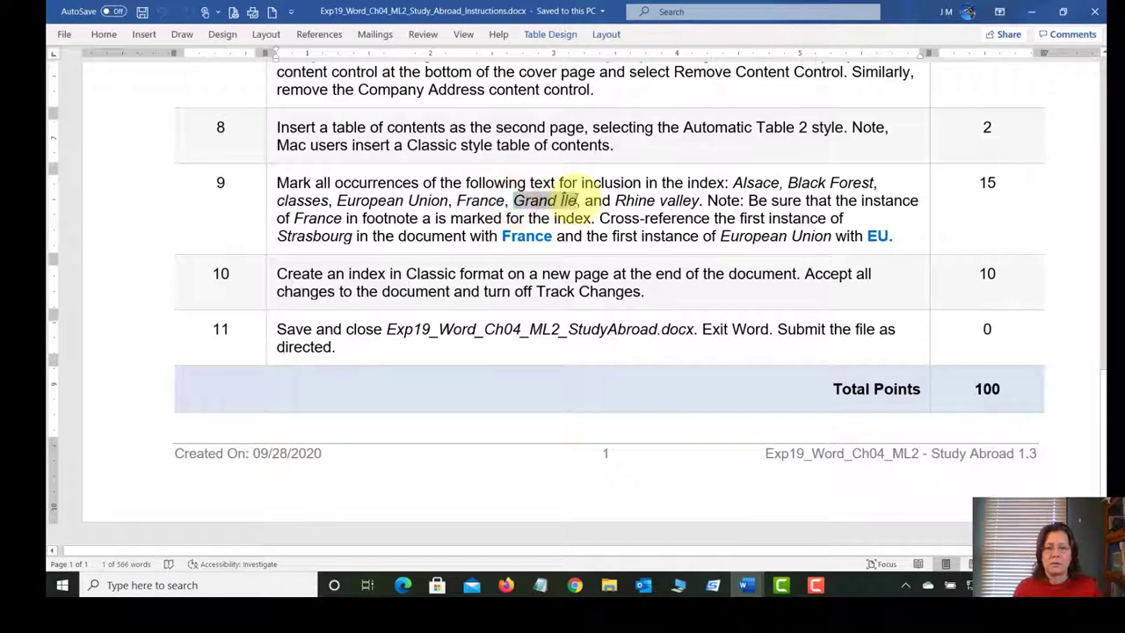
right_click(552, 201)
click(594, 233)
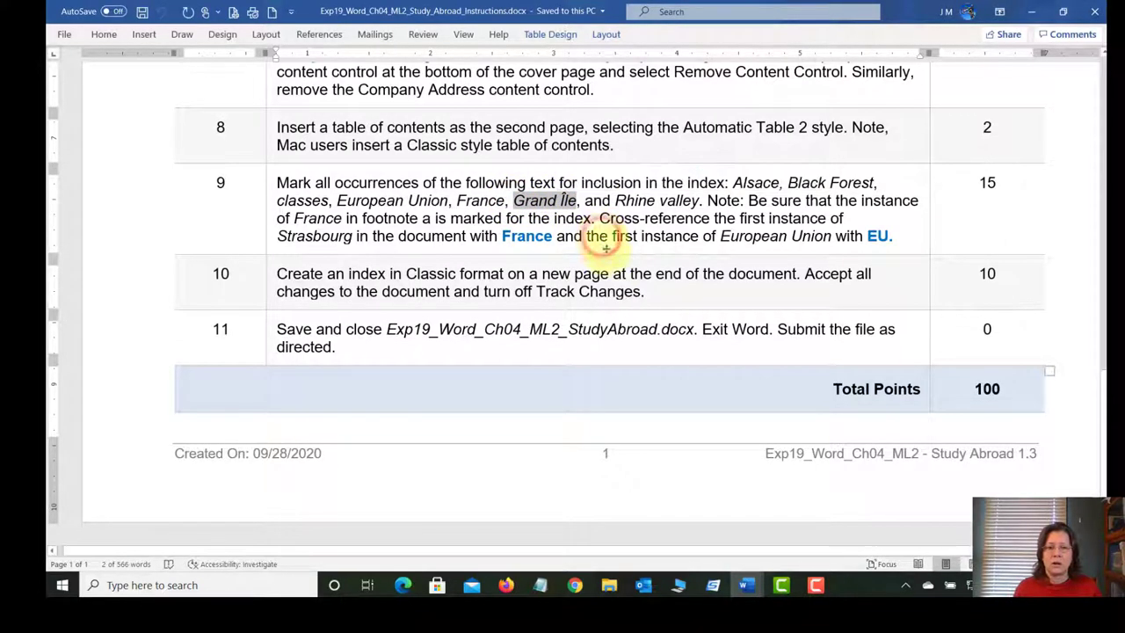
- Return to the Study Abroad report with its Introduction section in view
mouse_move(747, 588)
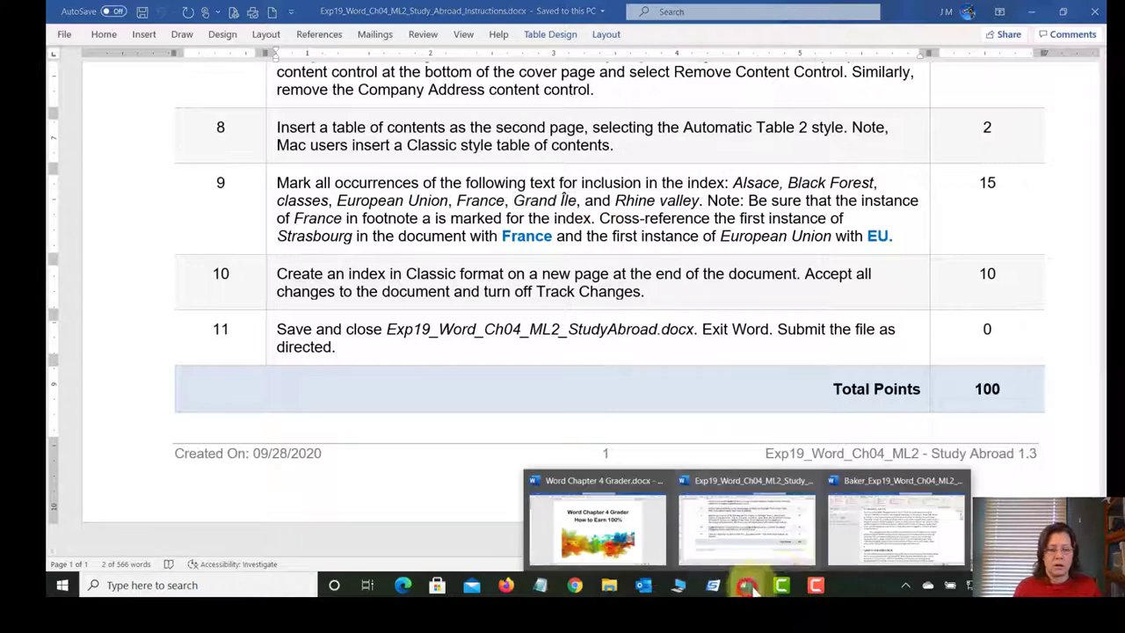
click(902, 532)
scroll(615, 352, up, 1)
click(351, 191)
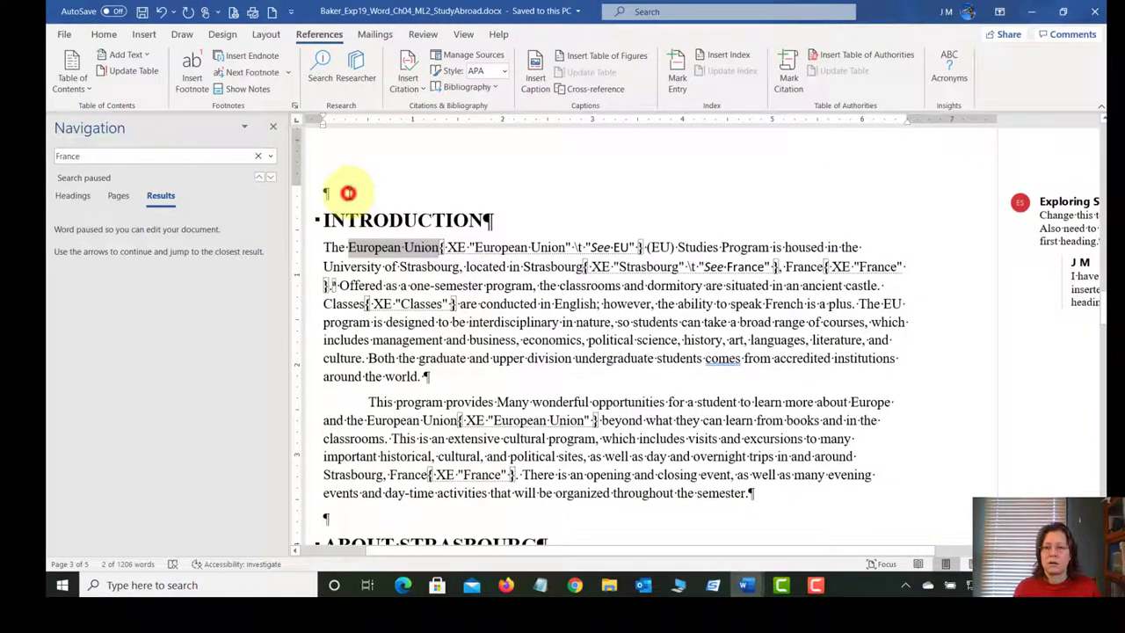
- Replace the Navigation search term 'France' with the pasted 'Grand Île' and search
click(110, 156)
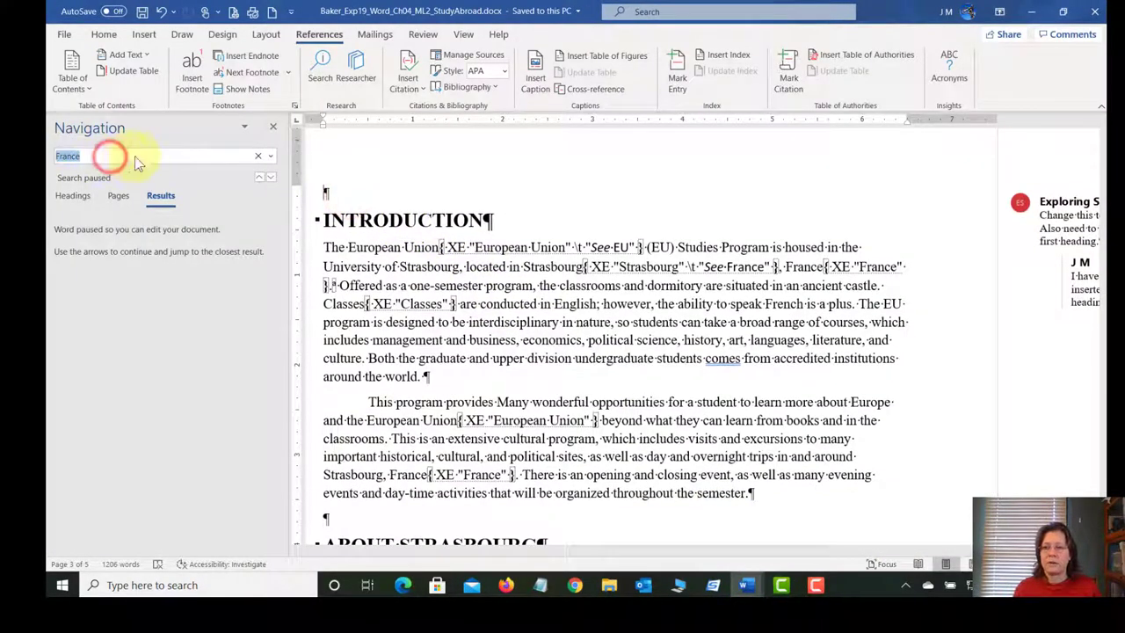
key(BackSpace)
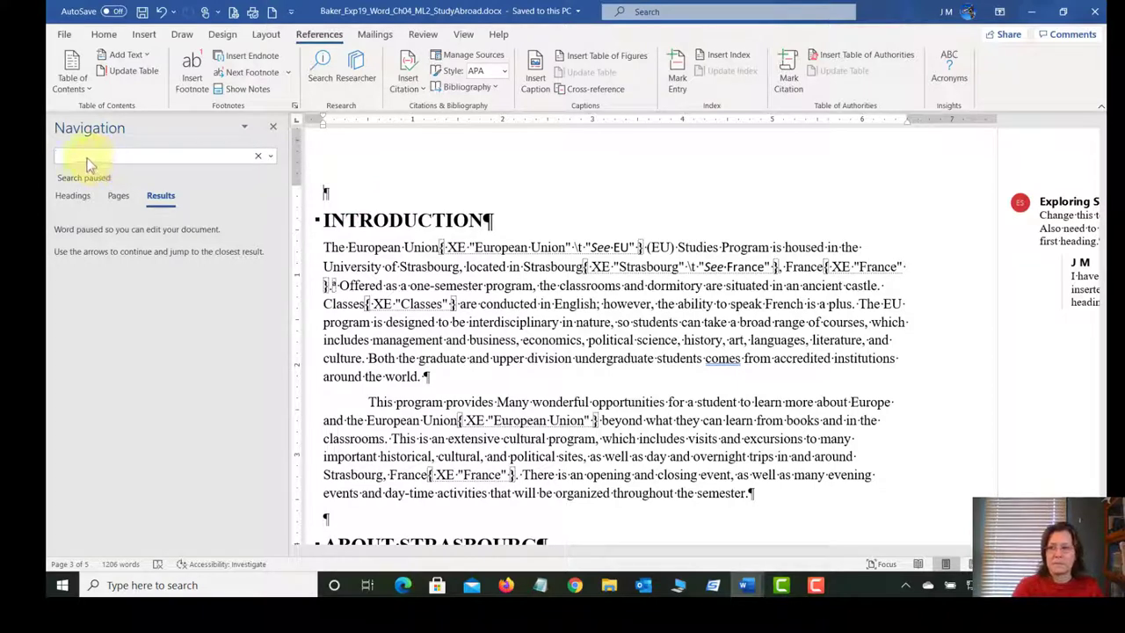
right_click(75, 160)
click(81, 194)
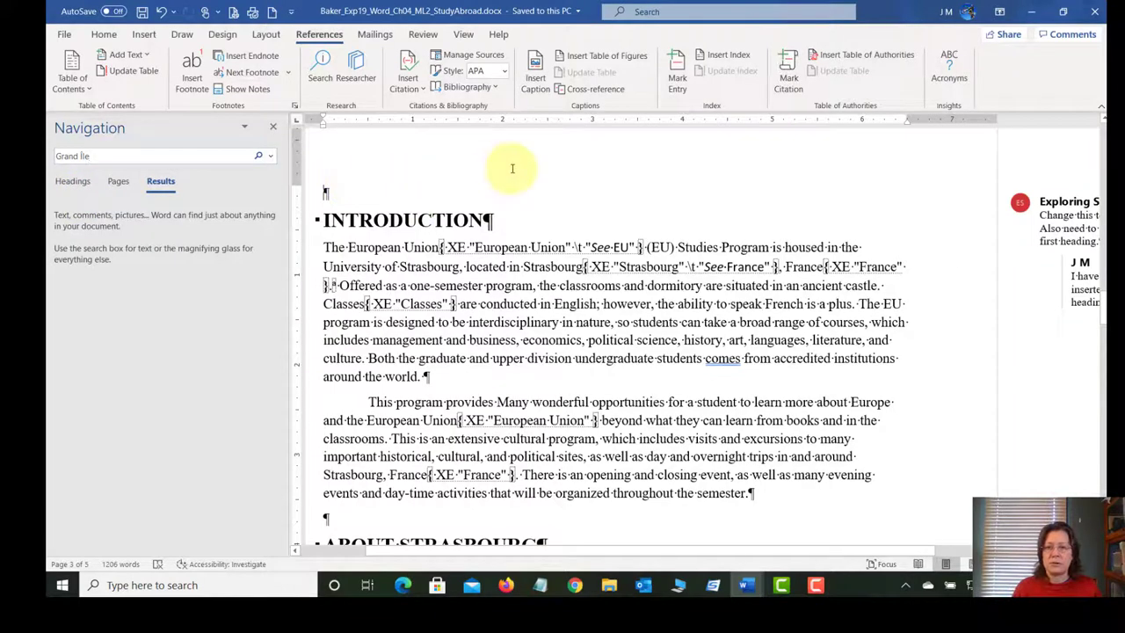
key(Return)
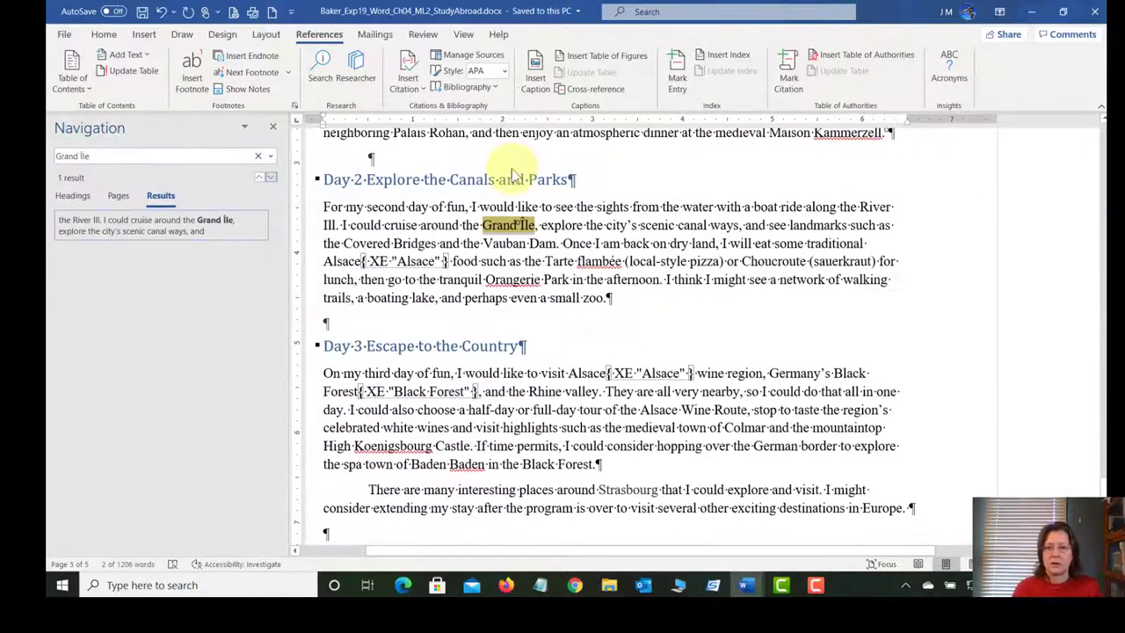
- Select 'Grand Île' in the Day 2 paragraph and mark all occurrences as index entries
click(491, 229)
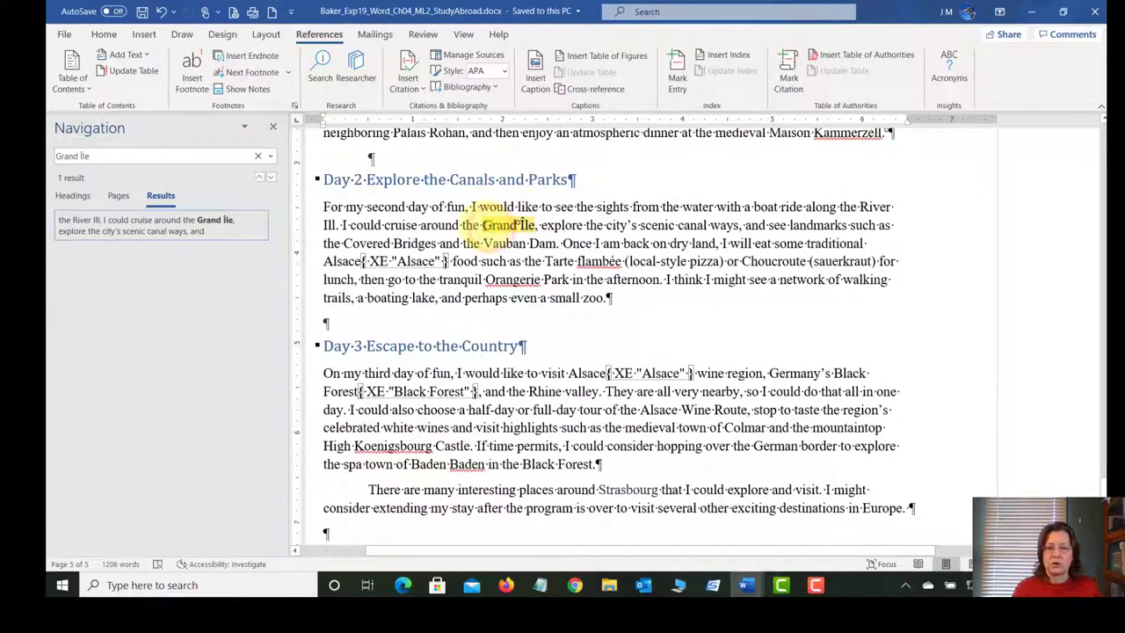
drag(484, 225, 535, 231)
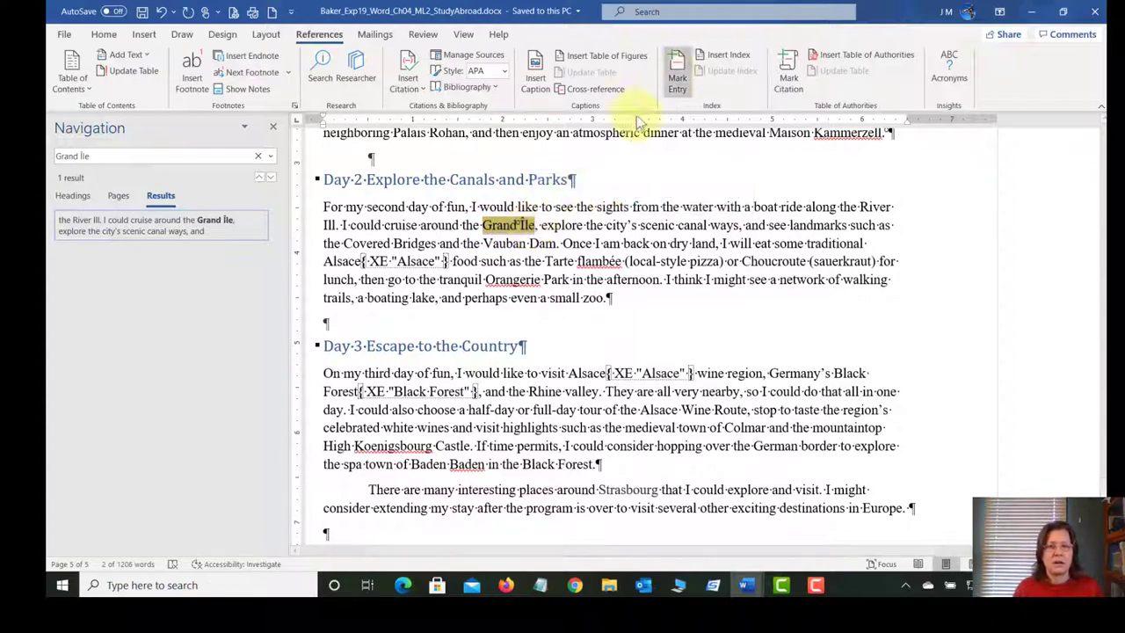
click(676, 75)
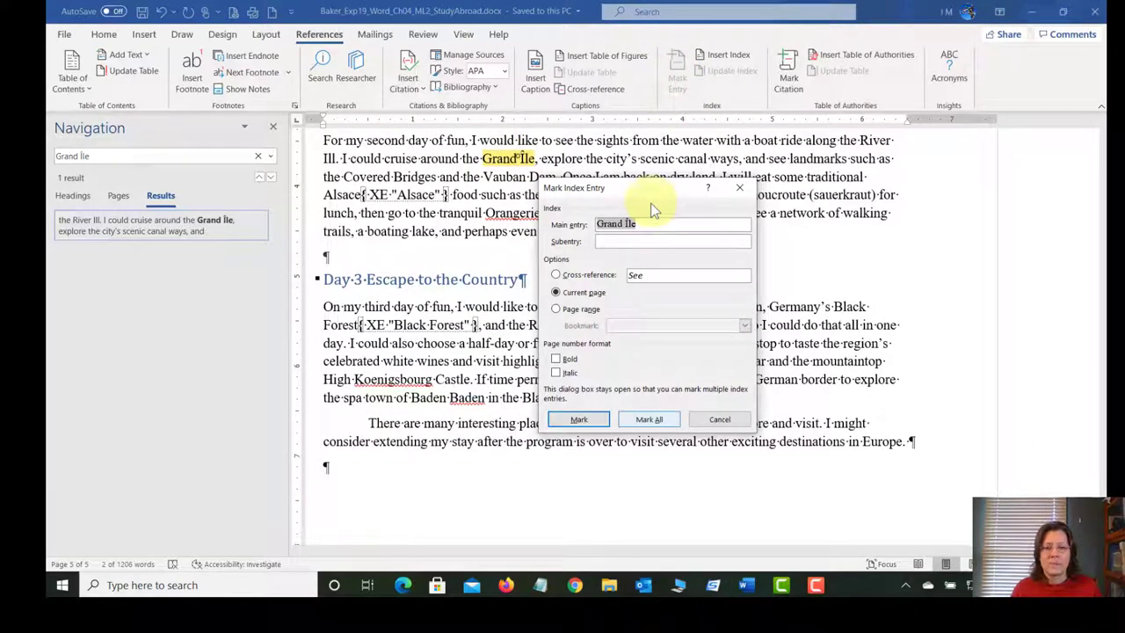
click(651, 419)
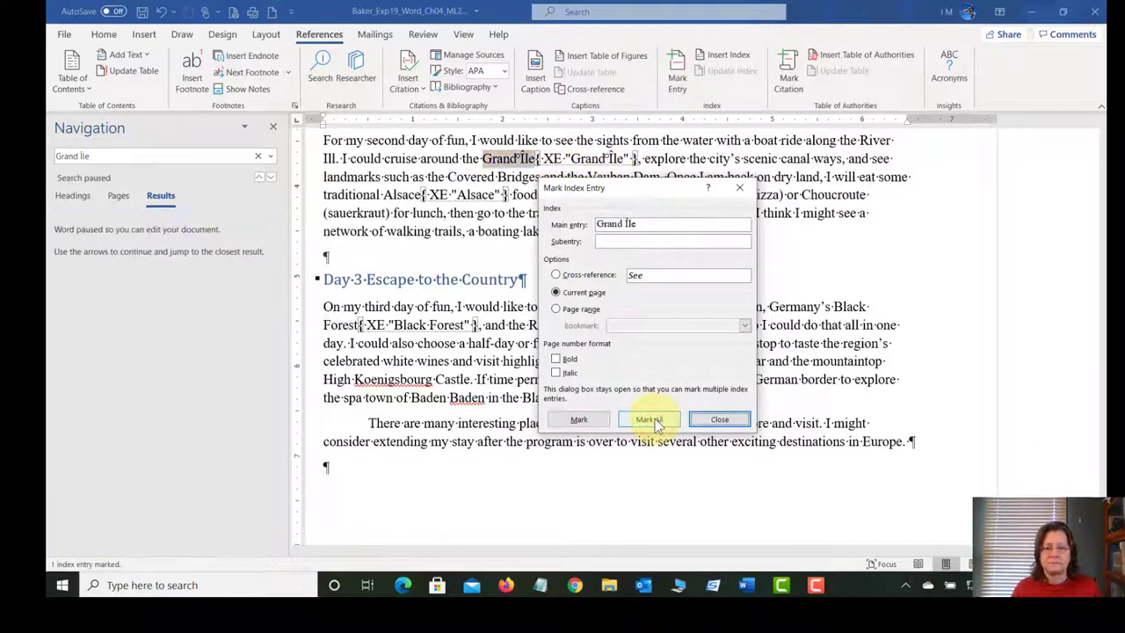
click(726, 426)
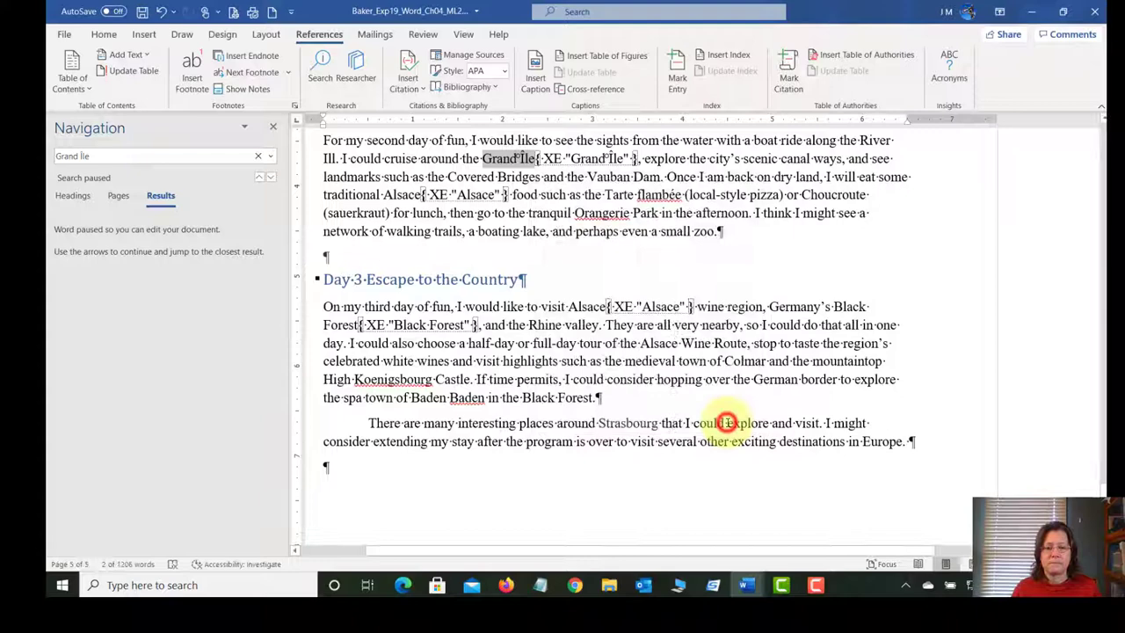
- Copy 'Rhine valley' from task 9 in the instructions
mouse_move(746, 582)
click(750, 549)
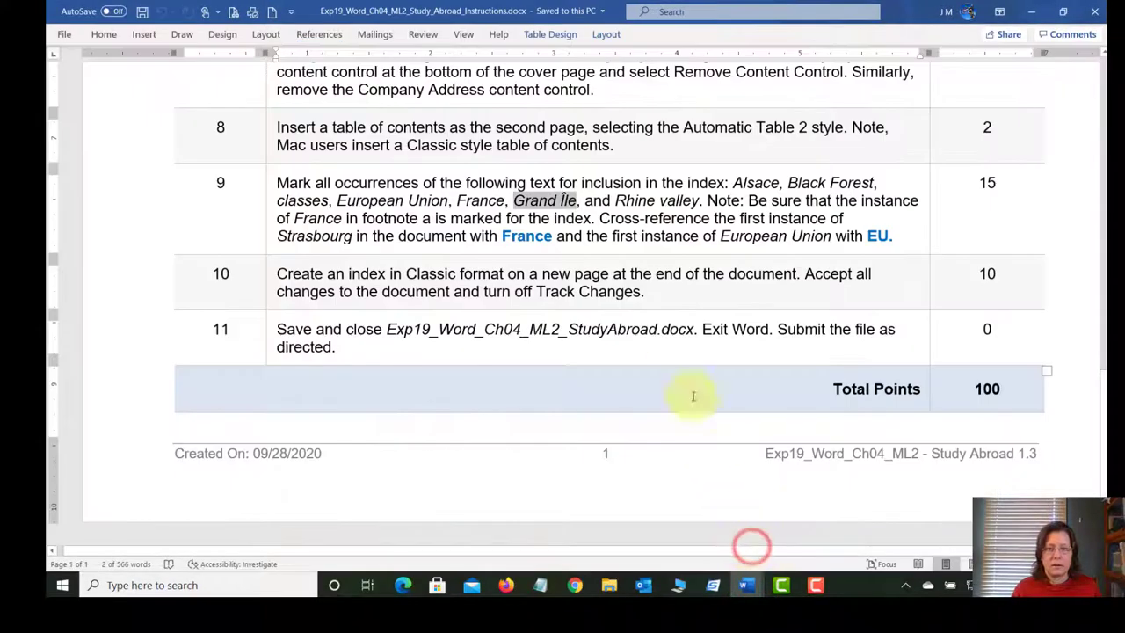
click(616, 200)
drag(615, 201, 699, 202)
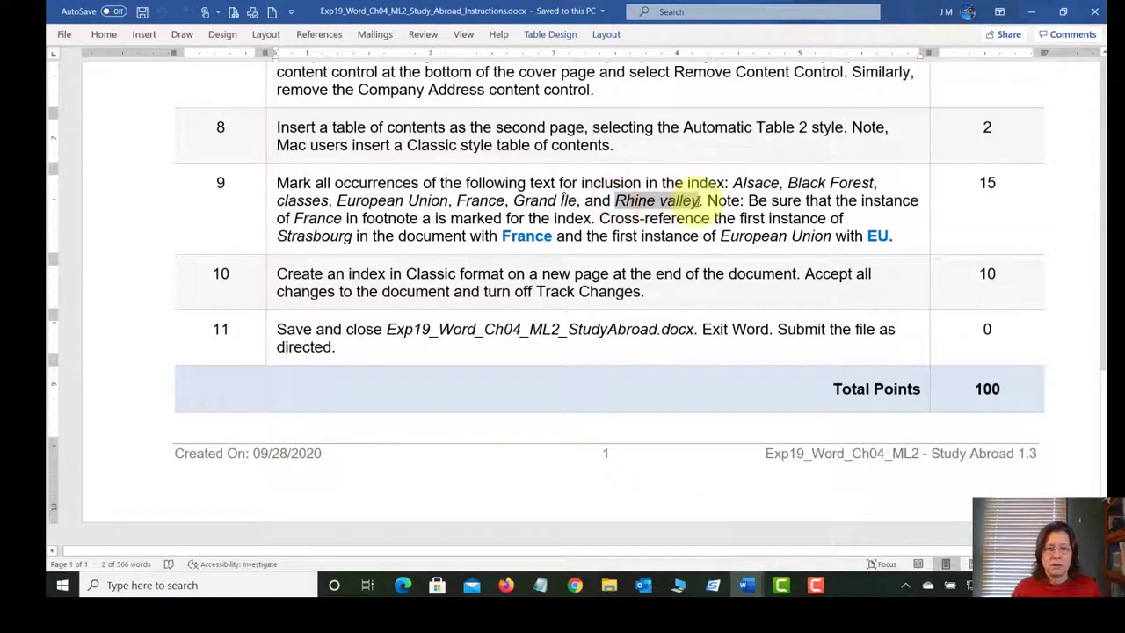
right_click(682, 205)
click(703, 232)
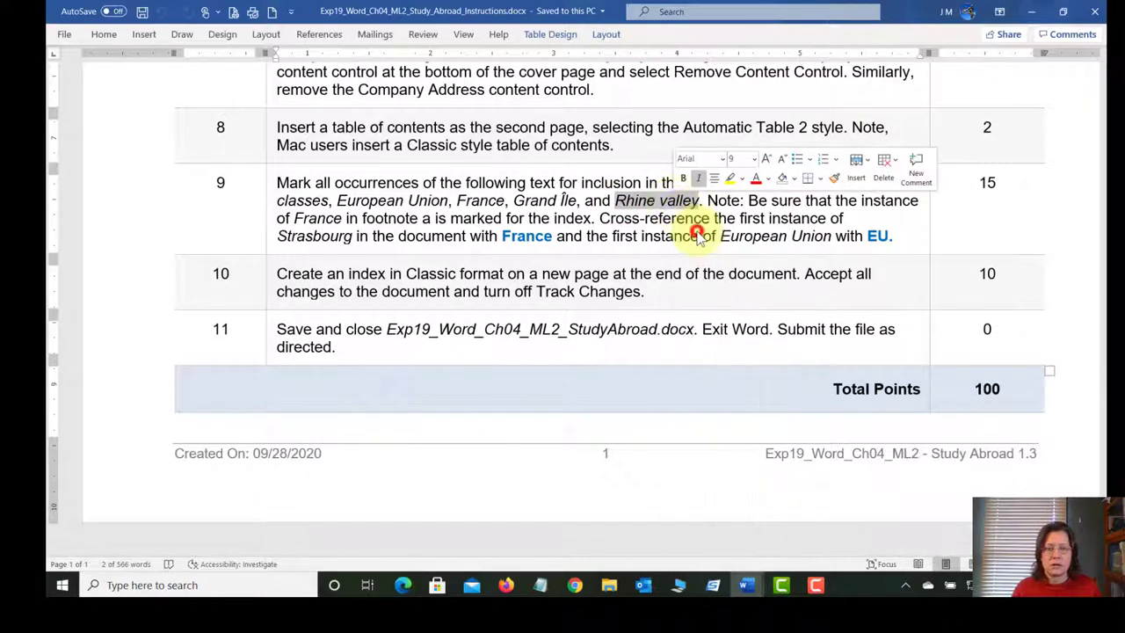
- In the report, replace the 'Grand Île' search term with the pasted 'Rhine valley'
mouse_move(746, 582)
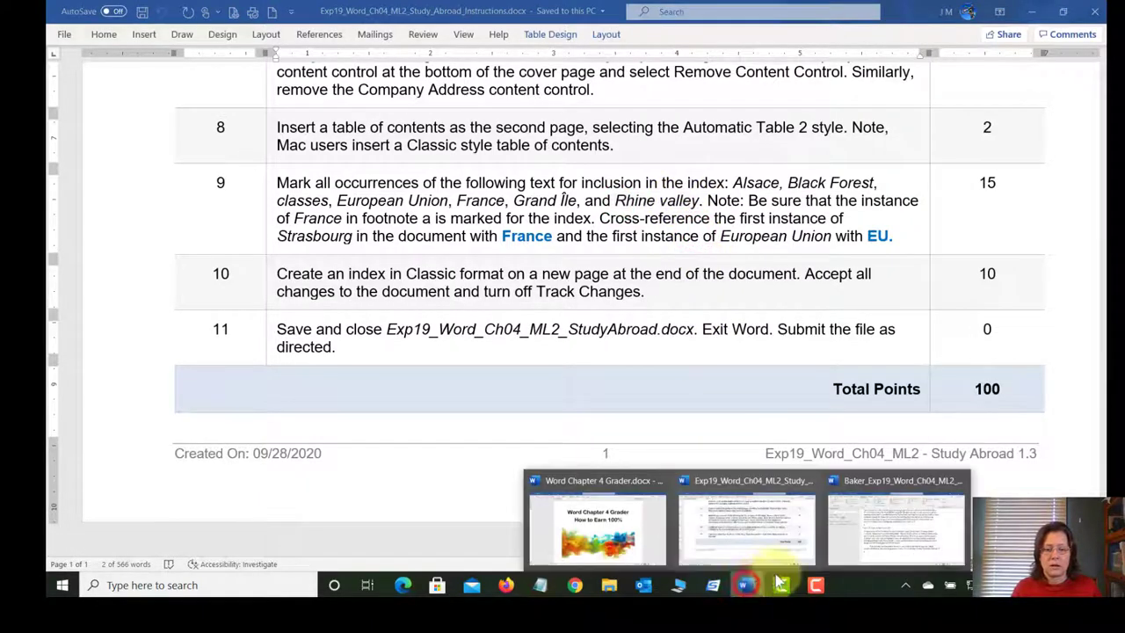
click(894, 533)
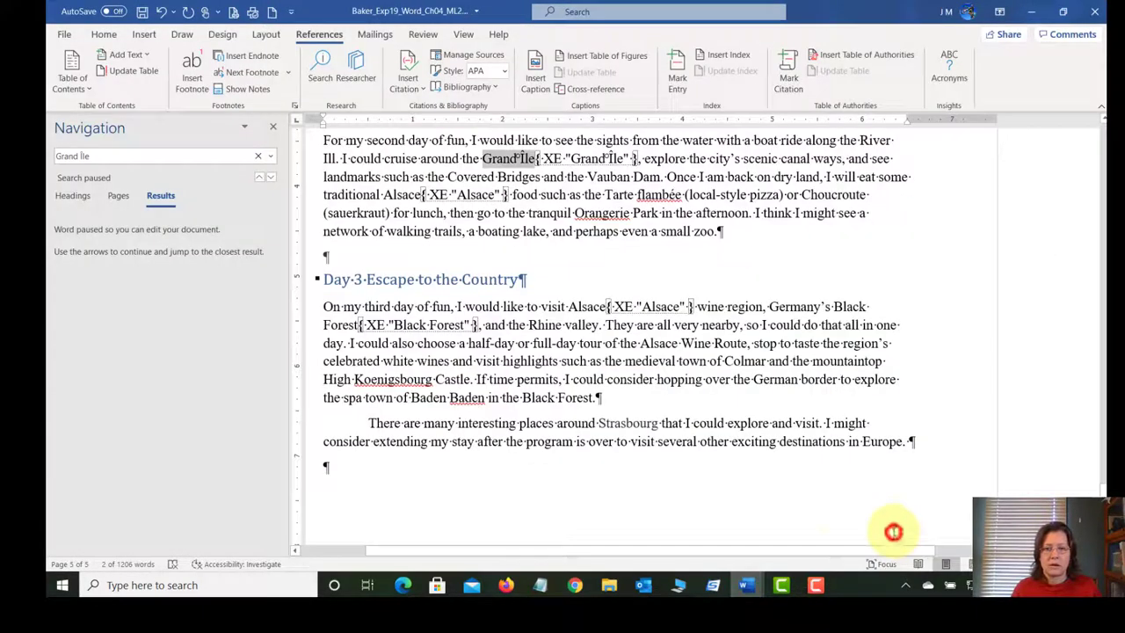
click(488, 343)
scroll(475, 338, up, 4)
scroll(457, 334, up, 20)
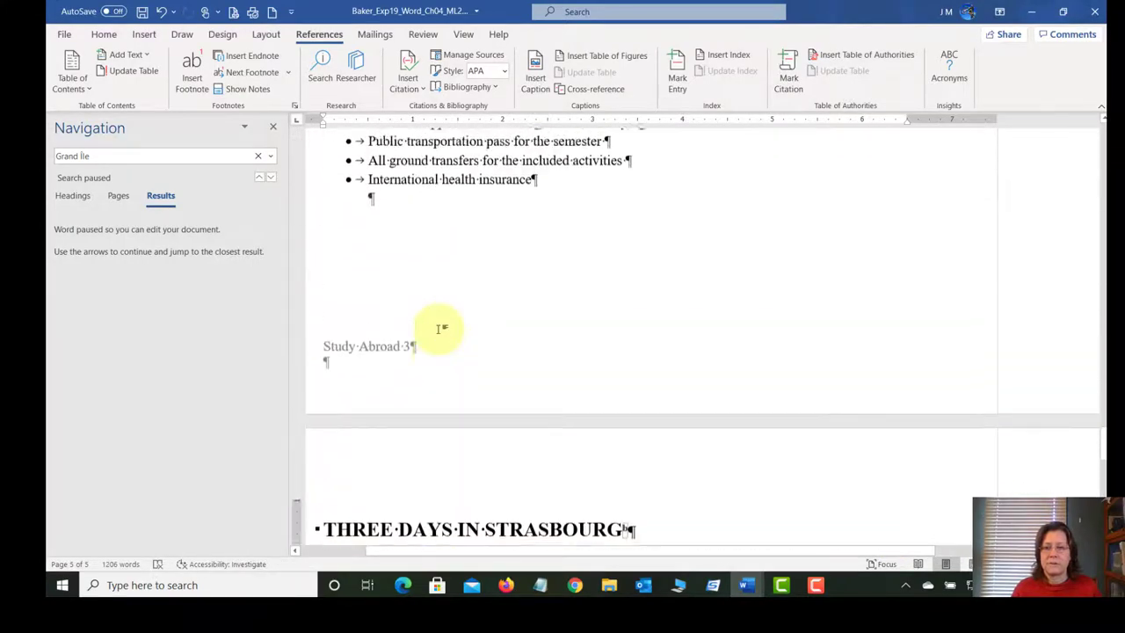
scroll(440, 329, up, 15)
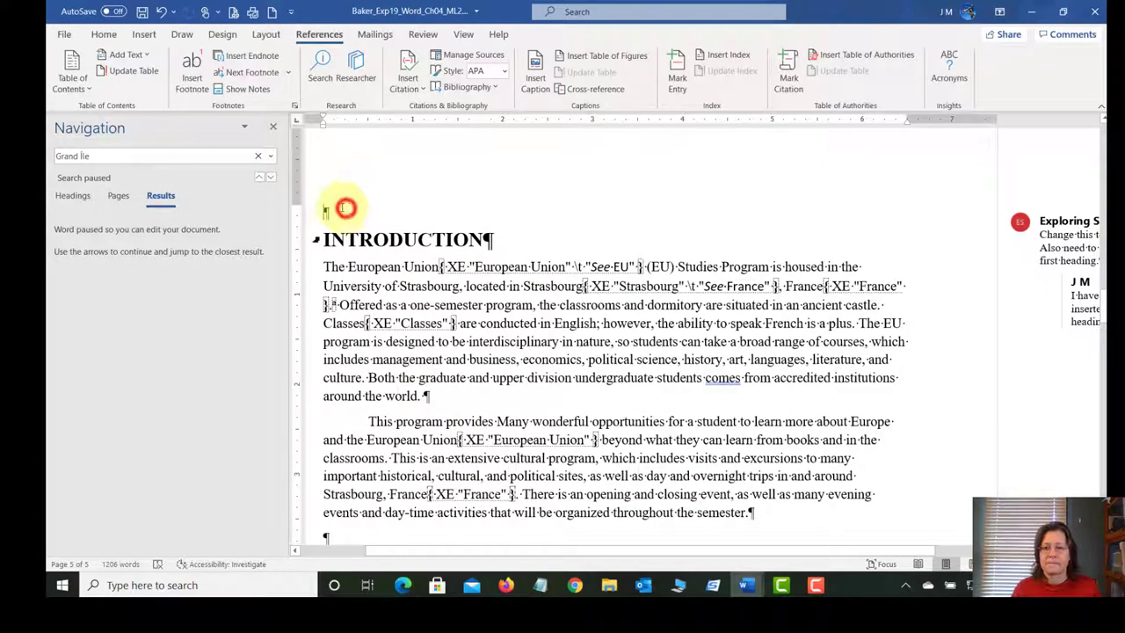
triple_click(100, 156)
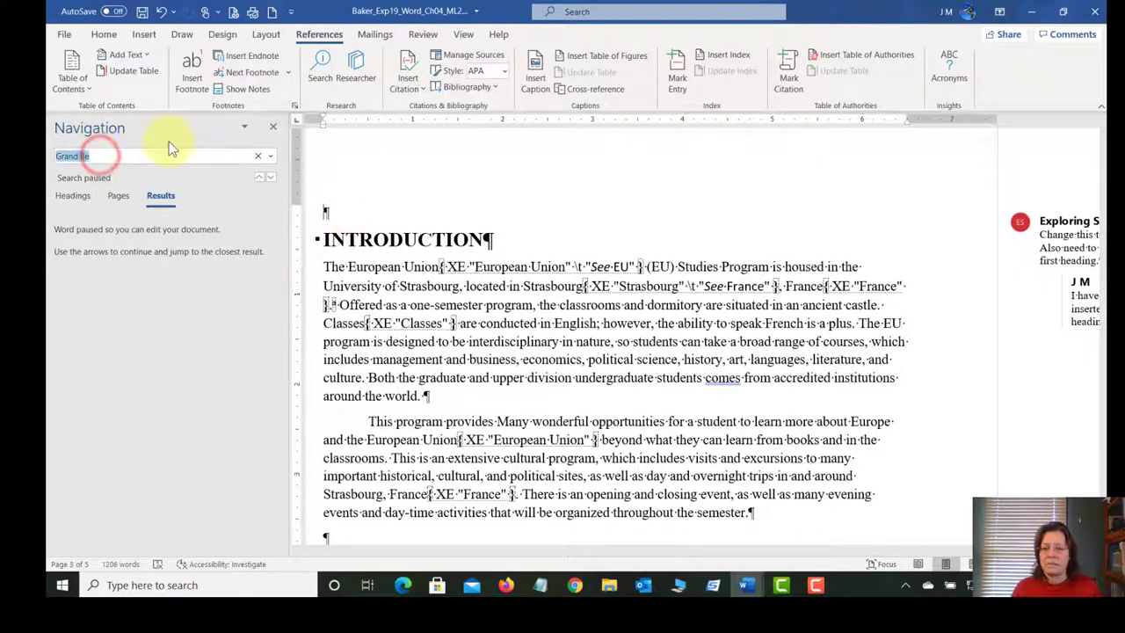
key(BackSpace)
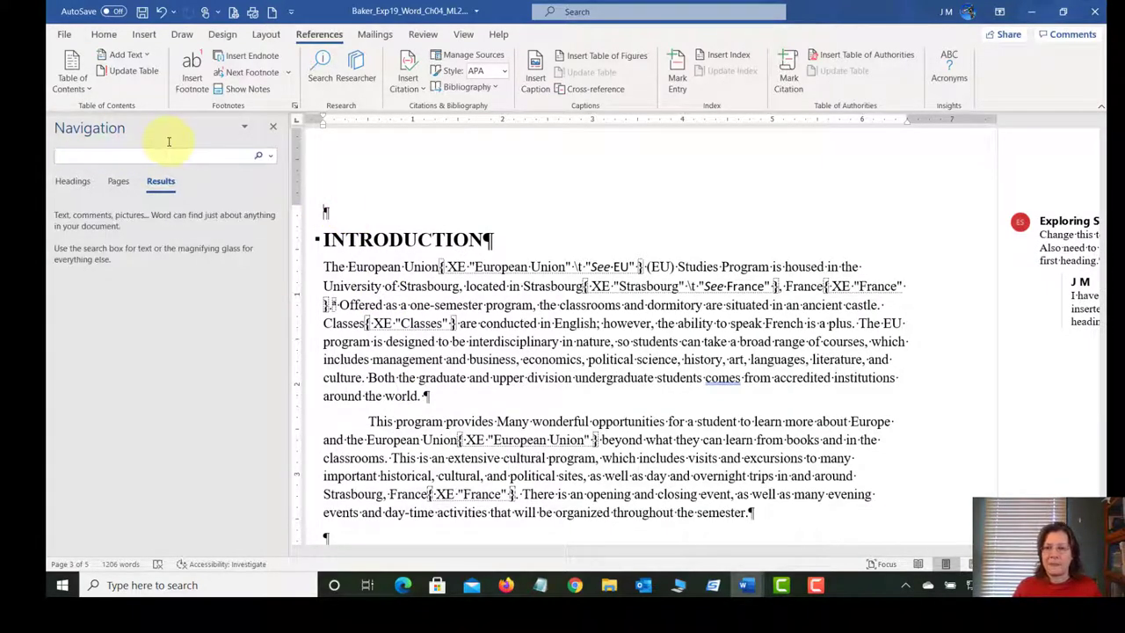
right_click(152, 157)
click(139, 196)
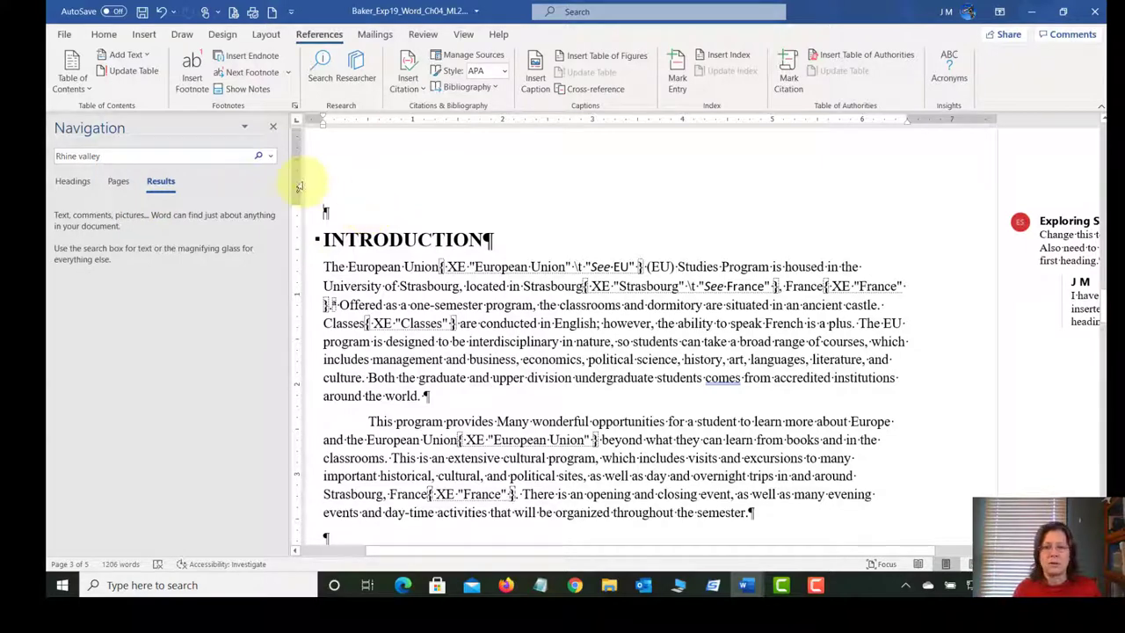
- Search for 'Rhine valley' and mark all its occurrences as index entries
key(Return)
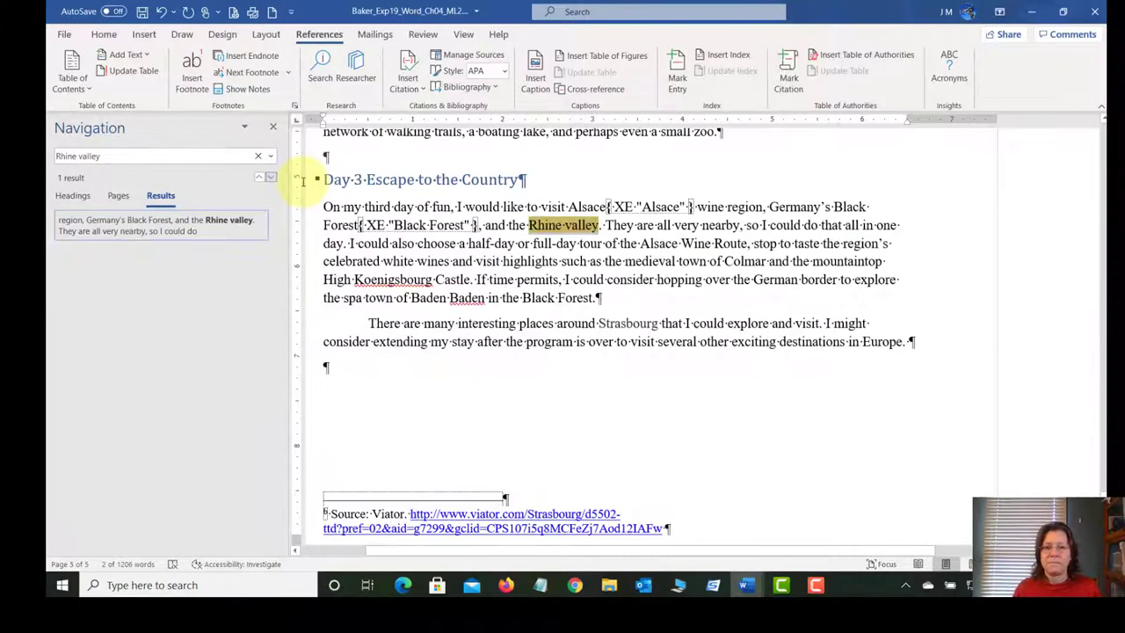
click(544, 227)
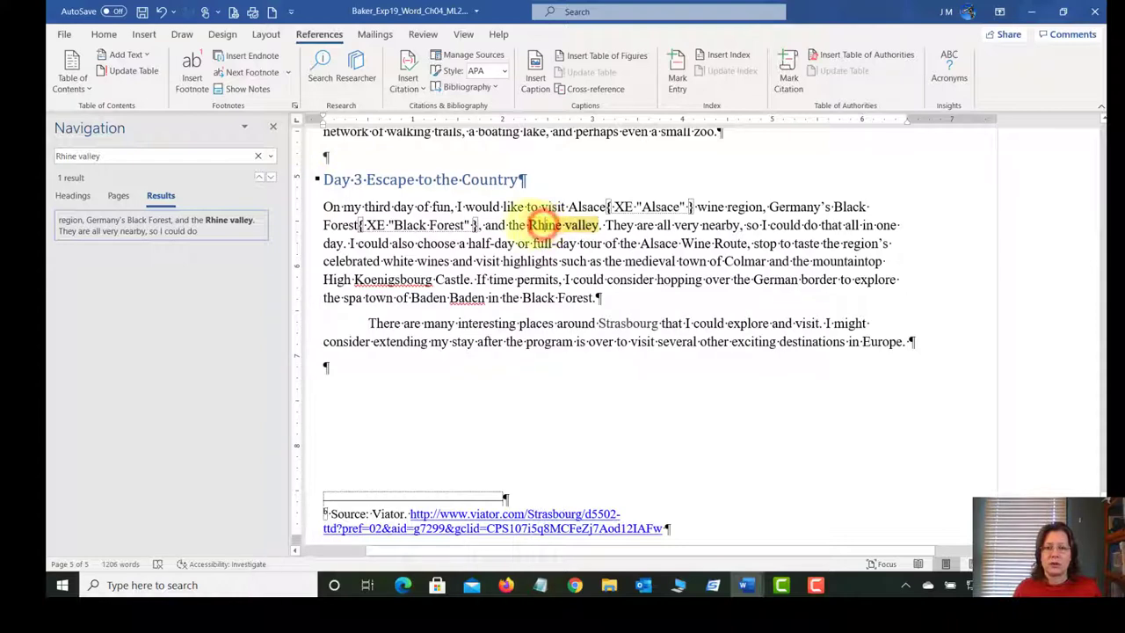
drag(600, 225, 528, 225)
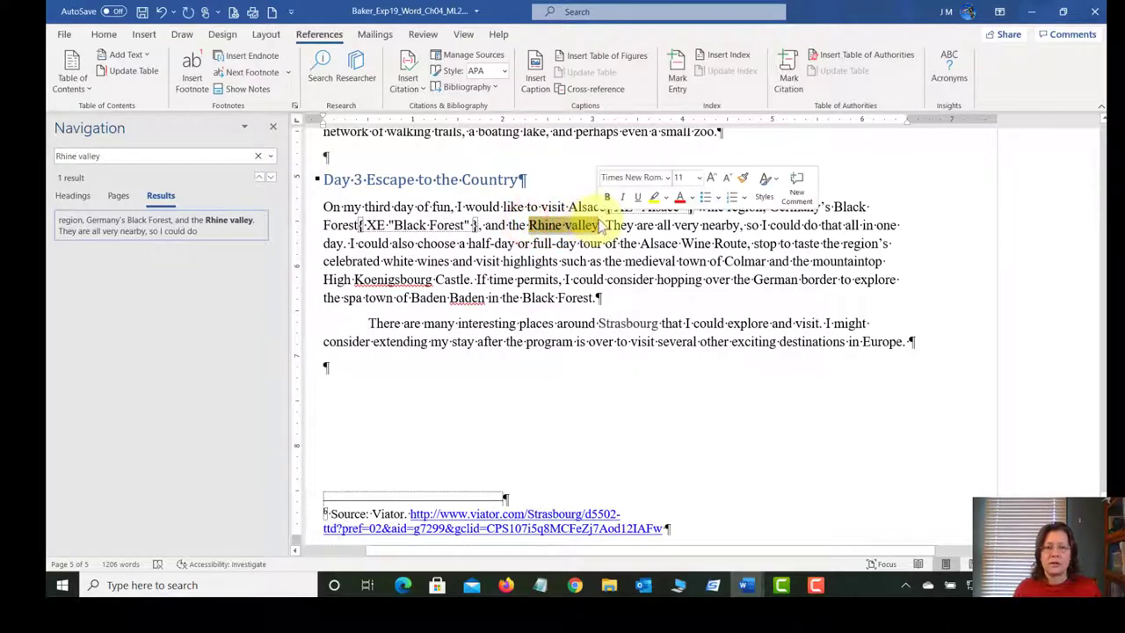
click(679, 70)
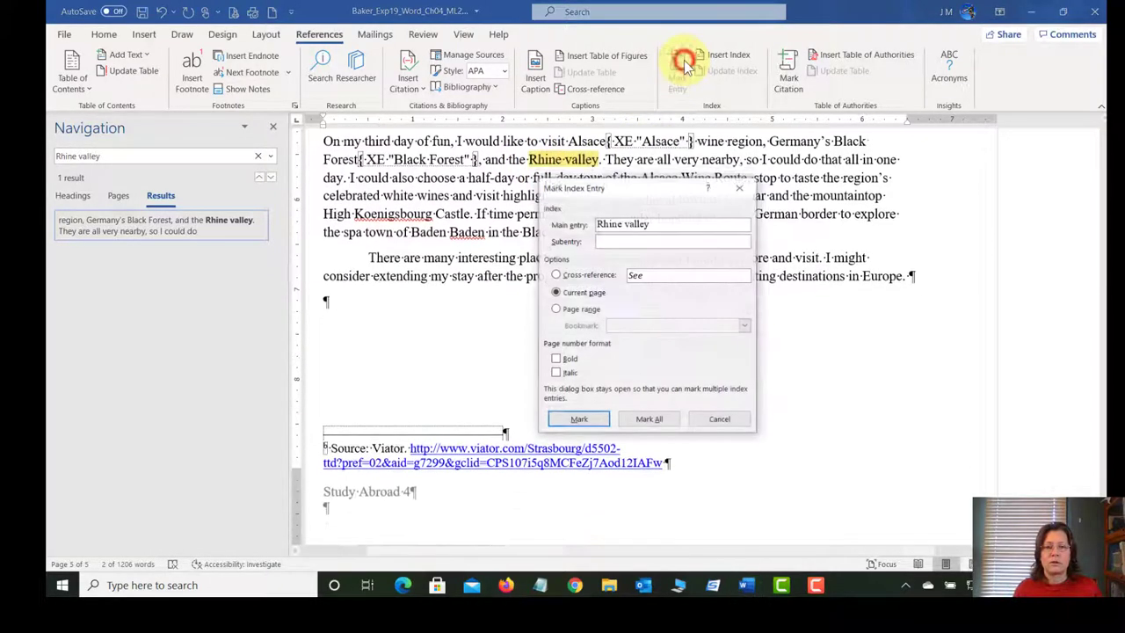
click(655, 418)
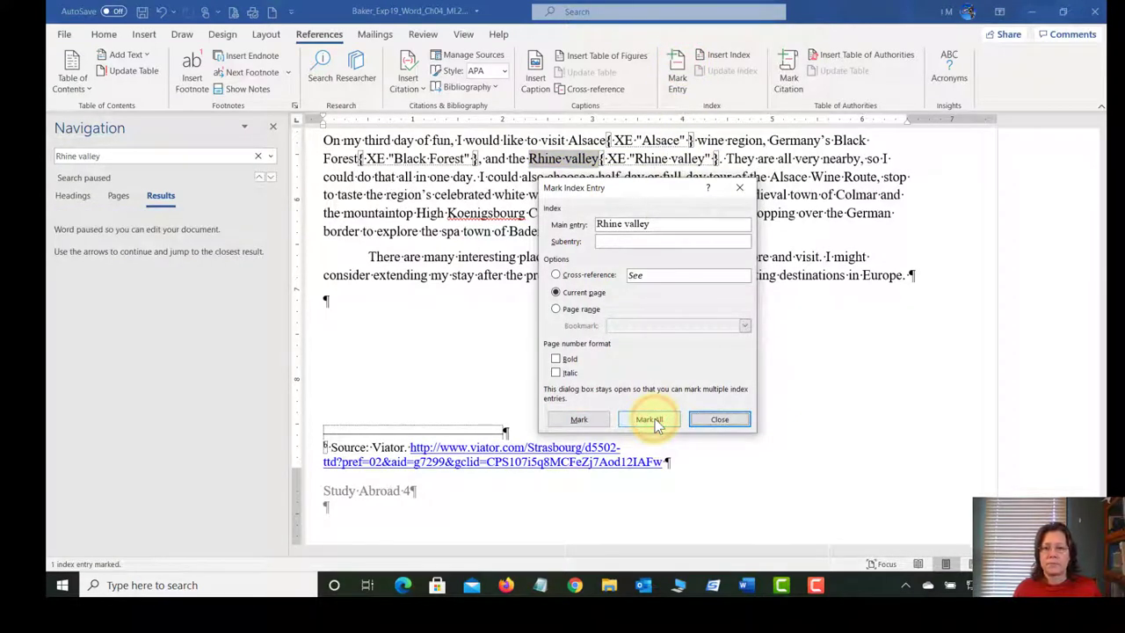
click(723, 419)
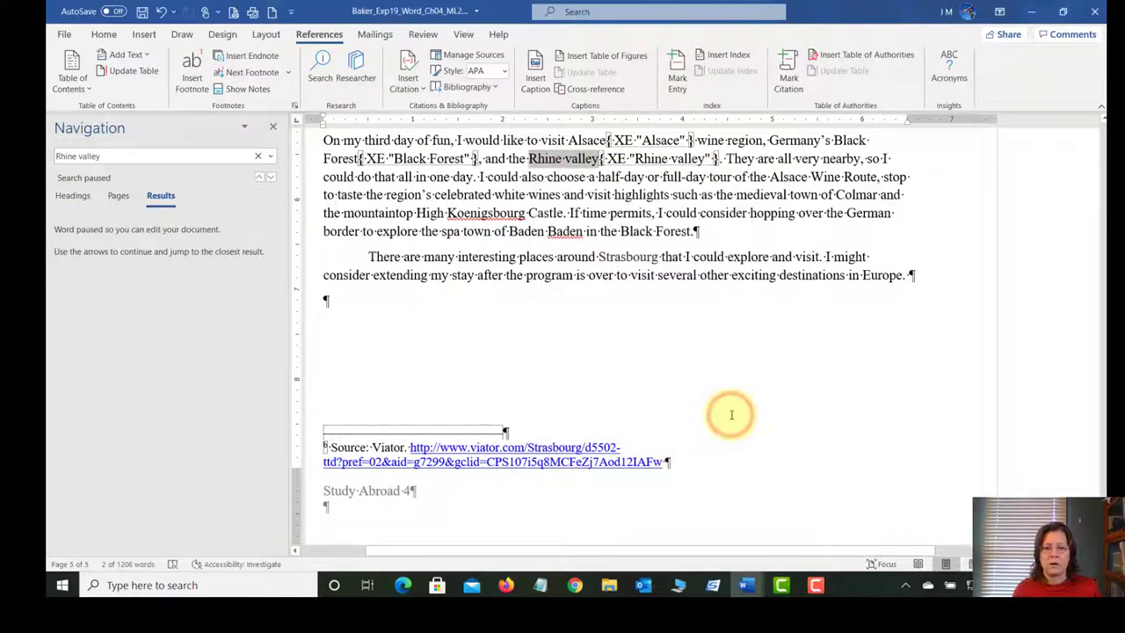
- Save the report and bring the instructions document back up
click(143, 12)
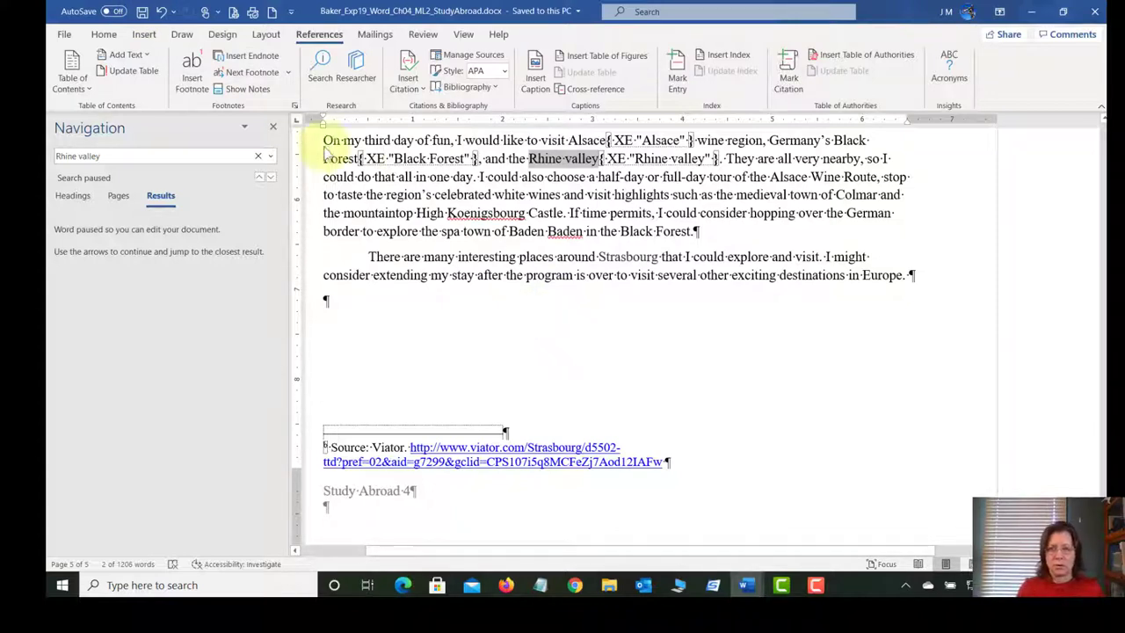
click(747, 585)
click(741, 535)
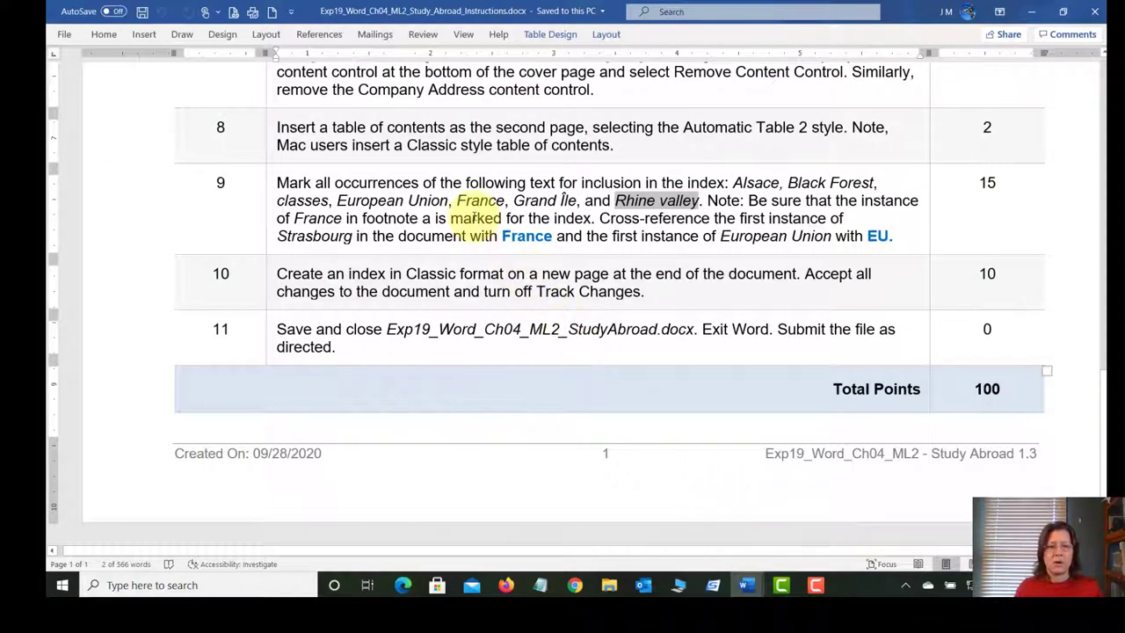
- Leave the instructions and scroll back up to page 3 of the Study Abroad report
click(387, 218)
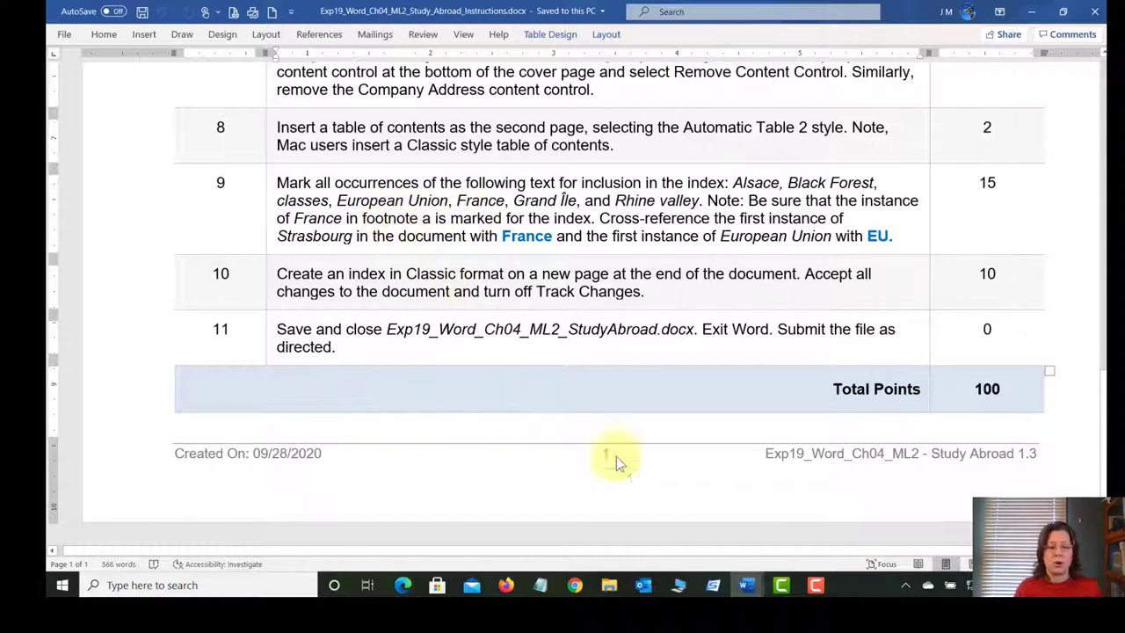
mouse_move(746, 585)
click(880, 519)
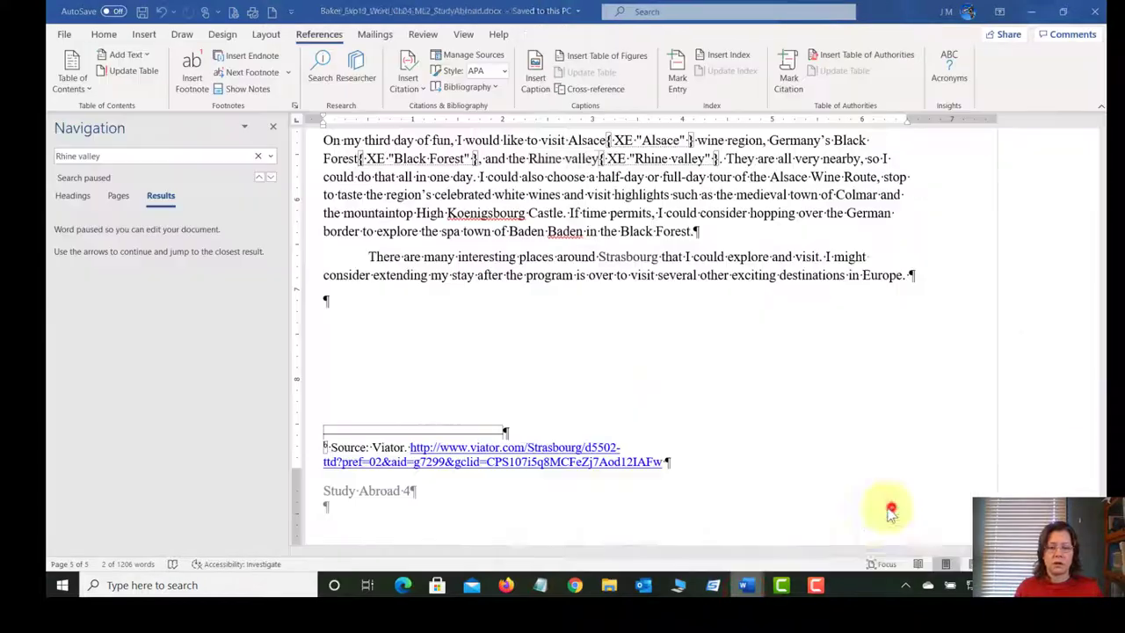
scroll(484, 314, up, 8)
scroll(483, 314, up, 10)
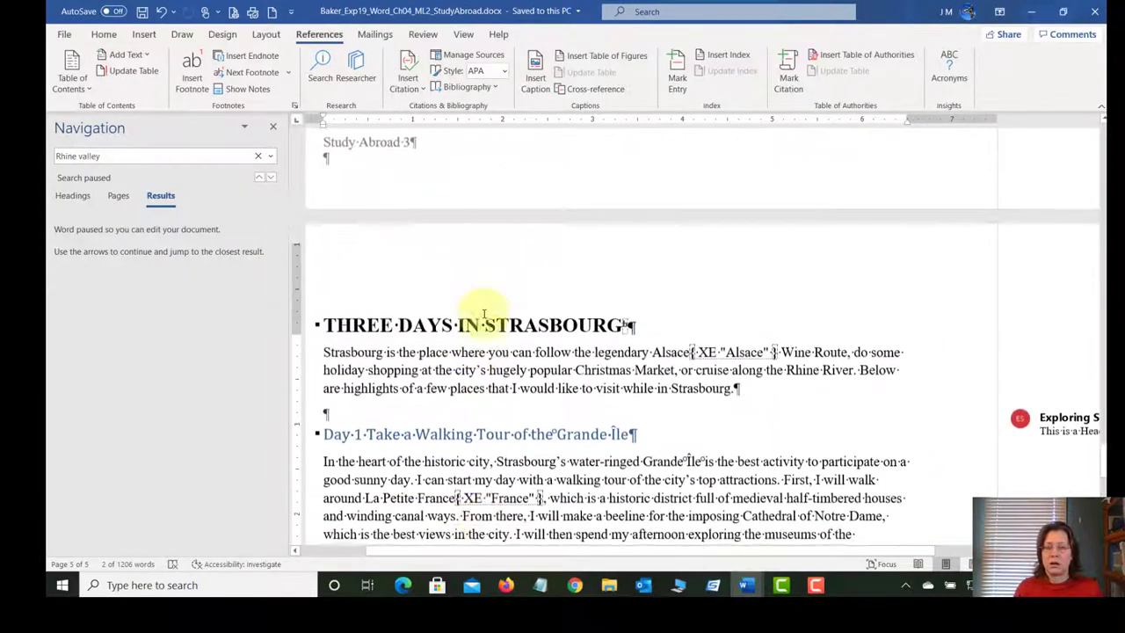
scroll(484, 314, up, 10)
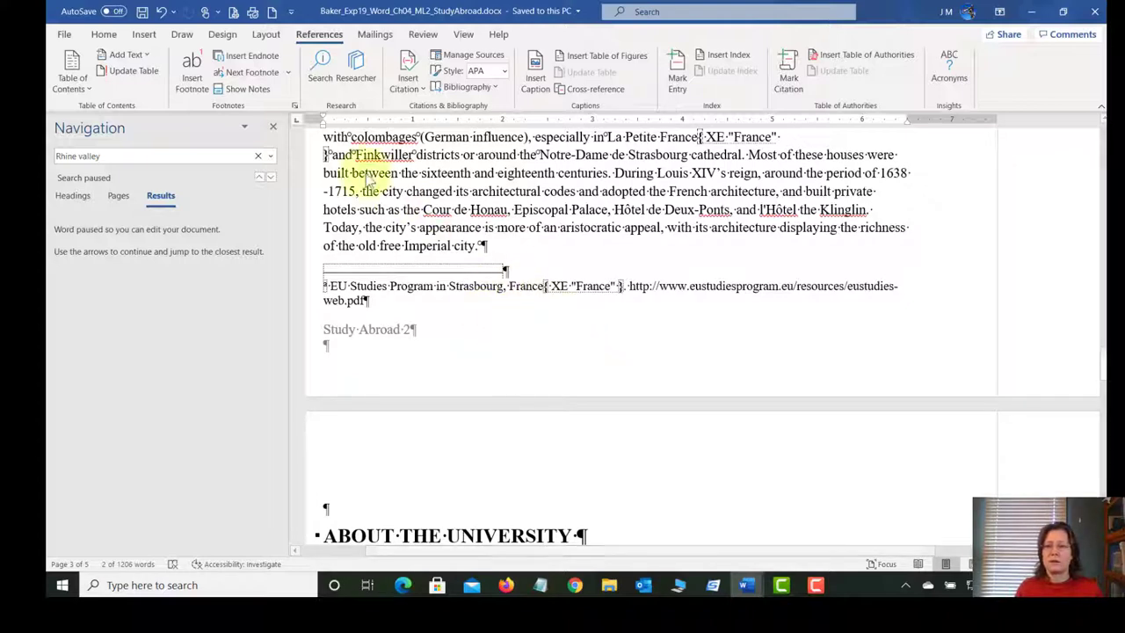
- Save the report, read step 10 of the instructions about indexing, then return to the report
click(143, 12)
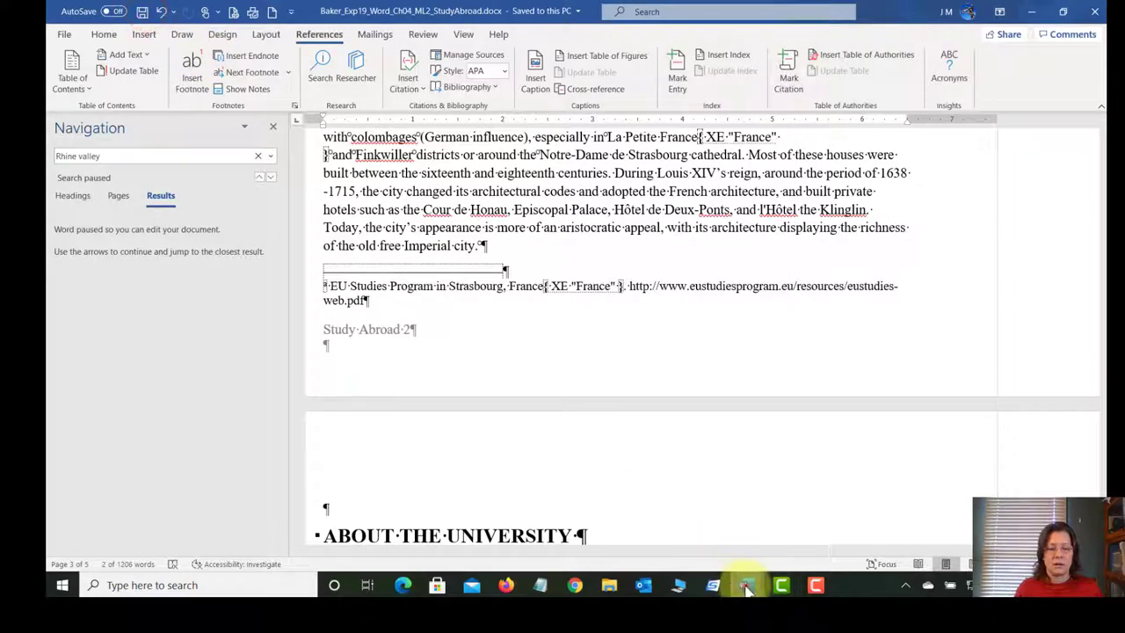
mouse_move(746, 584)
click(743, 519)
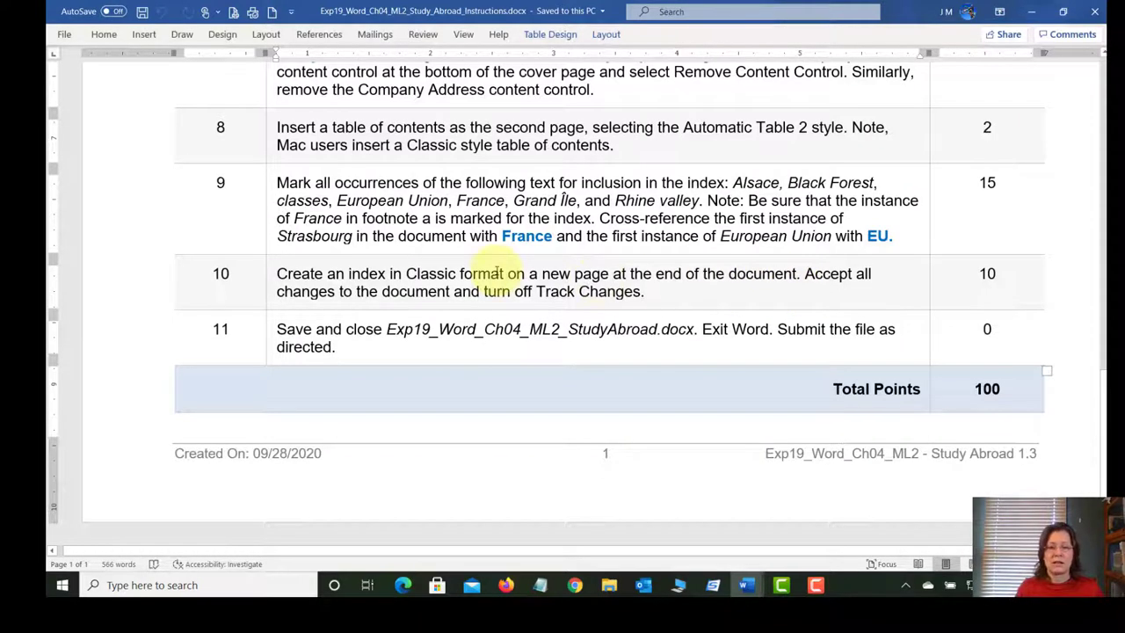
mouse_move(748, 590)
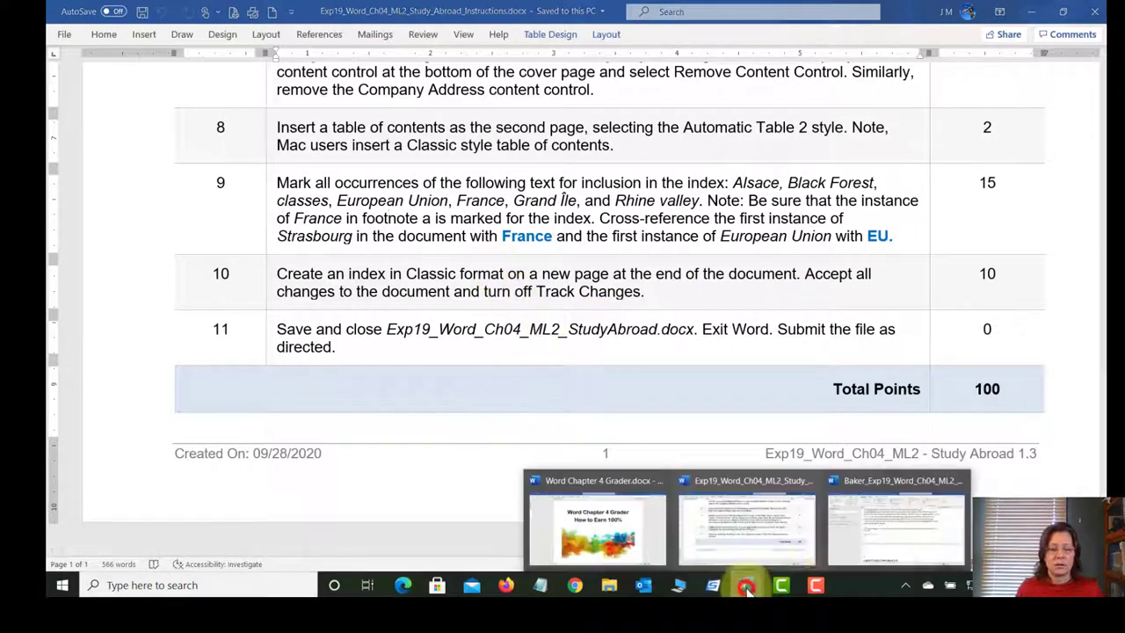
click(916, 539)
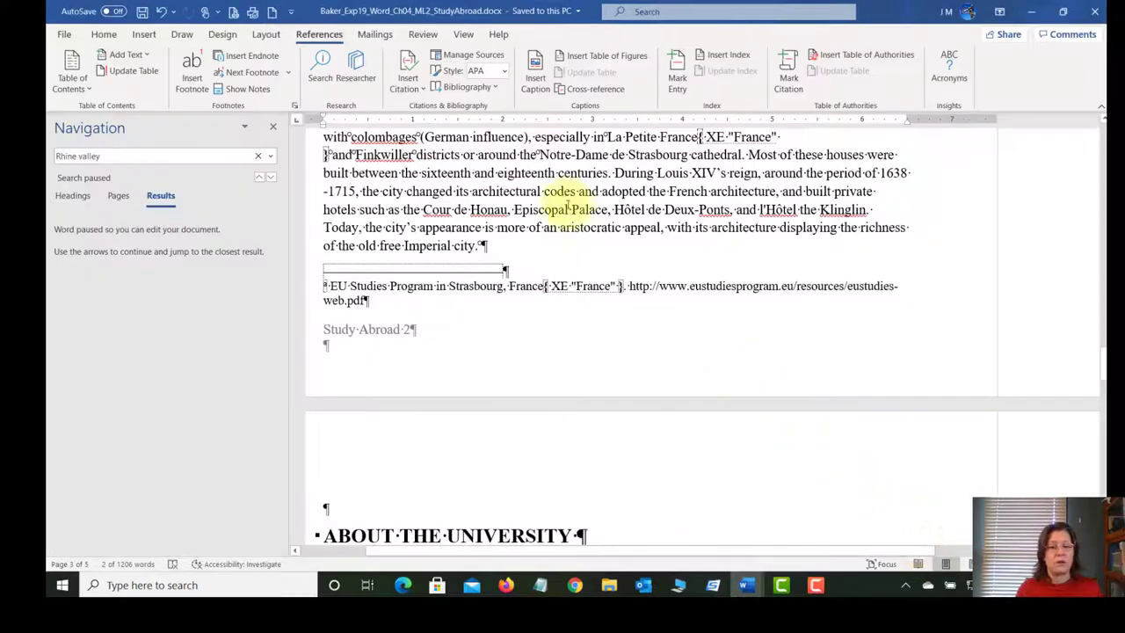
- Insert a page break after the report's last line to create a blank sixth page
key(ctrl+End)
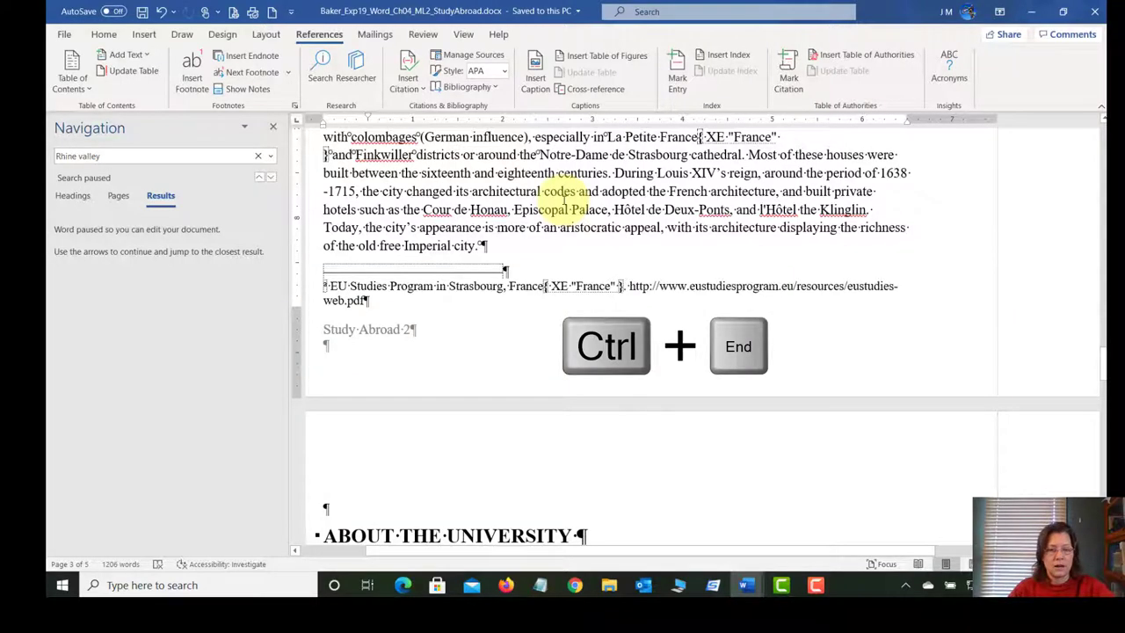
key(ctrl+End)
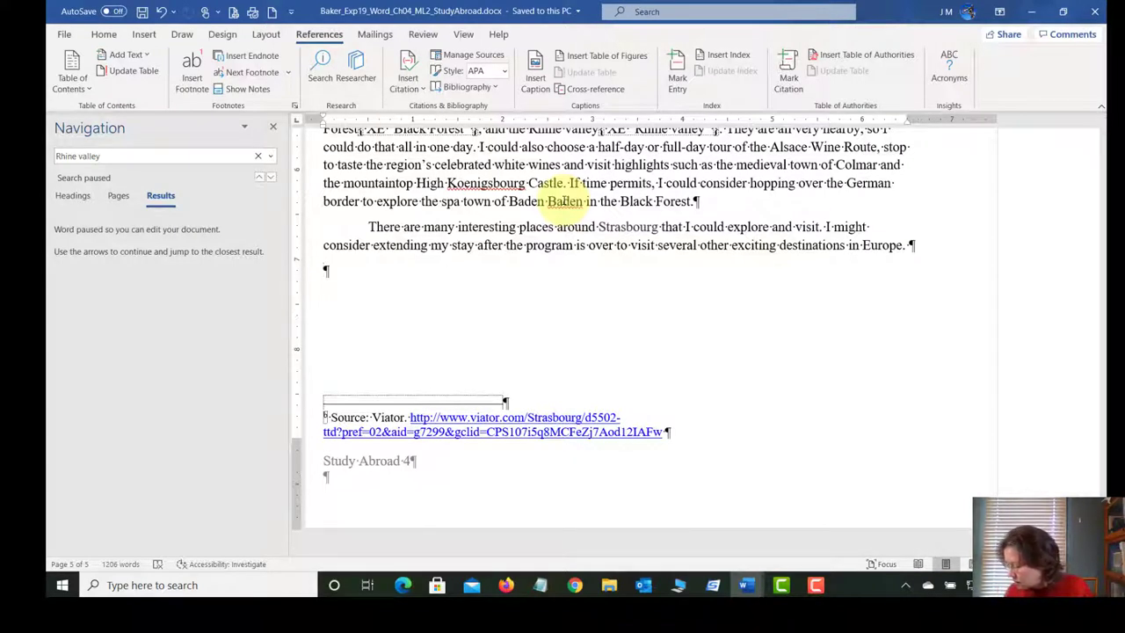
key(ctrl+Return)
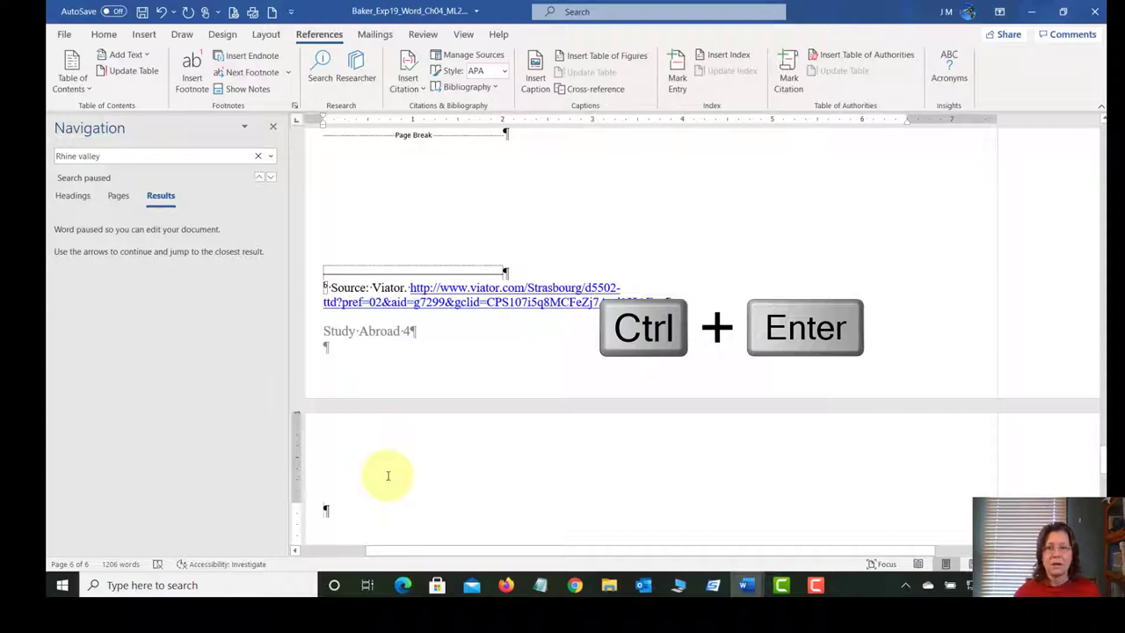
- Insert a two-column Classic-format index from the References Insert Index dialog
click(720, 57)
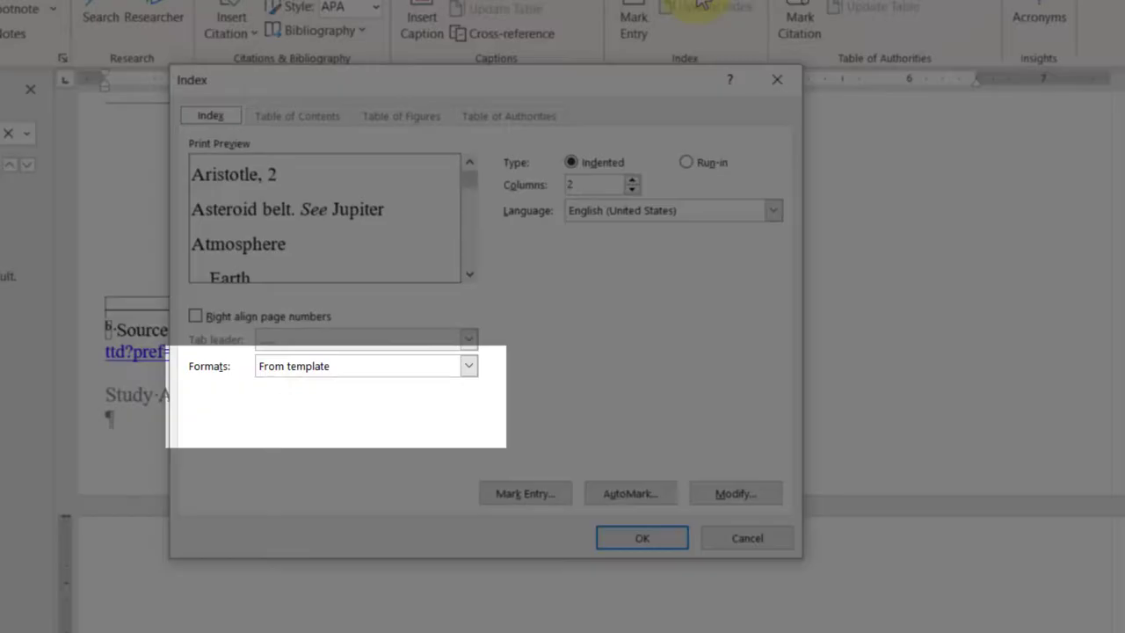
click(469, 366)
click(284, 395)
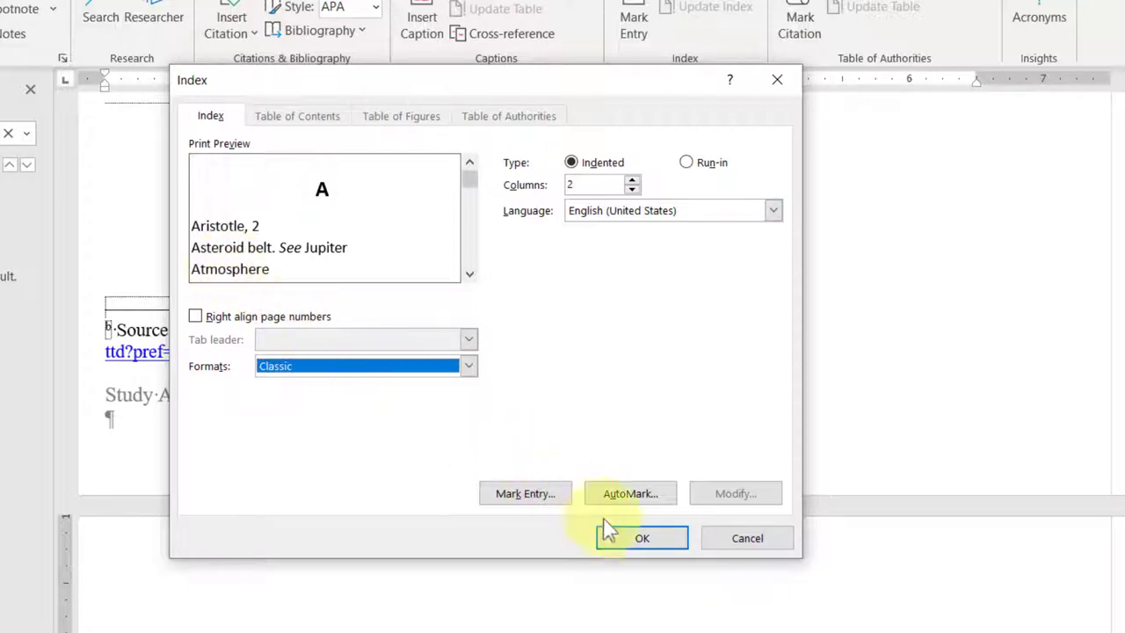
click(641, 541)
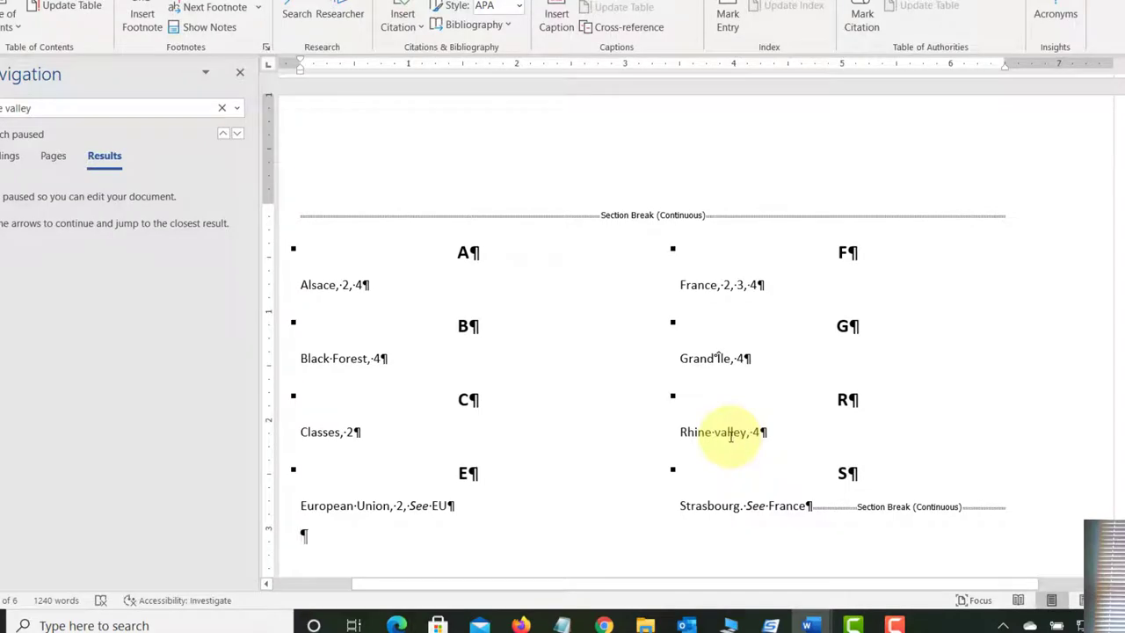
- Close the Navigation pane and toggle Show/Hide ¶ off and back on
click(241, 72)
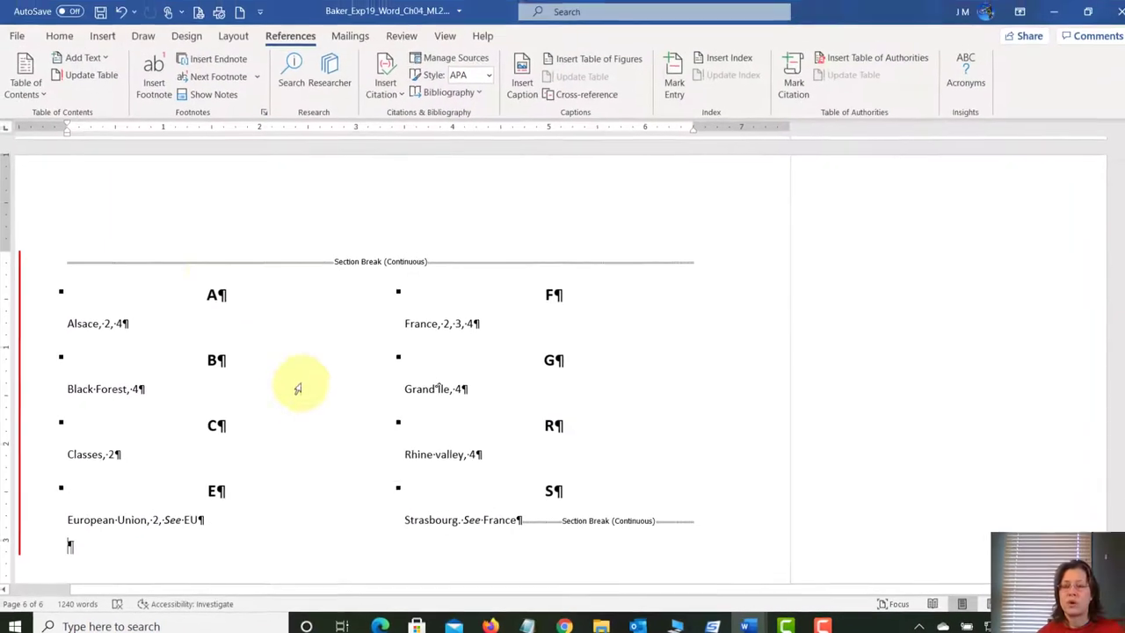
click(62, 44)
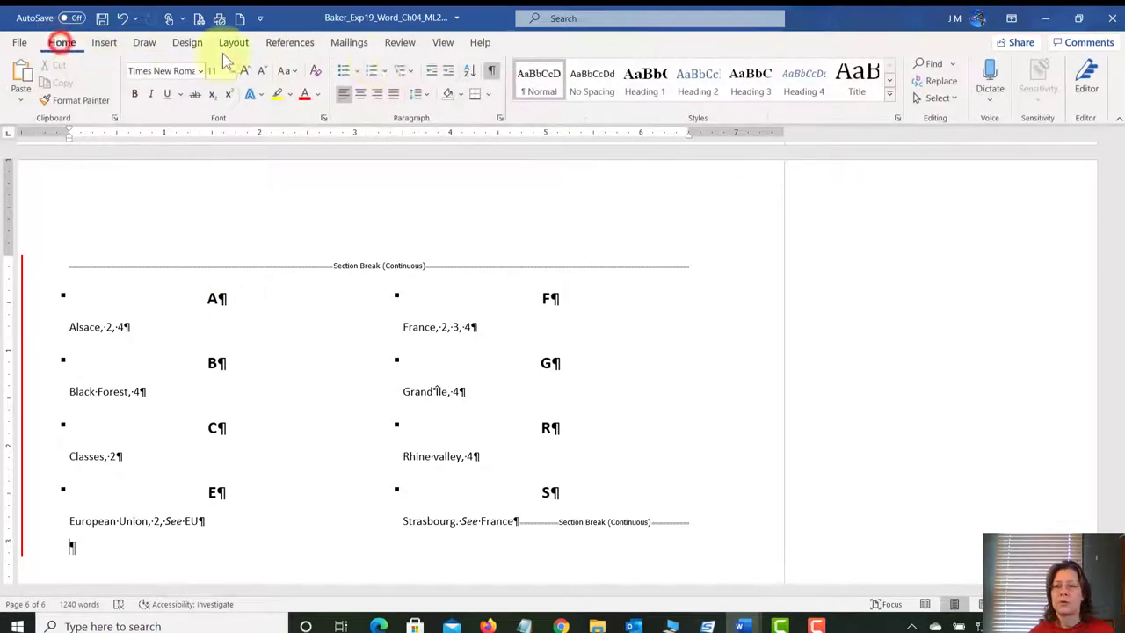
click(491, 73)
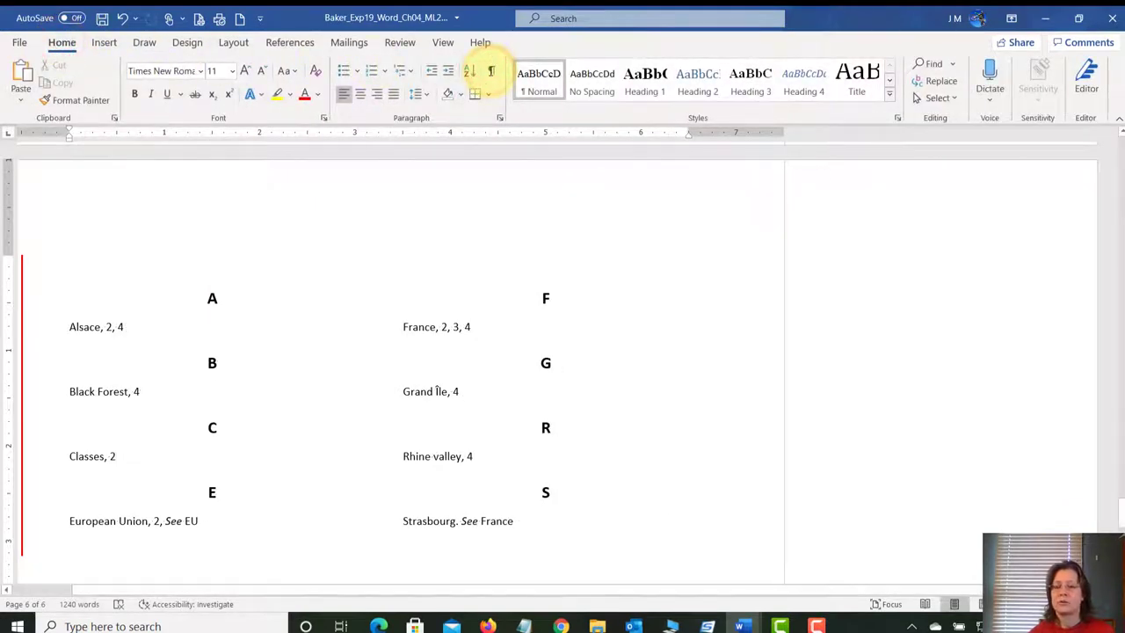
click(492, 74)
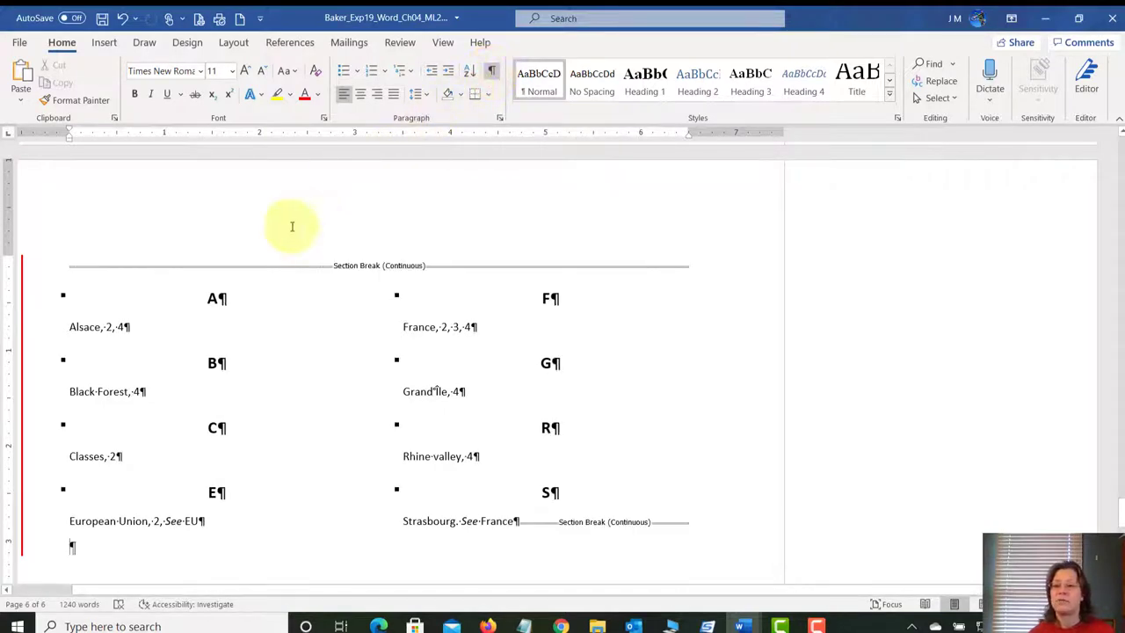
- Check the A index heading's Keep with next setting in the Paragraph dialog, leaving it unchanged
click(197, 299)
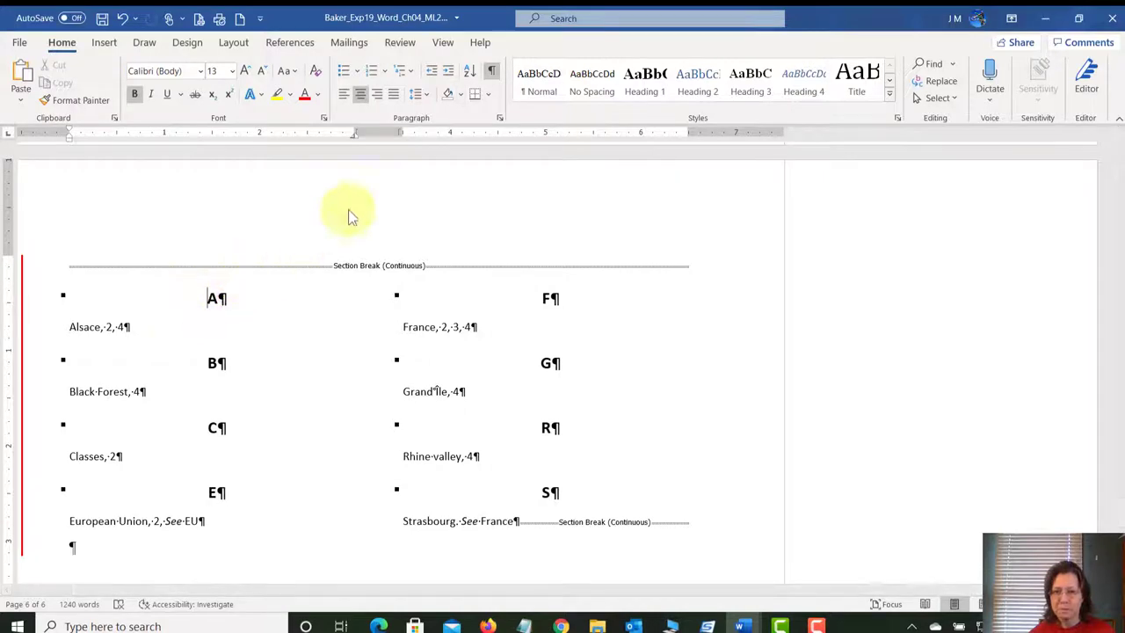
click(500, 119)
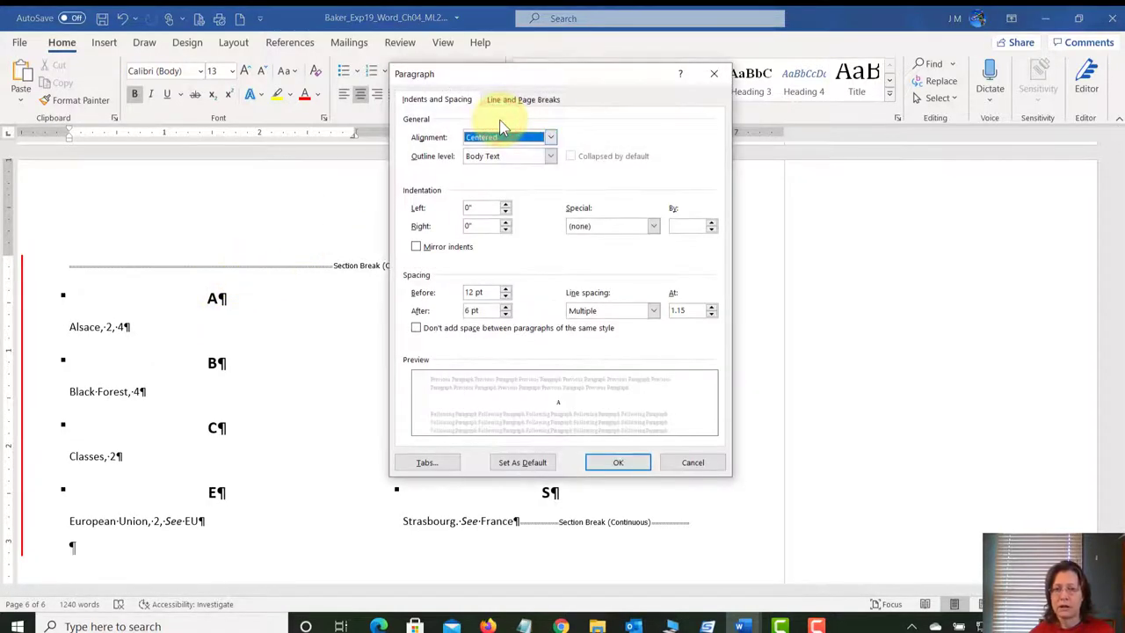
click(513, 102)
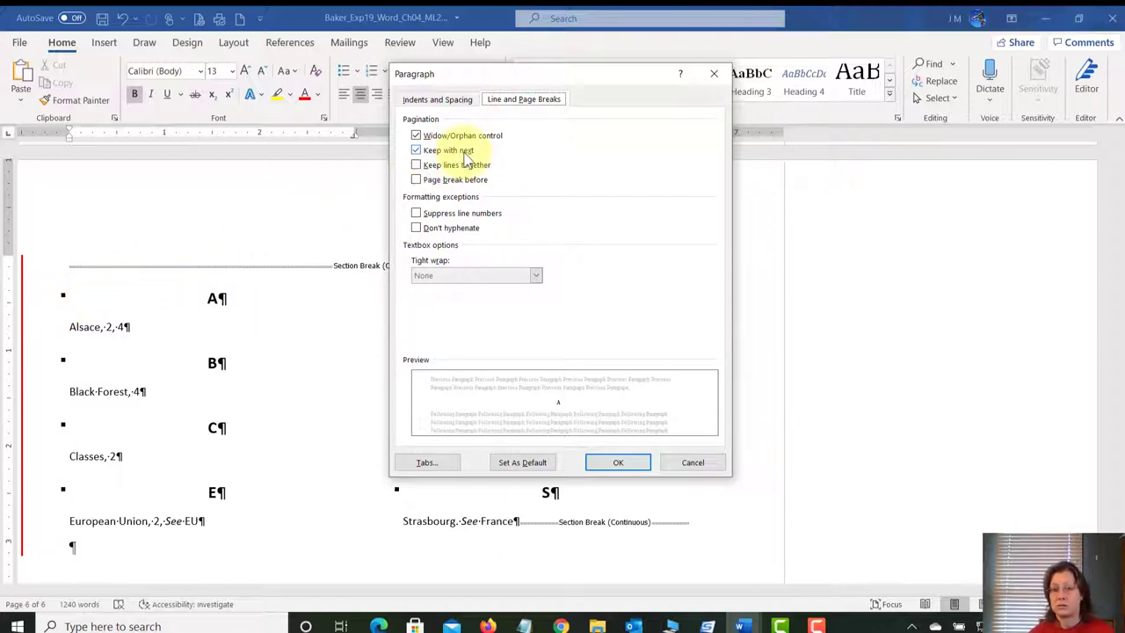
click(464, 153)
click(465, 153)
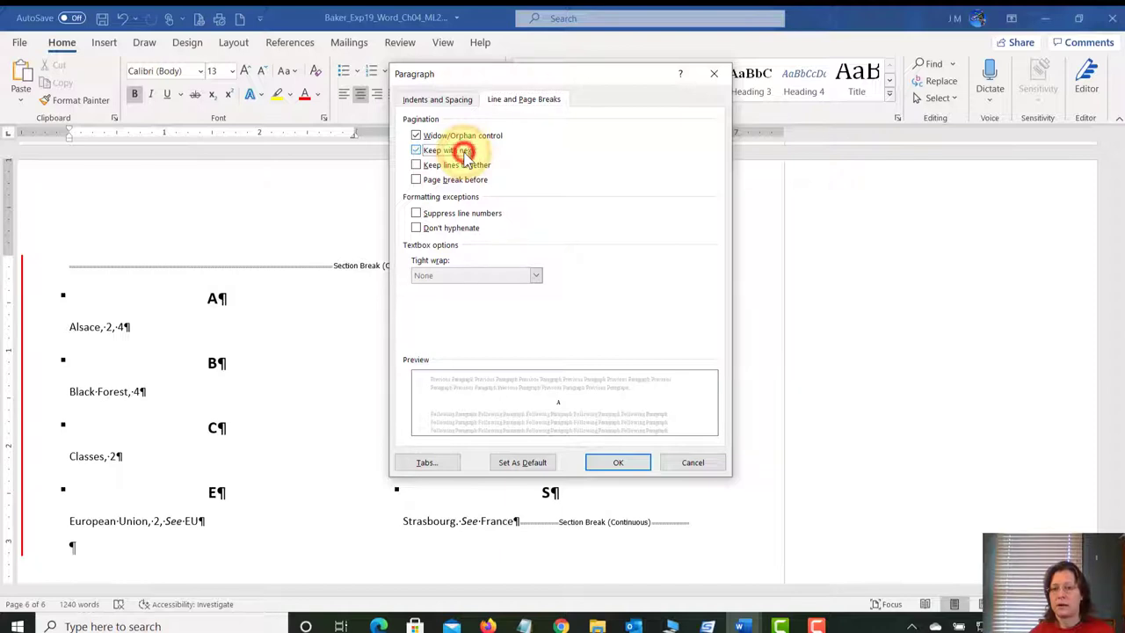
click(707, 464)
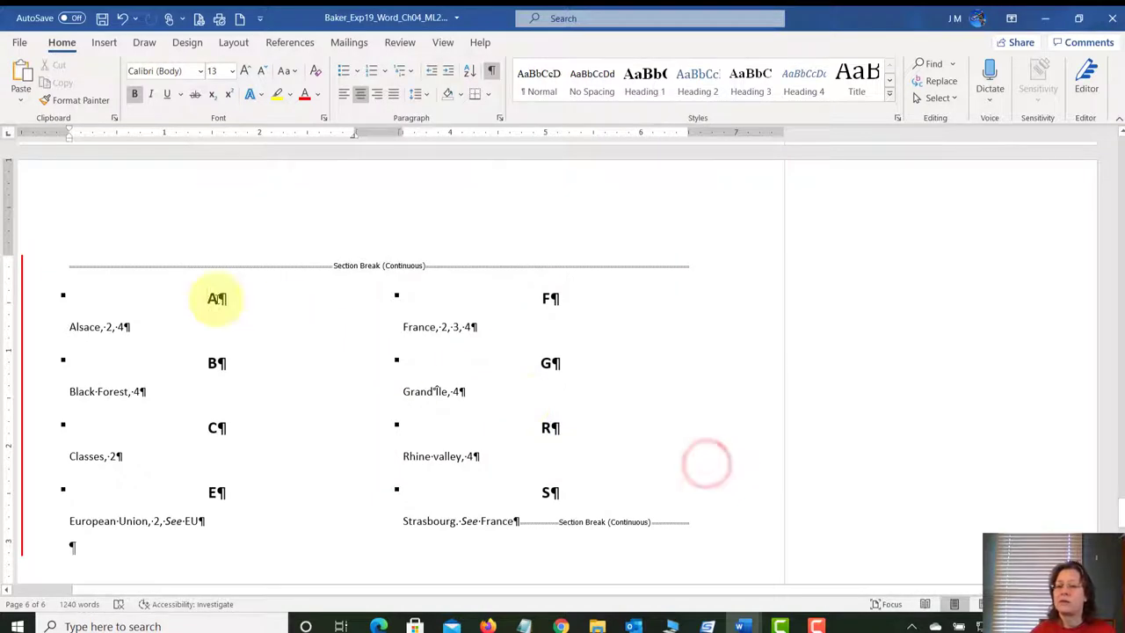
click(209, 298)
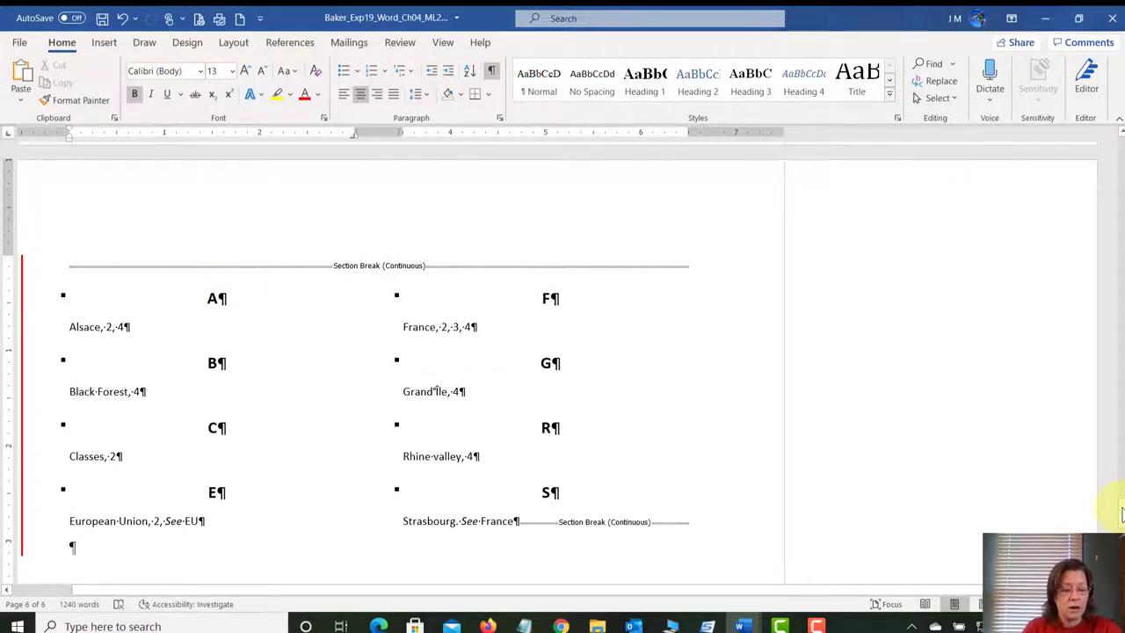
- Accept all tracked changes and stop tracking, confirming Track Changes is off
key(ctrl+Home)
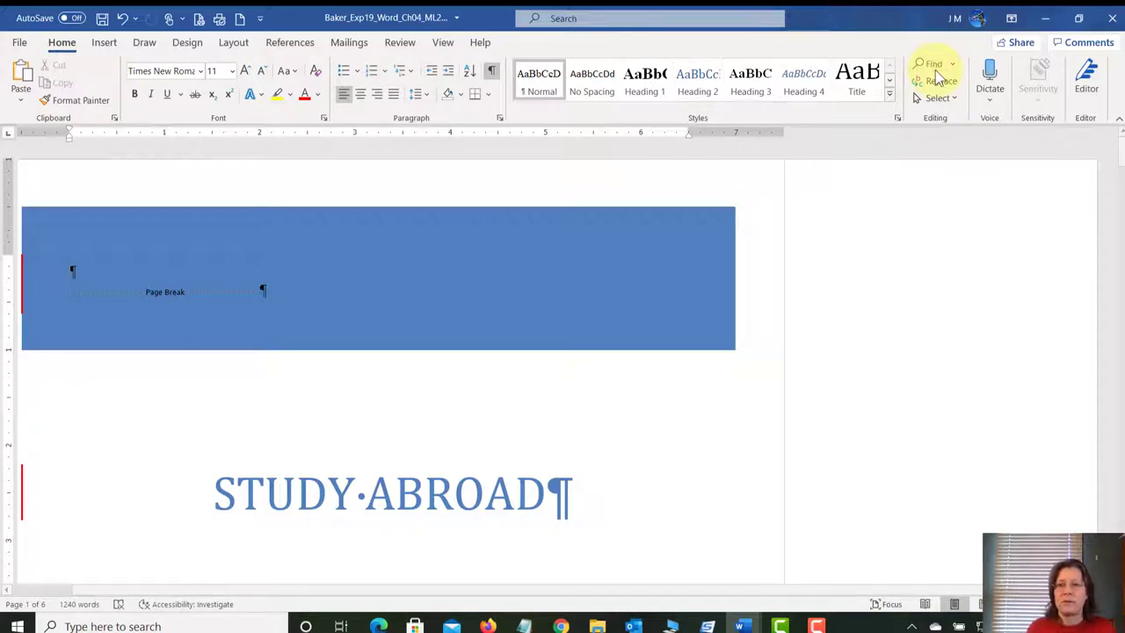
click(400, 42)
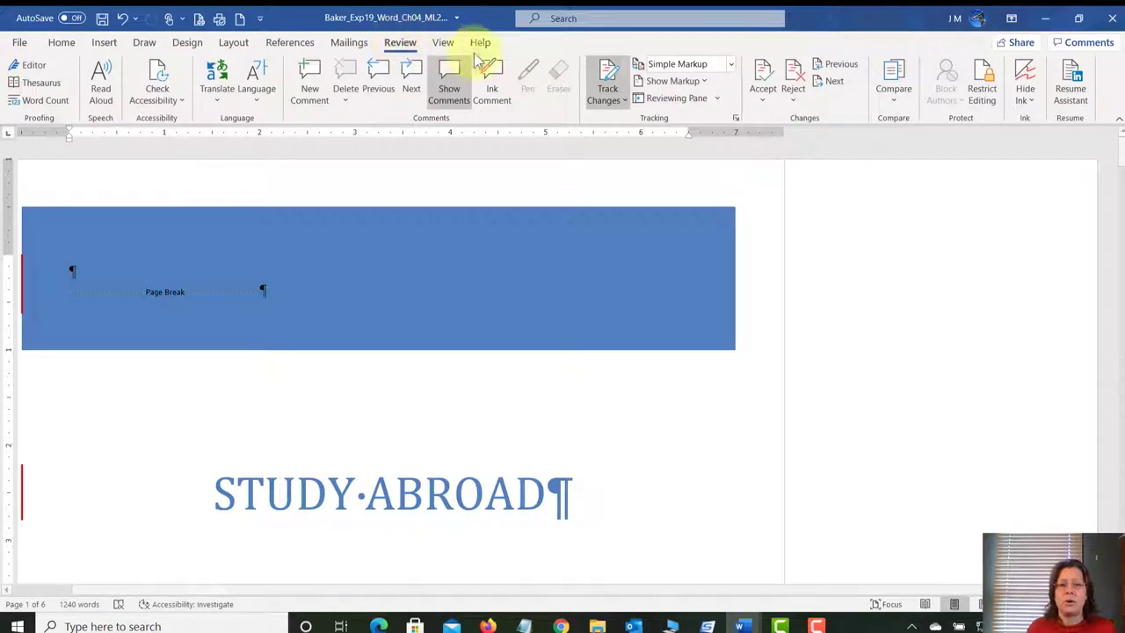
click(765, 100)
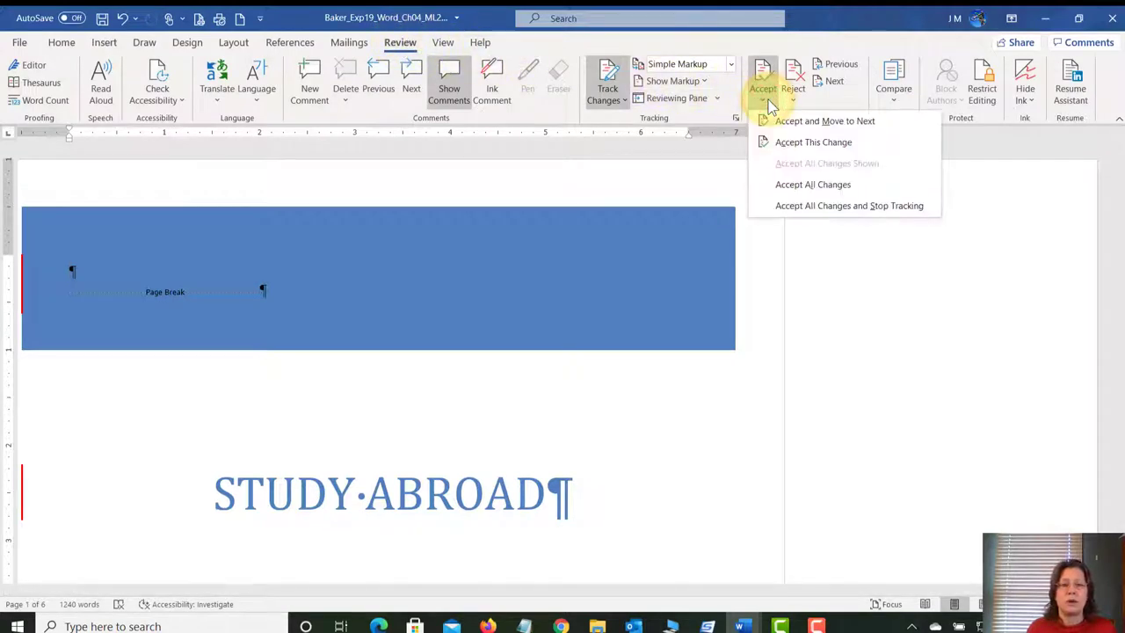
click(813, 210)
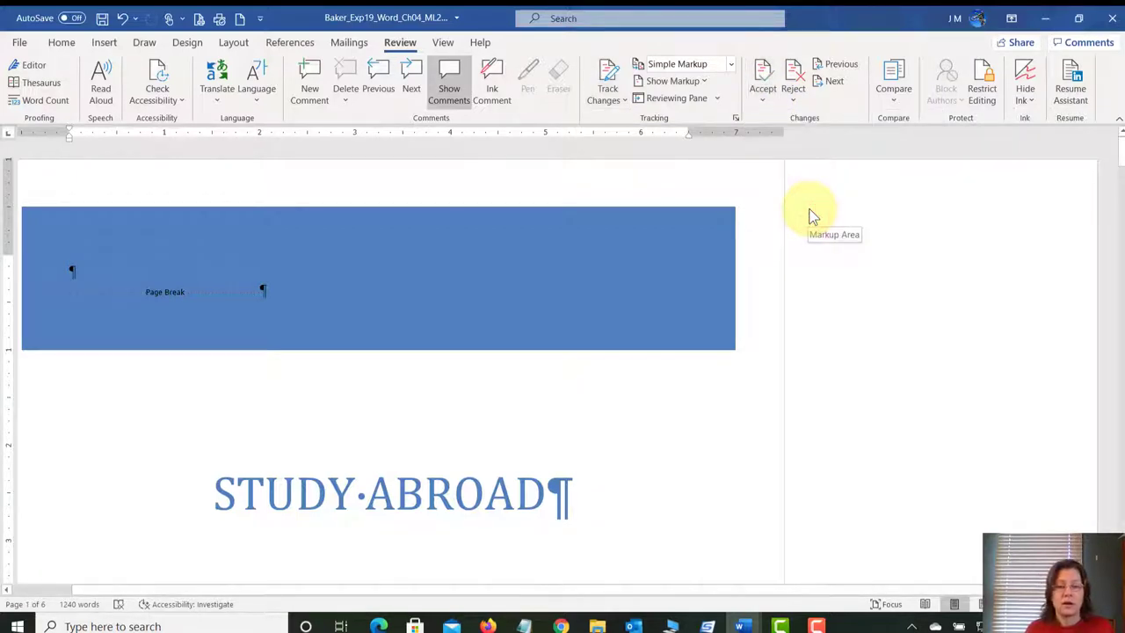
click(616, 101)
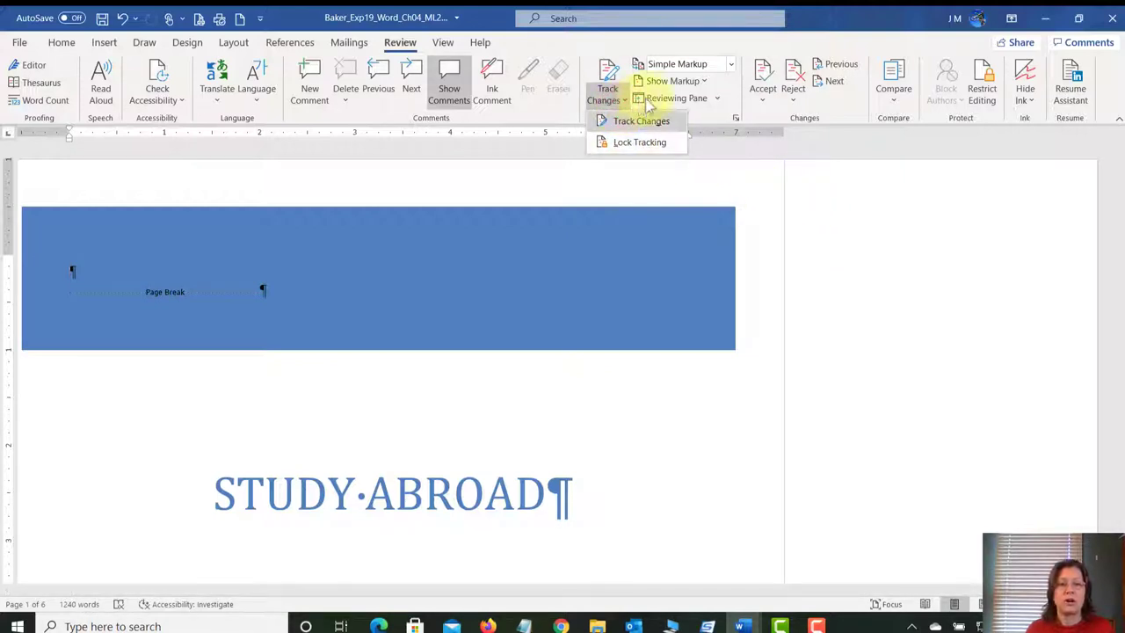
click(854, 21)
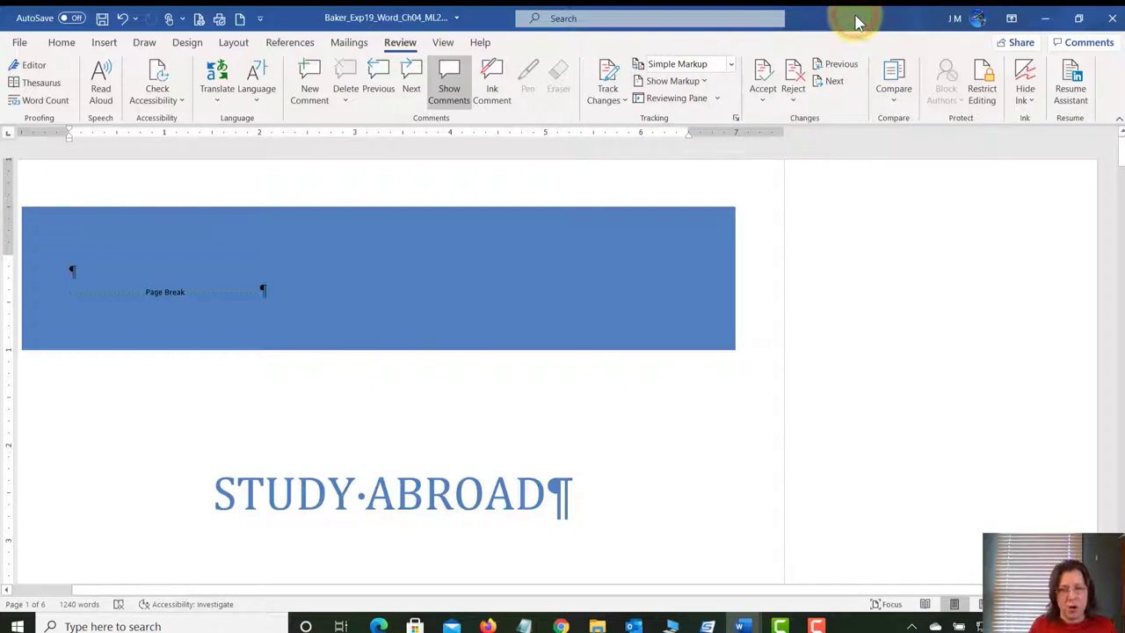
- Save and close the Study Abroad report, then switch to the MyLab IT tab in Chrome
click(102, 19)
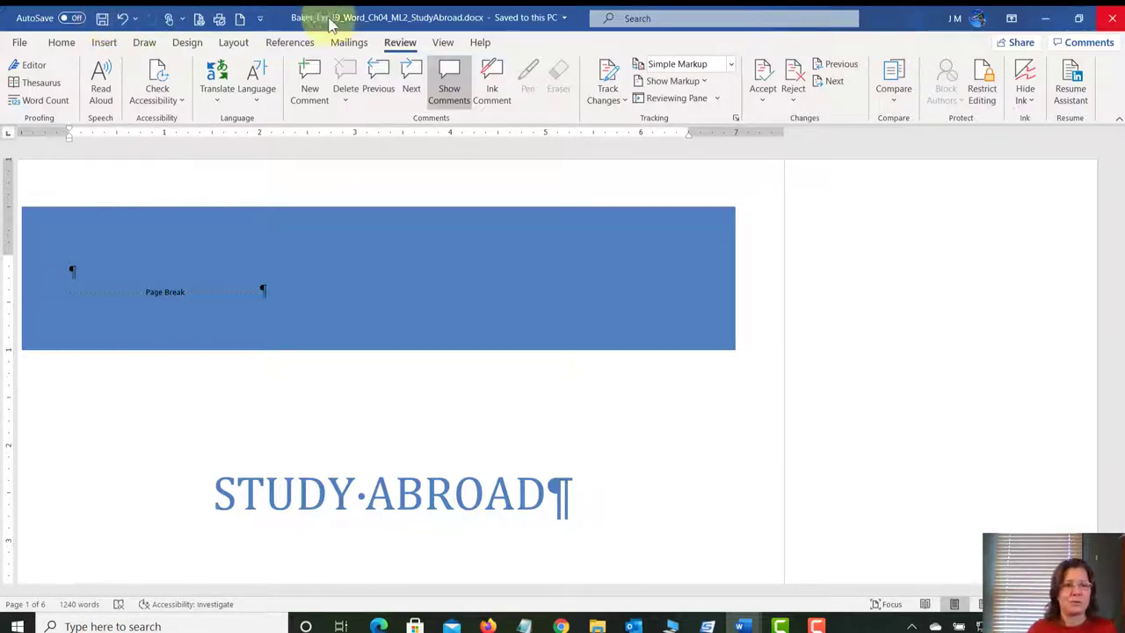
click(1112, 17)
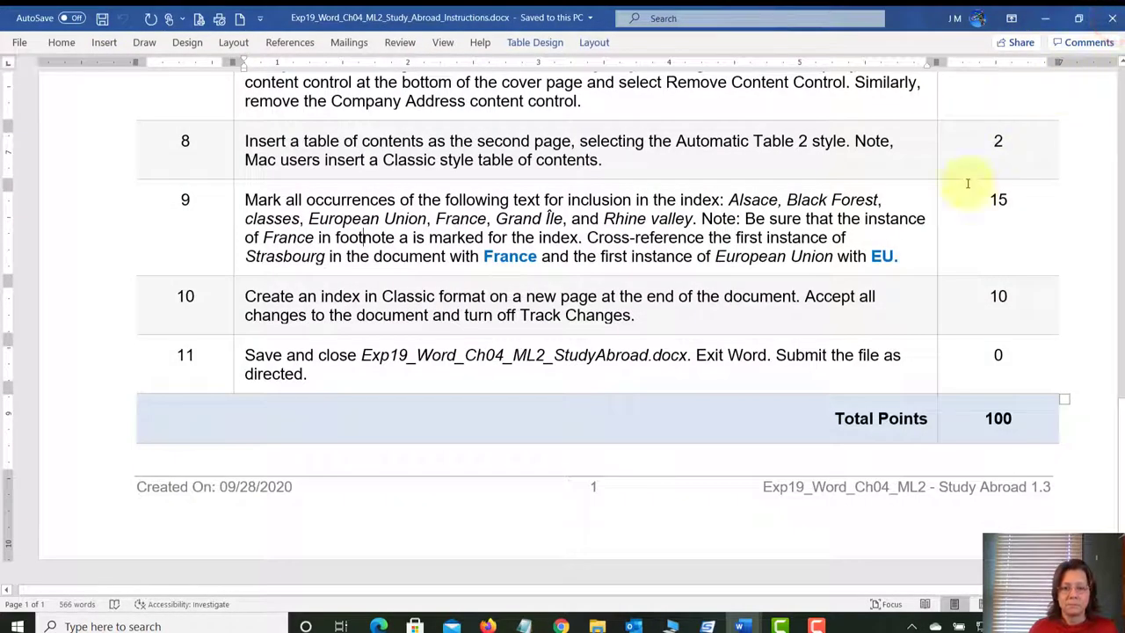
click(560, 626)
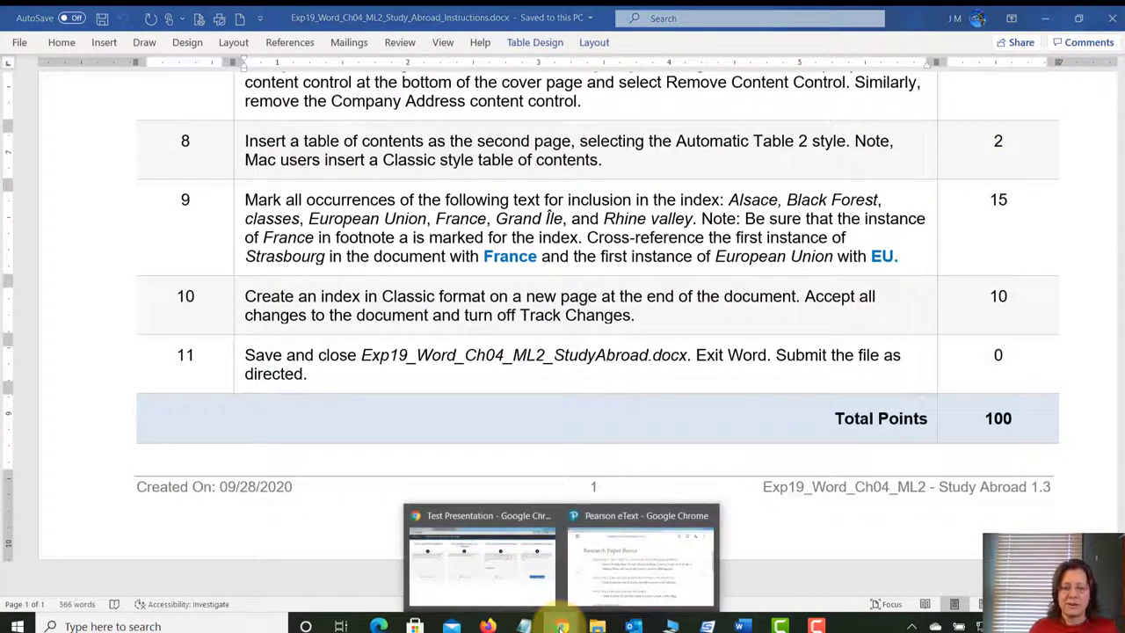
click(513, 588)
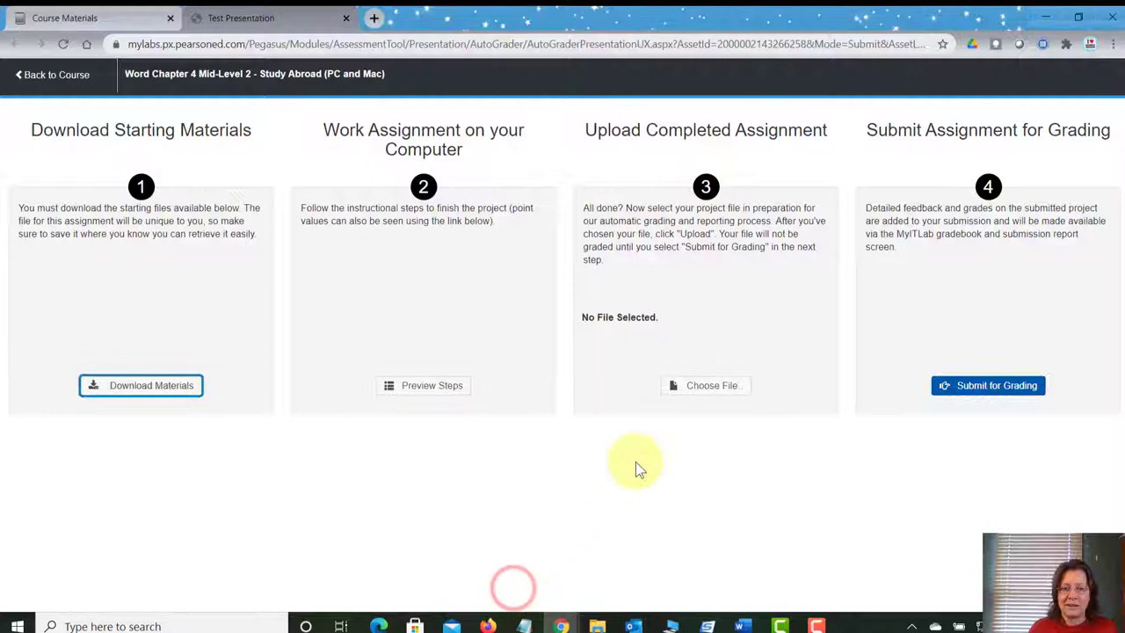
- Upload the Study Abroad .docx from the UDISK Word-4 folder to the MyLab IT assignment
click(709, 387)
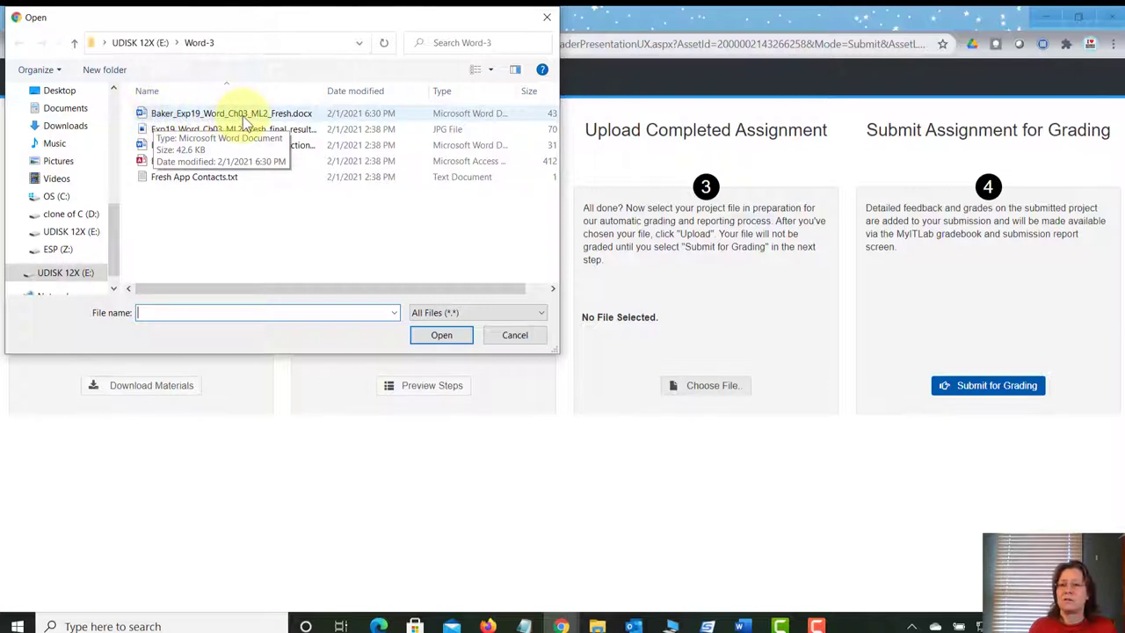
click(139, 43)
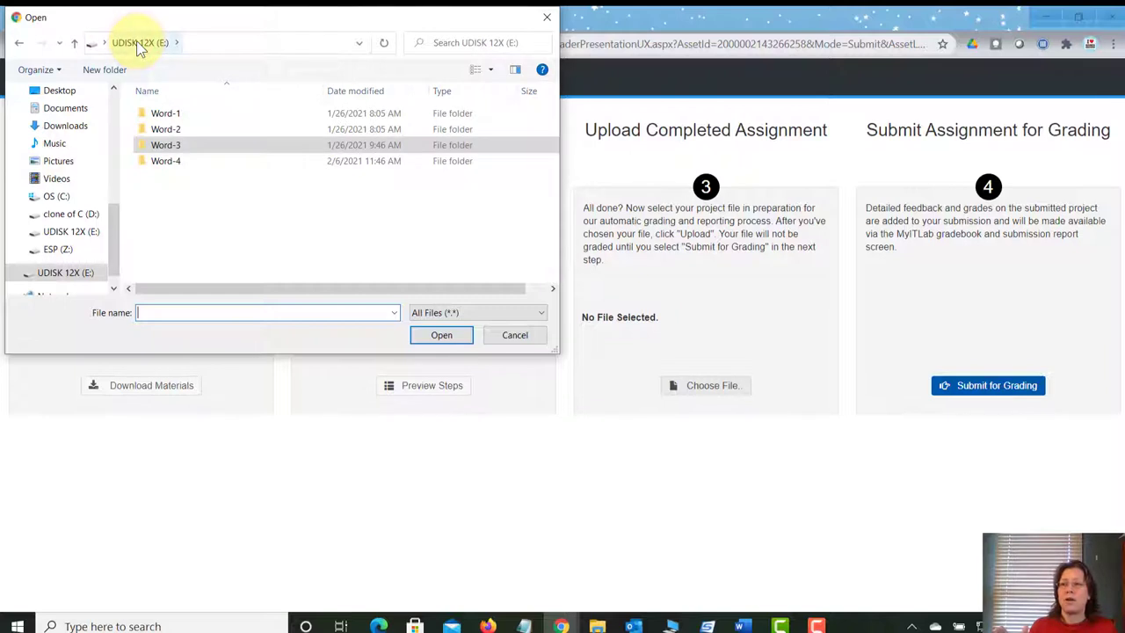
click(180, 165)
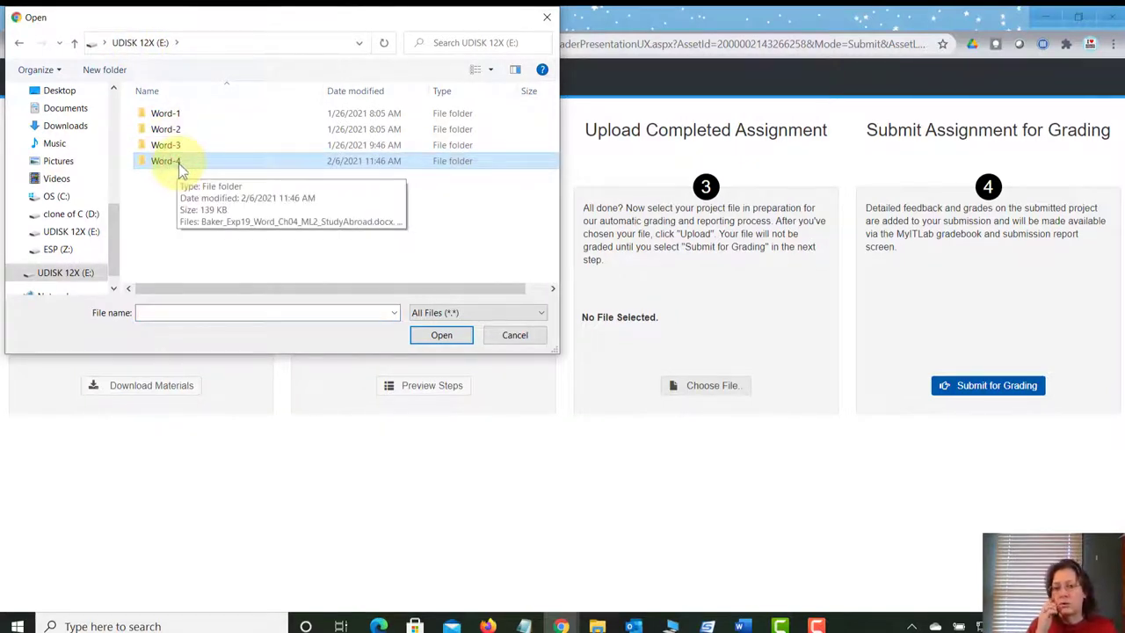
double_click(177, 163)
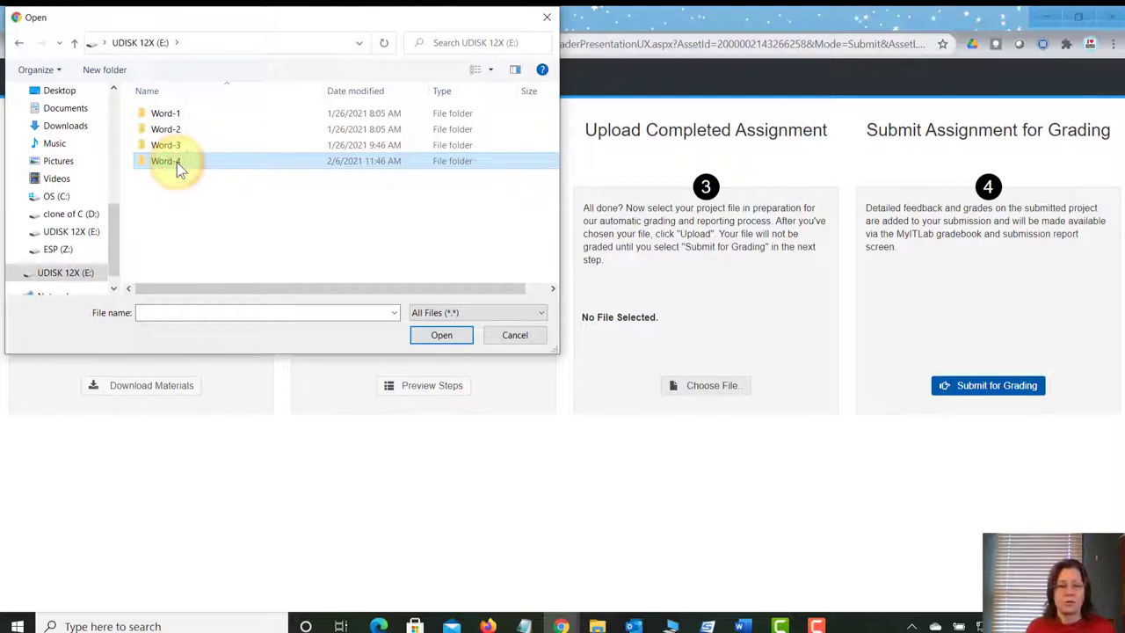
double_click(177, 163)
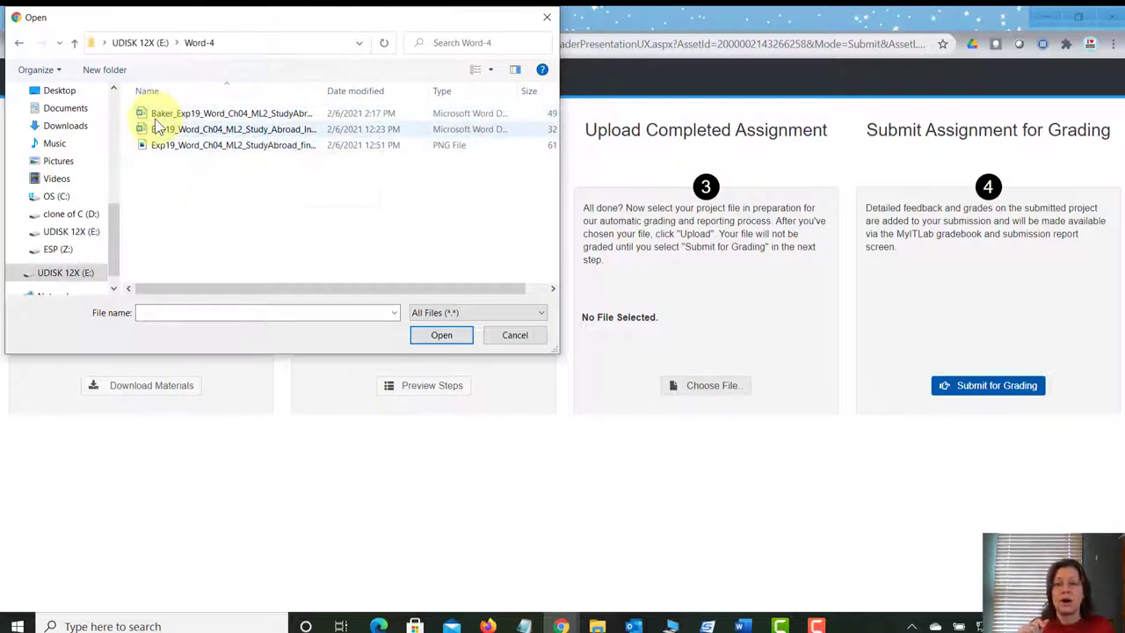
click(245, 123)
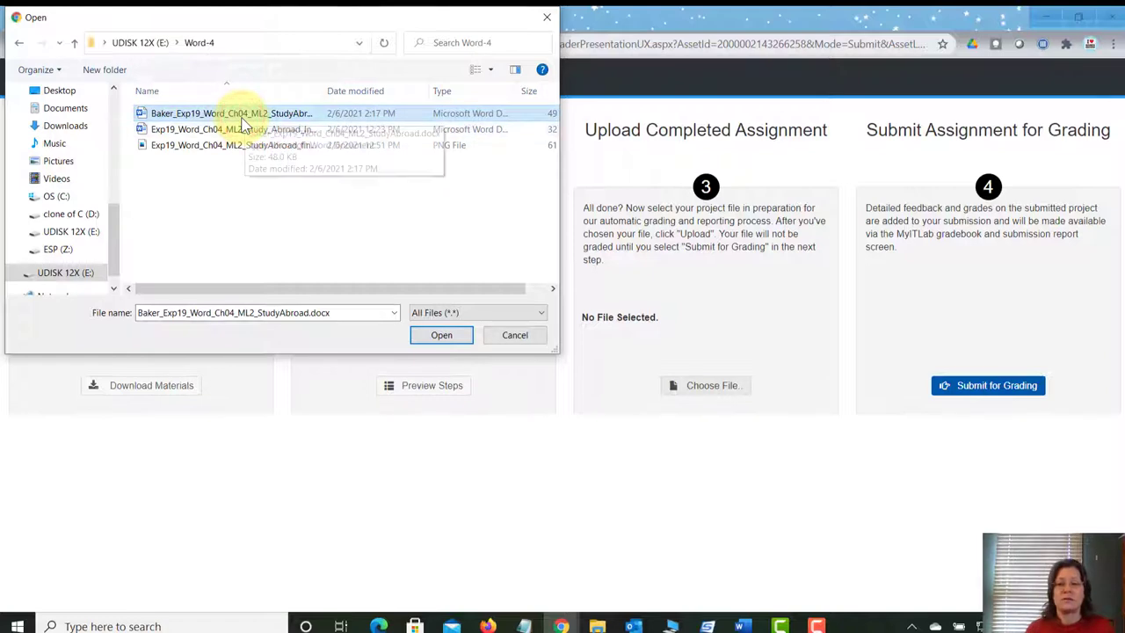
click(447, 336)
click(663, 387)
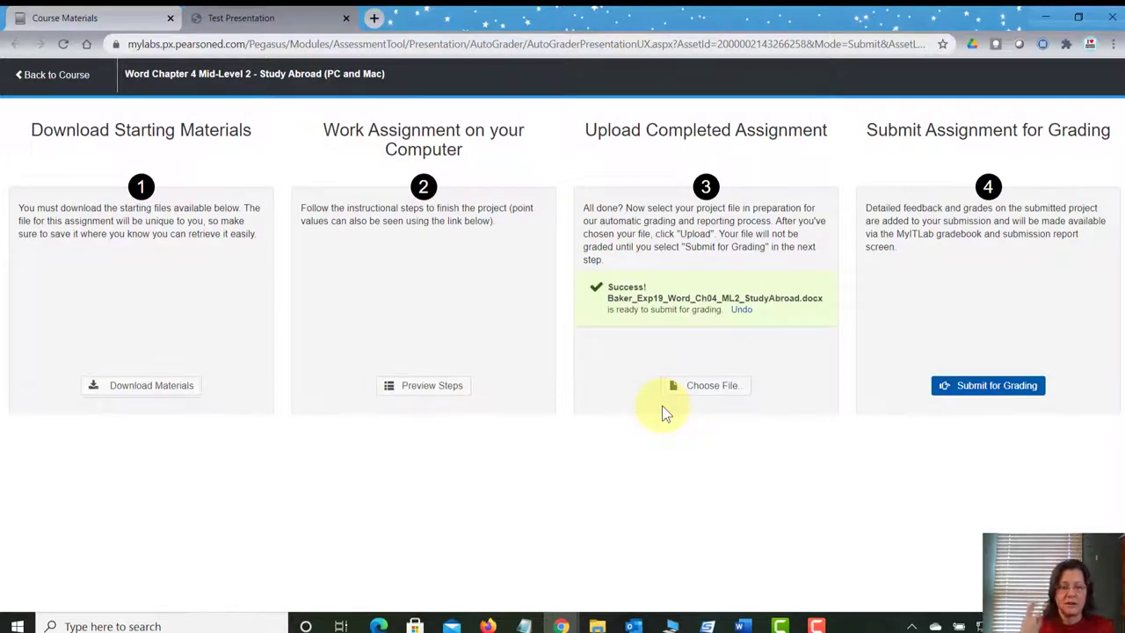
- Submit the Study Abroad assignment for grading and view the Mid-Level 2 submissions showing 93.9%
click(998, 391)
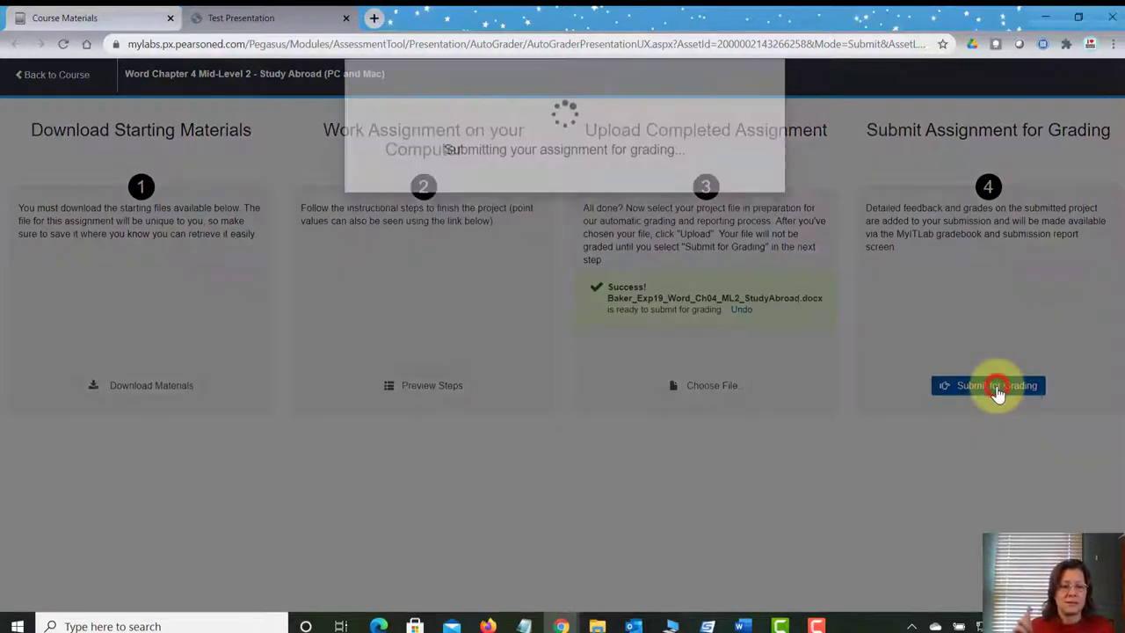
click(571, 361)
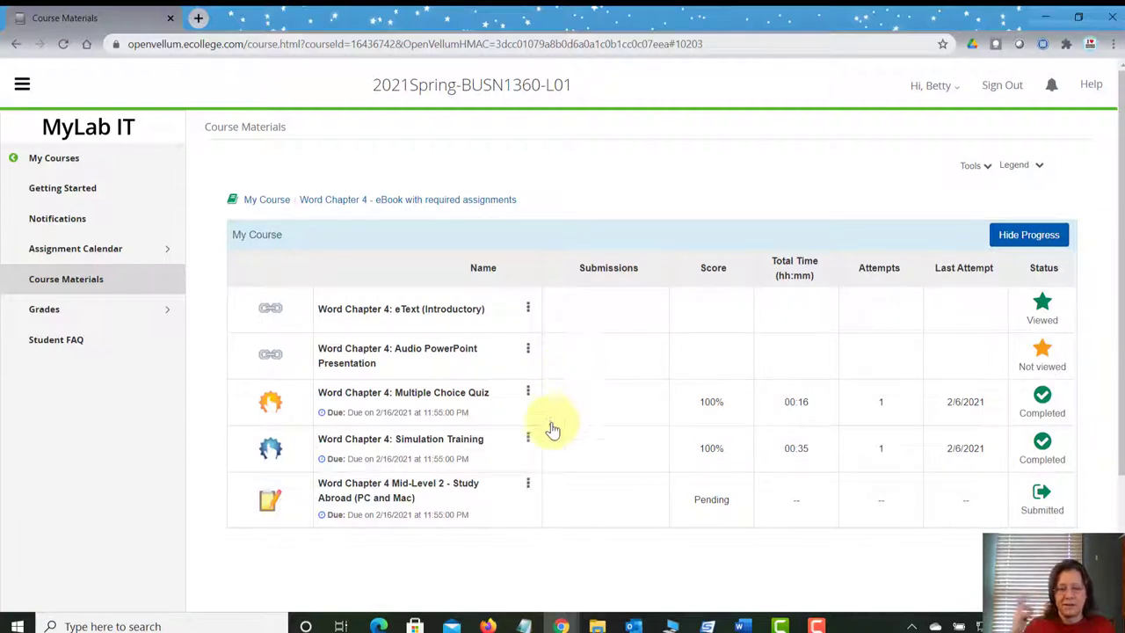
click(529, 489)
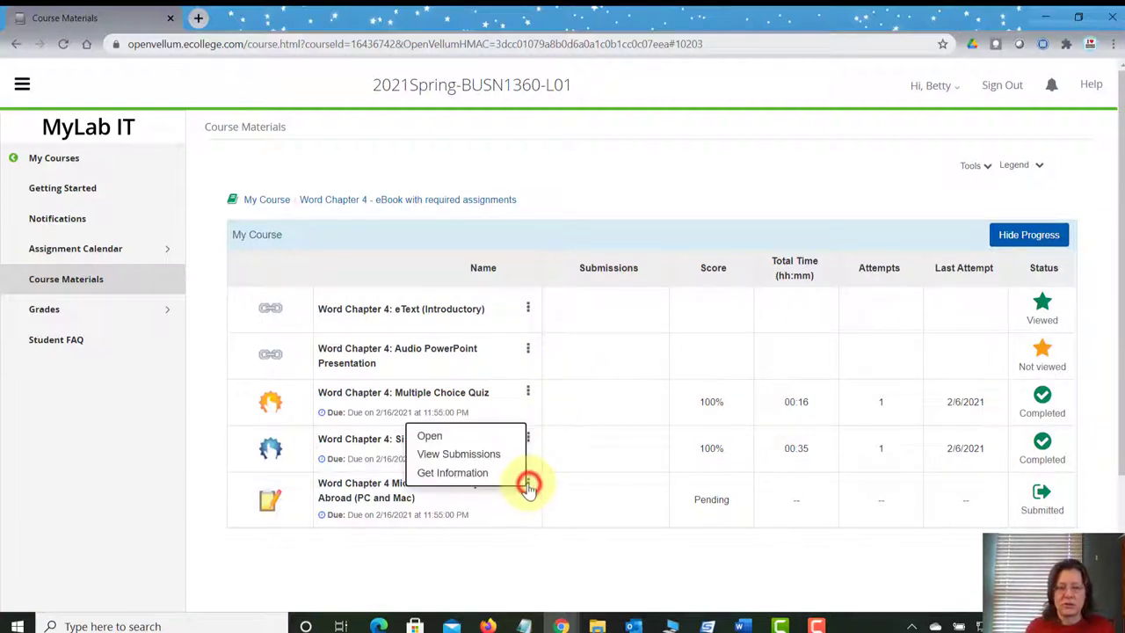
click(487, 456)
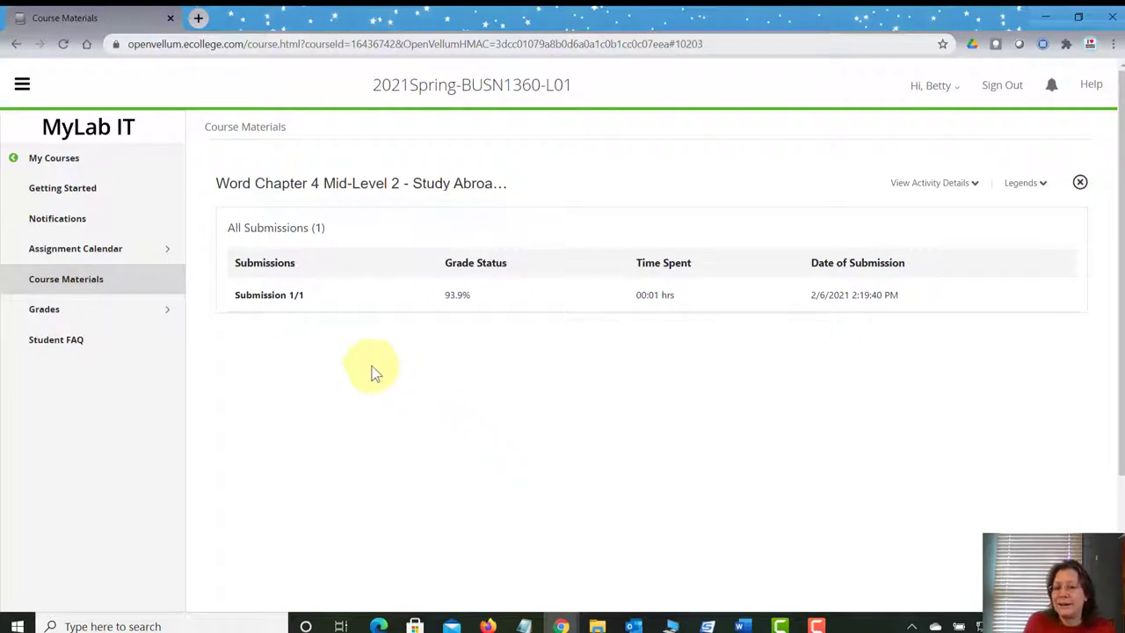
- Open Submission 1/1's score card and expand step 4: 10.5 of 14, 3.5 lost on a comment reply
click(283, 297)
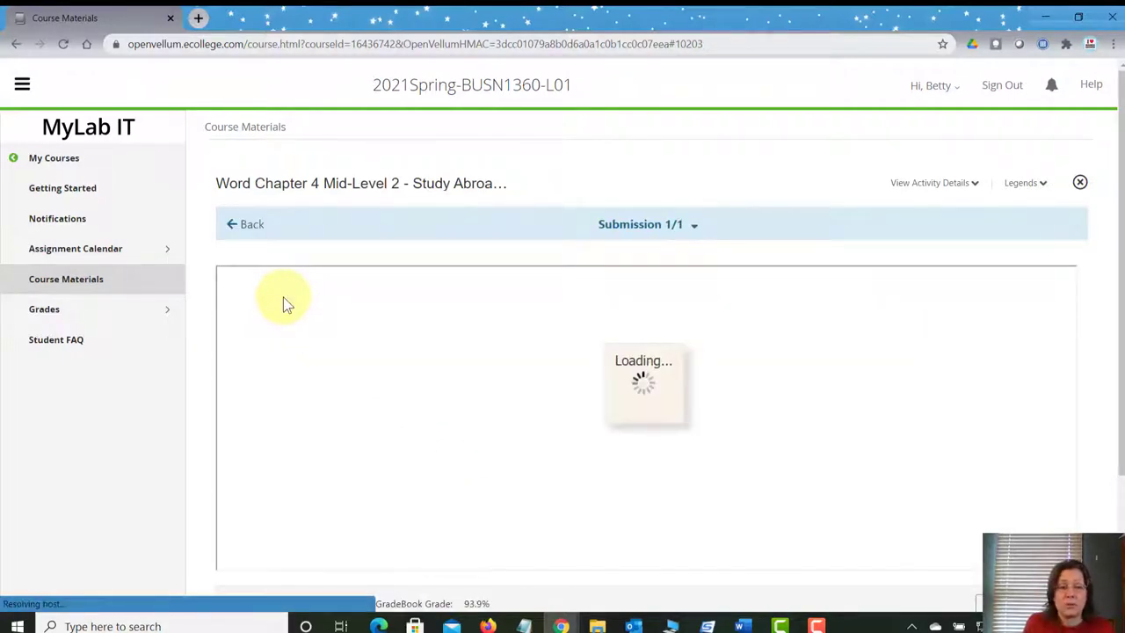
scroll(1110, 299, down, 1)
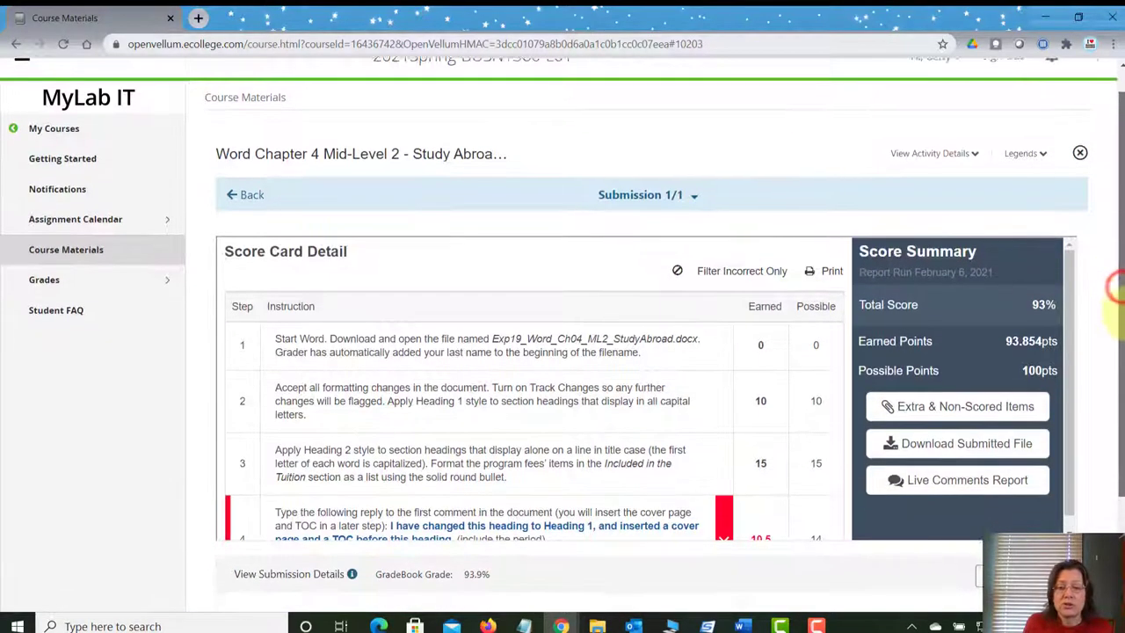
scroll(1068, 307, down, 1)
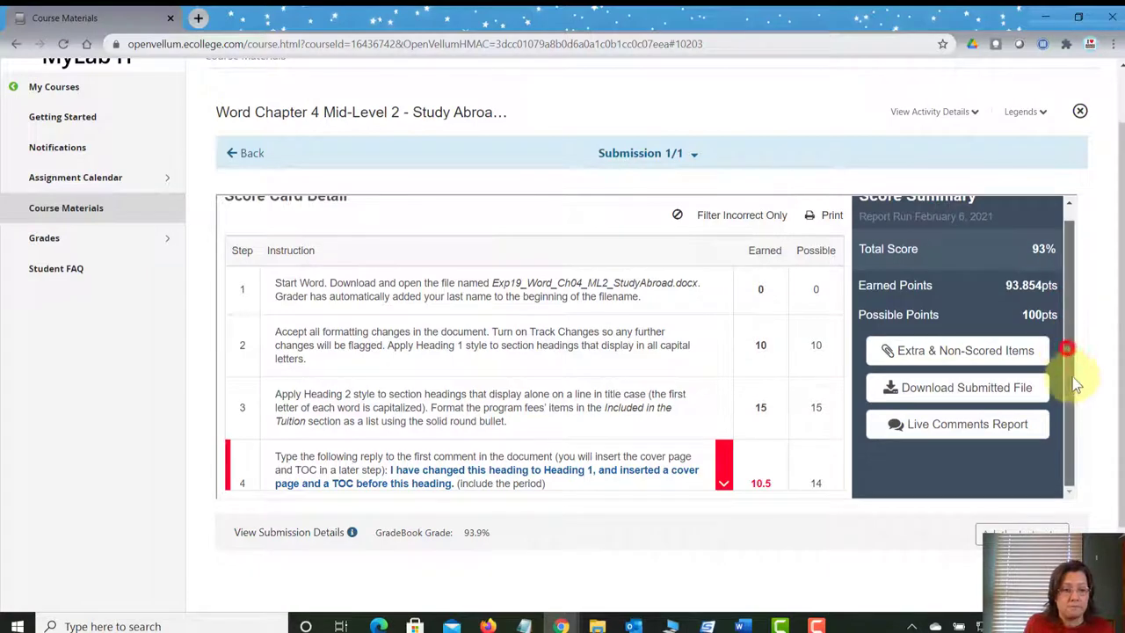
scroll(737, 388, down, 1)
scroll(737, 388, down, 3)
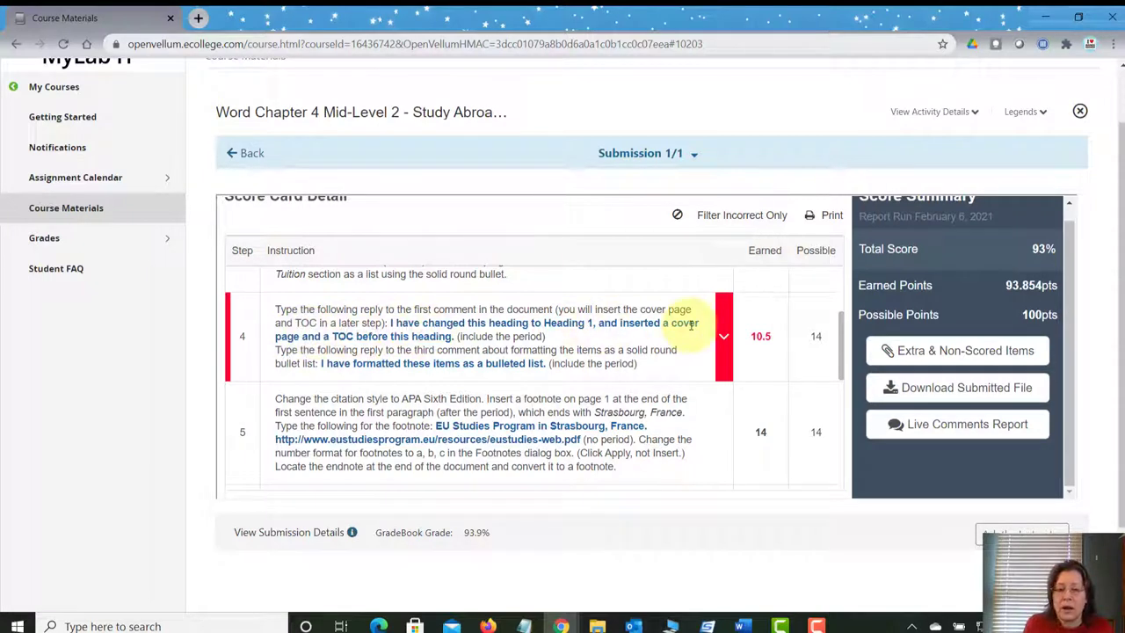
click(723, 341)
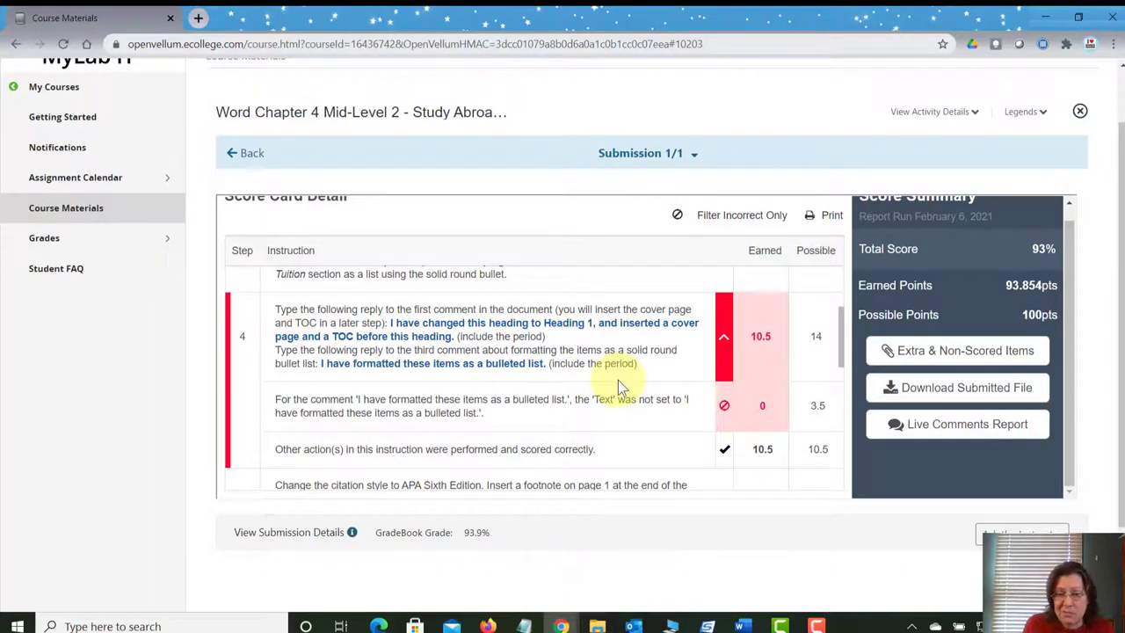
click(598, 626)
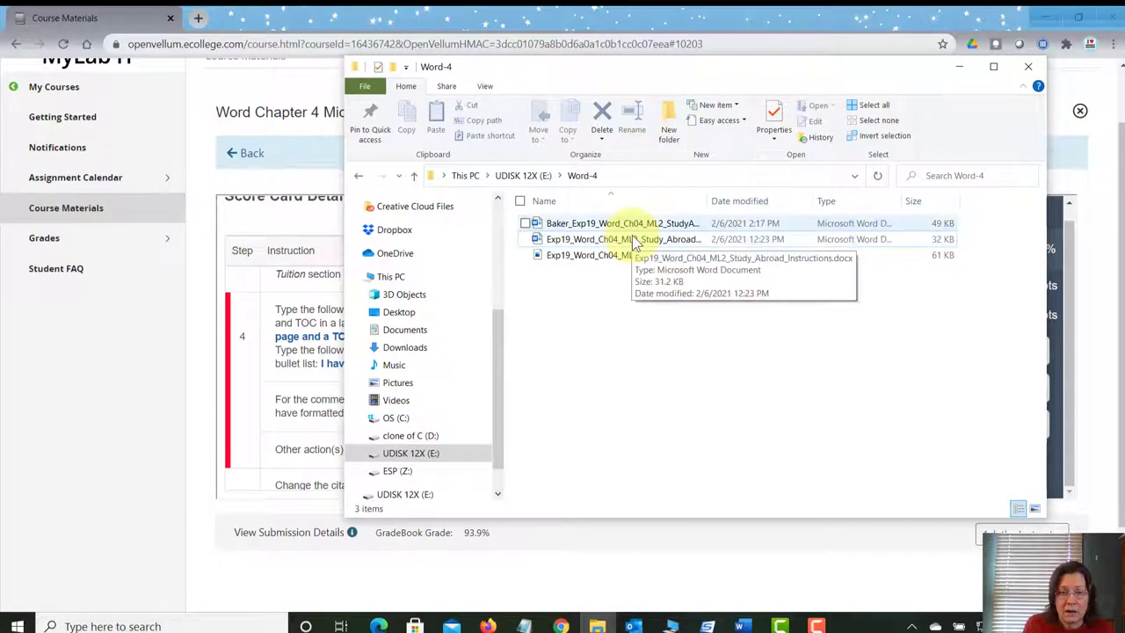
- Reopen the Study Abroad .docx from Word-4 and scroll to the Introduction comment's Heading 1/TOC reply
click(578, 225)
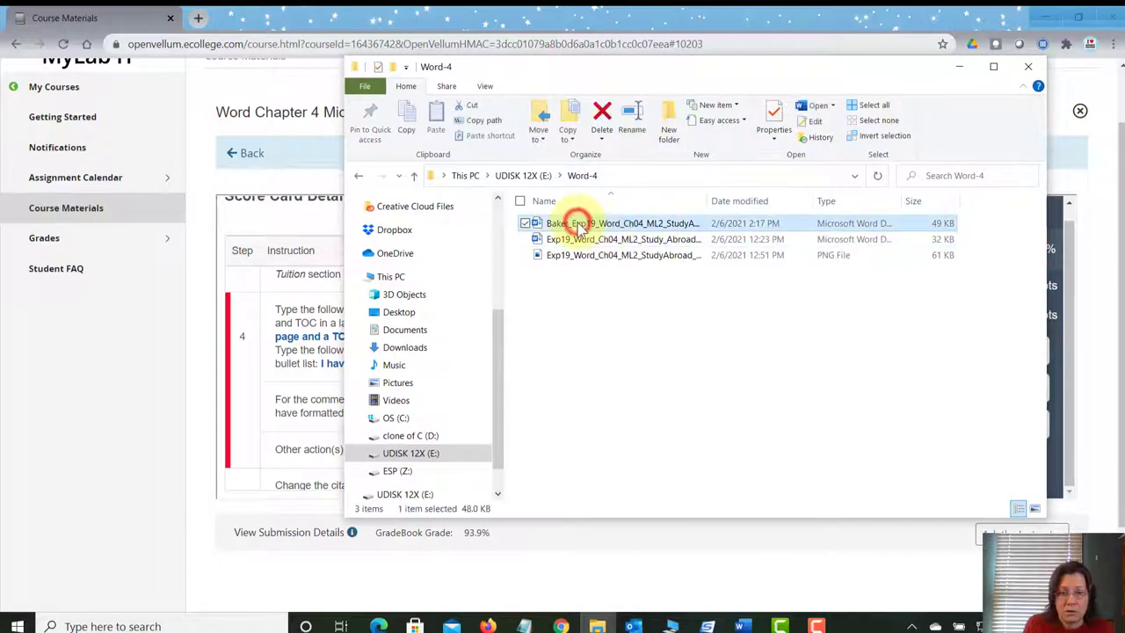
double_click(579, 225)
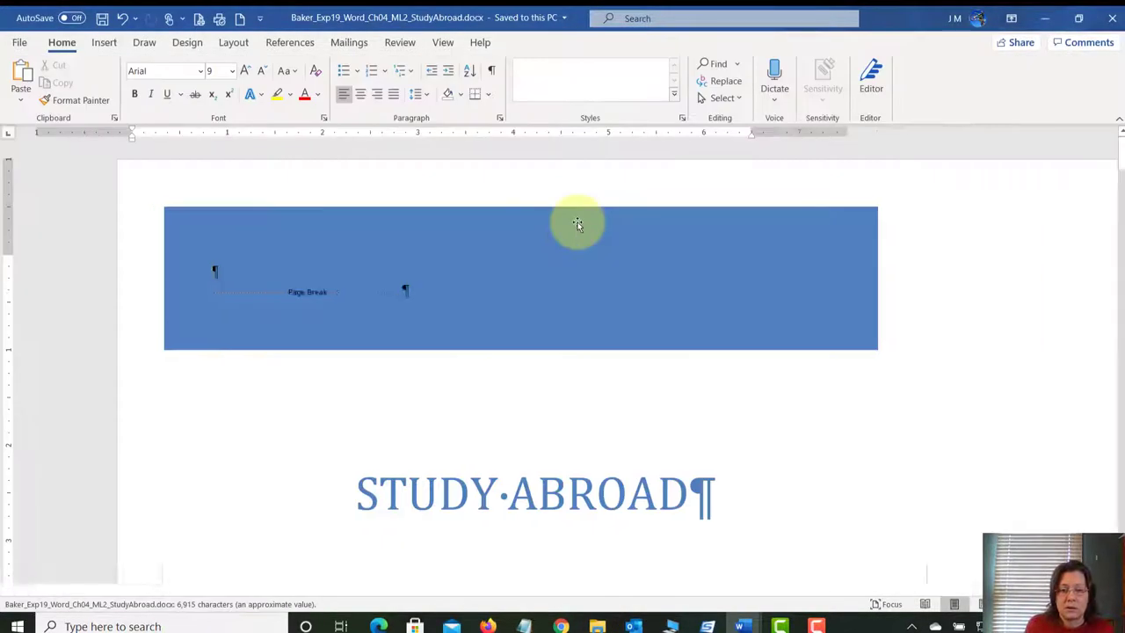
scroll(546, 322, down, 10)
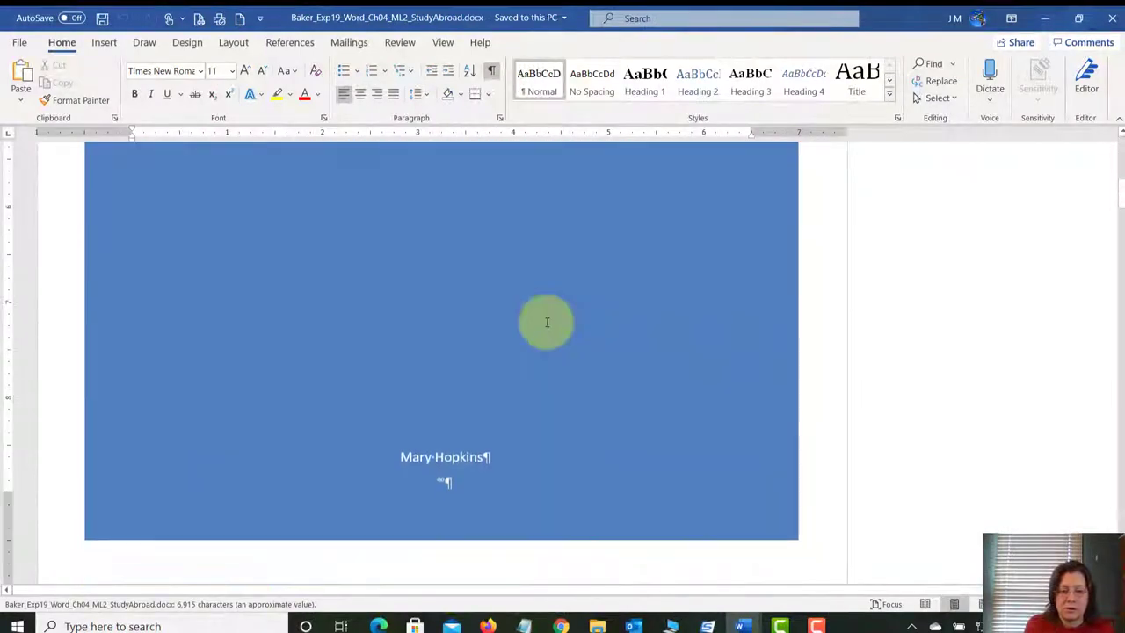
scroll(547, 322, down, 10)
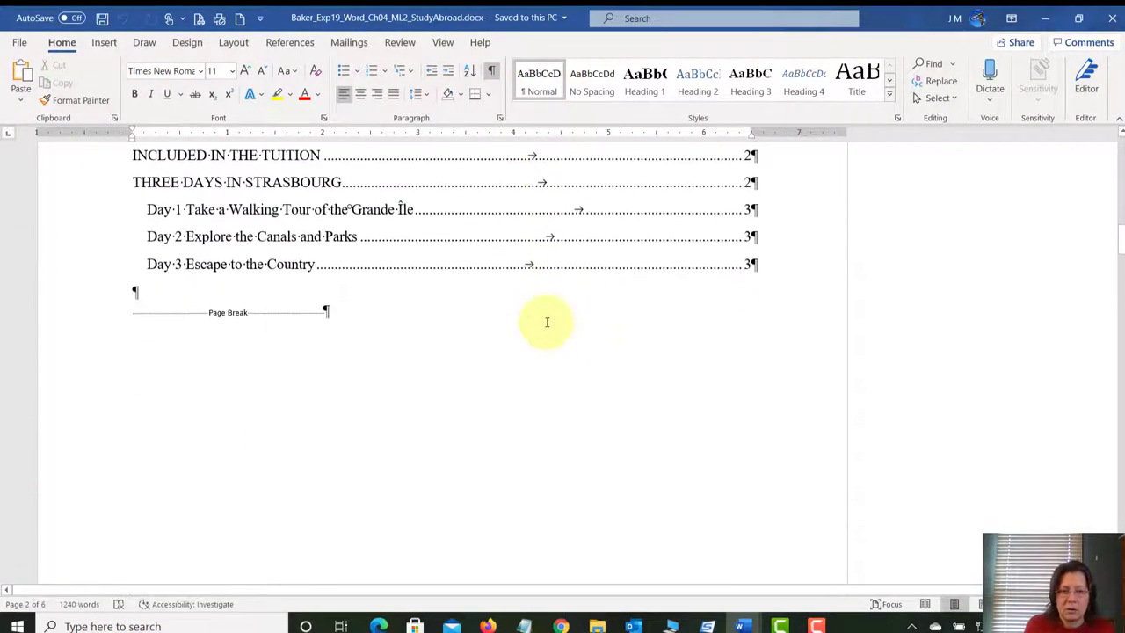
scroll(547, 322, down, 10)
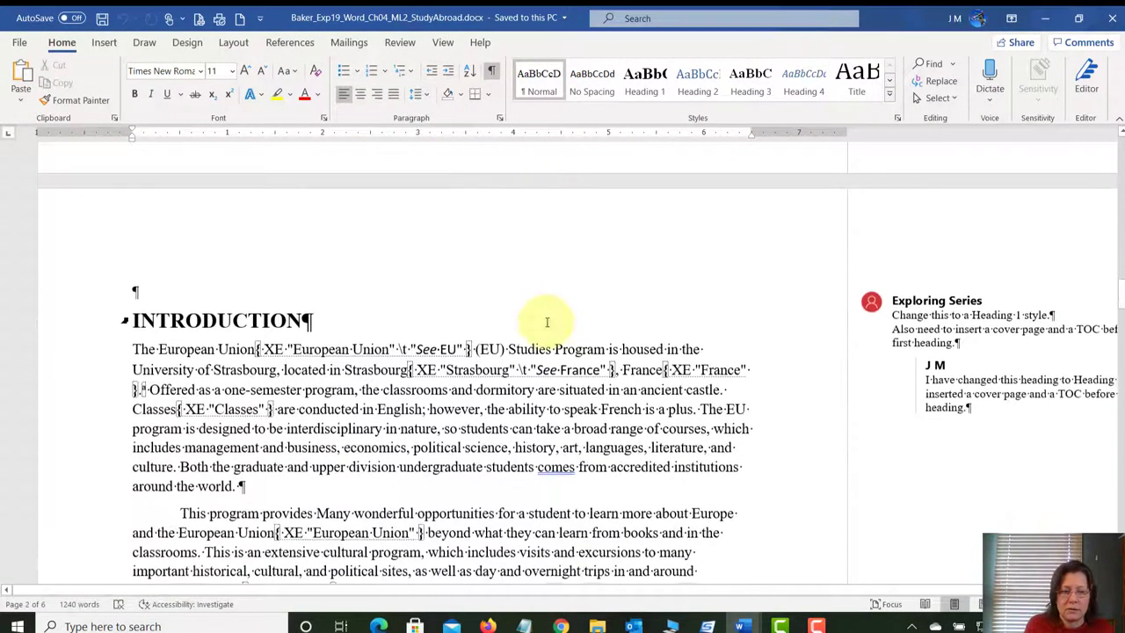
click(825, 589)
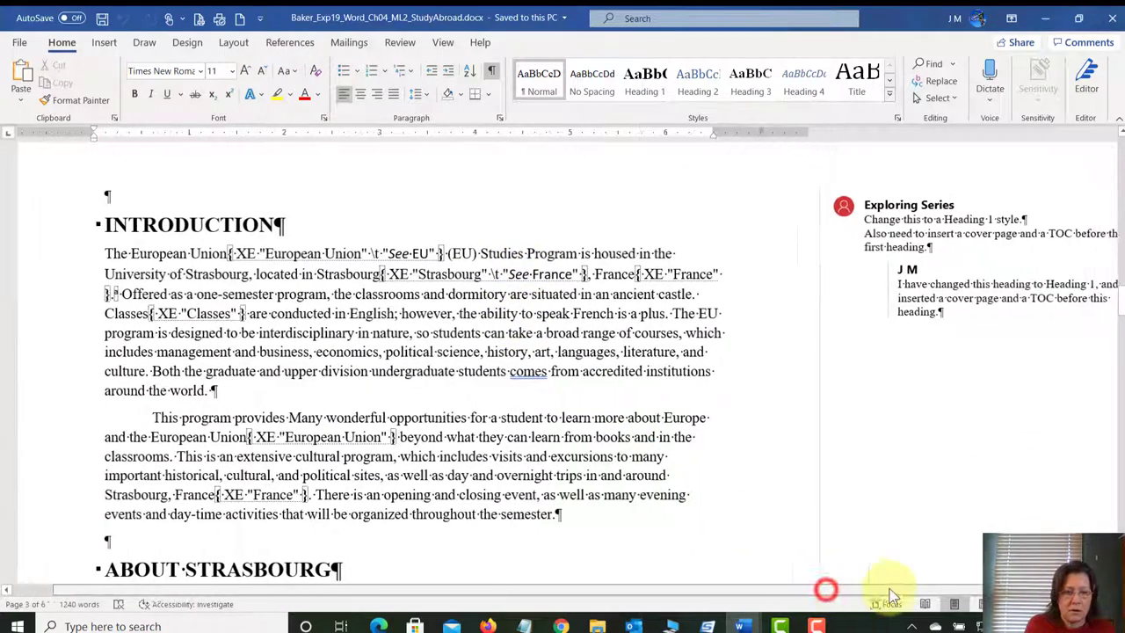
mouse_move(990, 338)
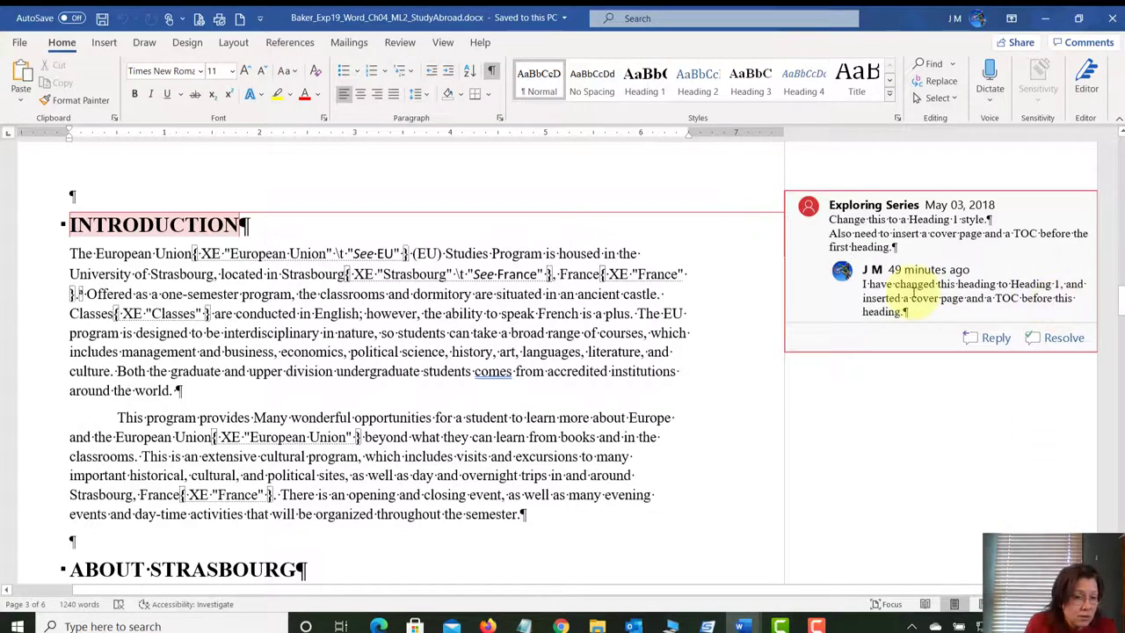
- Copy the first reply sentence from step 4 of the instructions document
click(745, 626)
click(755, 566)
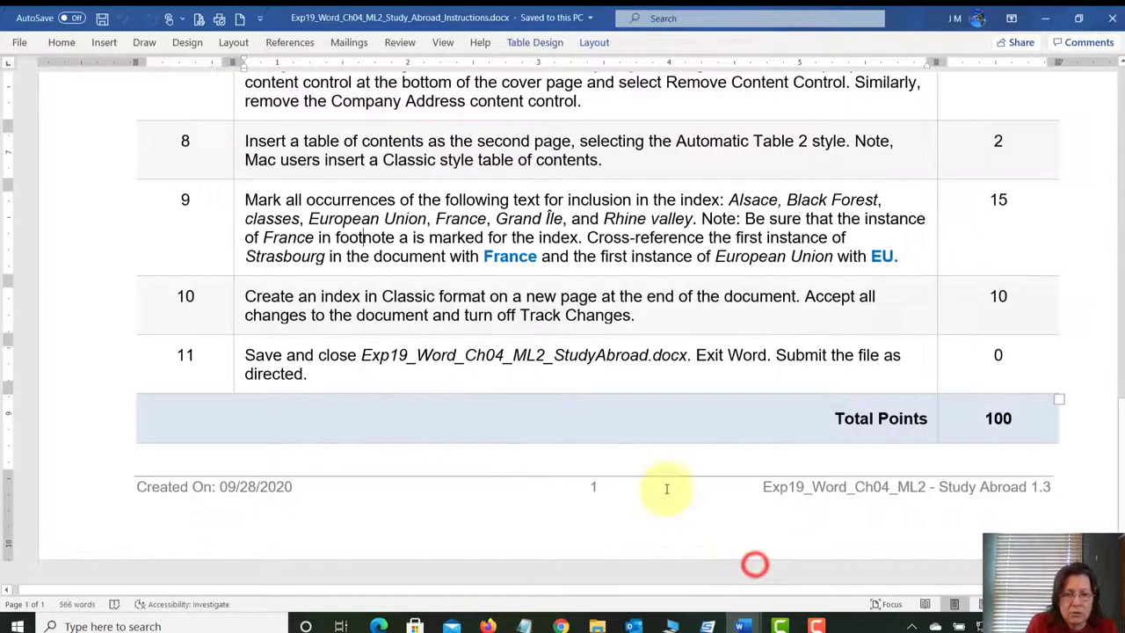
scroll(550, 390, up, 1)
scroll(551, 389, up, 8)
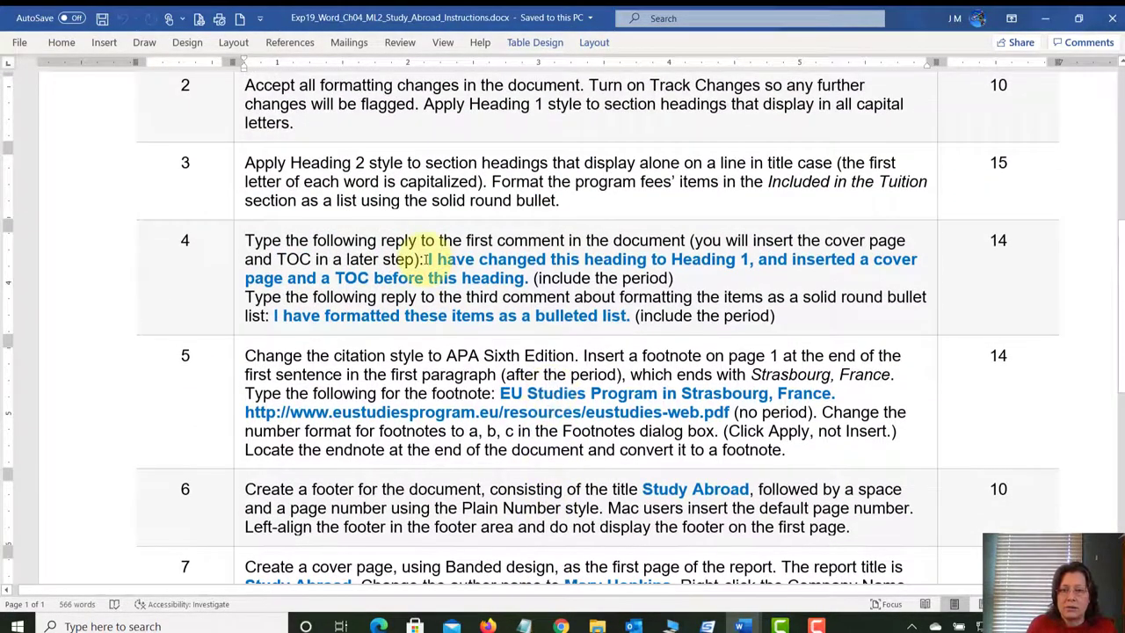
drag(426, 260, 532, 278)
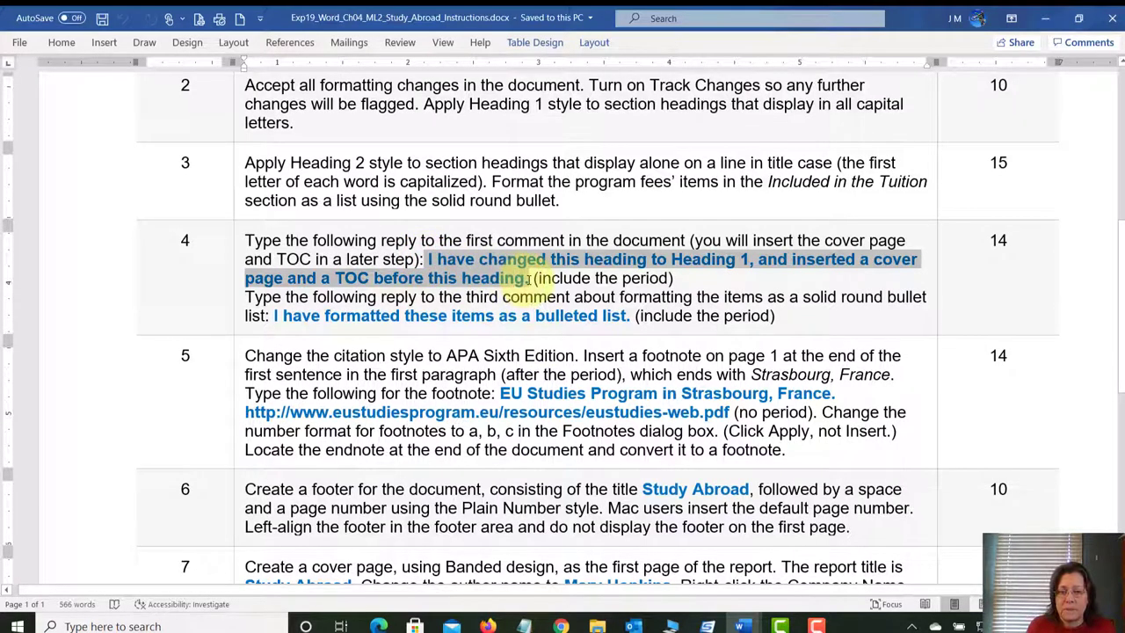
click(485, 265)
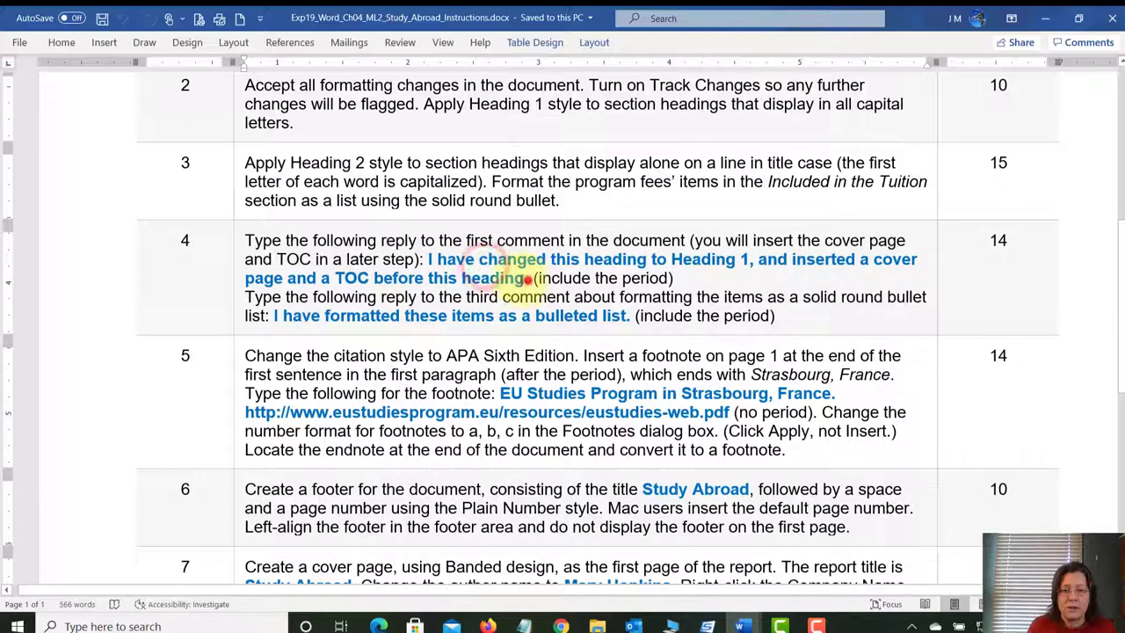
drag(528, 278, 437, 264)
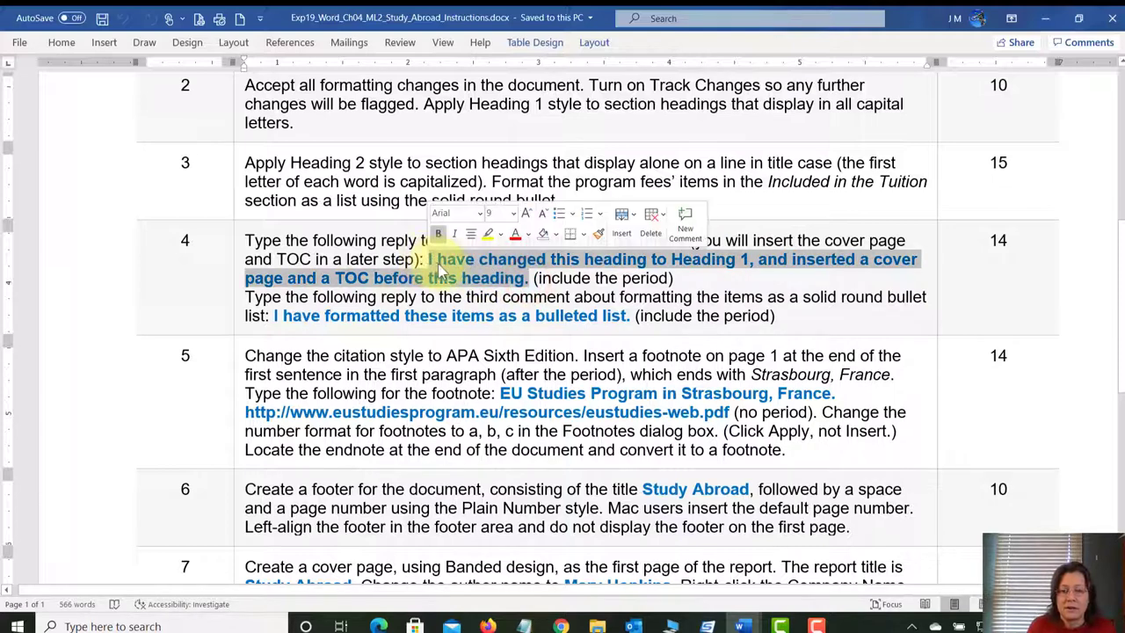
right_click(442, 254)
click(471, 290)
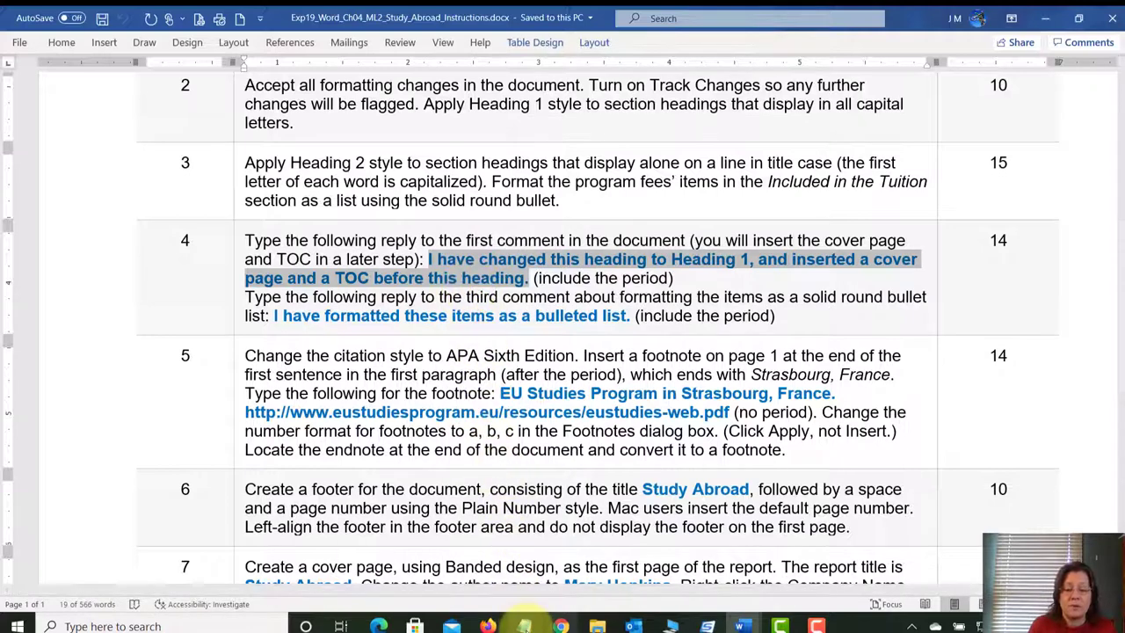
- Bring up Notepad, move it up and left, and enlarge its window
click(525, 626)
drag(620, 297, 448, 104)
drag(639, 287, 833, 404)
- Paste the step 4 reply sentence into an empty Notepad as plain text and copy it back
key(Delete)
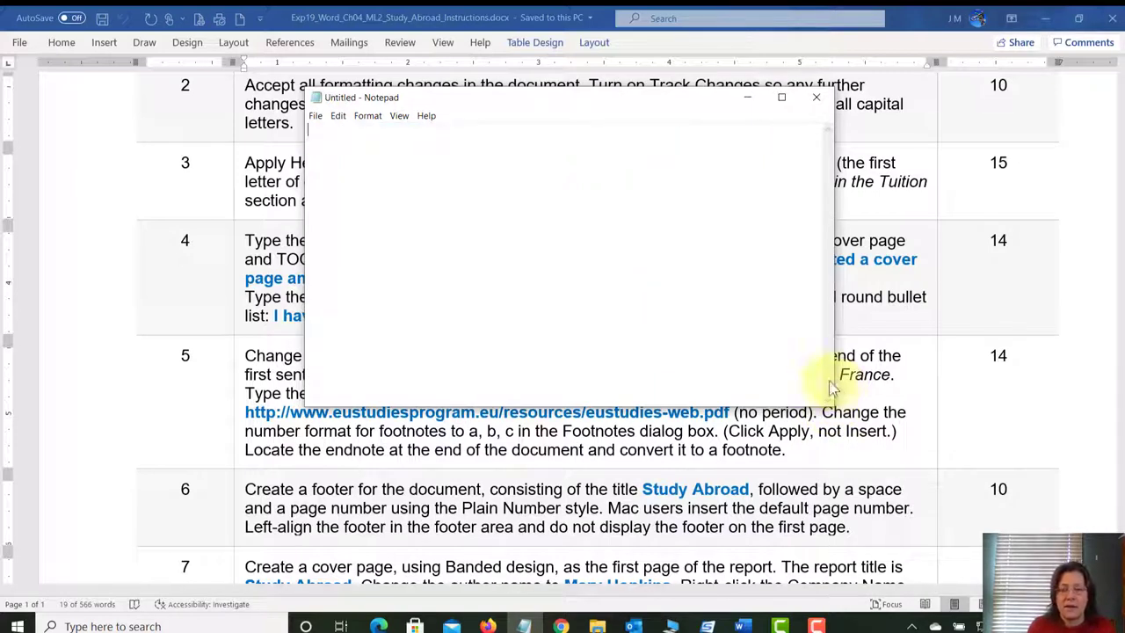
click(338, 115)
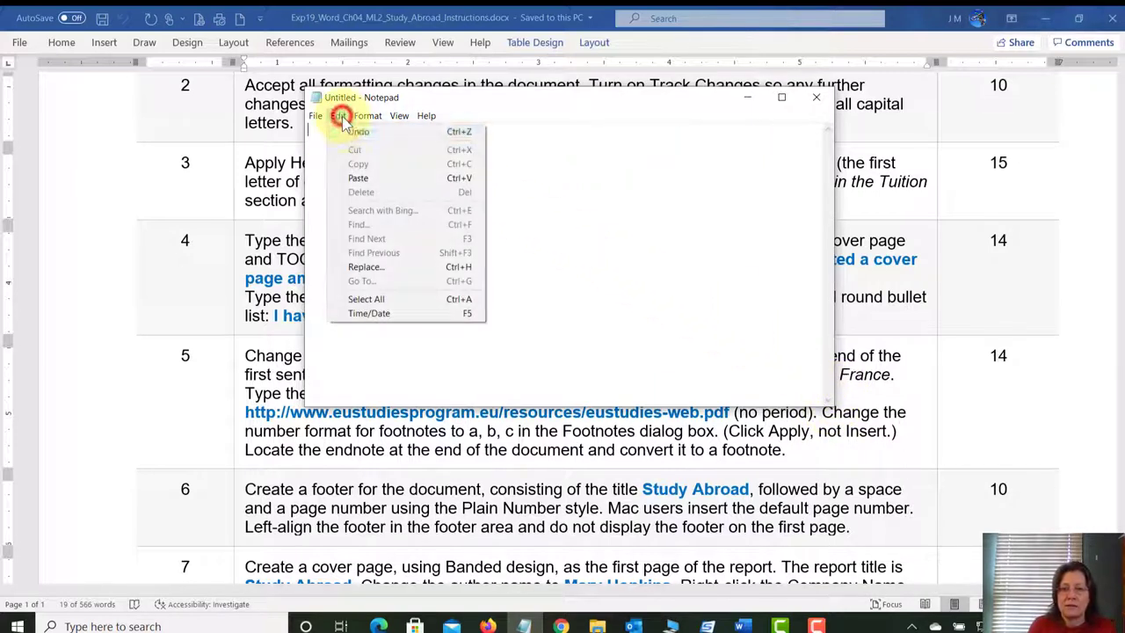
click(361, 180)
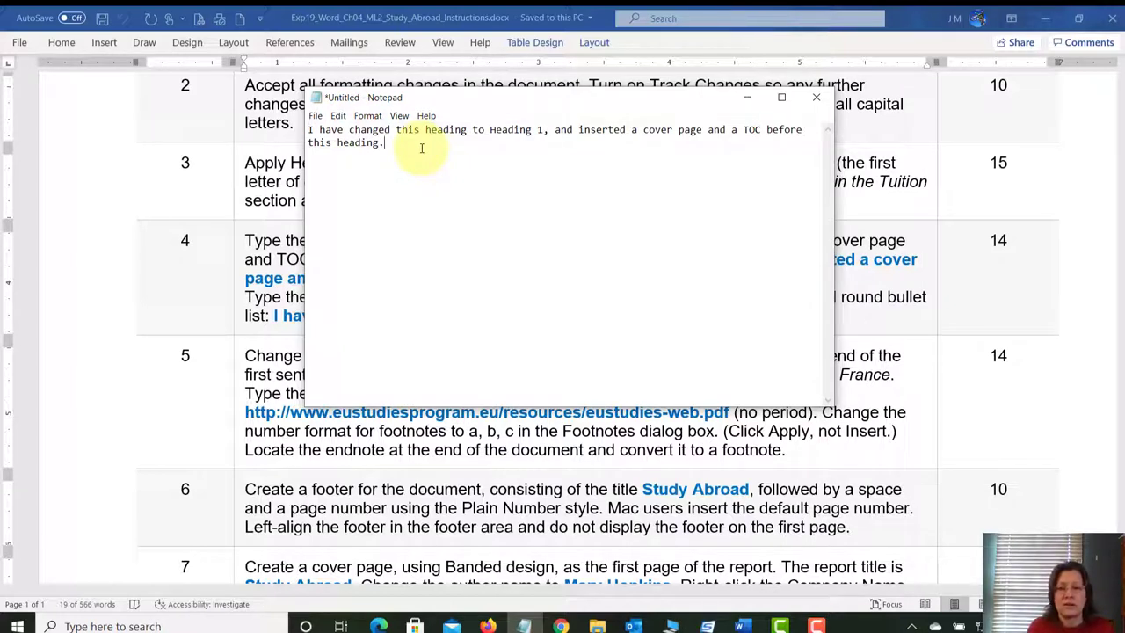
triple_click(389, 143)
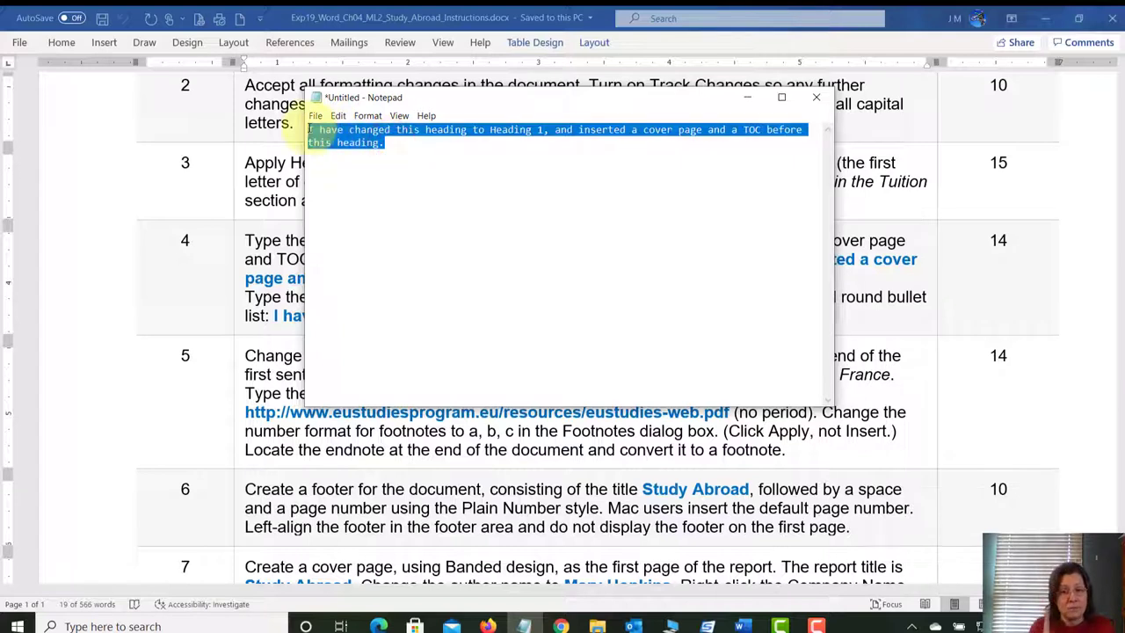
right_click(340, 141)
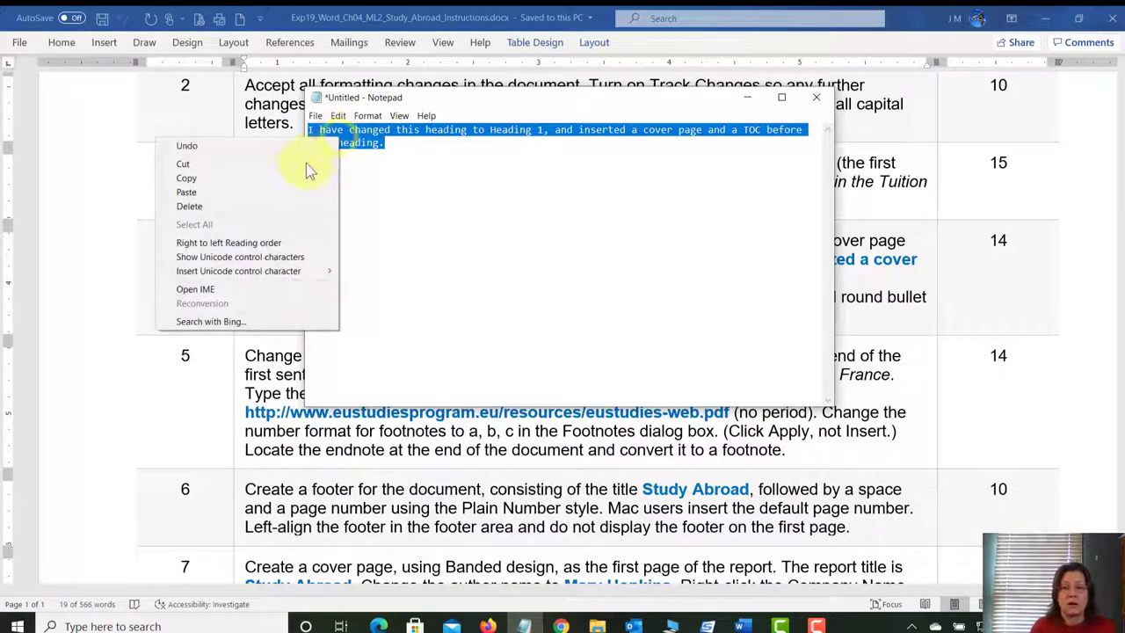
click(289, 182)
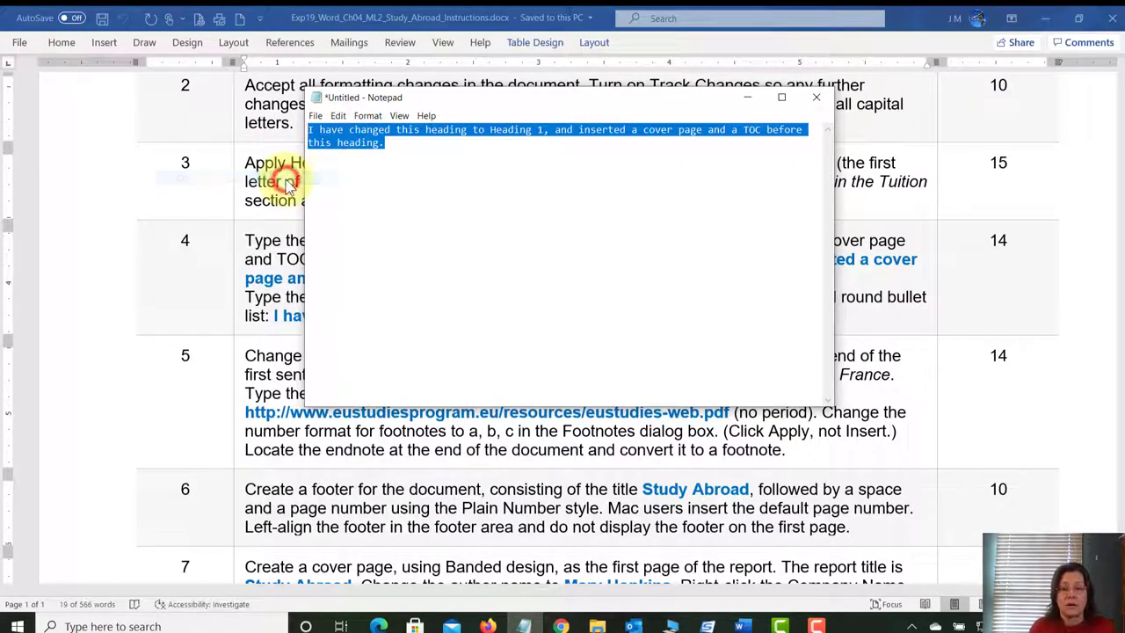
click(743, 625)
- Swap the Introduction comment's old reply for the plain-text sentence about Heading 1, cover page and TOC
click(897, 564)
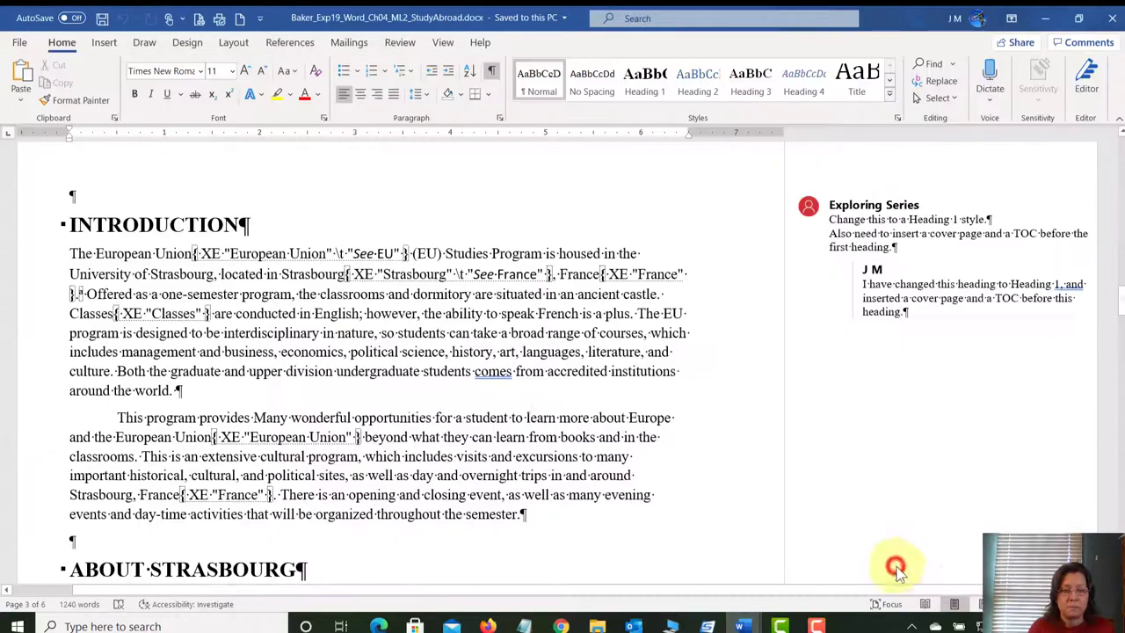
click(873, 285)
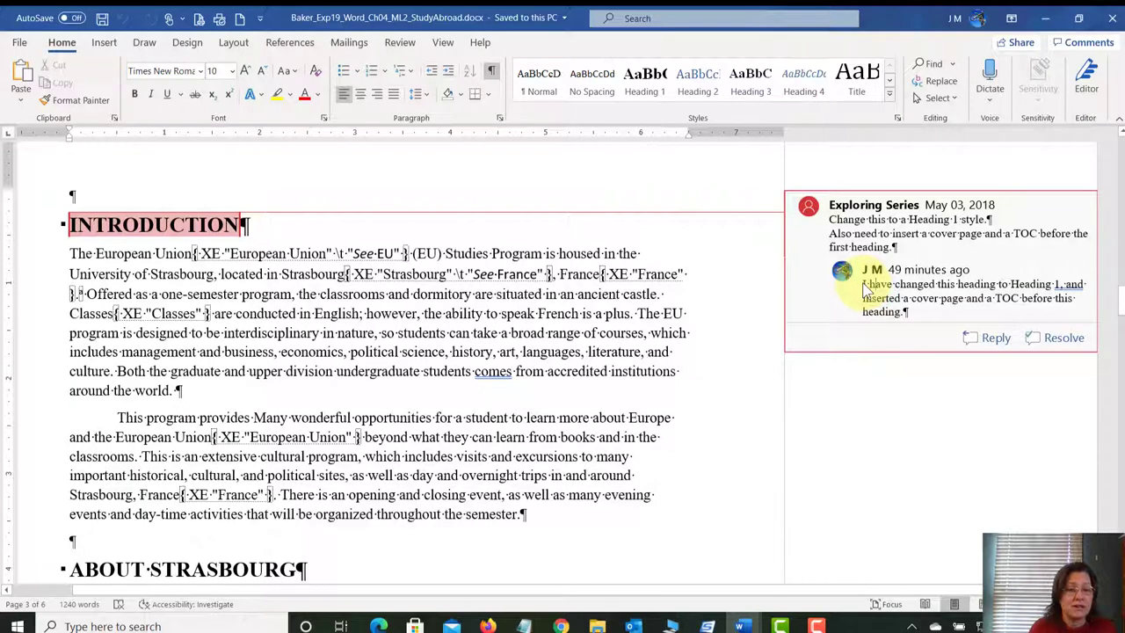
triple_click(866, 288)
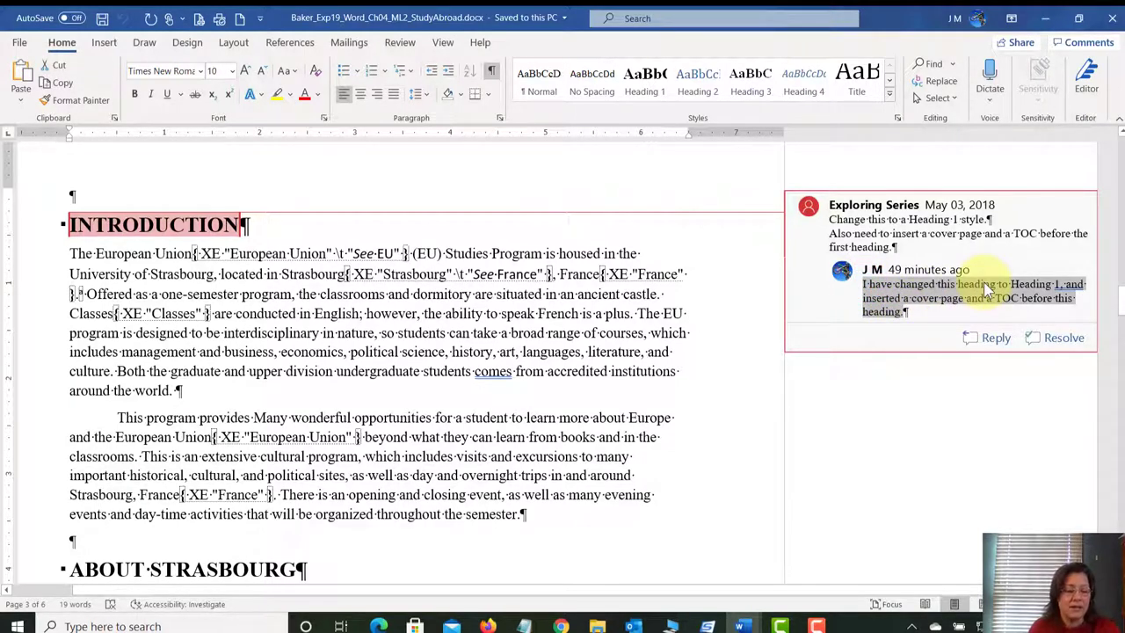
key(Delete)
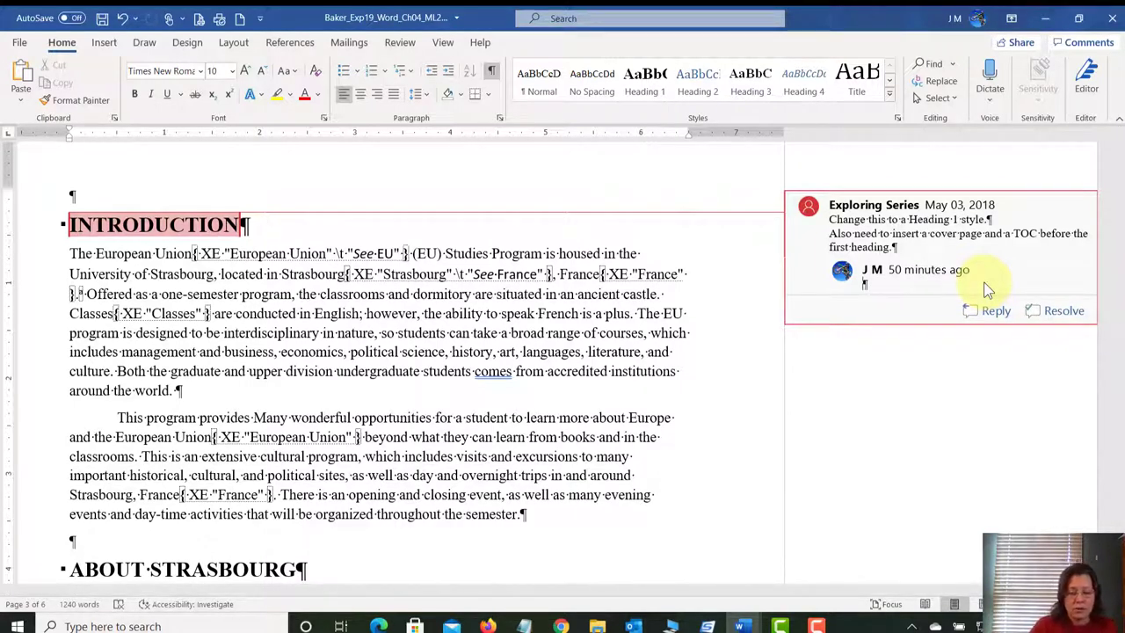
key(ctrl+v)
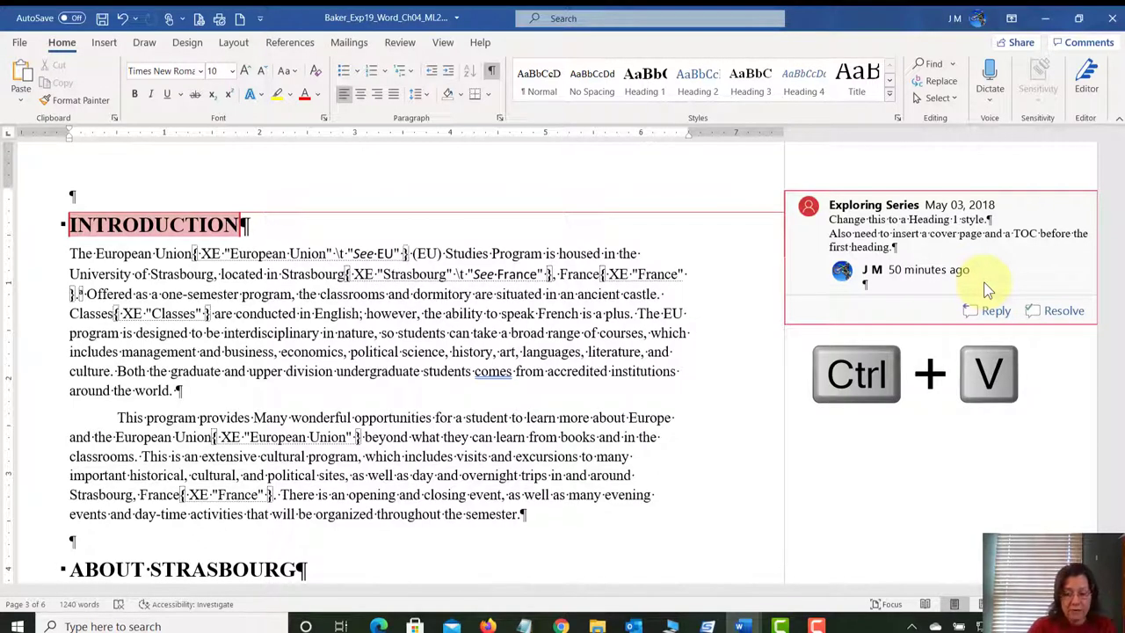
key(ctrl+v)
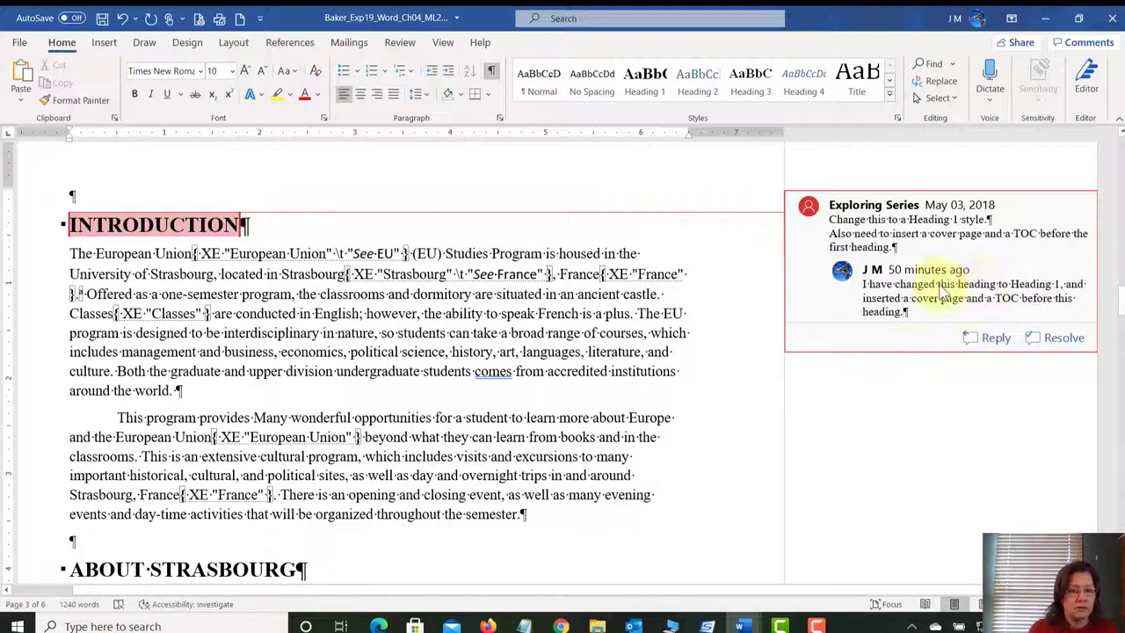
click(531, 304)
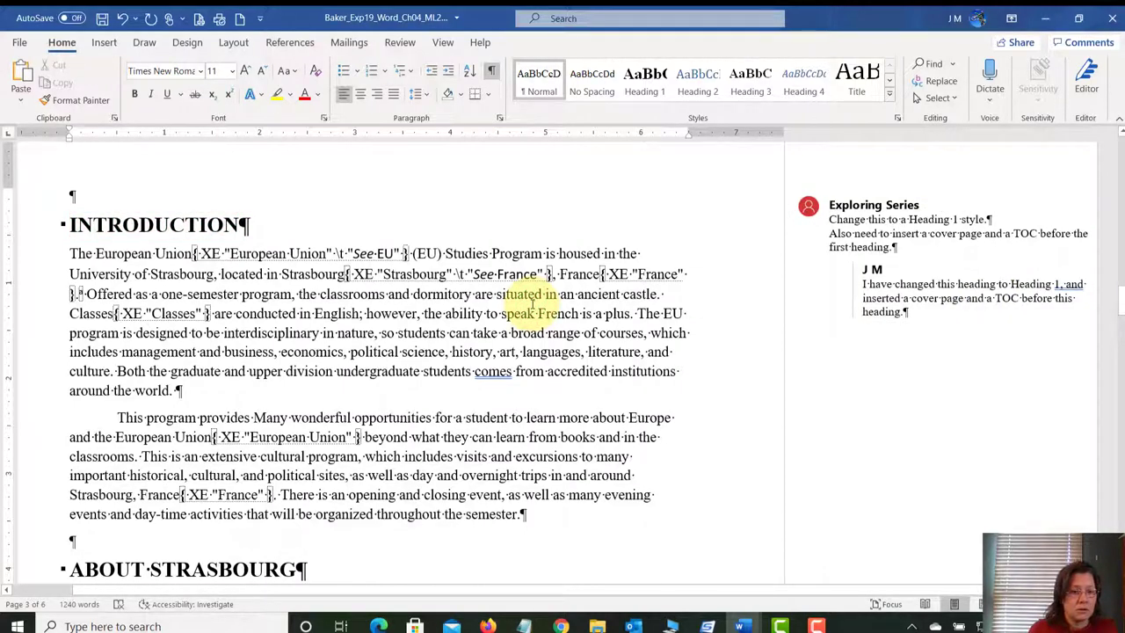
- Save the Study Abroad report and check the updated comment reply
click(102, 18)
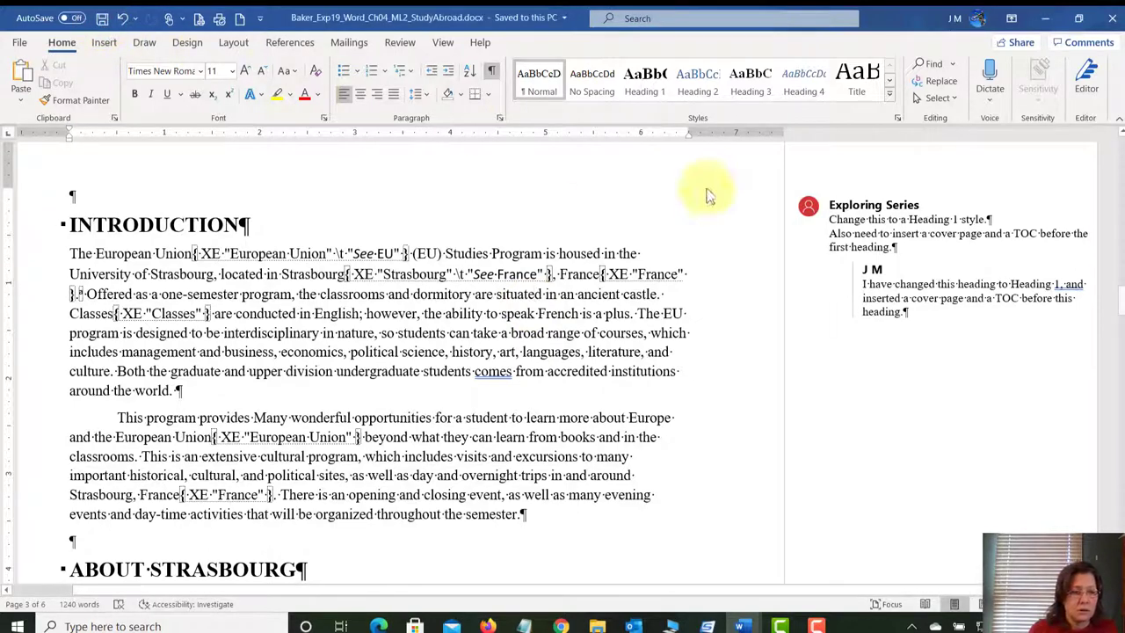
click(1071, 294)
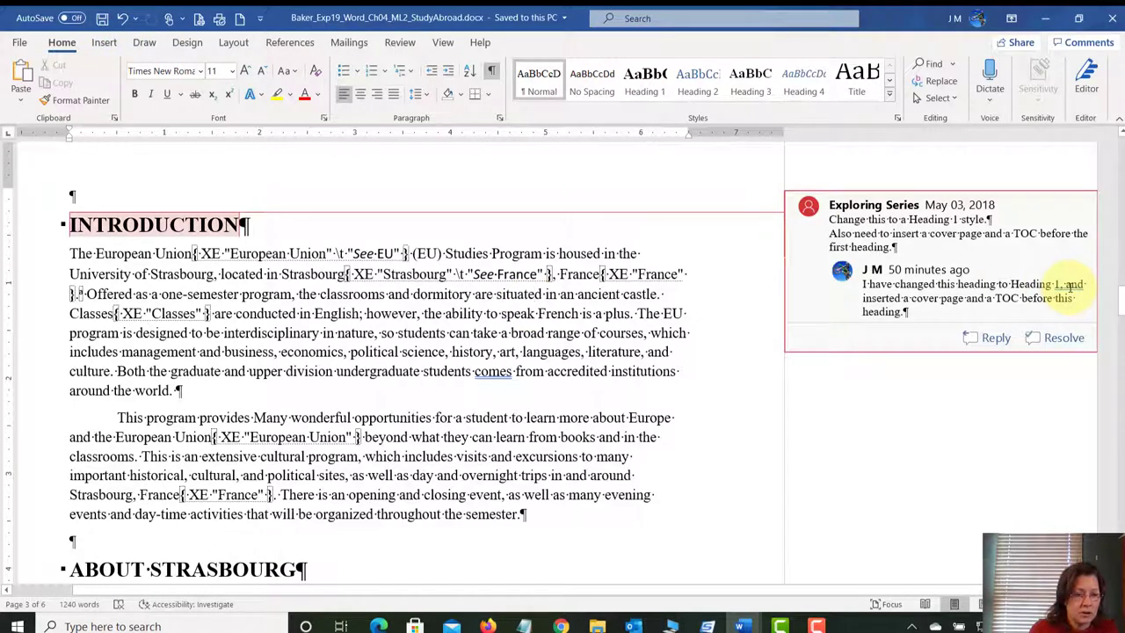
click(816, 508)
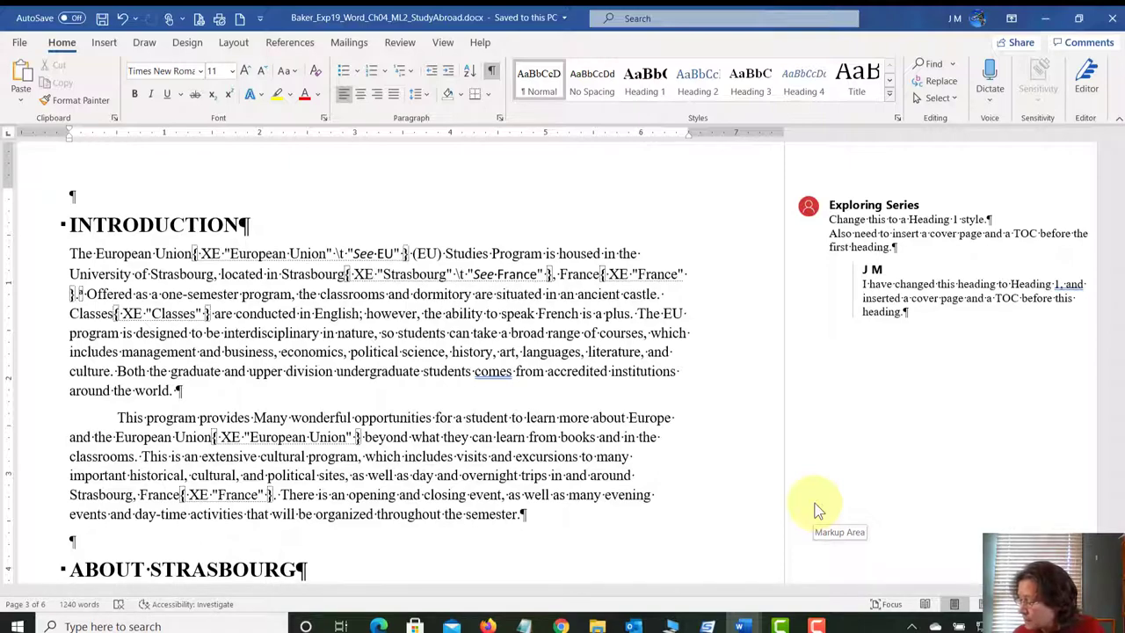
- Review the rest of the document and close the Study Abroad report
scroll(673, 363, down, 4)
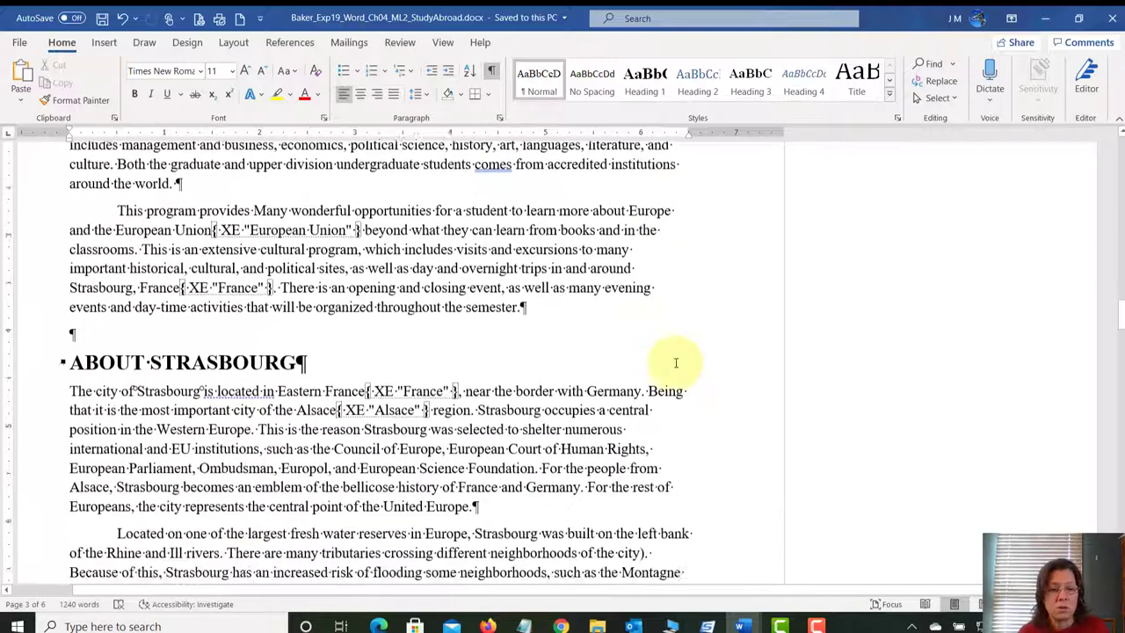
scroll(676, 363, down, 18)
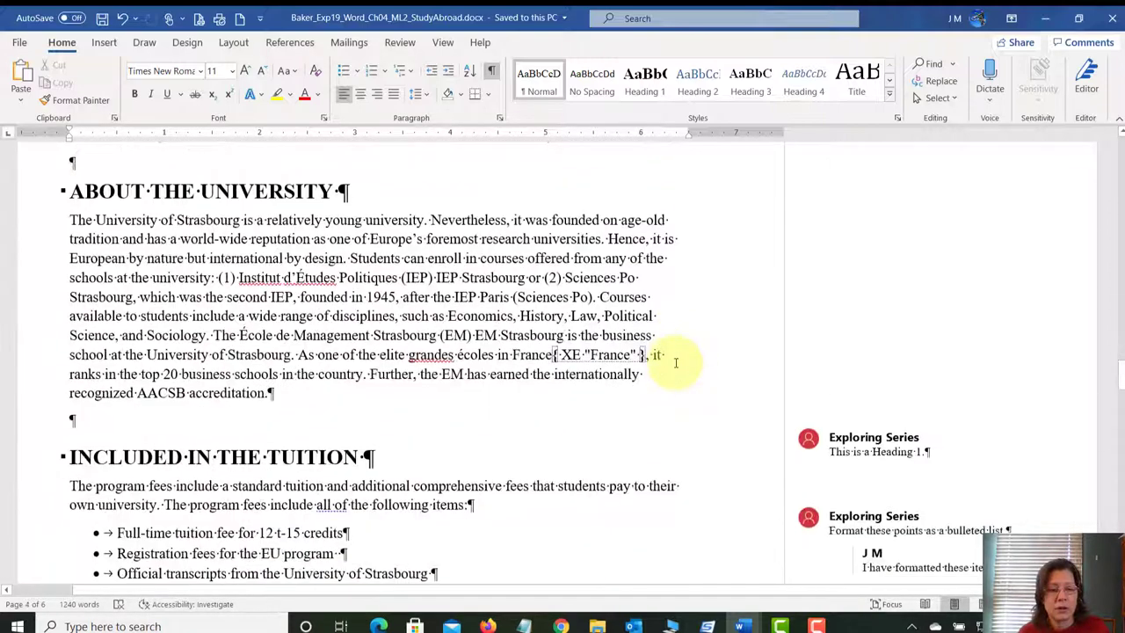
scroll(675, 363, down, 4)
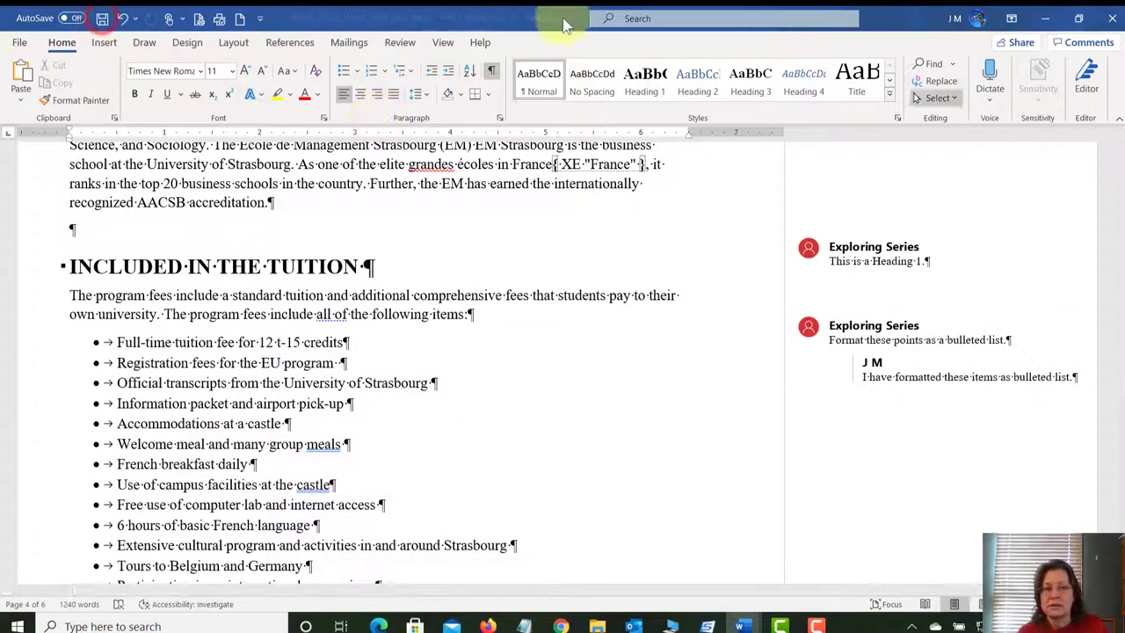
click(1115, 19)
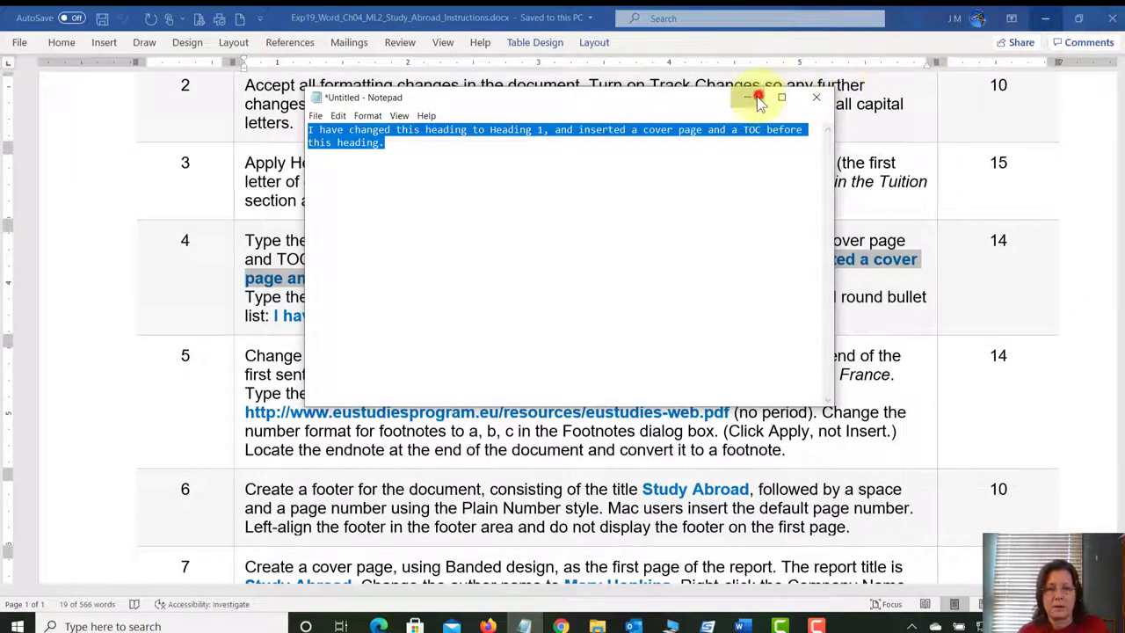
- Minimize Notepad and go to the MyLab IT Course Materials list in Chrome
click(748, 98)
mouse_move(562, 626)
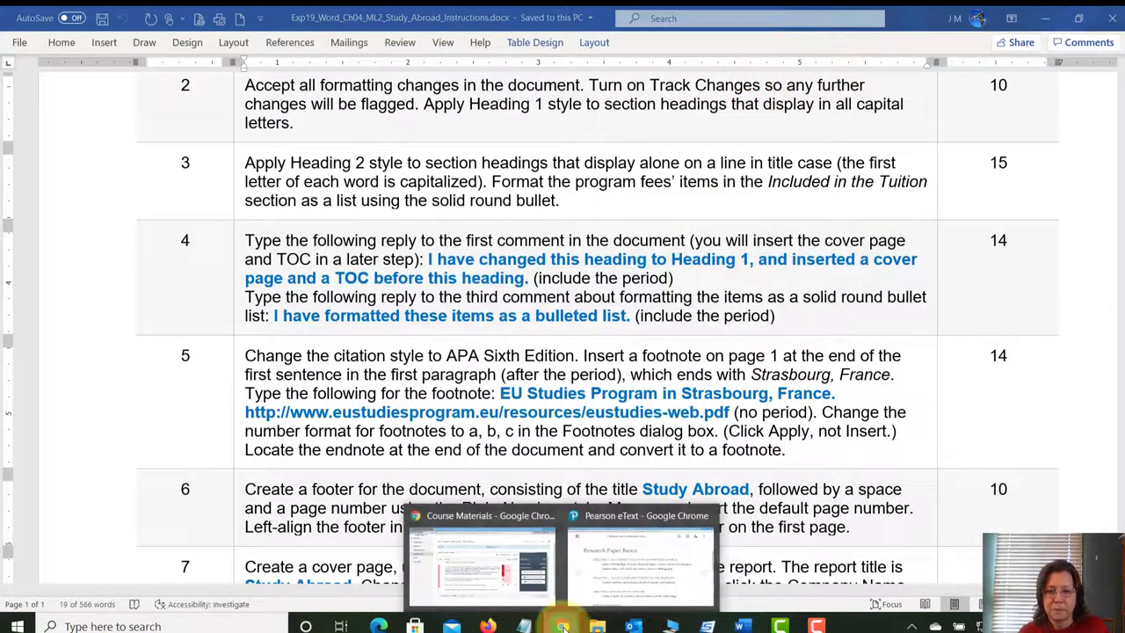
click(484, 571)
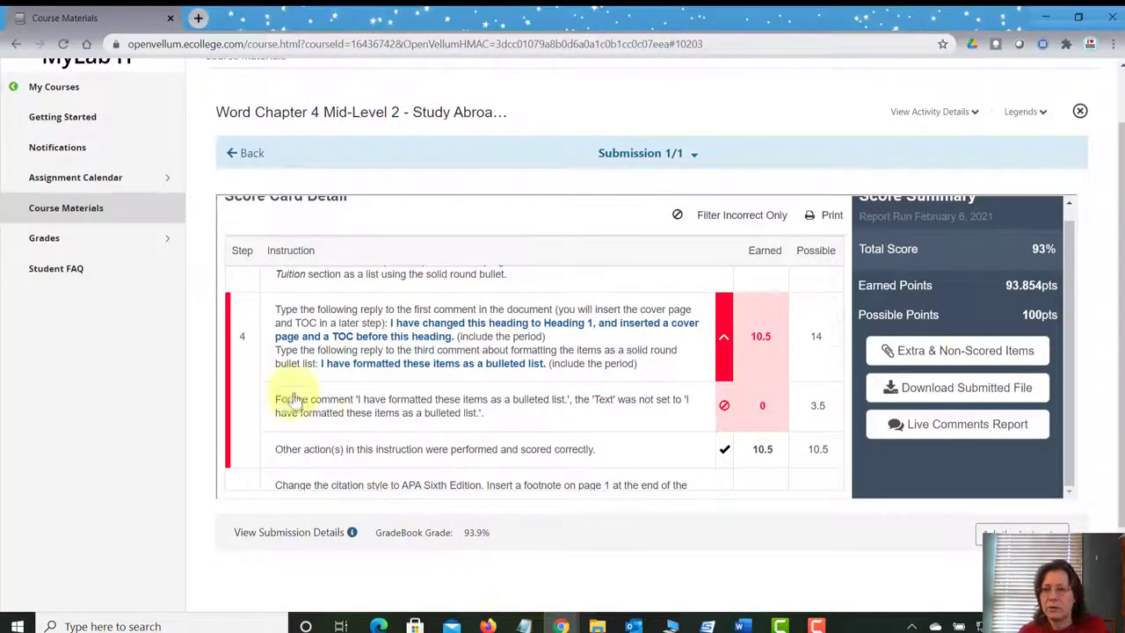
click(93, 210)
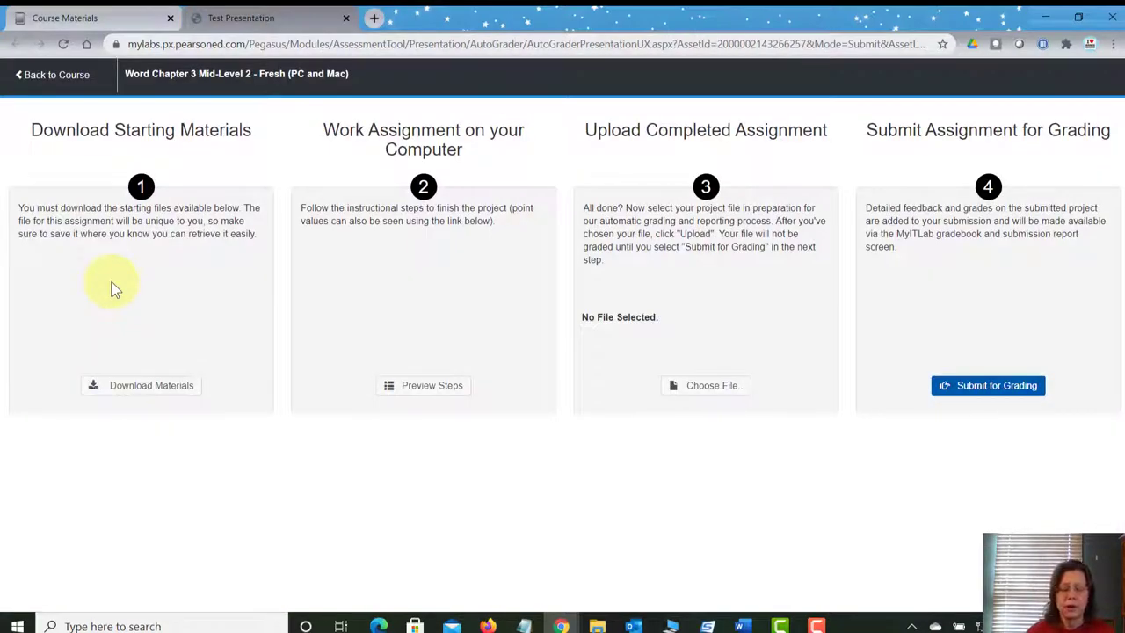
- Upload the revised StudyAbroad .docx, submit it for grading, and close the assignment
click(710, 389)
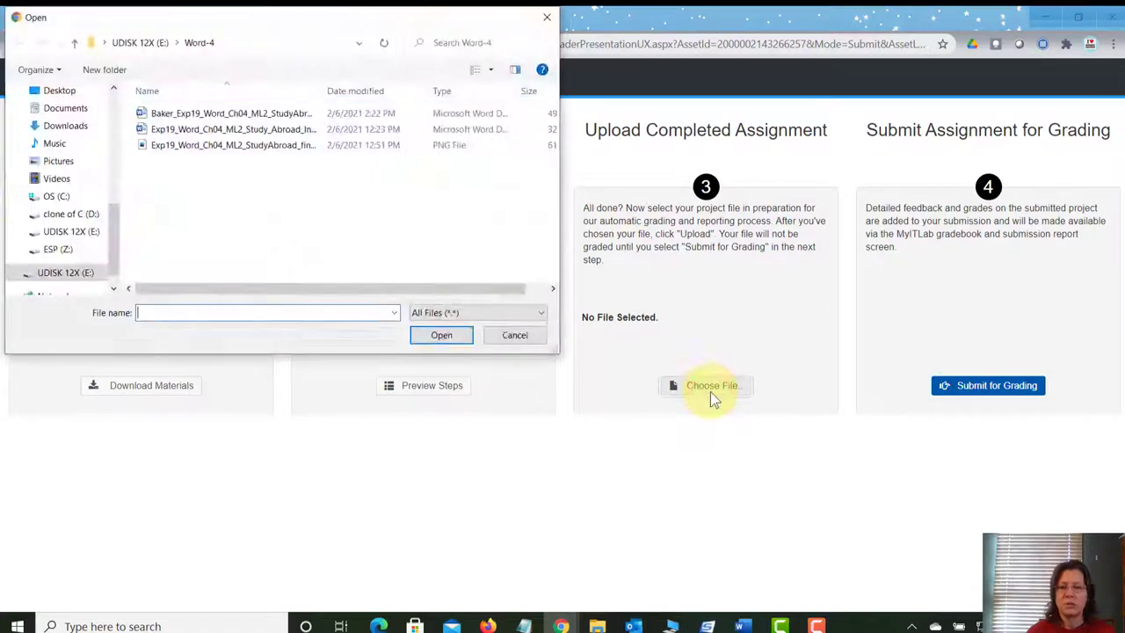
click(239, 115)
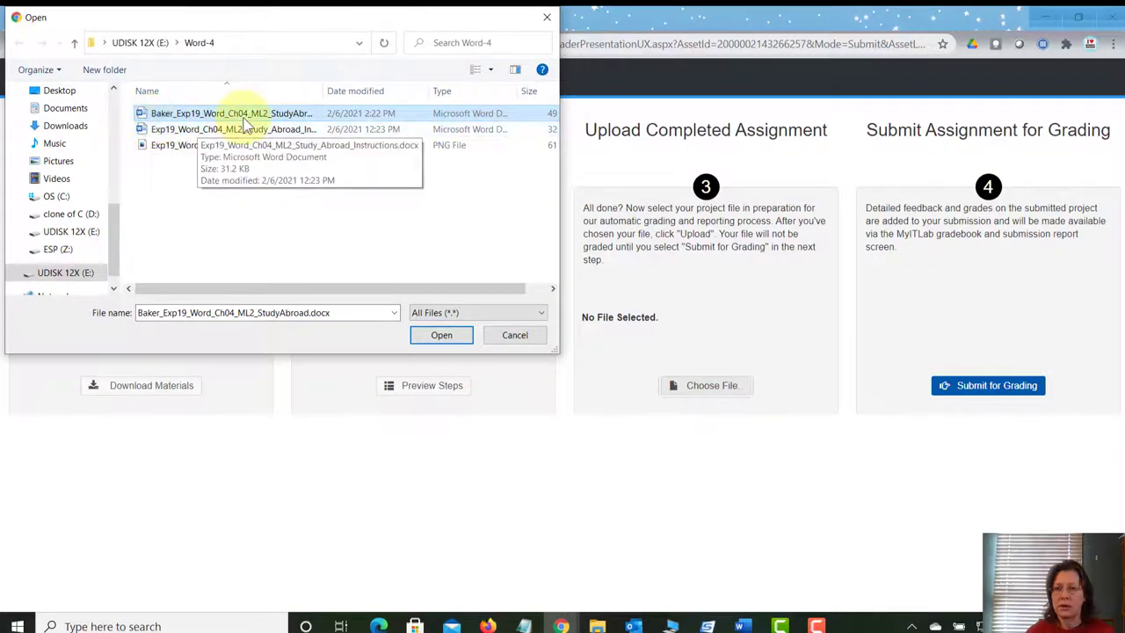
click(451, 335)
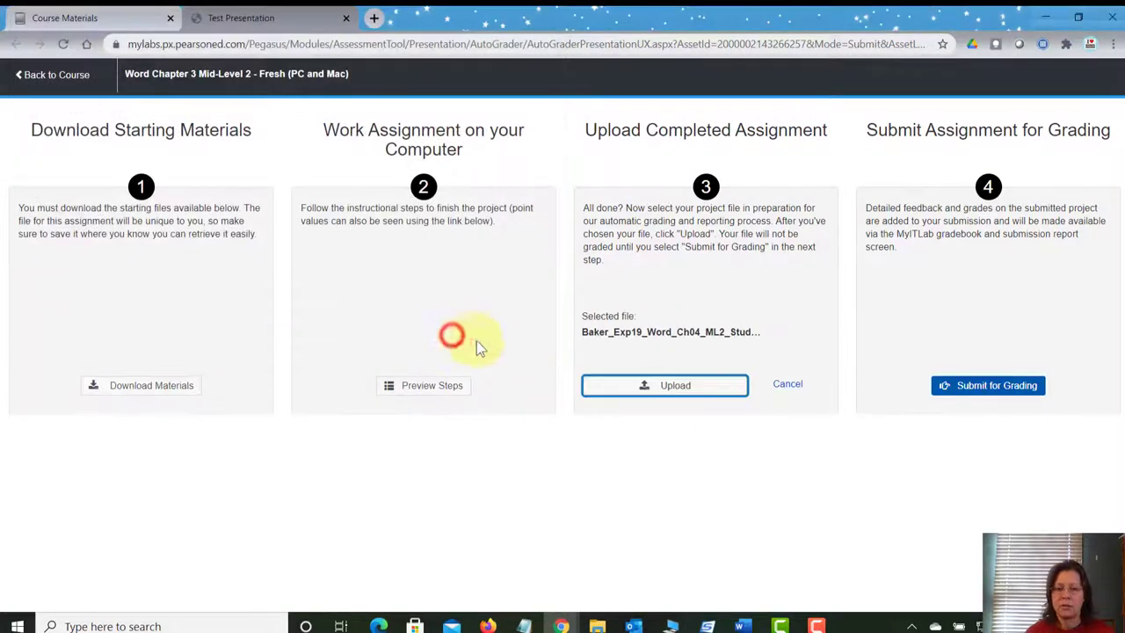
click(665, 385)
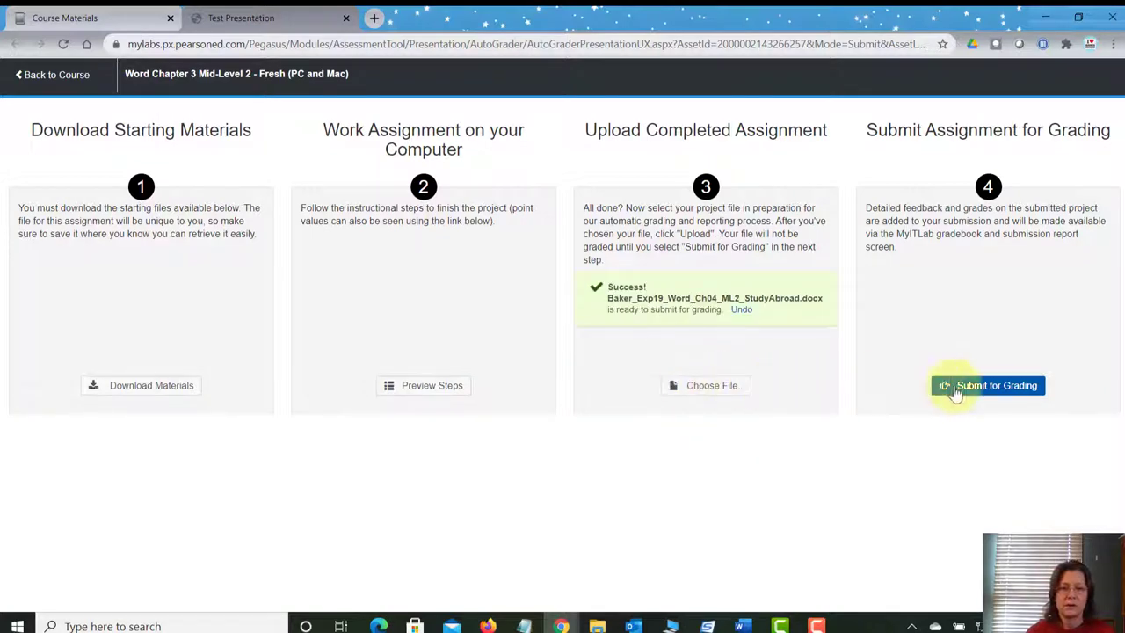
click(993, 385)
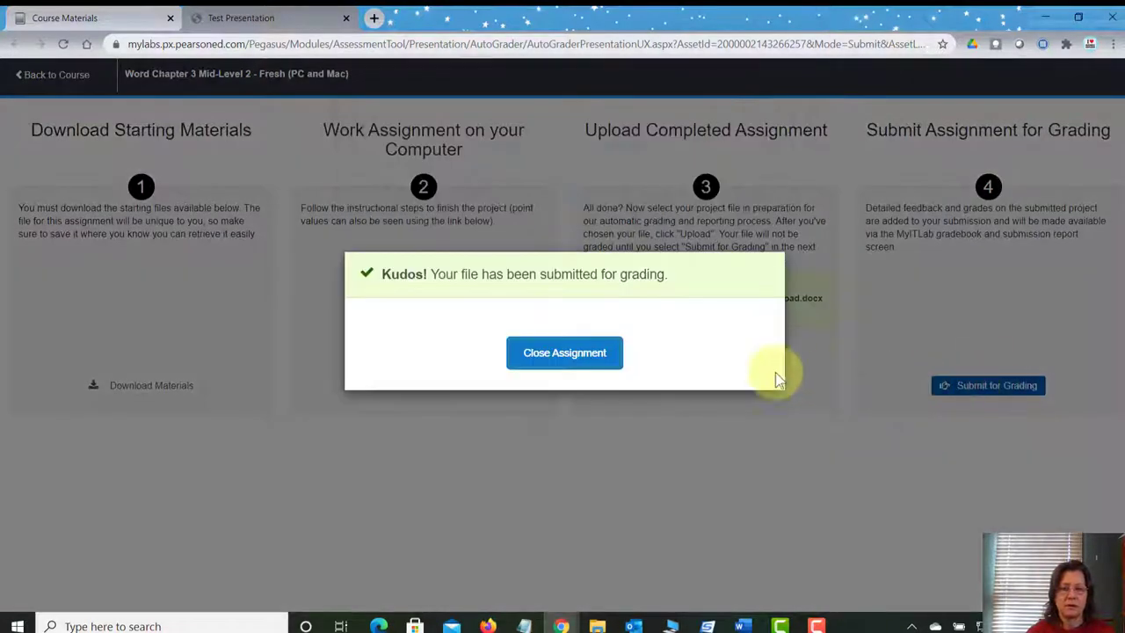
click(555, 359)
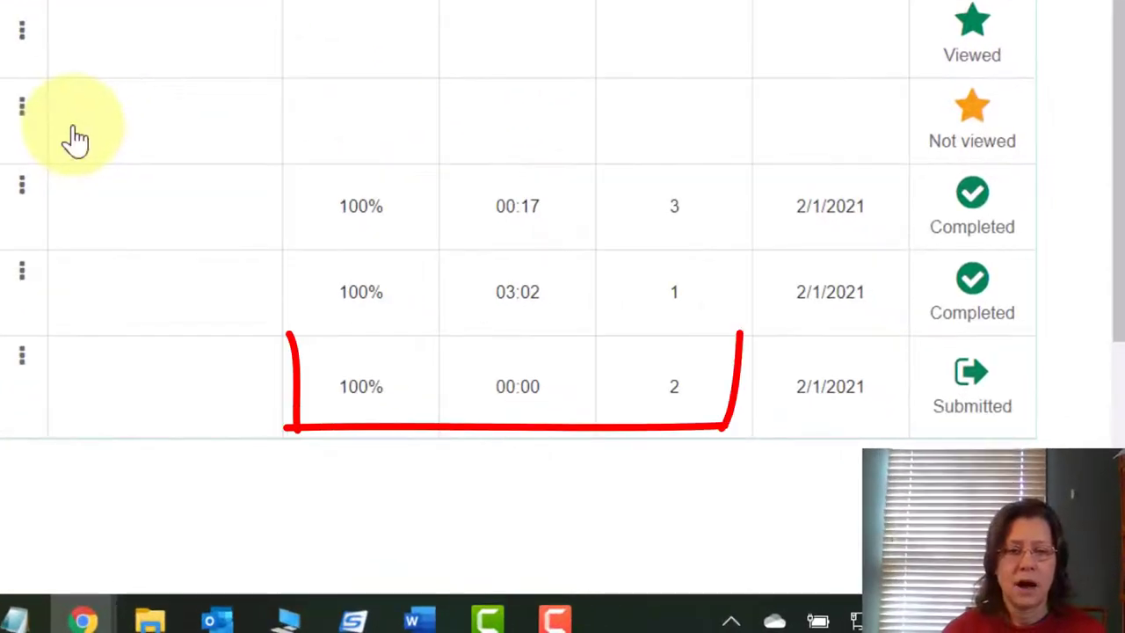
- Verify the attempt shows Submitted, then return to the Word Chapter 4 Grader document
scroll(261, 273, down, 3)
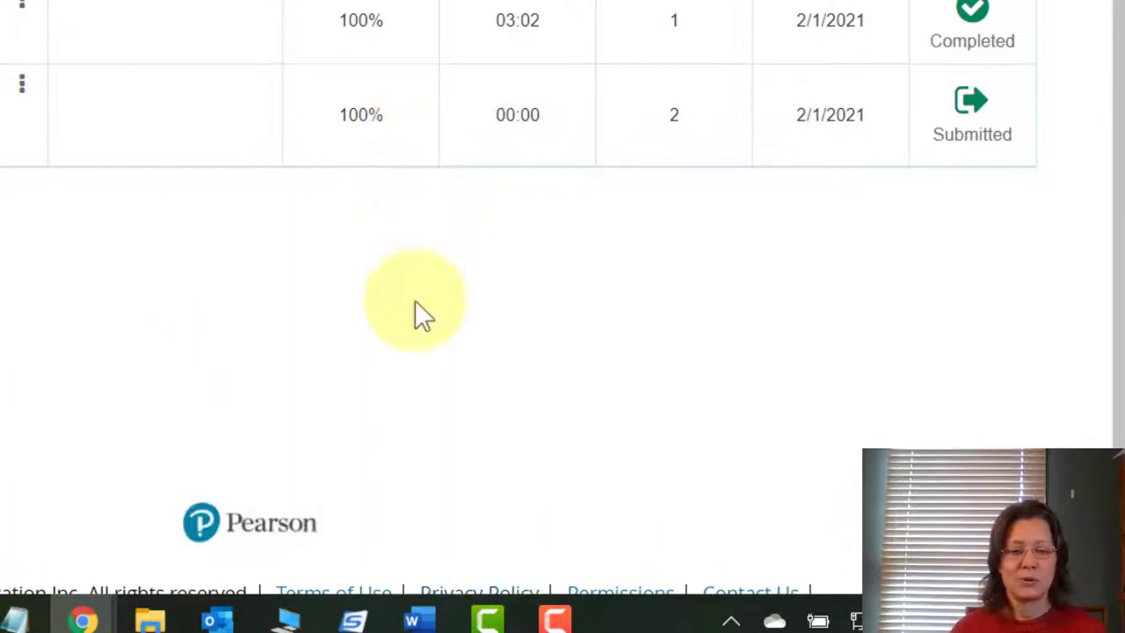
click(422, 620)
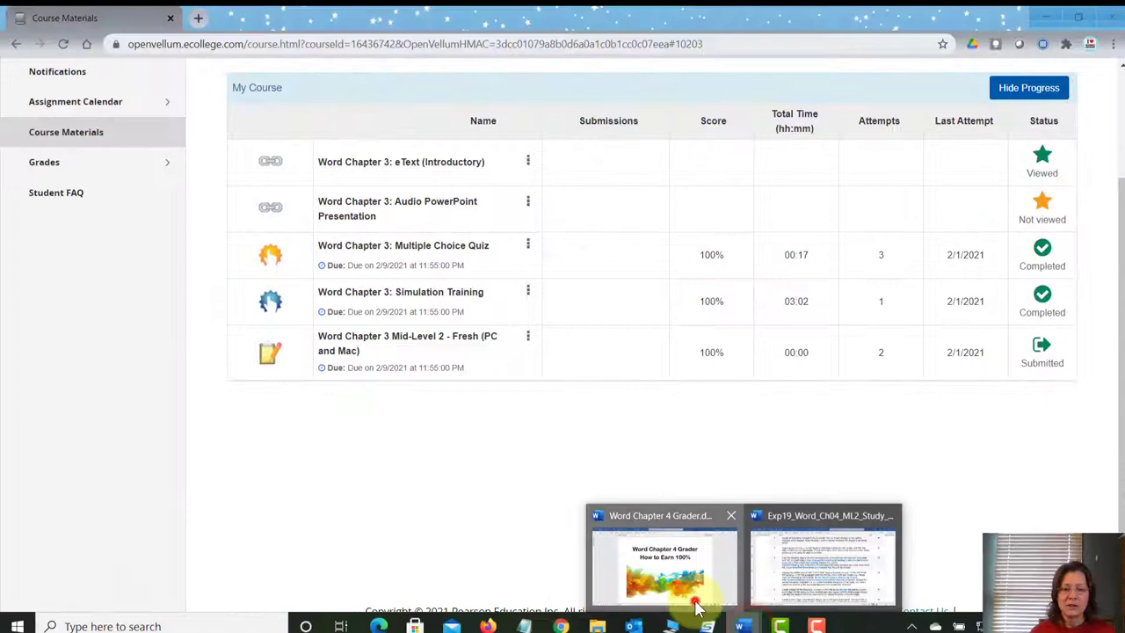
click(696, 607)
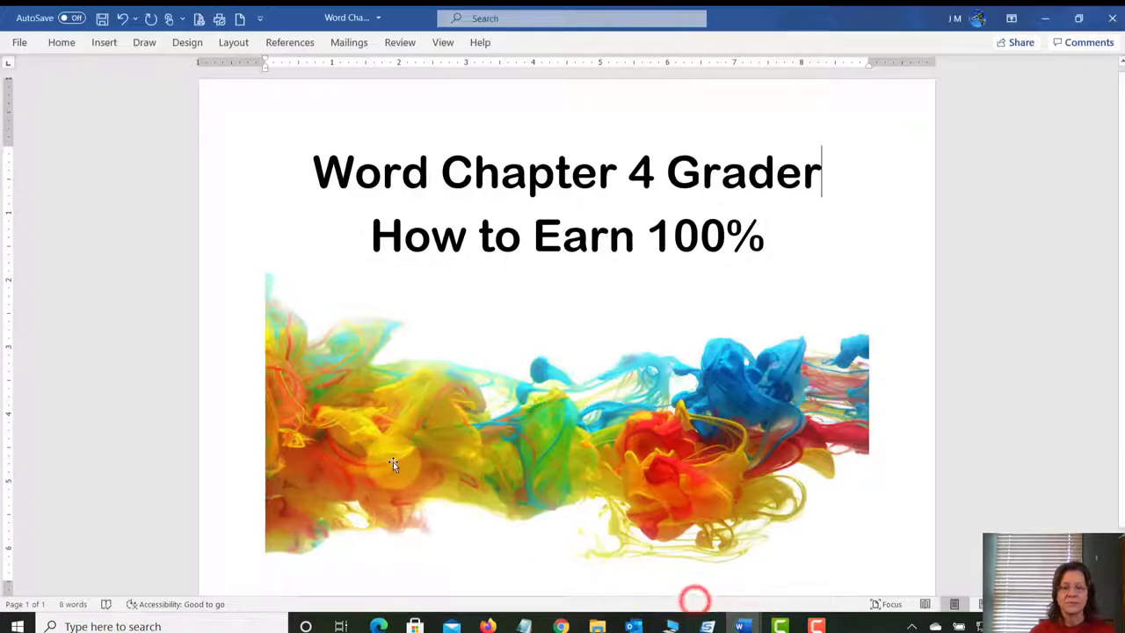